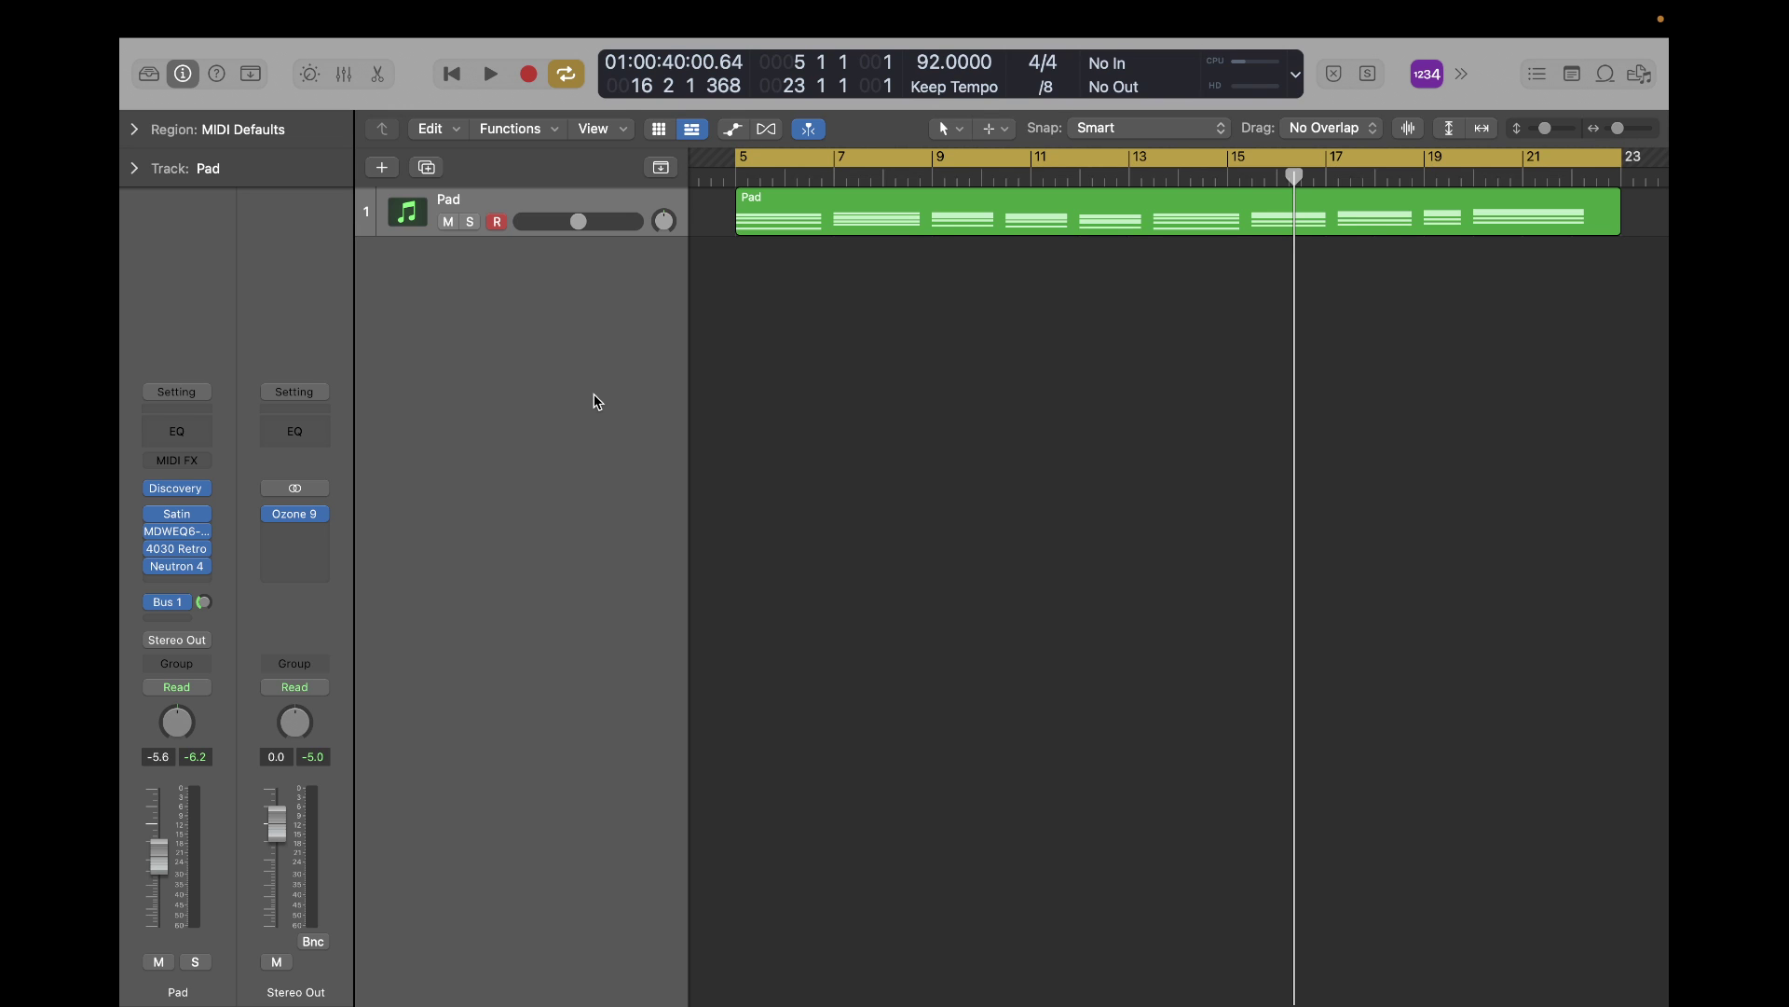
Play the start of the Pad region and stop playback.
key("space")
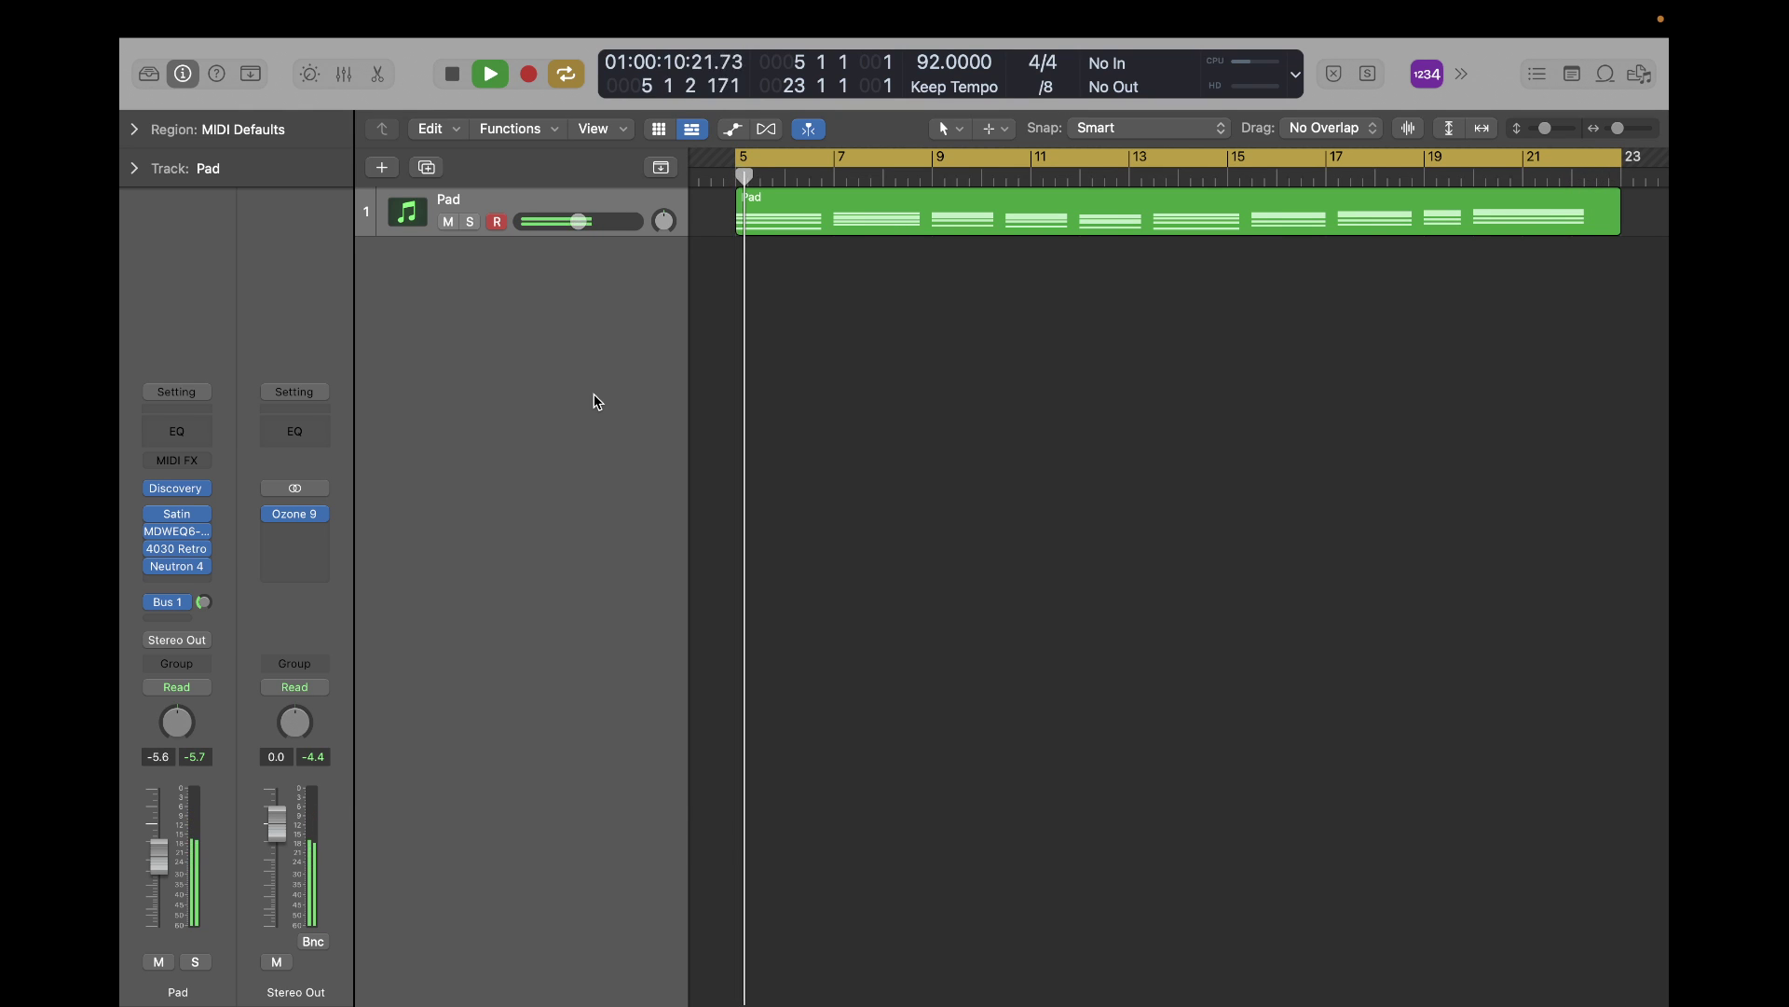
key("space")
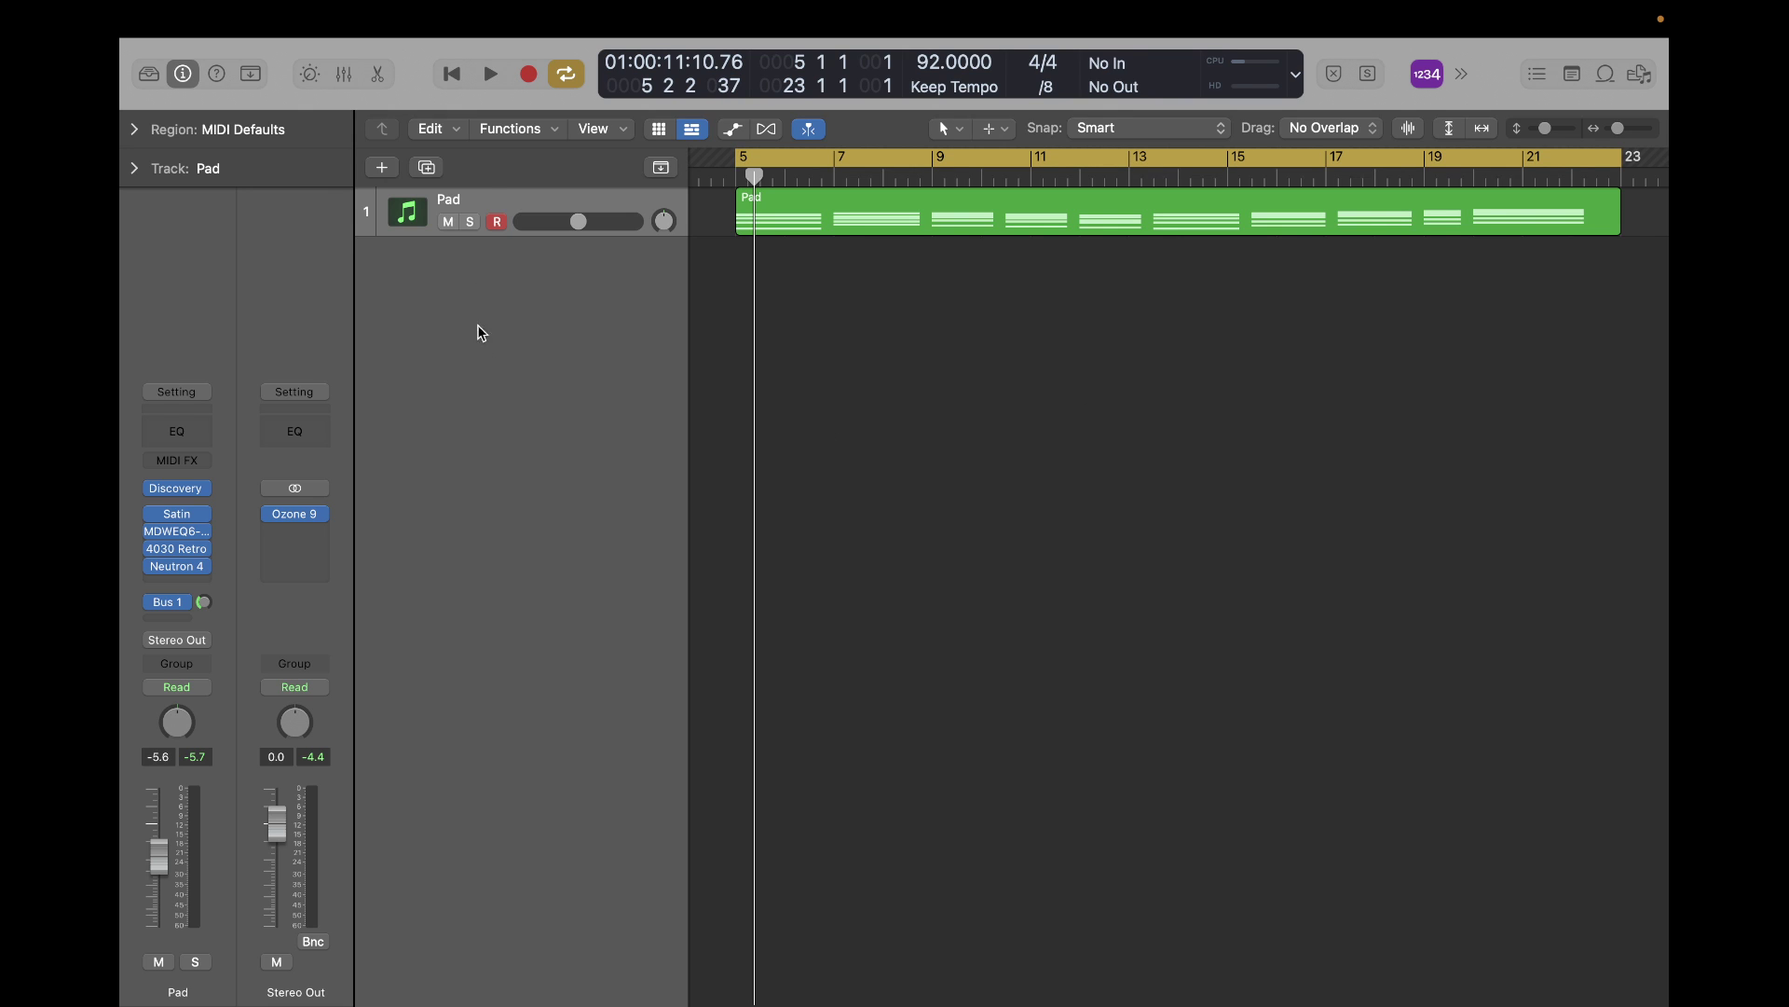
Add a software instrument track below the Pad track and name it Keys.
left_click(485, 197)
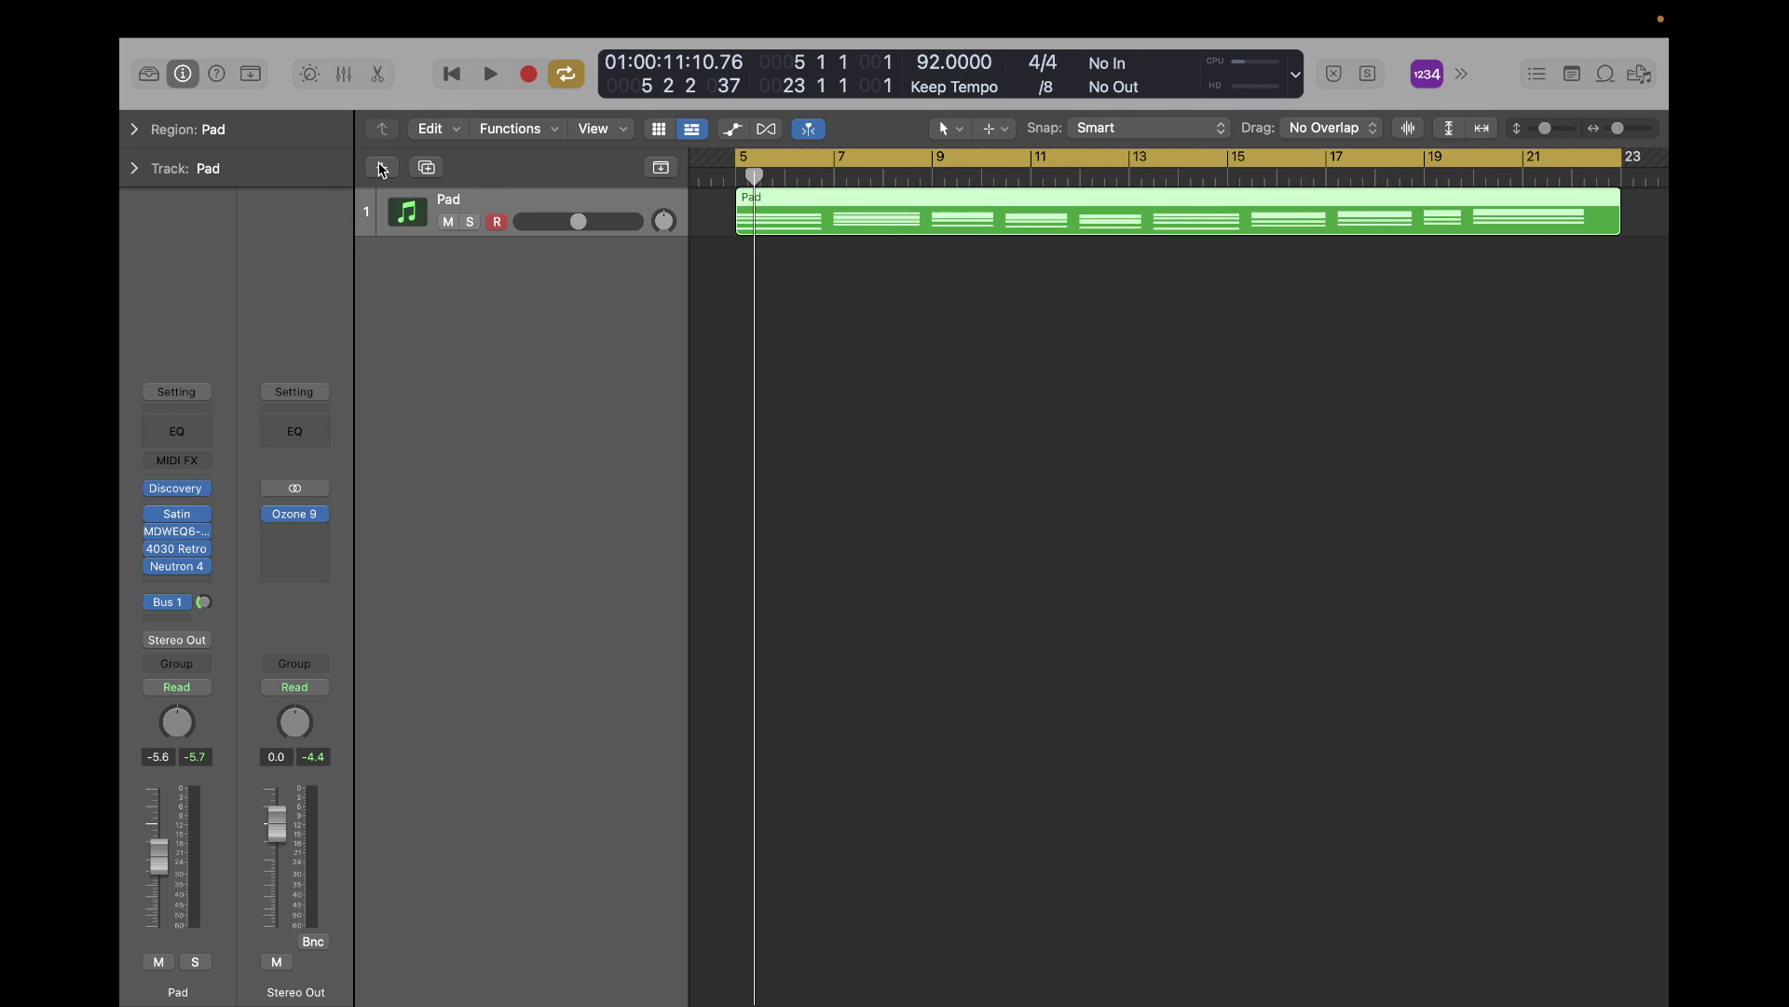
left_click(384, 168)
key("Return")
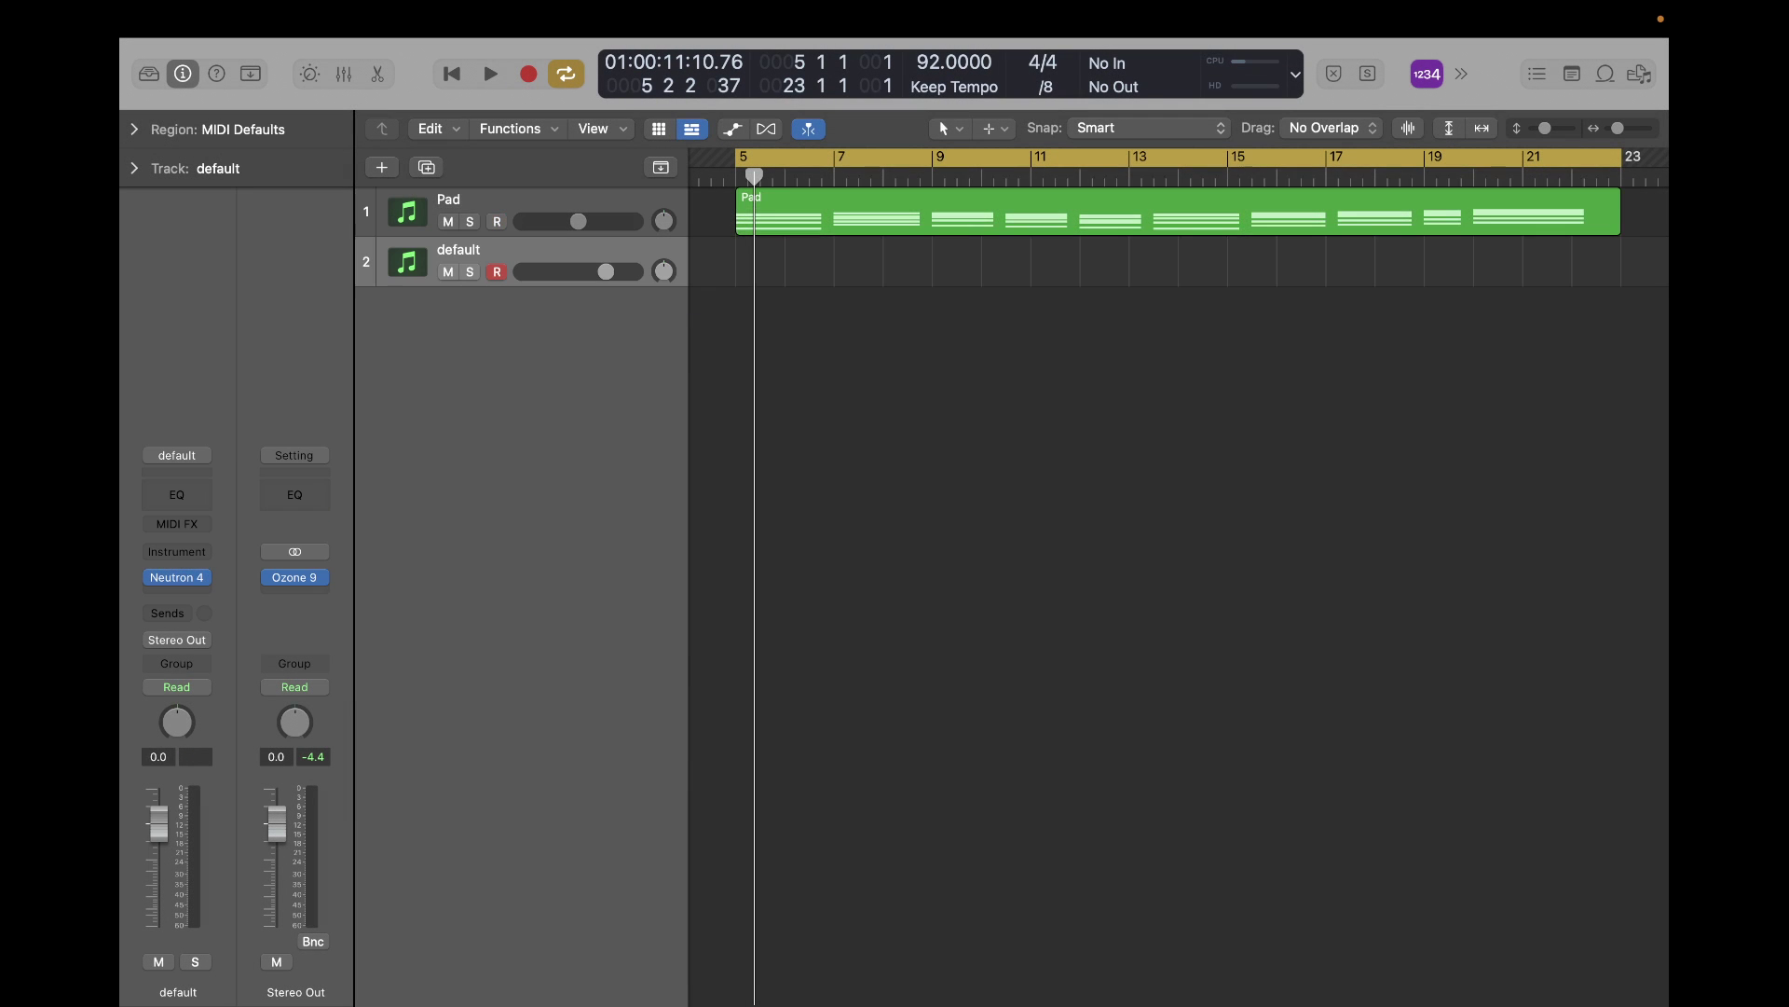
double_click(457, 246)
type("Keys")
key("Return")
Load the Martinic AX73 instrument in stereo on the Keys track and move its window clear of the channel strip.
left_click(177, 551)
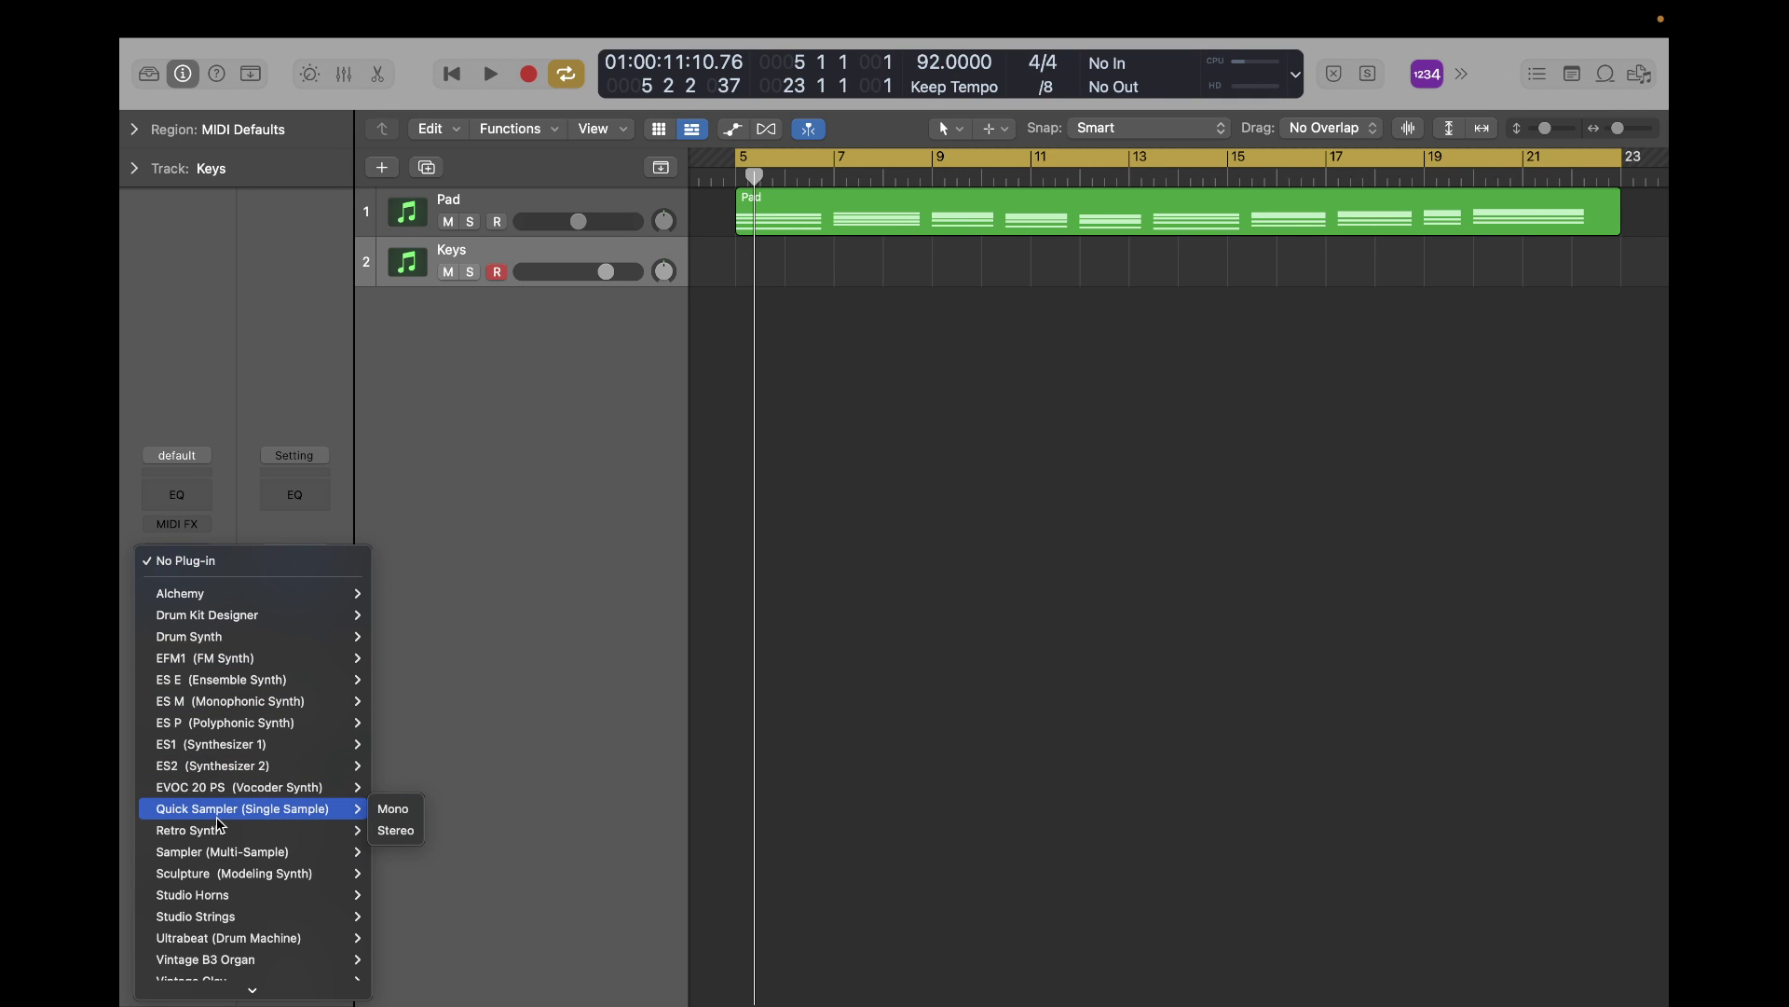
scroll(227, 882, "down", 4)
mouse_move(233, 891)
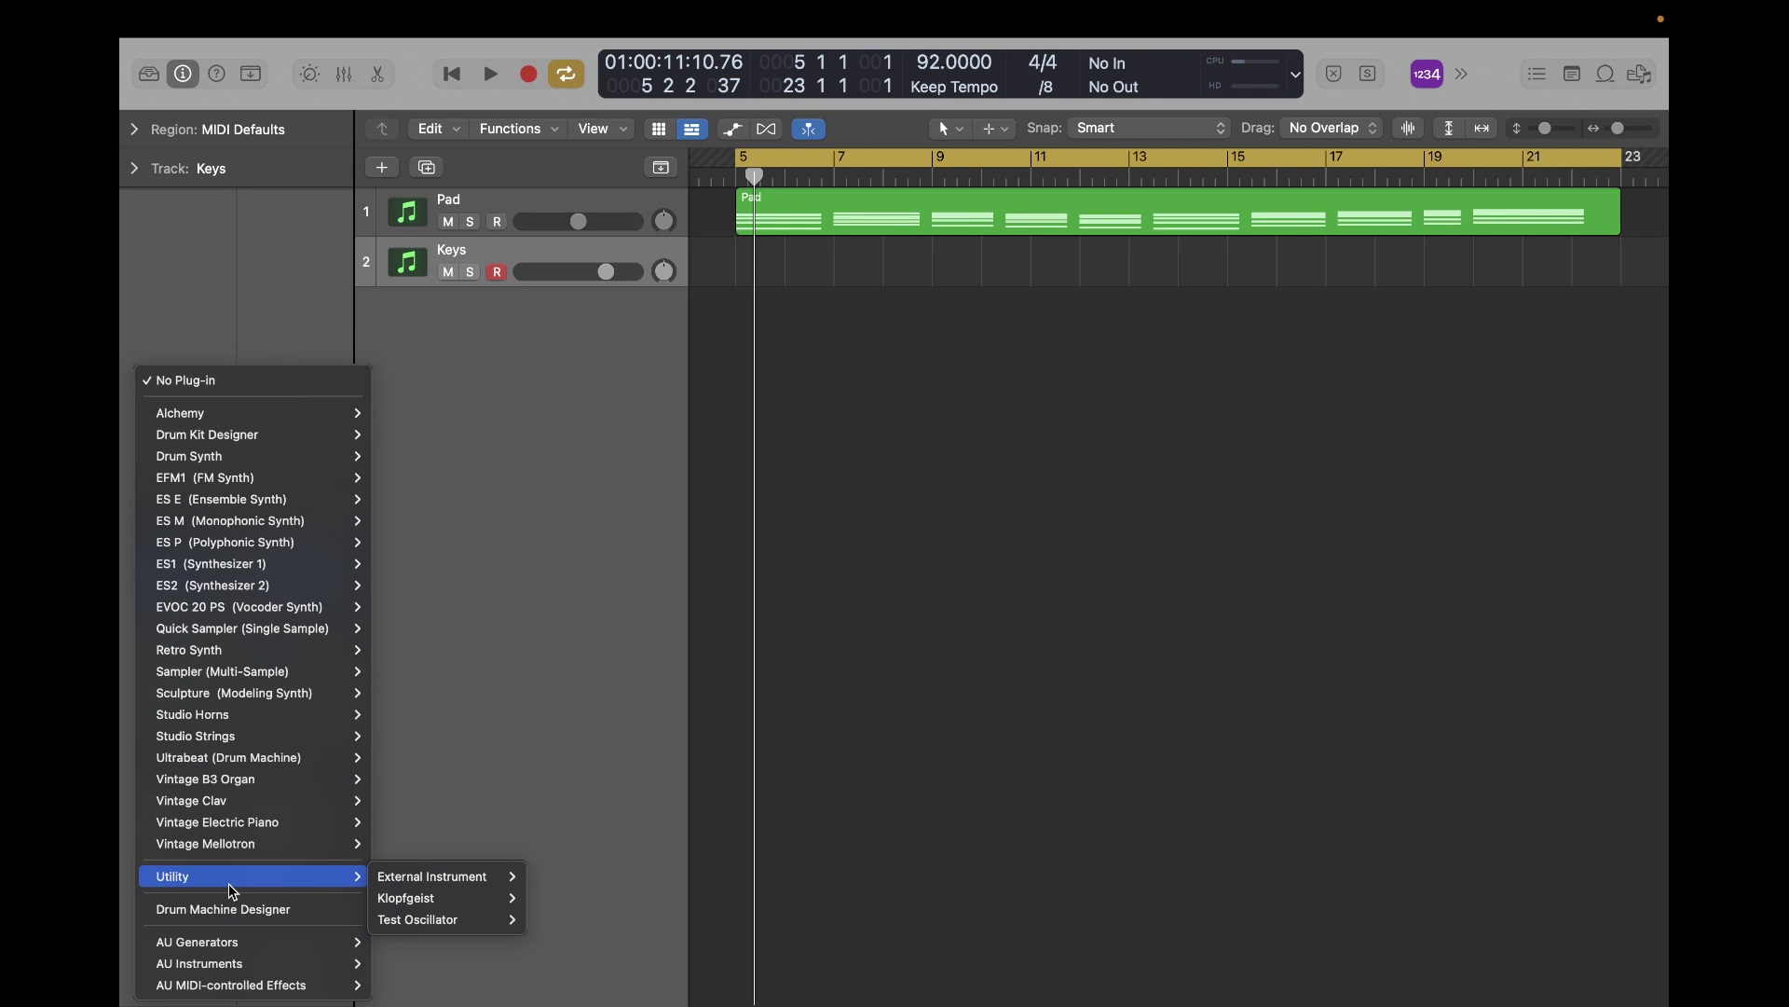
mouse_move(241, 979)
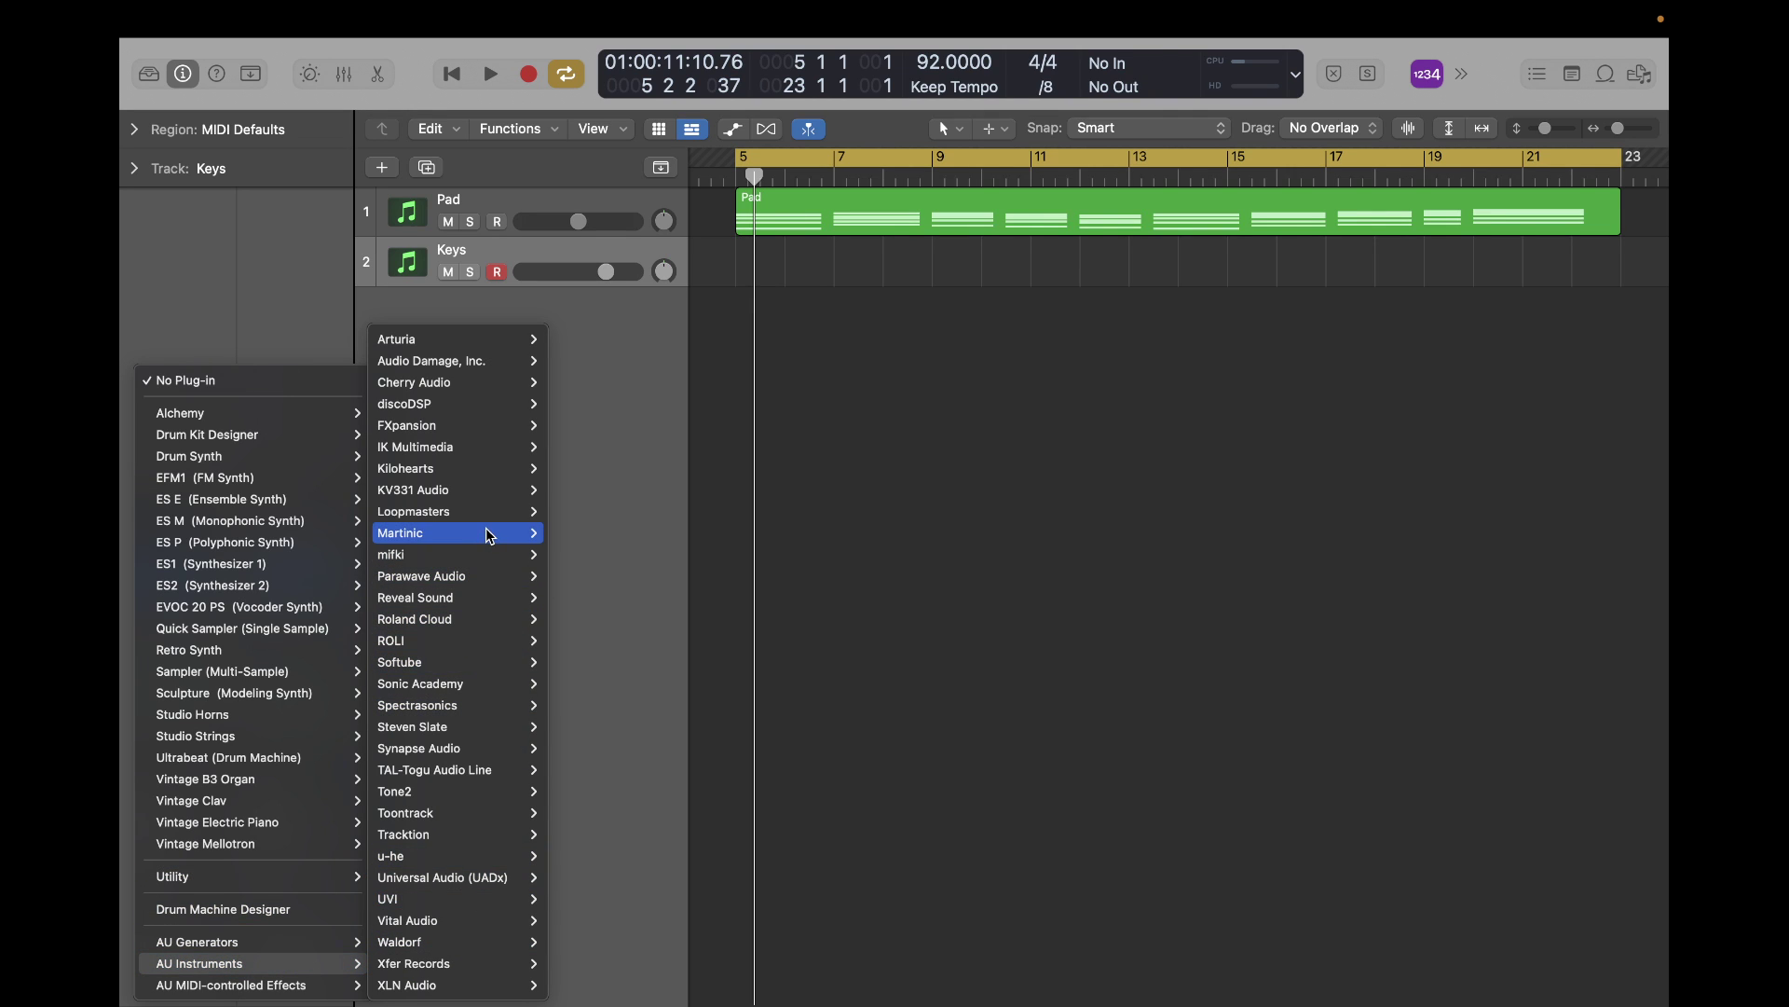
mouse_move(490, 537)
mouse_move(597, 535)
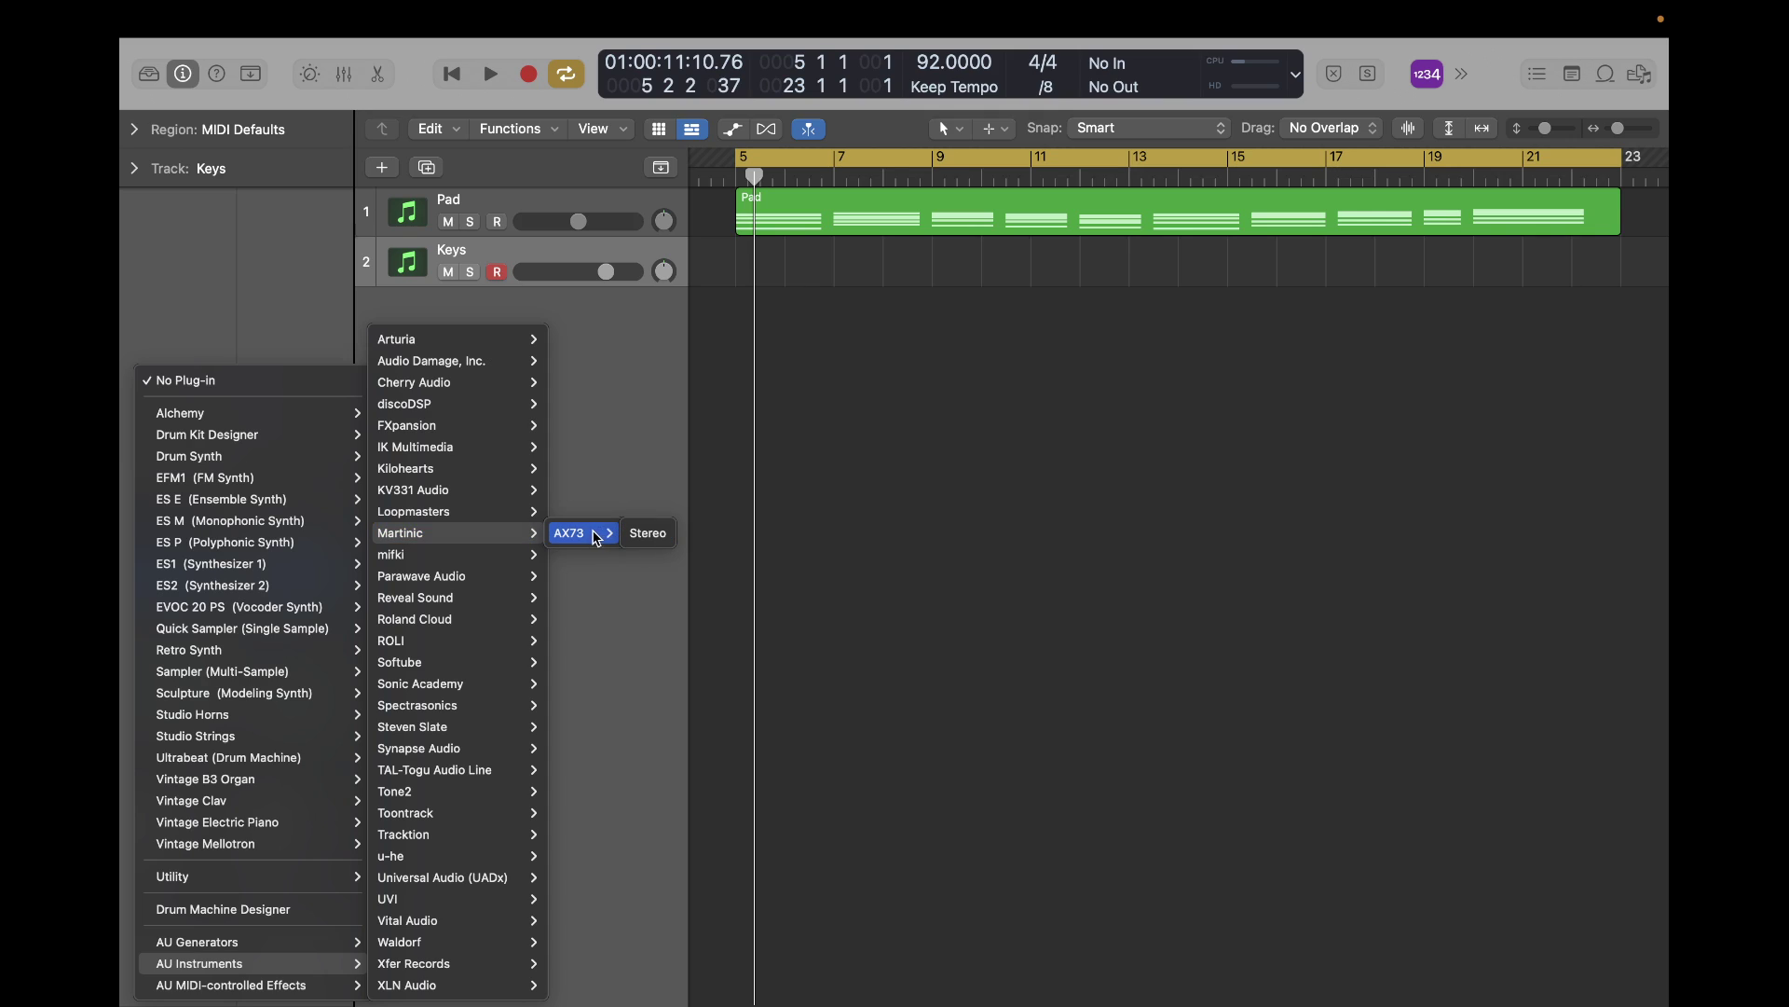
left_click(648, 534)
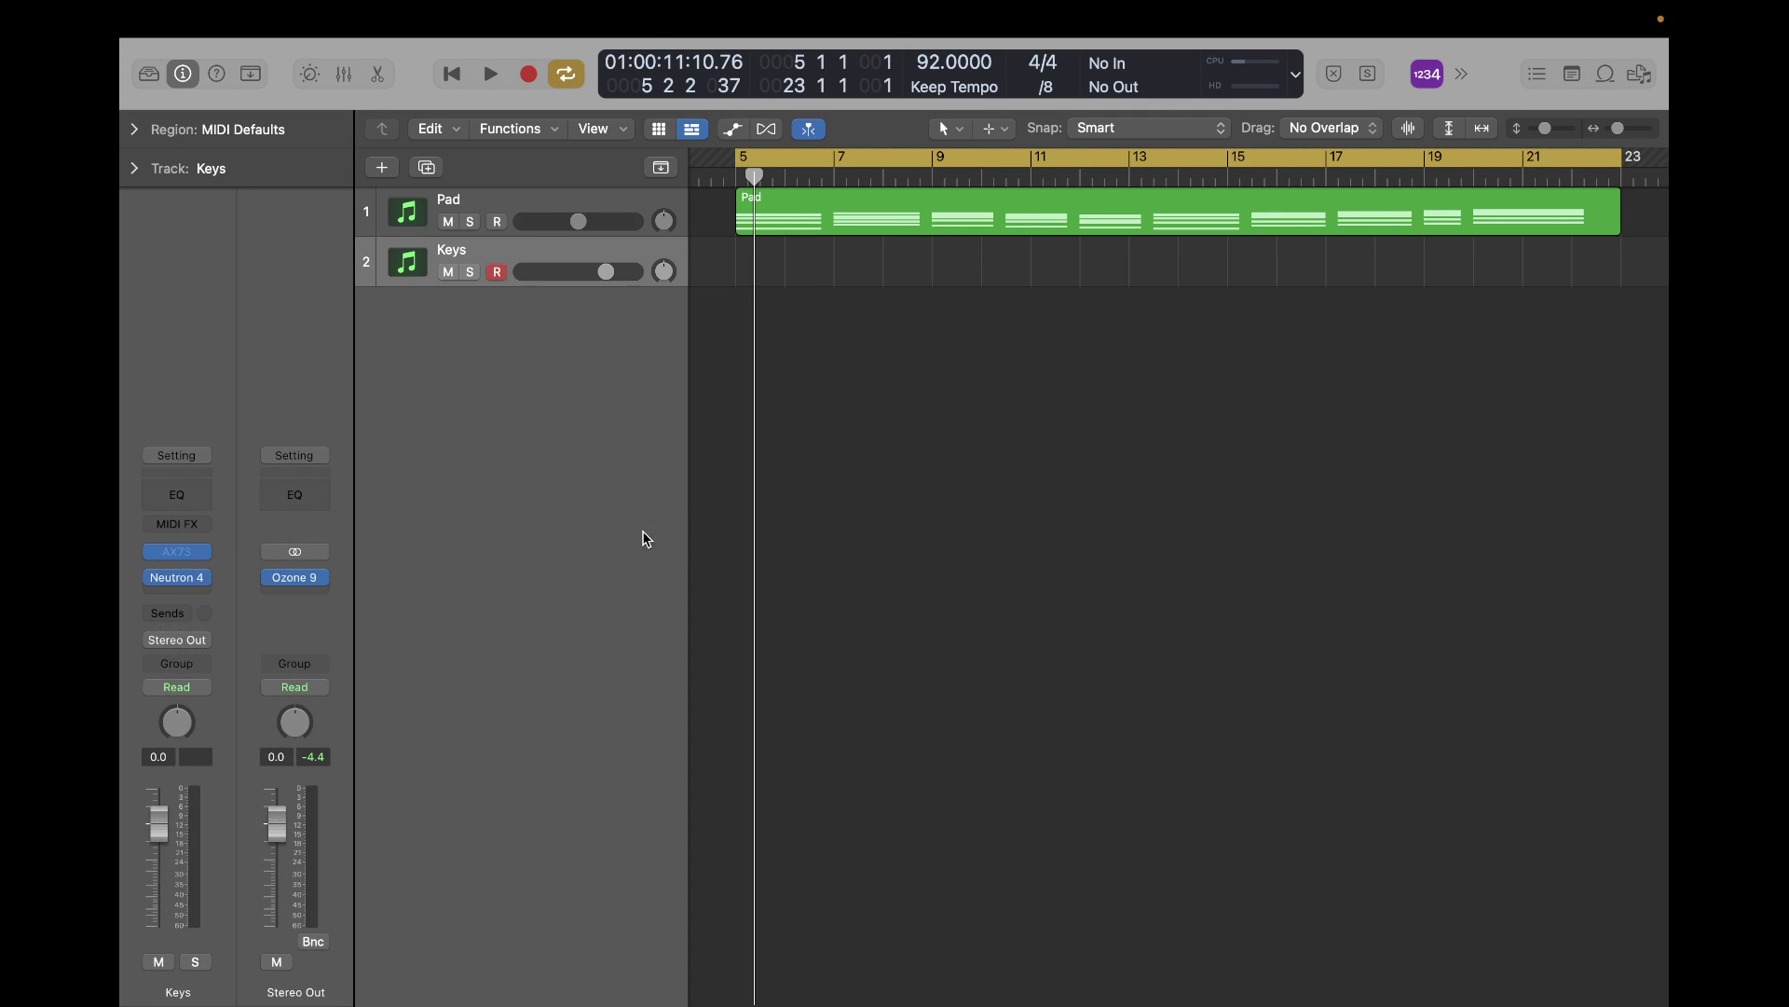
left_click_drag(1164, 302, 946, 206)
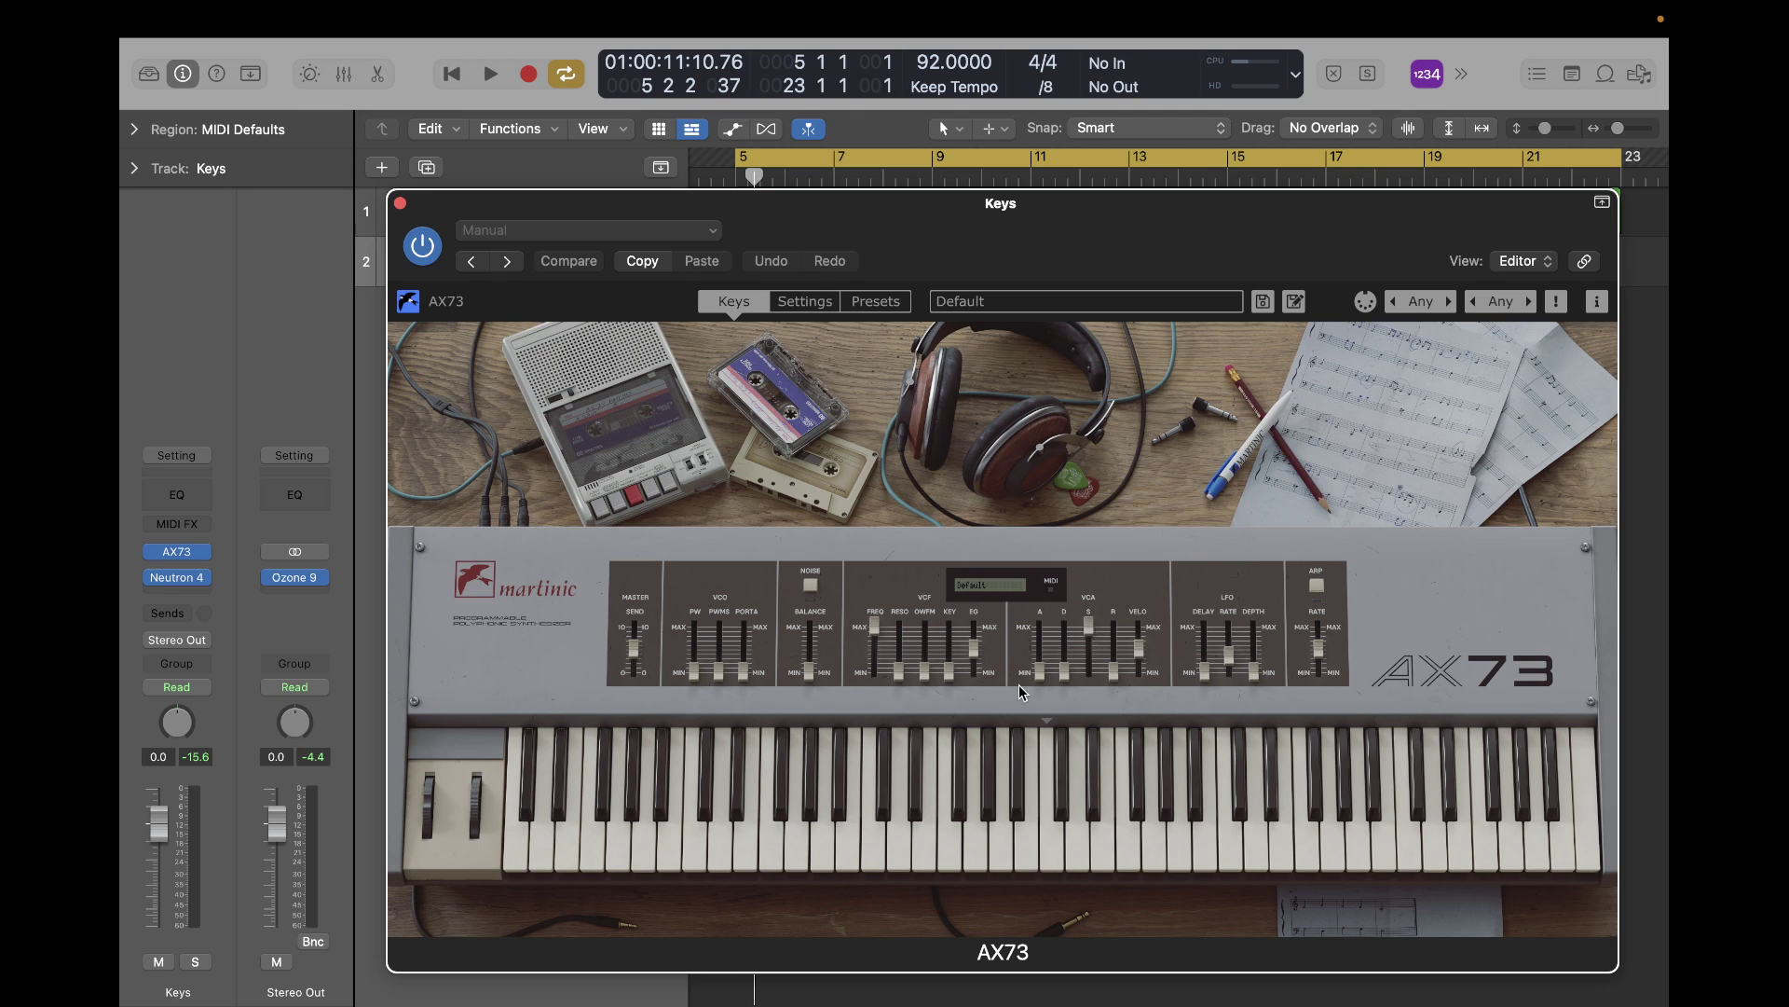
Shape the AX73 VCA envelope with sustain at minimum, a higher decay and a medium release.
left_click_drag(1092, 633, 1054, 898)
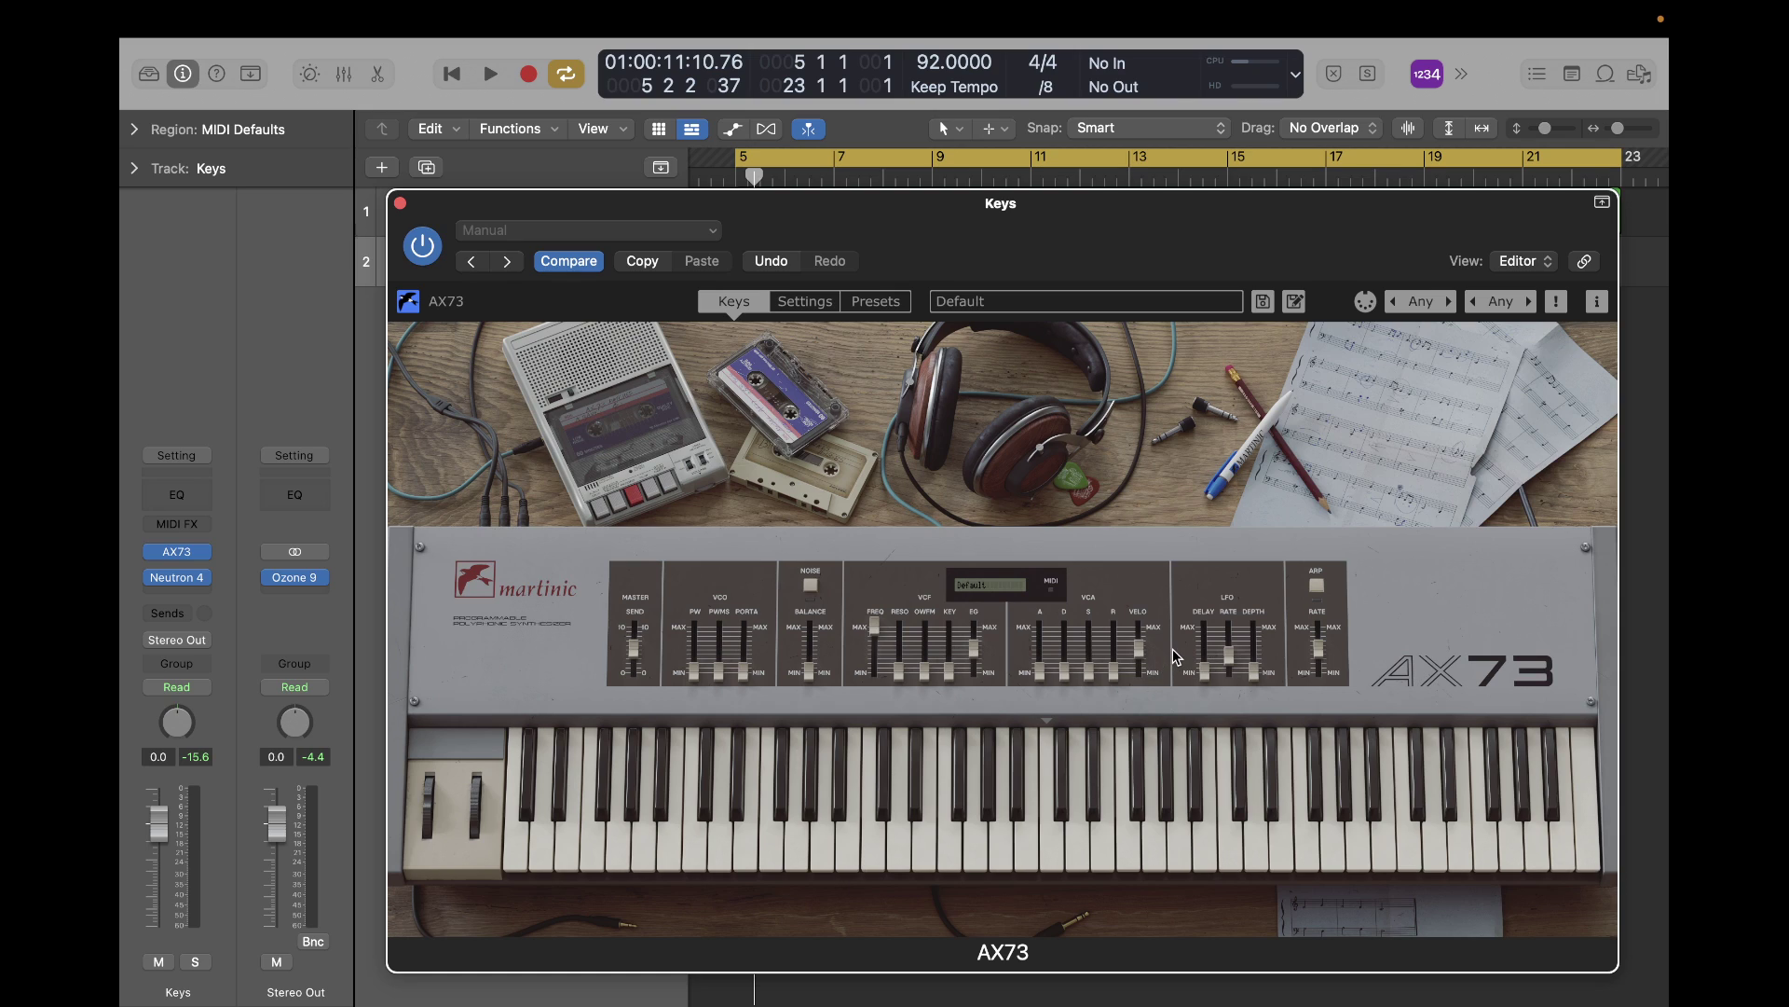
left_click_drag(1139, 649, 1151, 608)
left_click_drag(1069, 680, 1067, 637)
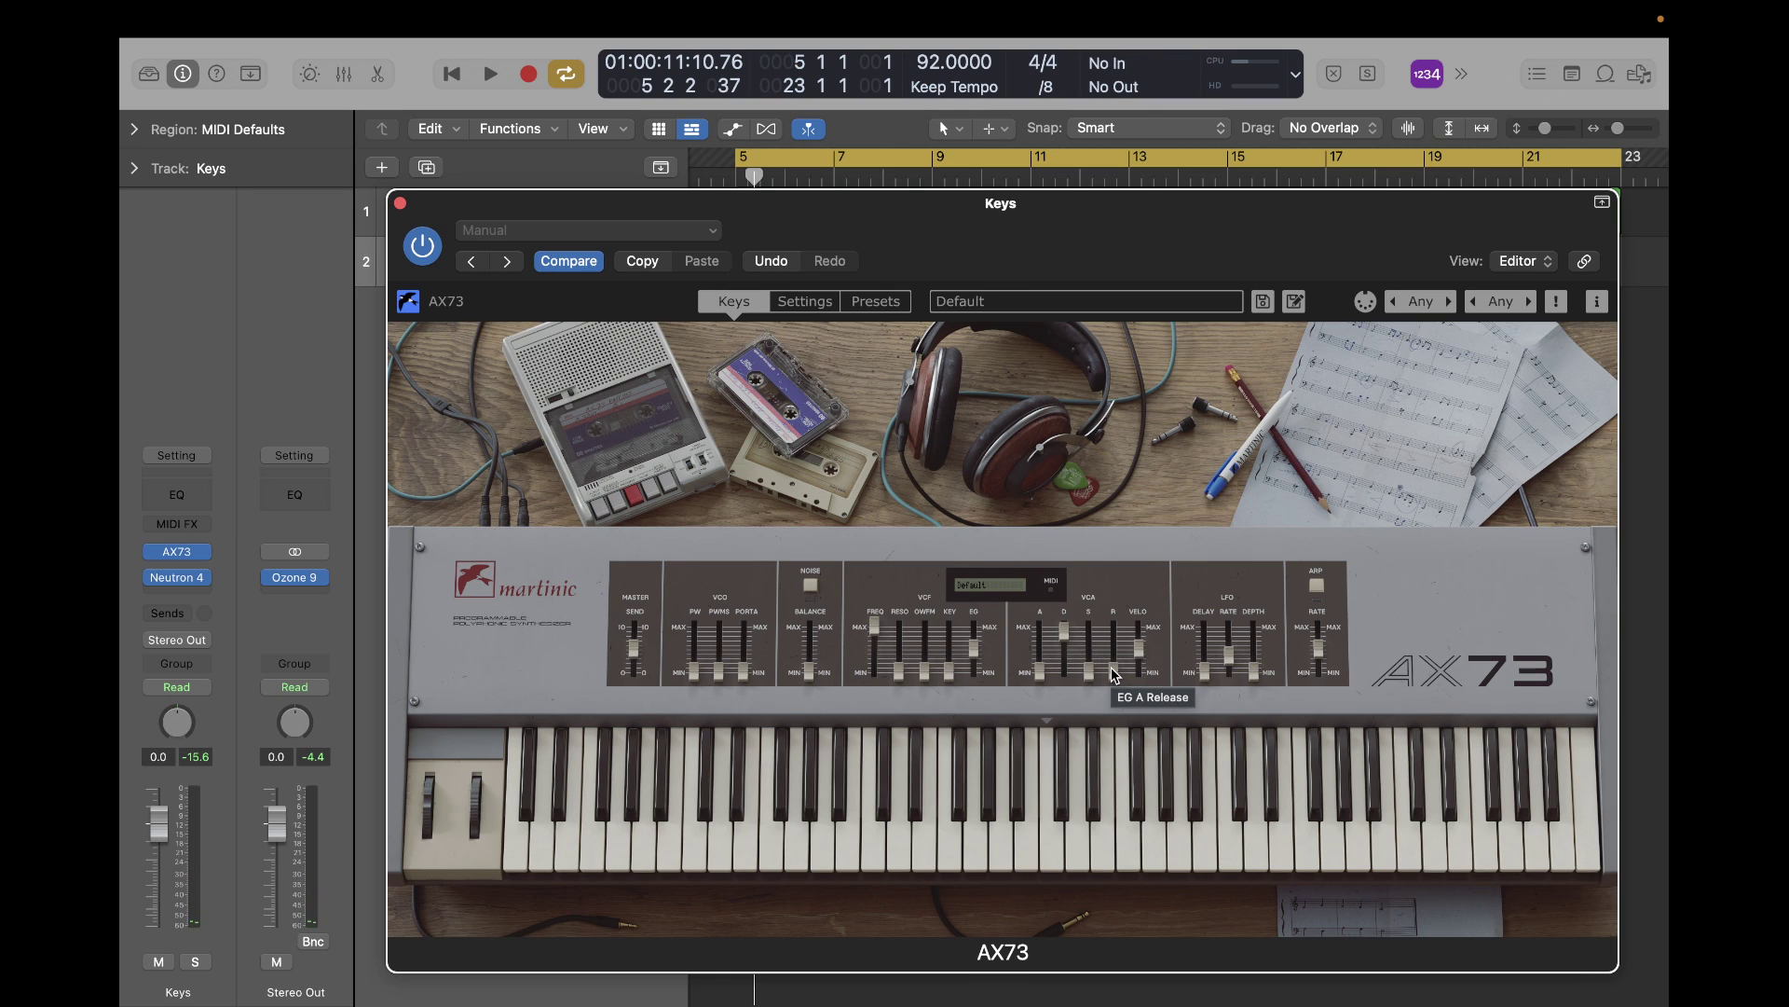
left_click_drag(1116, 674, 1118, 593)
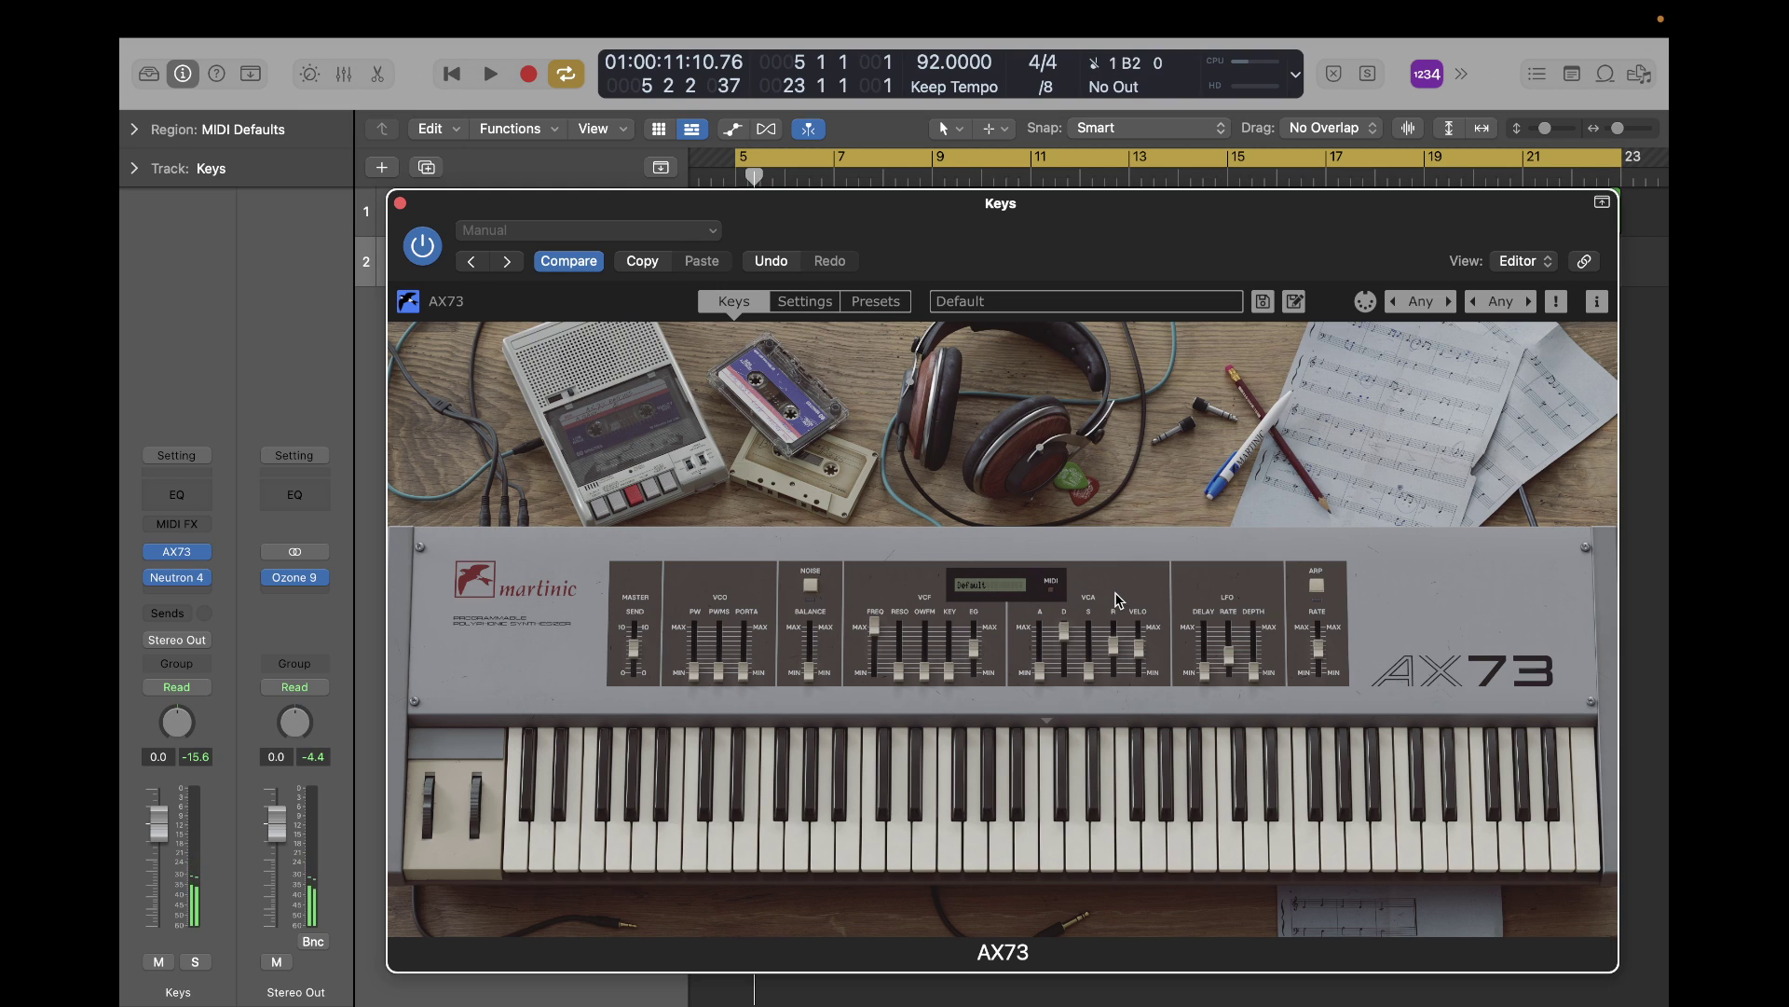
left_click_drag(1116, 649, 1116, 640)
Raise the VCF envelope depth to maximum and lower the VCF frequency to minimum.
left_click_drag(974, 646, 974, 622)
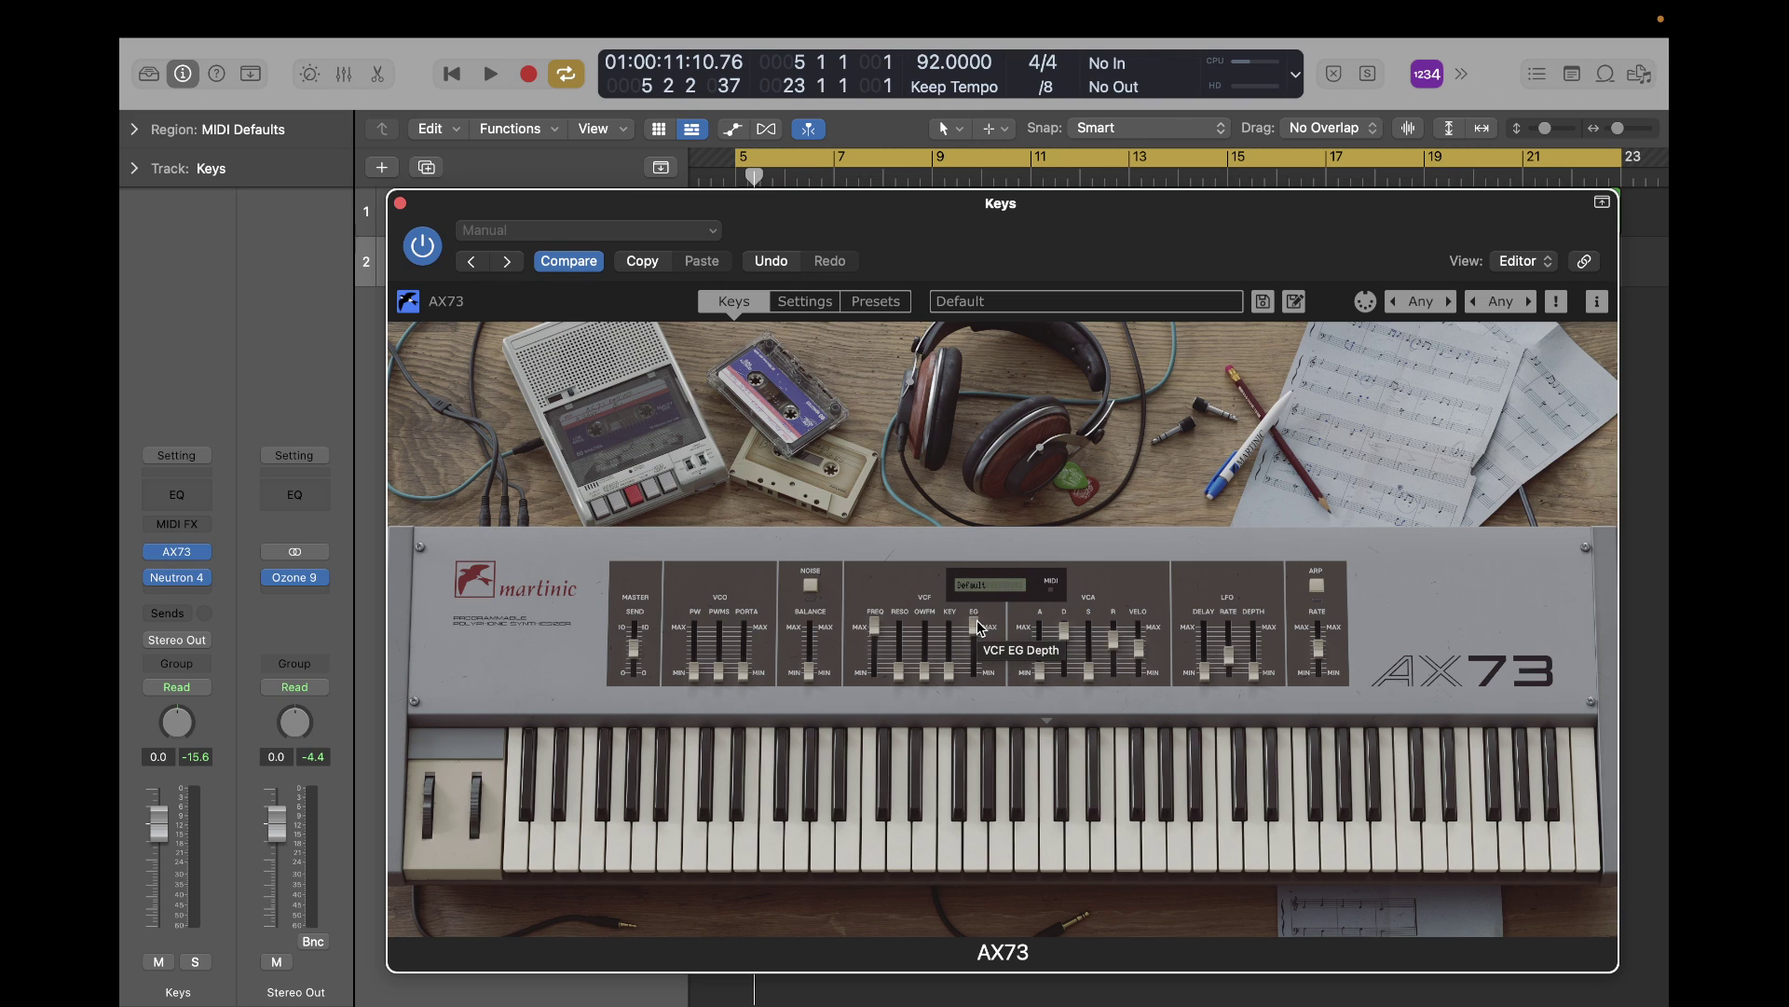
left_click_drag(879, 632, 863, 749)
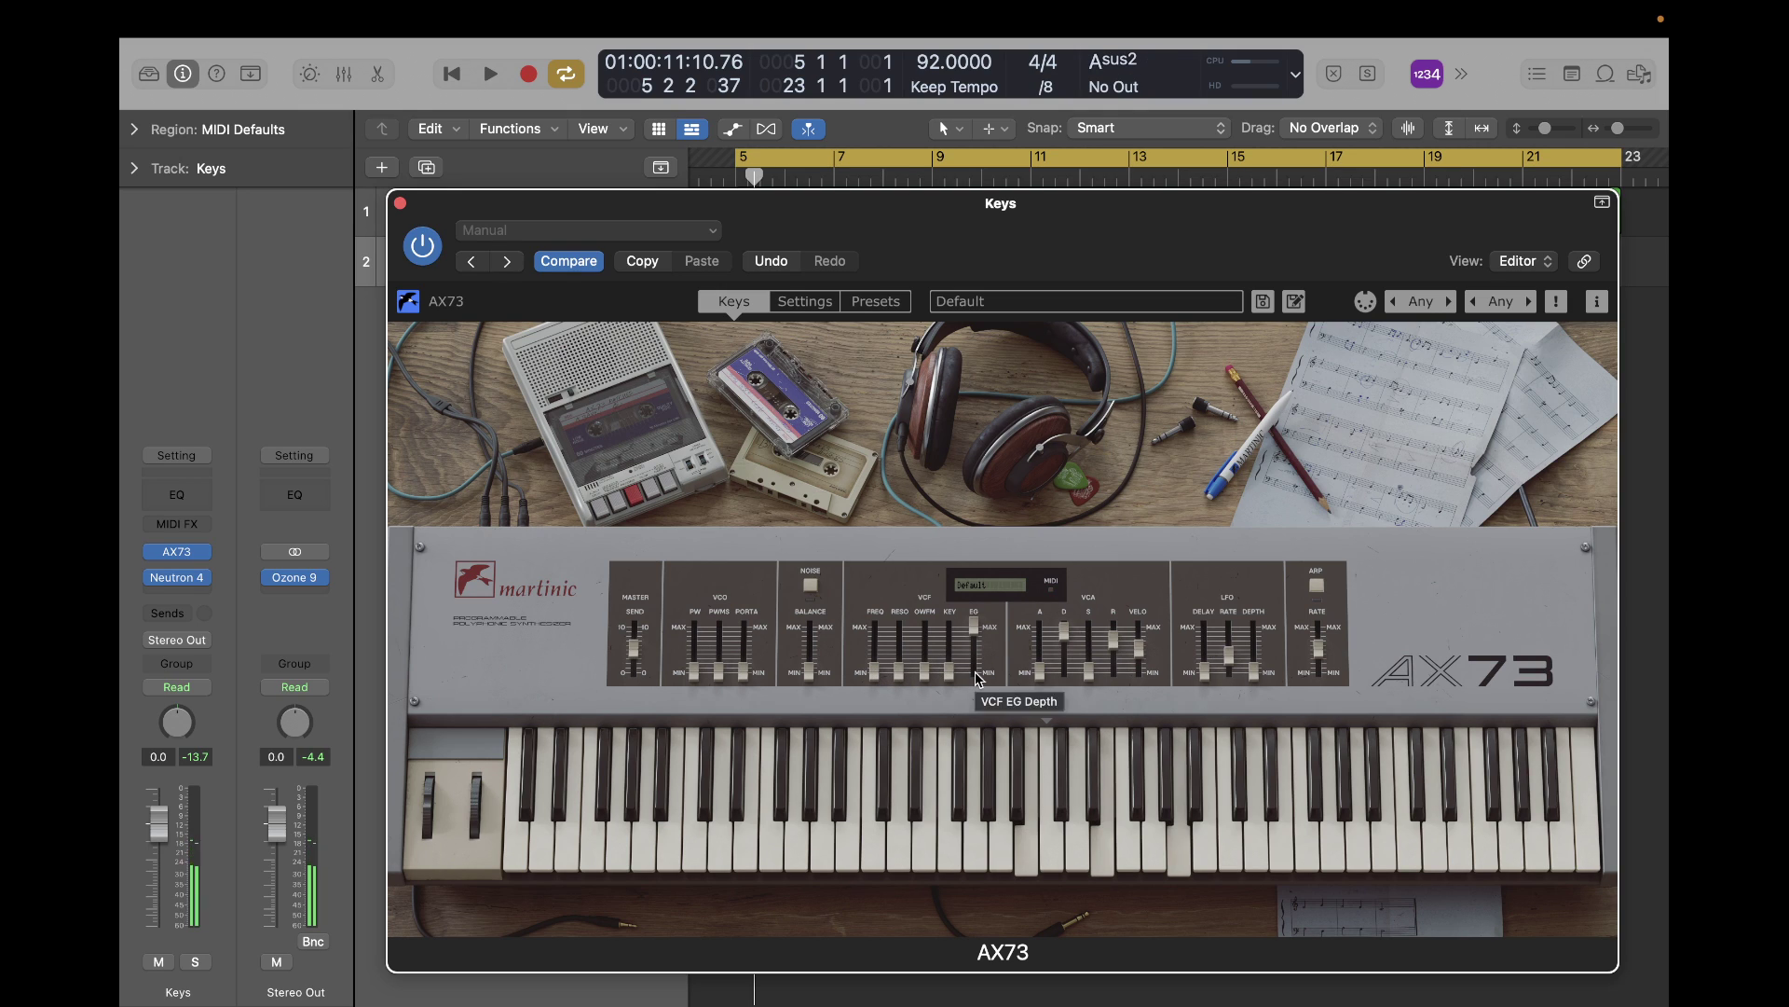
In the detailed synth settings, set the EG F envelope's decay to 98 and raise its release to a medium amount.
left_click(807, 301)
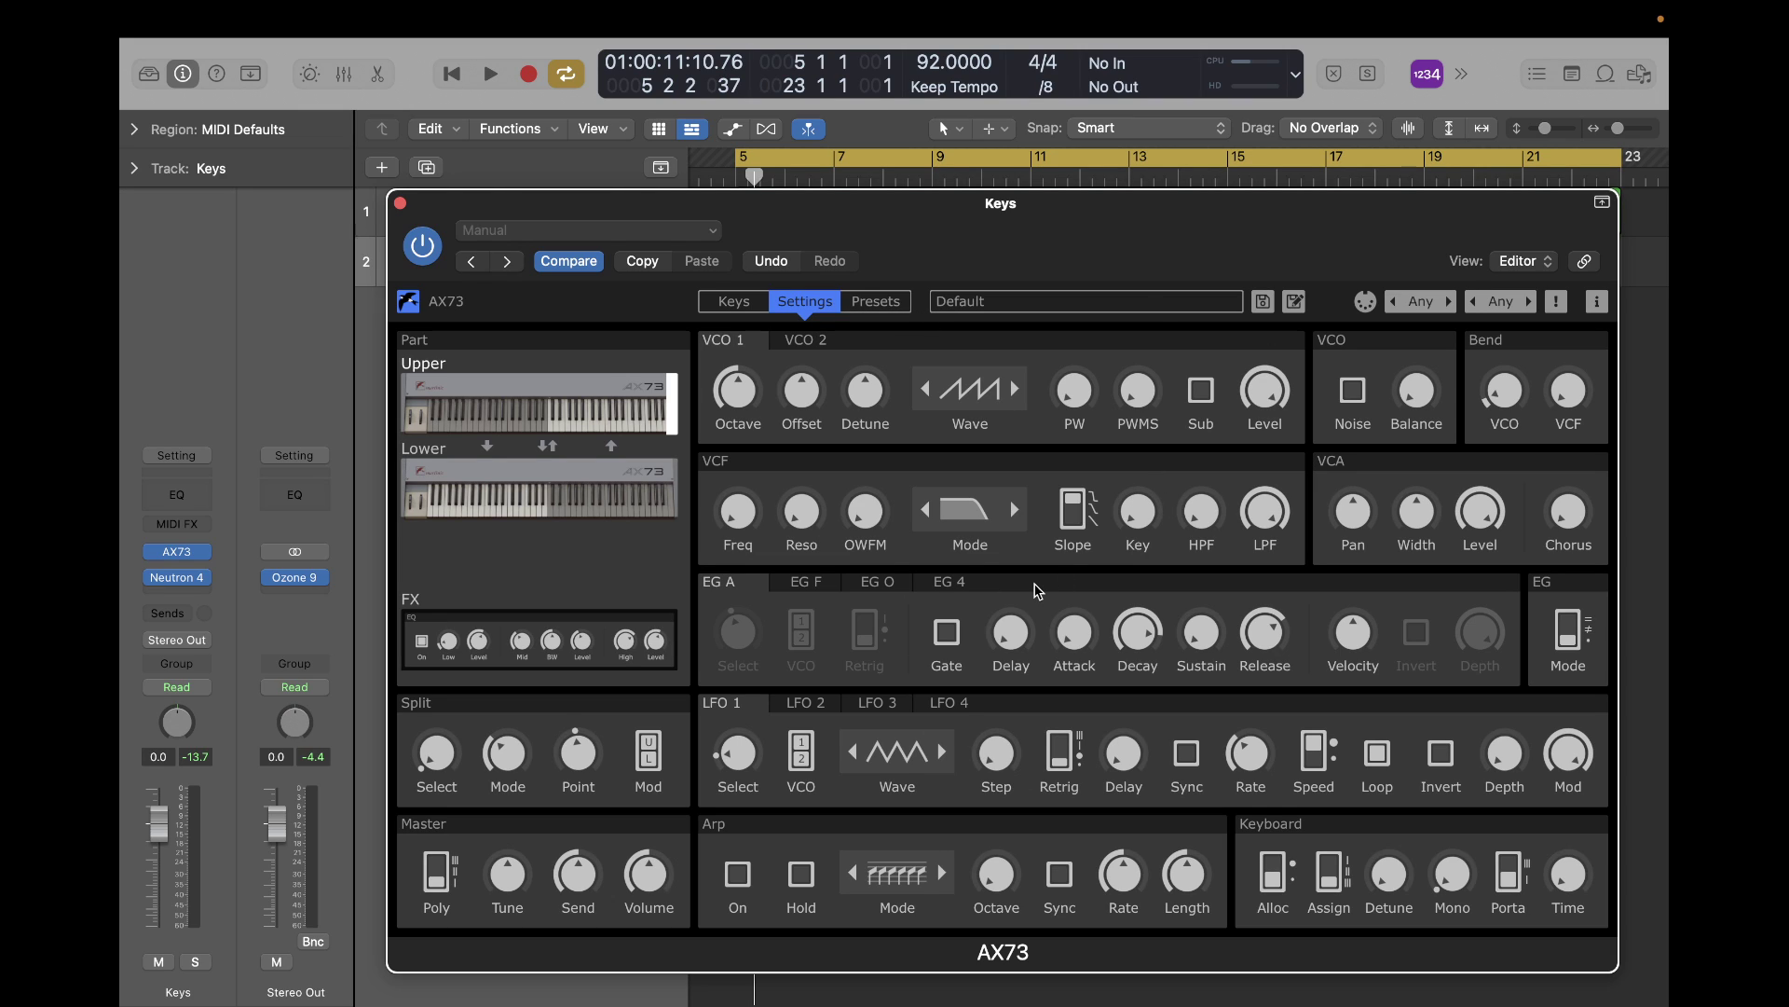
left_click(807, 584)
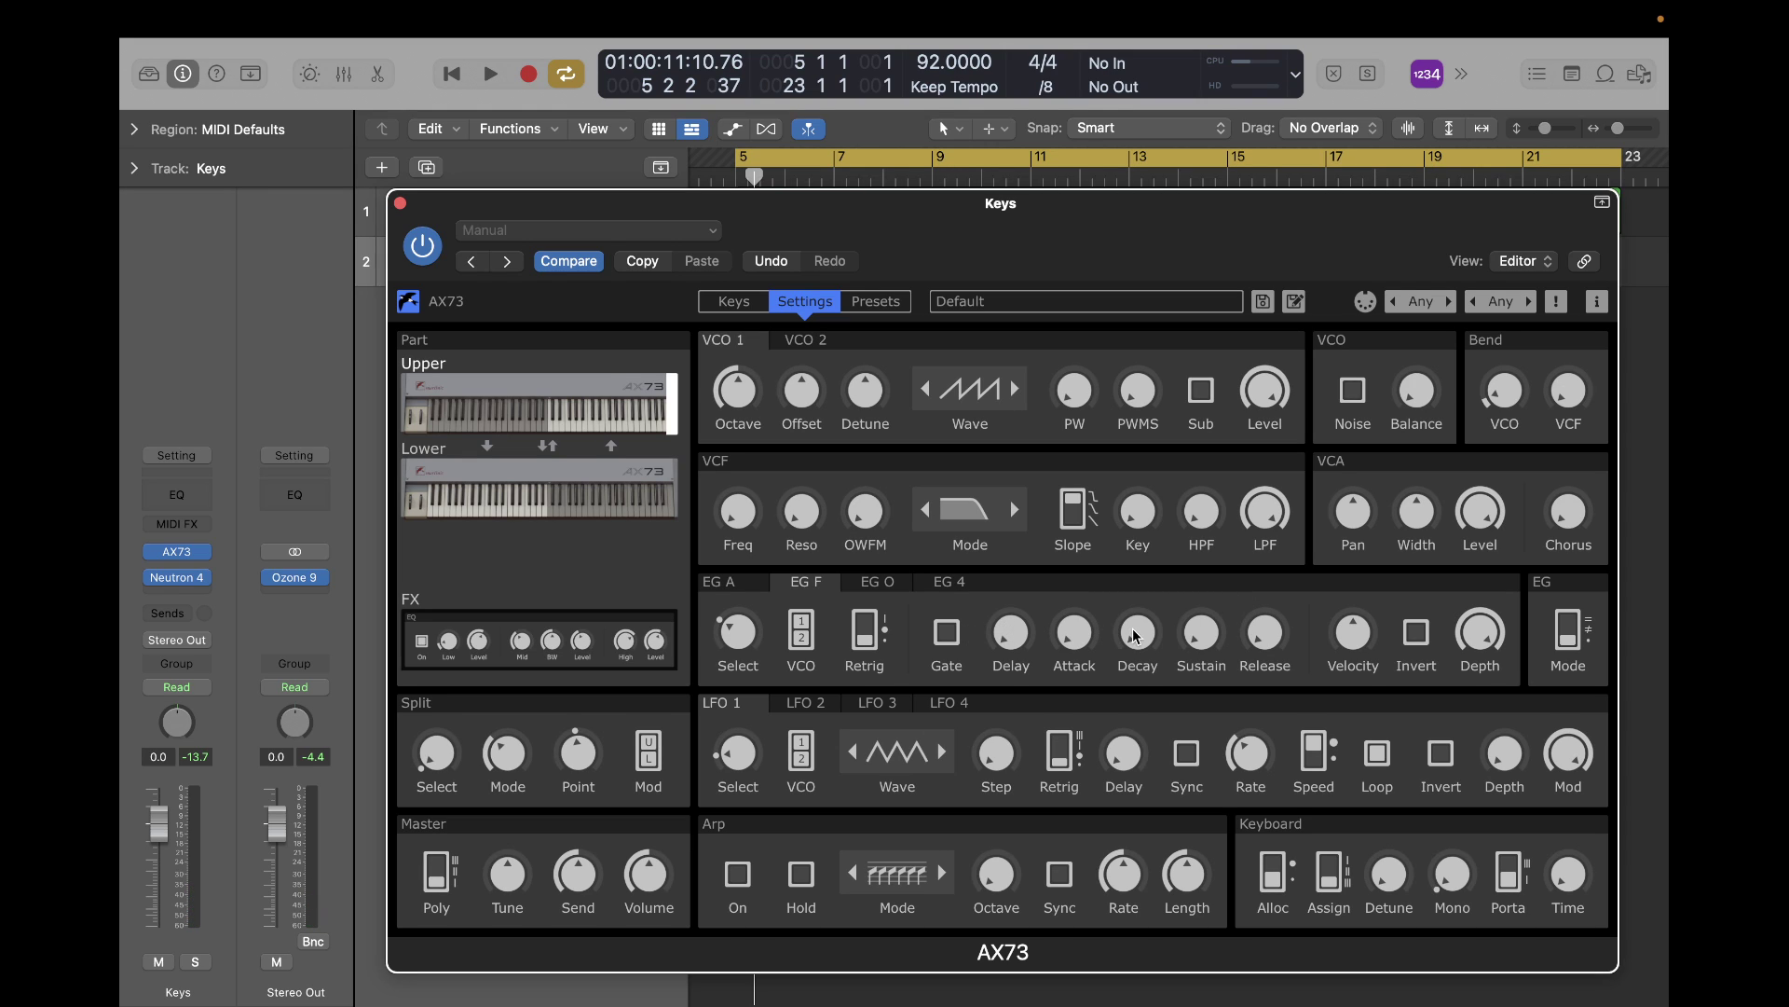
left_click_drag(1138, 636, 1131, 601)
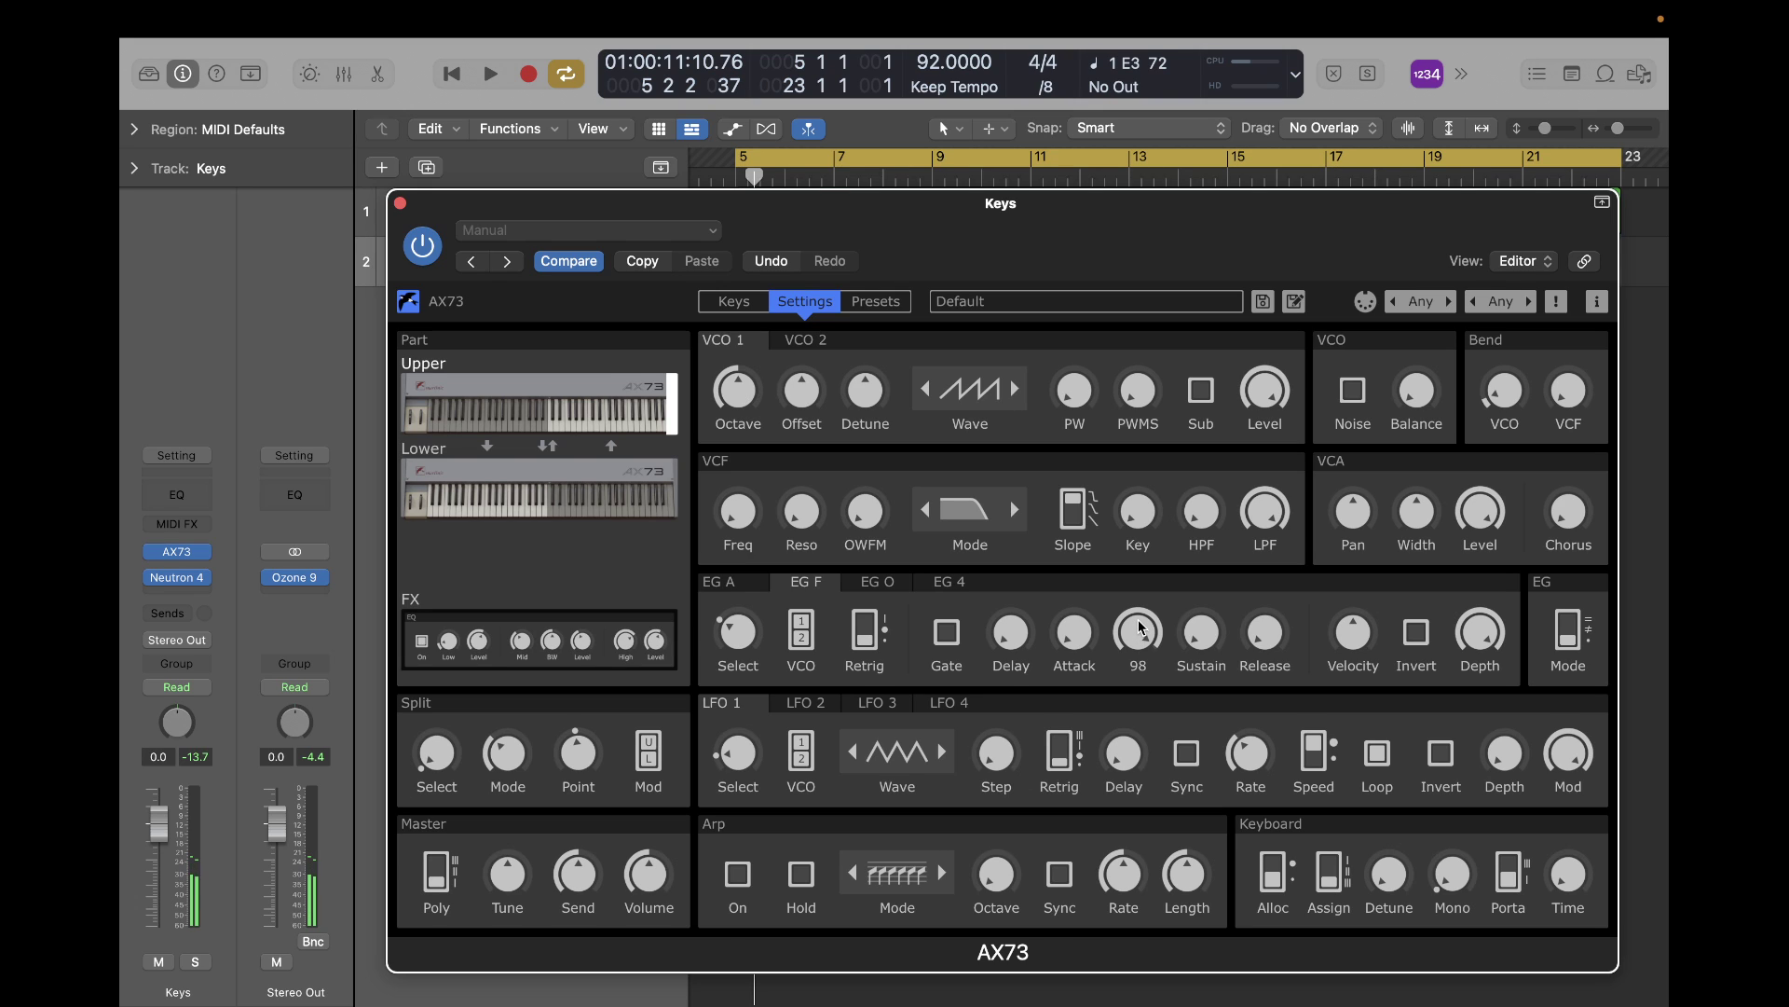
left_click_drag(1283, 635, 1261, 615)
mouse_move(1272, 645)
left_mouse_down()
mouse_move(1266, 591)
mouse_move(1354, 483)
mouse_move(1307, 613)
mouse_move(1265, 645)
left_mouse_up()
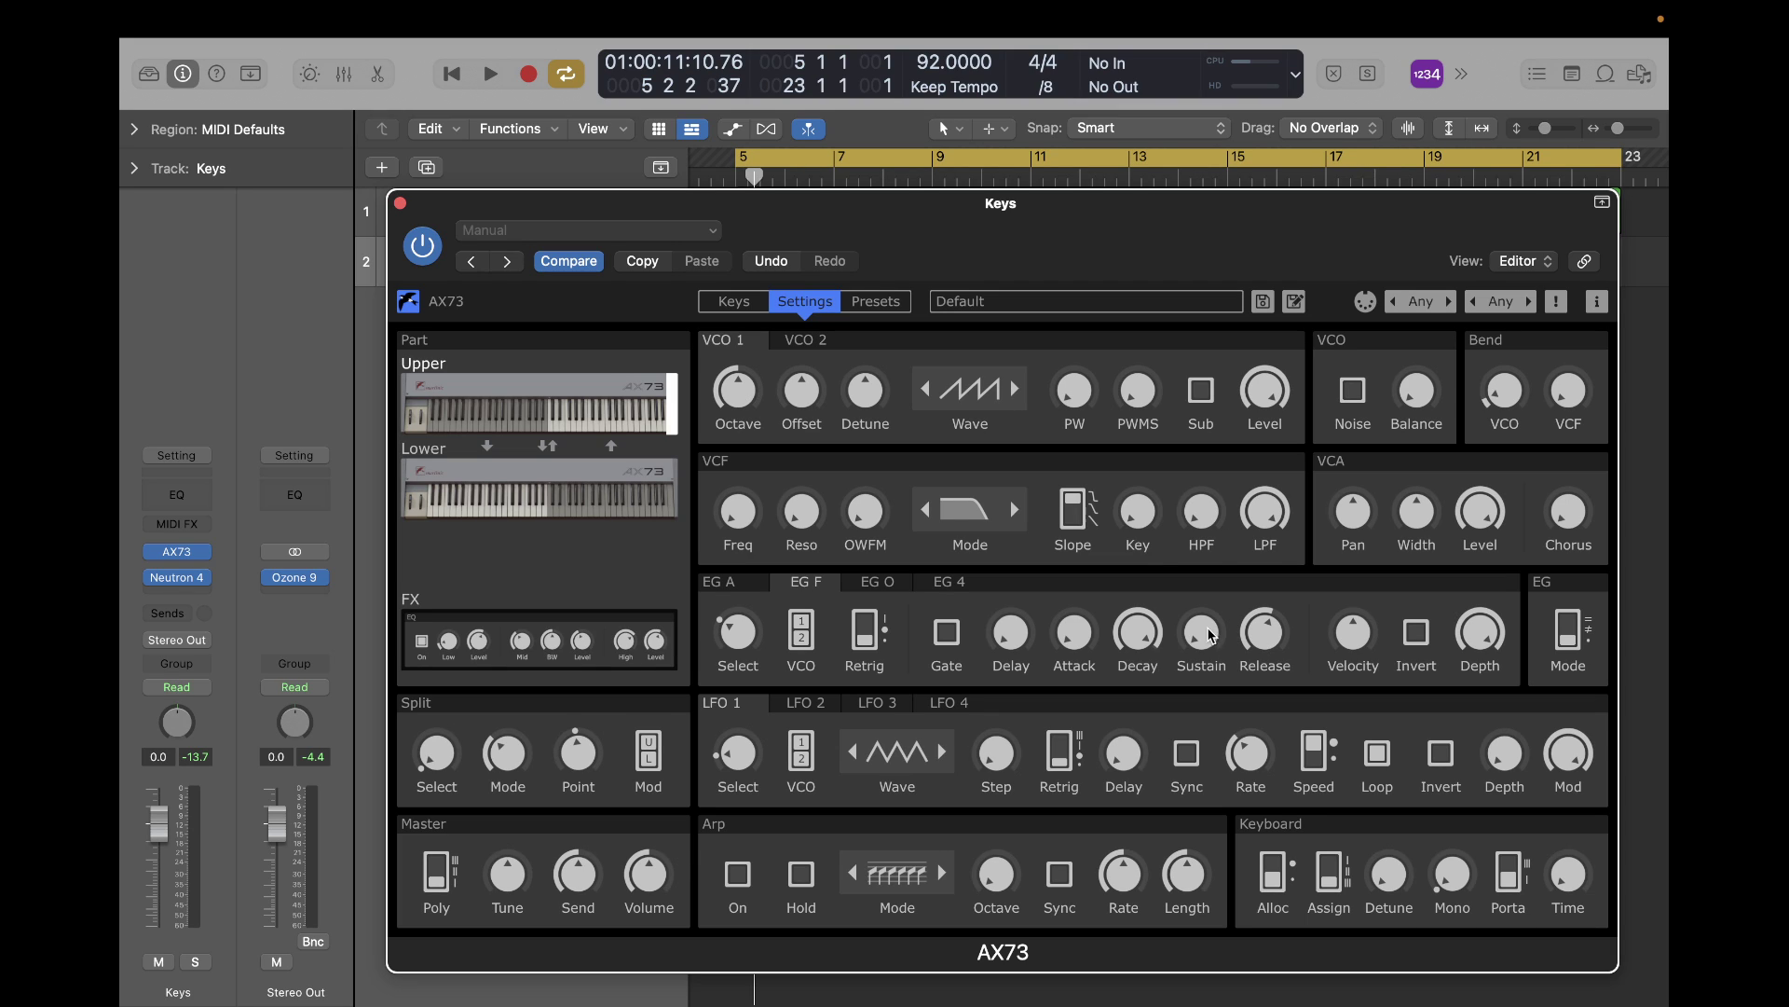
mouse_move(1270, 635)
left_mouse_down()
mouse_move(1269, 669)
mouse_move(1269, 639)
left_mouse_up()
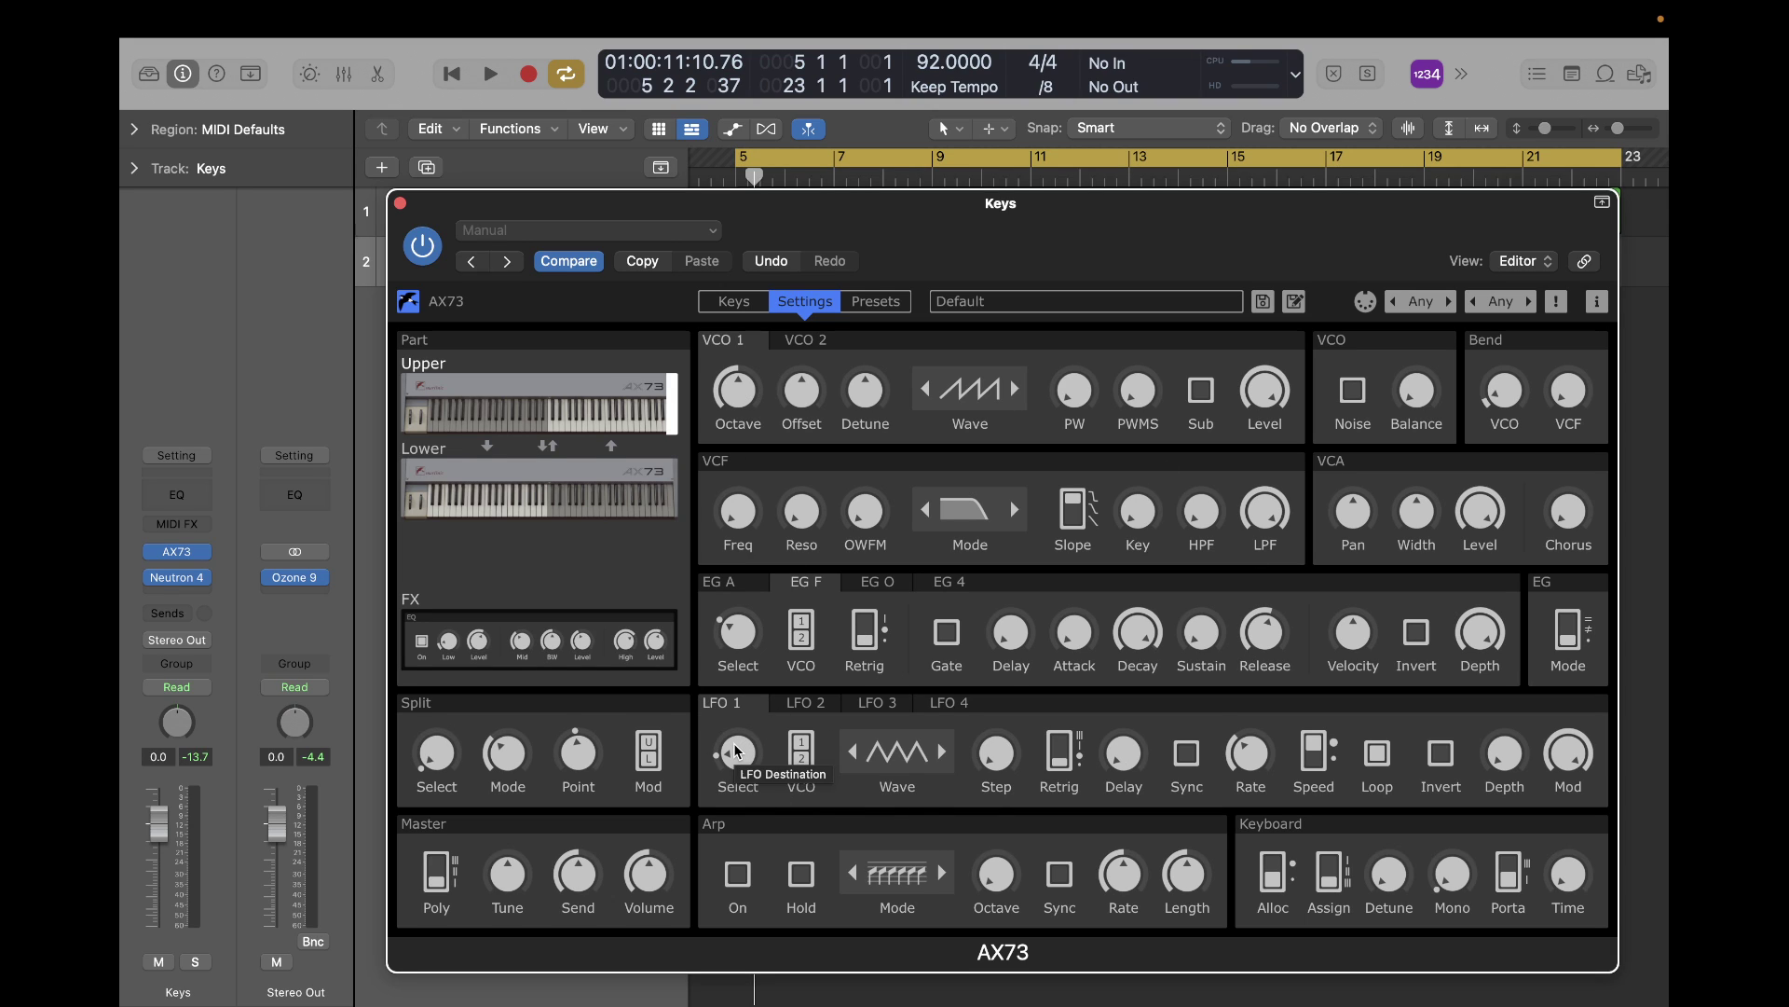
Turn on tempo sync for LFO 1 and raise its rate.
mouse_move(736, 751)
left_mouse_down()
mouse_move(756, 604)
mouse_move(742, 781)
mouse_move(742, 753)
left_mouse_up()
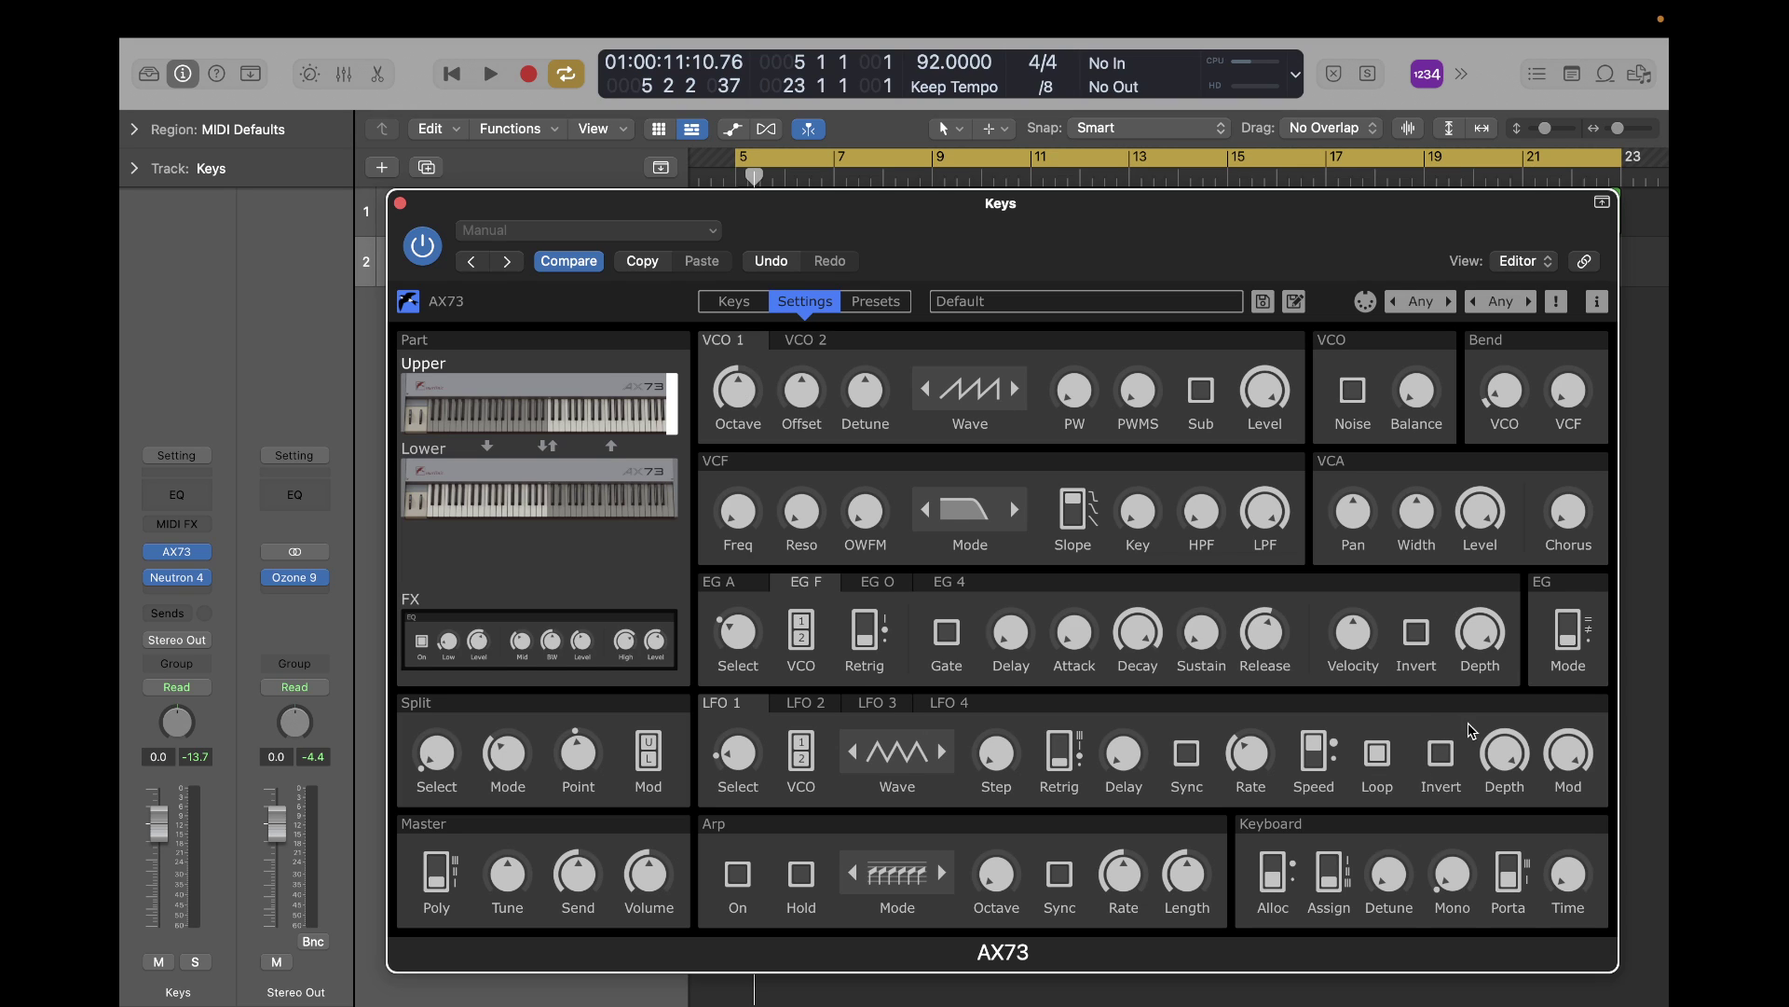
left_click(1198, 754)
left_click_drag(1250, 757, 1257, 677)
left_click_drag(1254, 753, 1253, 767)
Set LFO 1's delay to 26 and reduce its depth.
left_click_drag(1121, 761, 1119, 715)
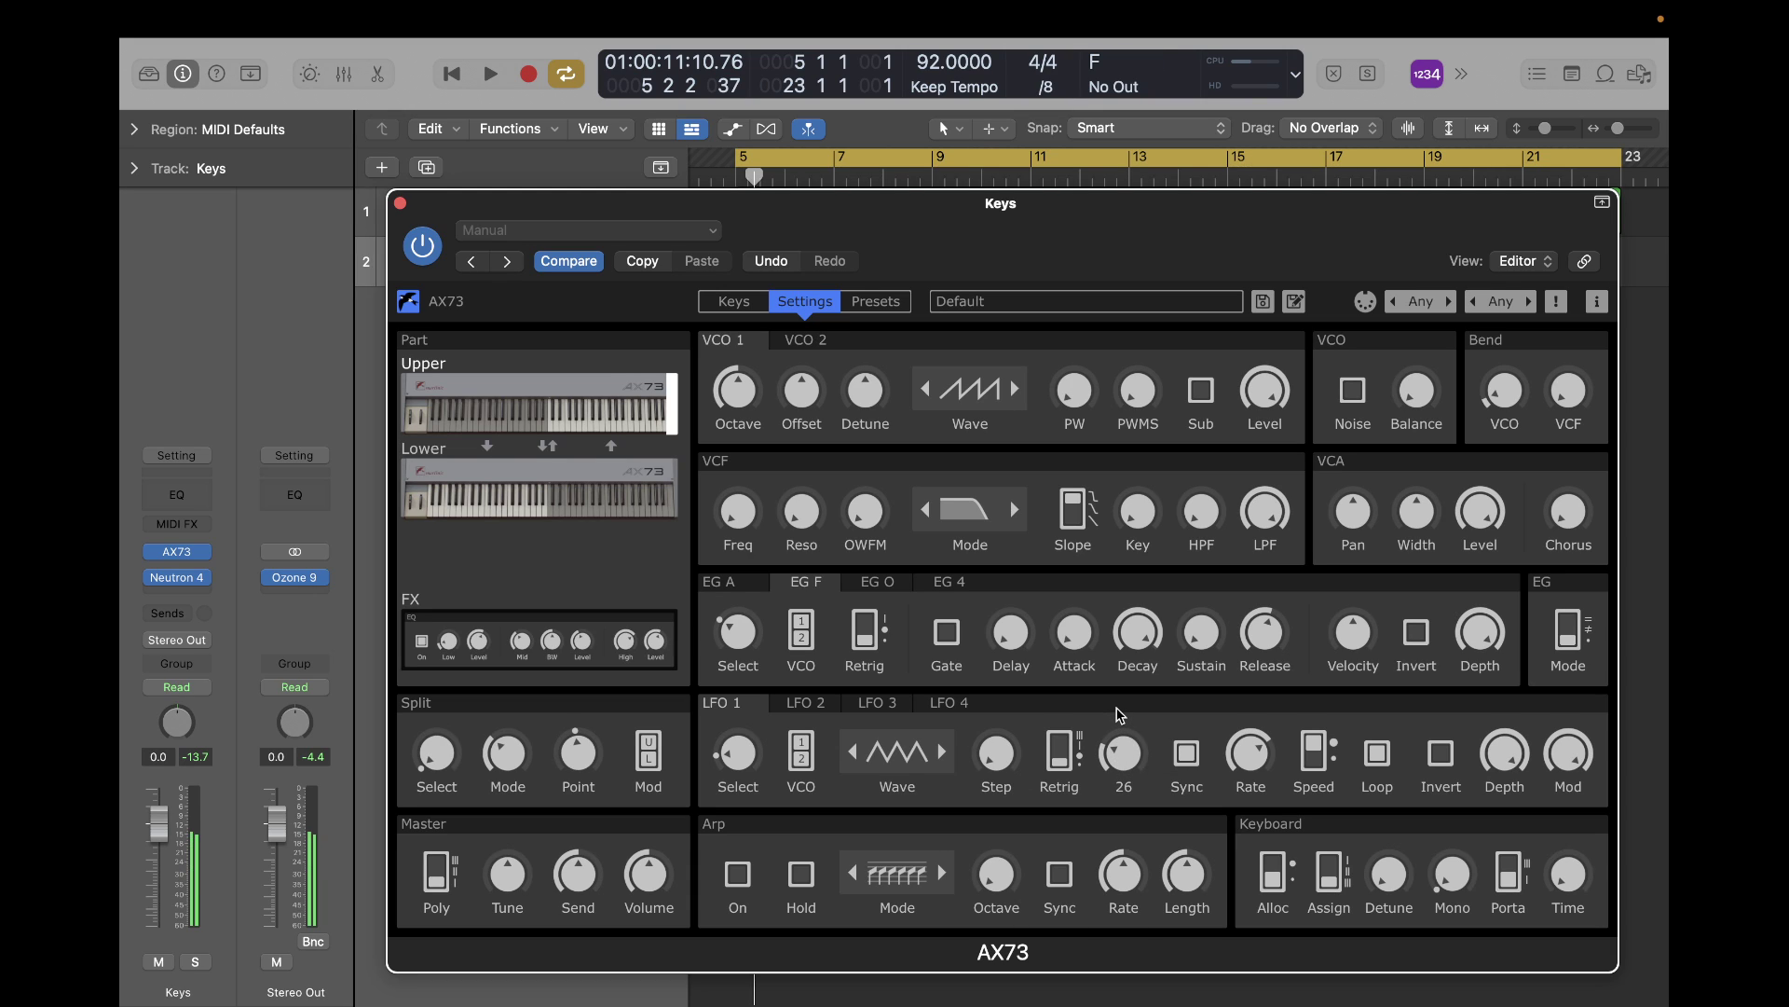
left_click(1134, 757)
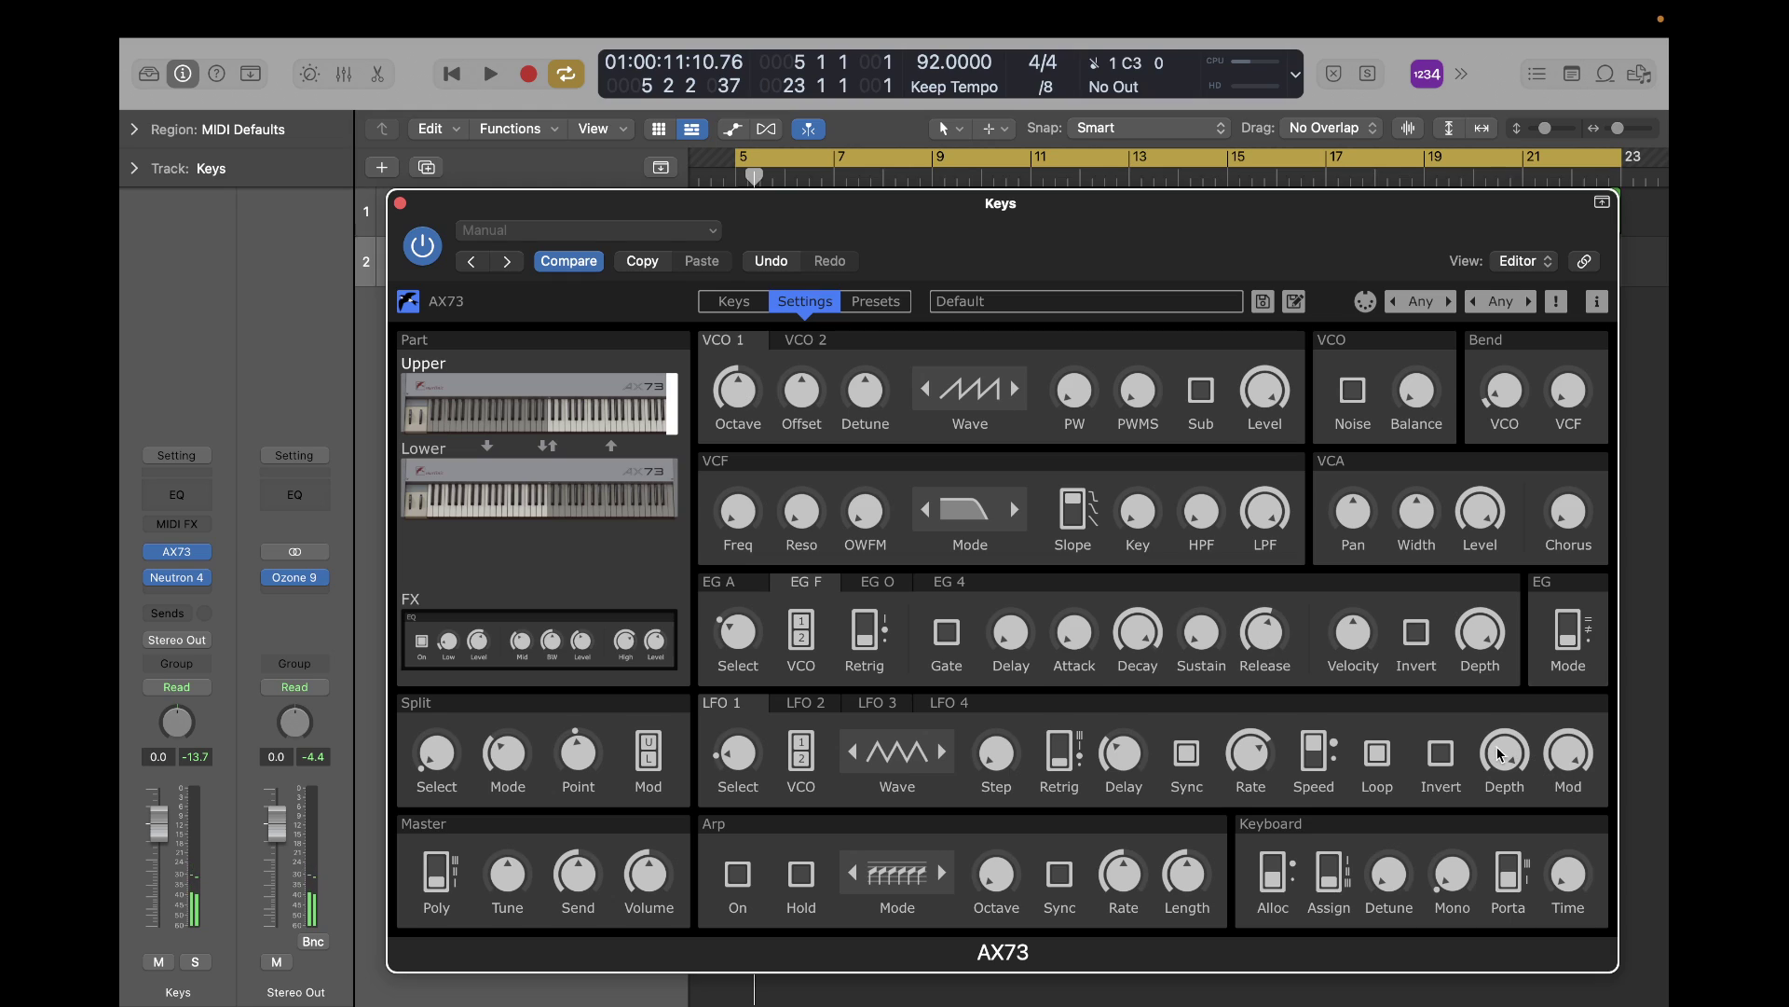
left_click_drag(1506, 757, 1502, 787)
mouse_move(1494, 923)
left_mouse_down()
mouse_move(1489, 886)
mouse_move(1489, 918)
left_mouse_up()
Assign LFO 2 a new modulation destination, turn on its tempo sync and adjust its rate.
left_click(799, 707)
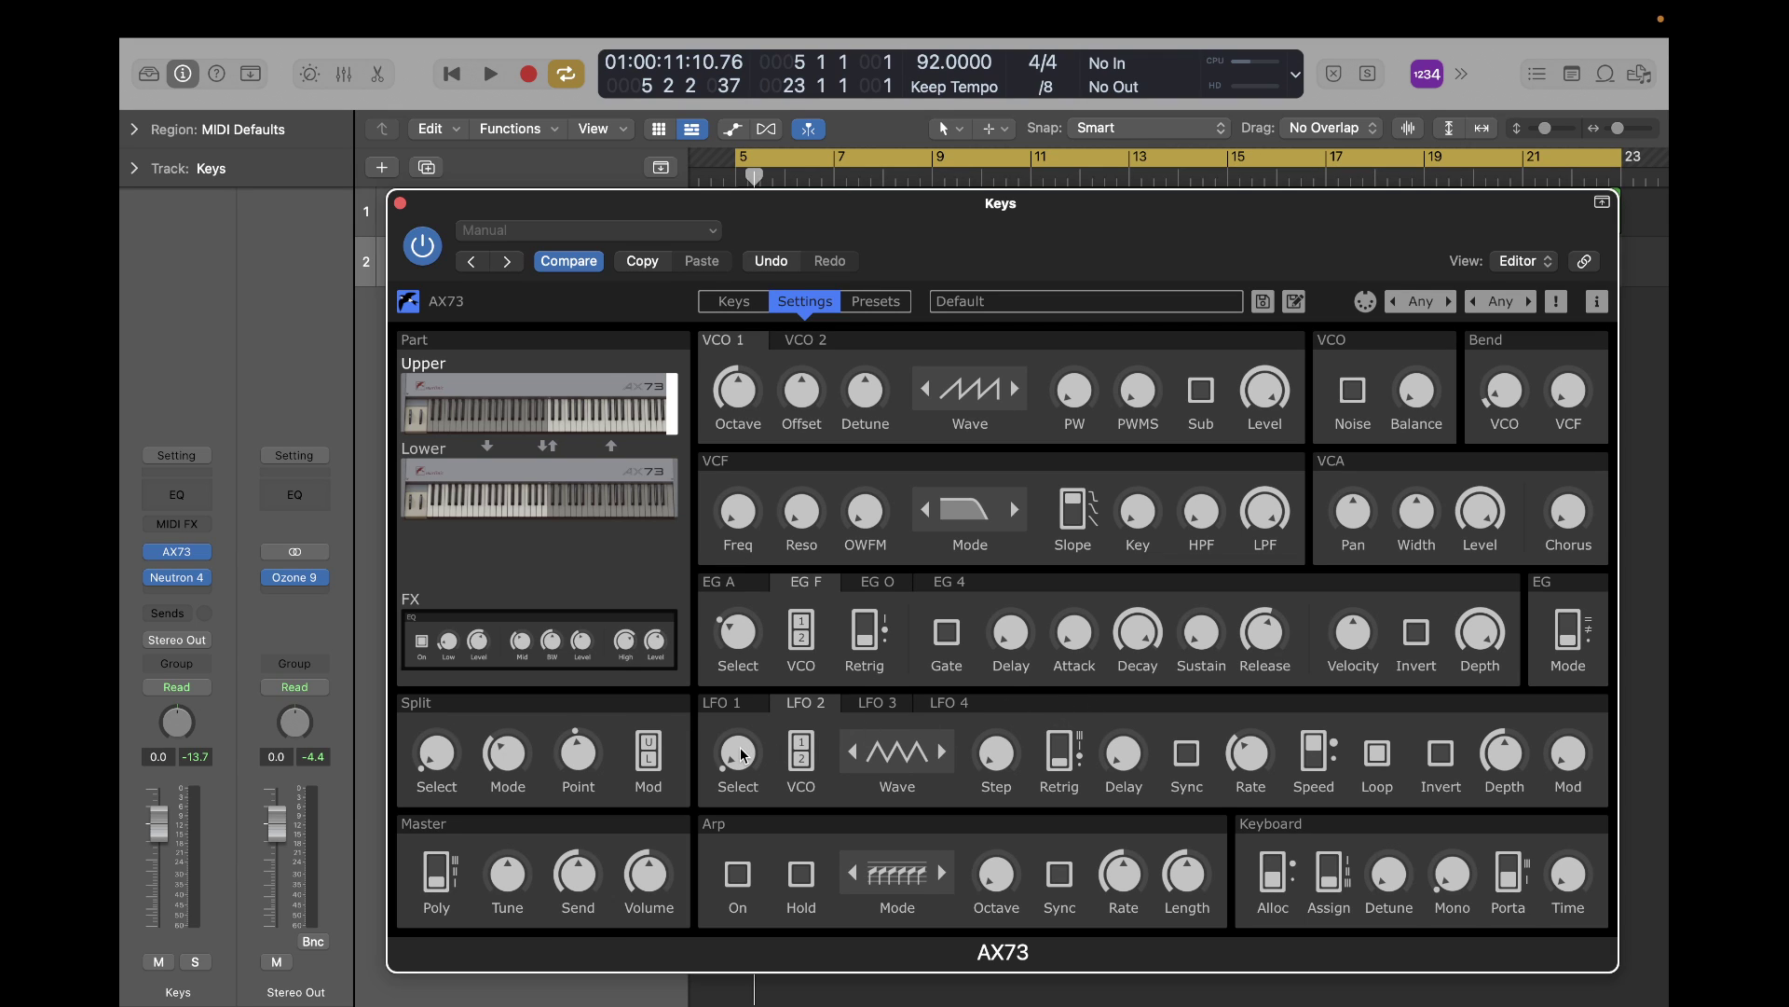
left_click_drag(743, 755, 751, 705)
mouse_move(742, 760)
left_mouse_down()
mouse_move(748, 677)
mouse_move(737, 748)
left_mouse_up()
left_click(1188, 754)
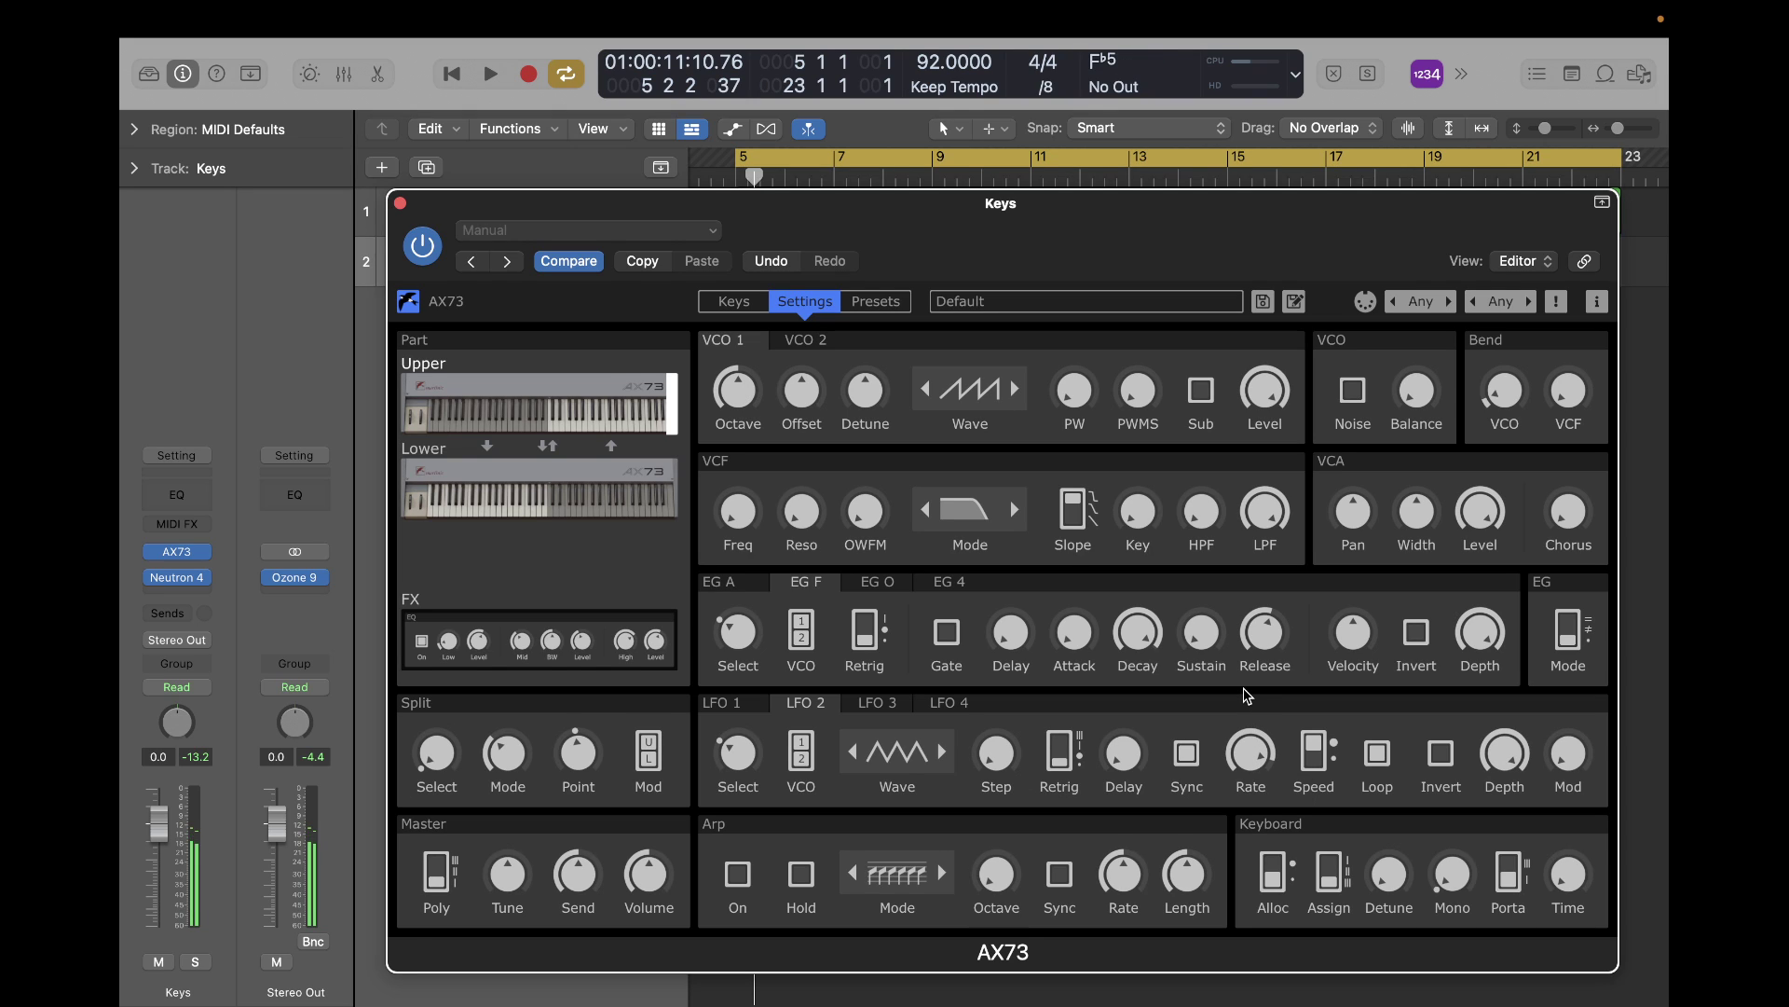
mouse_move(1253, 746)
left_mouse_down()
mouse_move(1248, 787)
mouse_move(1246, 757)
mouse_move(1260, 774)
left_mouse_up()
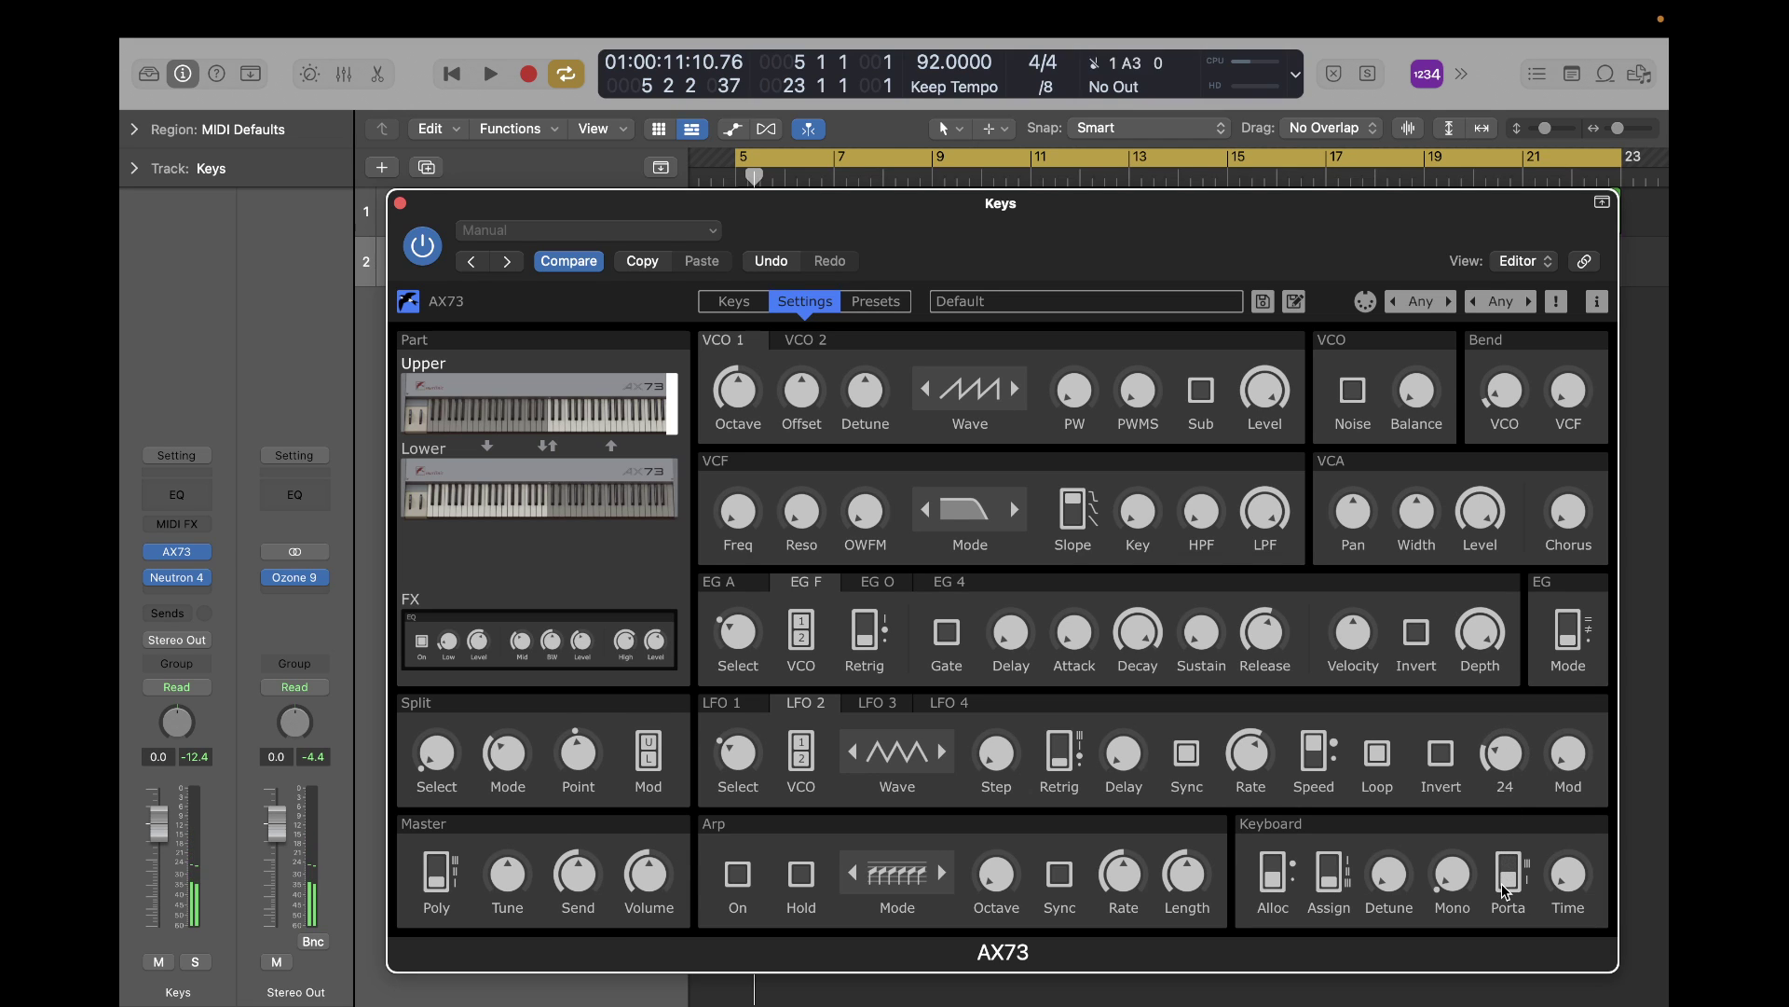
Balance LFO 2's depth at a moderate amount and raise its delay.
mouse_move(1502, 752)
left_mouse_down()
mouse_move(1502, 774)
mouse_move(1502, 750)
left_mouse_up()
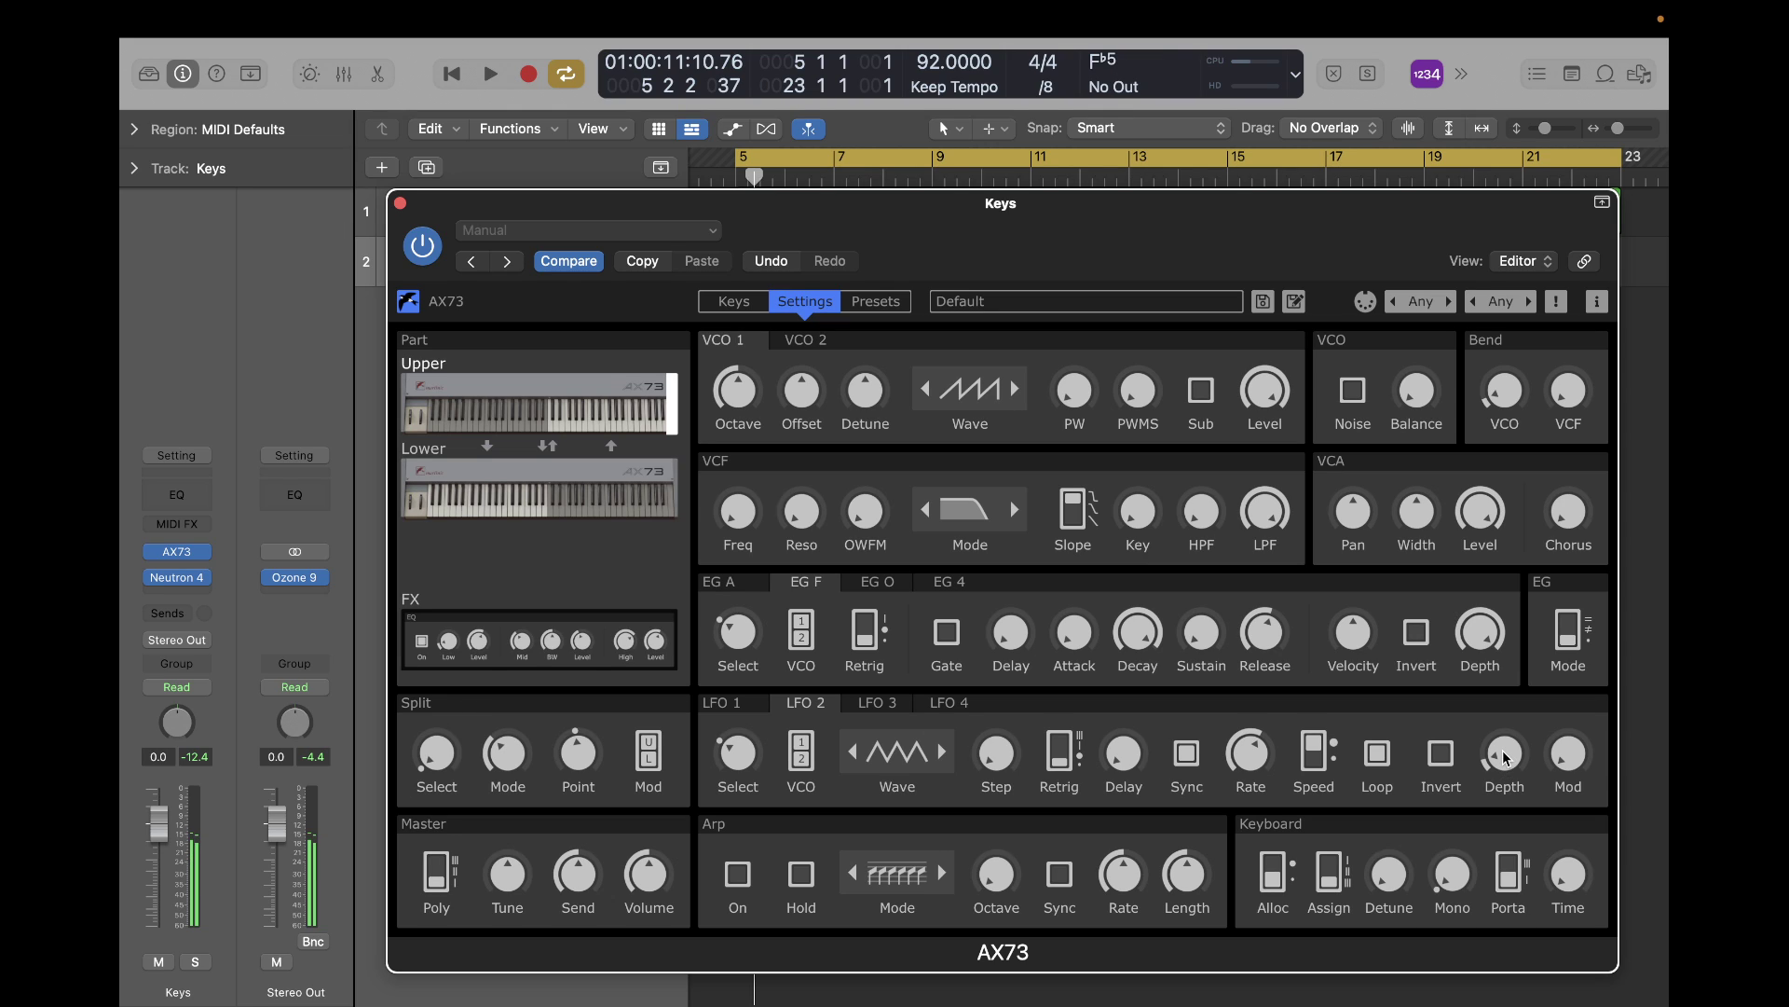
left_click(1063, 753)
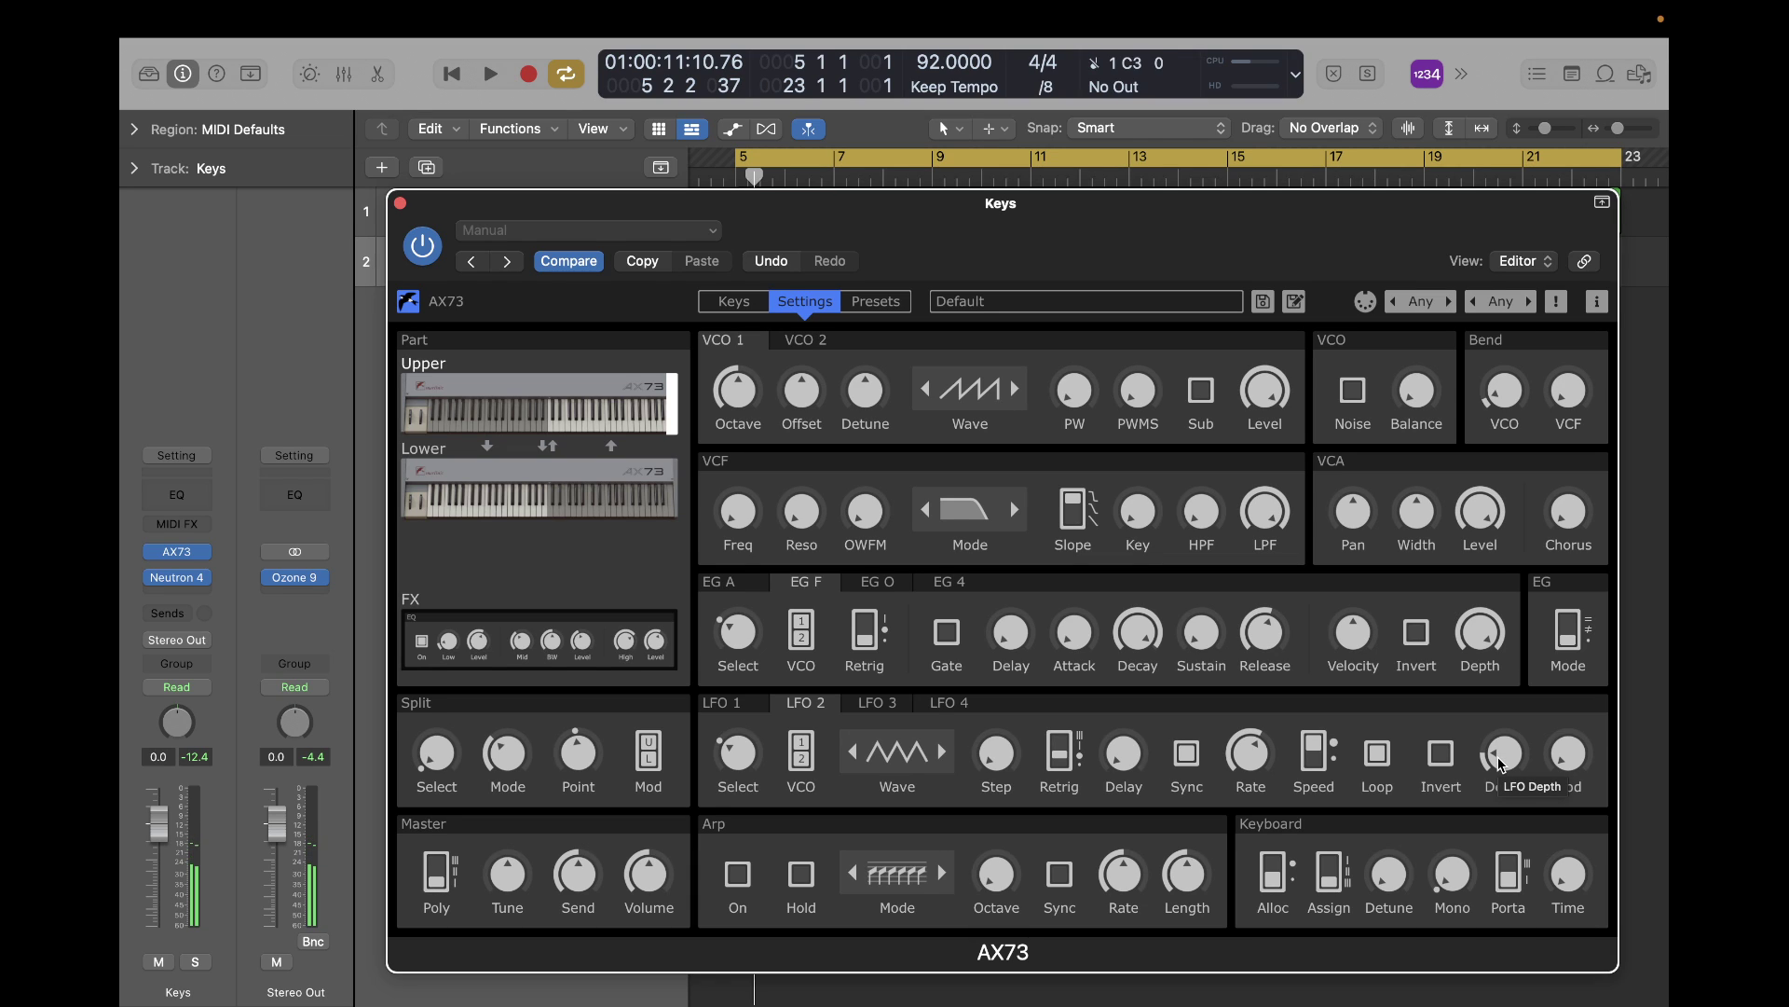
left_click_drag(1501, 764, 1503, 716)
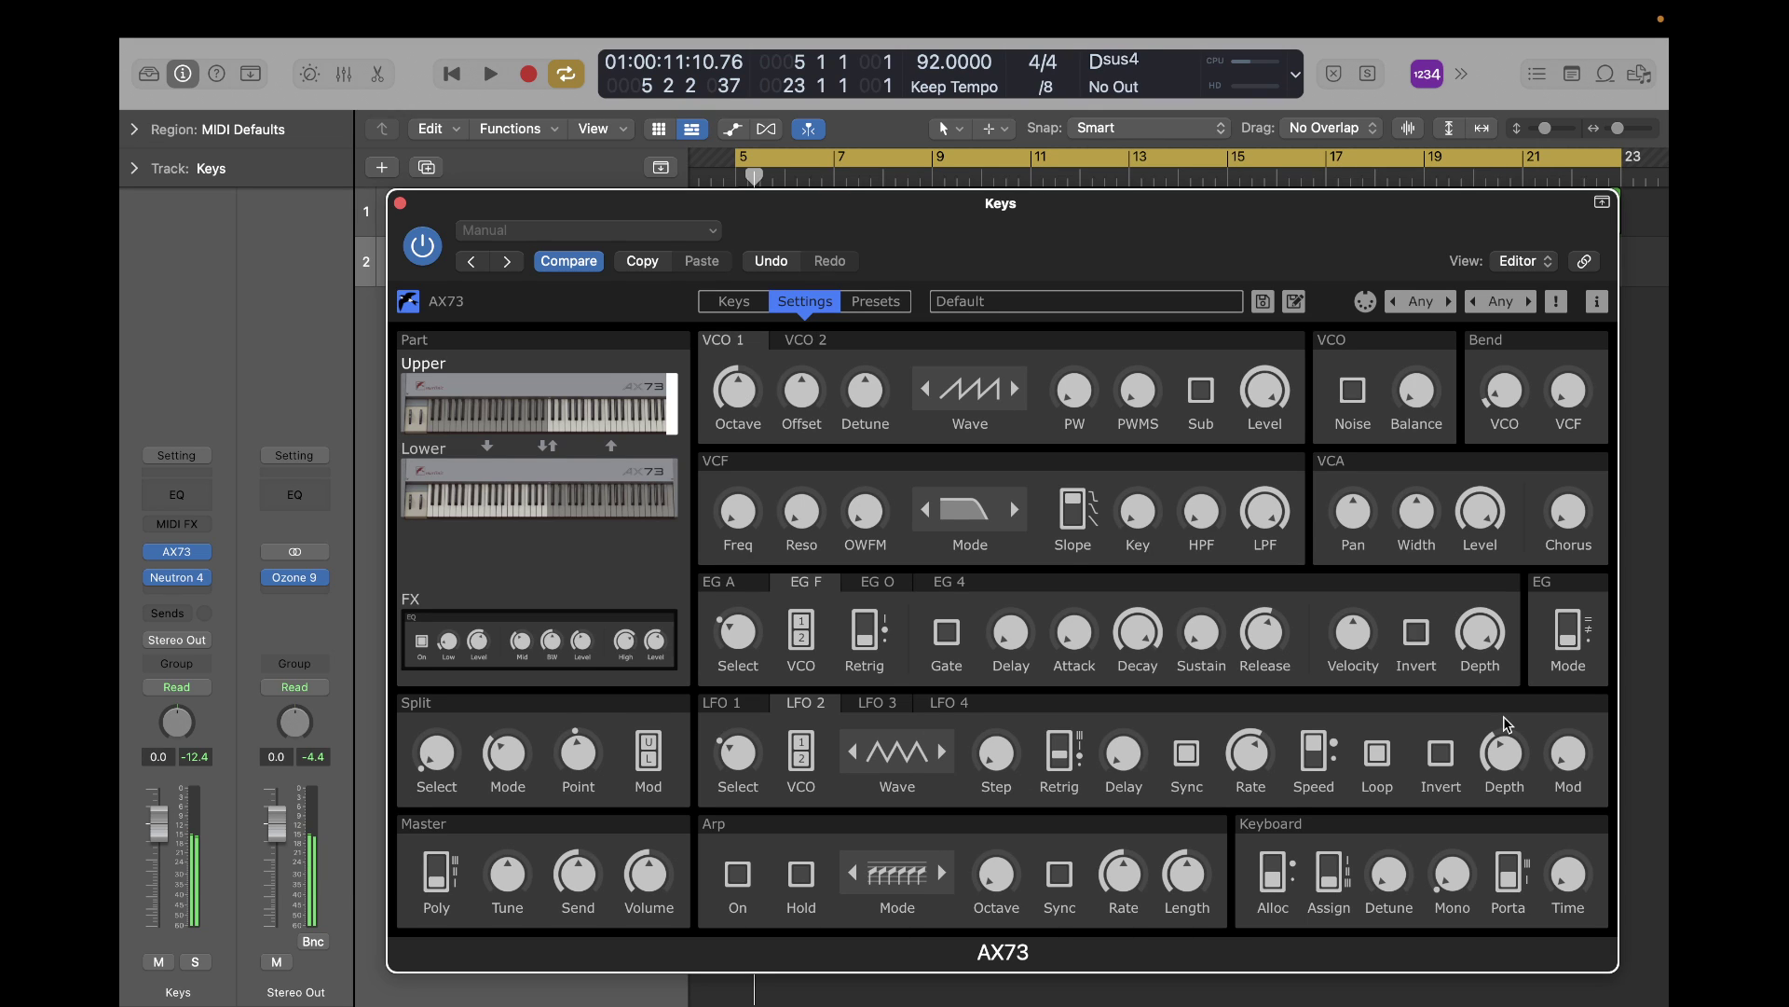
left_click_drag(1507, 756, 1505, 791)
left_click_drag(1126, 754, 1121, 711)
left_click_drag(1511, 759, 1511, 748)
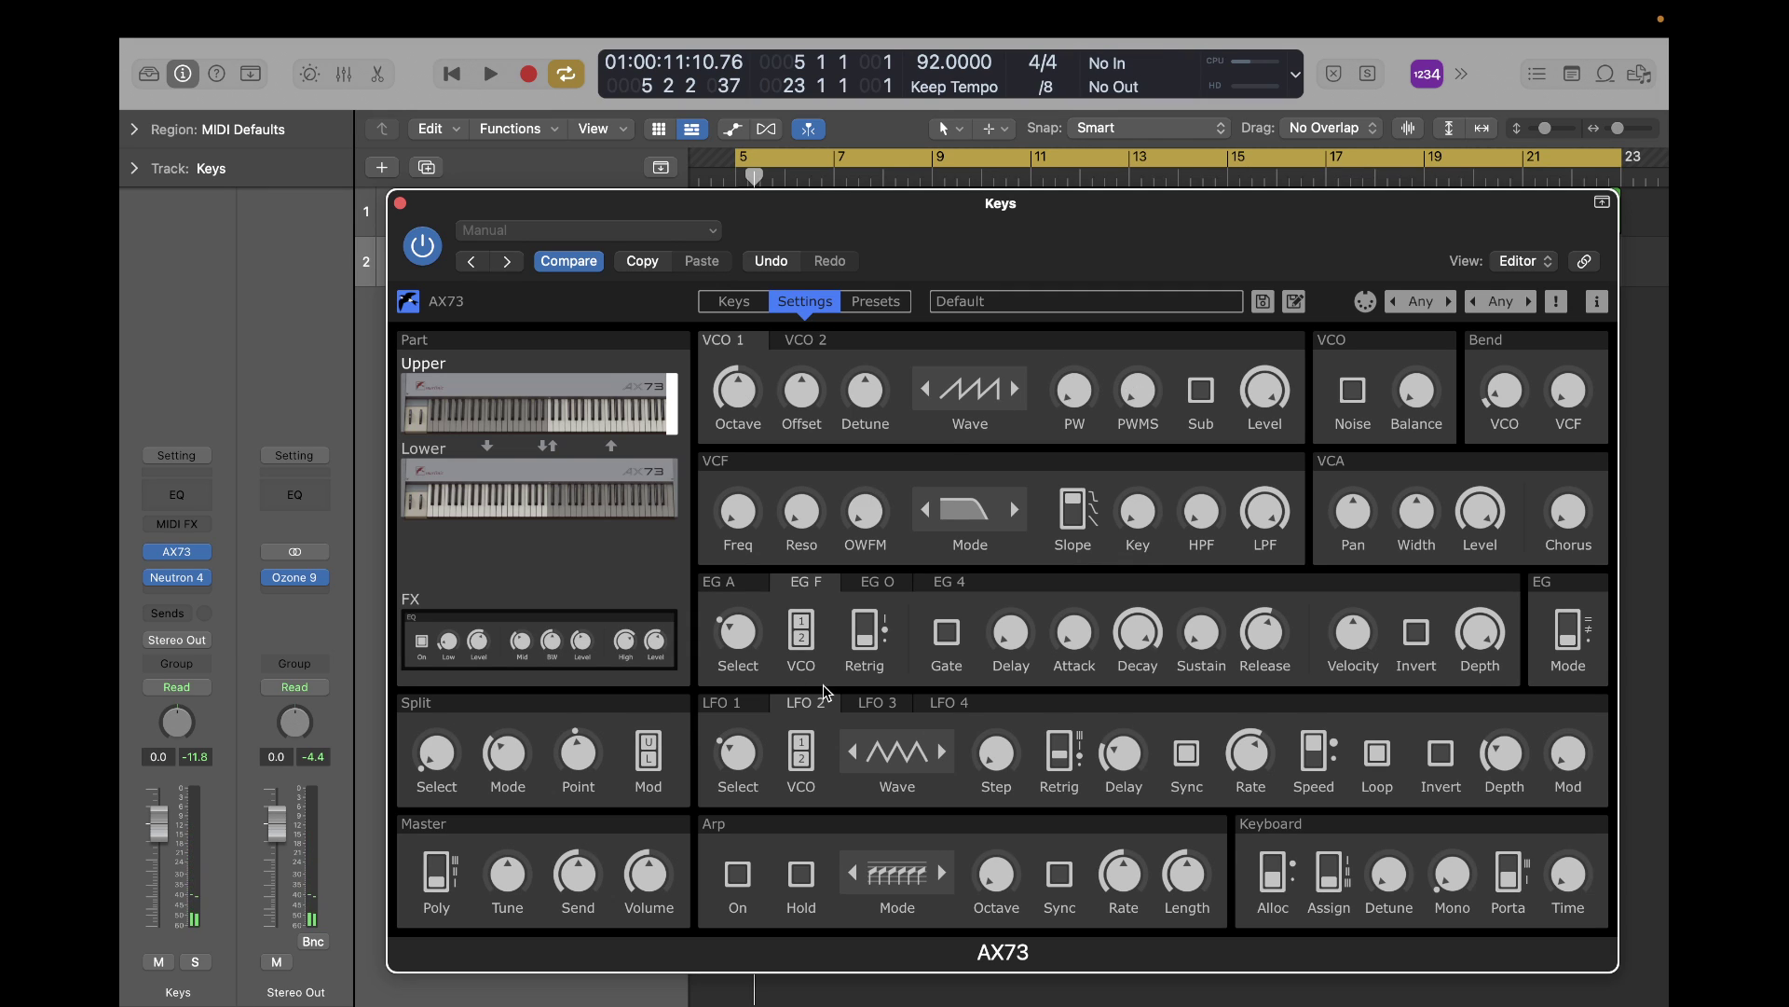
Assign LFO 3 a new destination at full depth and set its tempo-synced rate to 3/64.
left_click(879, 704)
left_click_drag(746, 762, 740, 685)
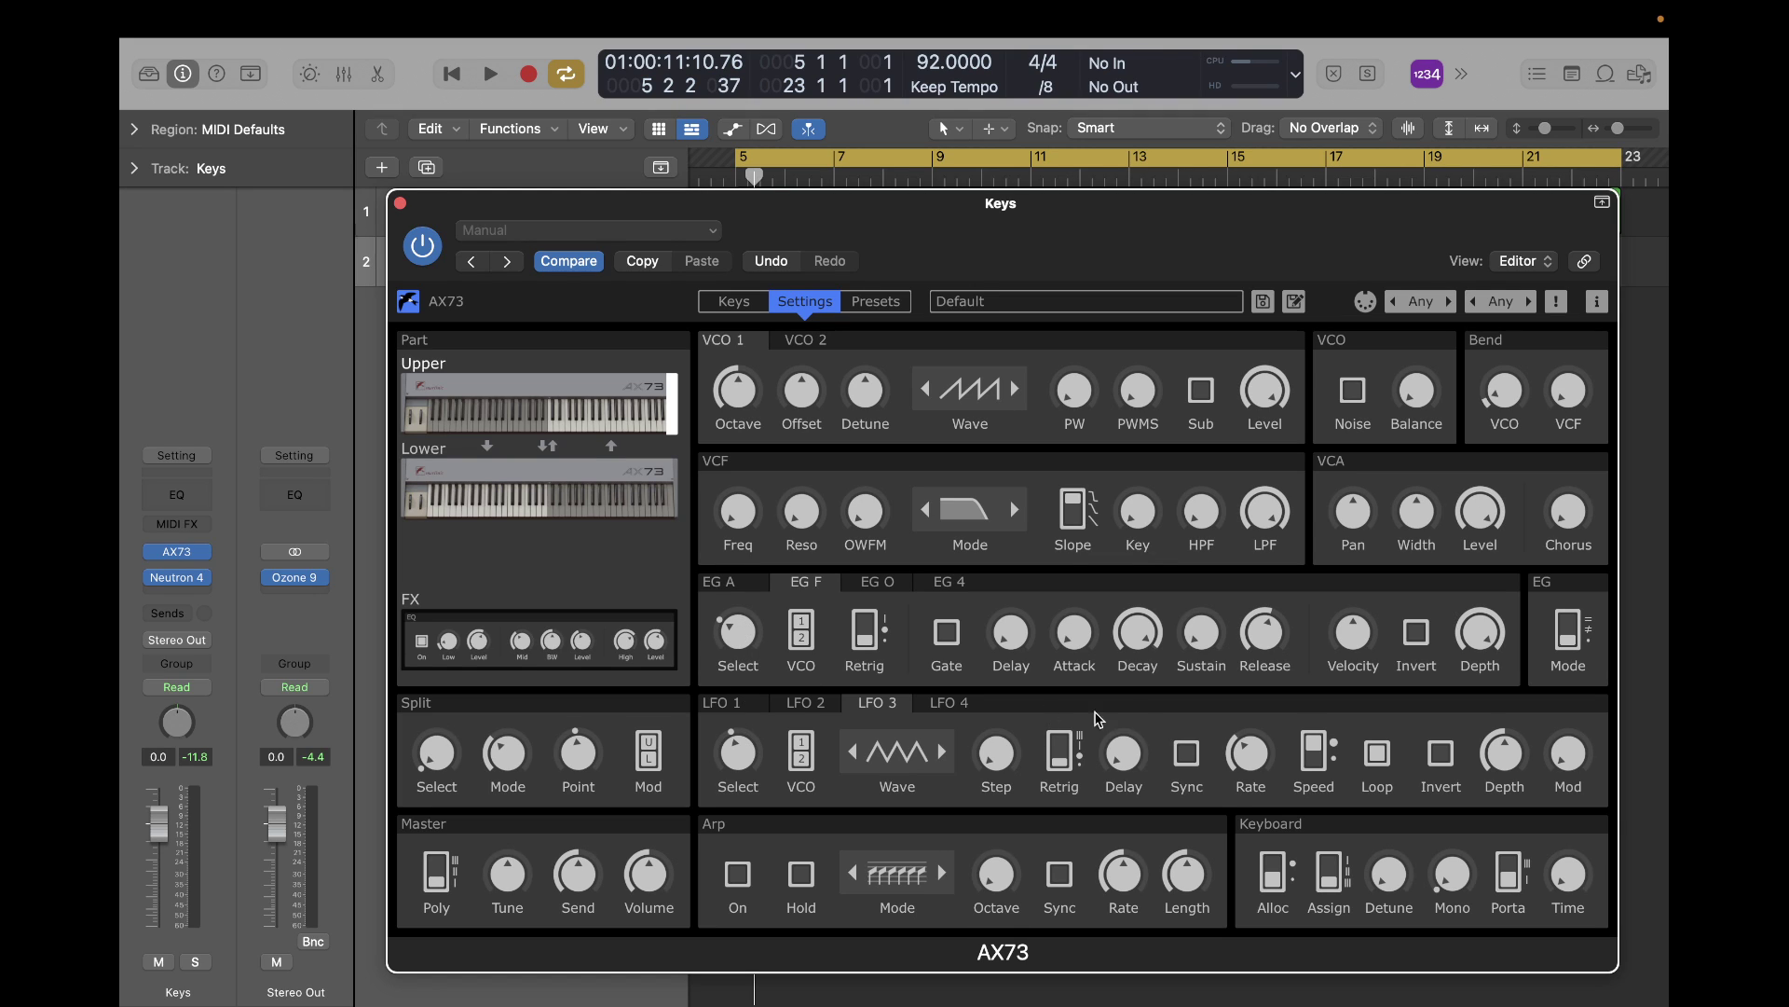
left_click_drag(1513, 736, 1533, 573)
left_click_drag(1246, 764, 1255, 691)
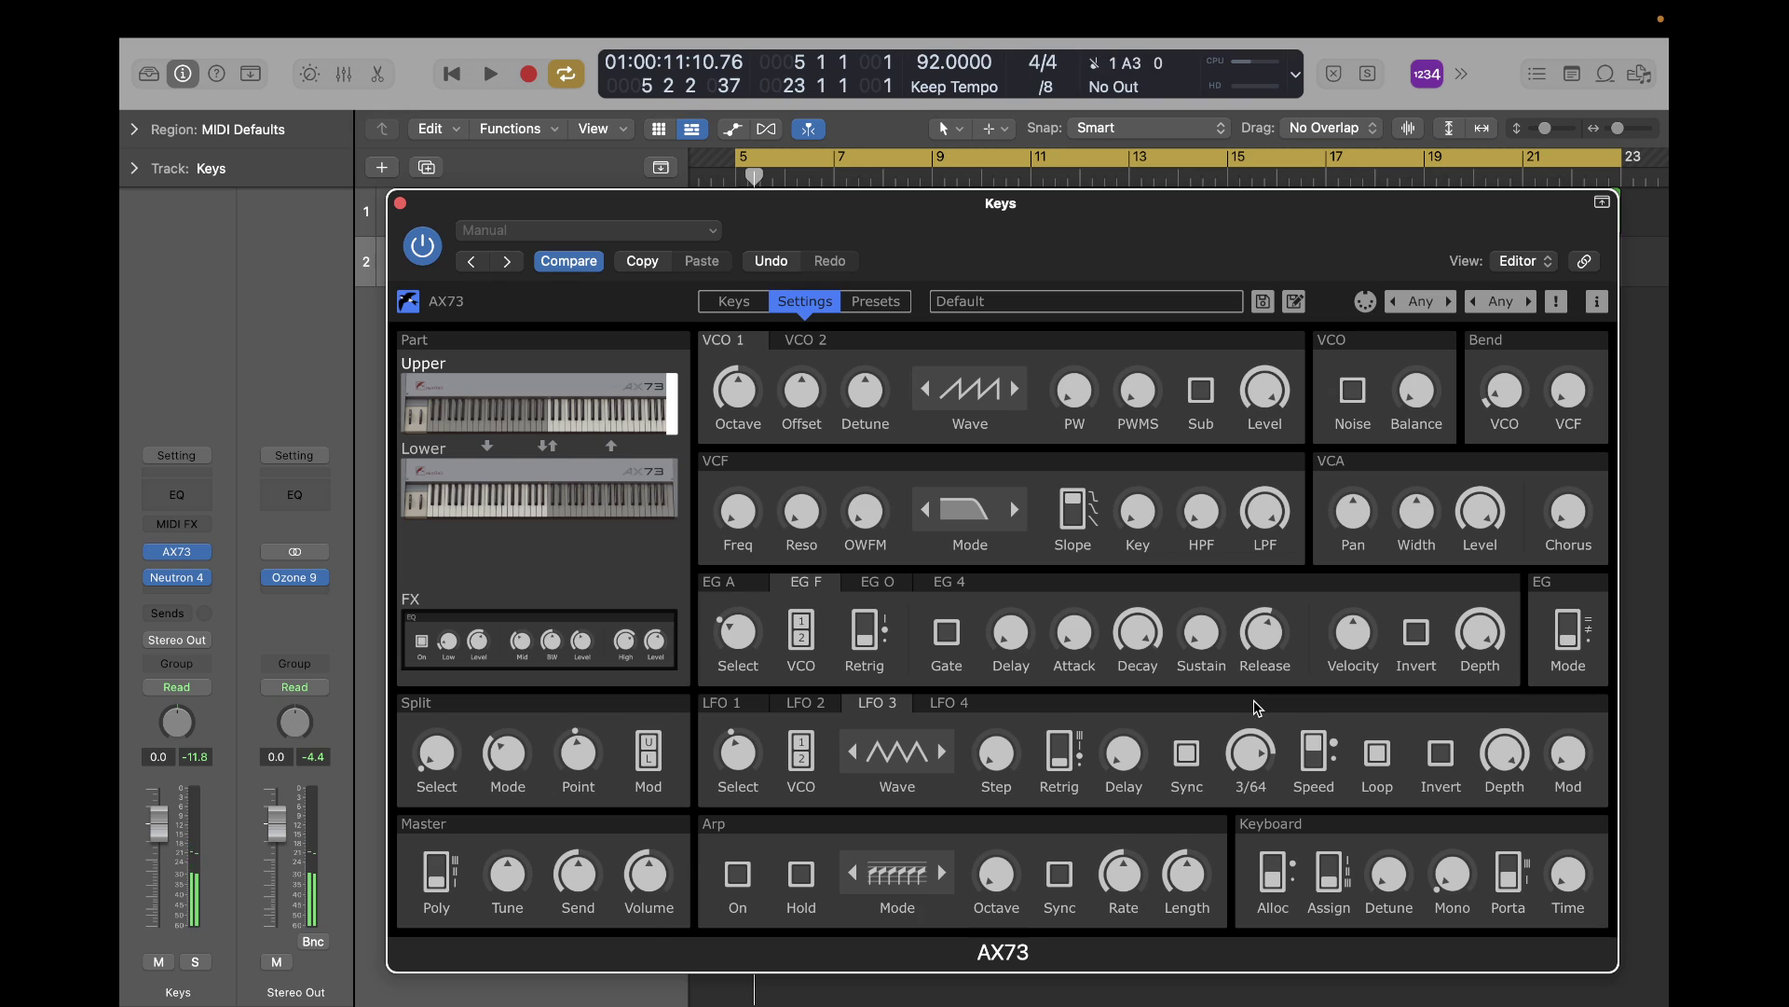
left_click_drag(1257, 715, 1256, 721)
left_click(1254, 757)
Set LFO 3's delay to 31 and reduce its depth to a small amount.
left_click(1123, 756)
left_click_drag(1125, 759, 1125, 755)
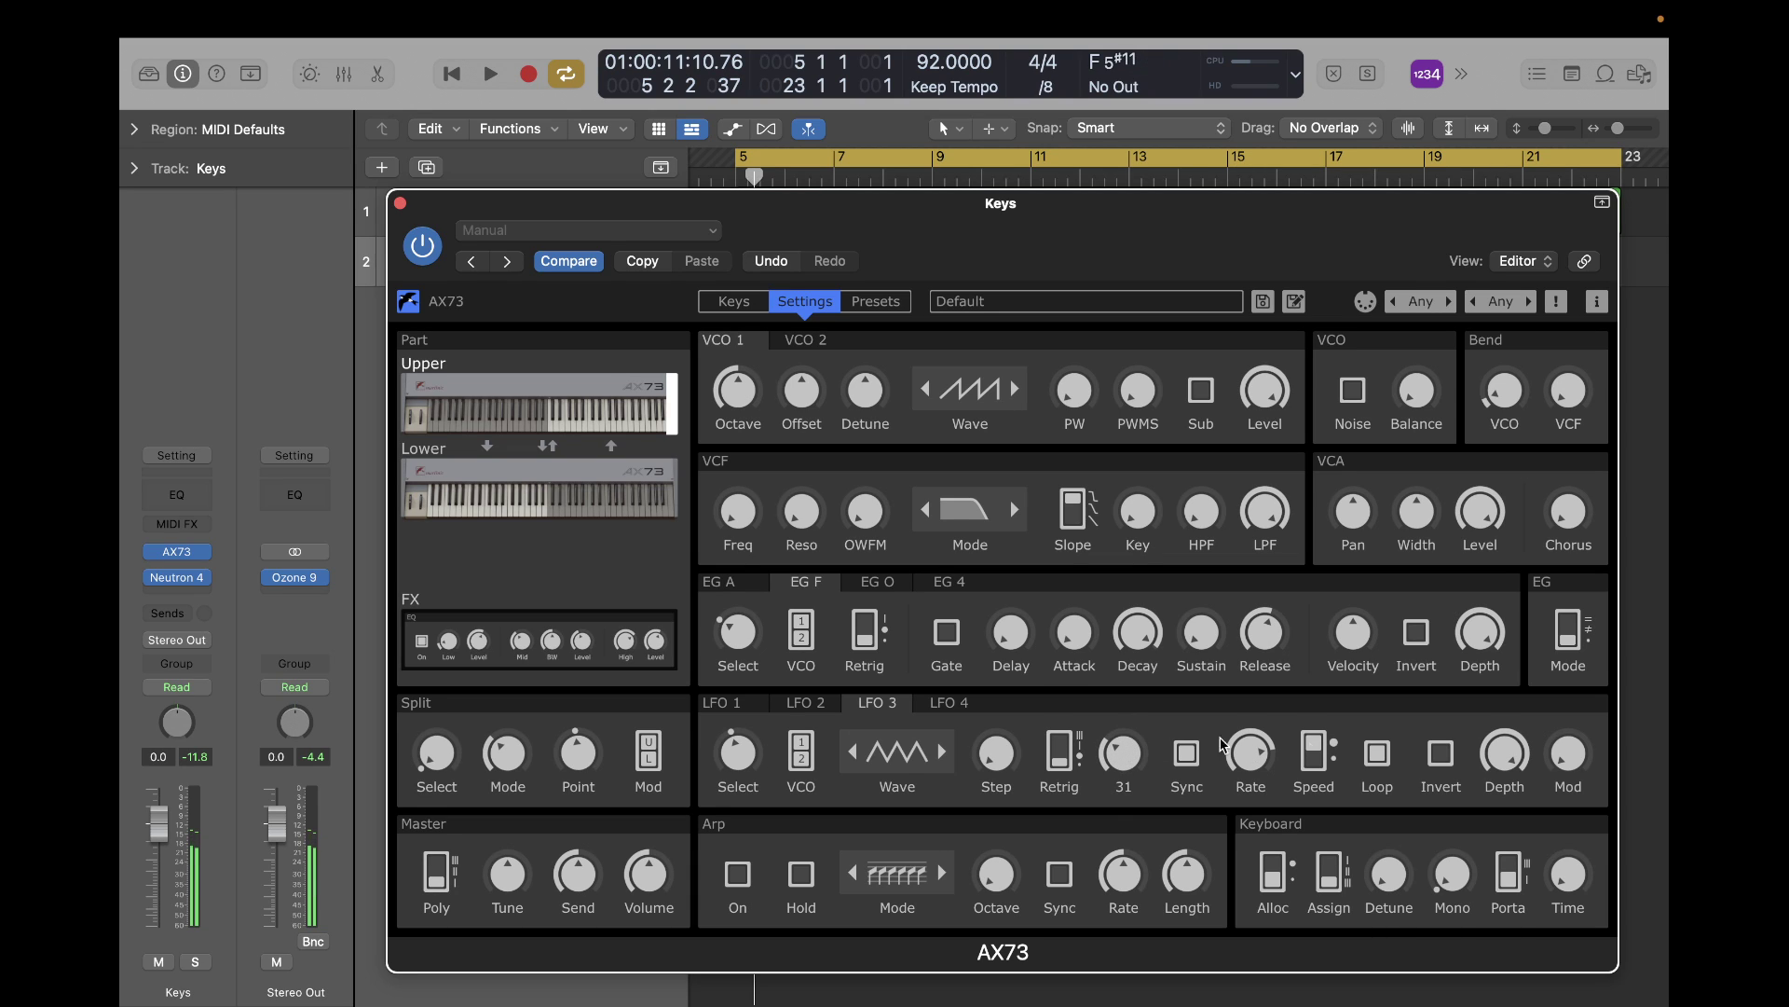
left_click(1504, 753)
left_click_drag(1490, 839, 1492, 885)
left_click(1508, 746)
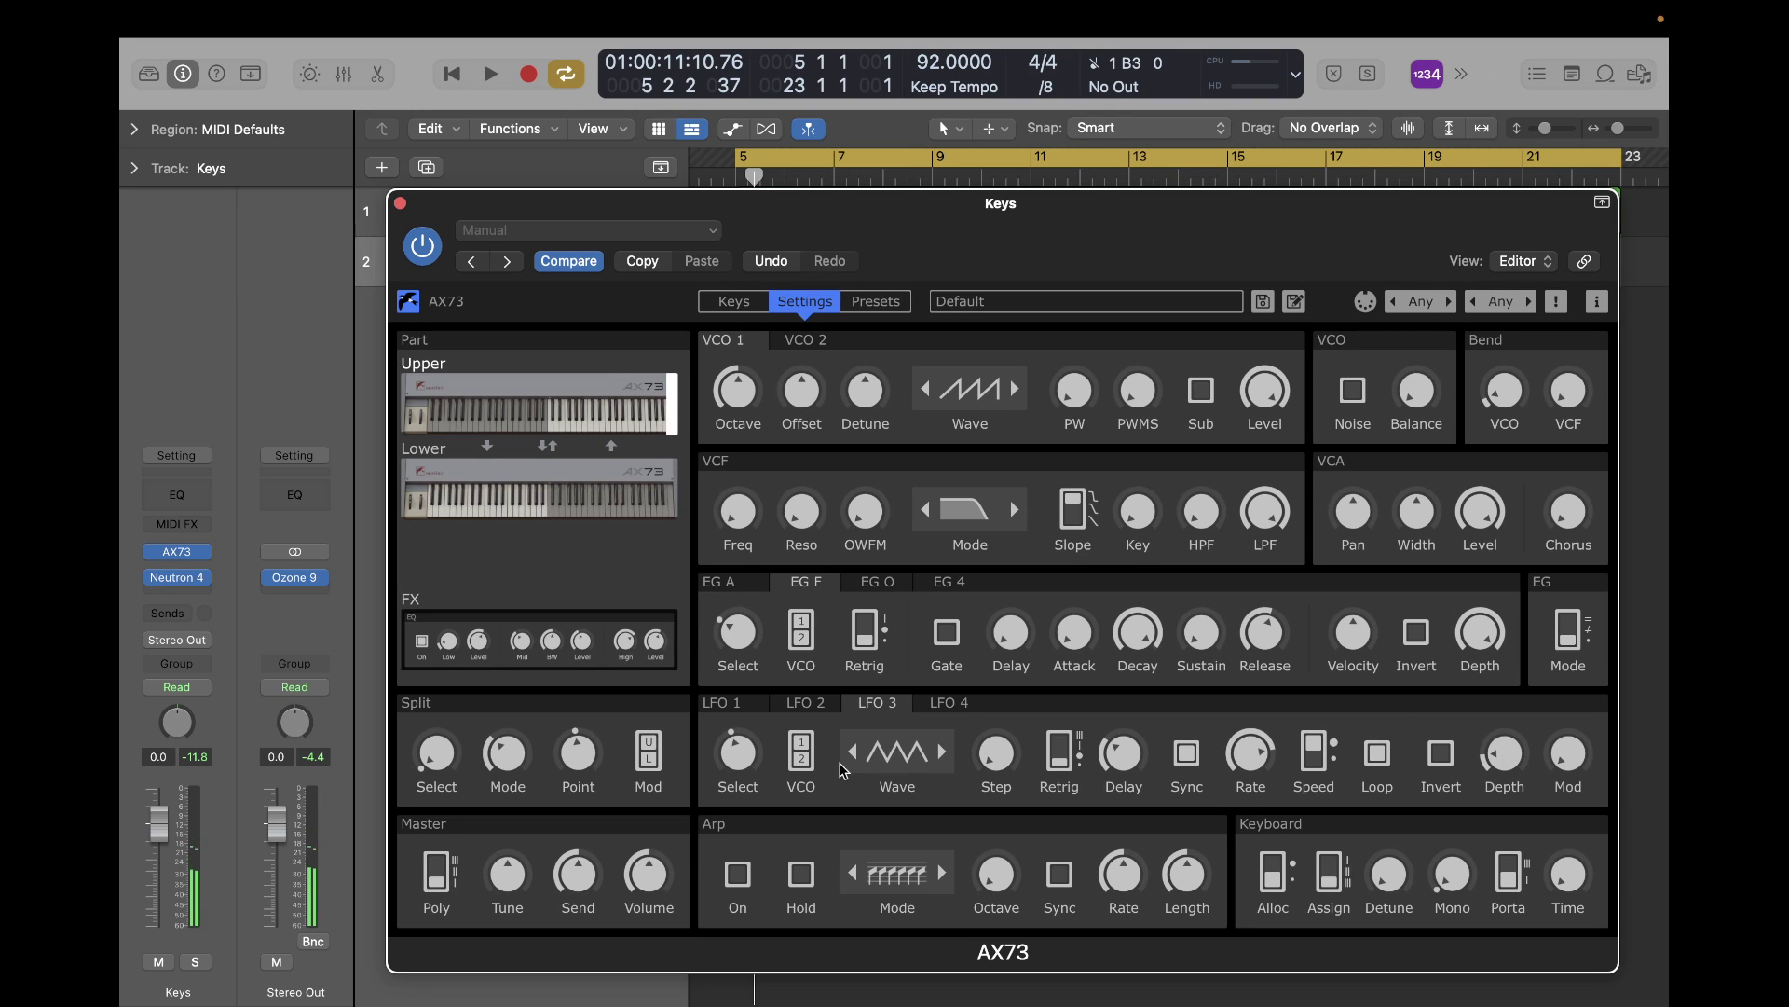
Cycle through LFO 3's waveforms and choose the falling sawtooth.
left_click(941, 752)
left_click(944, 753)
left_click(943, 753)
left_click(942, 753)
left_click(942, 753)
left_click(942, 753)
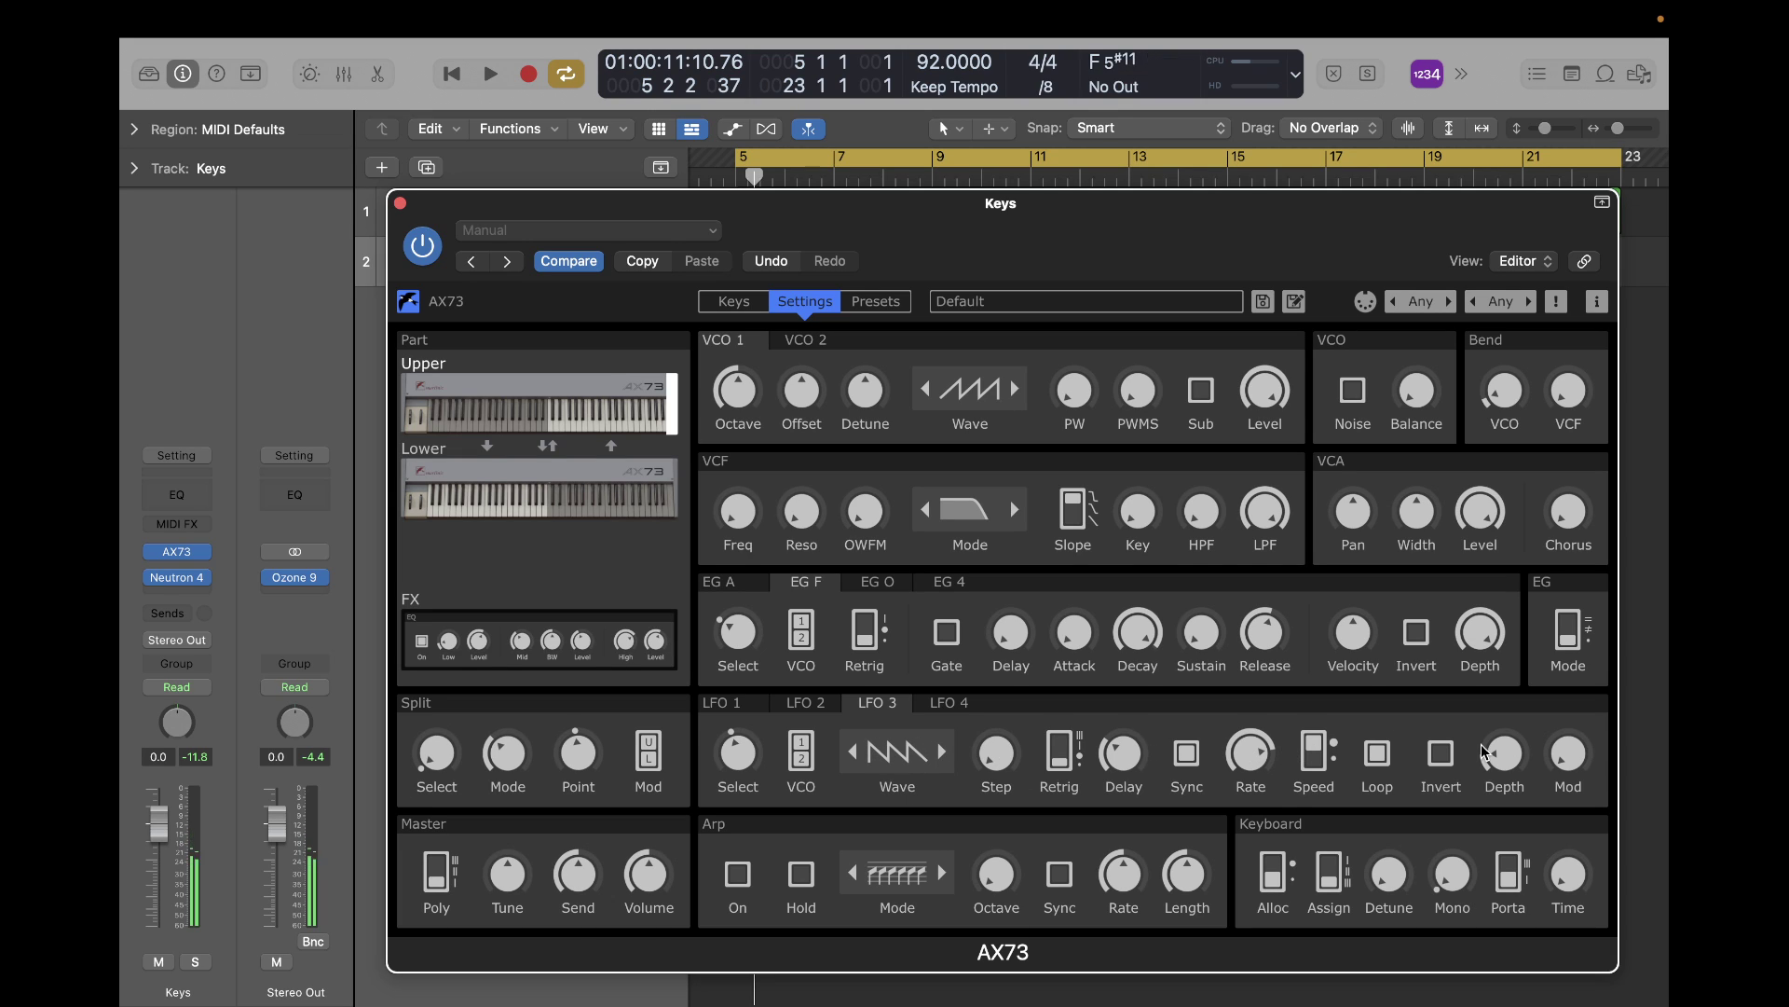
Fine-tune LFO 3's depth at a small amount.
left_click_drag(1502, 766, 1502, 774)
left_click_drag(1502, 761, 1503, 760)
Sync LFO 4 to the tempo and raise its rate.
left_click(959, 705)
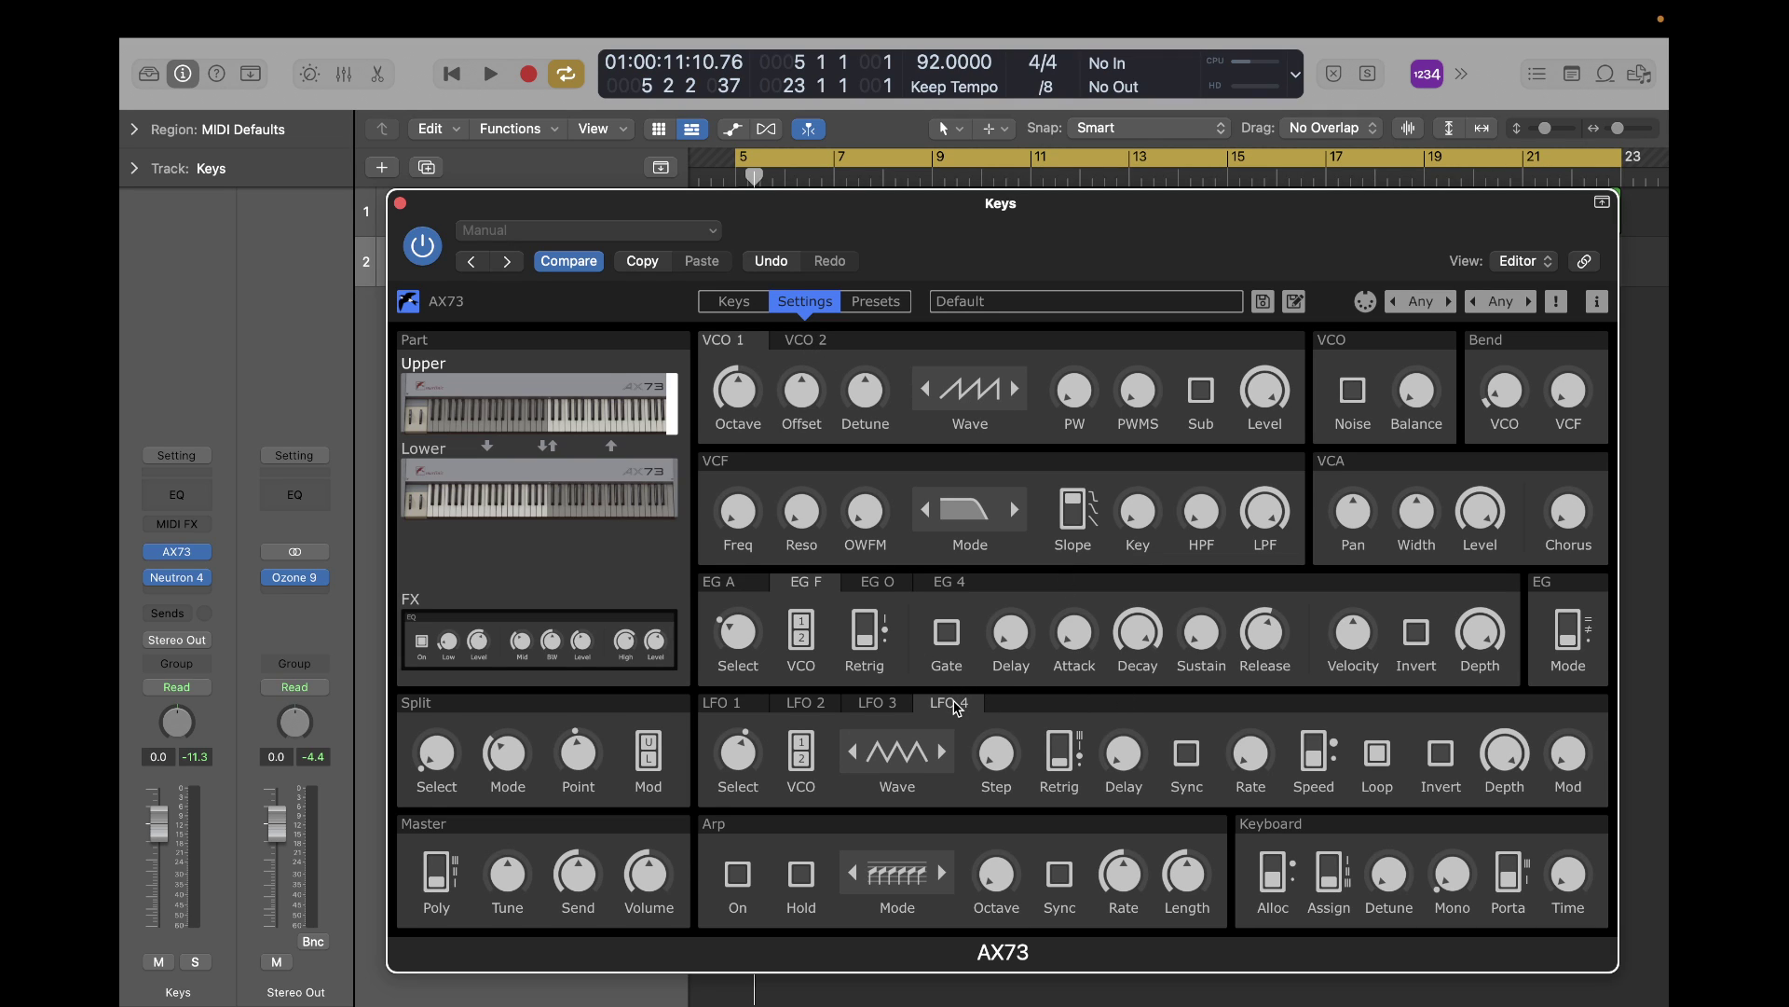
mouse_move(730, 756)
left_click(1185, 753)
mouse_move(1262, 759)
left_mouse_down()
mouse_move(1268, 711)
mouse_move(1263, 767)
left_mouse_up()
Audition VCO 1's pulse width and waveforms, settling on the sawtooth with minimum pulse width and a moderate PWMS.
scroll(1147, 403, "up", 2)
scroll(1144, 400, "down", 1)
scroll(1074, 392, "up", 3)
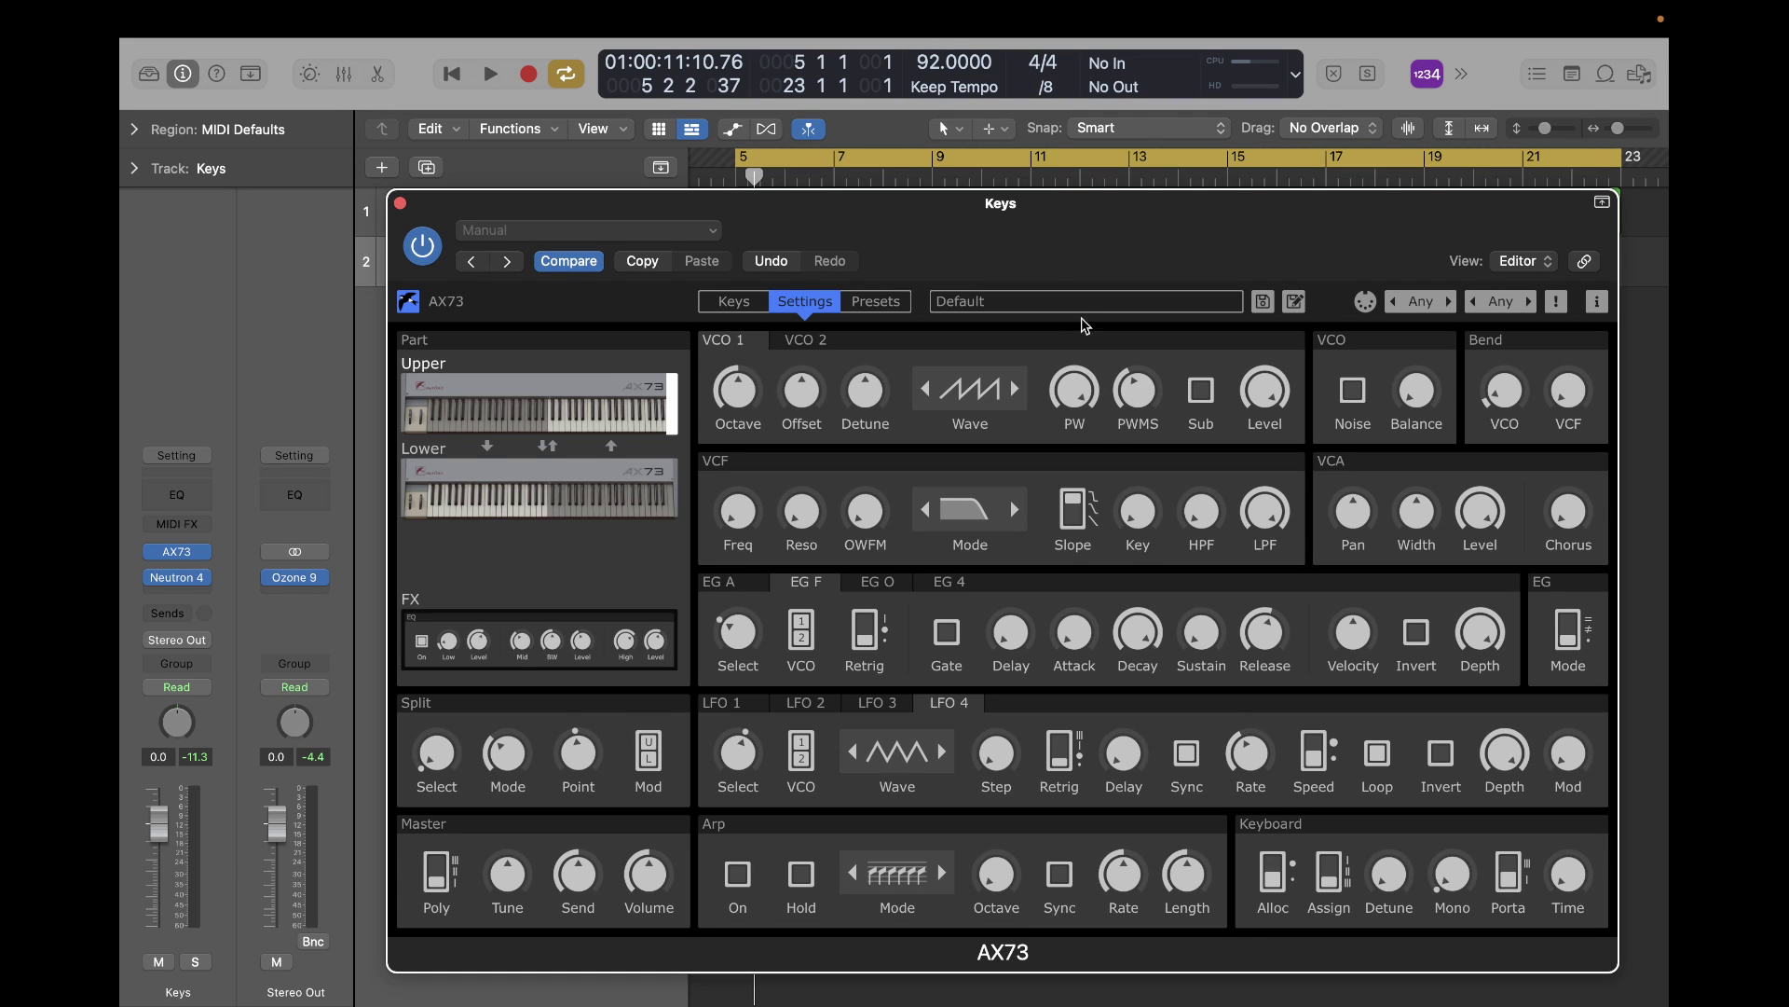
left_click_drag(1074, 384, 1089, 448)
left_click(1016, 388)
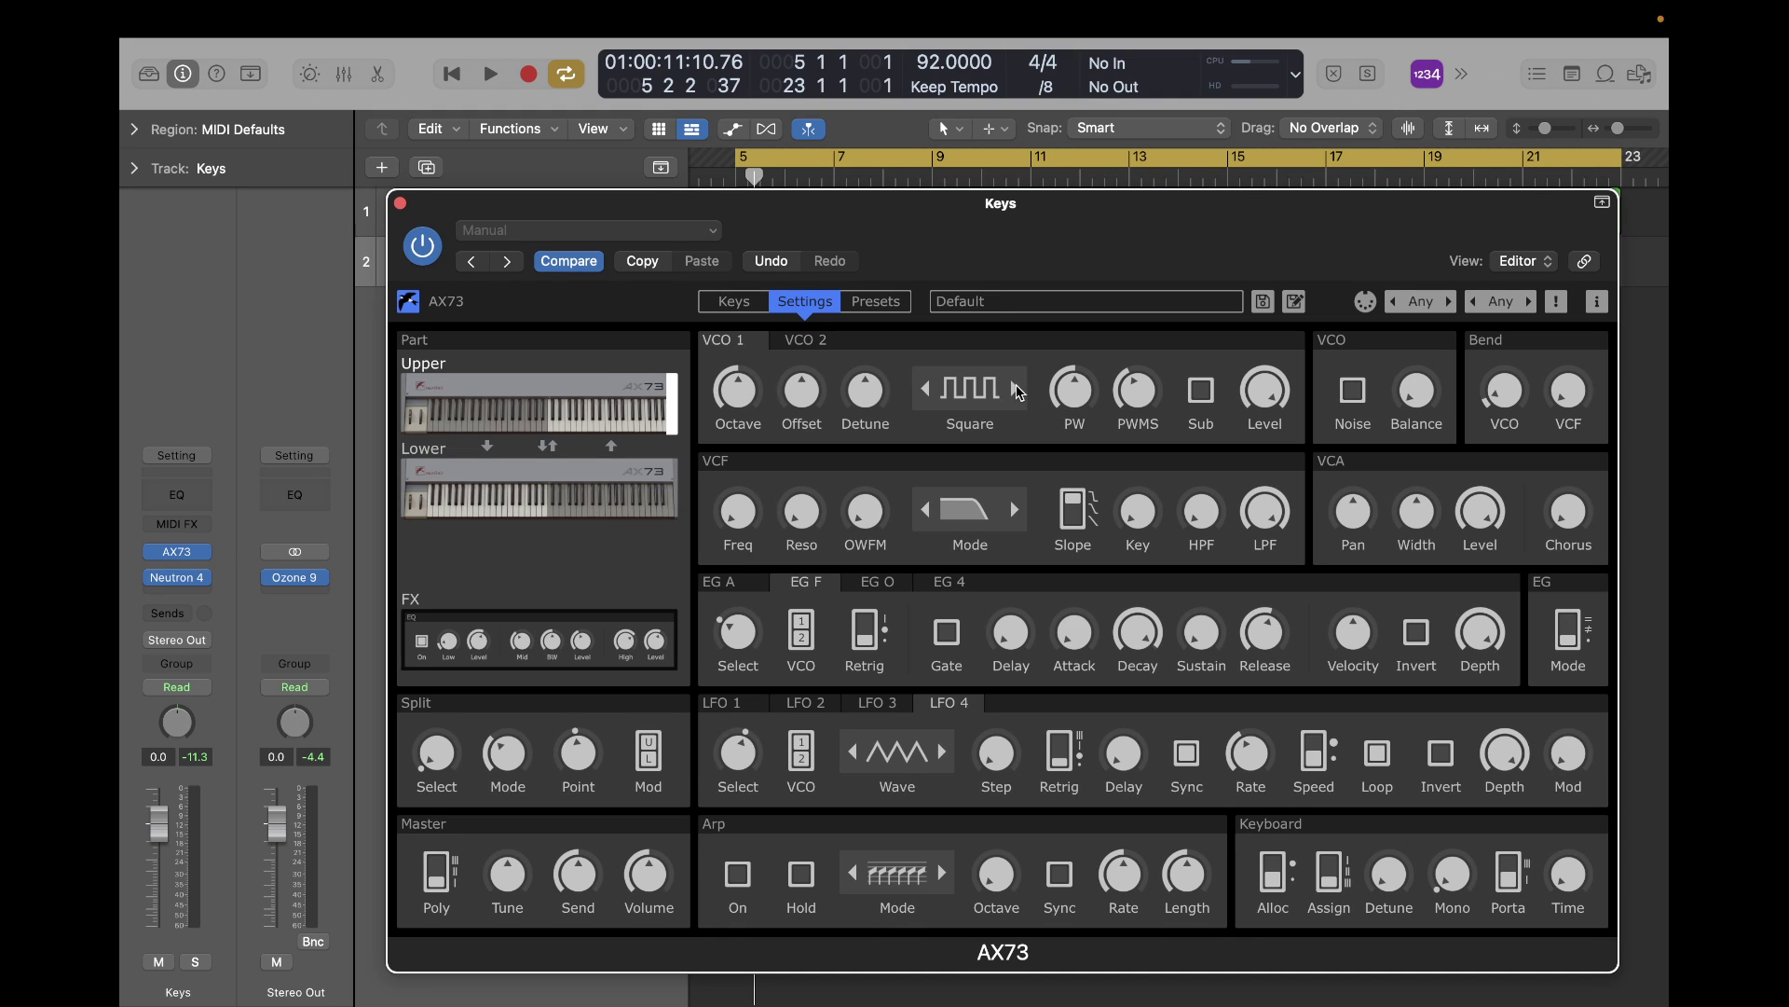
left_click(925, 388)
left_click(925, 388)
left_click(1016, 389)
left_click_drag(1085, 395, 1058, 634)
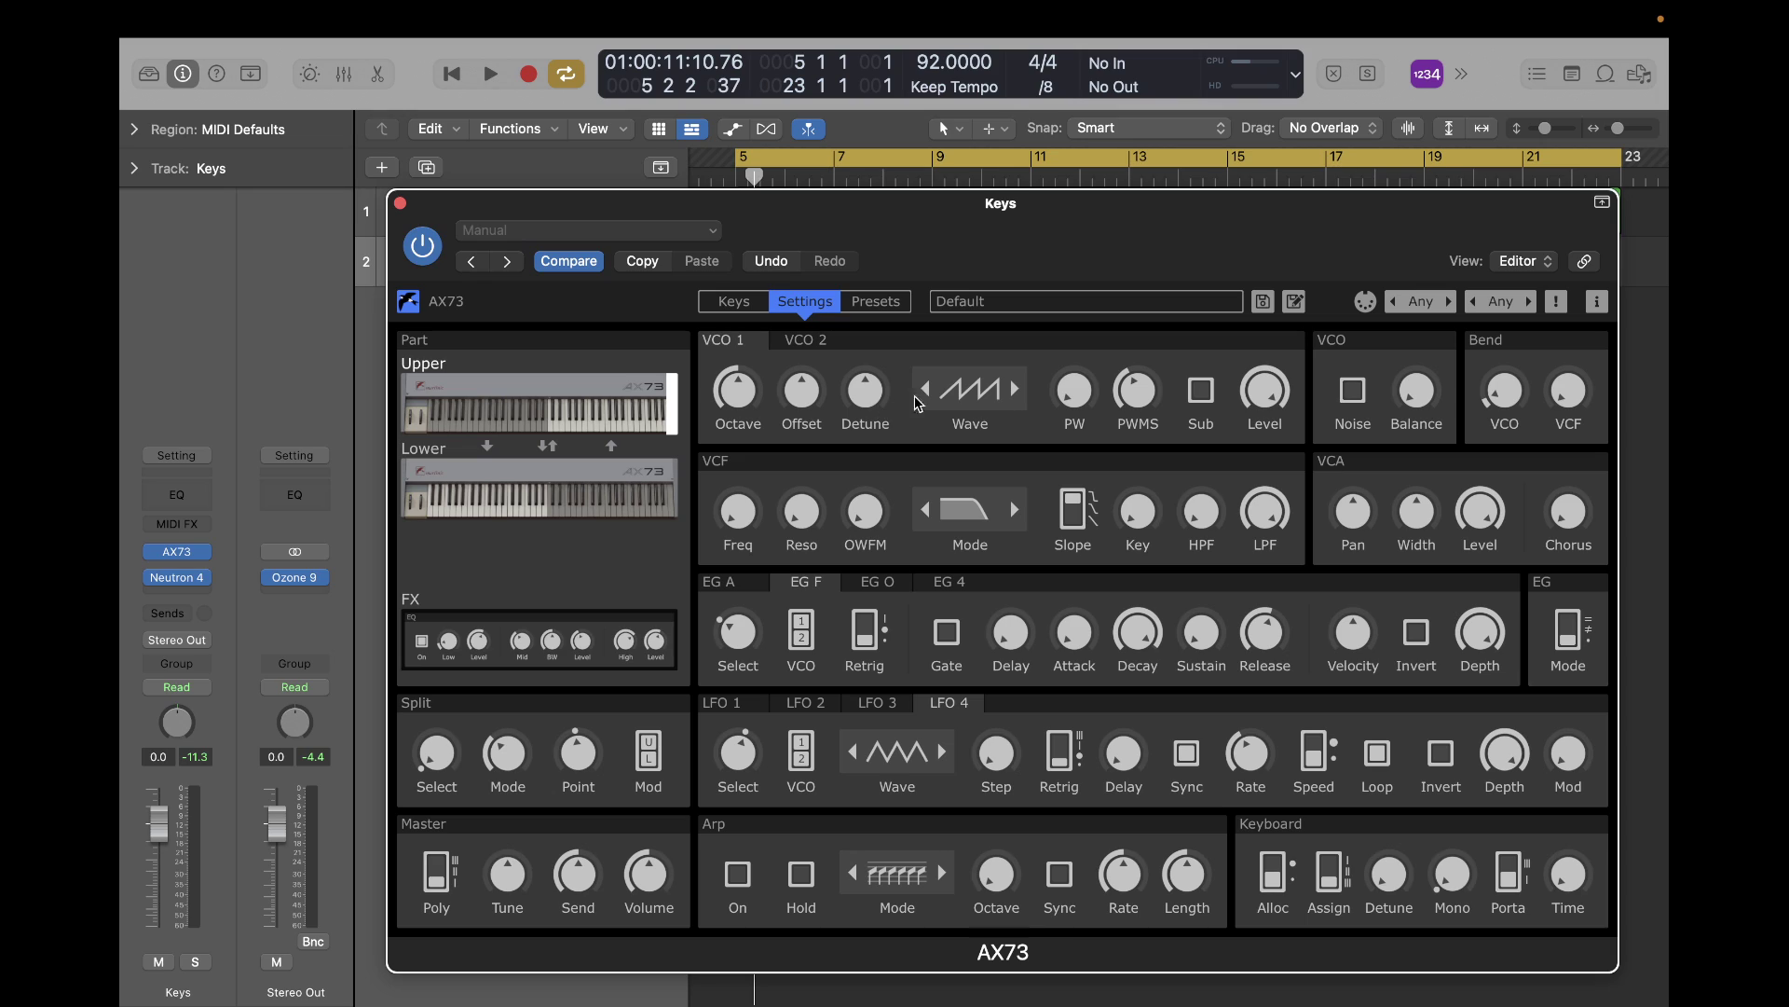
Switch VCO 2 to the square wave, set its pulse width near the middle and briefly run playback.
left_click(813, 345)
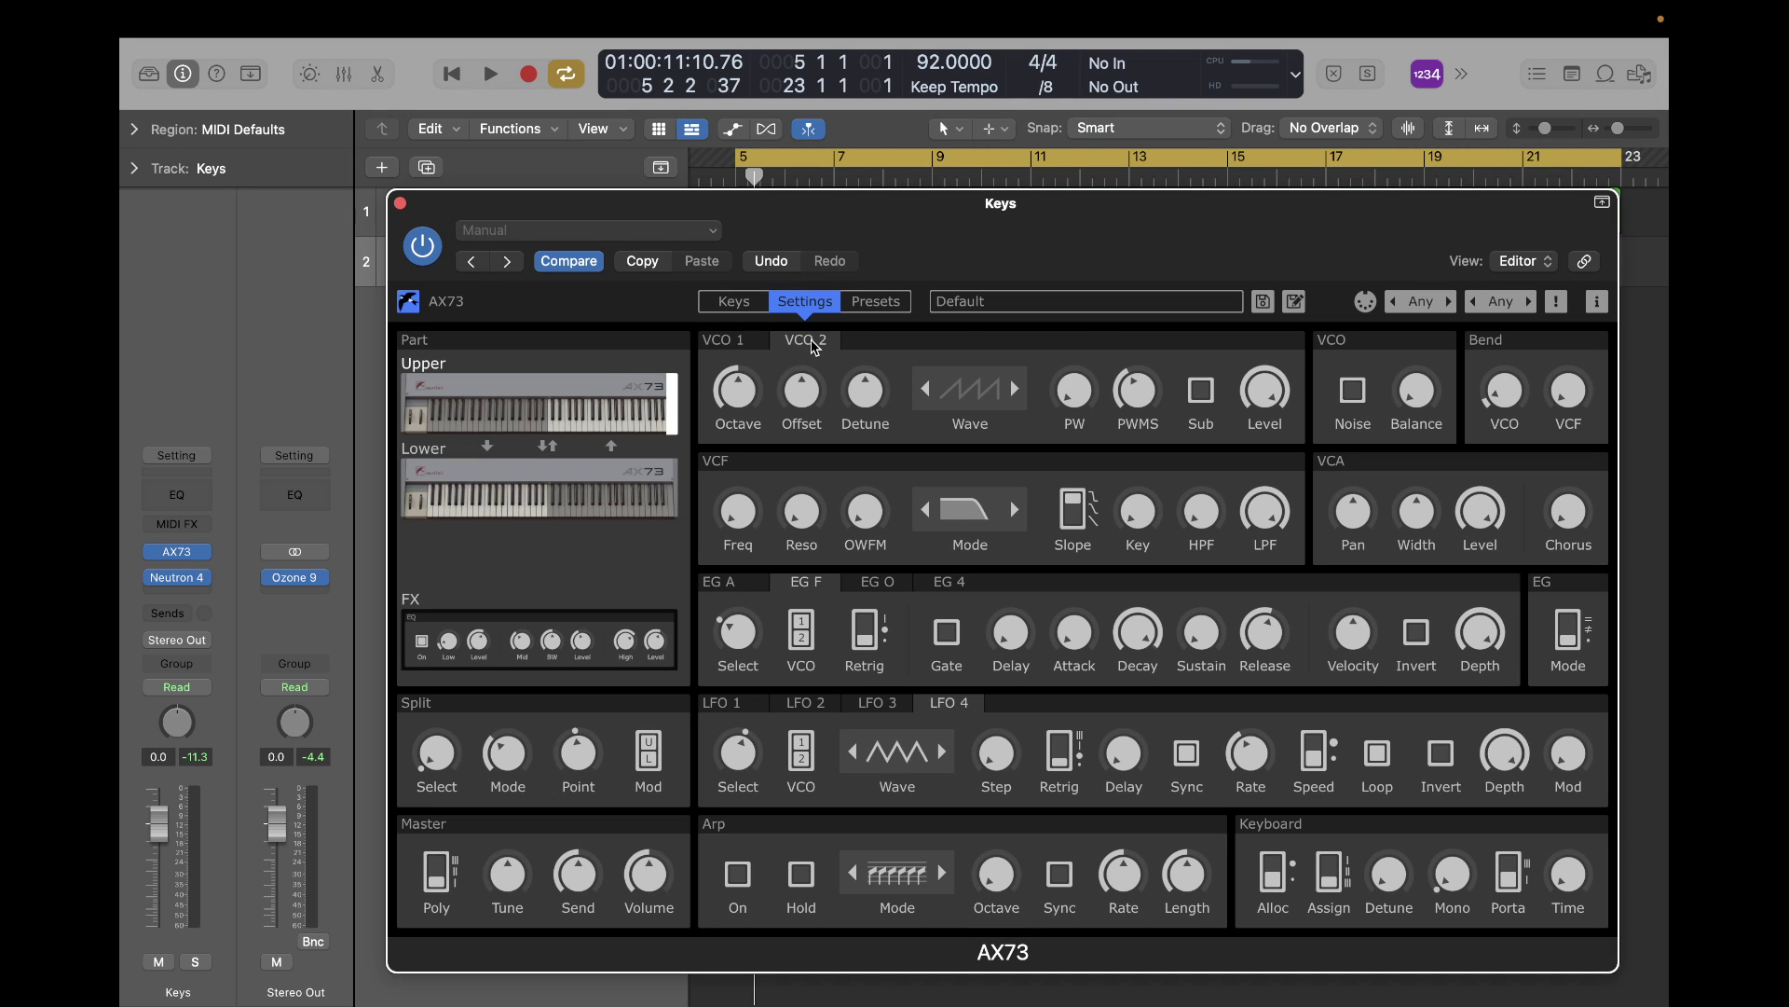
left_click_drag(1079, 401, 1073, 424)
left_click(1016, 388)
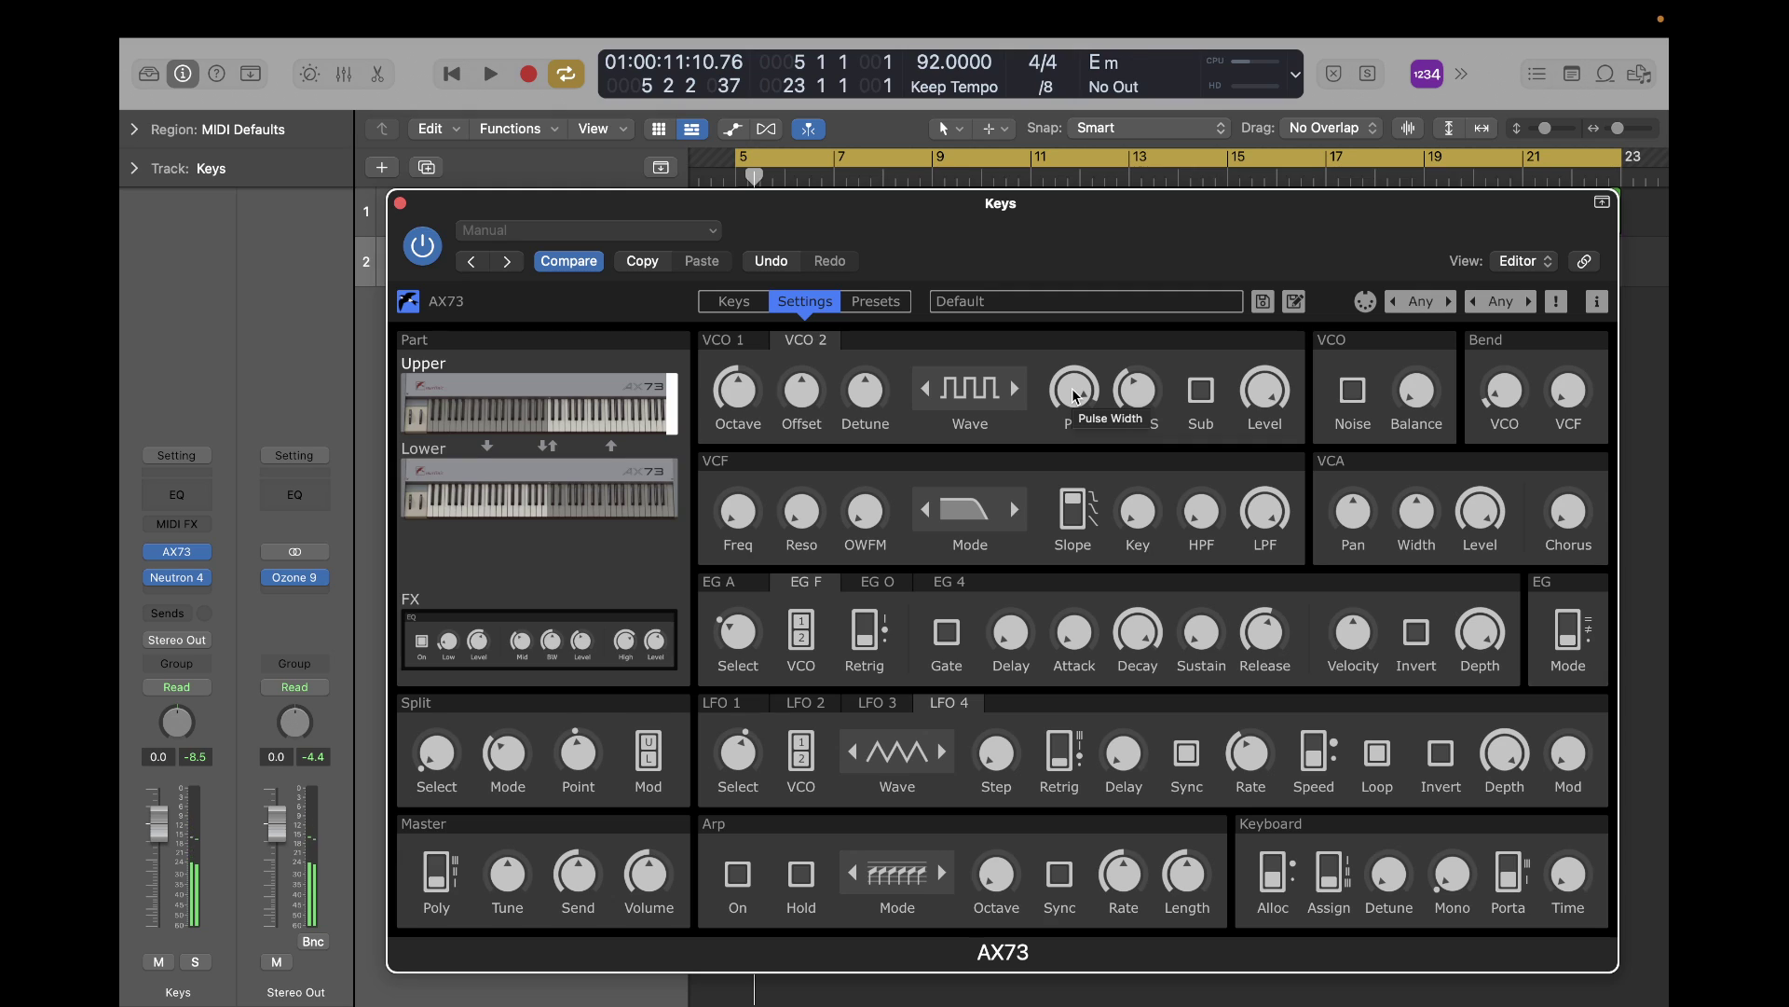
left_click_drag(1072, 387, 1072, 464)
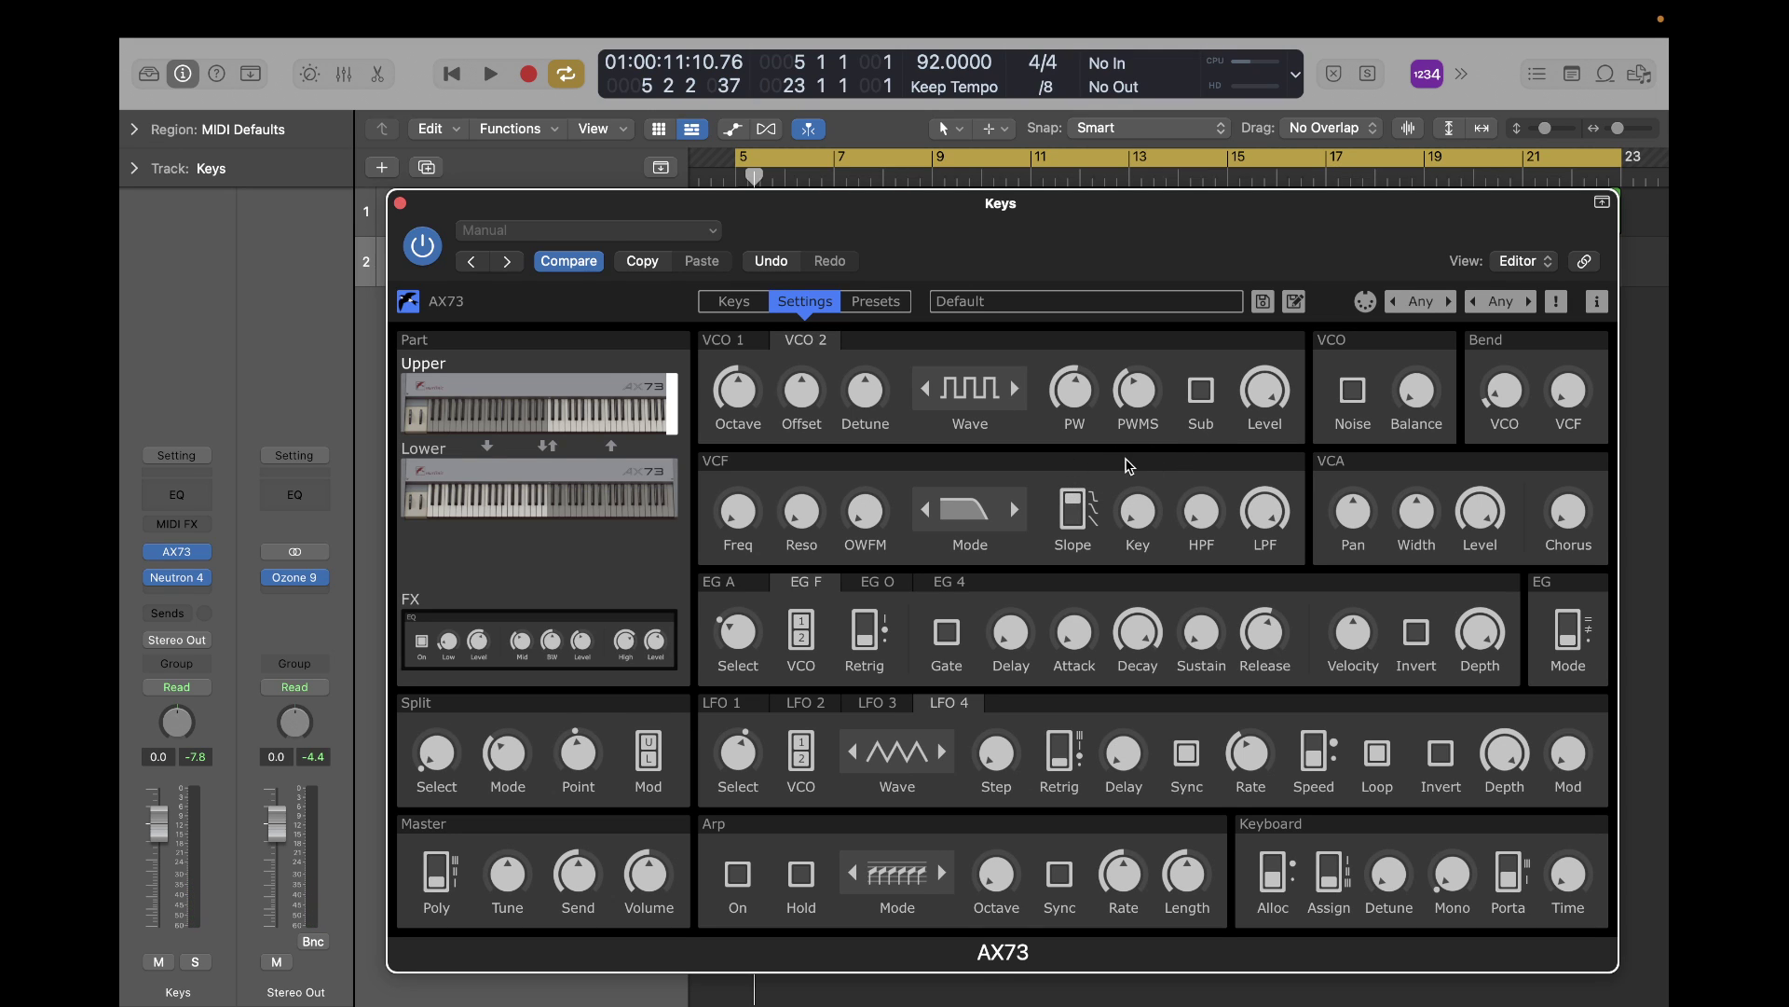
key("space")
key("space")
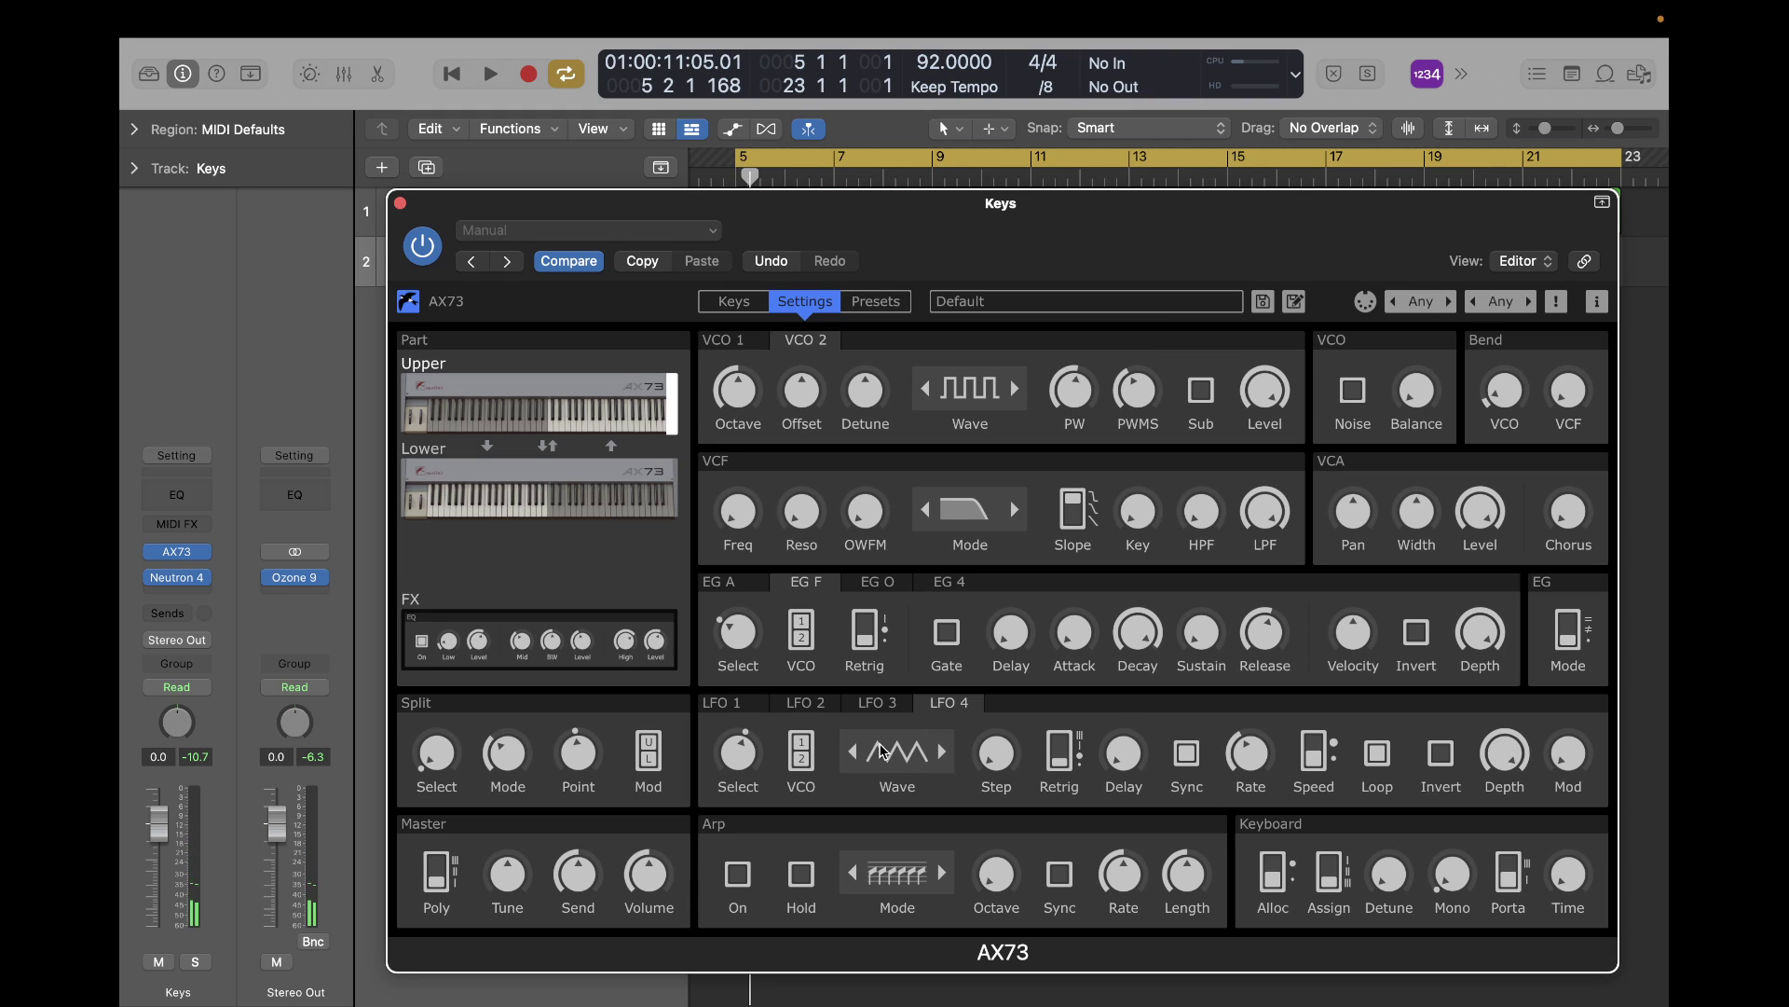
Reduce LFO 3's depth slightly.
left_click(875, 705)
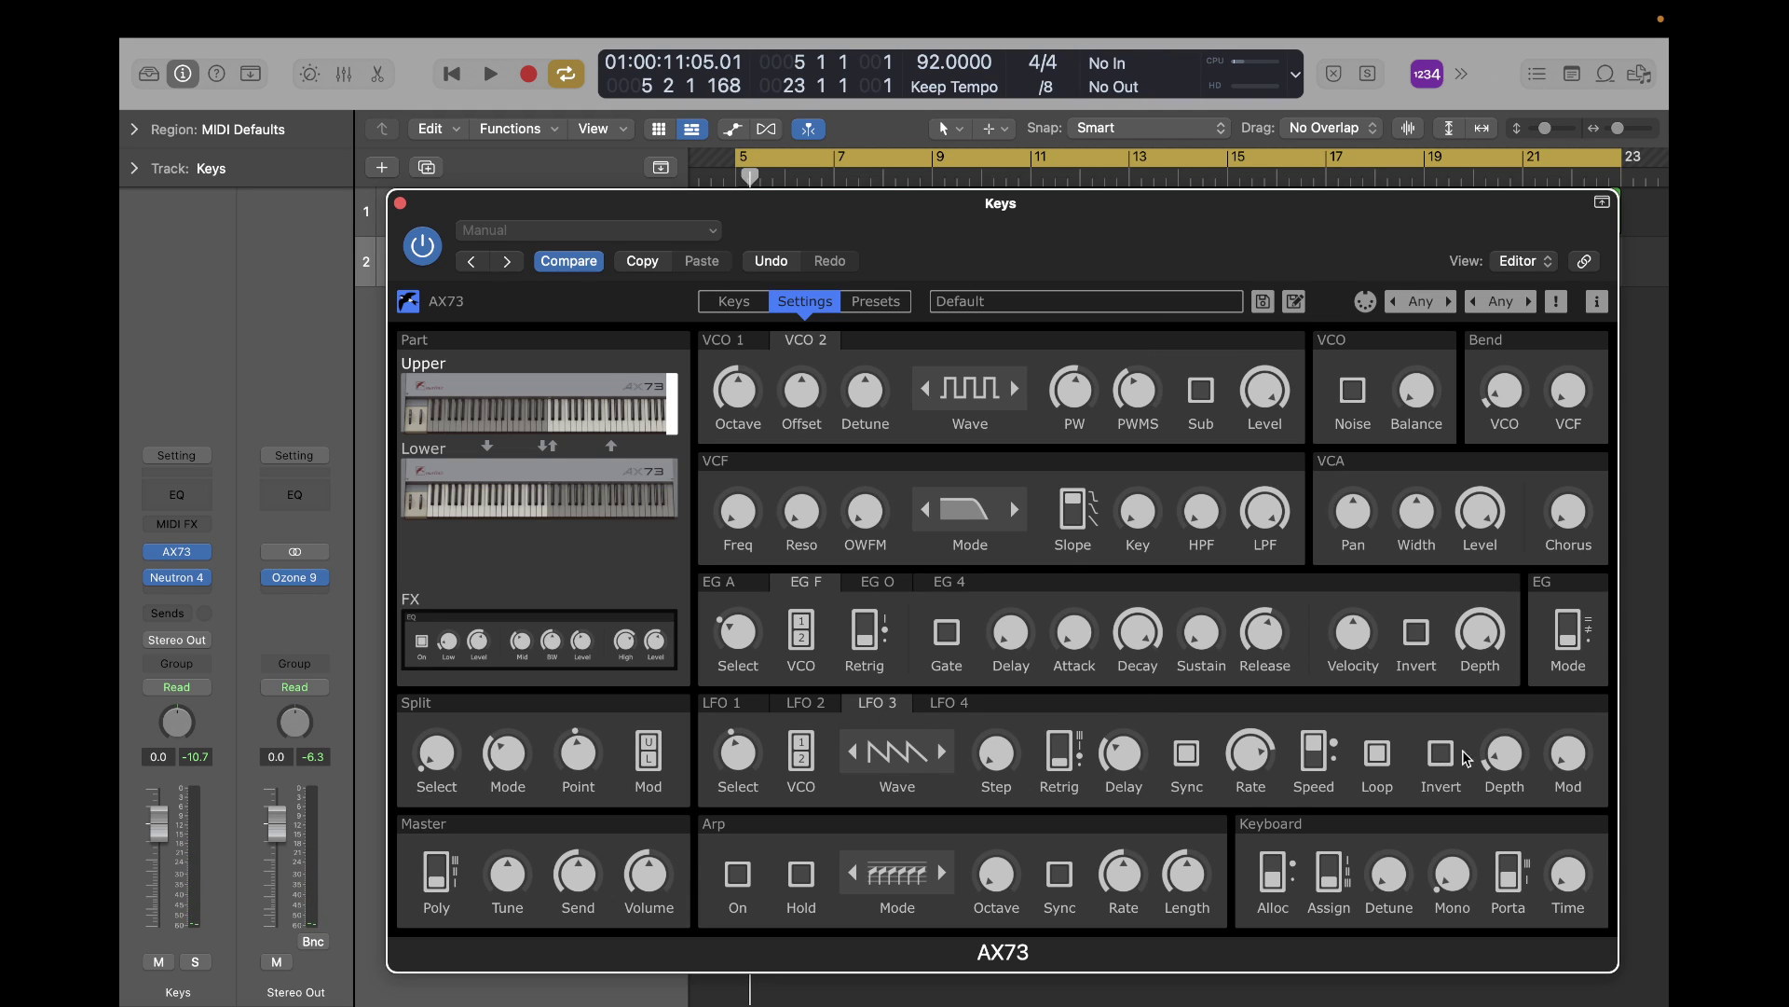
mouse_move(1504, 755)
scroll(1502, 755, "down", 3)
Try faster synced rates for LFO 4, including 1/16, and settle on a slower one.
left_click(948, 706)
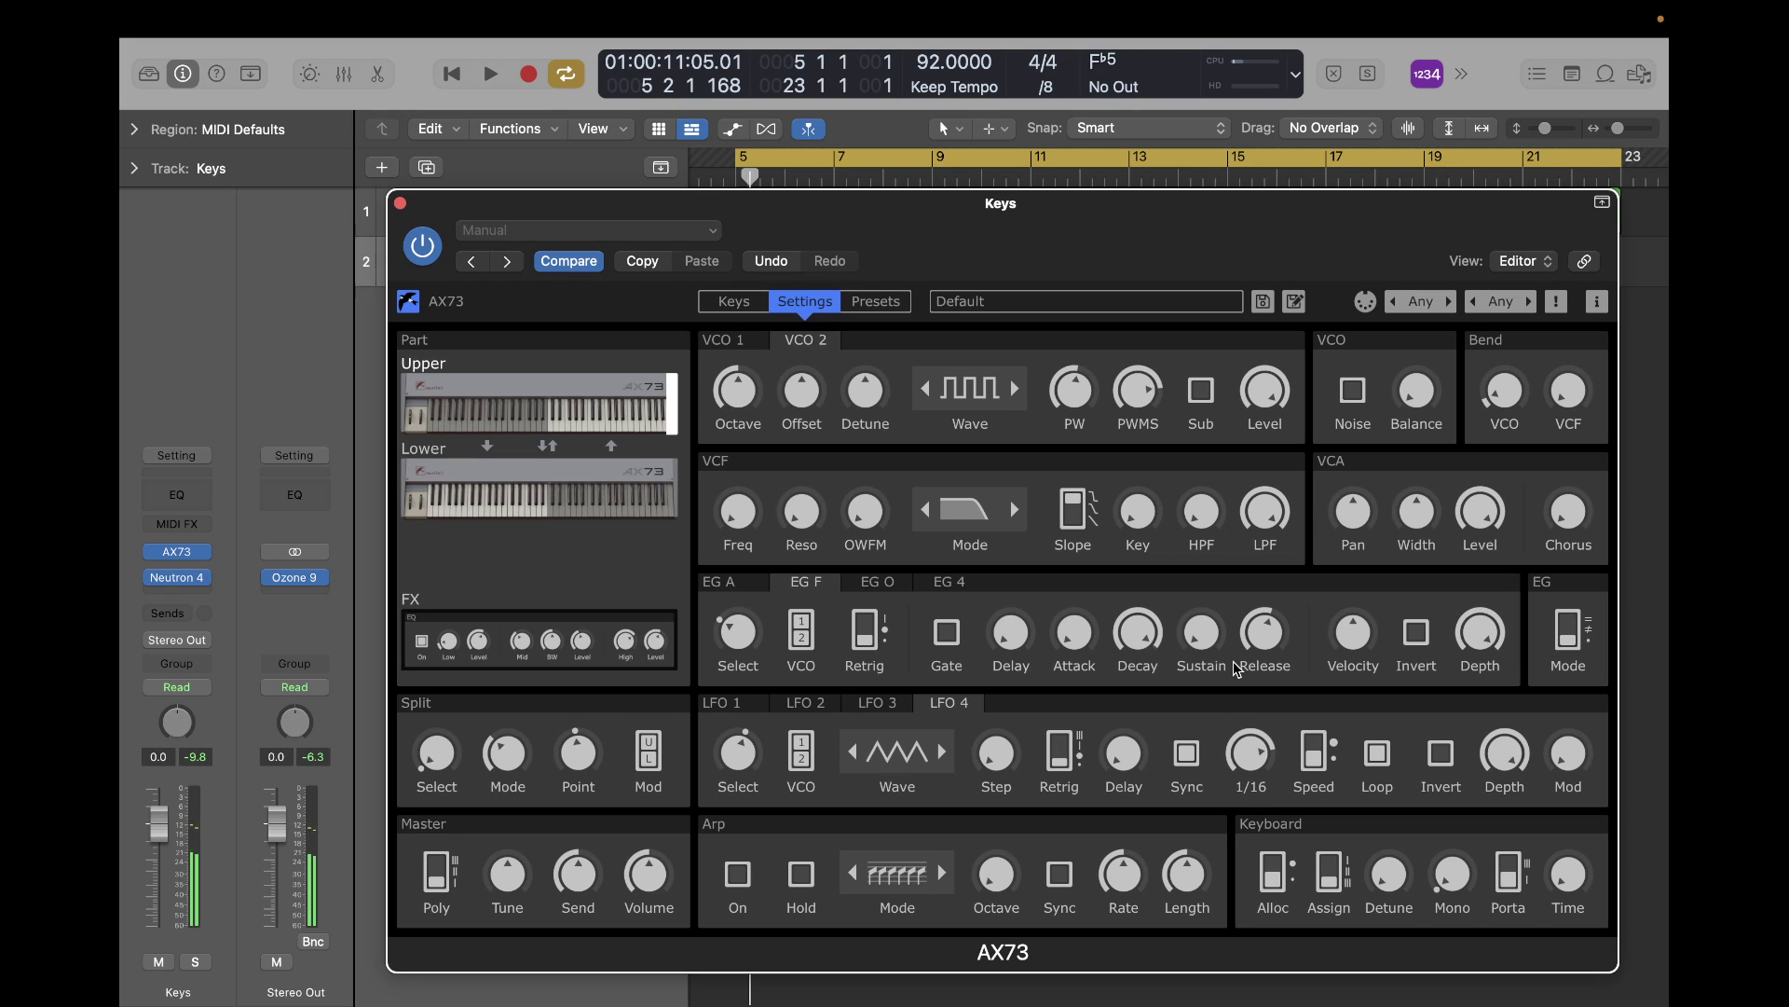
left_click_drag(1249, 720, 1250, 720)
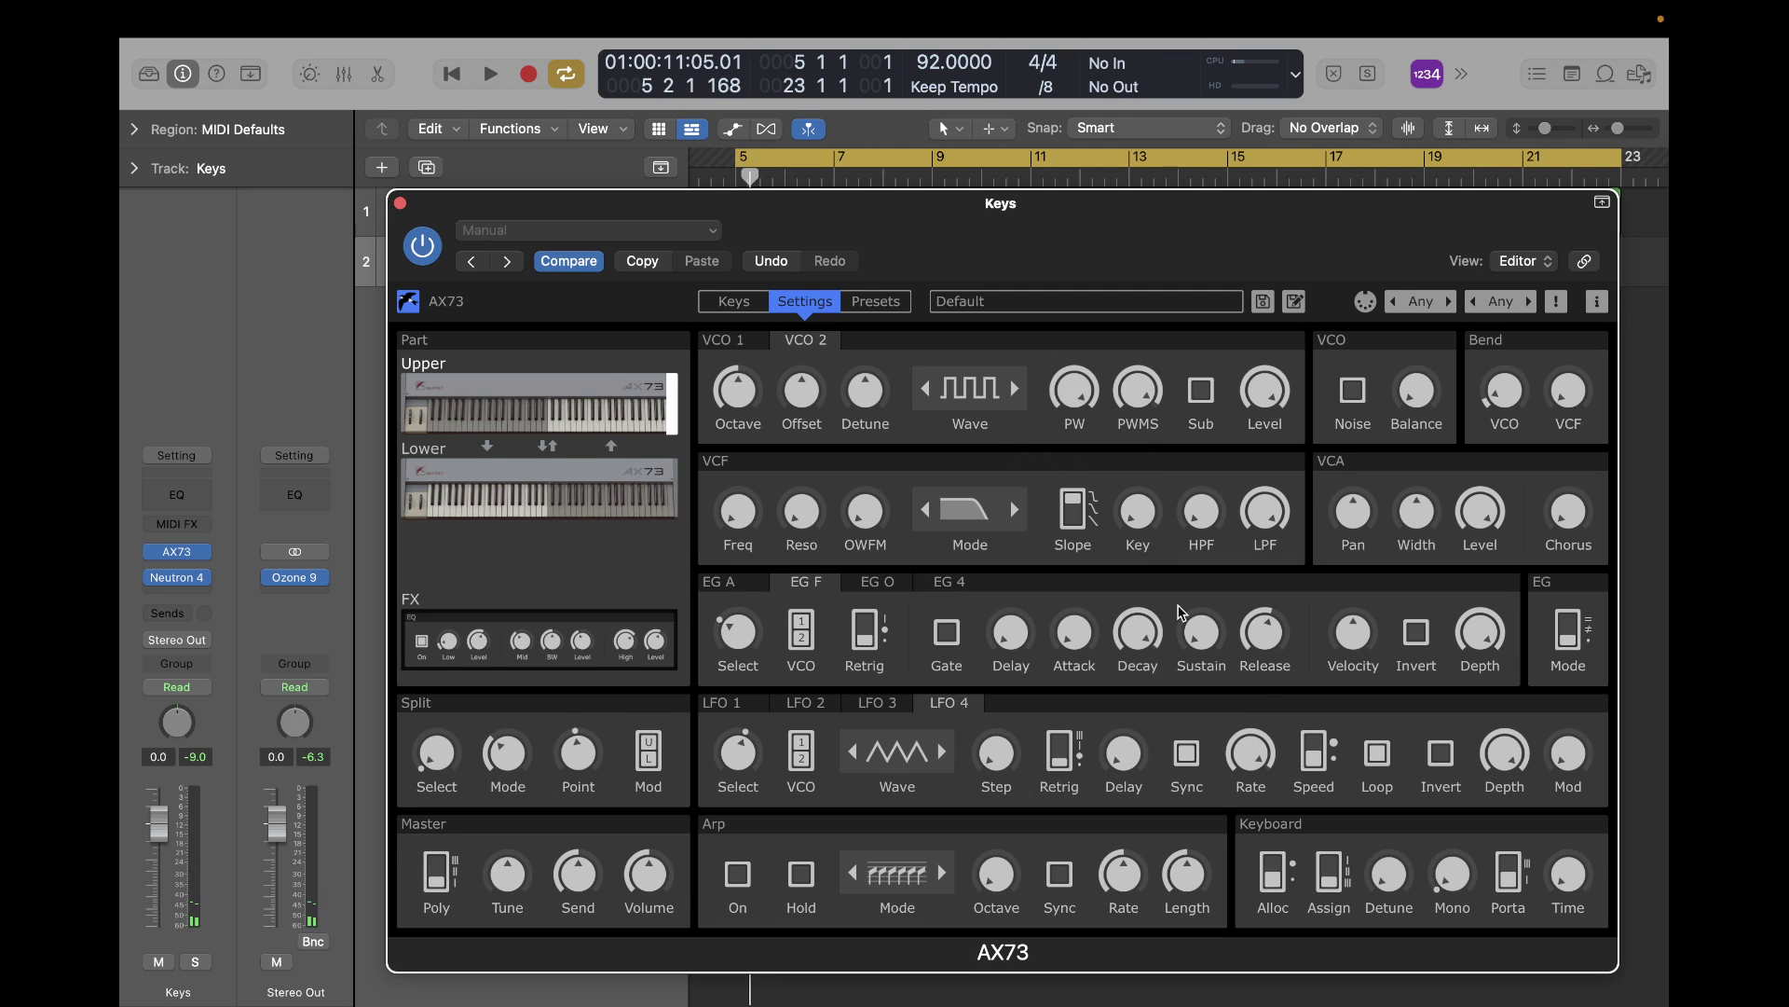
mouse_move(1250, 777)
left_click_drag(1250, 781, 1247, 850)
left_click(740, 580)
left_click(815, 590)
left_click(734, 343)
left_click(816, 346)
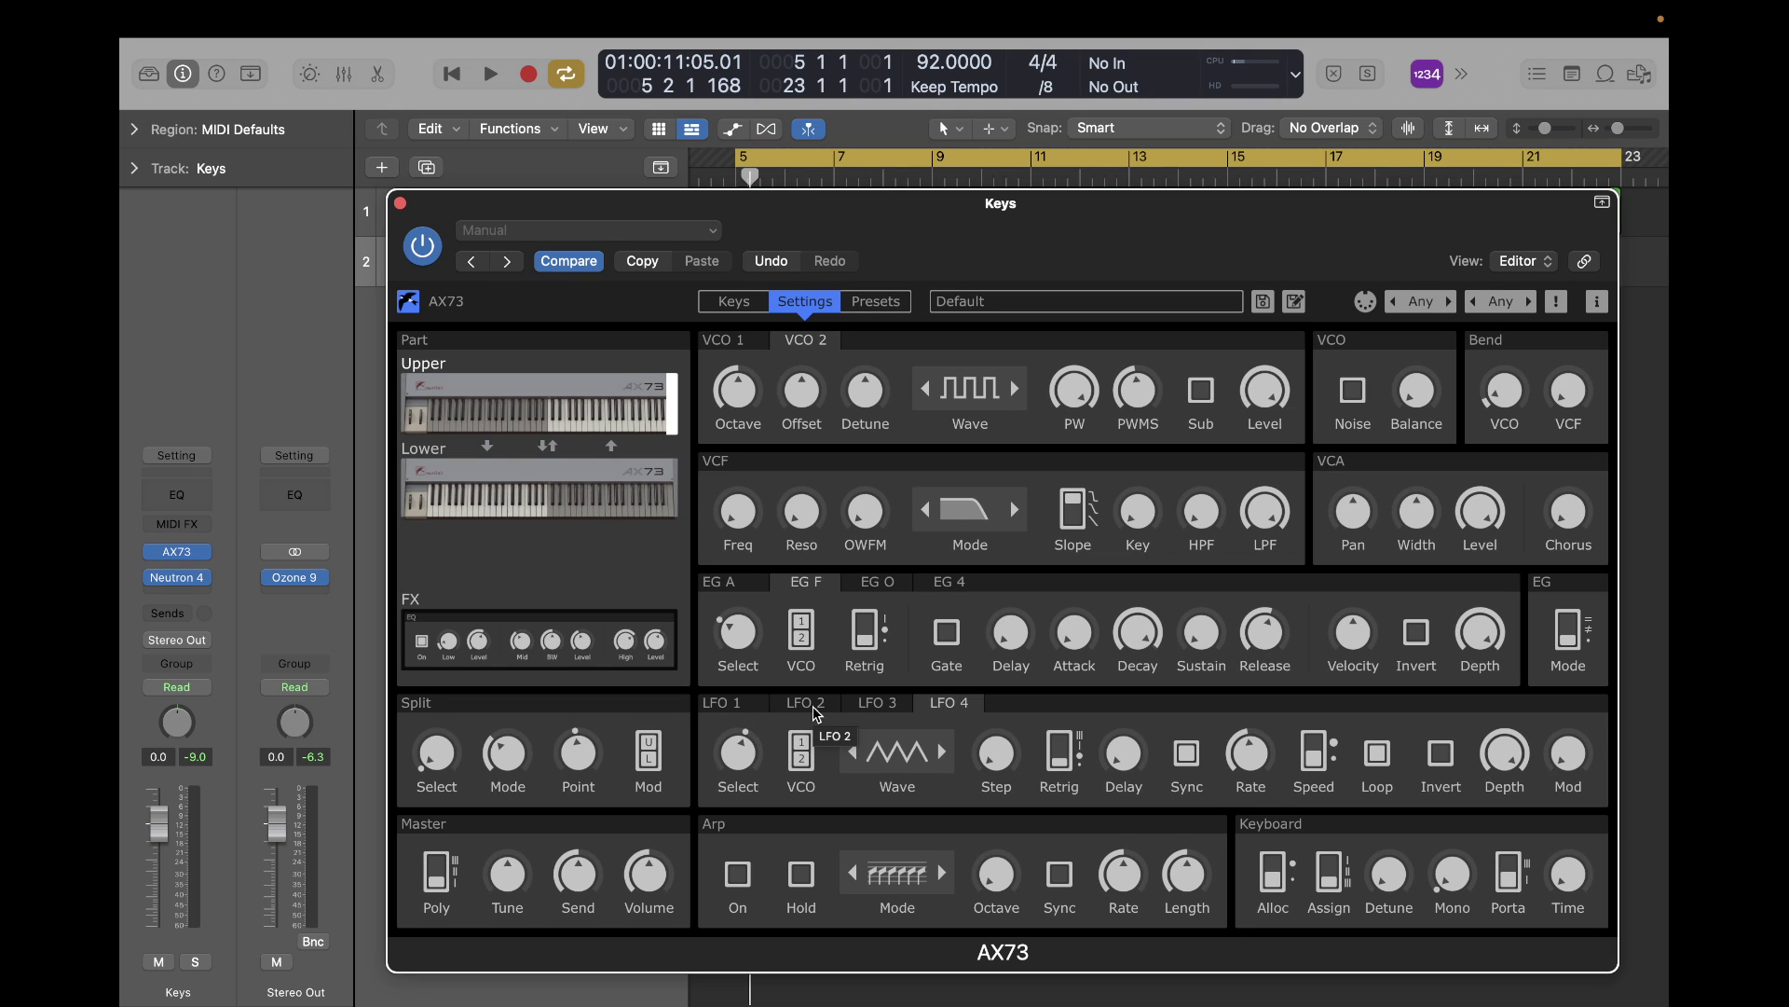
left_click(881, 706)
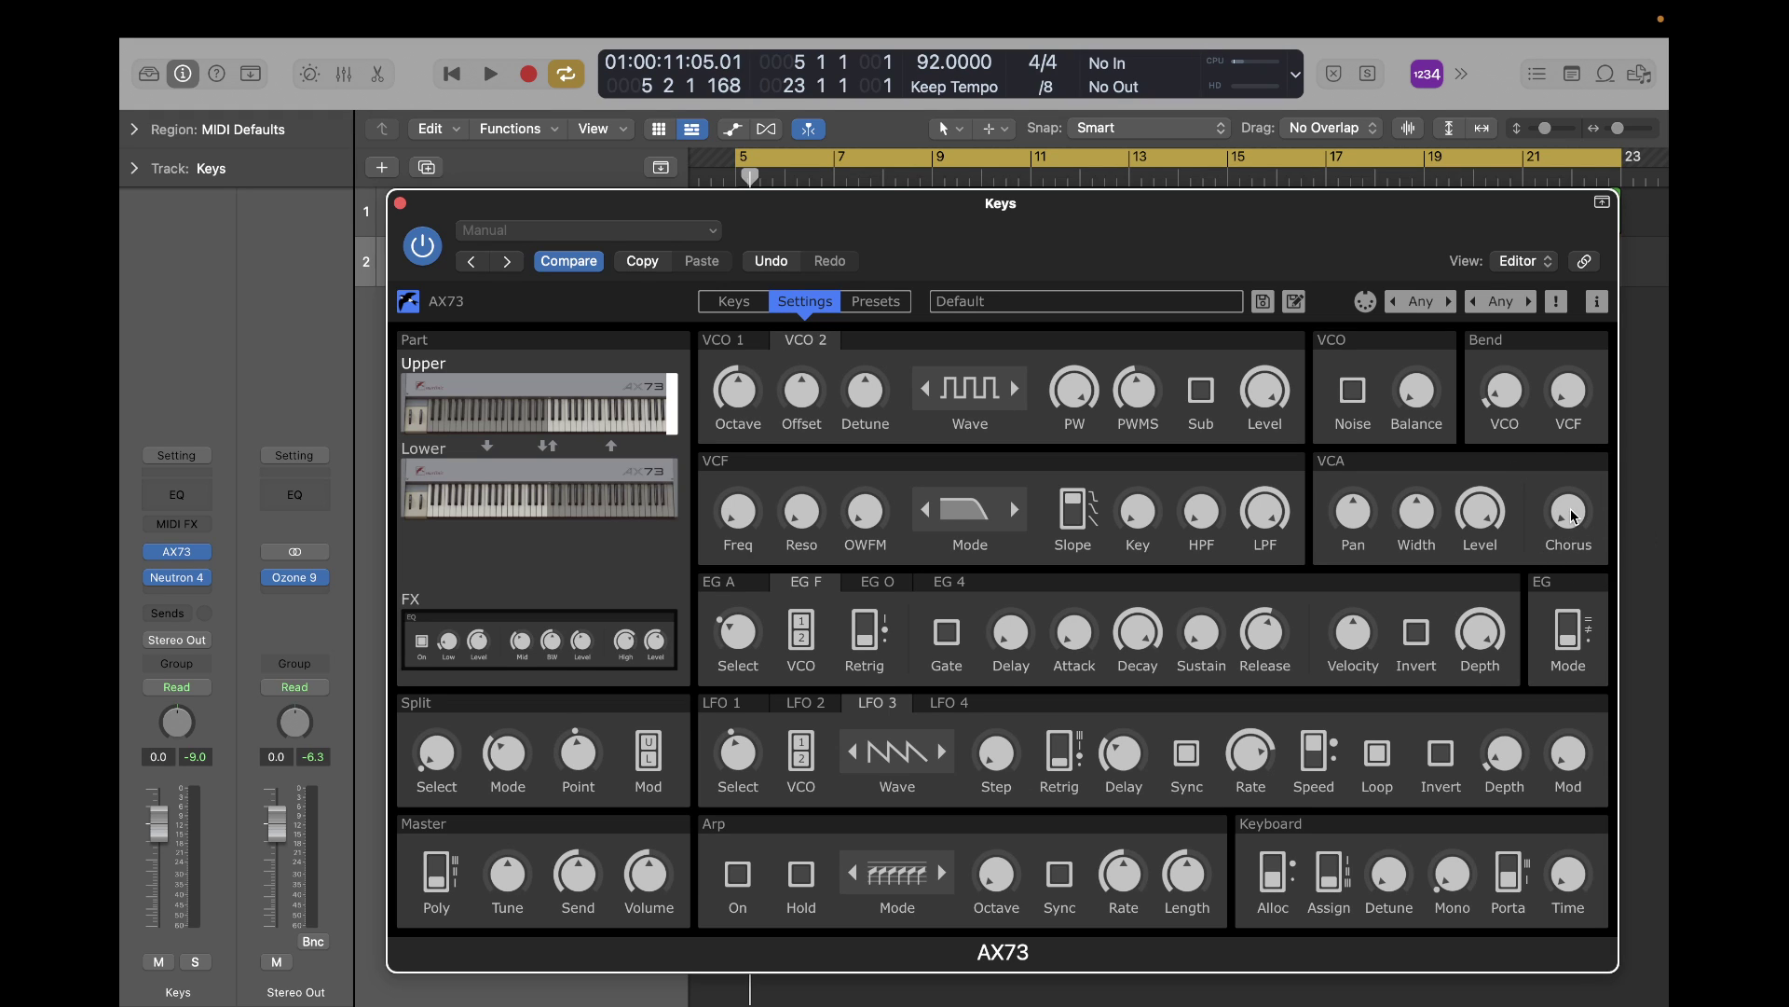
Raise the chorus amount in the VCA section well above the middle and play notes to audition the sound.
left_click_drag(1572, 515, 1573, 394)
key("a")
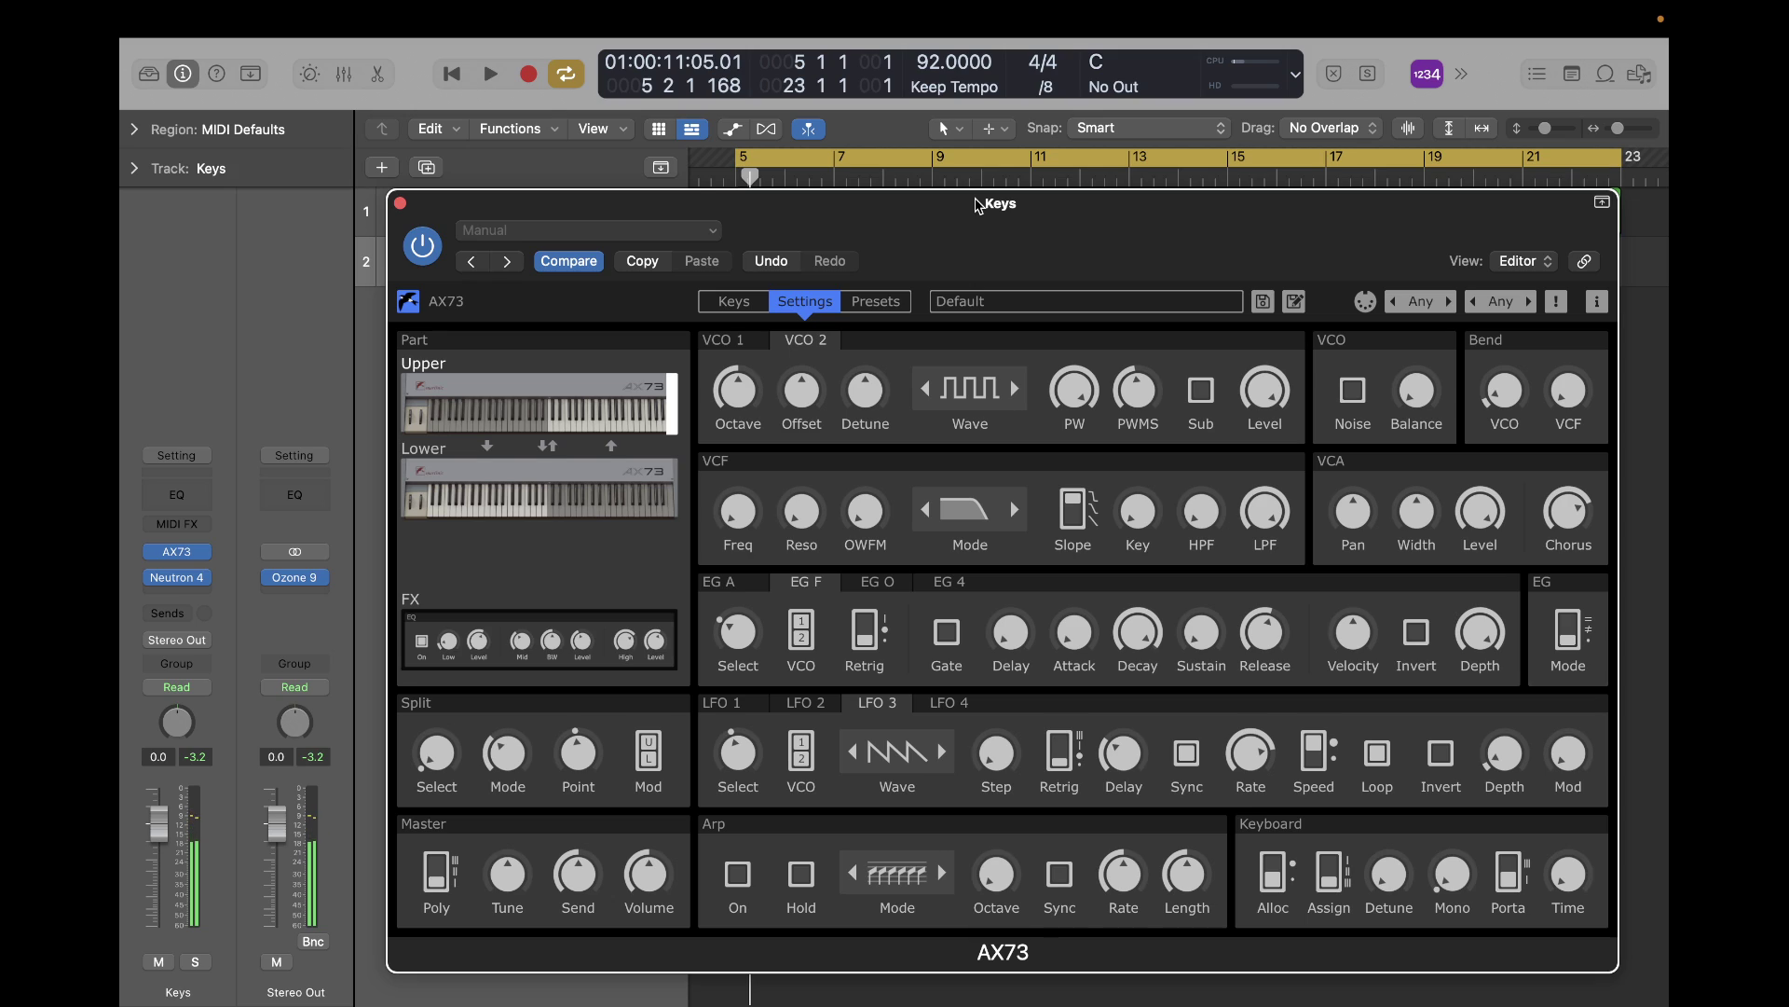
key("g")
key("d")
key("j")
Audition the synth's built-in phaser, reverb and delay effects one at a time, switching each off again.
left_click(527, 651)
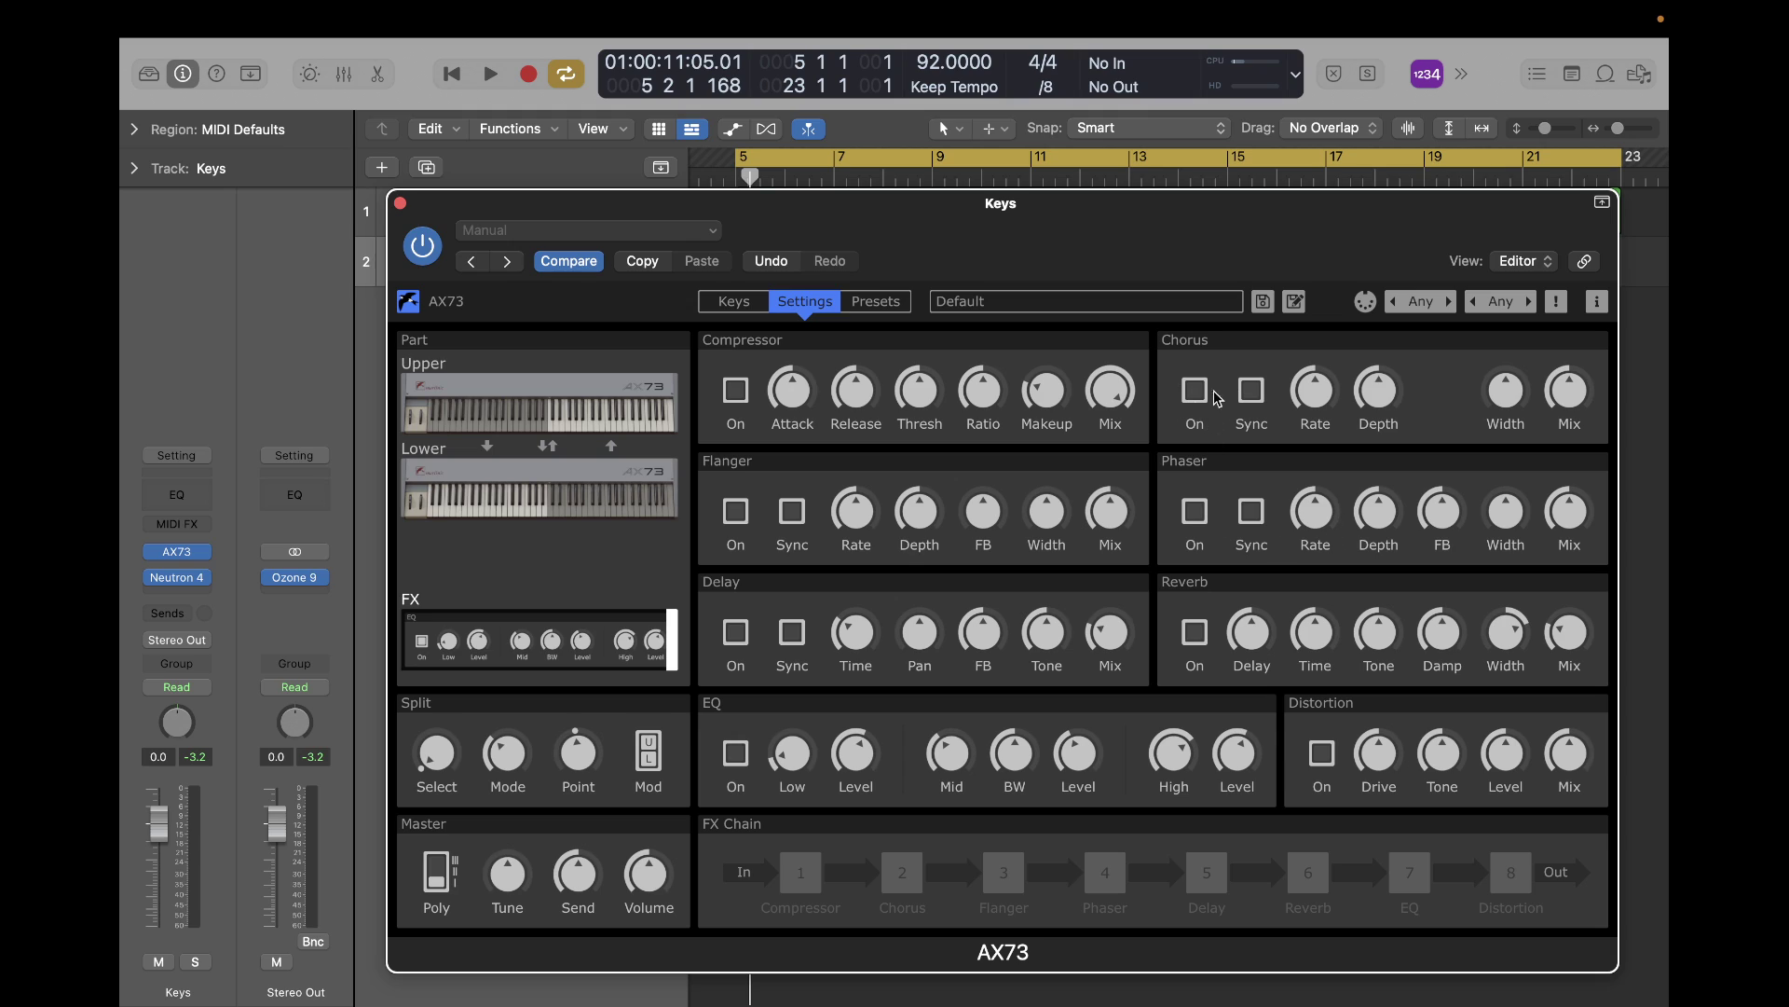
left_click(1197, 513)
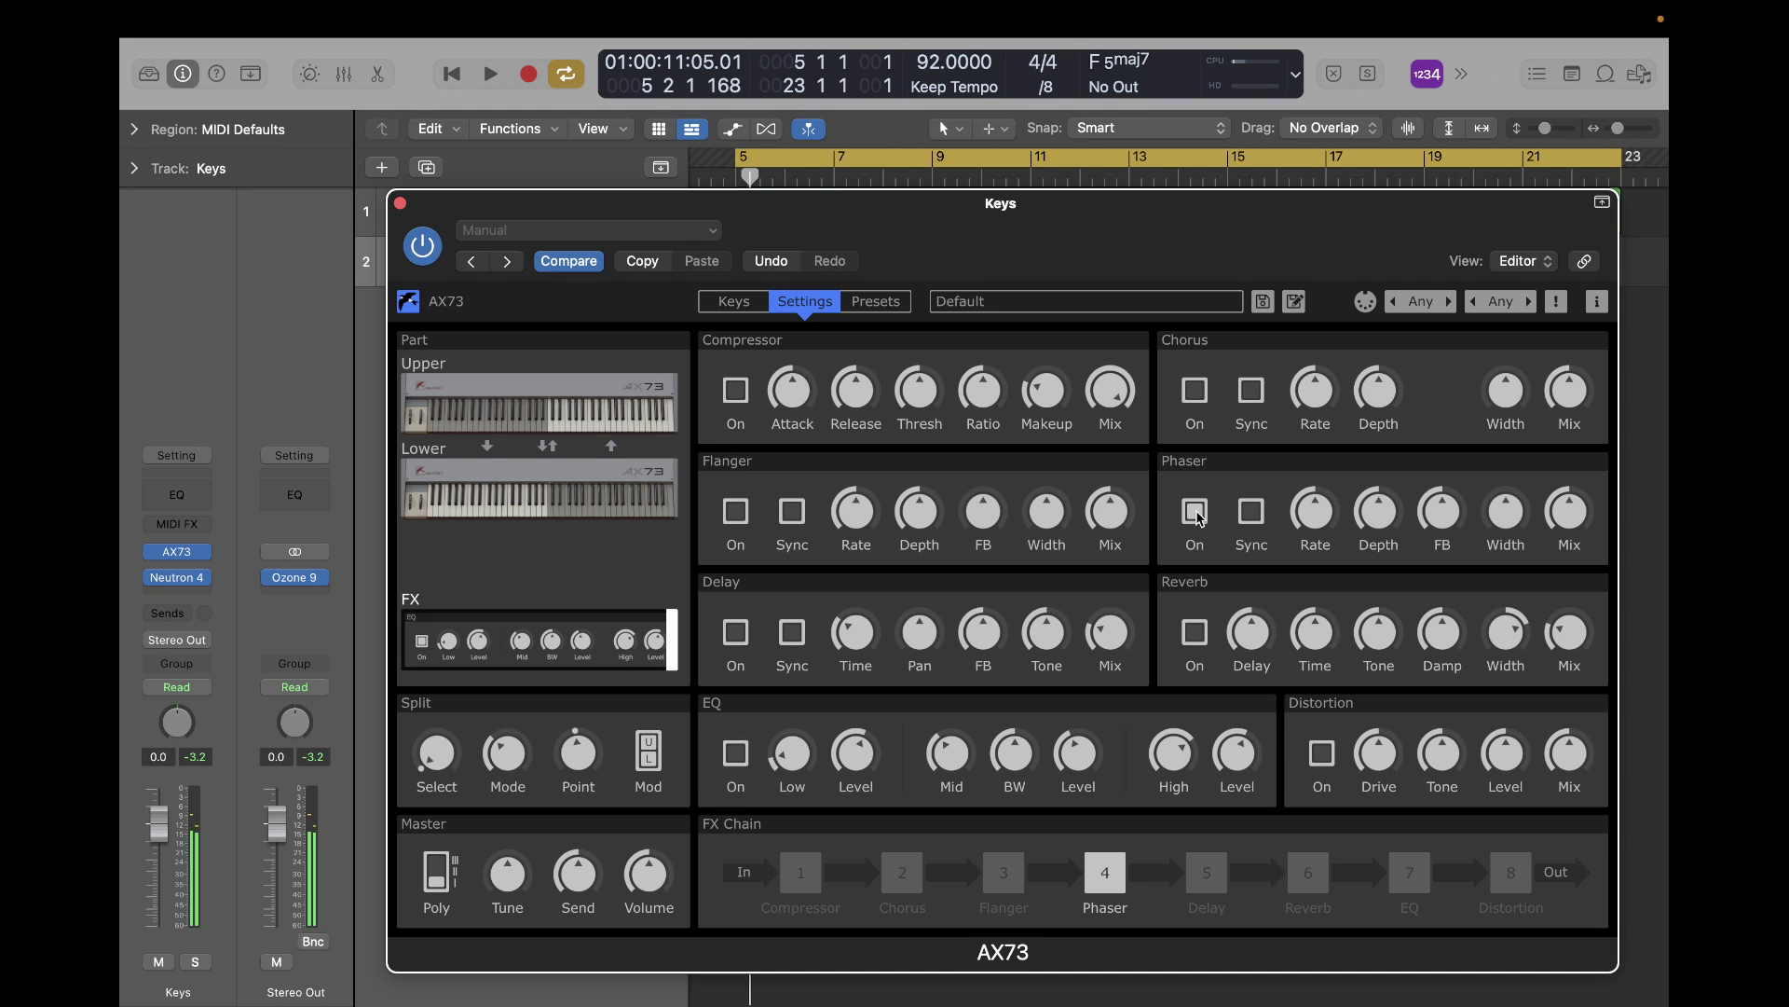
left_click(1196, 513)
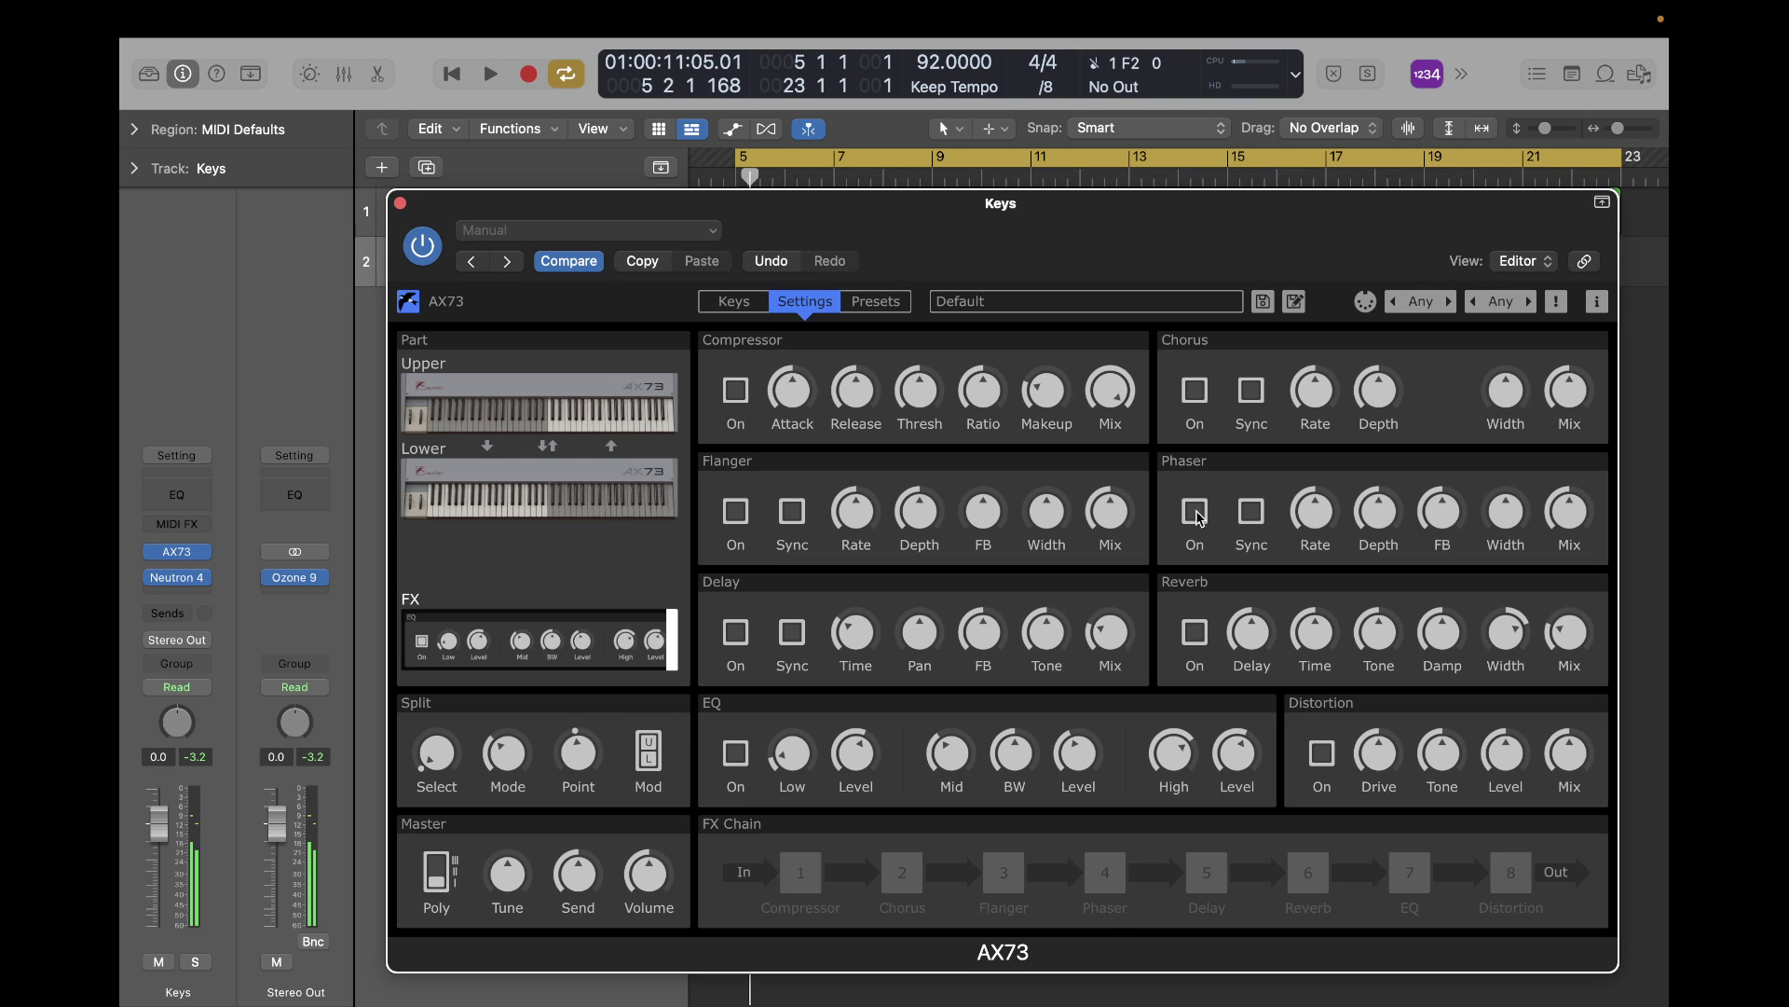
left_click(1194, 634)
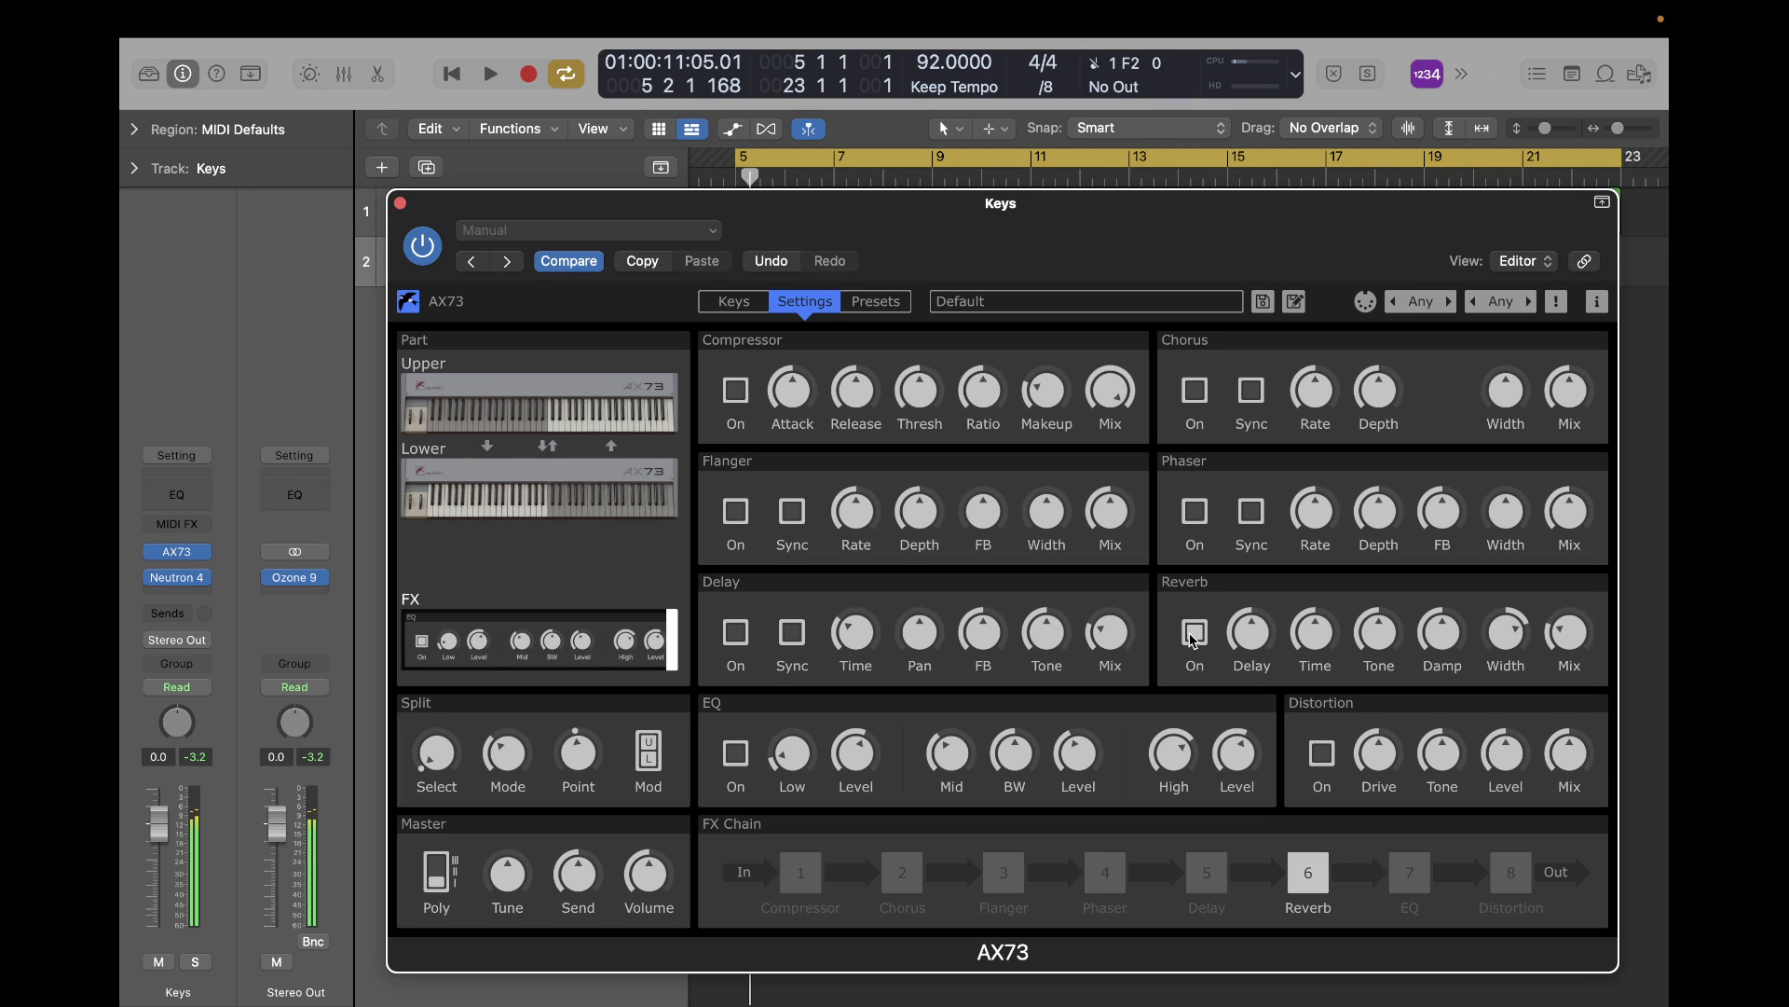
left_click(1193, 637)
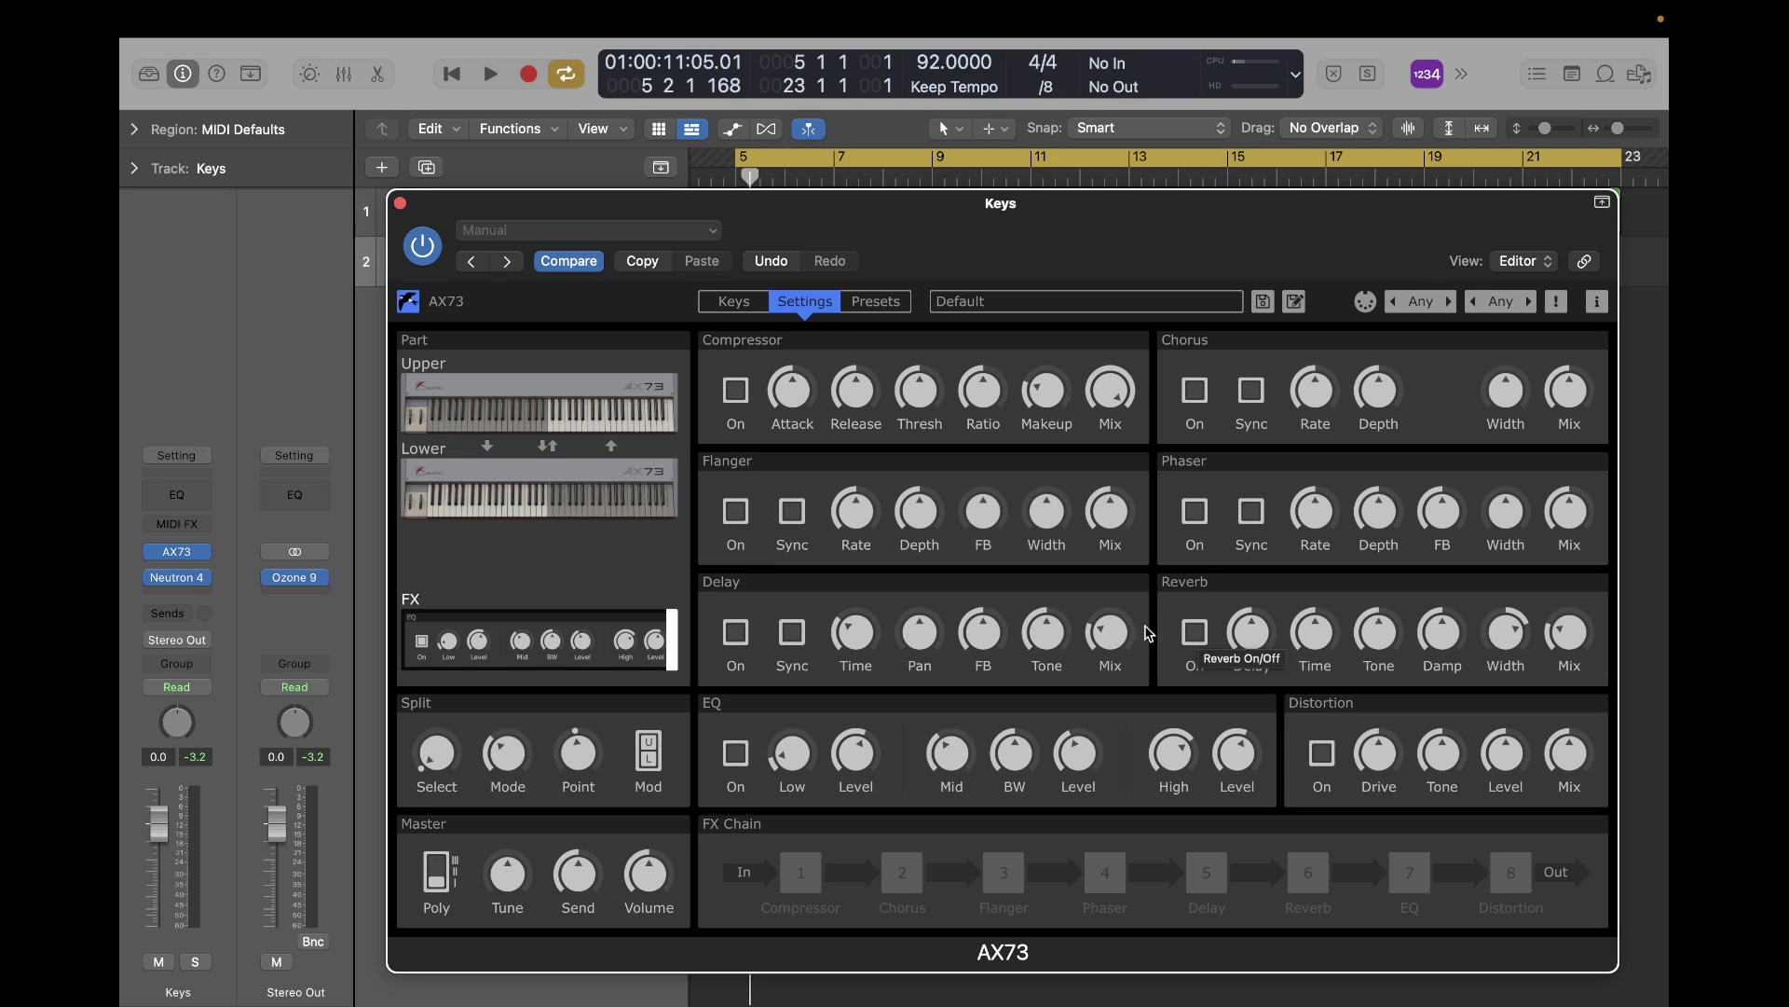
left_click(738, 634)
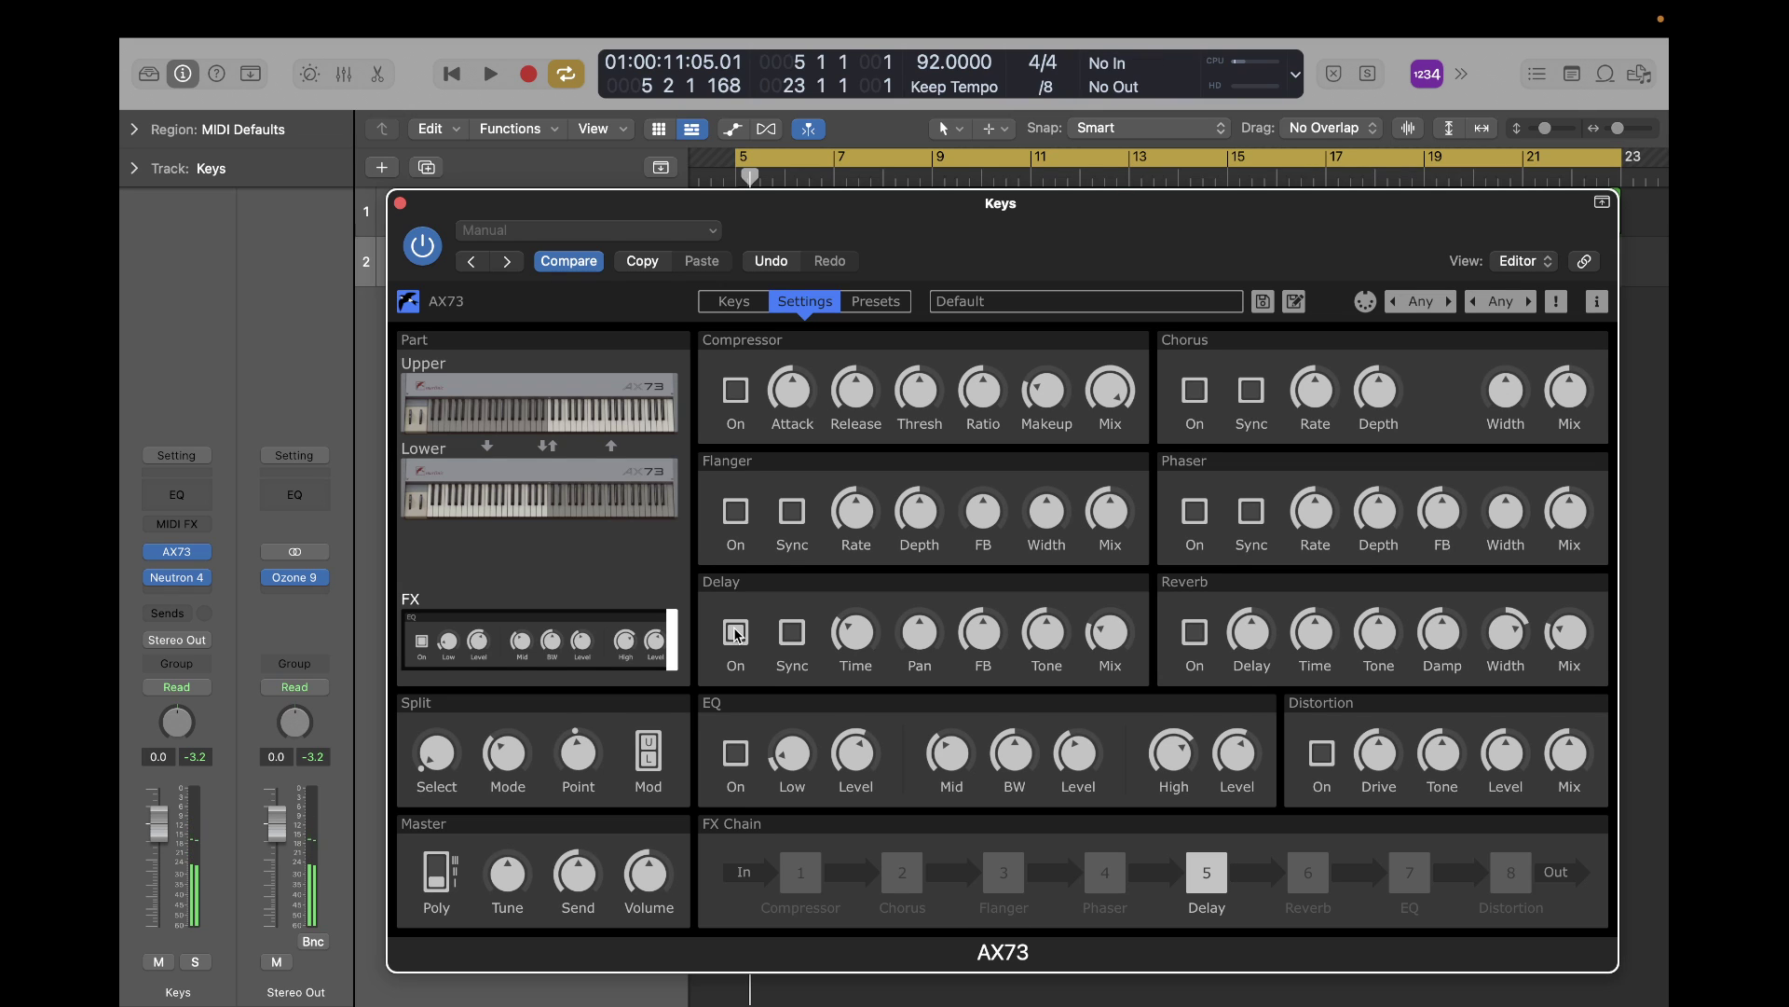
left_click(738, 634)
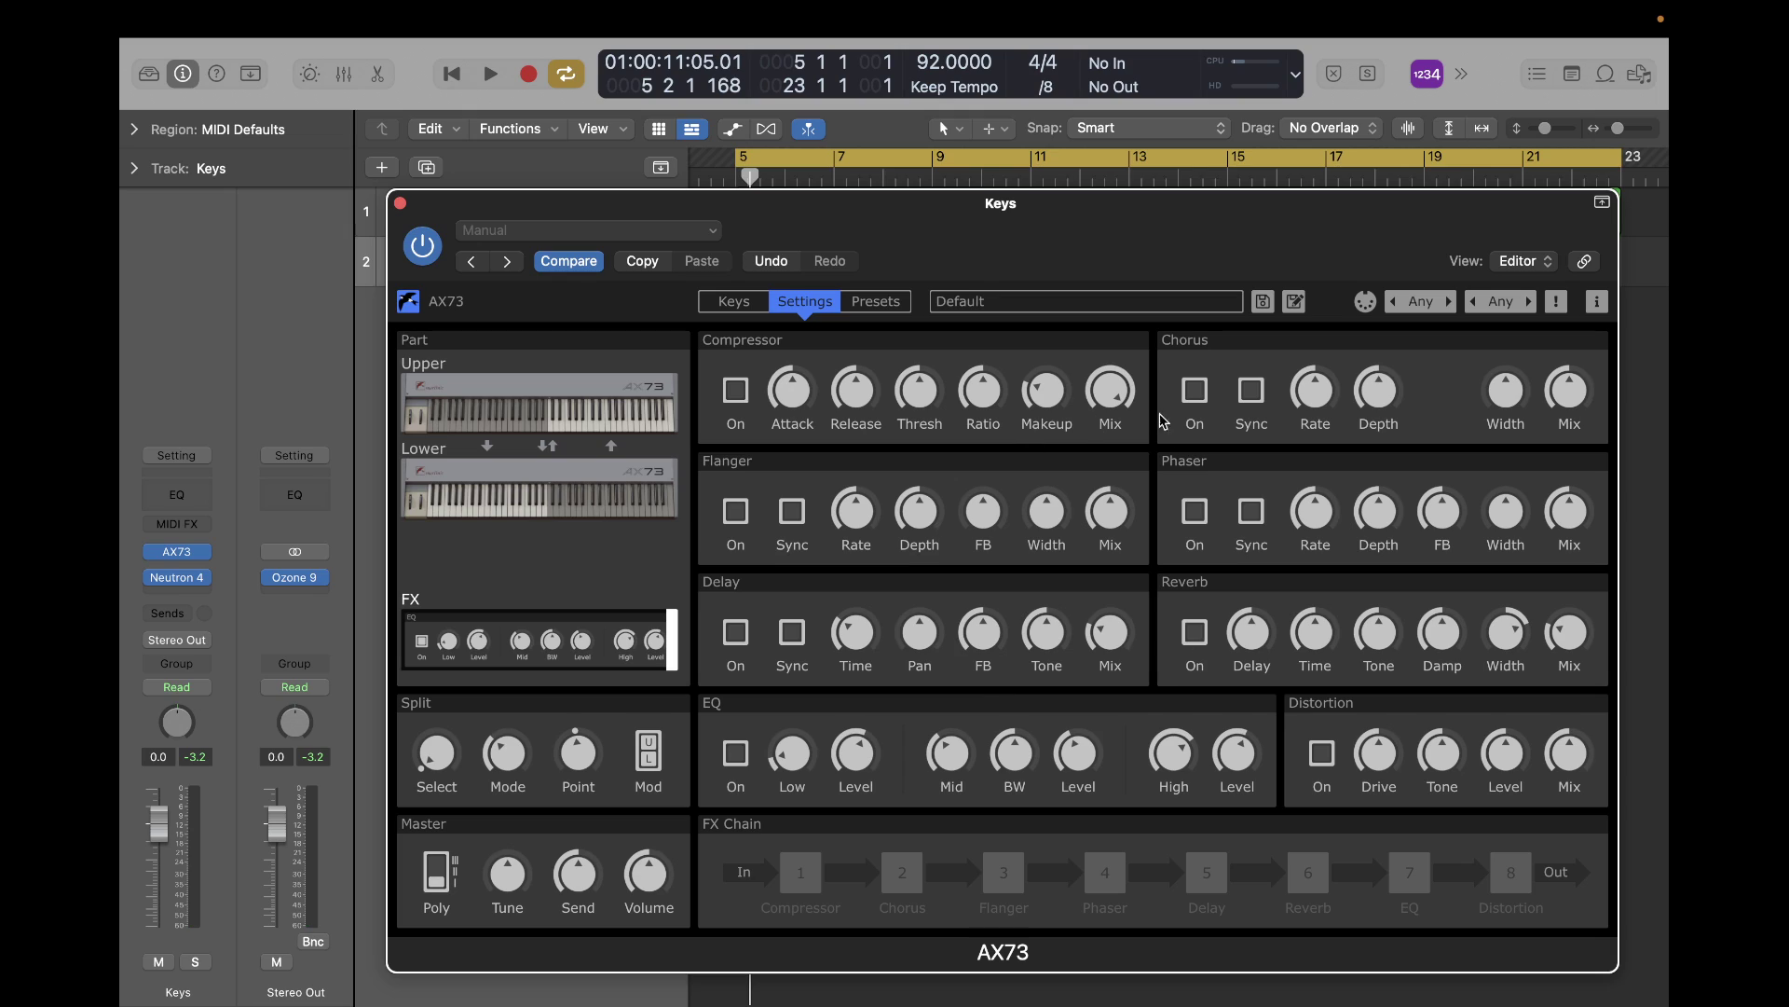
Try the flanger tempo-synced at 3/64 with raised depth, feedback and width, and switch it off again.
left_click(737, 515)
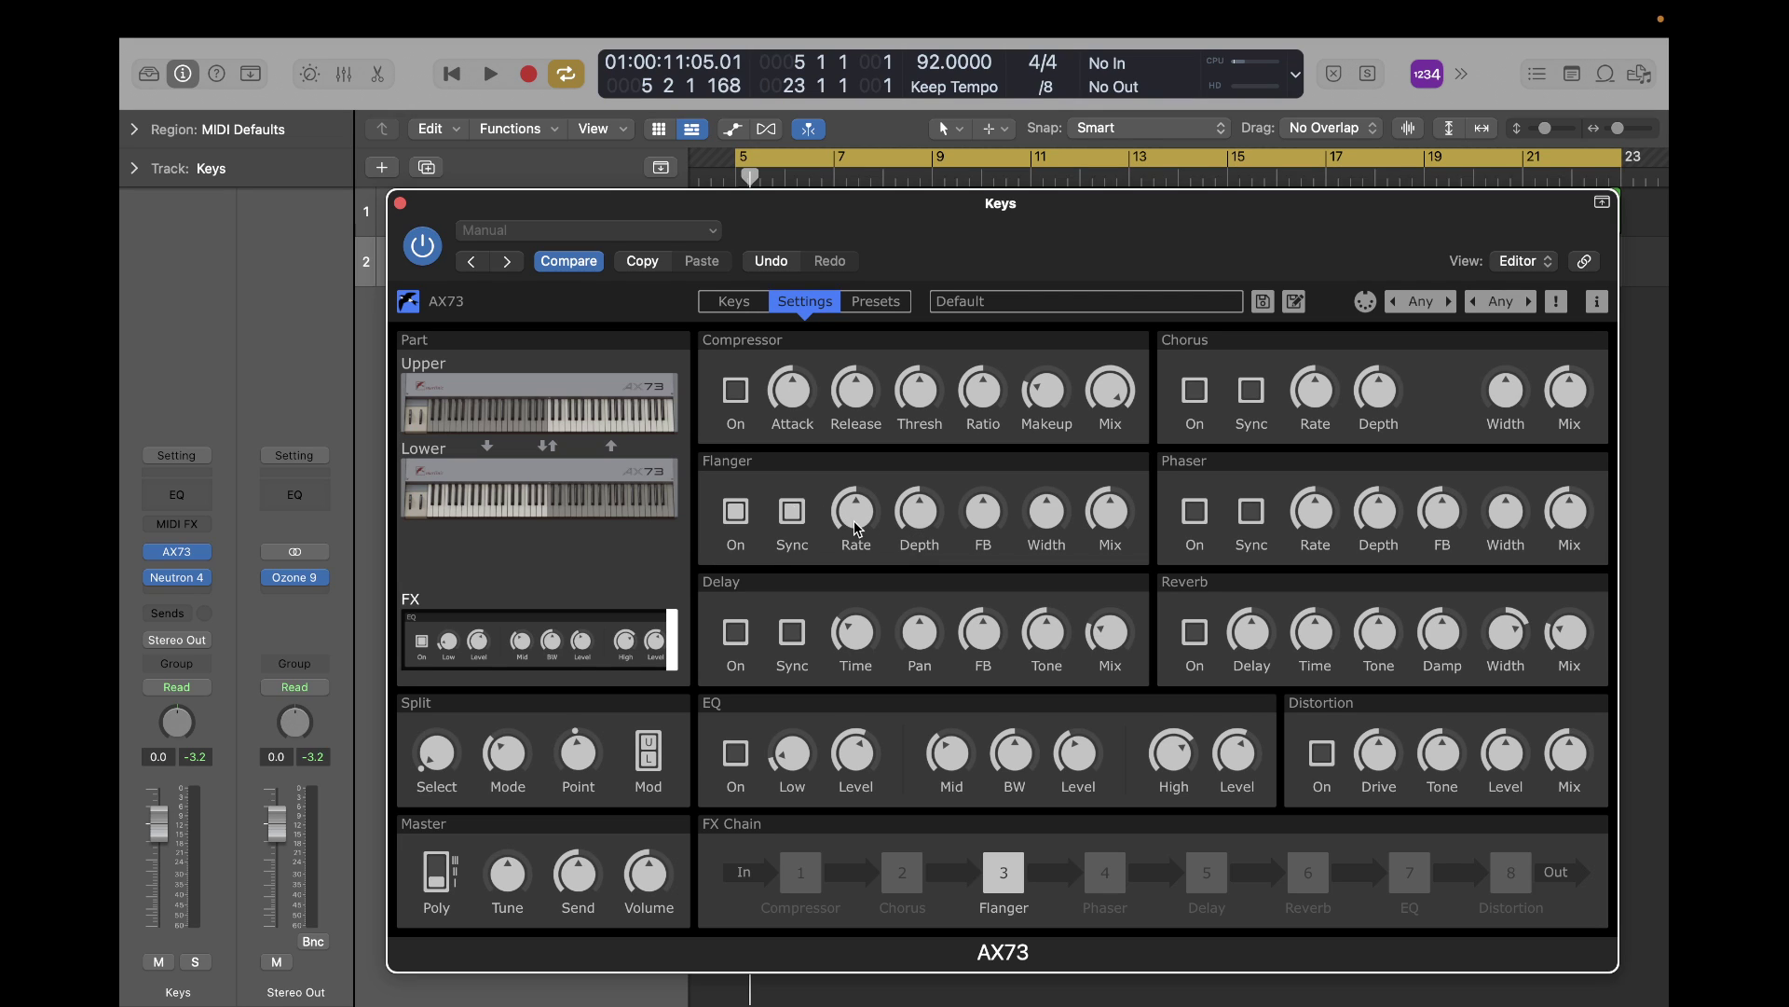
left_click_drag(858, 527, 852, 466)
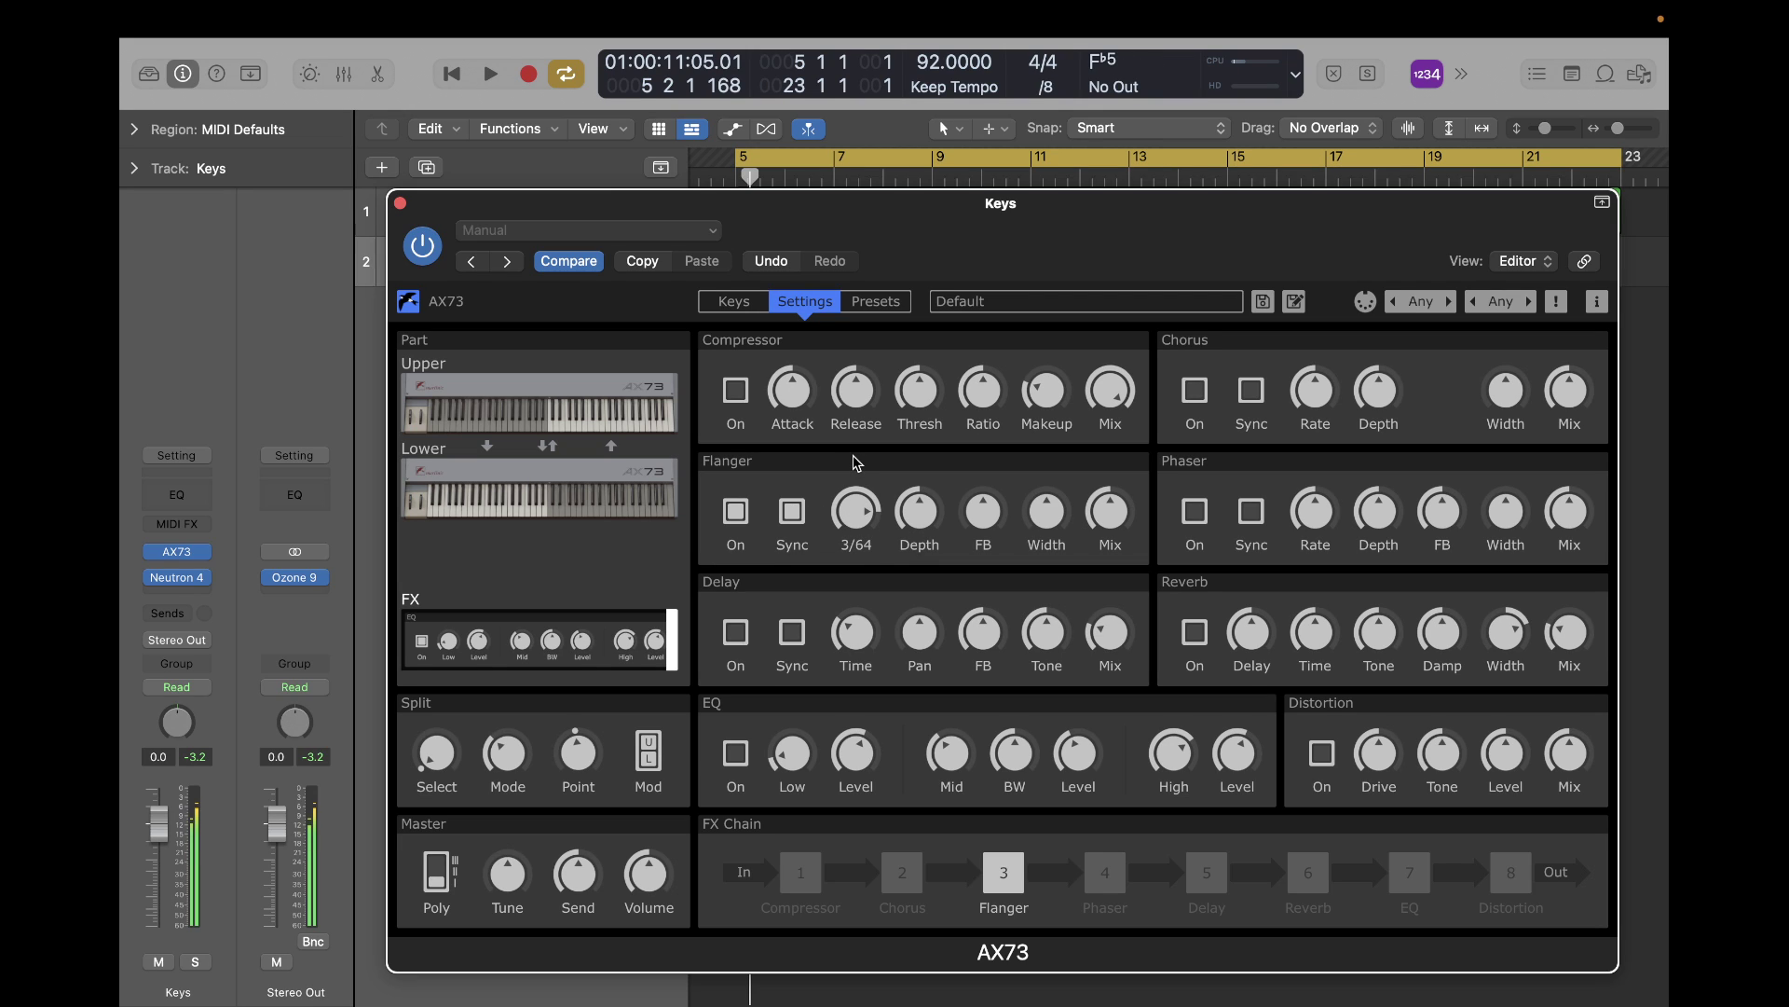
left_click_drag(915, 519, 1048, 422)
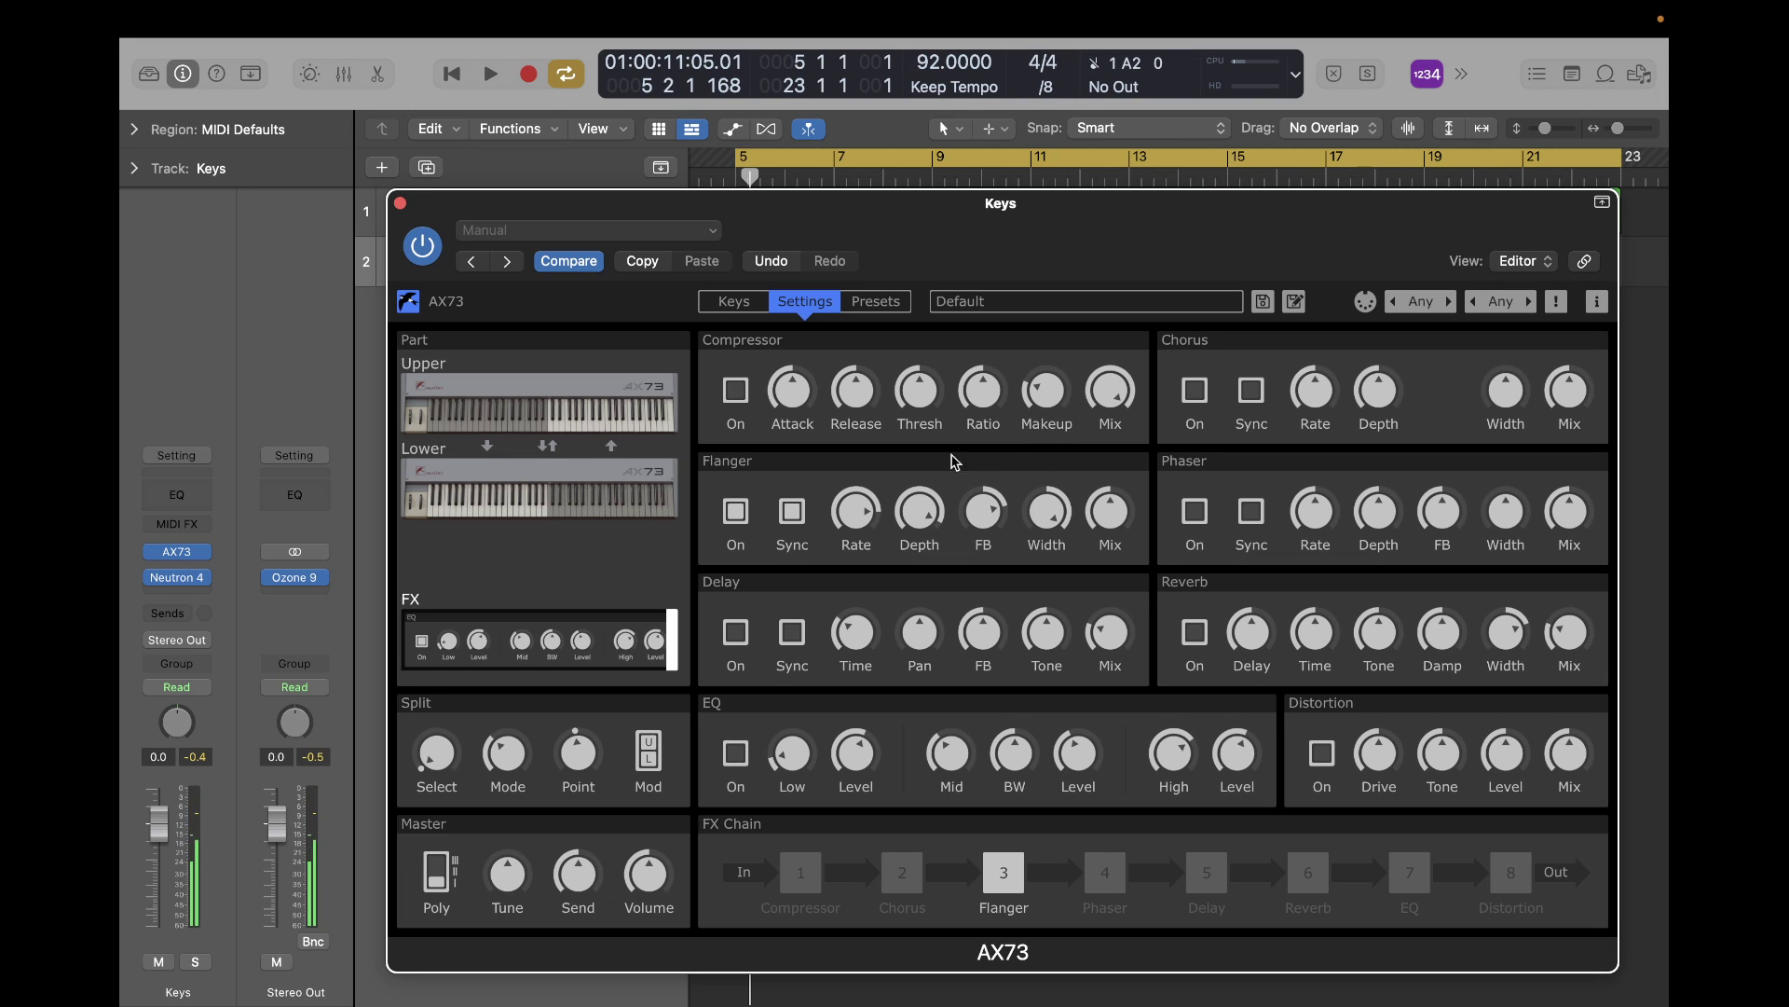
left_click(734, 515)
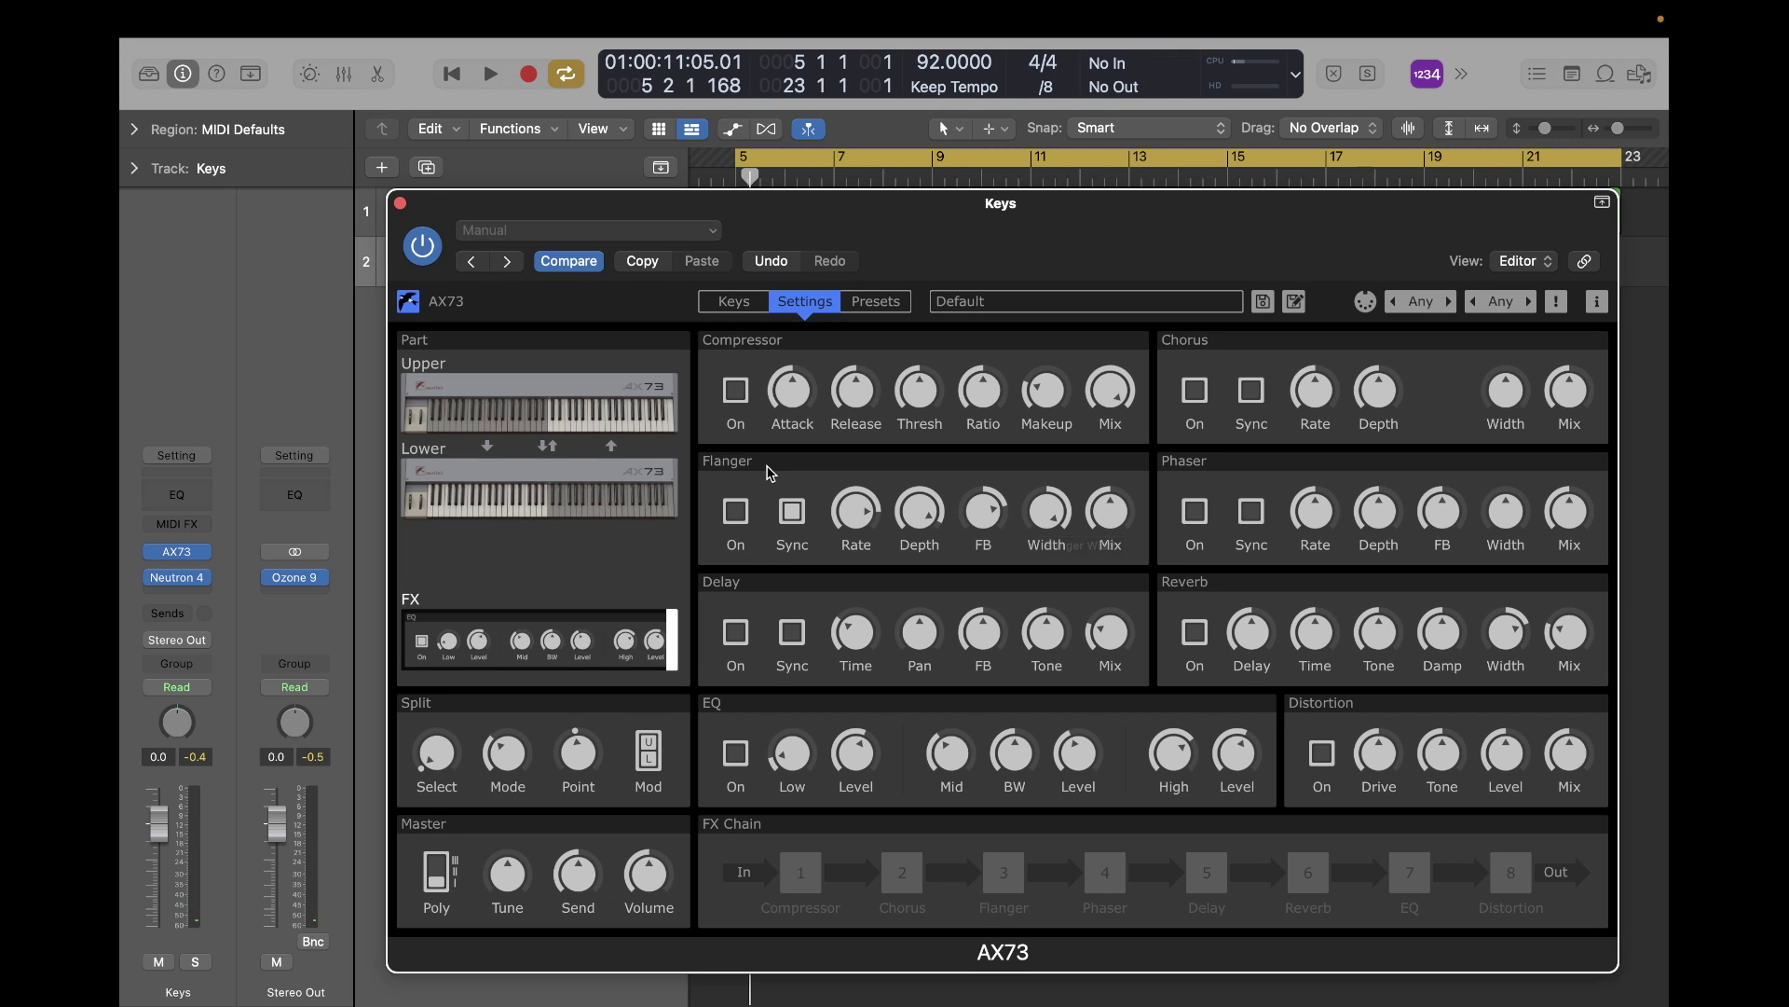
Close the synth window and copy the Pad region onto the Keys track at bar 5.
left_click(731, 302)
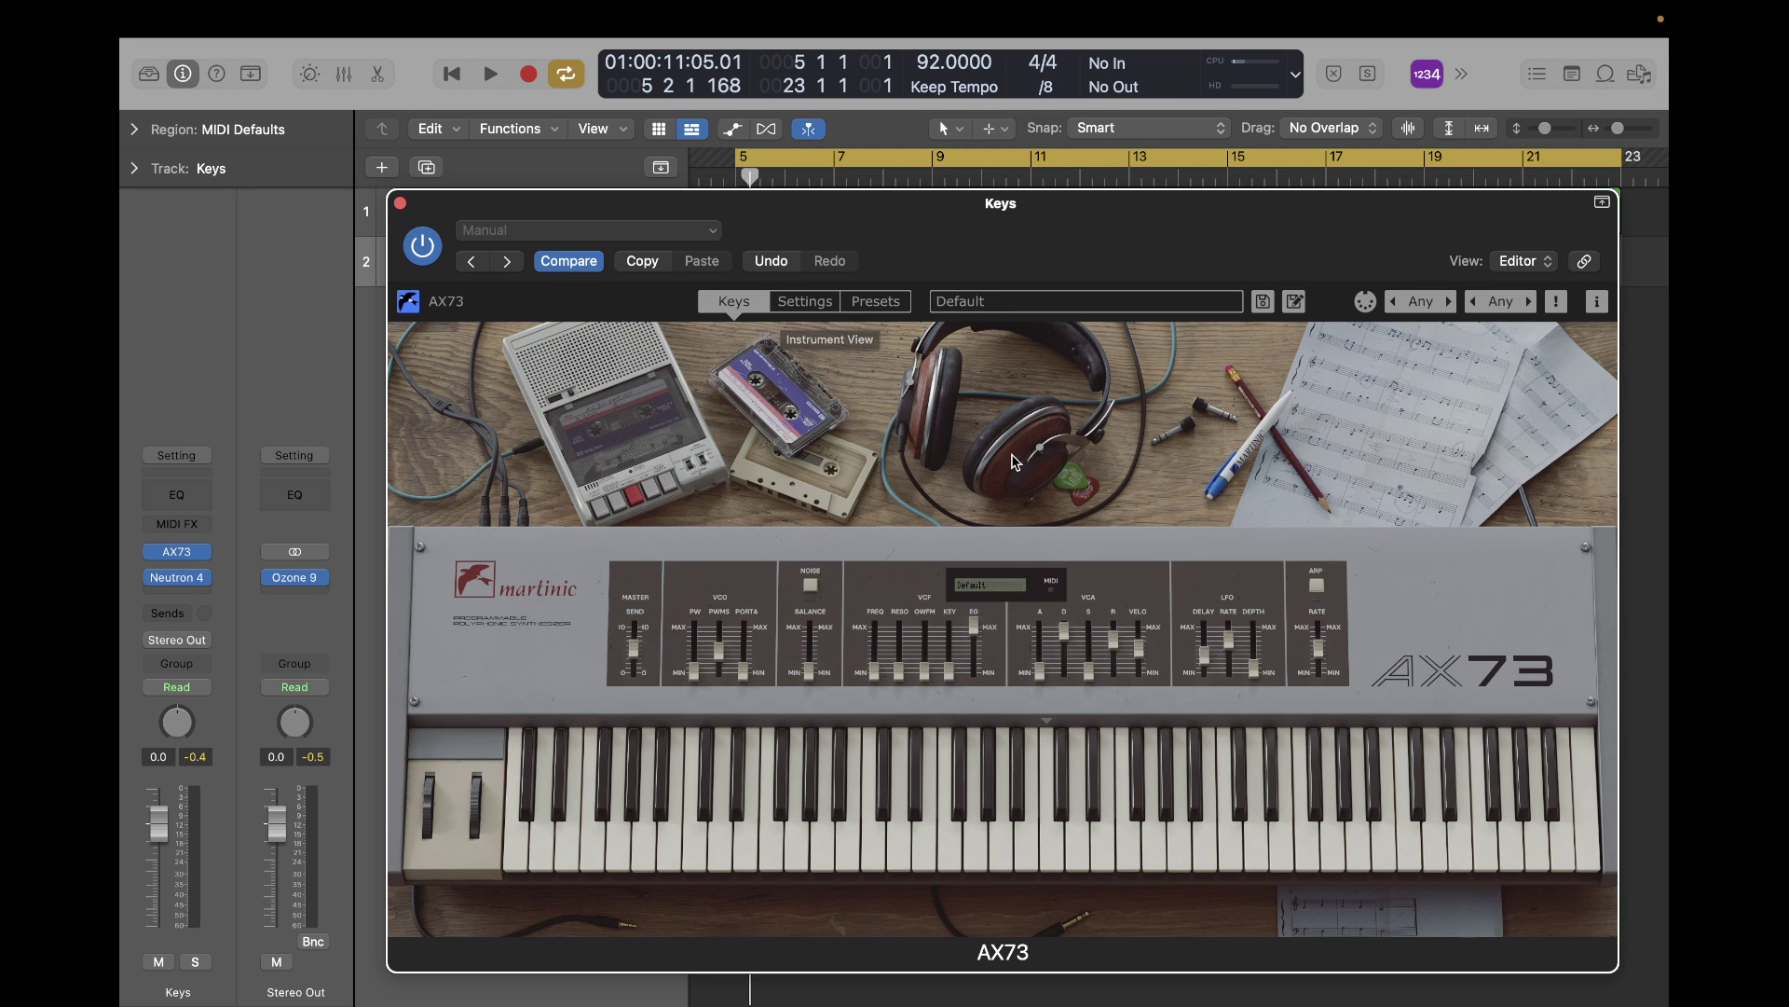
left_click_drag(1081, 202, 1055, 124)
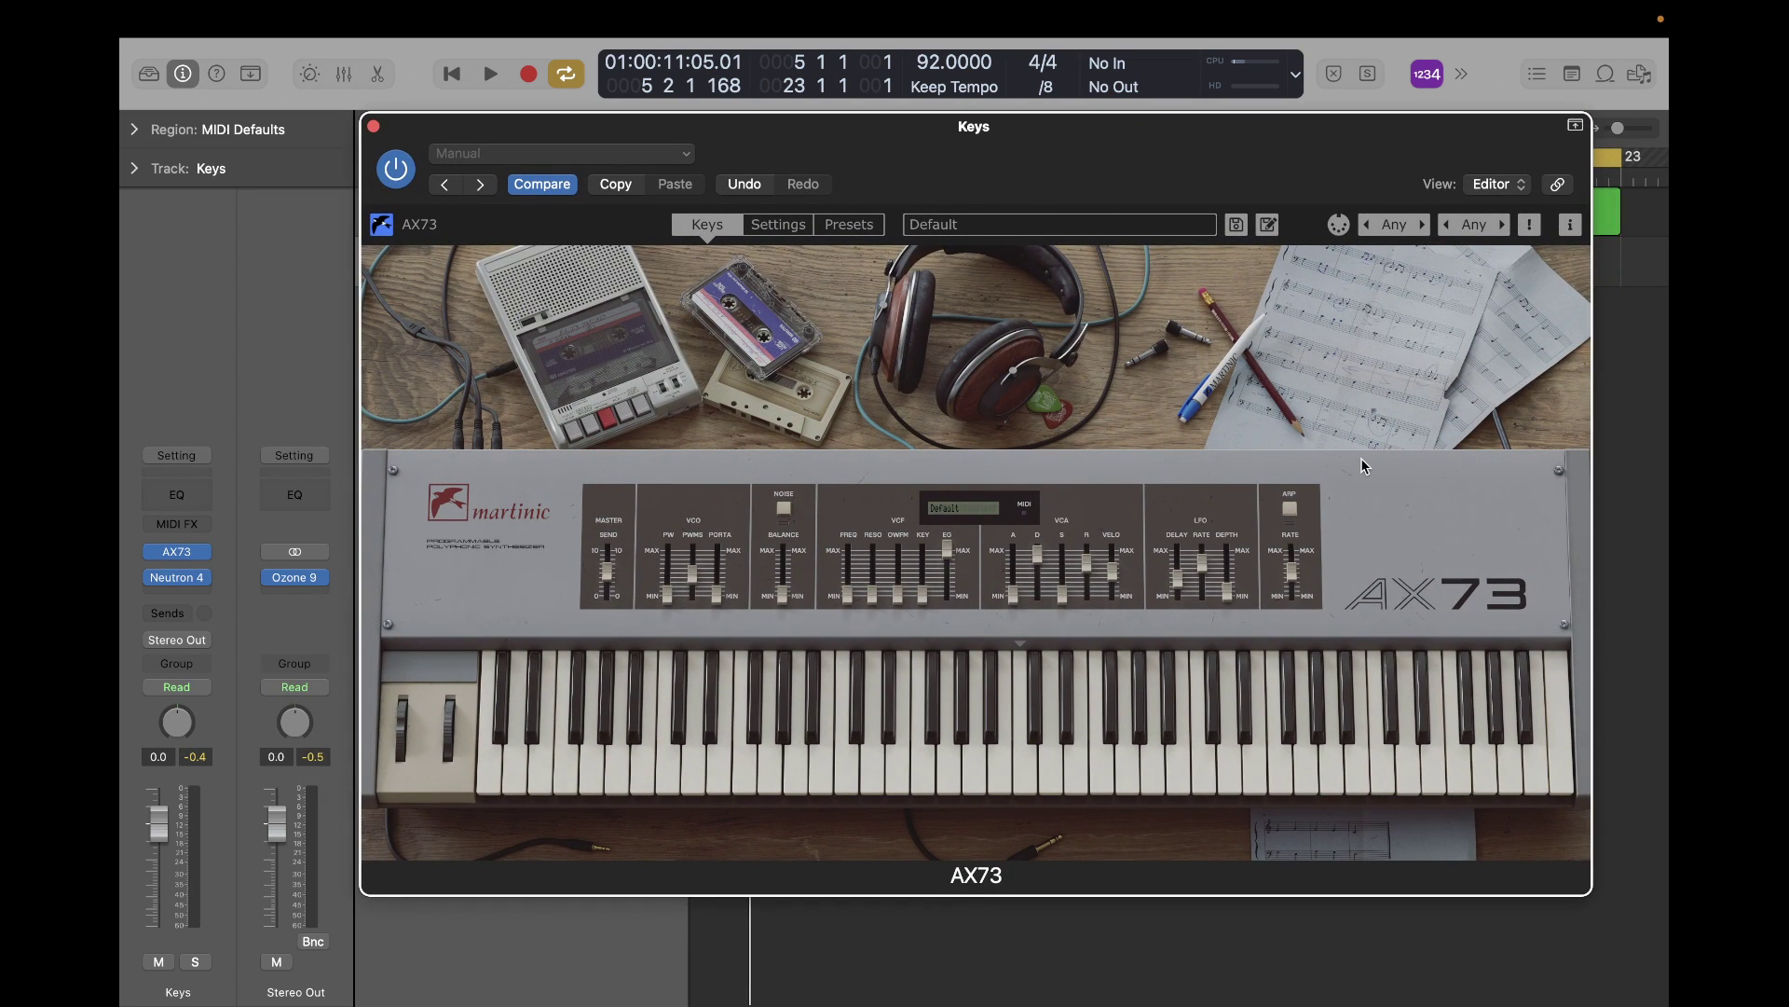
left_click(374, 125)
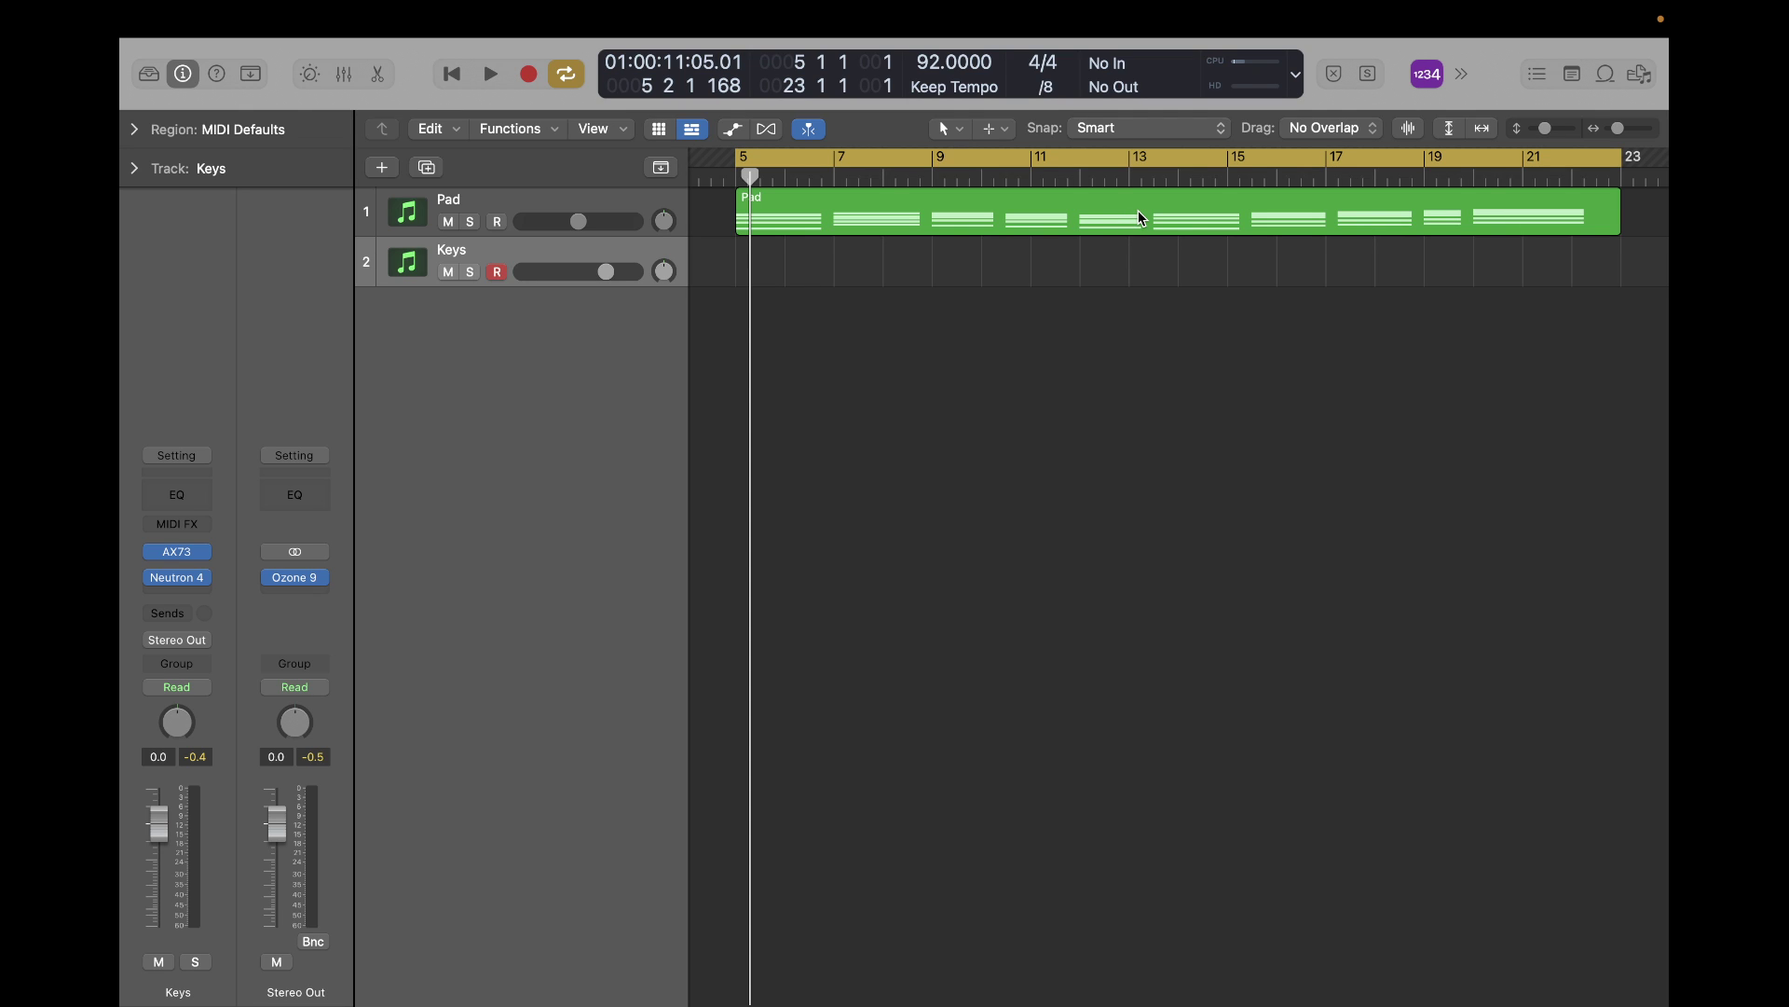
left_click_drag(1139, 213, 1137, 264)
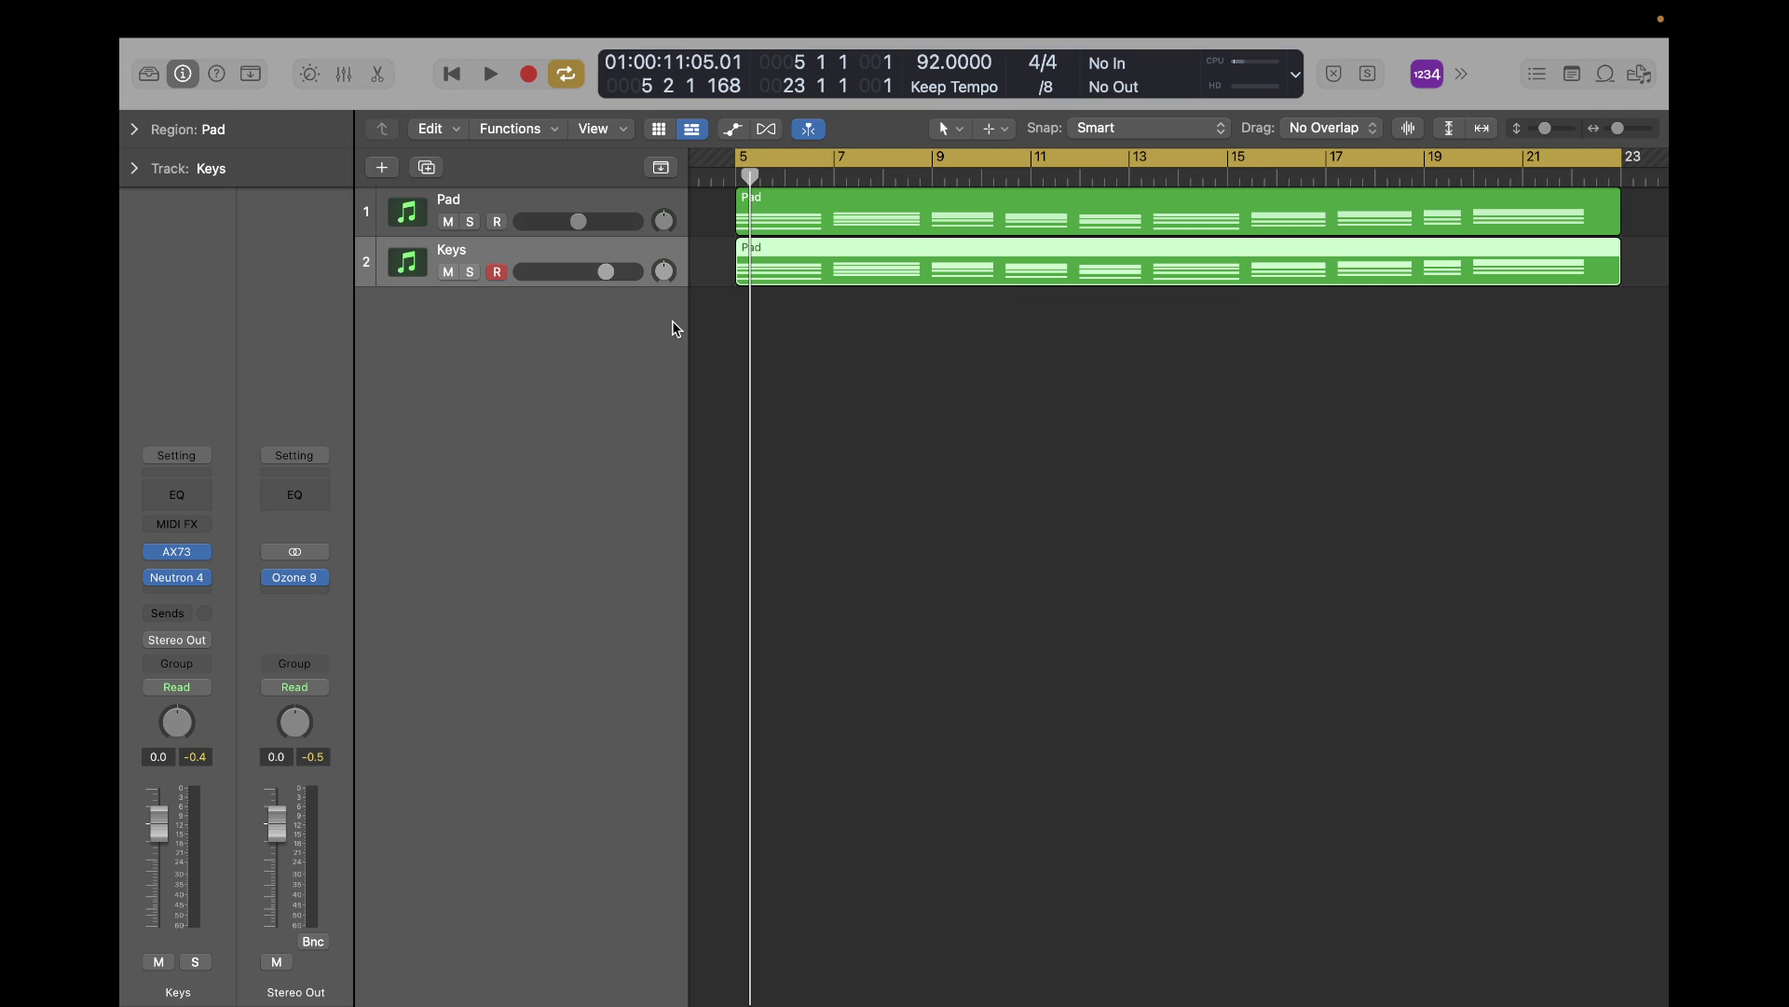
Listen to the Keys track soloed, clear the solo and play it together with the Pad track.
left_click(471, 272)
key("space")
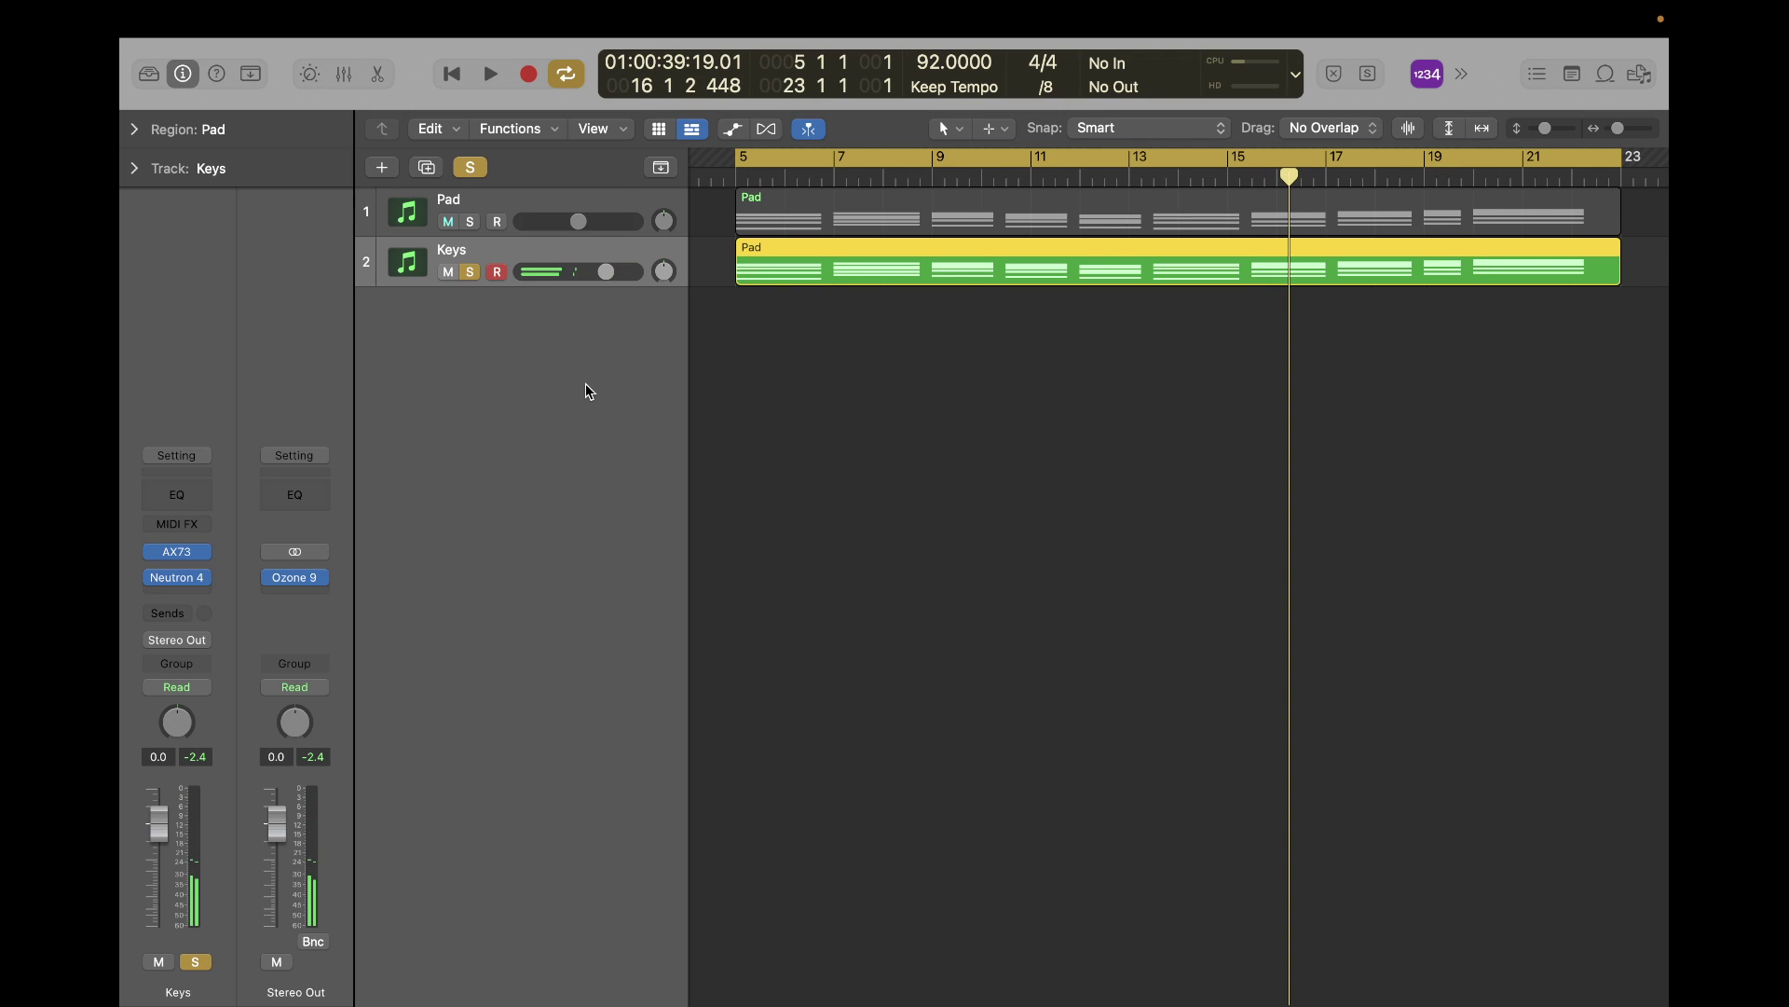
left_click(474, 171)
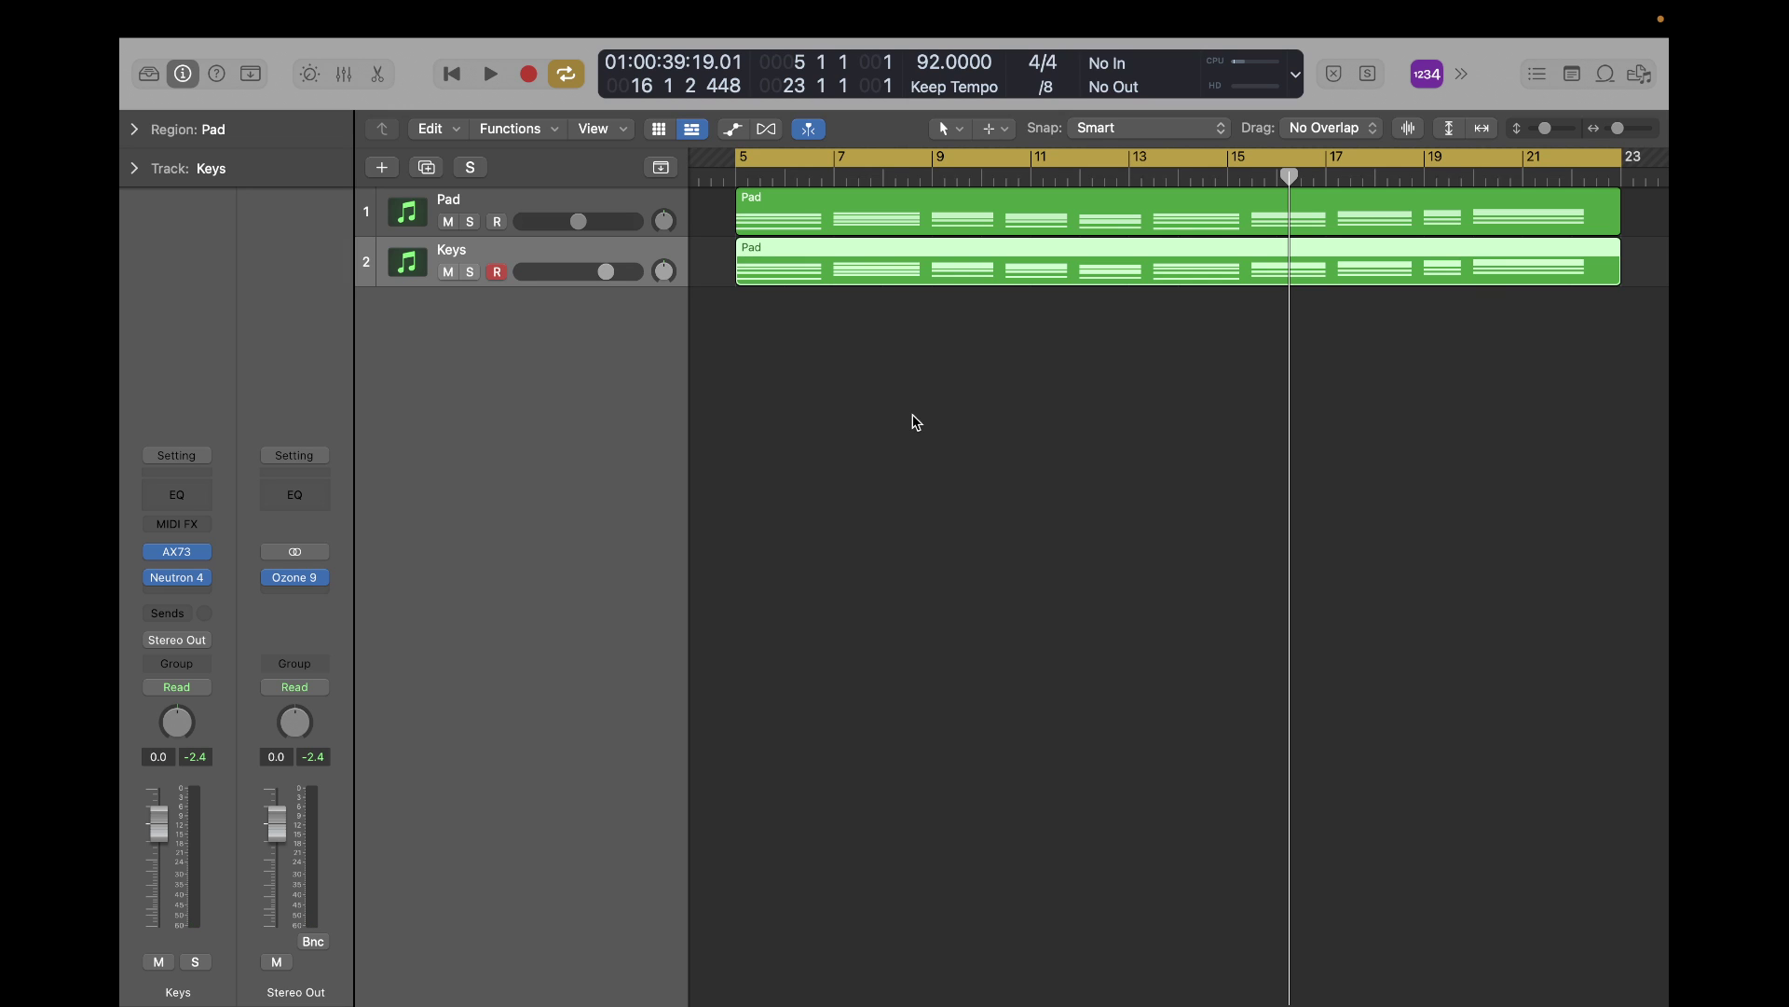
key("space")
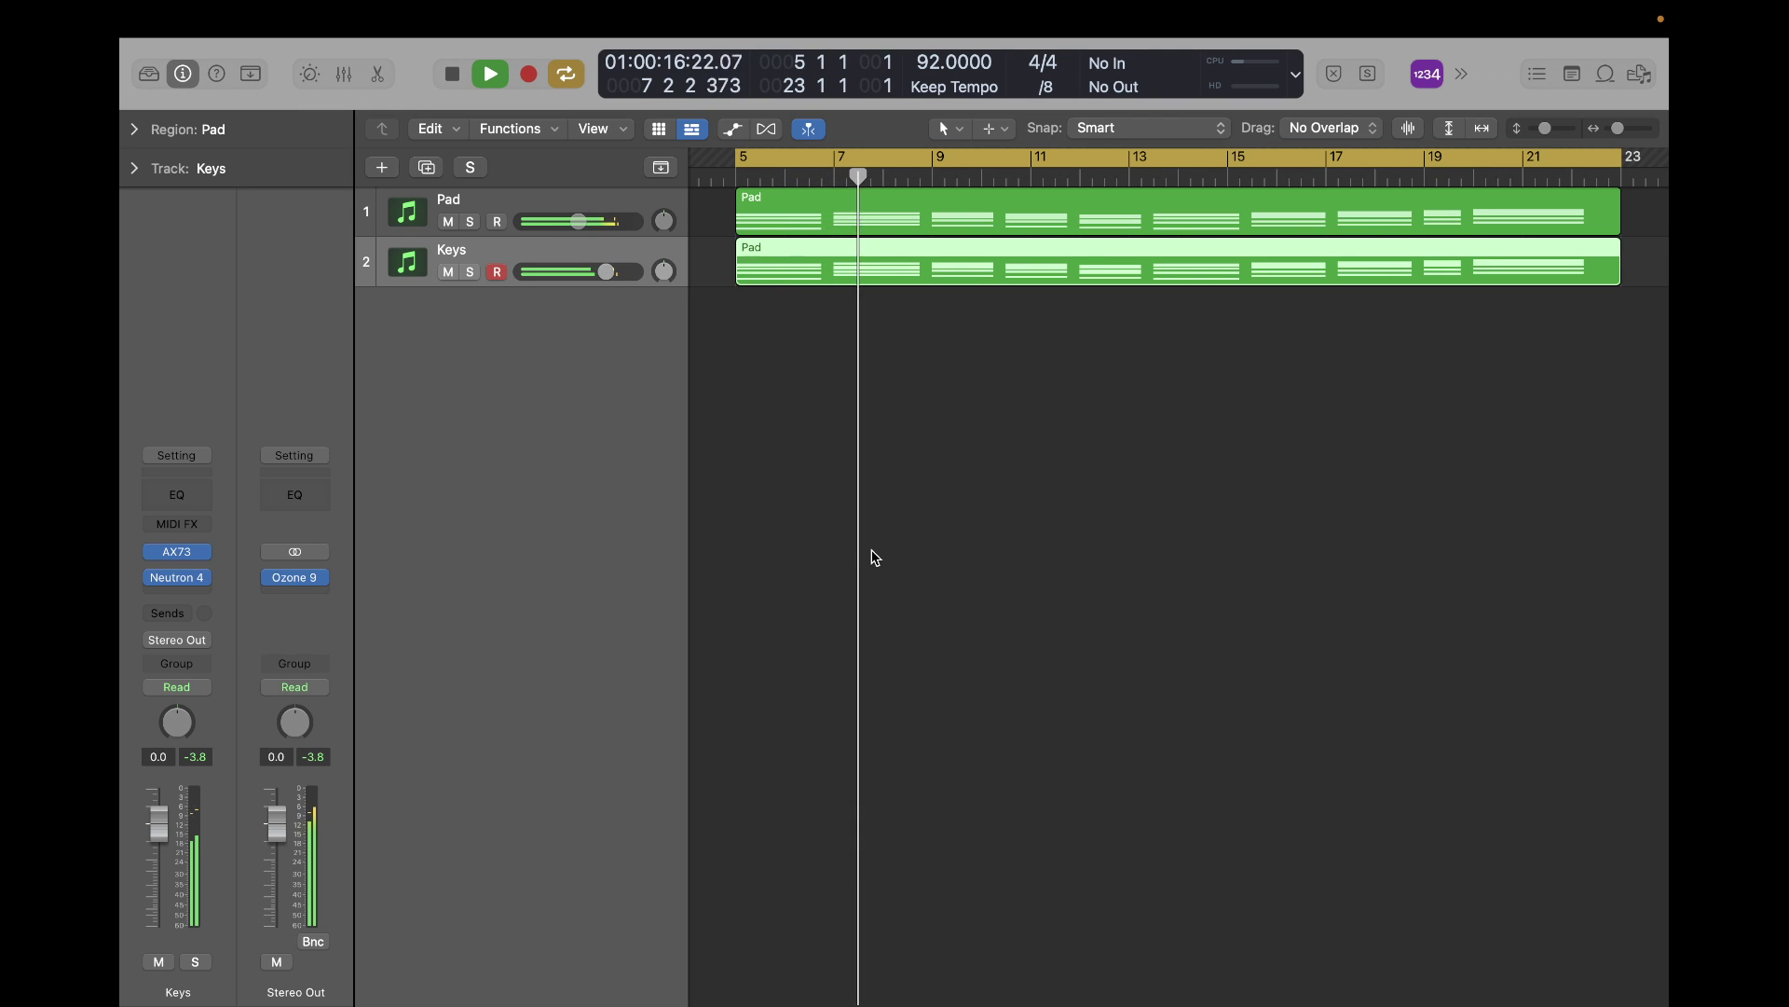
key("space")
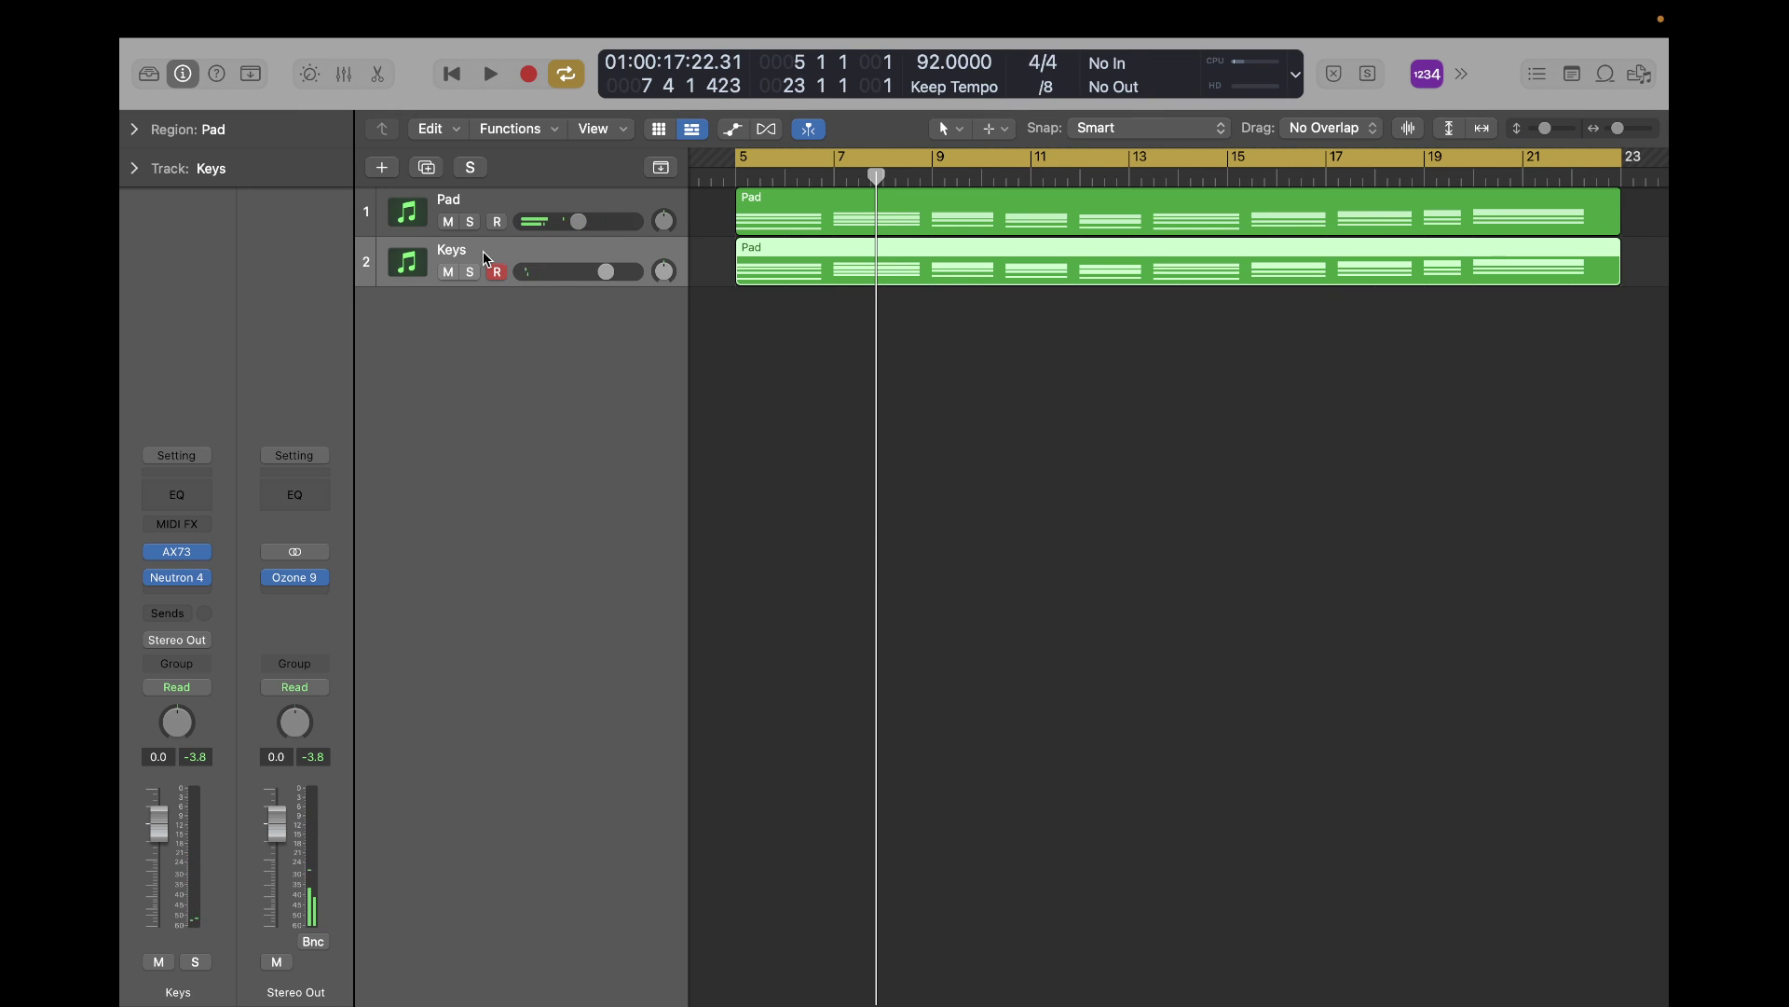
Try different master Volume levels on the AX73's Settings page while the Pad and Keys tracks play together.
left_click(177, 551)
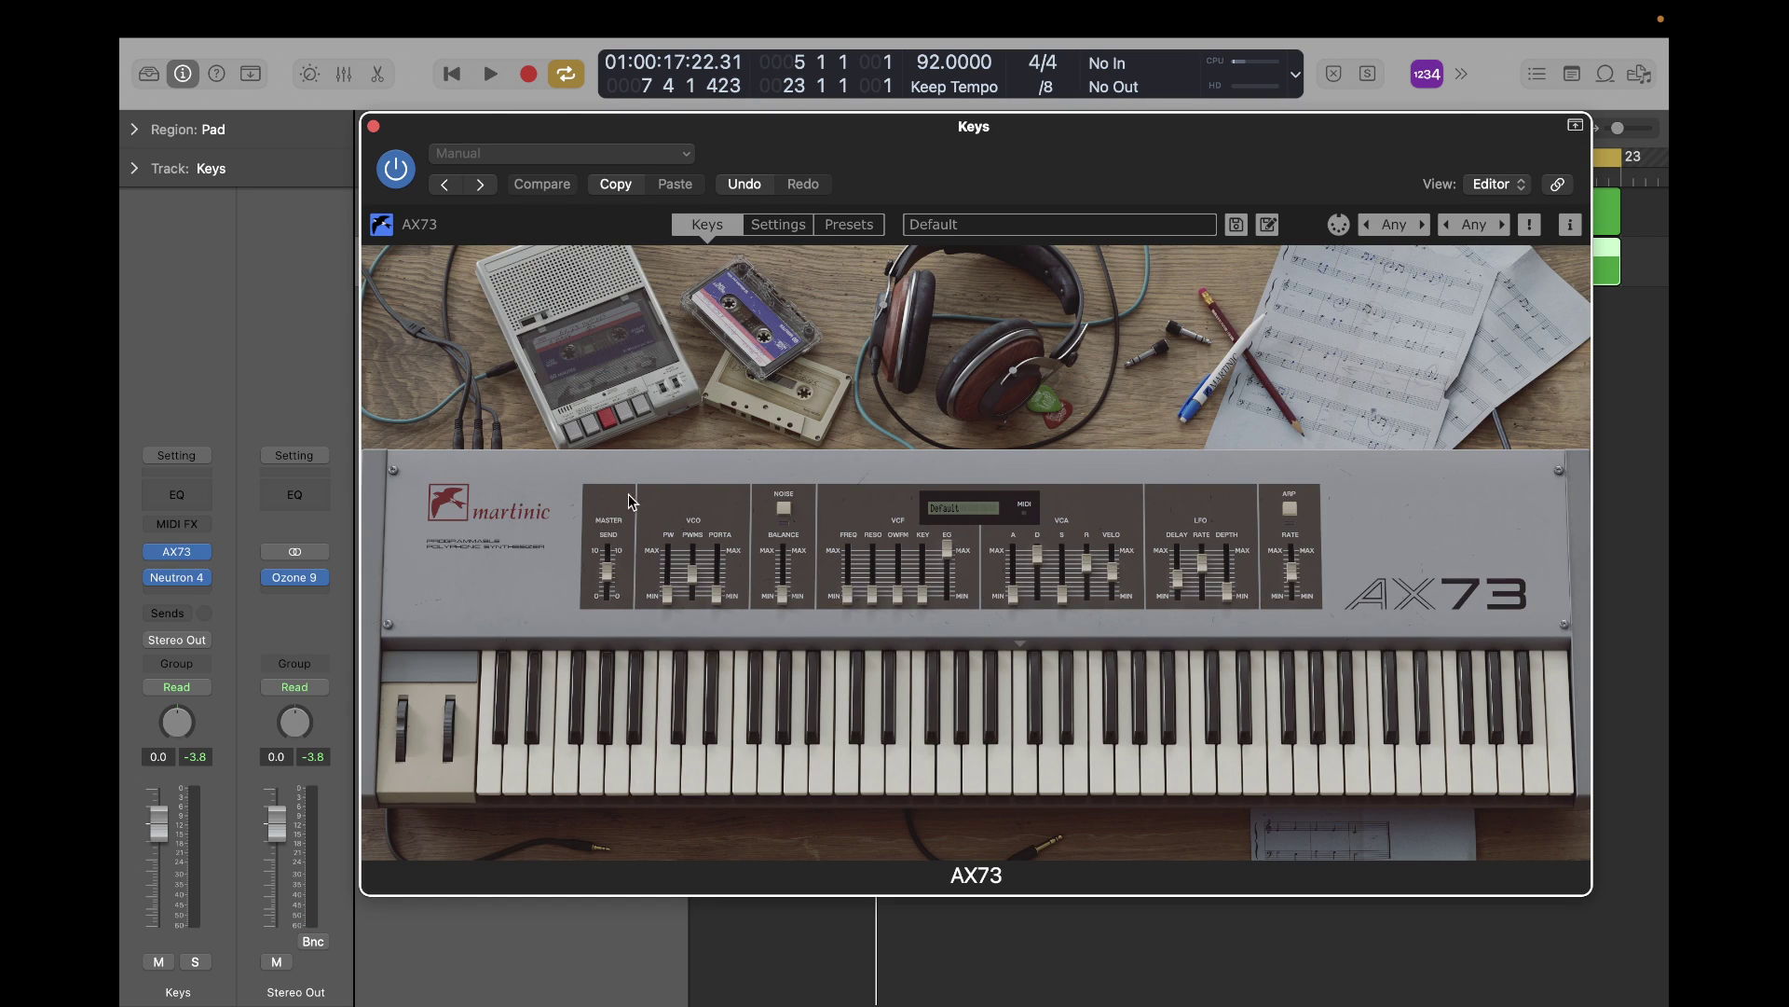
left_click(797, 228)
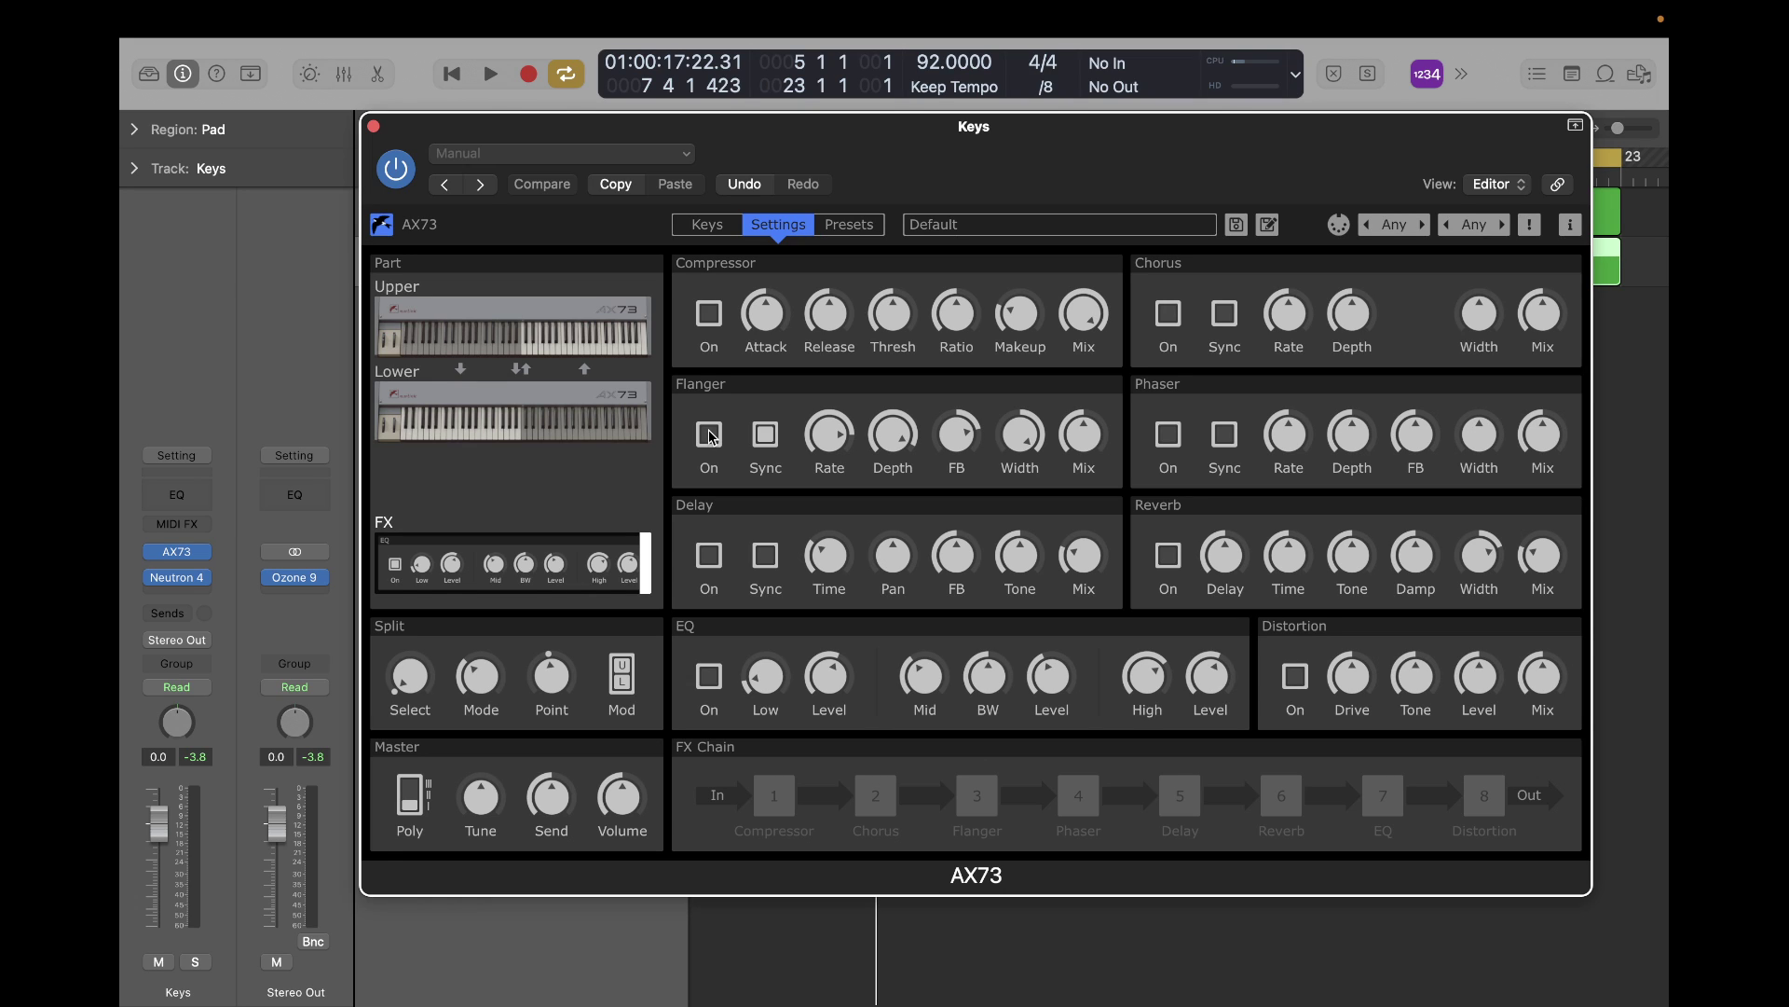
key("space")
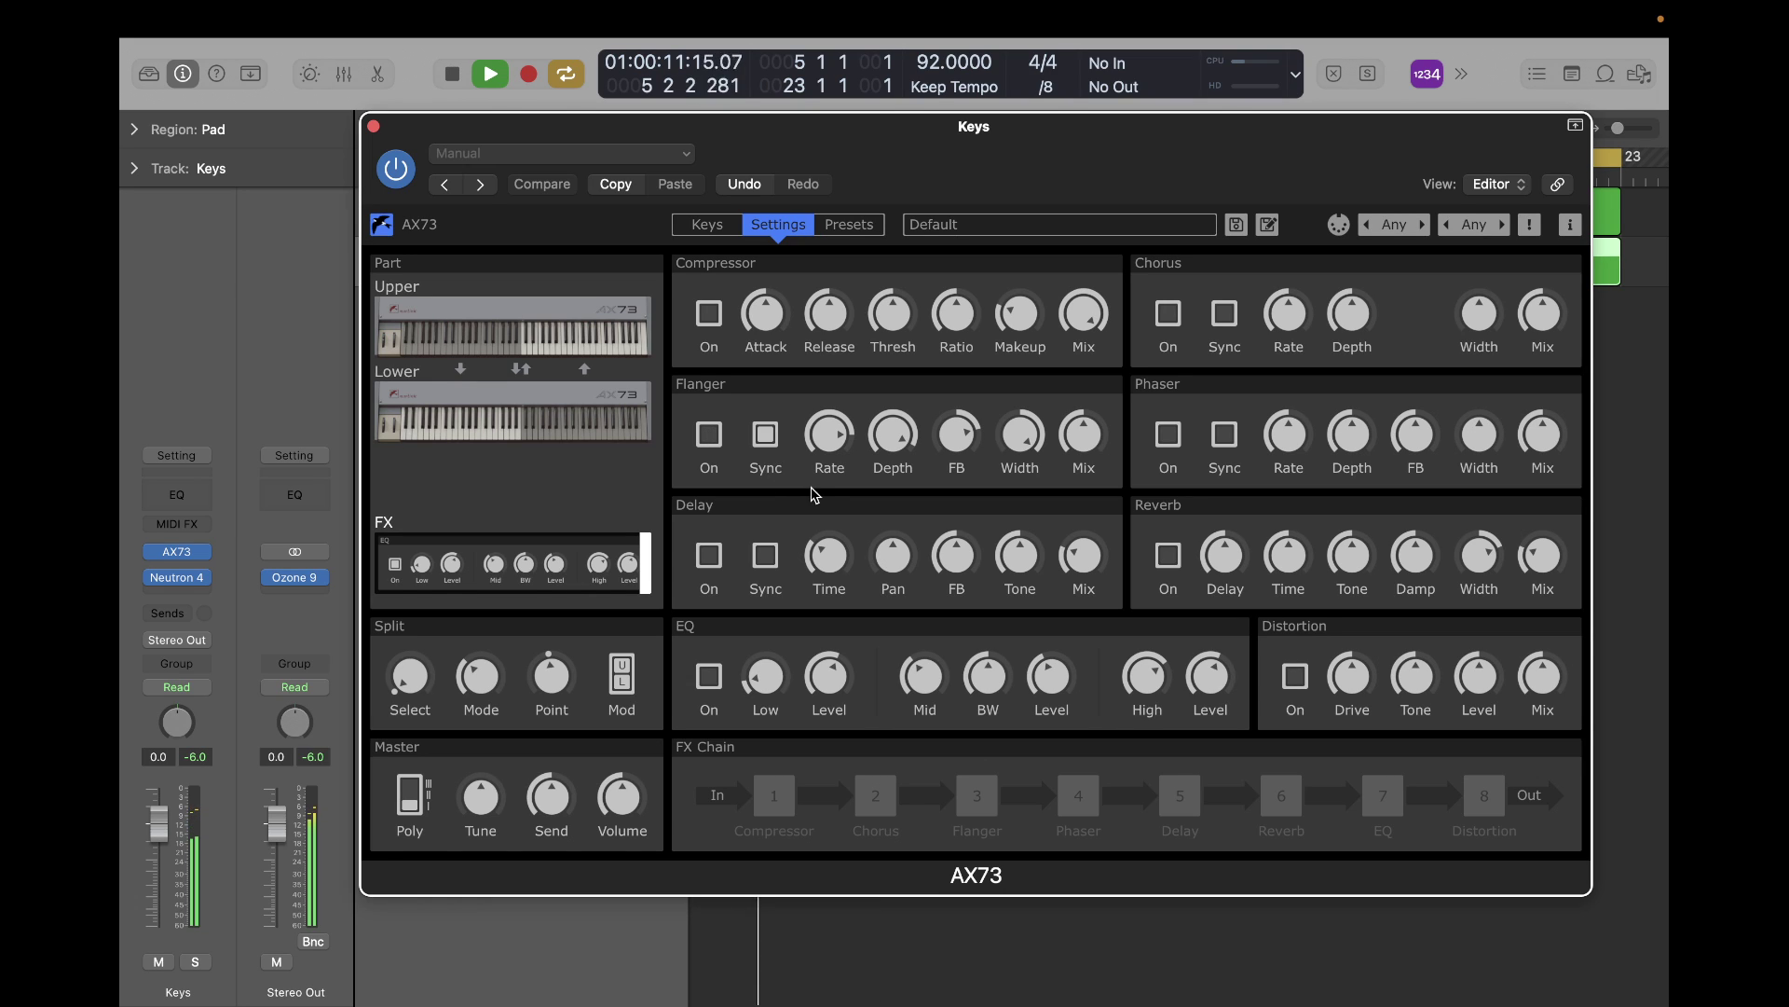
mouse_move(625, 804)
left_mouse_down()
mouse_move(624, 787)
mouse_move(627, 818)
left_mouse_up()
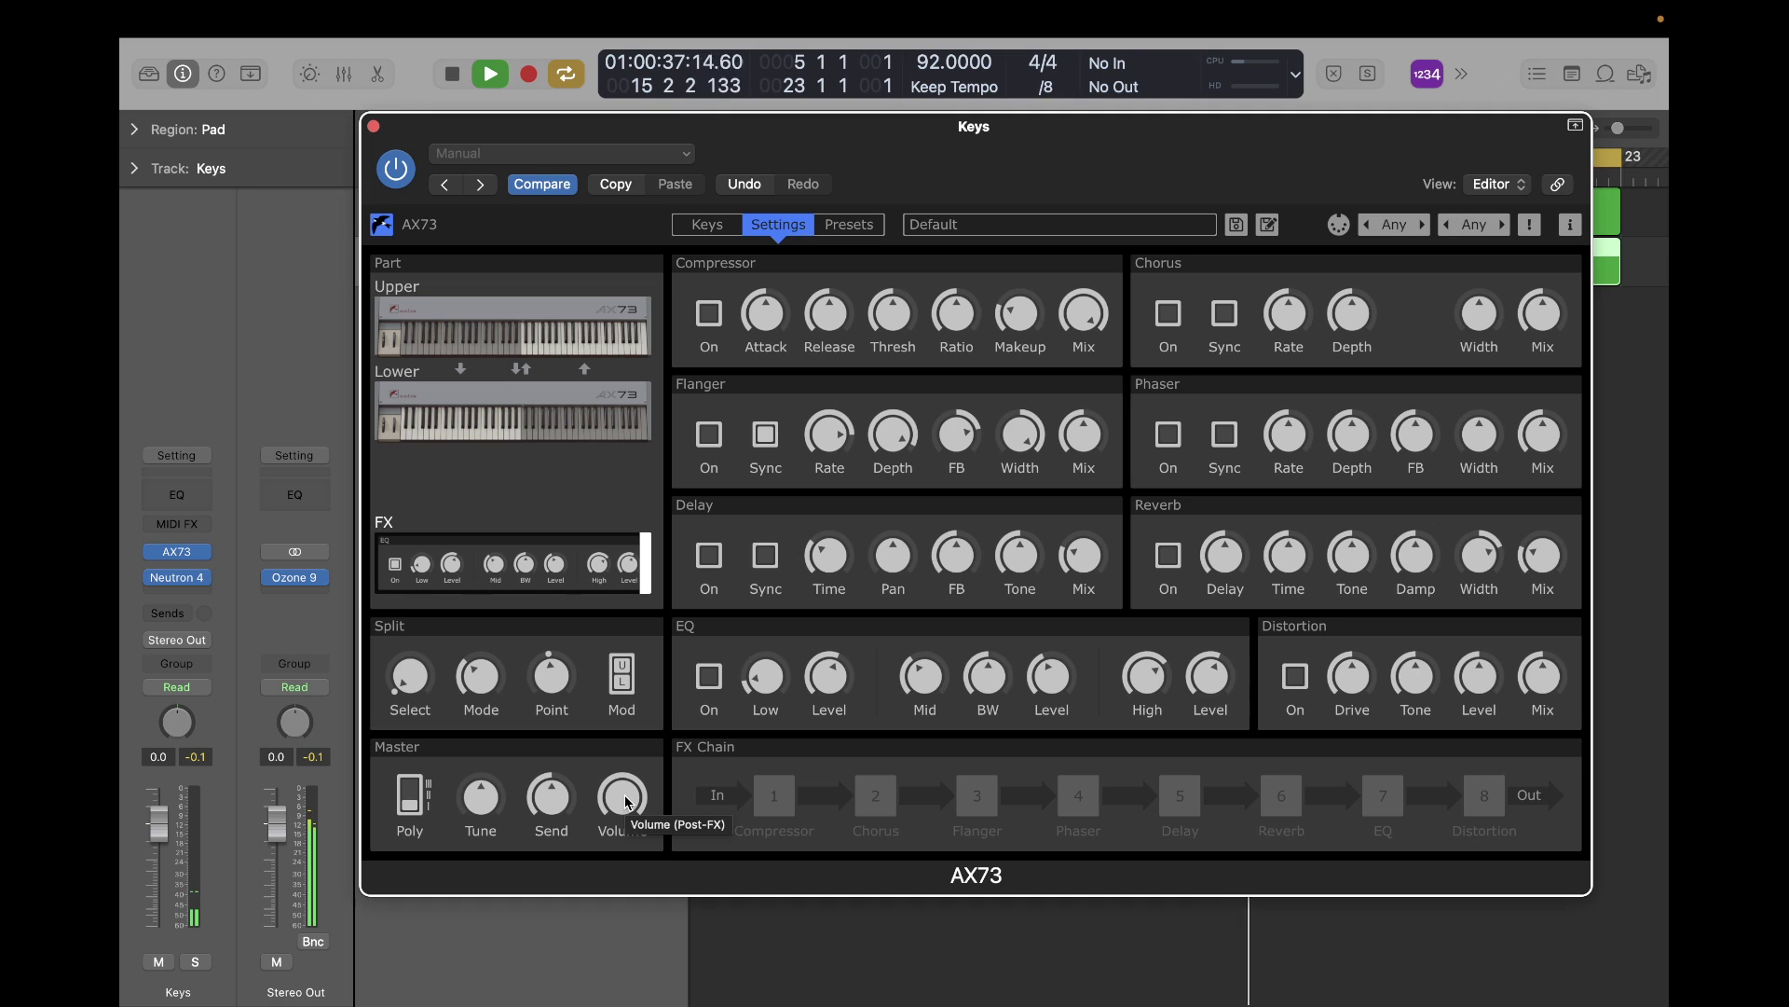
left_click_drag(628, 802, 691, 858)
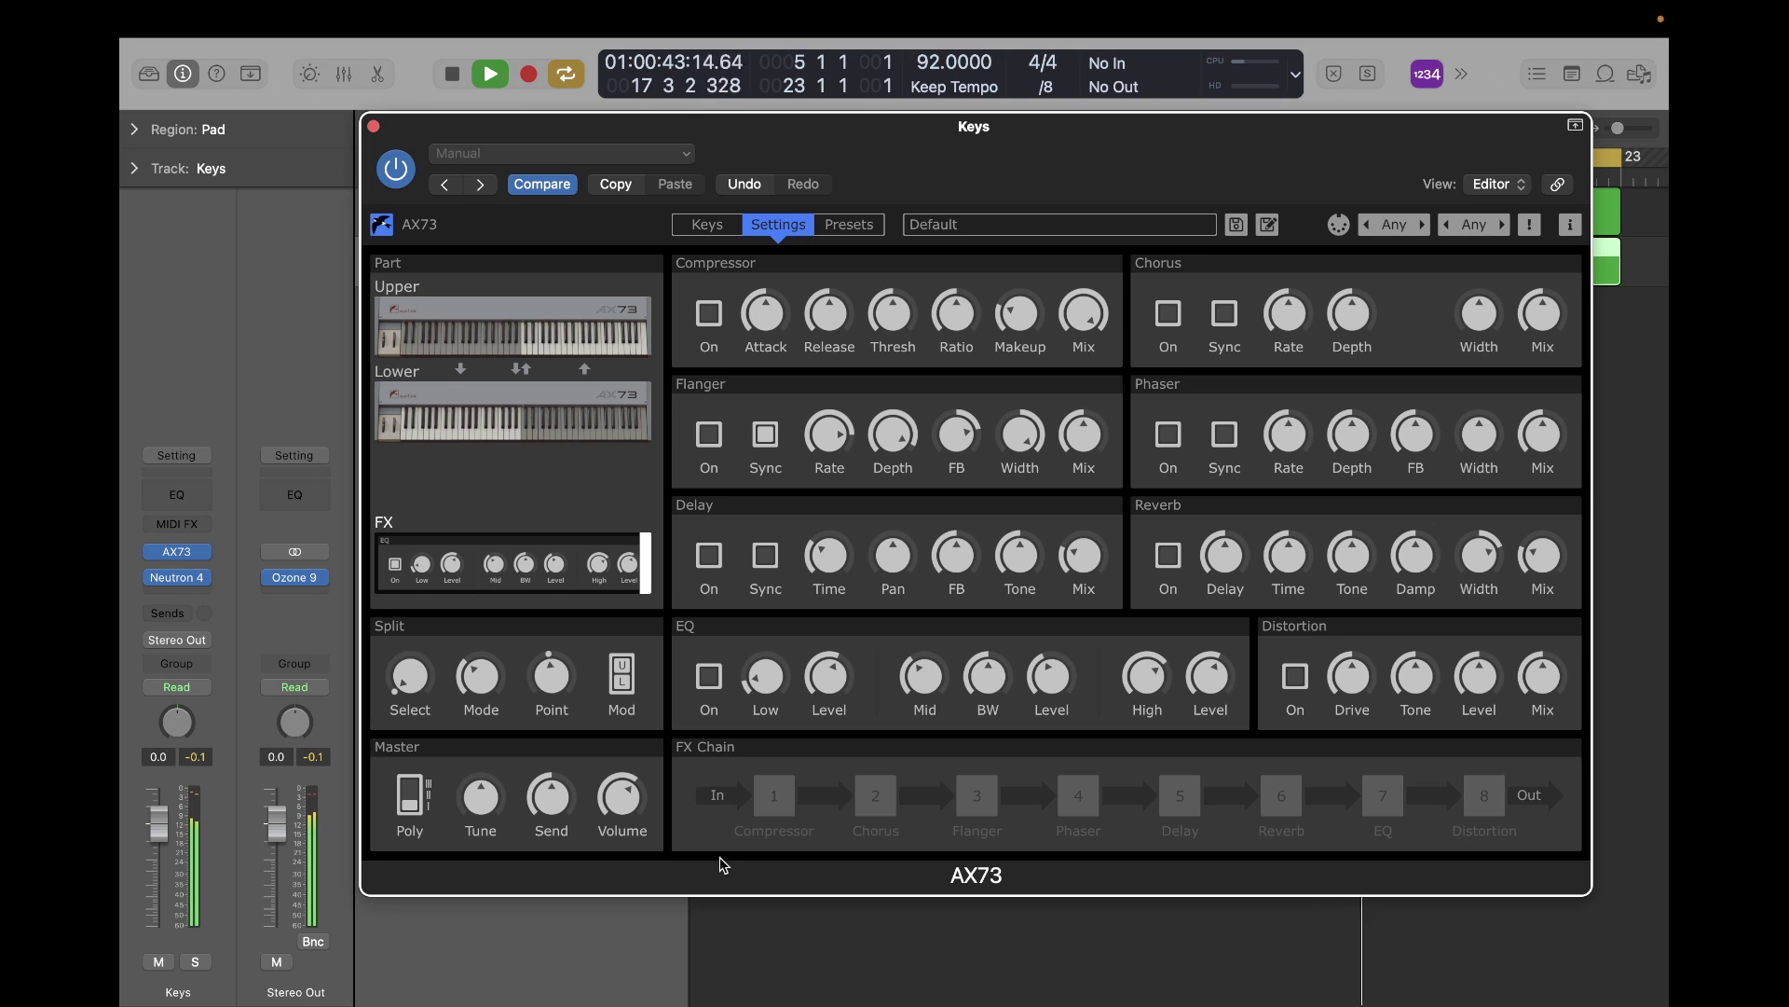
left_click_drag(633, 803, 630, 810)
key("space")
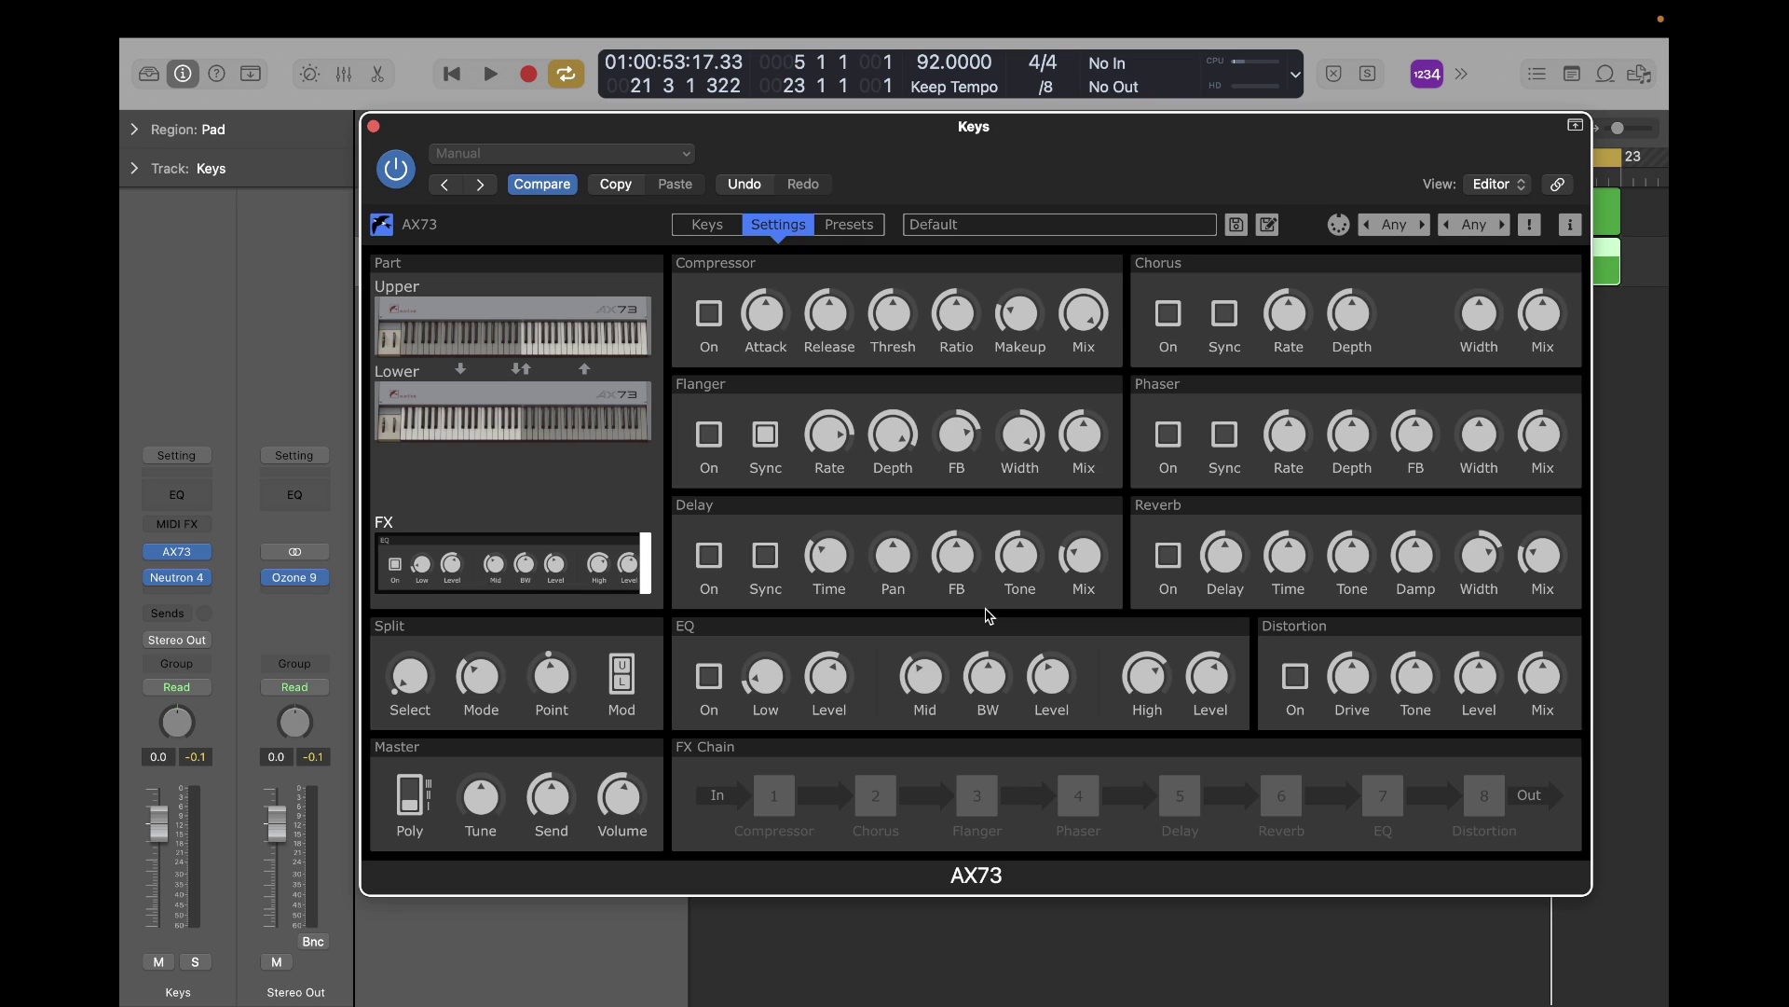
Bypass Neutron 4, test the AX73 master Volume at +22.7 during playback, and restore both the volume and Neutron 4.
left_click(153, 578)
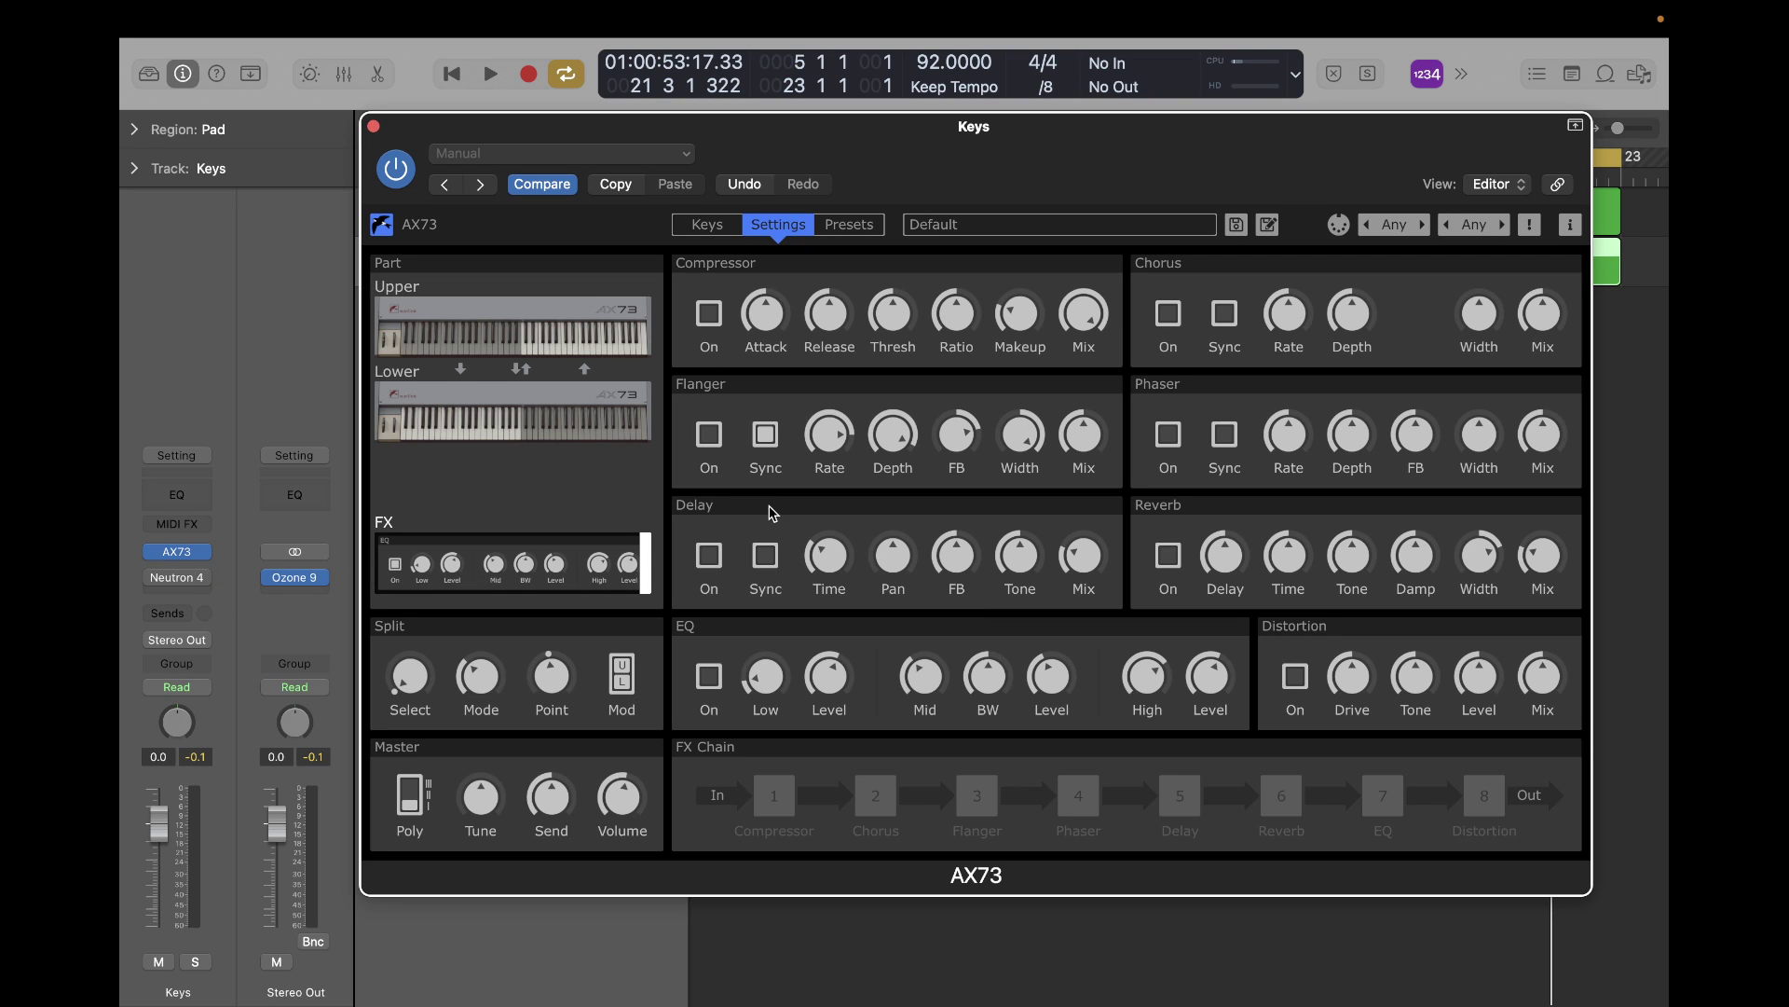
key("space")
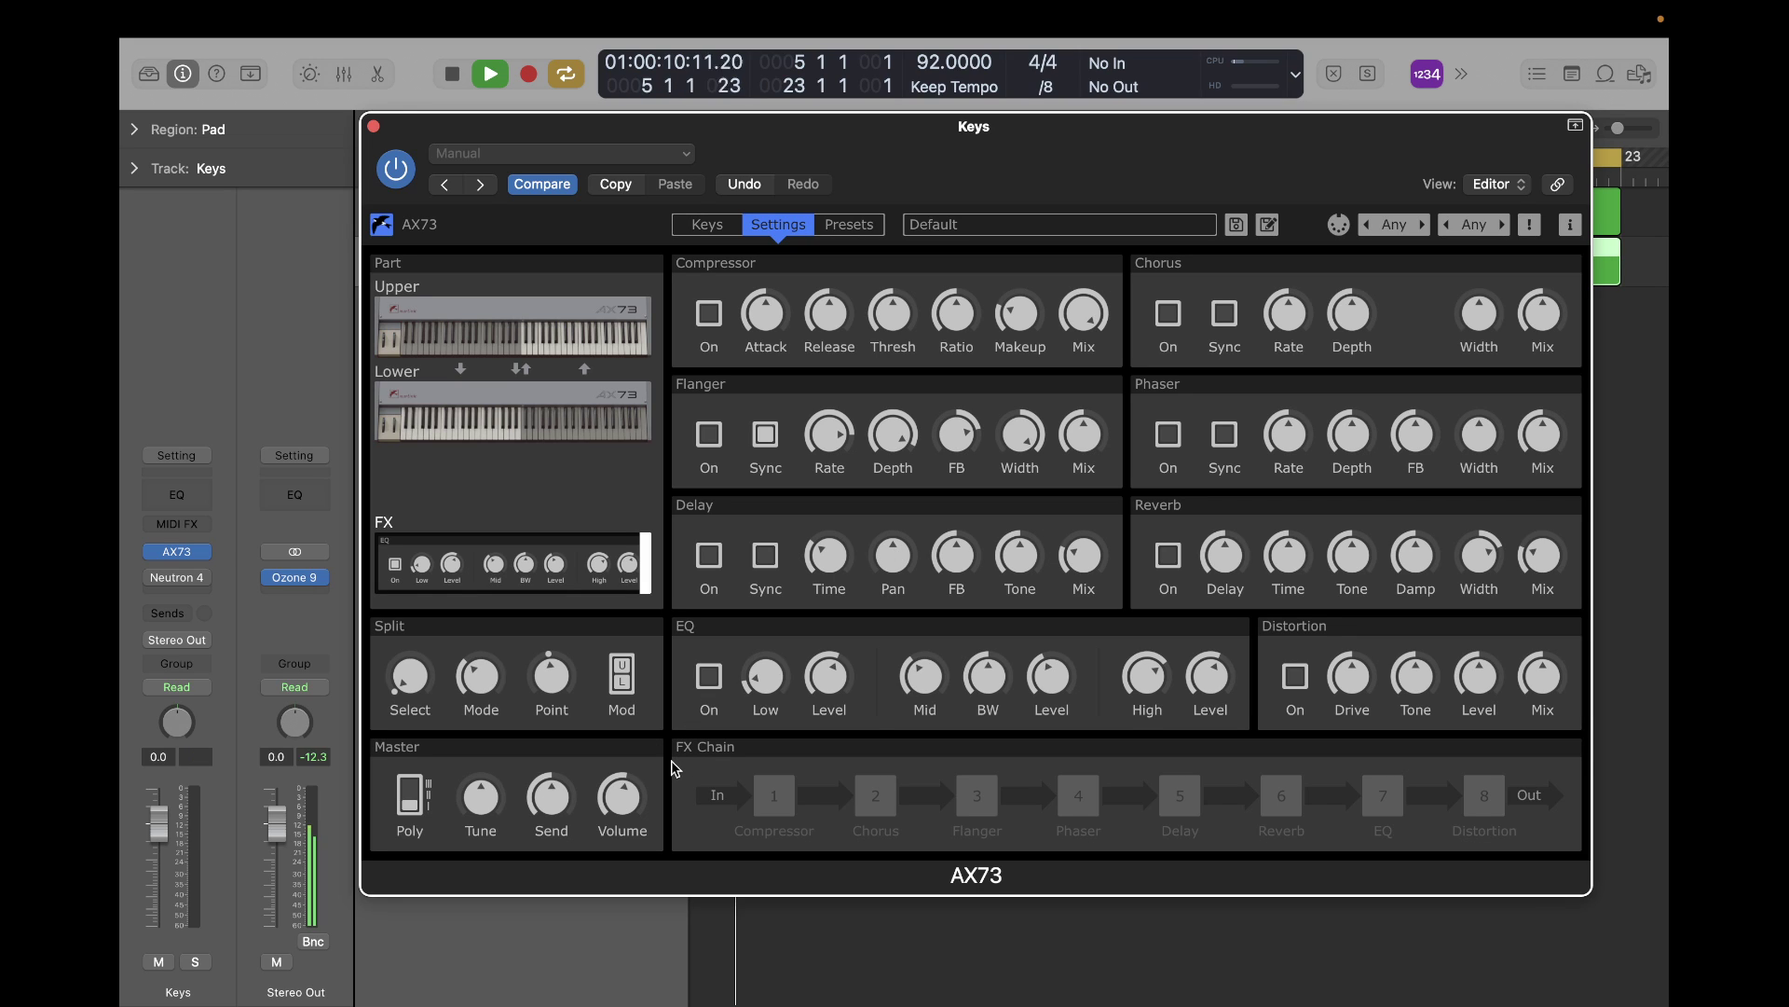
mouse_move(620, 762)
left_click_drag(620, 762, 619, 731)
key("space")
key("space")
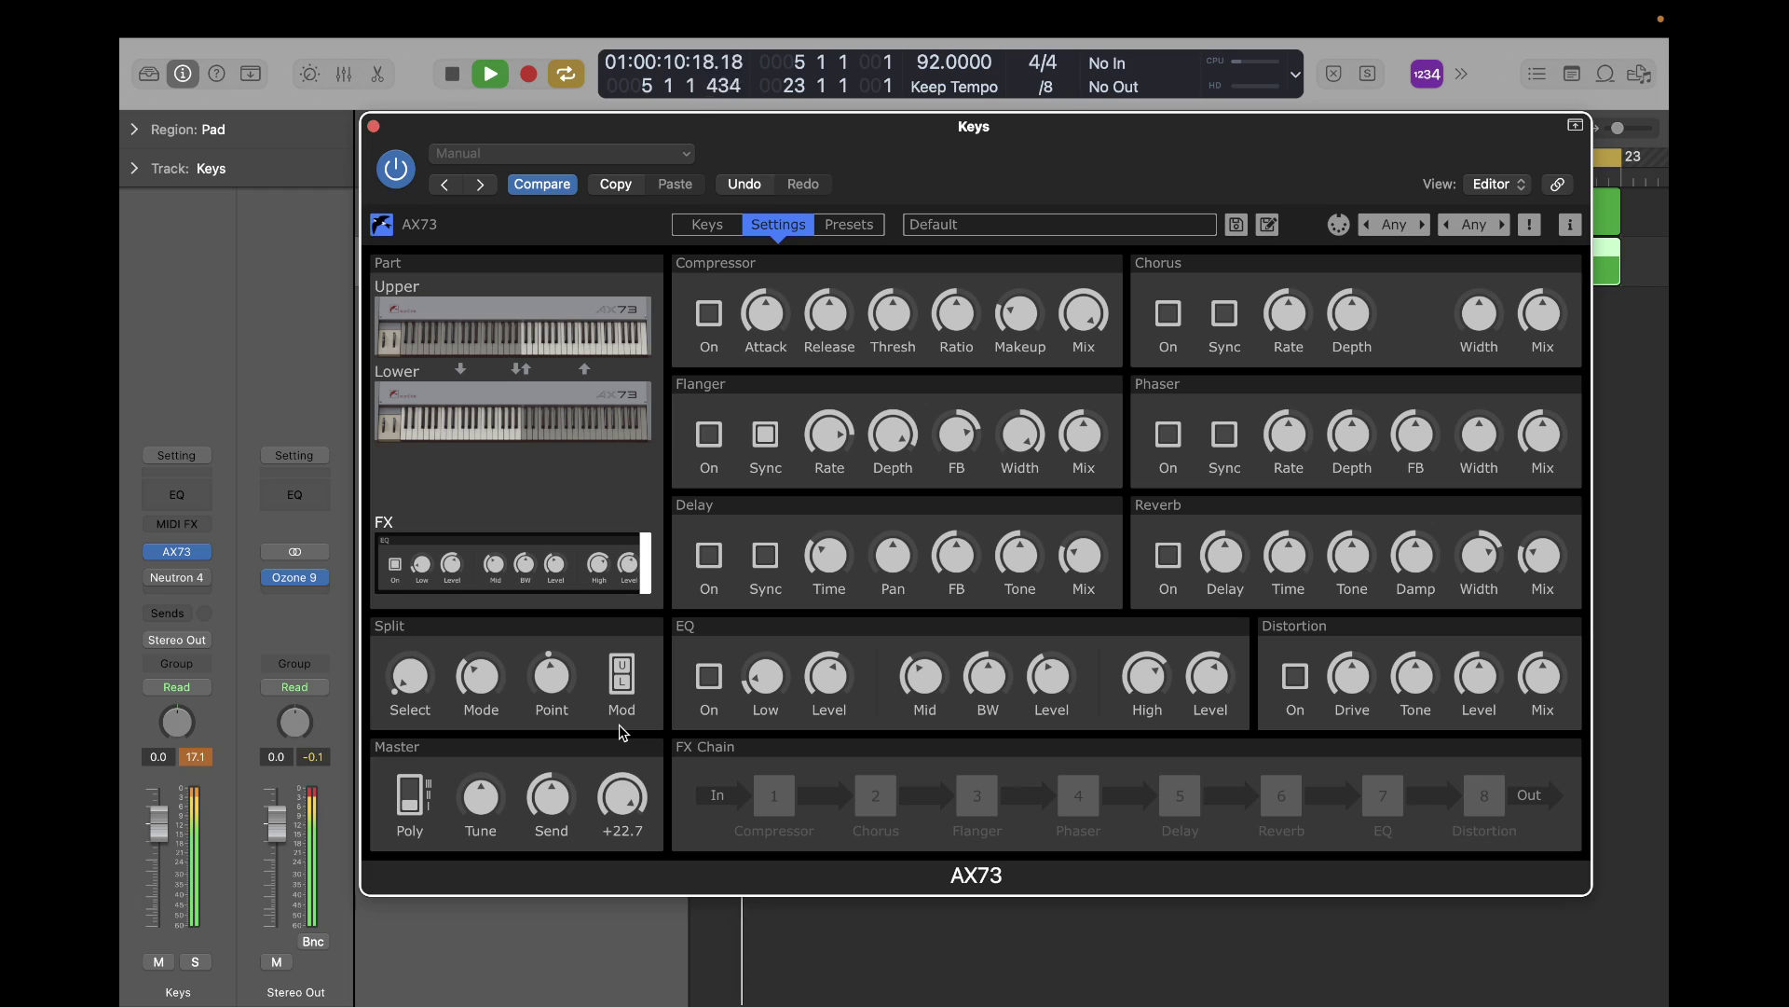
key("space")
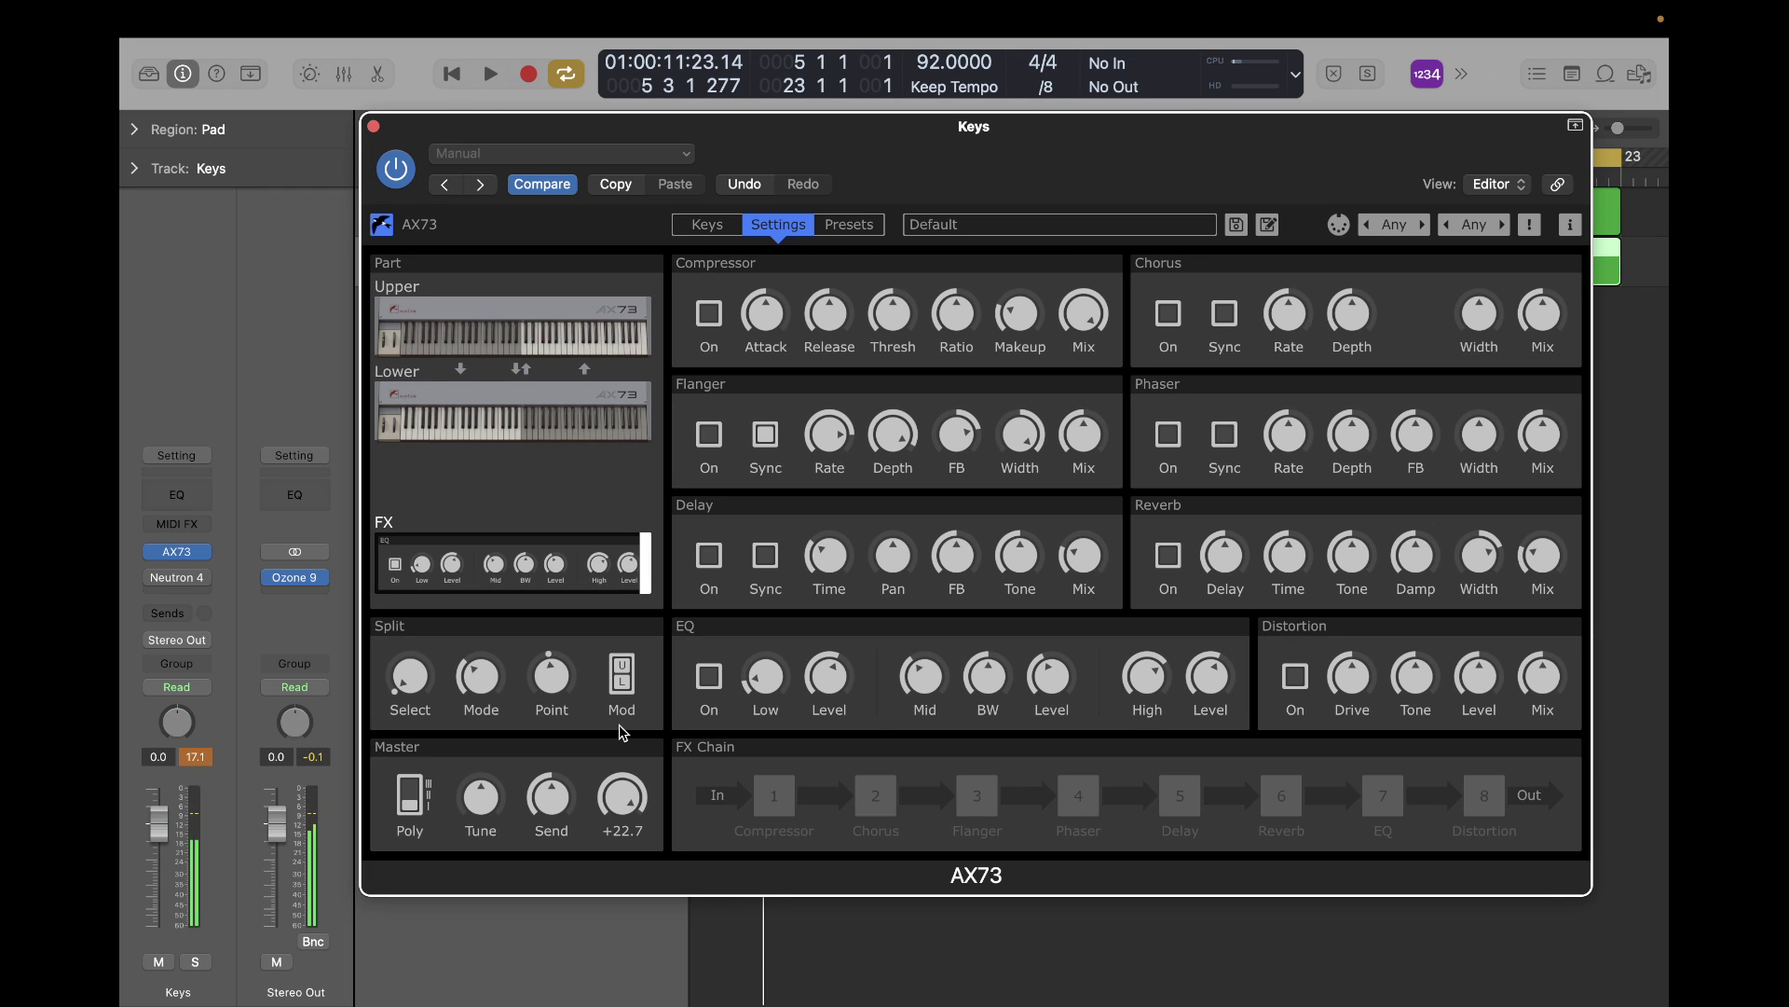
left_click_drag(621, 775, 622, 811)
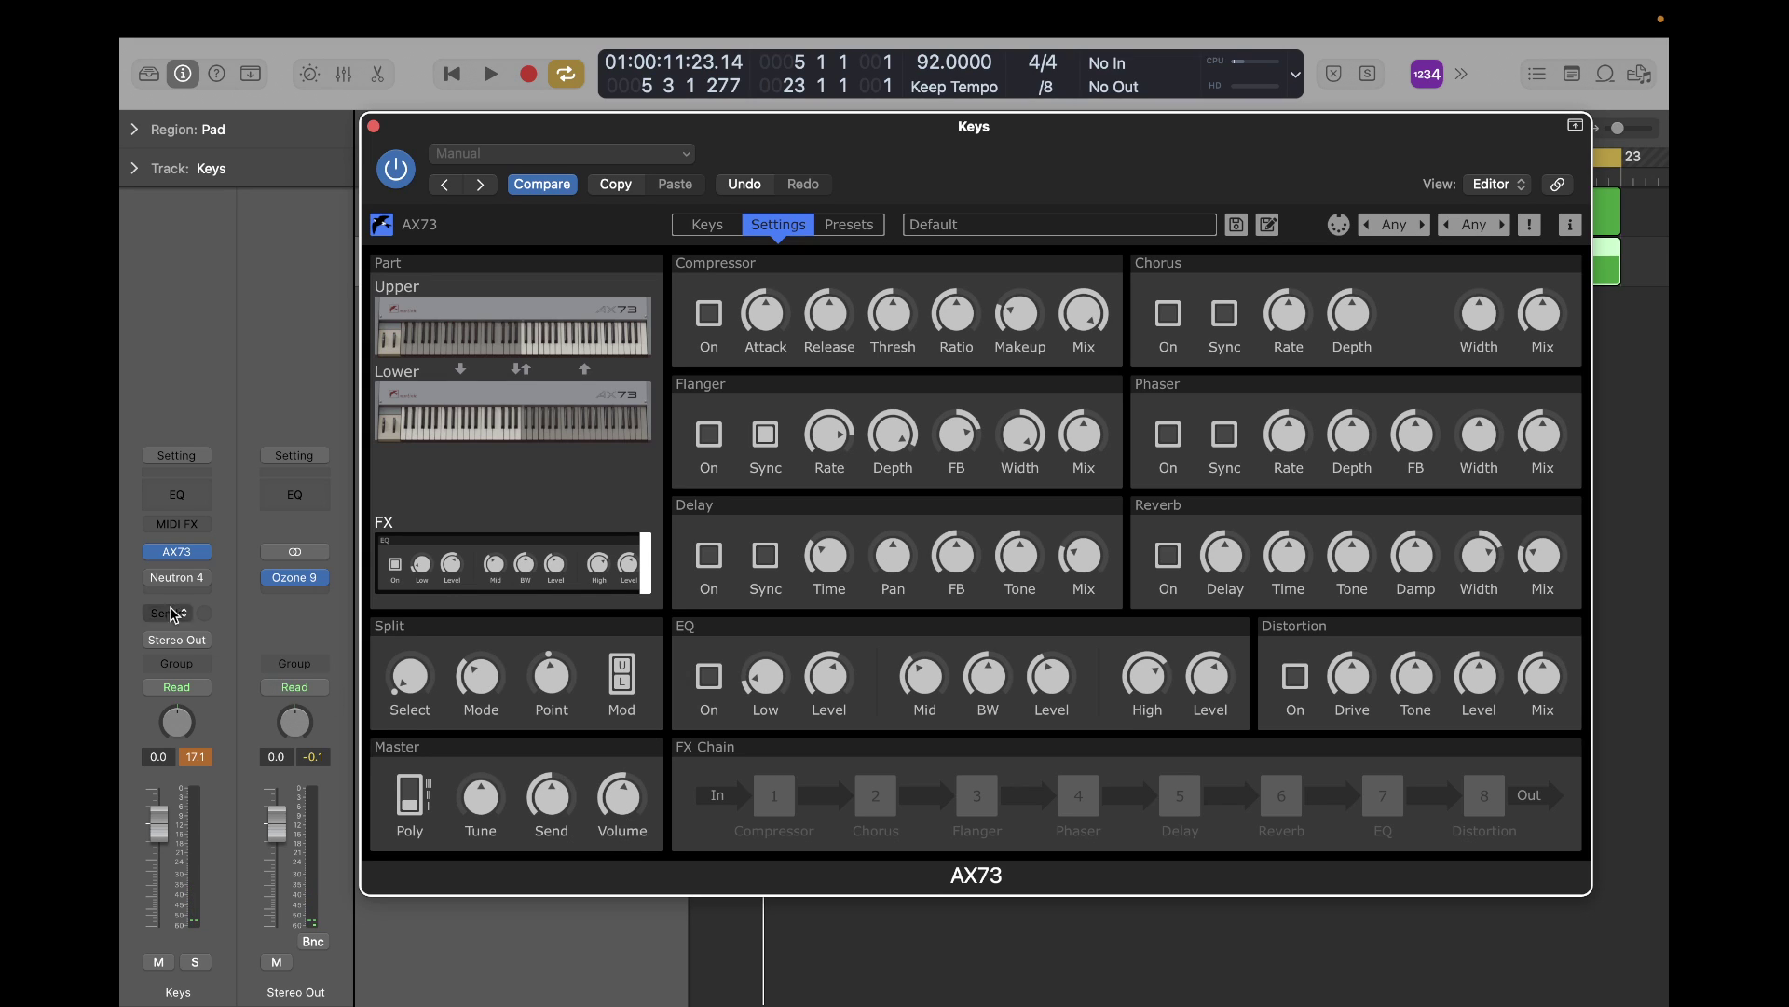
left_click(152, 578)
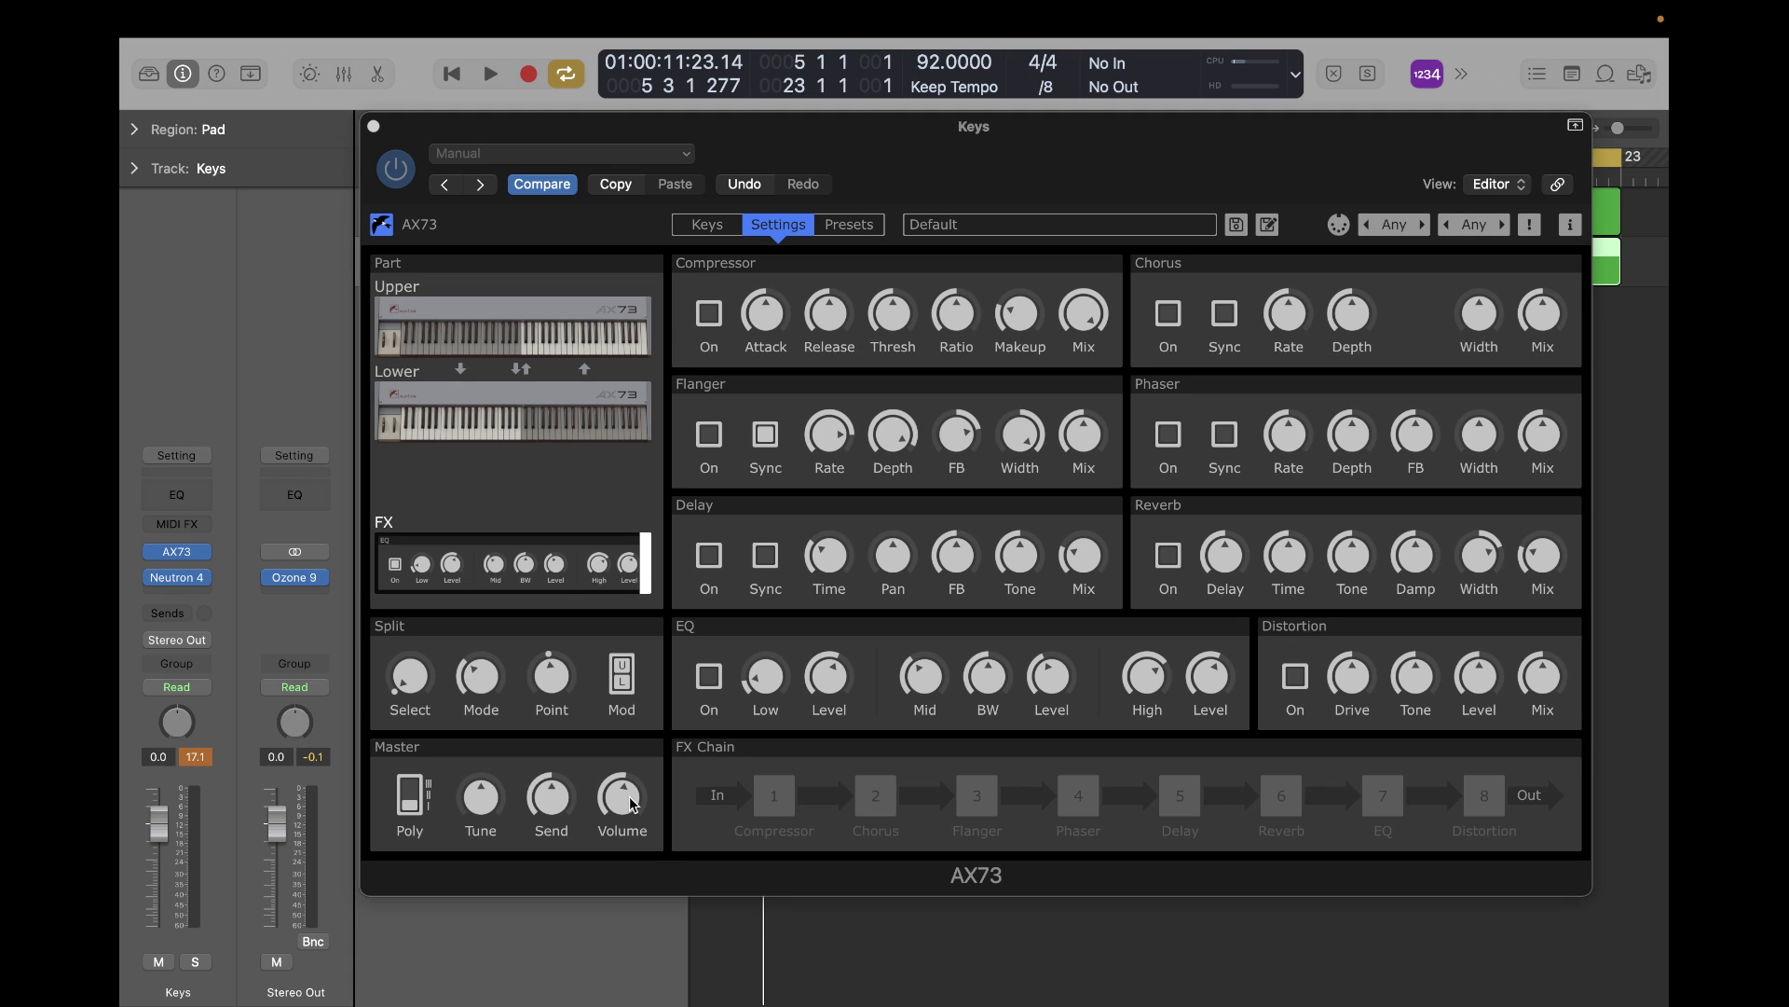
Close the synth window and listen to the Pad and Keys tracks together.
left_click(373, 126)
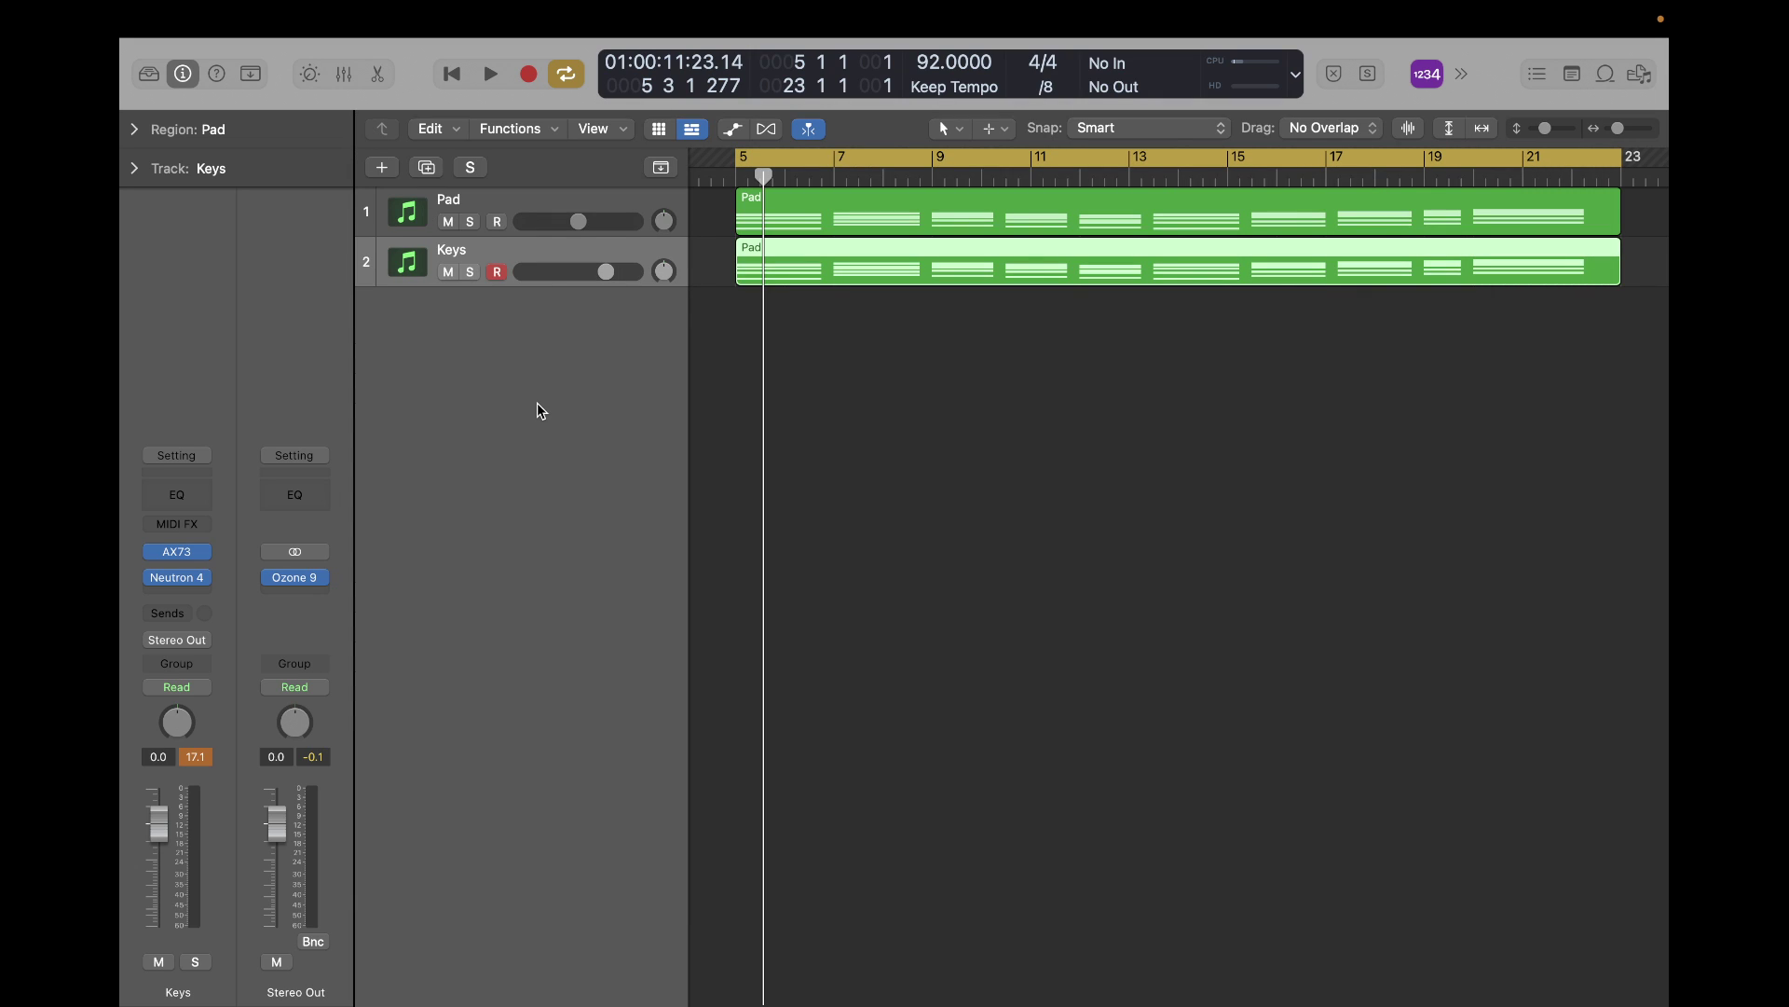
key("space")
key("space")
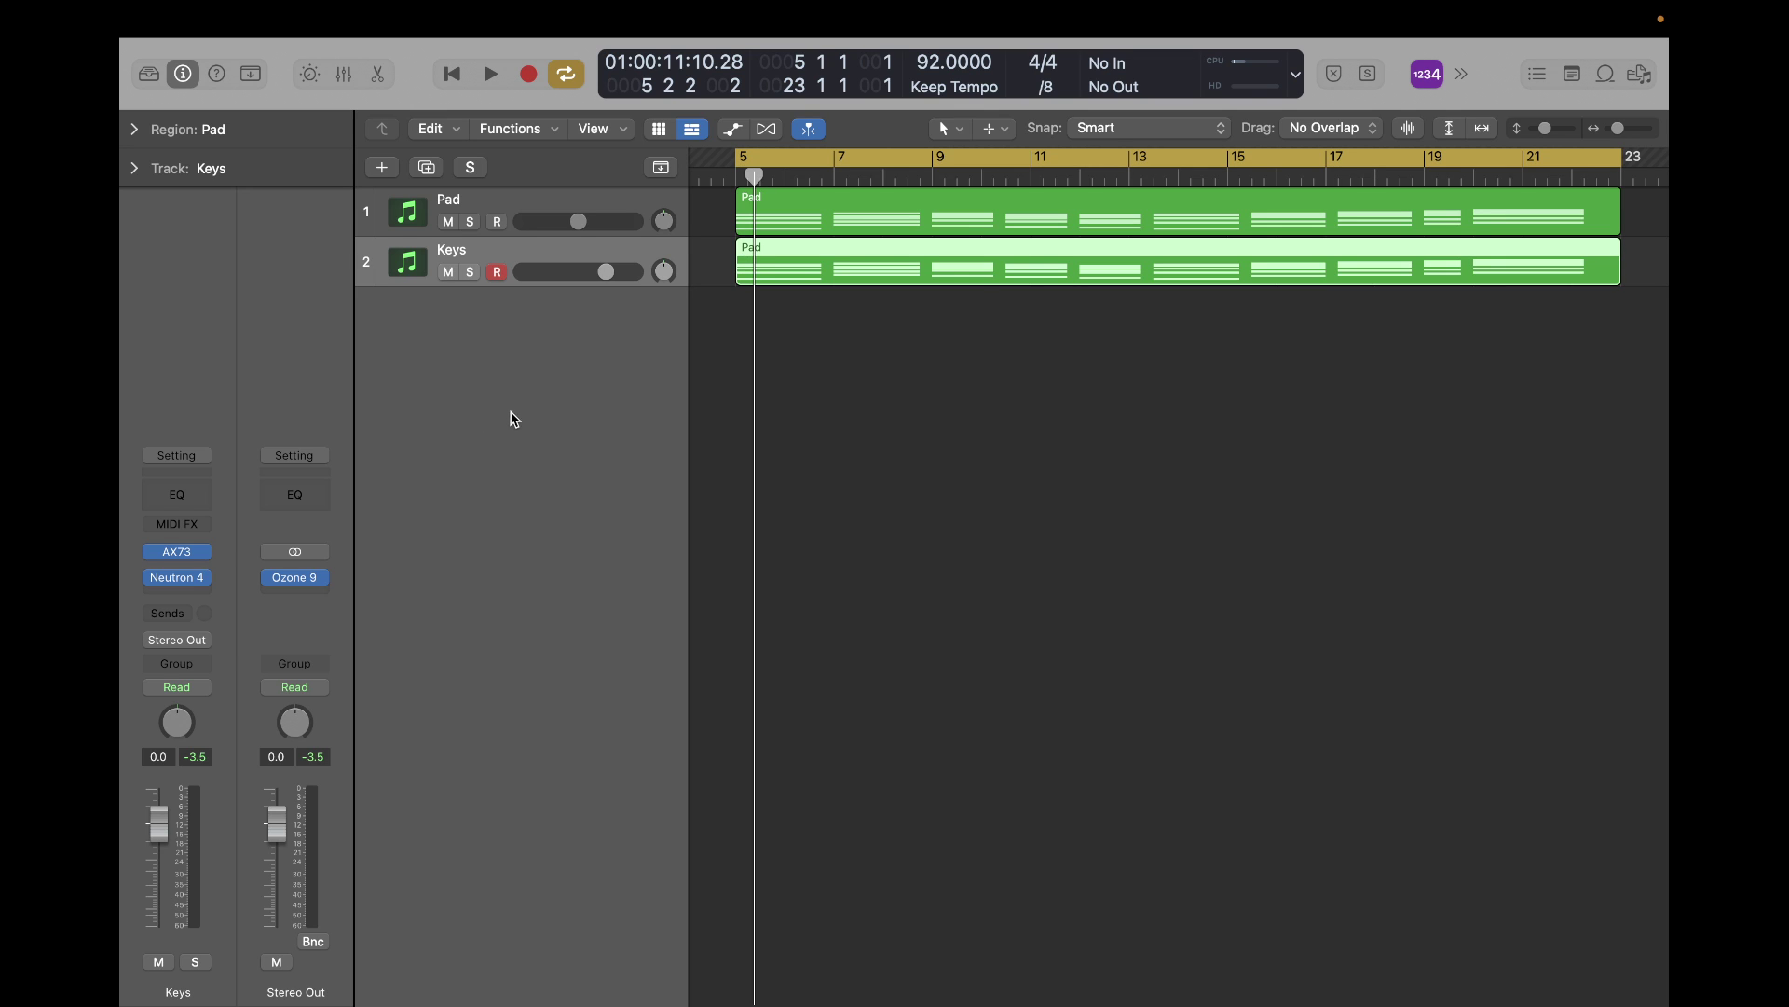
Solo the Keys track, insert a stereo Black Box Analog Design HG-2 before Neutron 4, and open its editor.
left_click(472, 273)
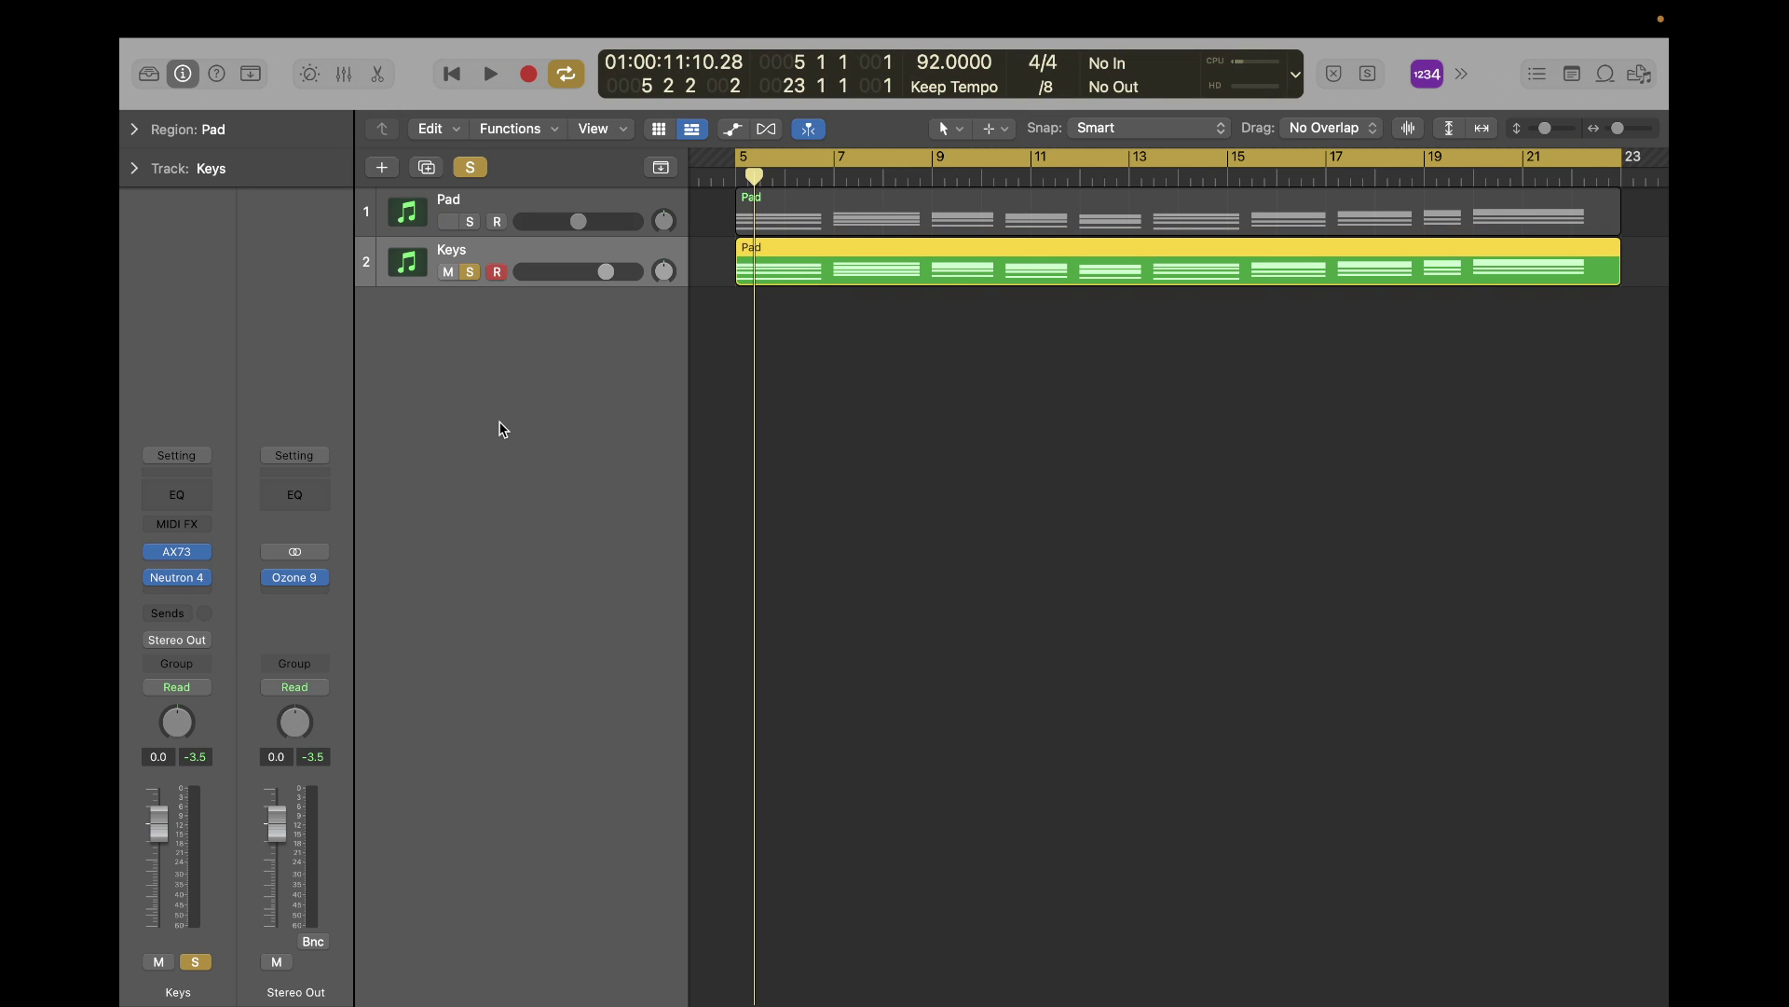
left_click(191, 575)
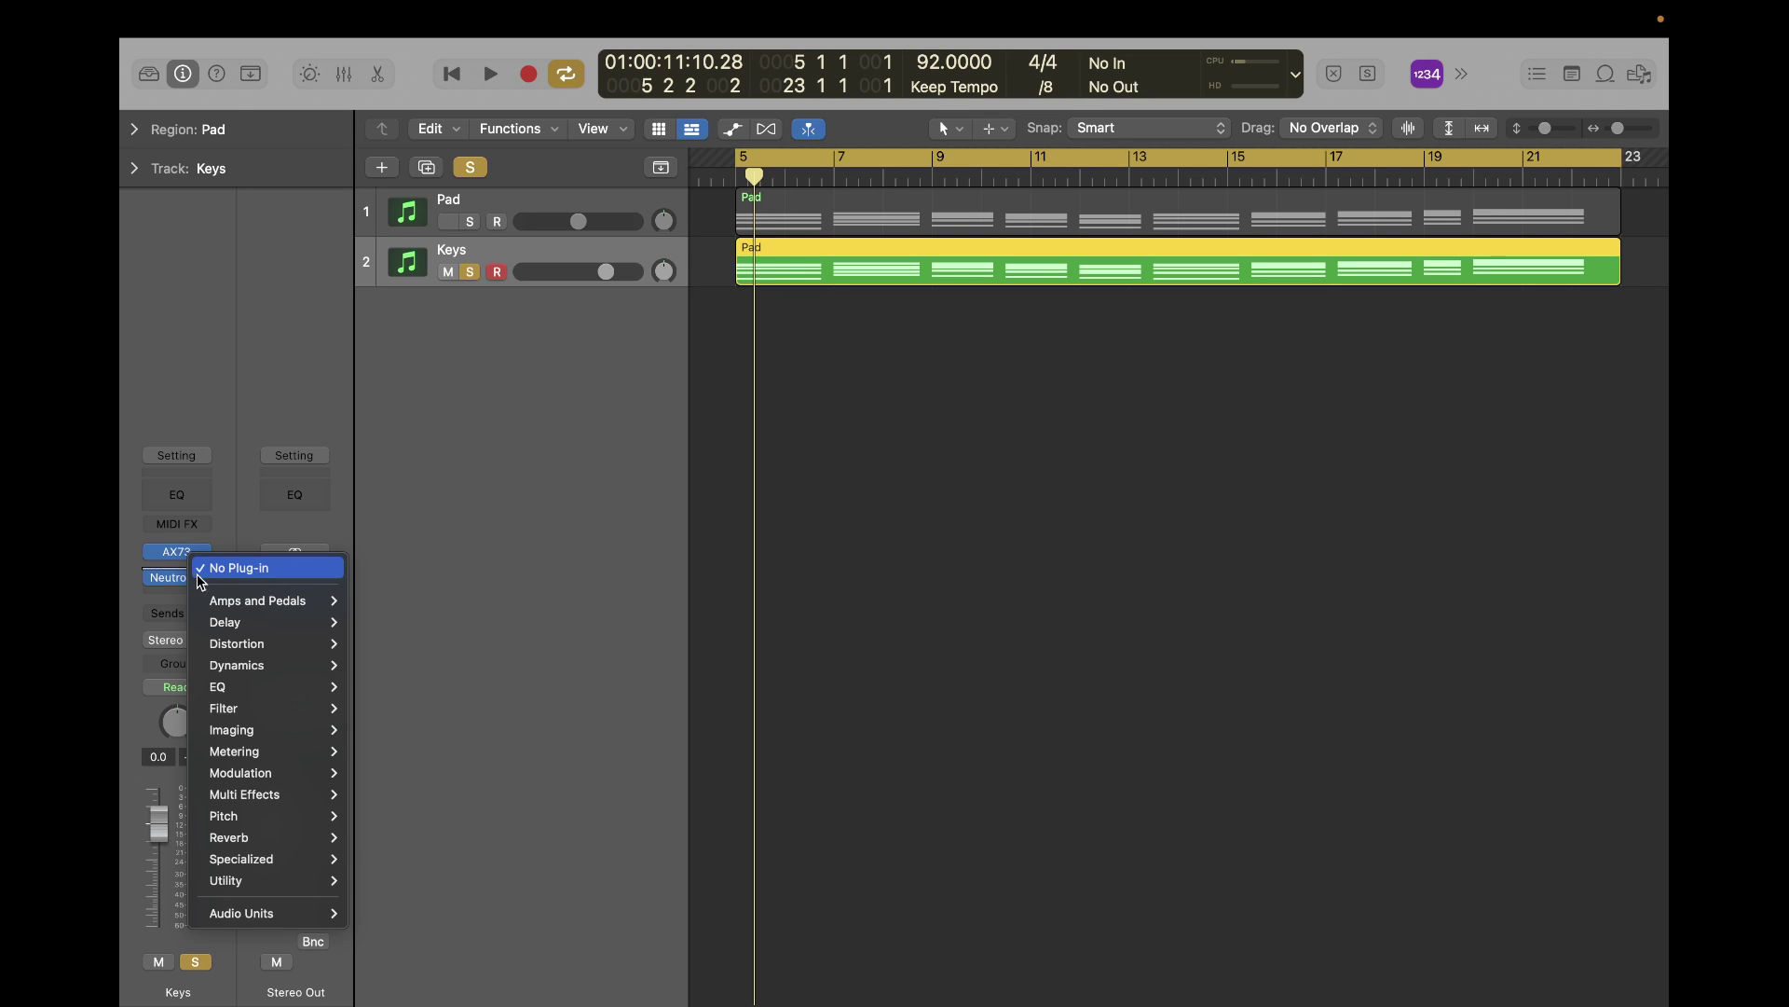
mouse_move(271, 919)
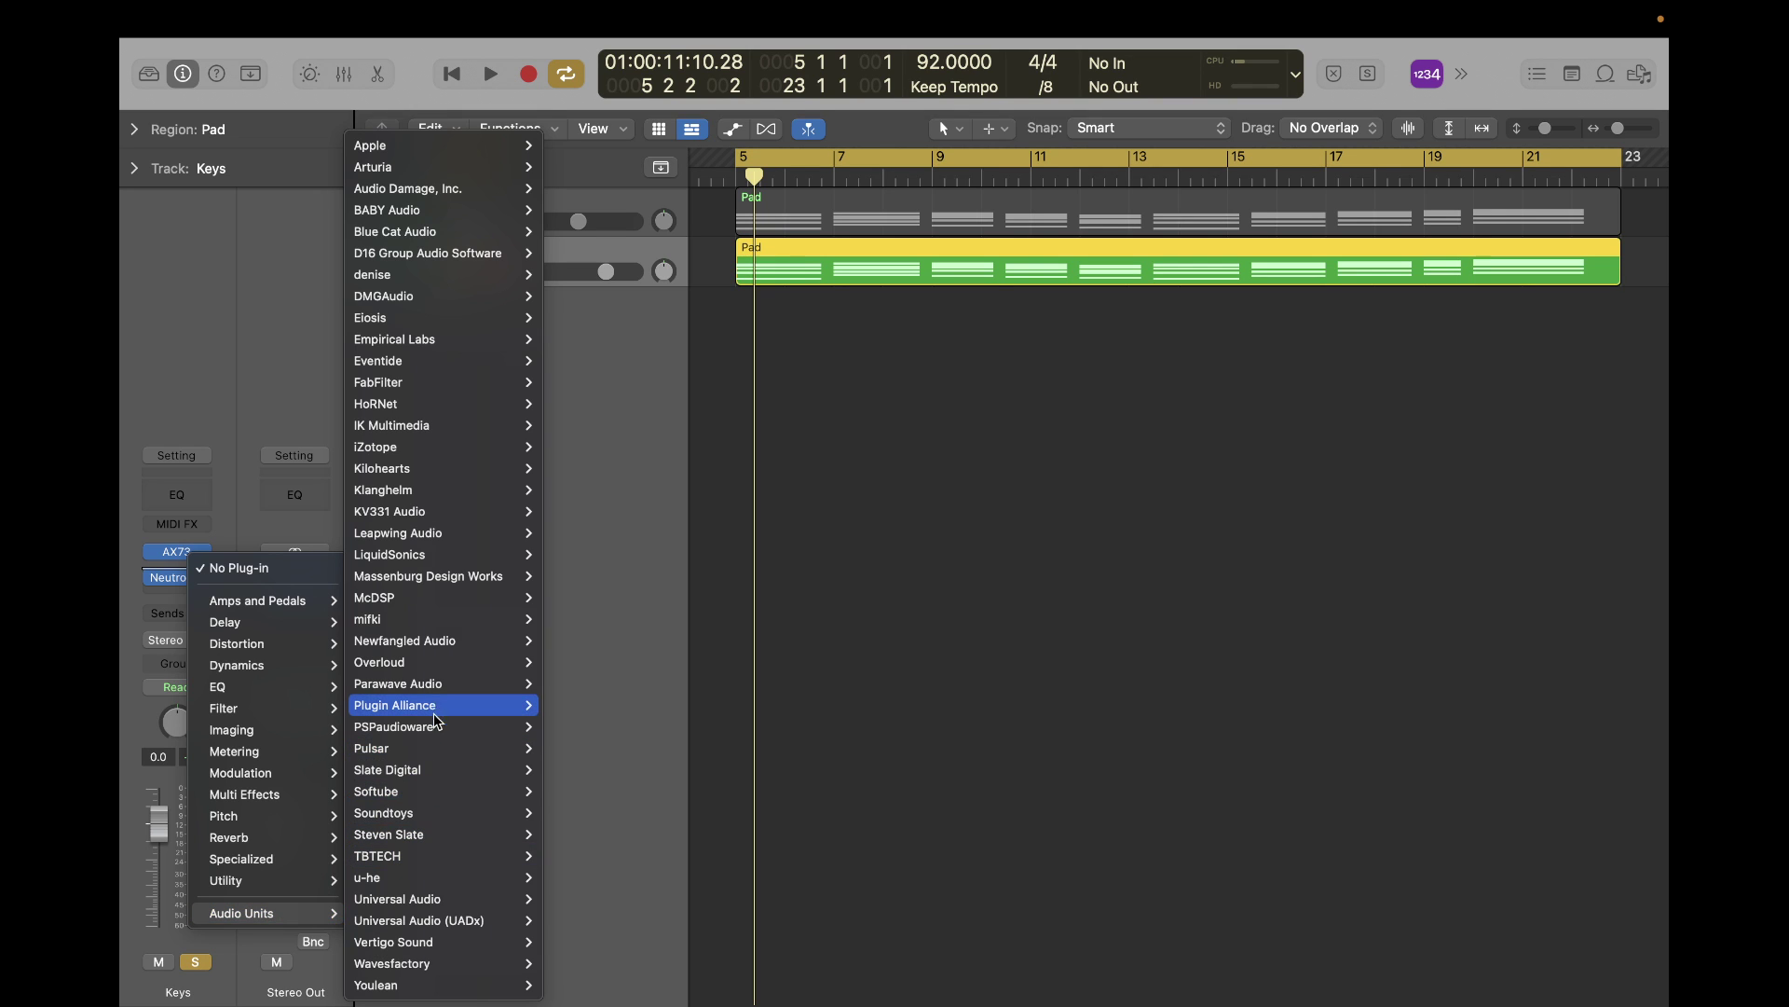
mouse_move(451, 704)
mouse_move(678, 265)
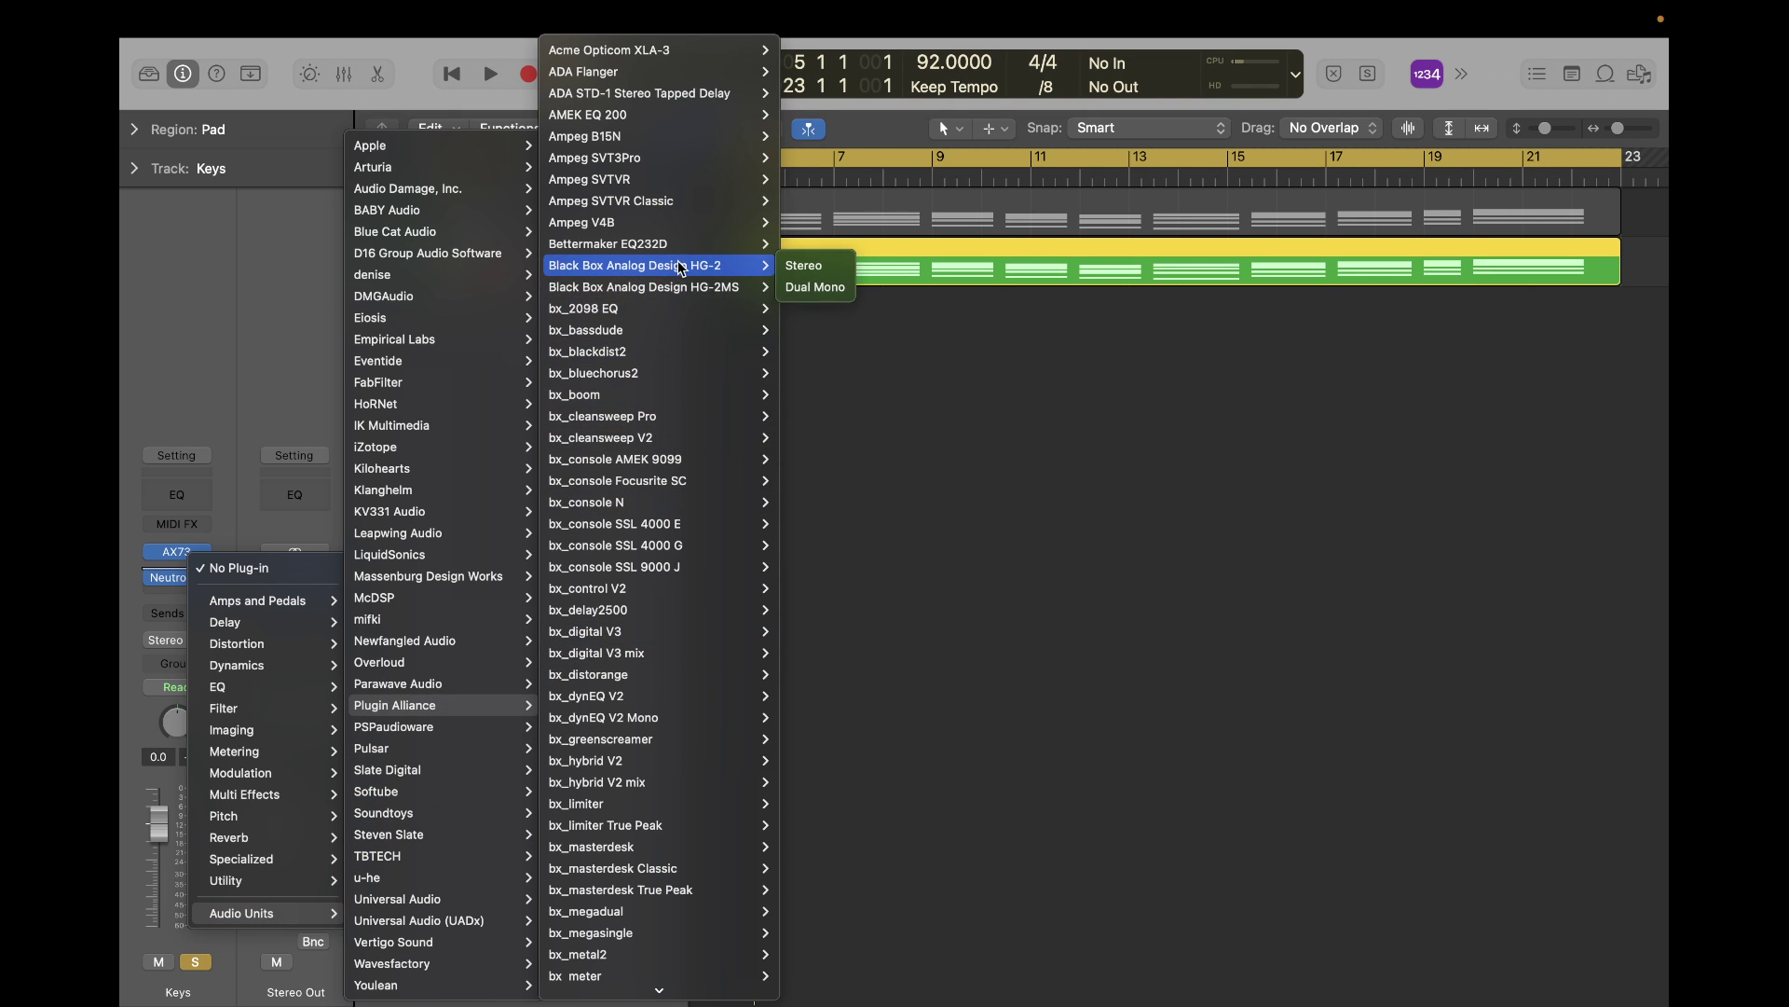
left_click(819, 266)
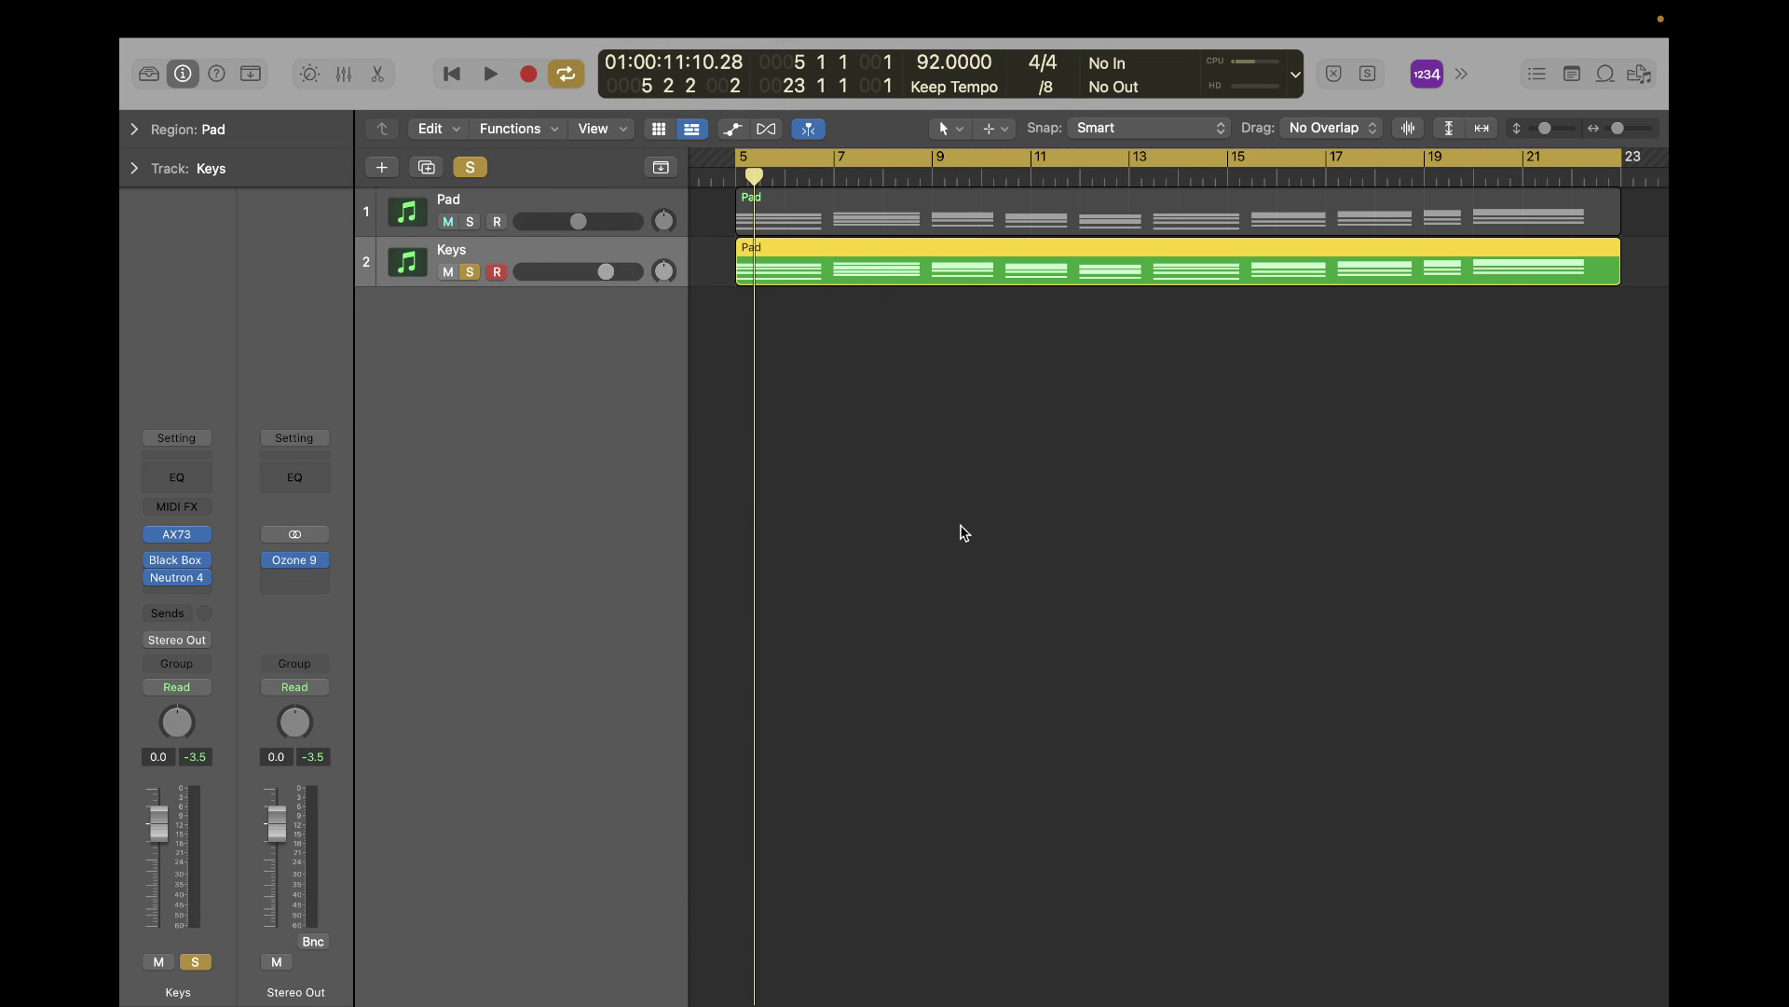
left_click(175, 560)
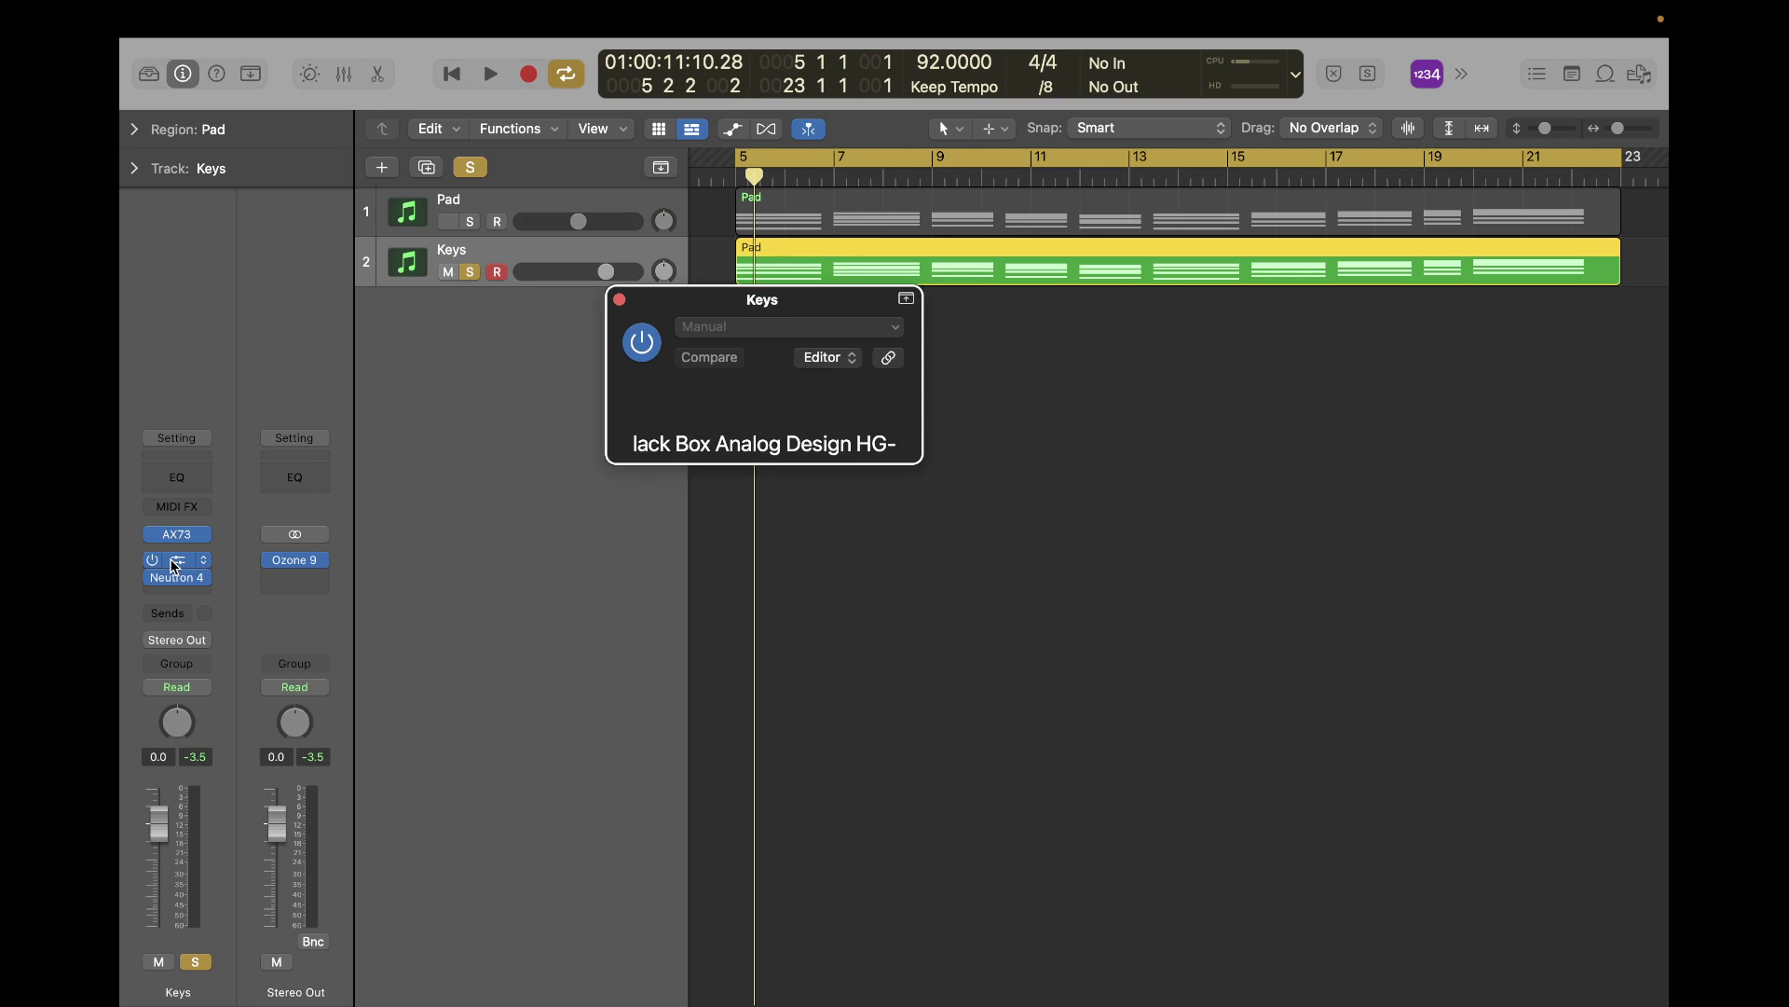
left_click_drag(1187, 299, 1005, 313)
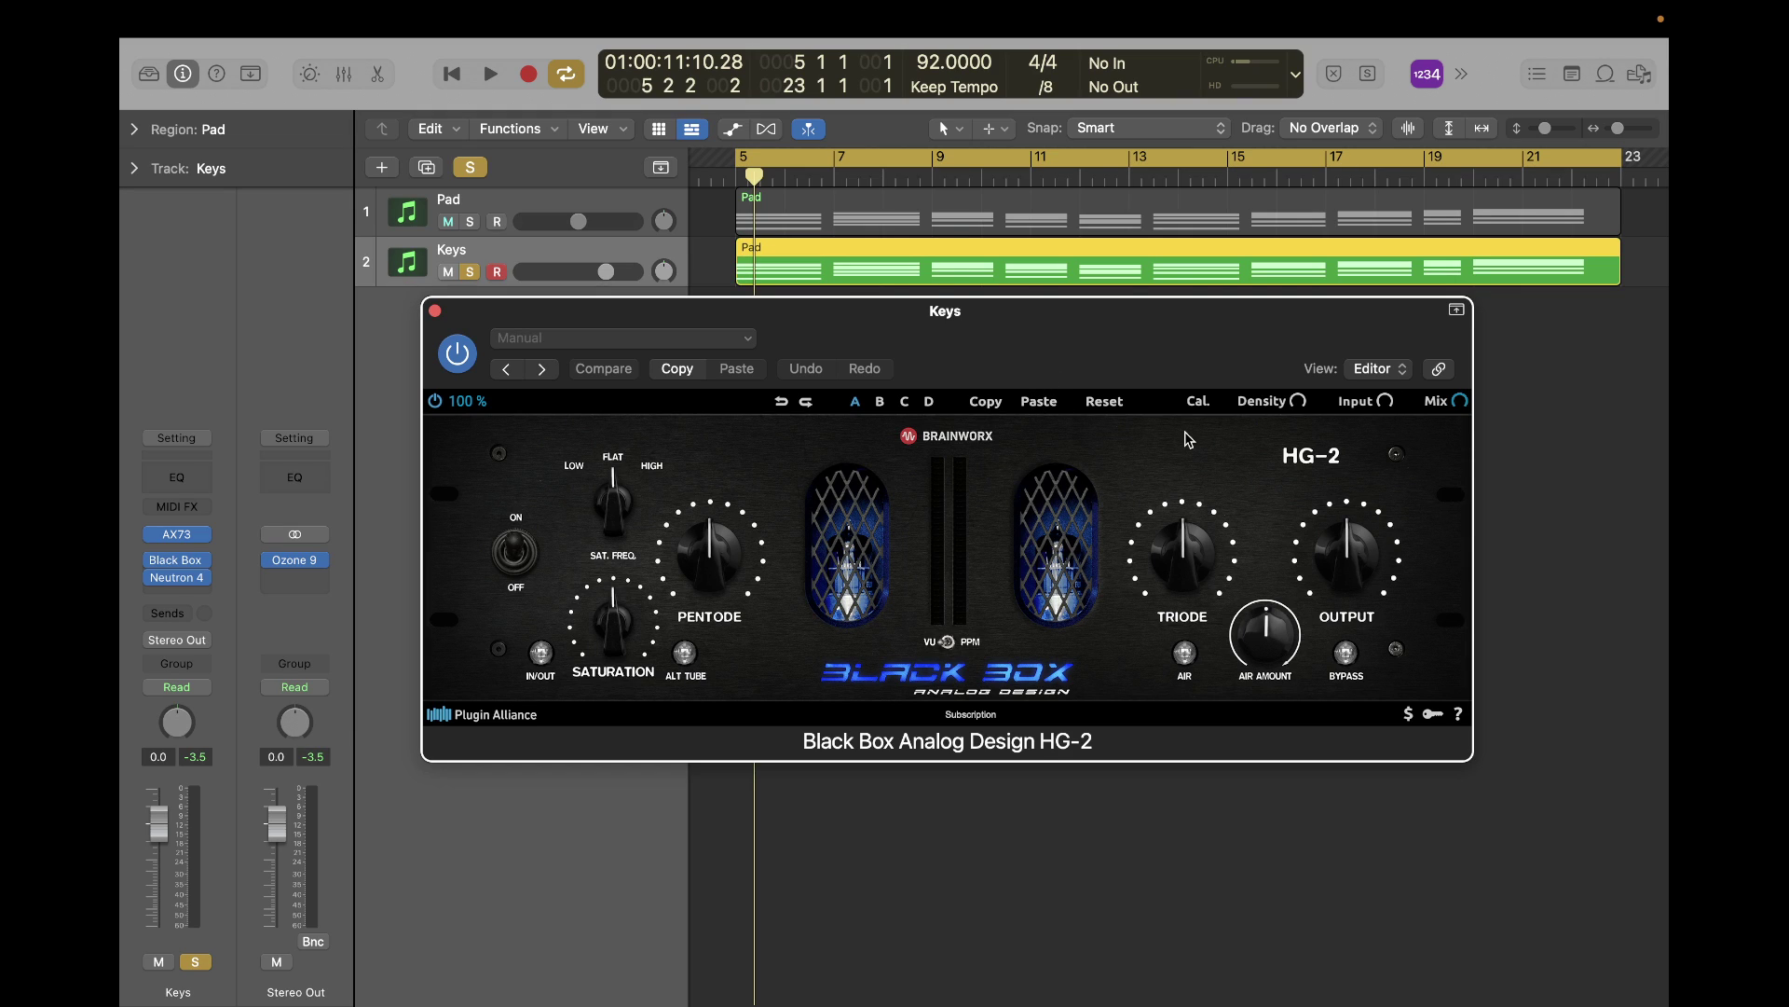
Play the soloed Keys track and compare its sound with the HG-2 bypassed and active.
key("space")
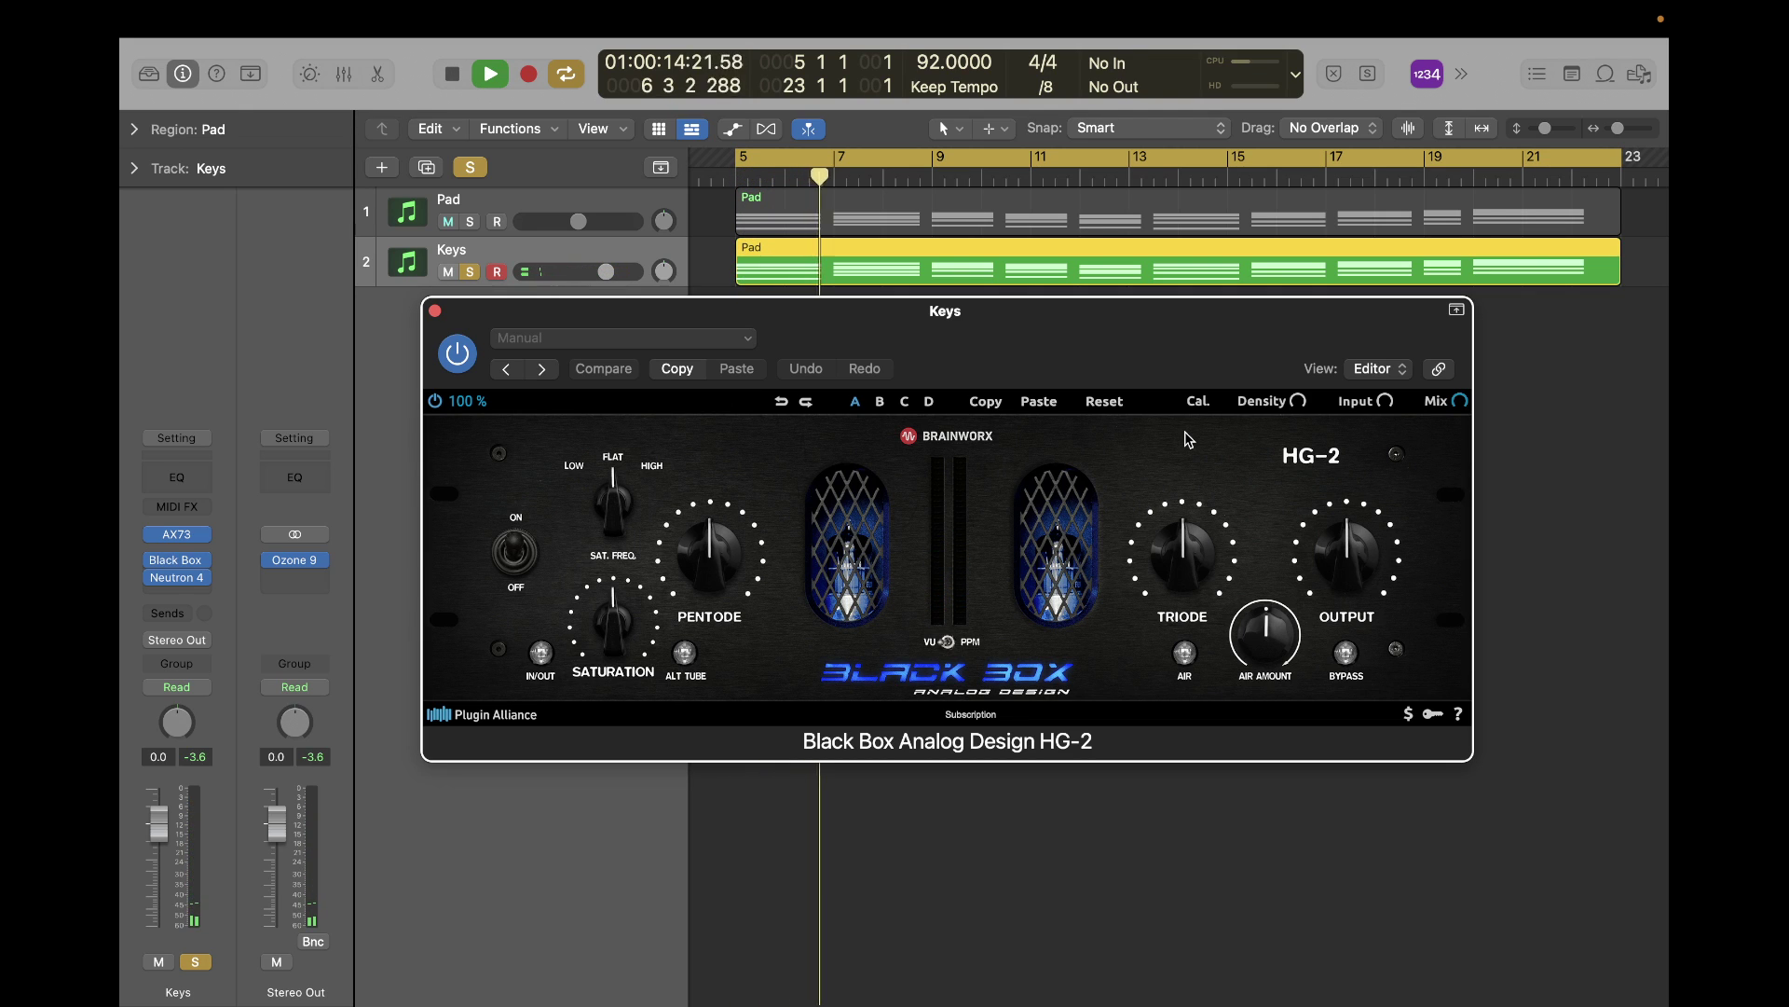
left_click(437, 401)
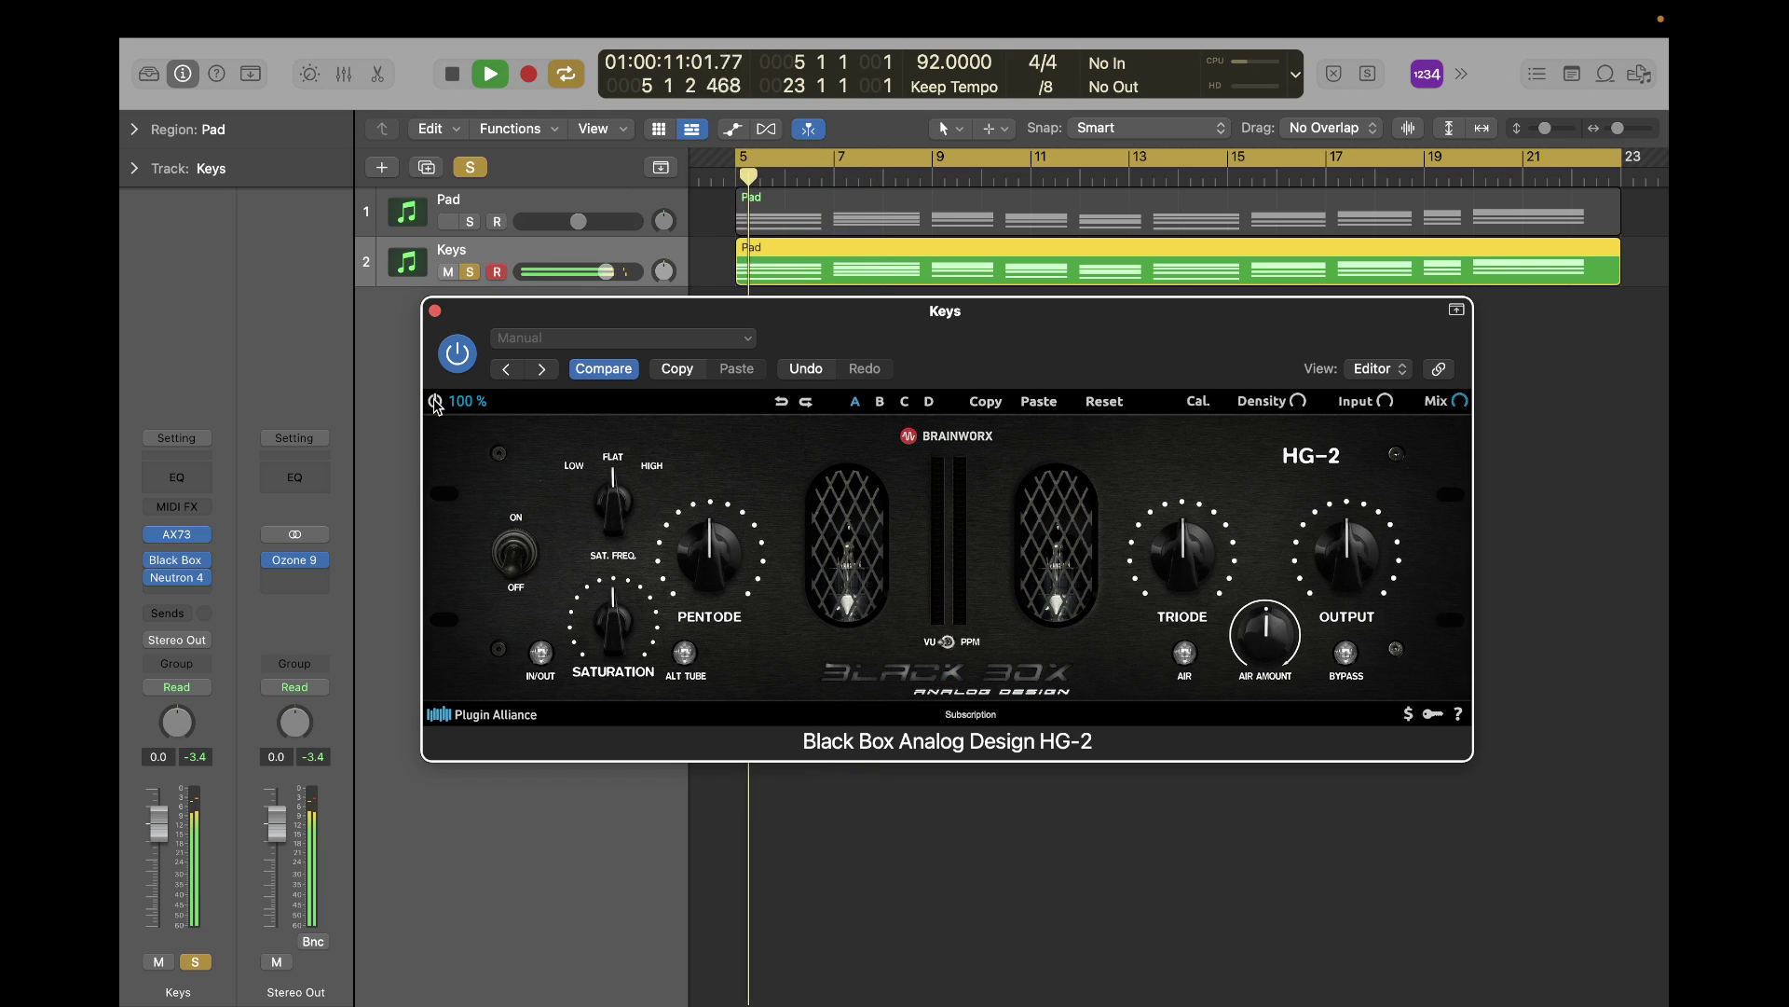
left_click(436, 401)
key("space")
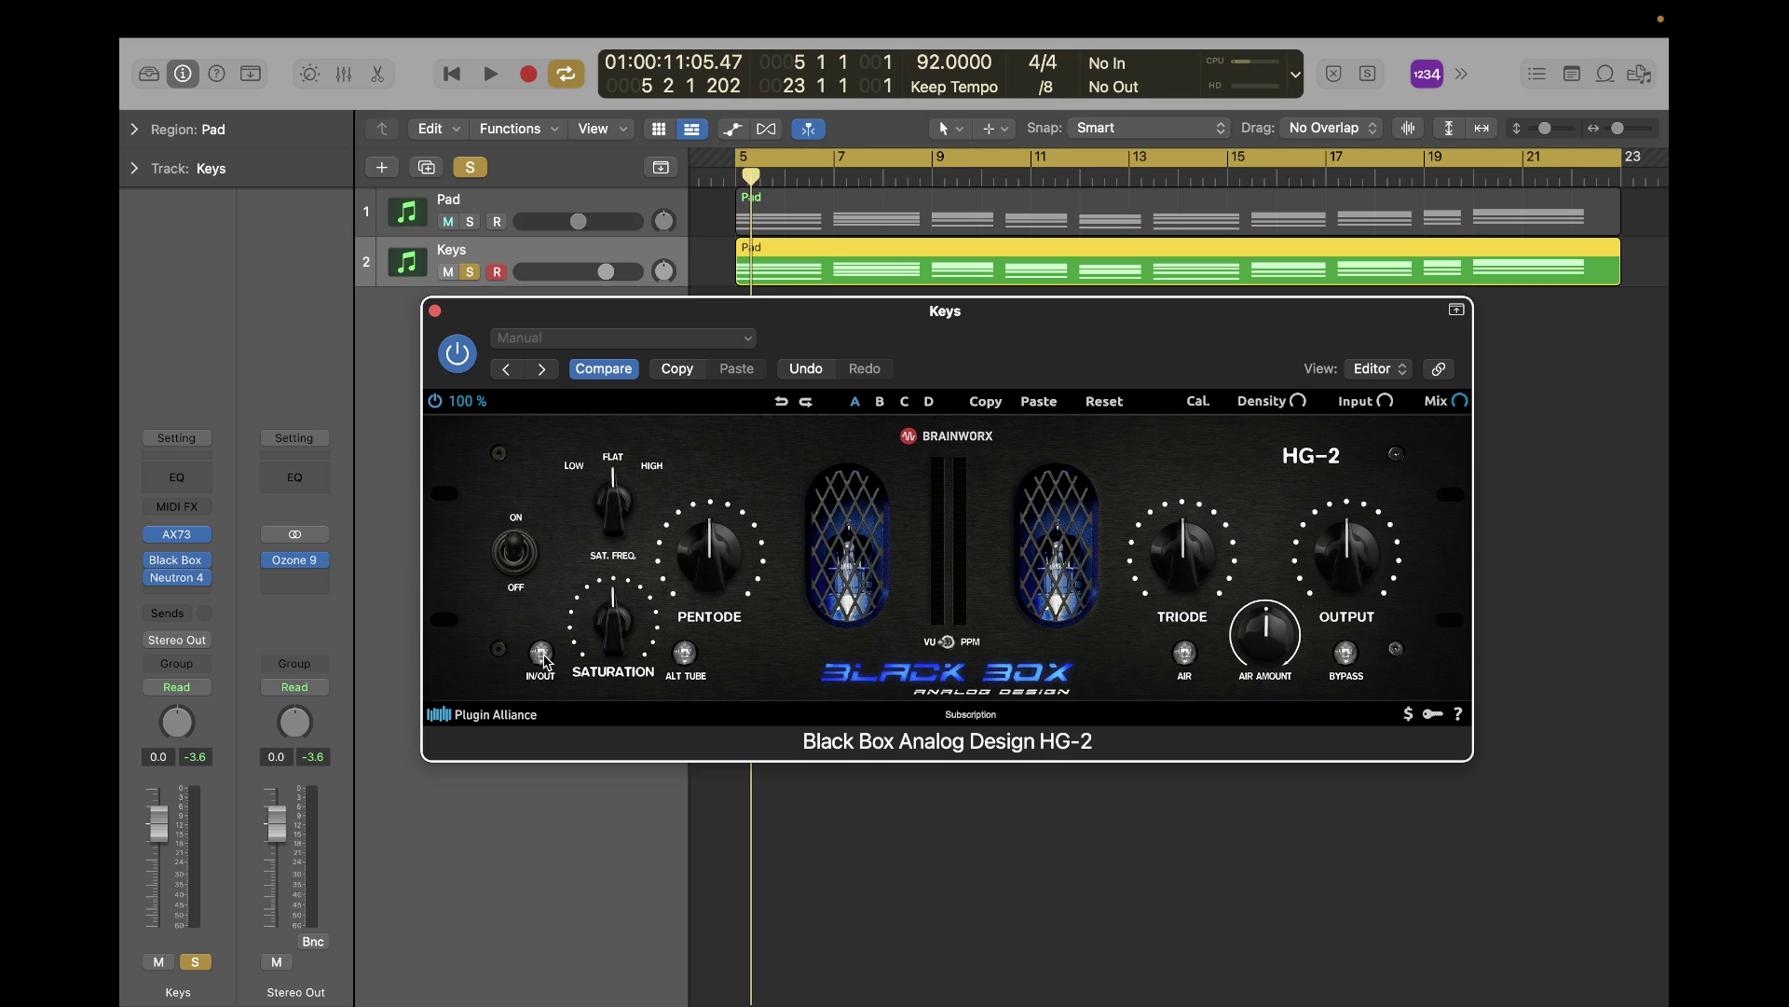
Switch in the HG-2's saturation circuit and compare the opening chord with and without it.
key("space")
key("space")
key("space")
key("space")
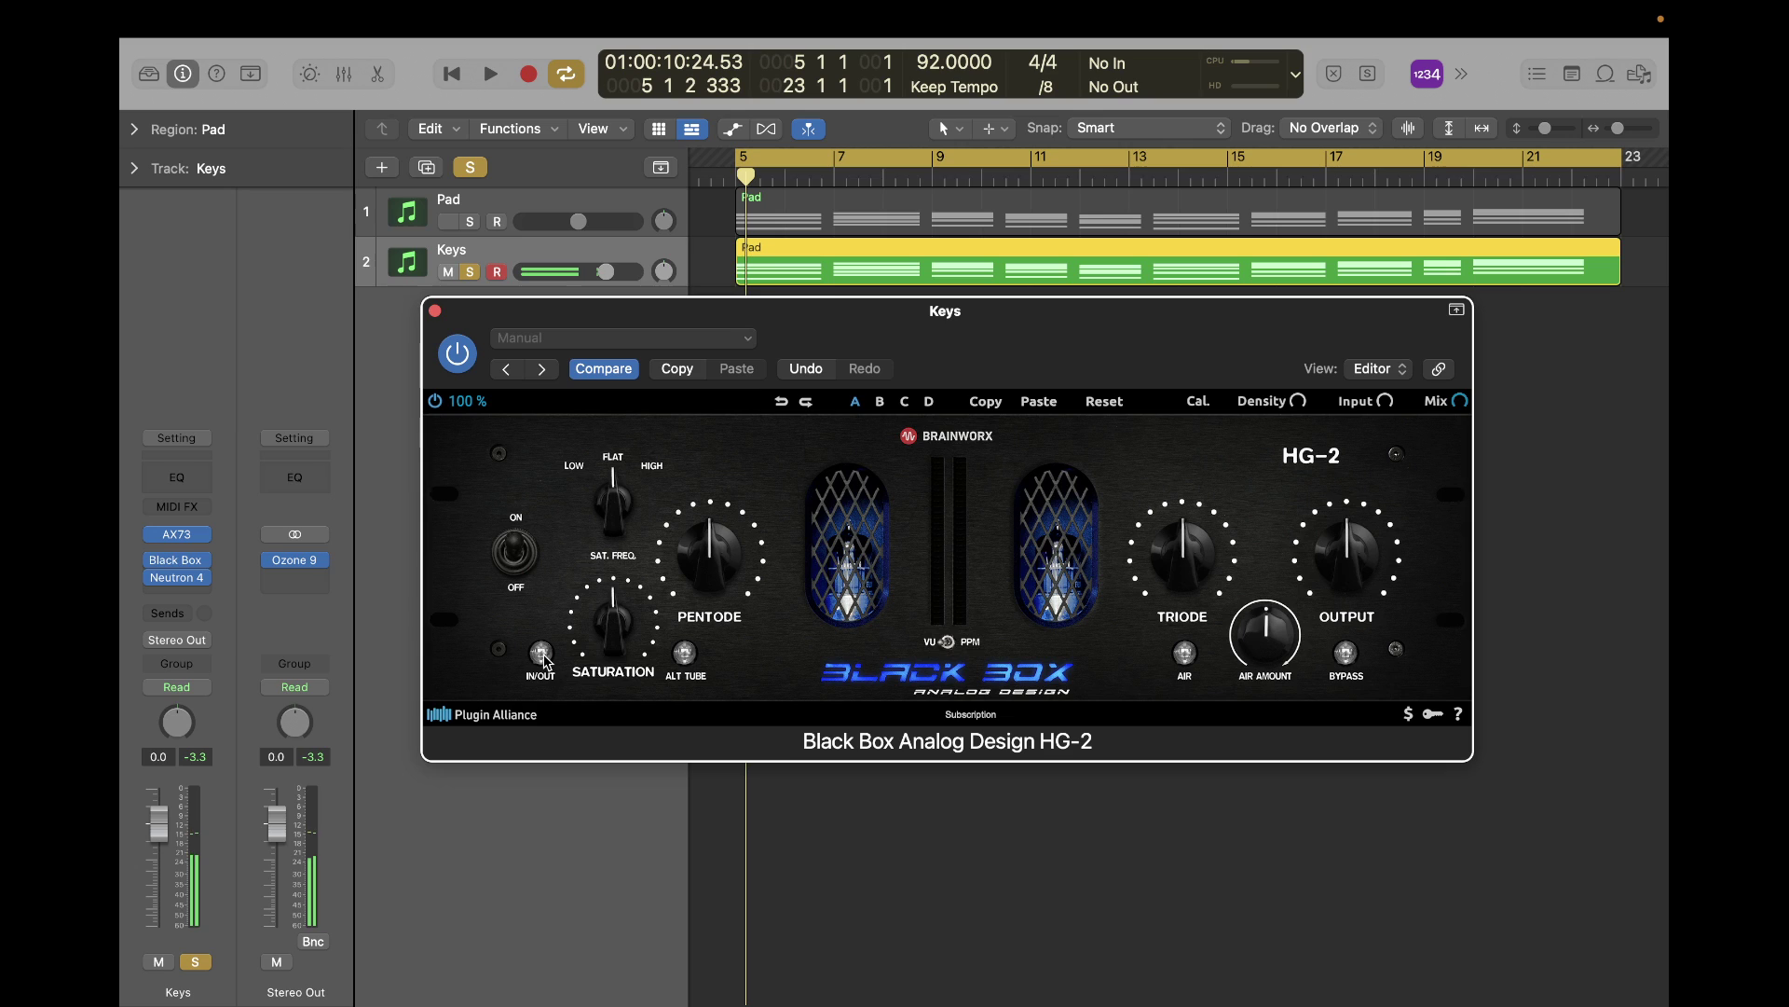
key("space")
key("space")
left_click(545, 657)
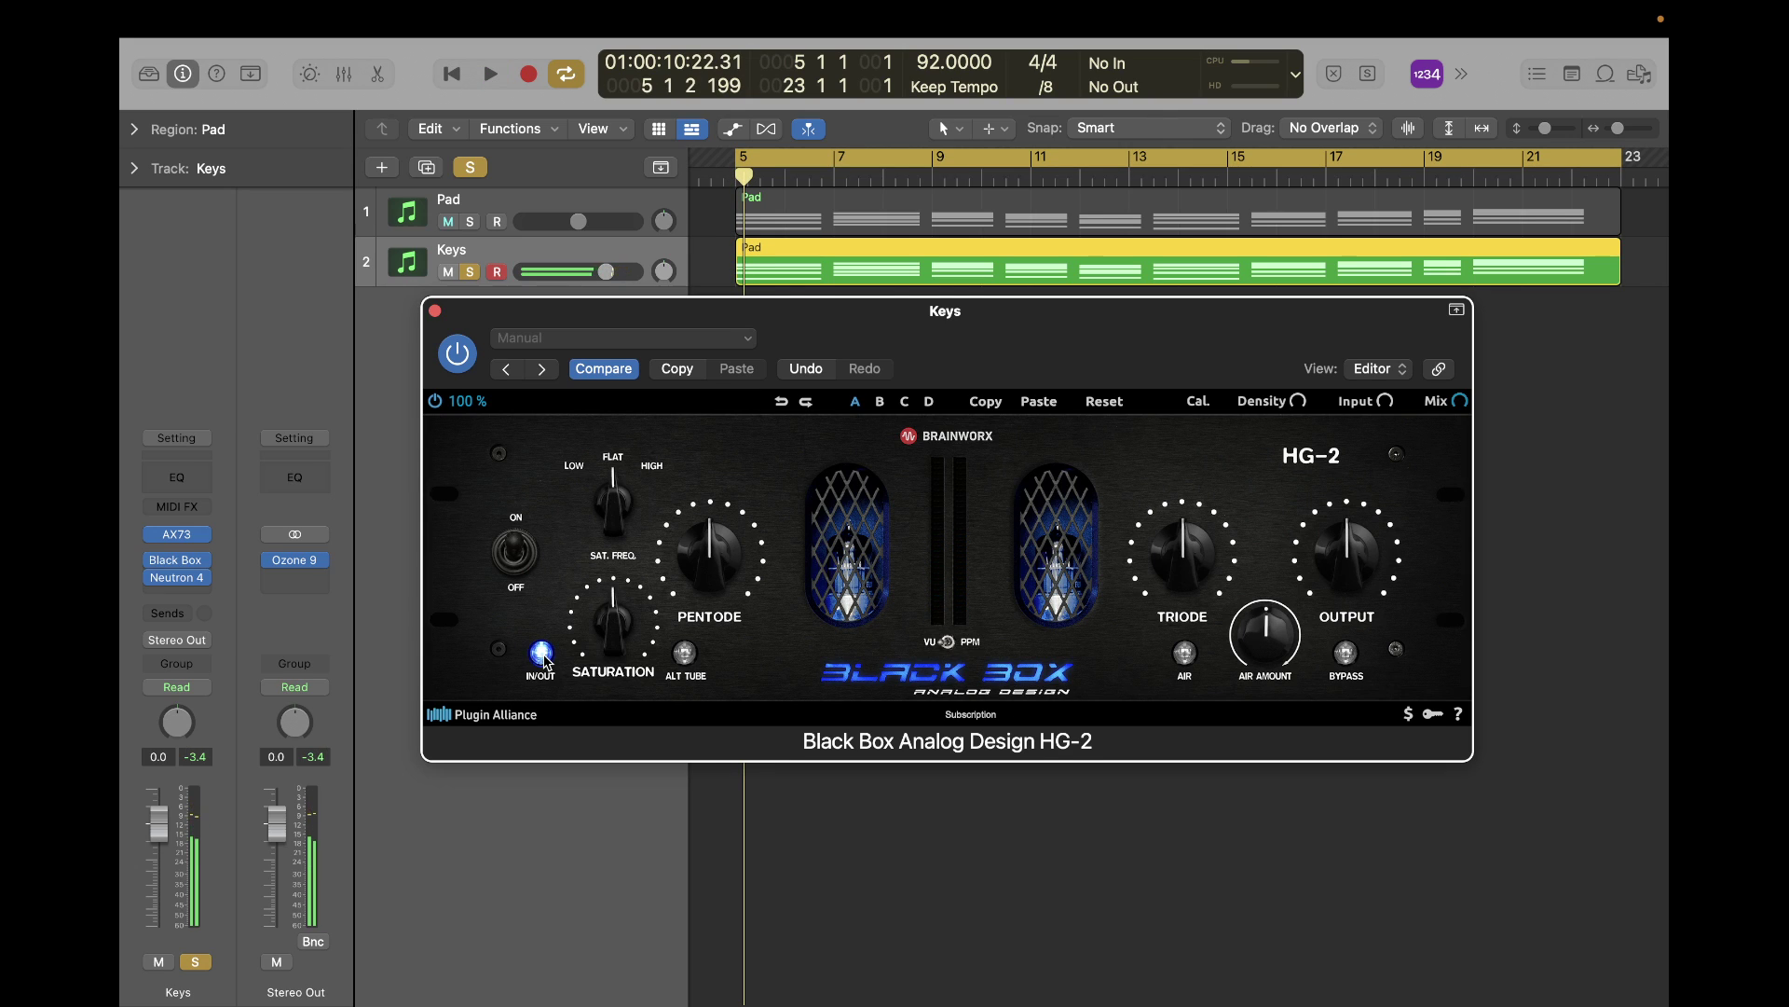
key("space")
key("space")
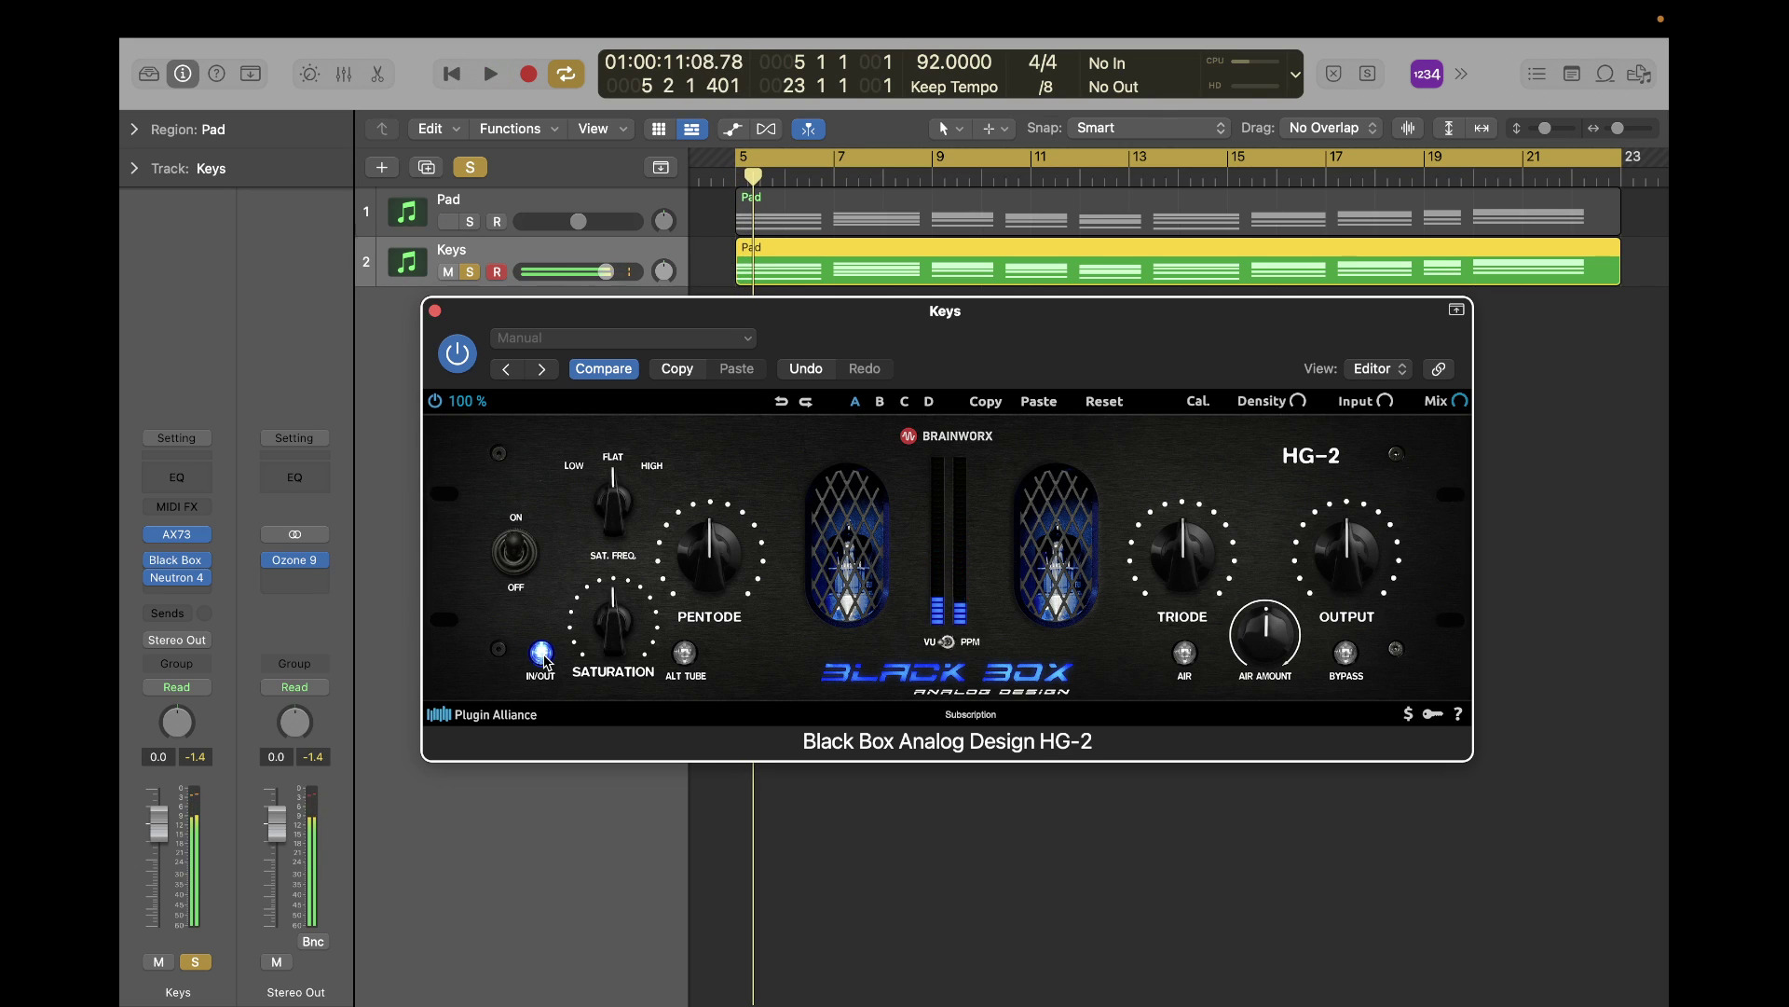
key("space")
key("space")
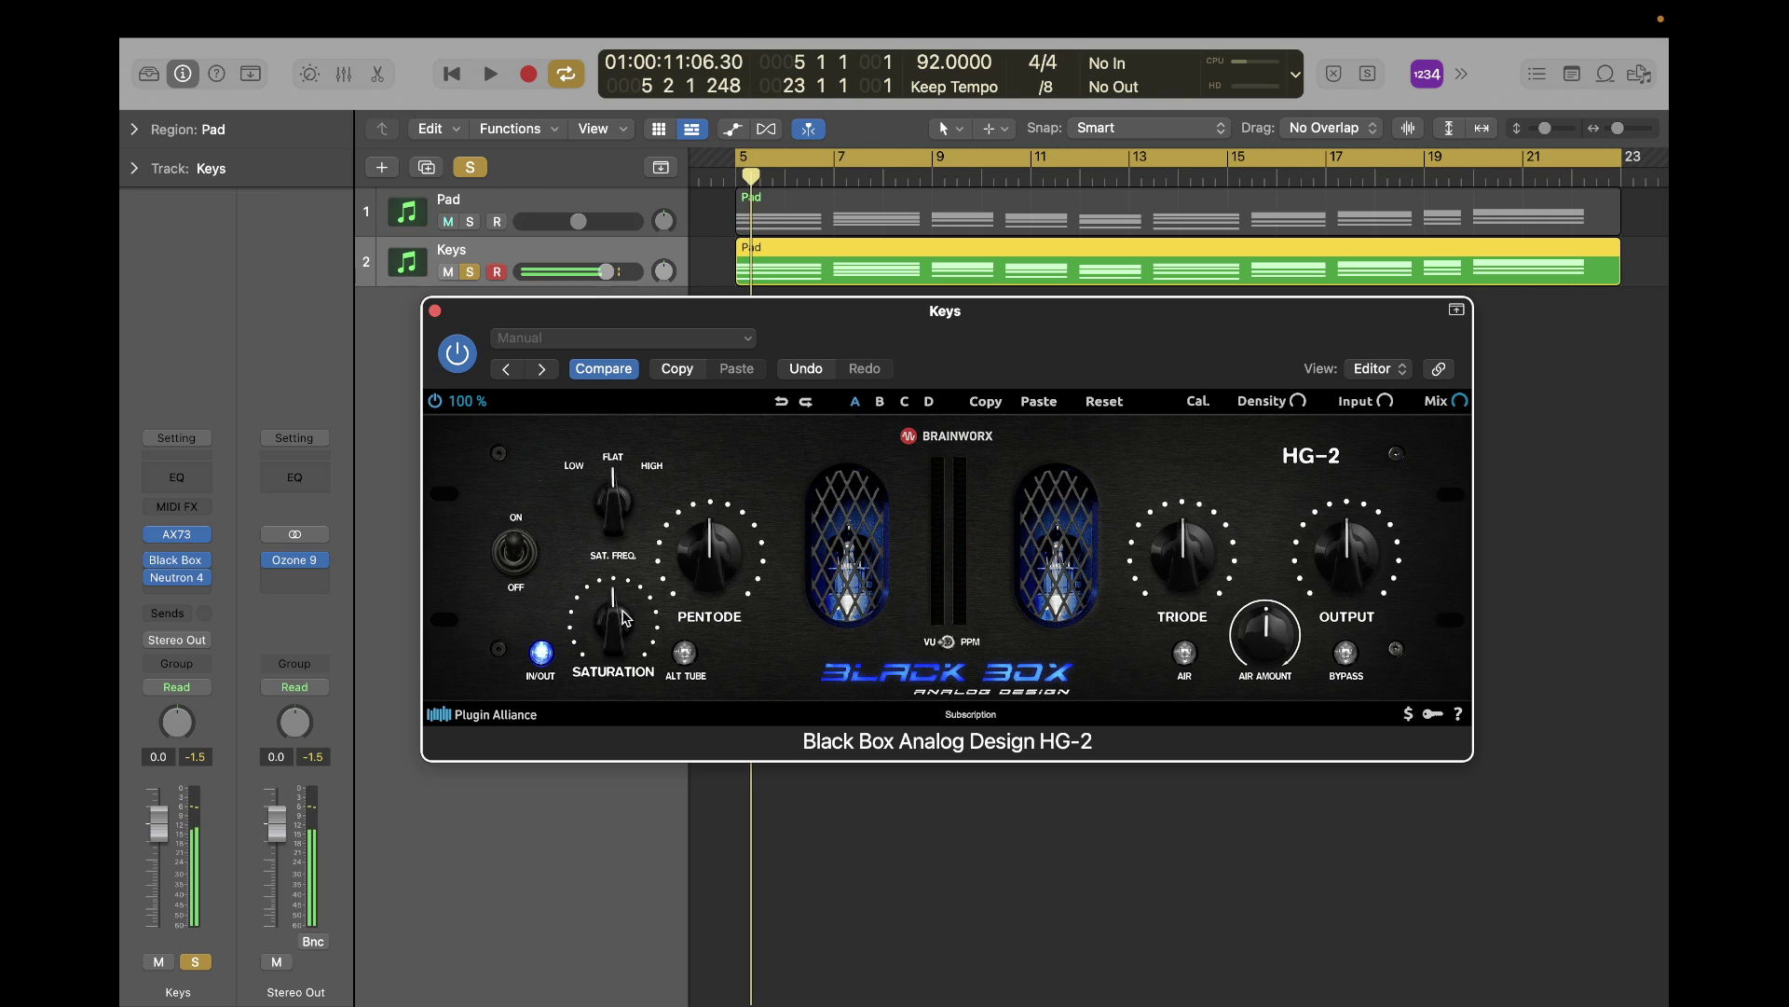
Raise the HG-2 Saturation amount to near maximum while replaying the Keys part from bar 5.
left_click_drag(614, 631, 622, 600)
key("space")
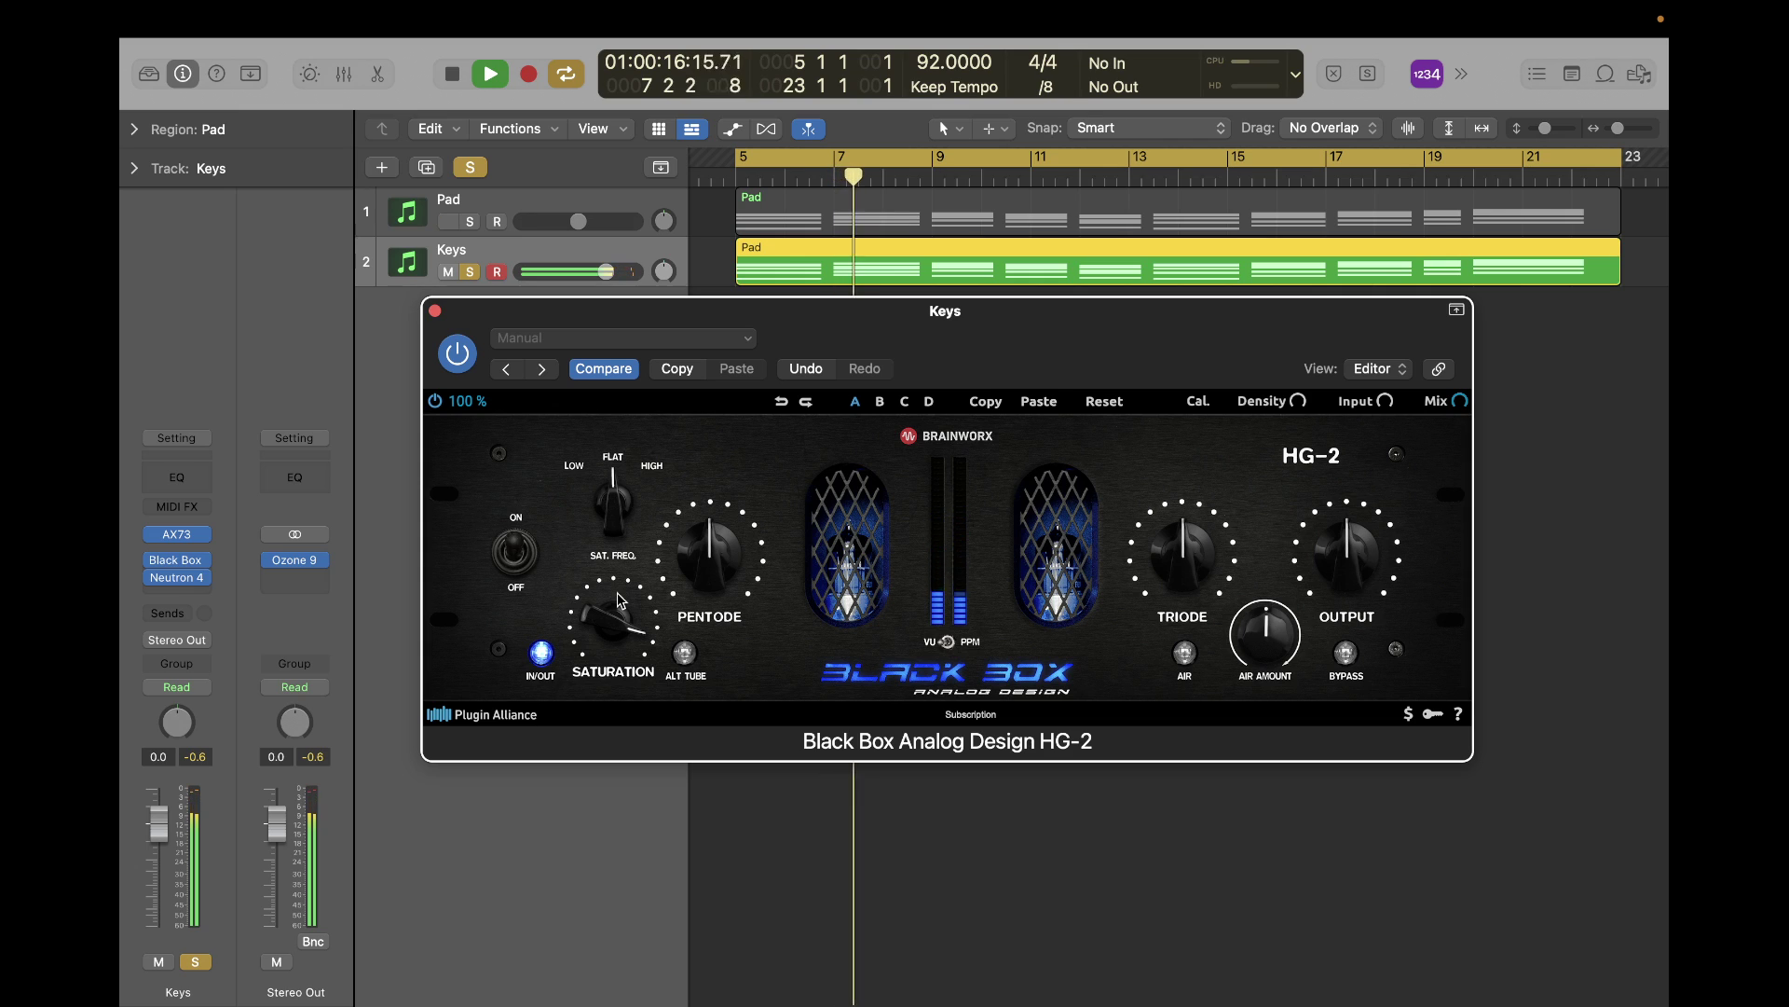
key("Return")
key("Return")
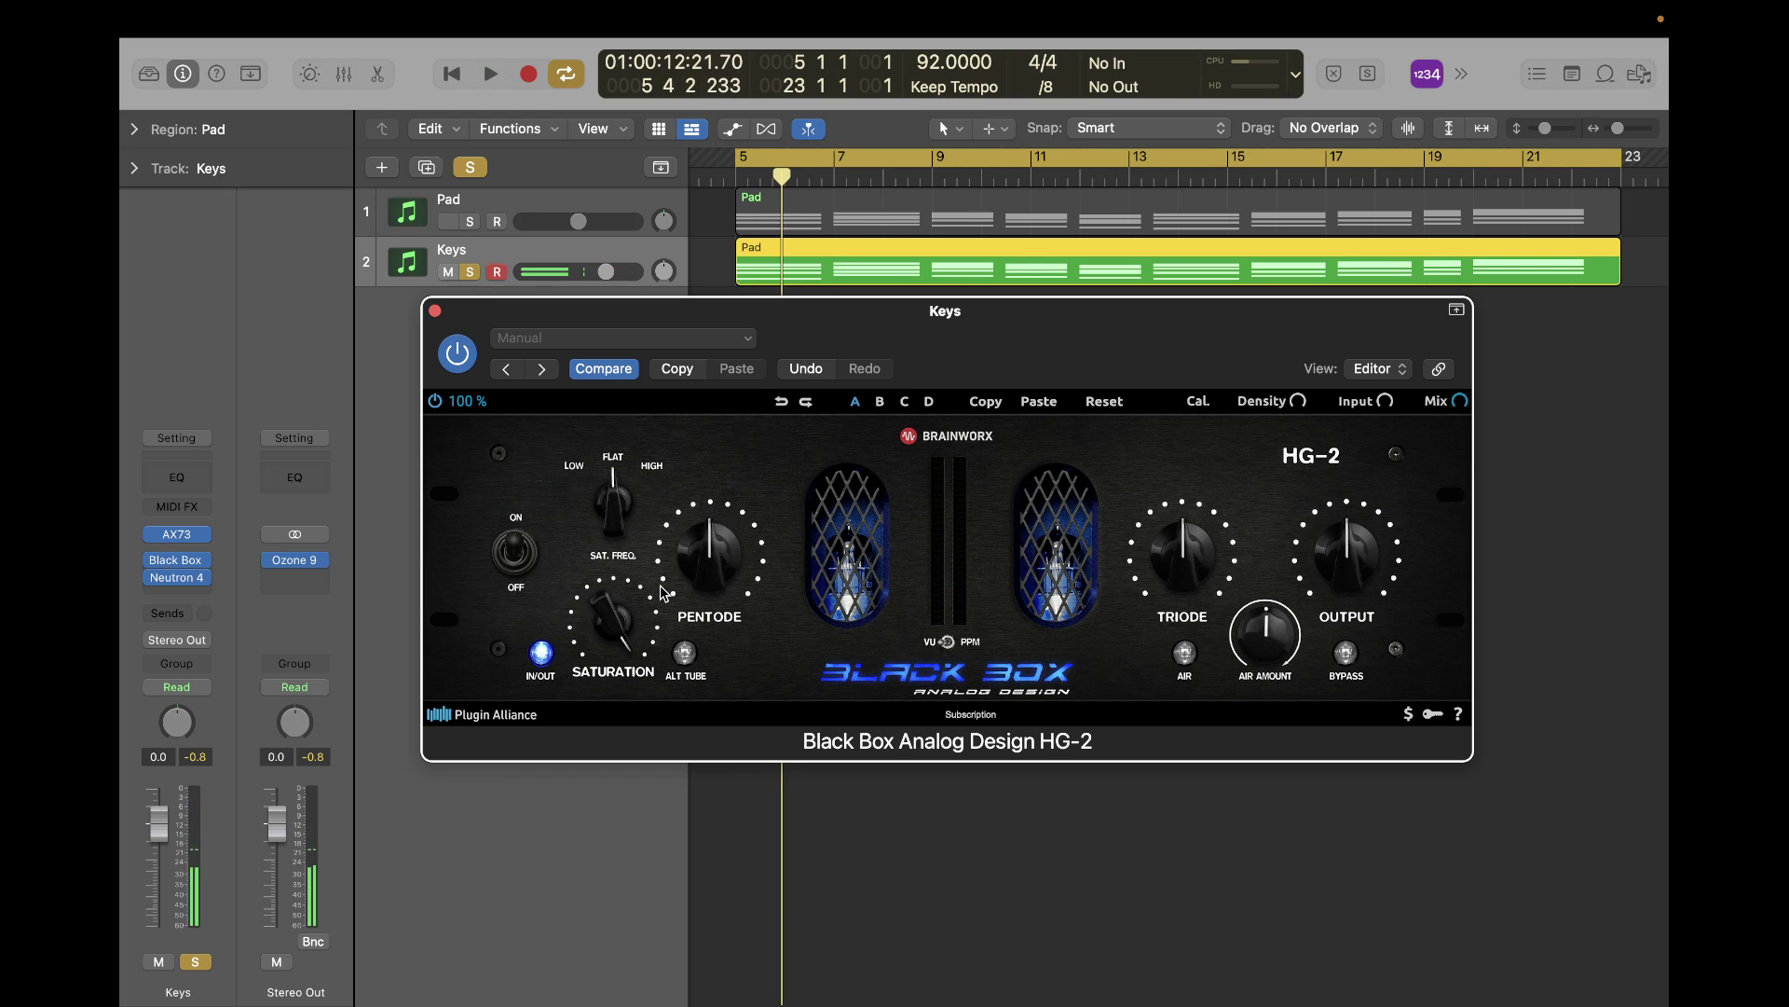
key("Return")
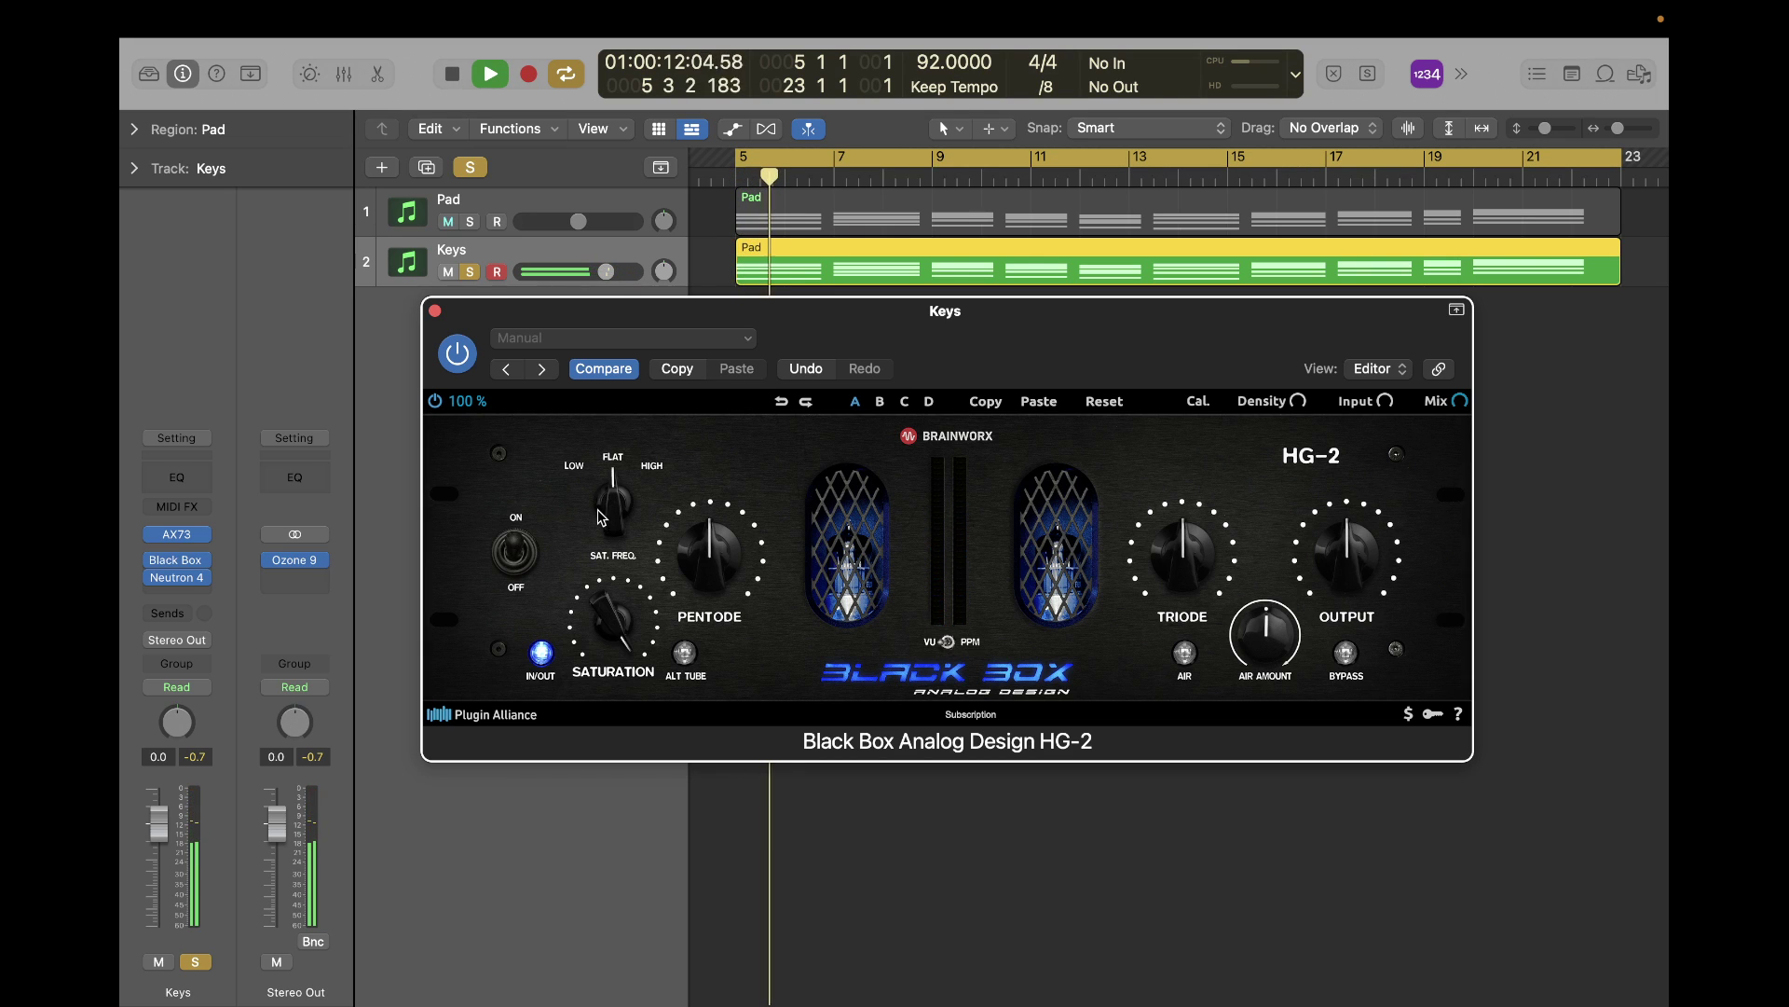
Try the High saturation frequency on the opening chord, and return the setting to Flat.
left_click_drag(612, 503, 605, 452)
key("Return")
key("space")
key("space")
key("space")
key("space")
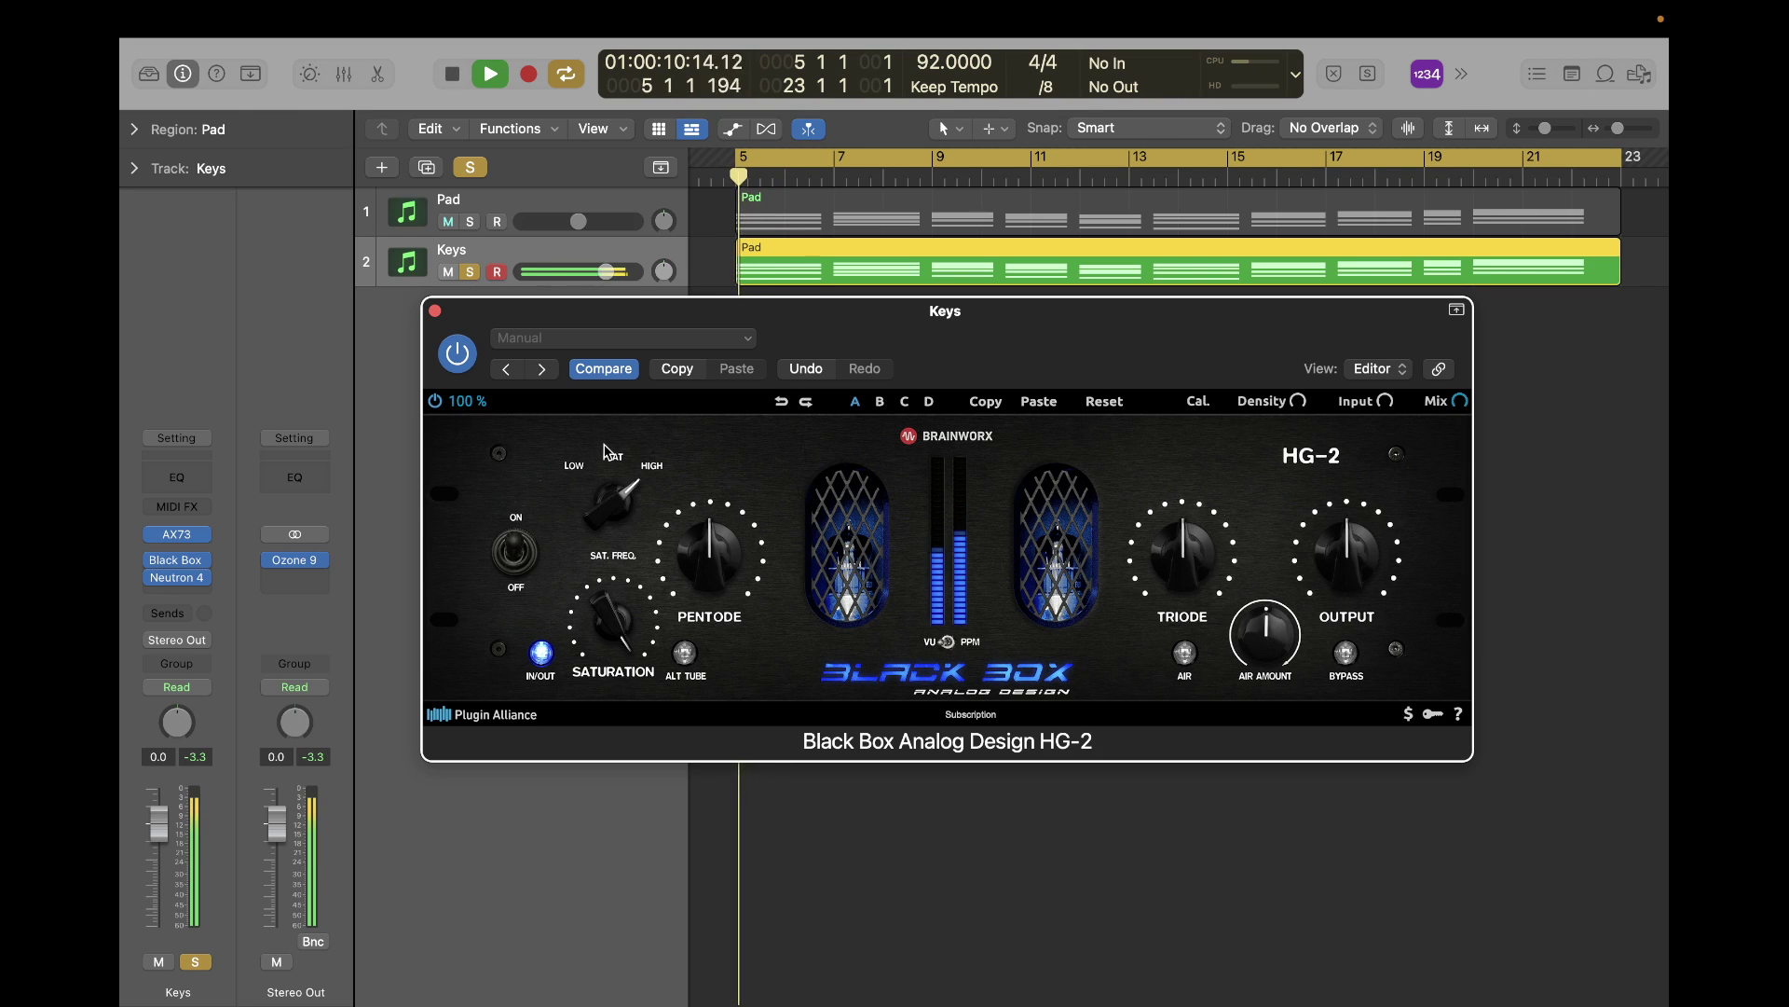
key("space")
left_click_drag(616, 511, 616, 524)
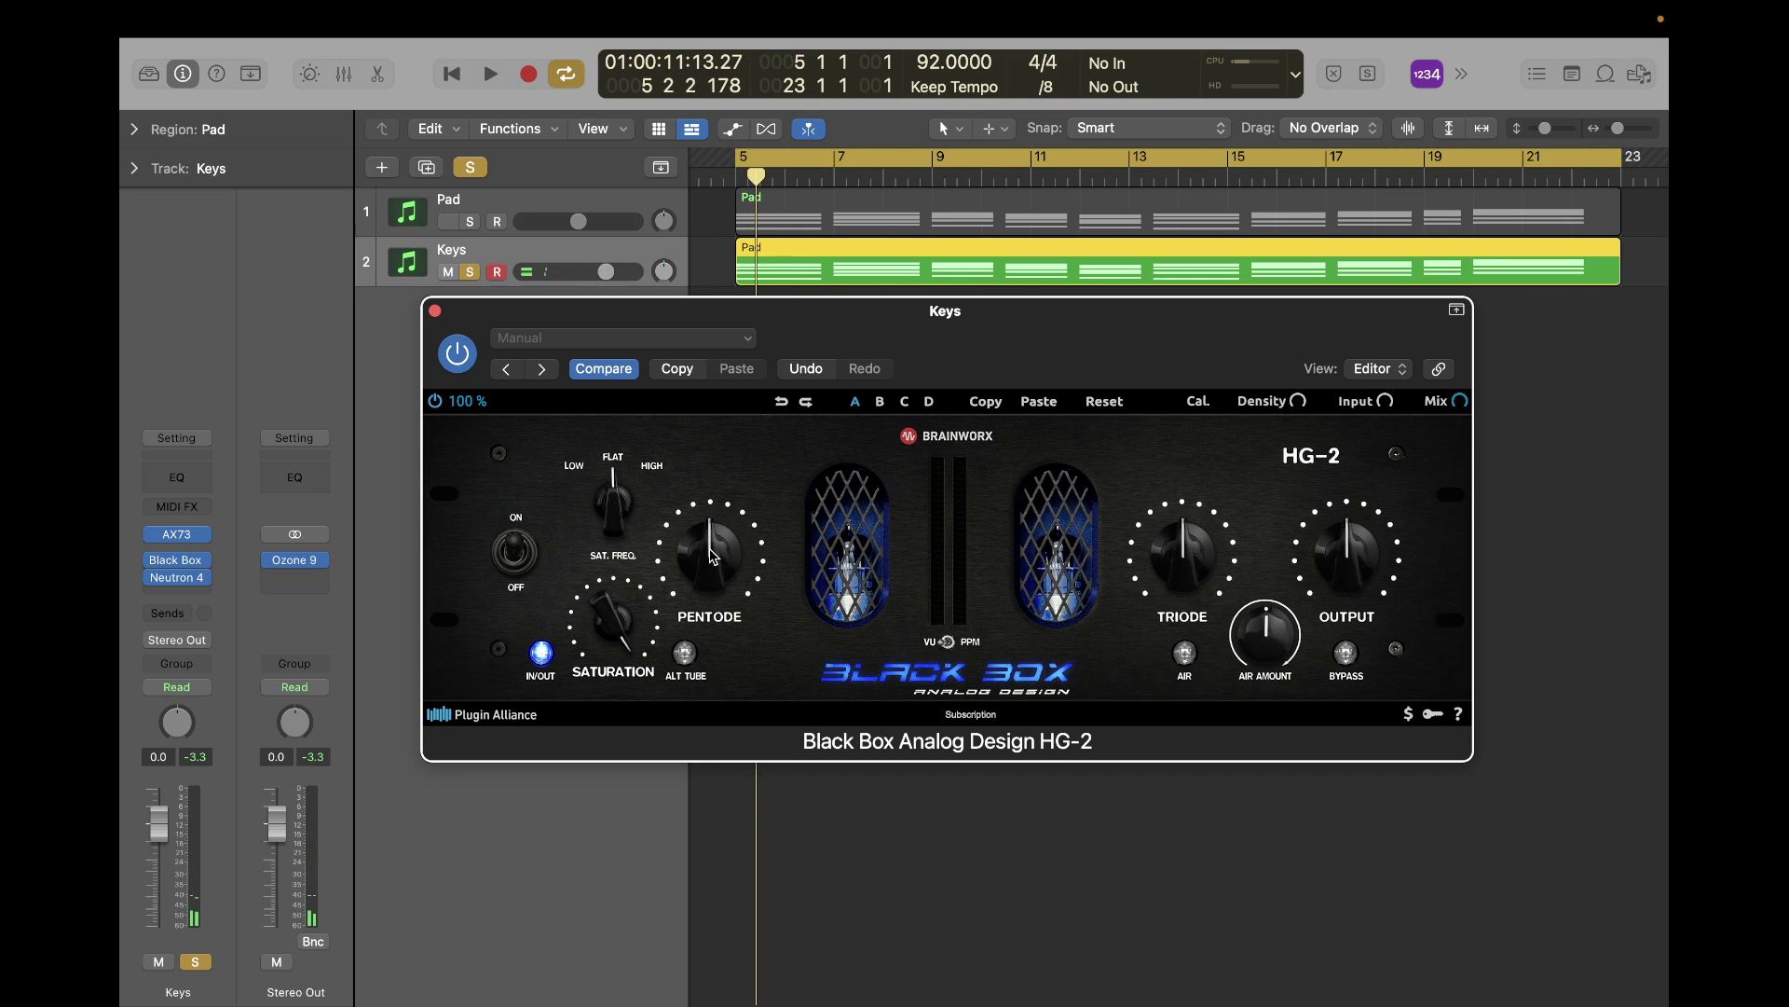
Raise the HG-2 Pentode drive a little above its middle setting while replaying the opening of the Keys part.
left_click_drag(712, 557, 712, 533)
key("space")
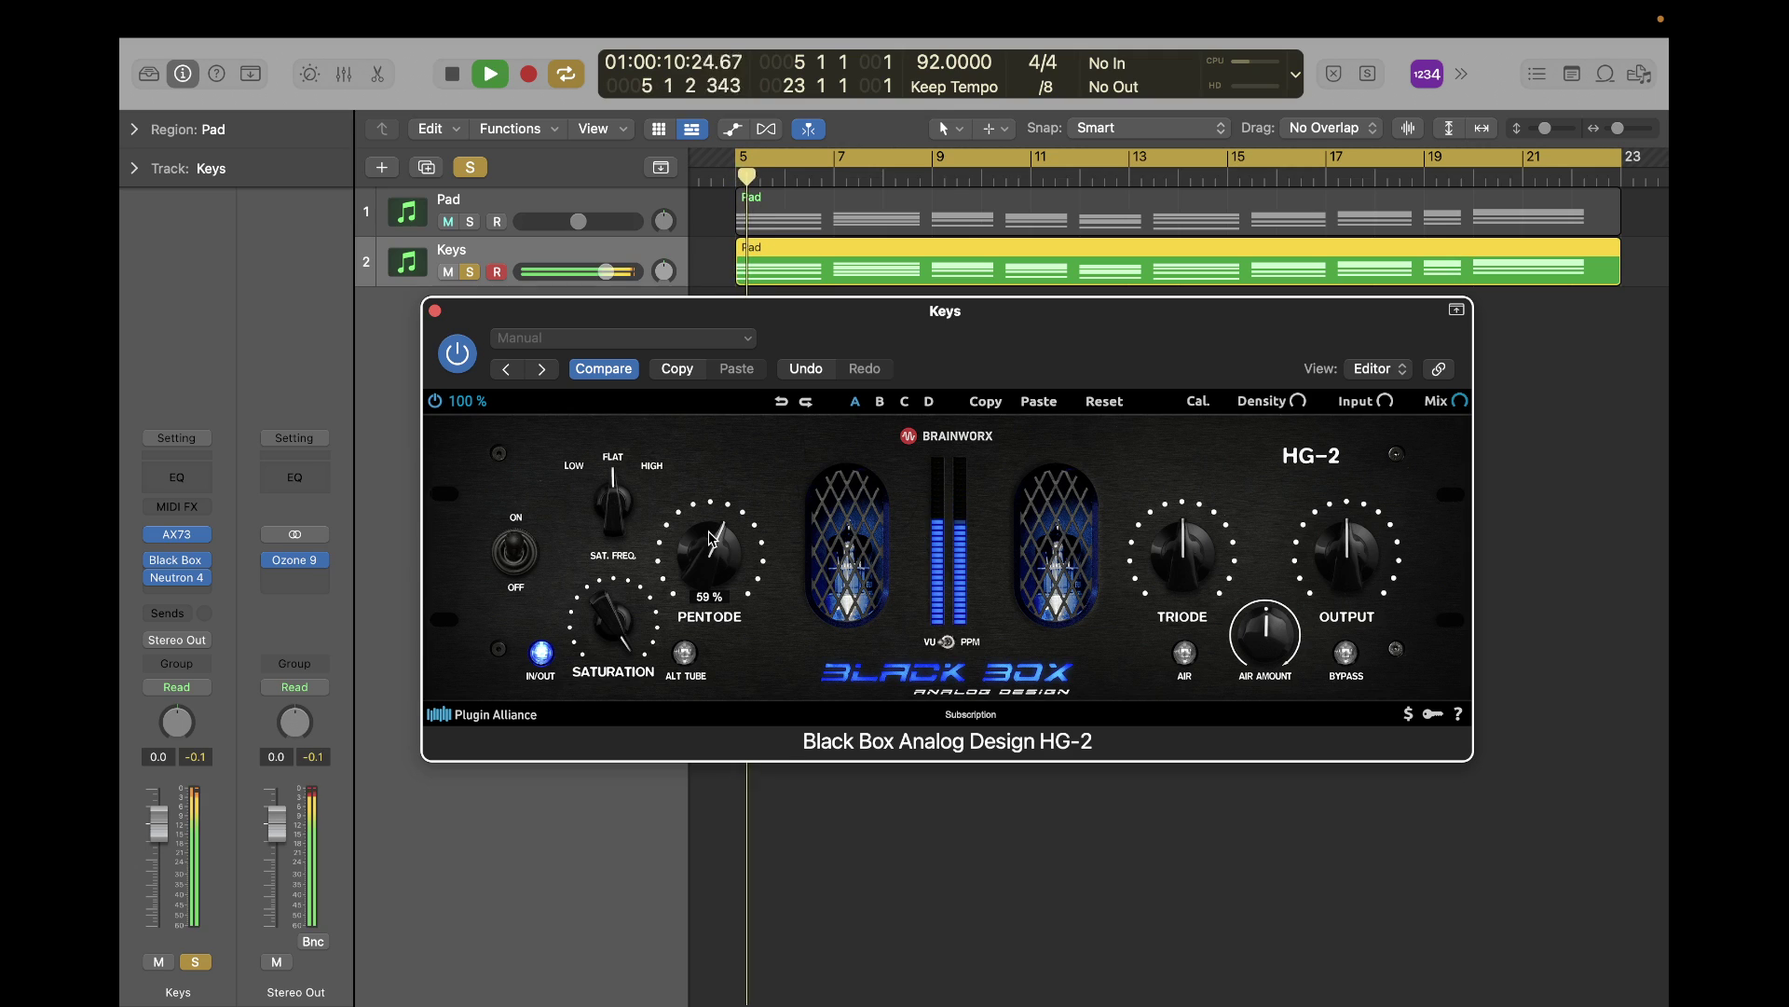
key("space")
key("space")
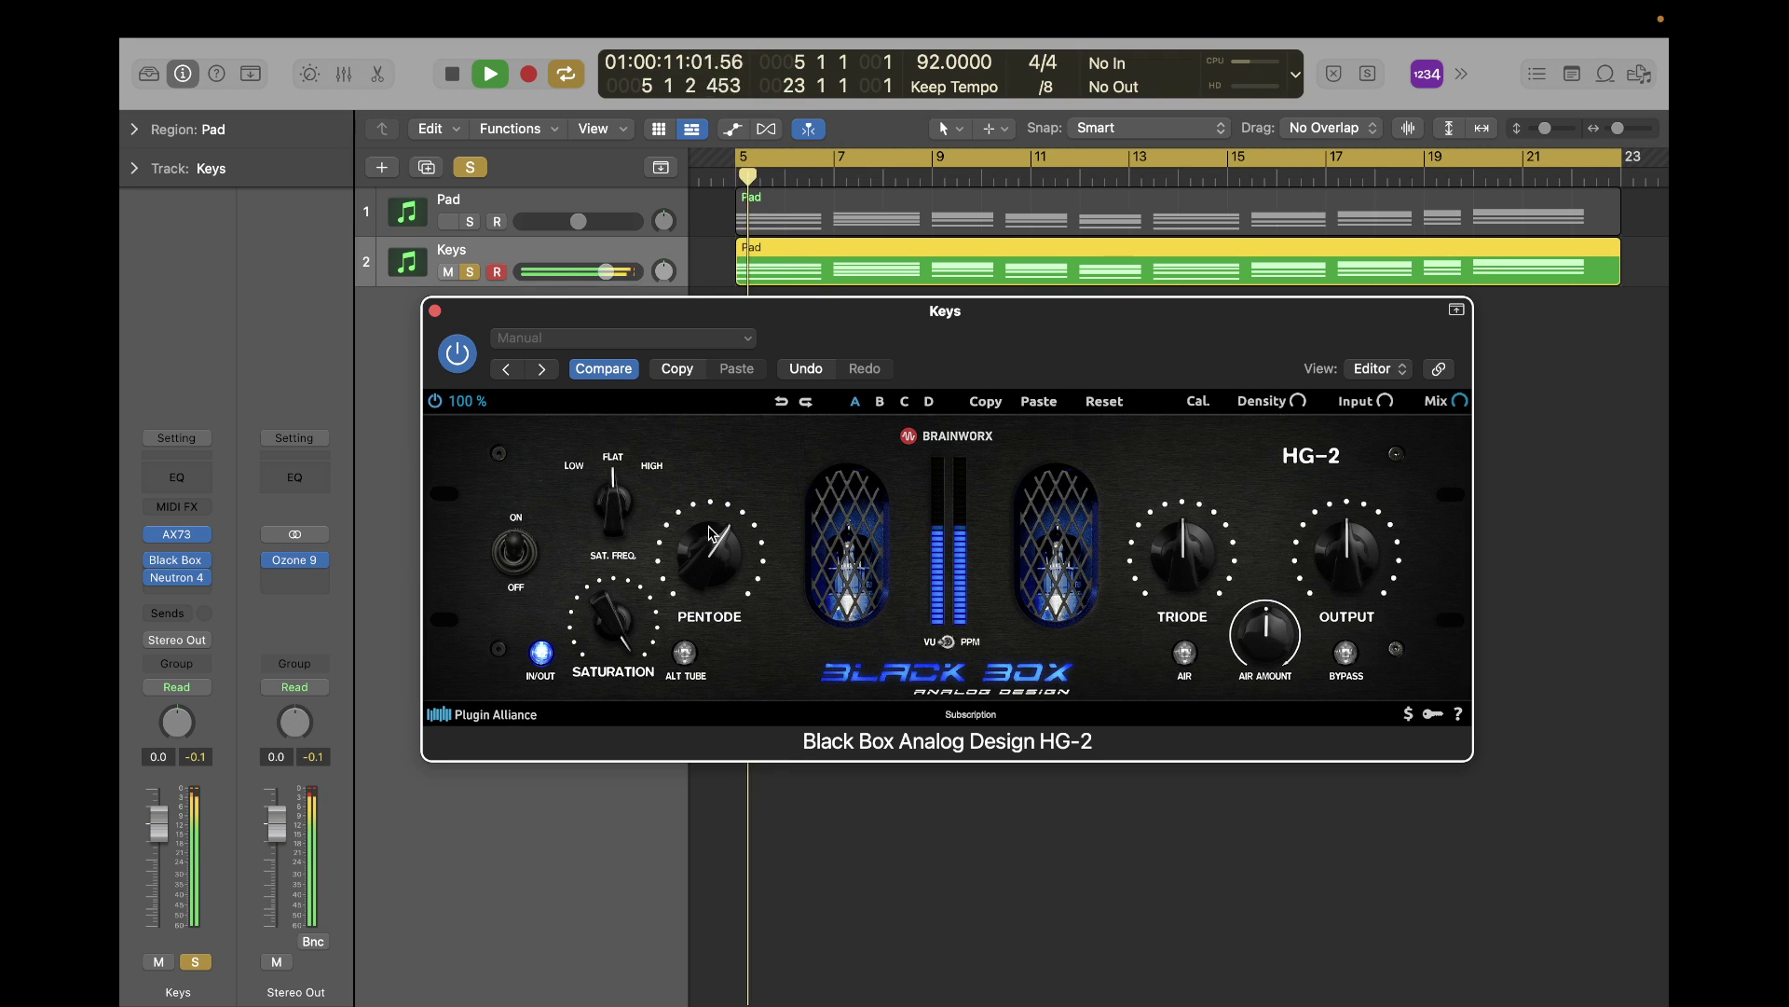
Try the HG-2's Pentode, Saturation and Triode controls at maximum while replaying the Keys part from bar 5.
key("space")
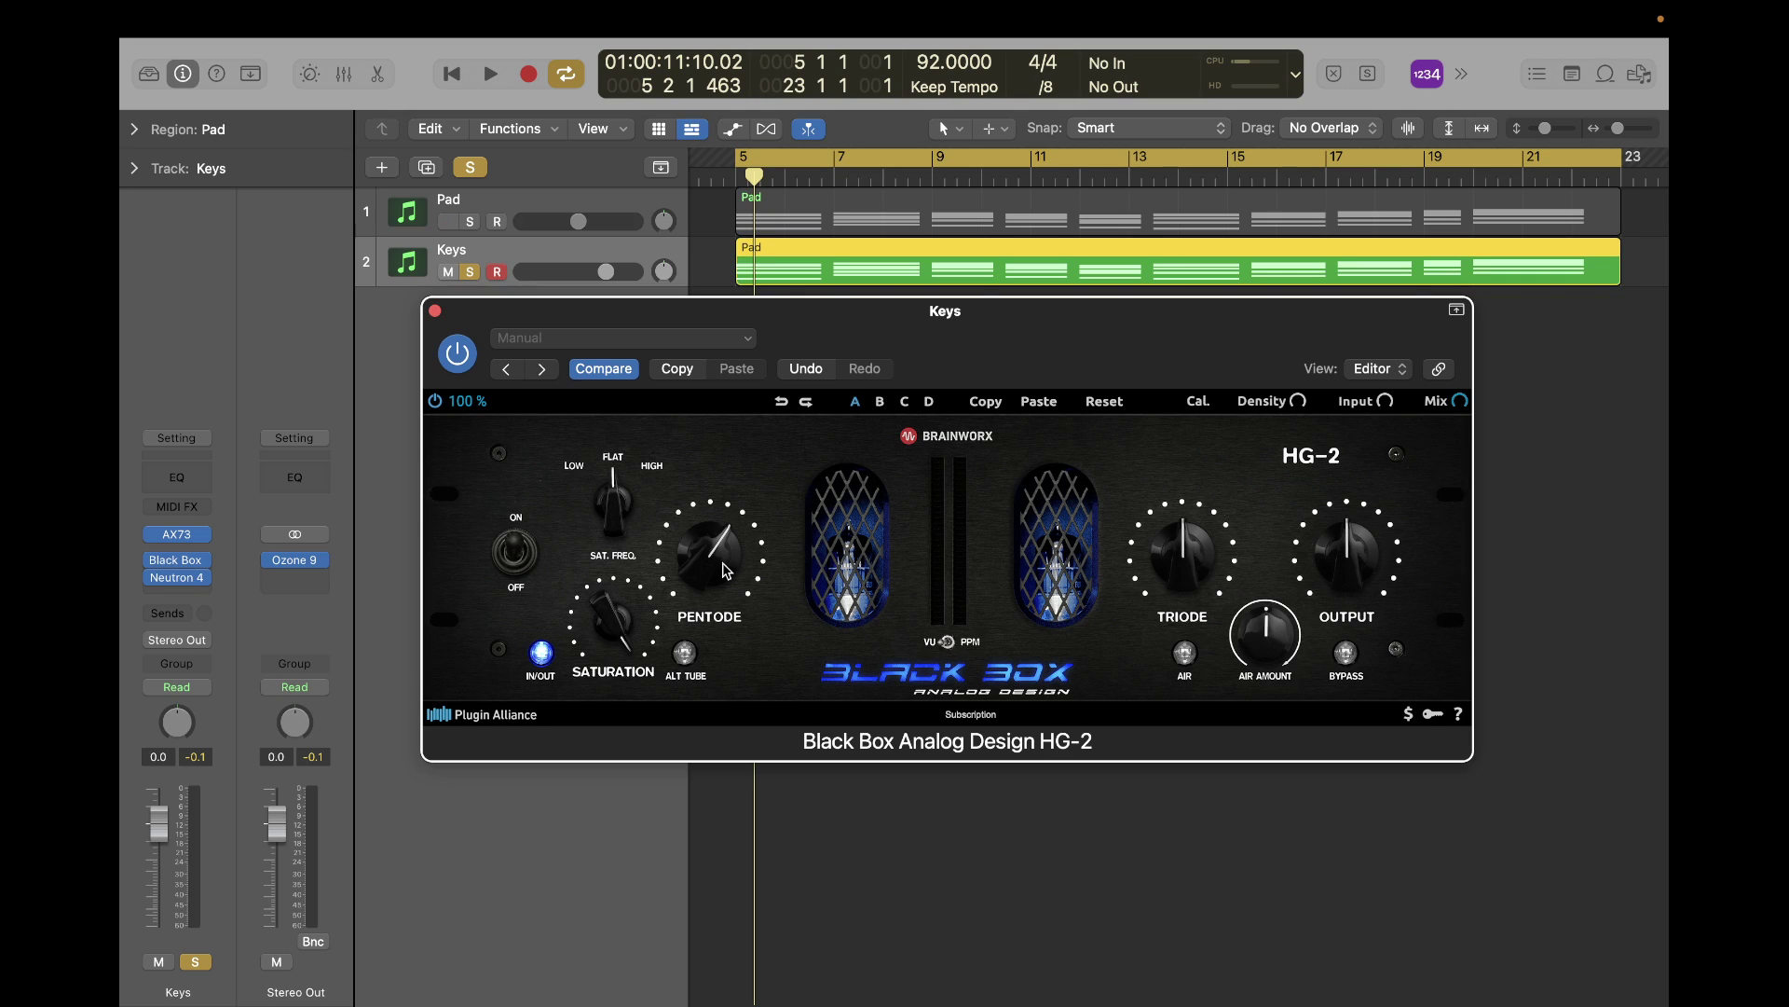
mouse_move(611, 616)
left_mouse_down()
mouse_move(608, 697)
mouse_move(615, 625)
left_mouse_up()
key("space")
left_click_drag(716, 557, 777, 489)
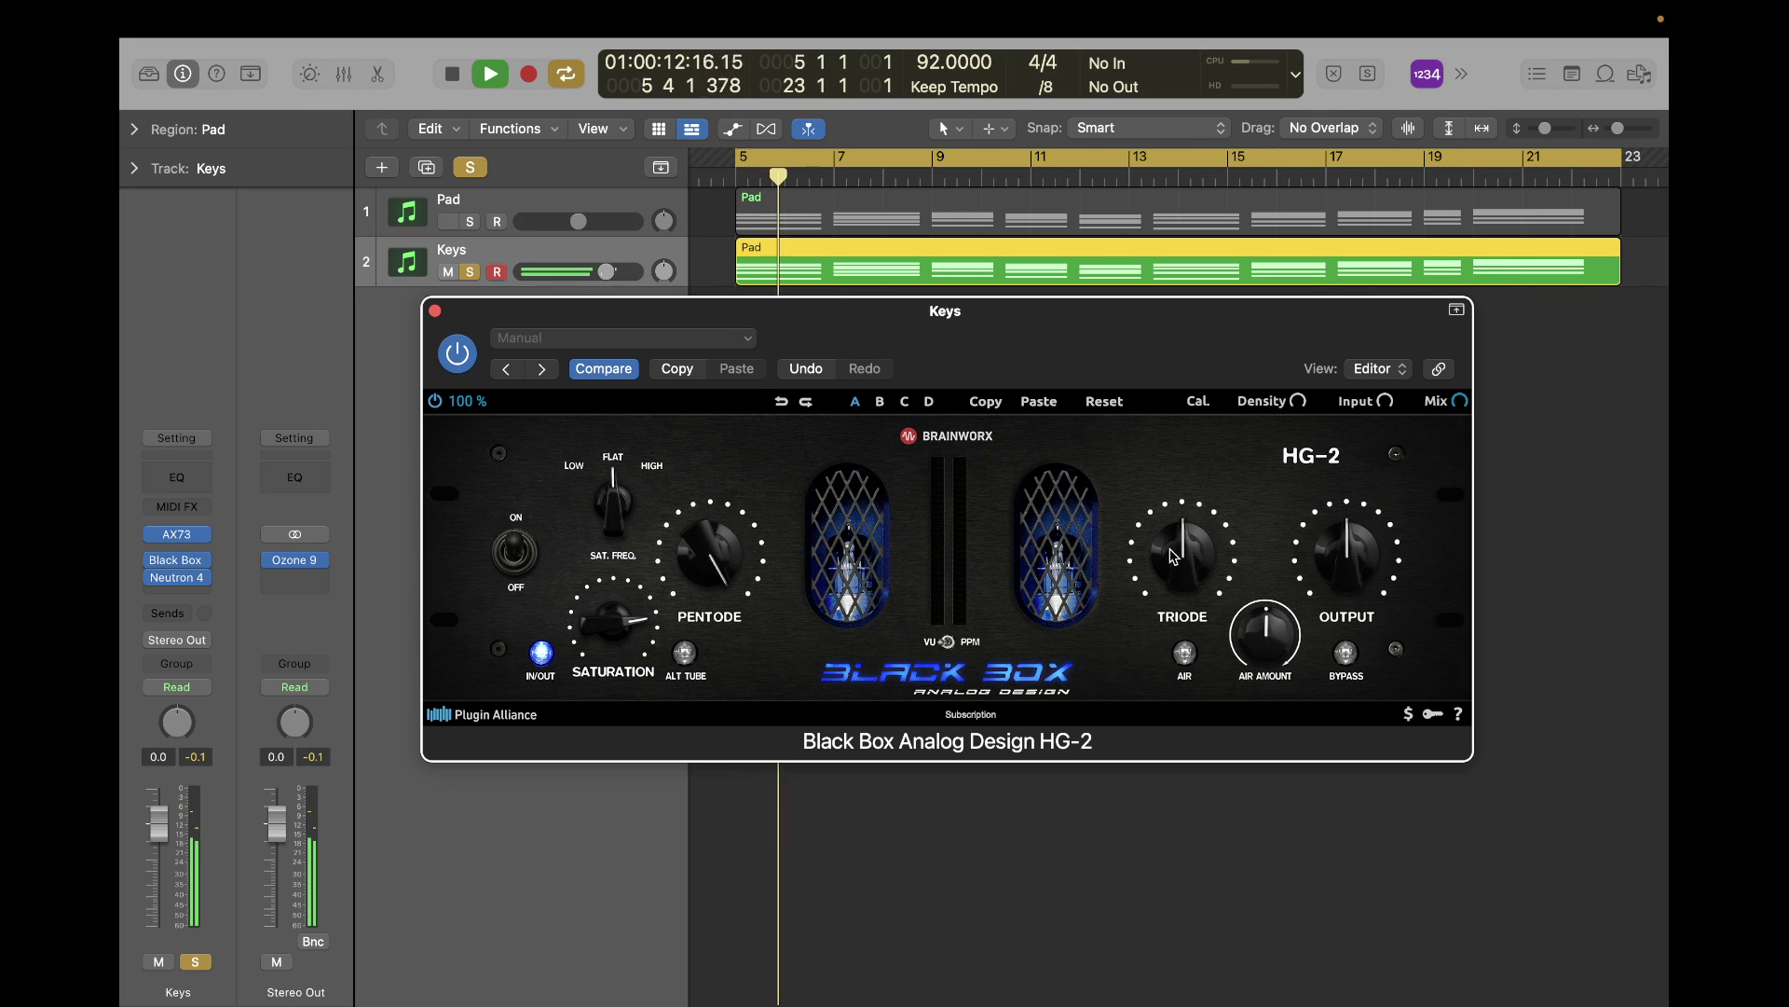
left_click_drag(613, 610, 619, 573)
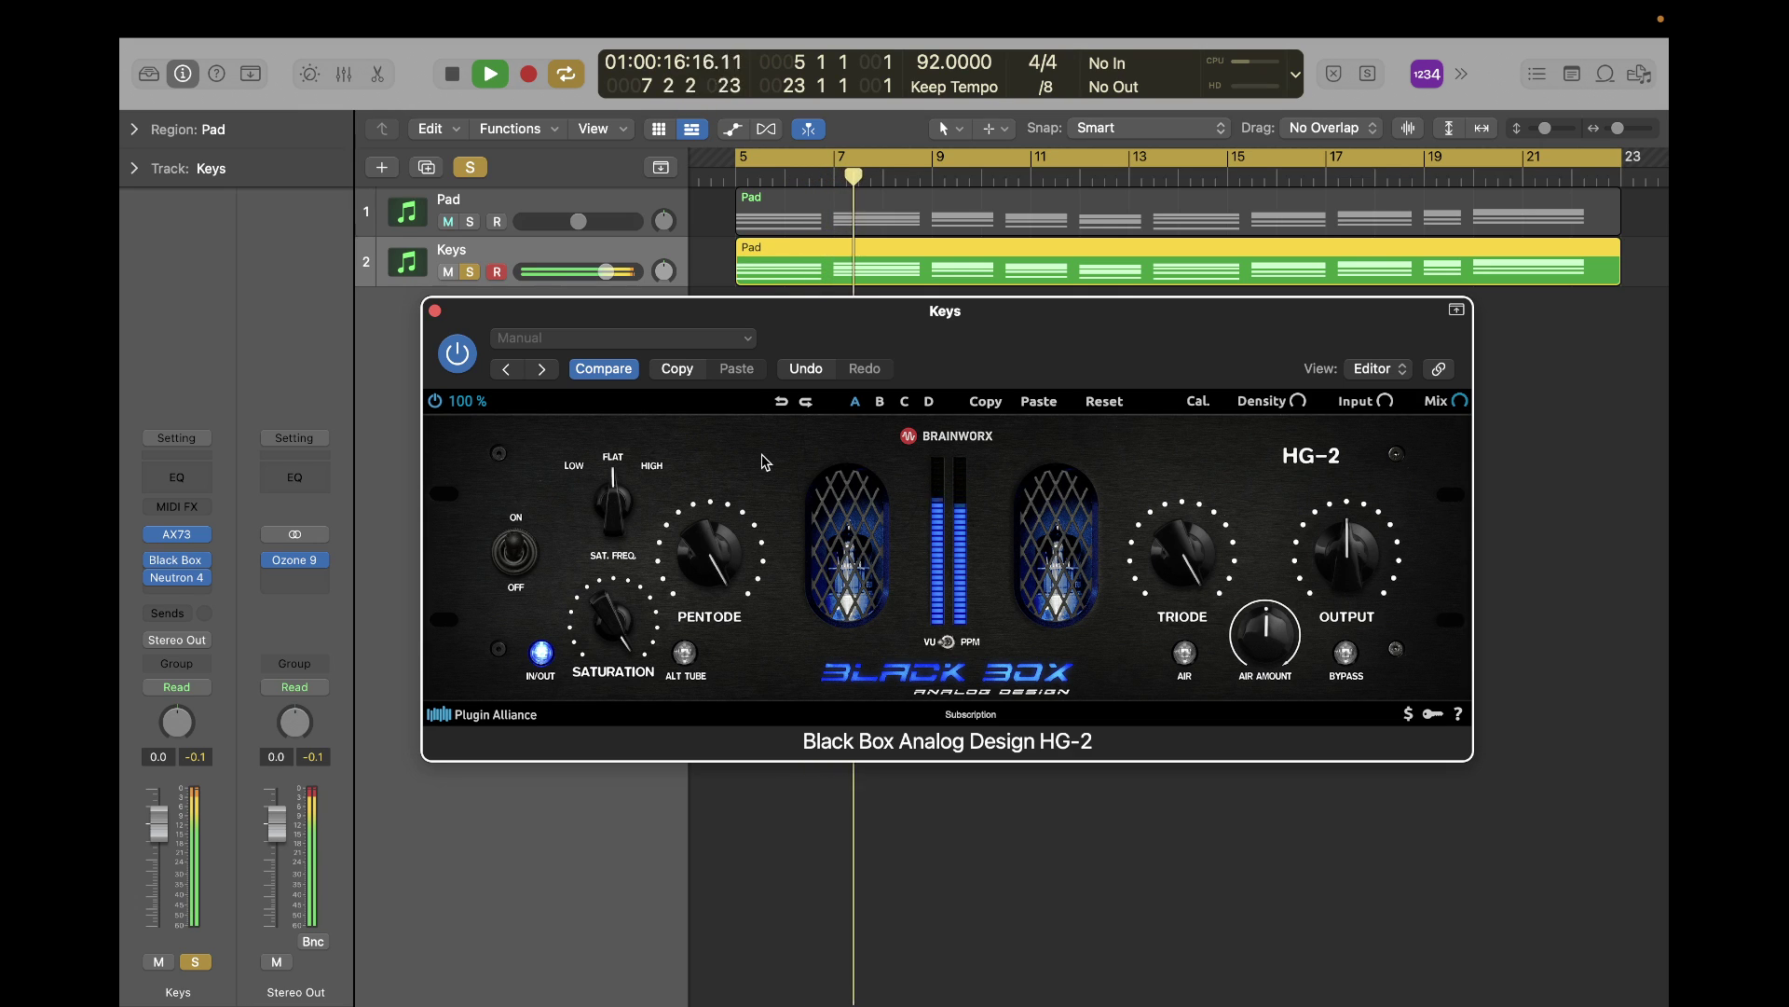
key("space")
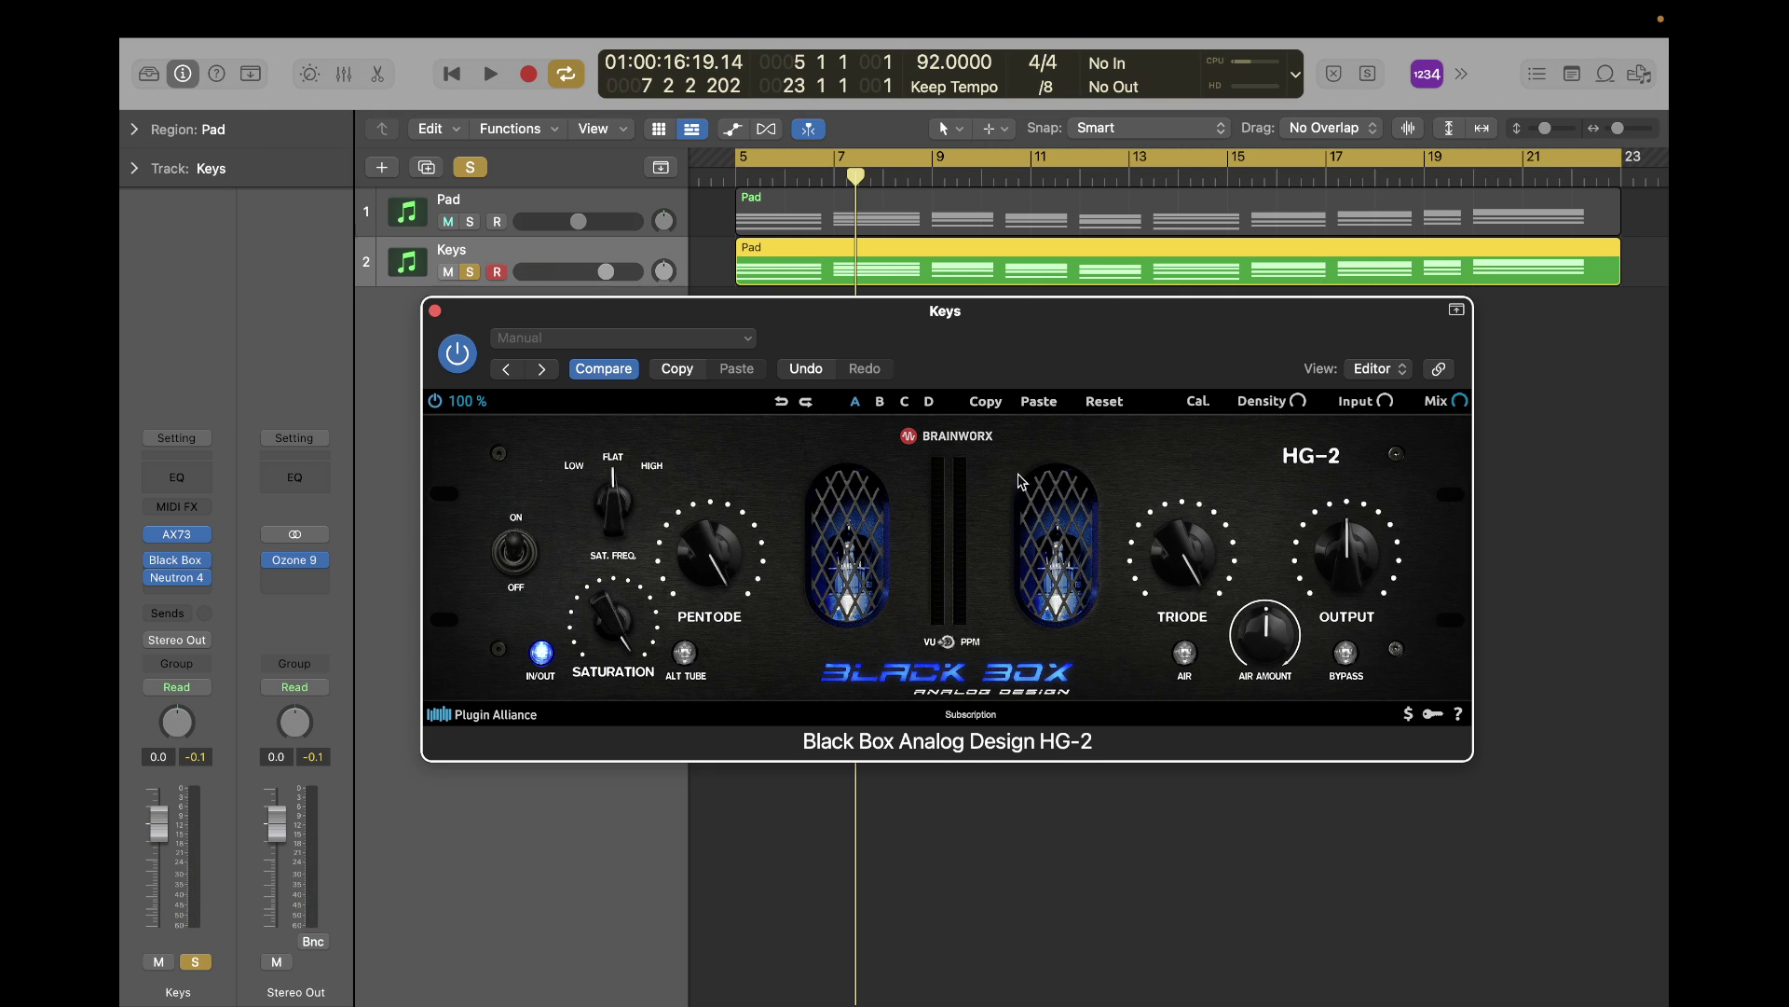
Compare the opening chord with the HG-2 saturation frequency at Flat and High, and return it to Flat.
key("space")
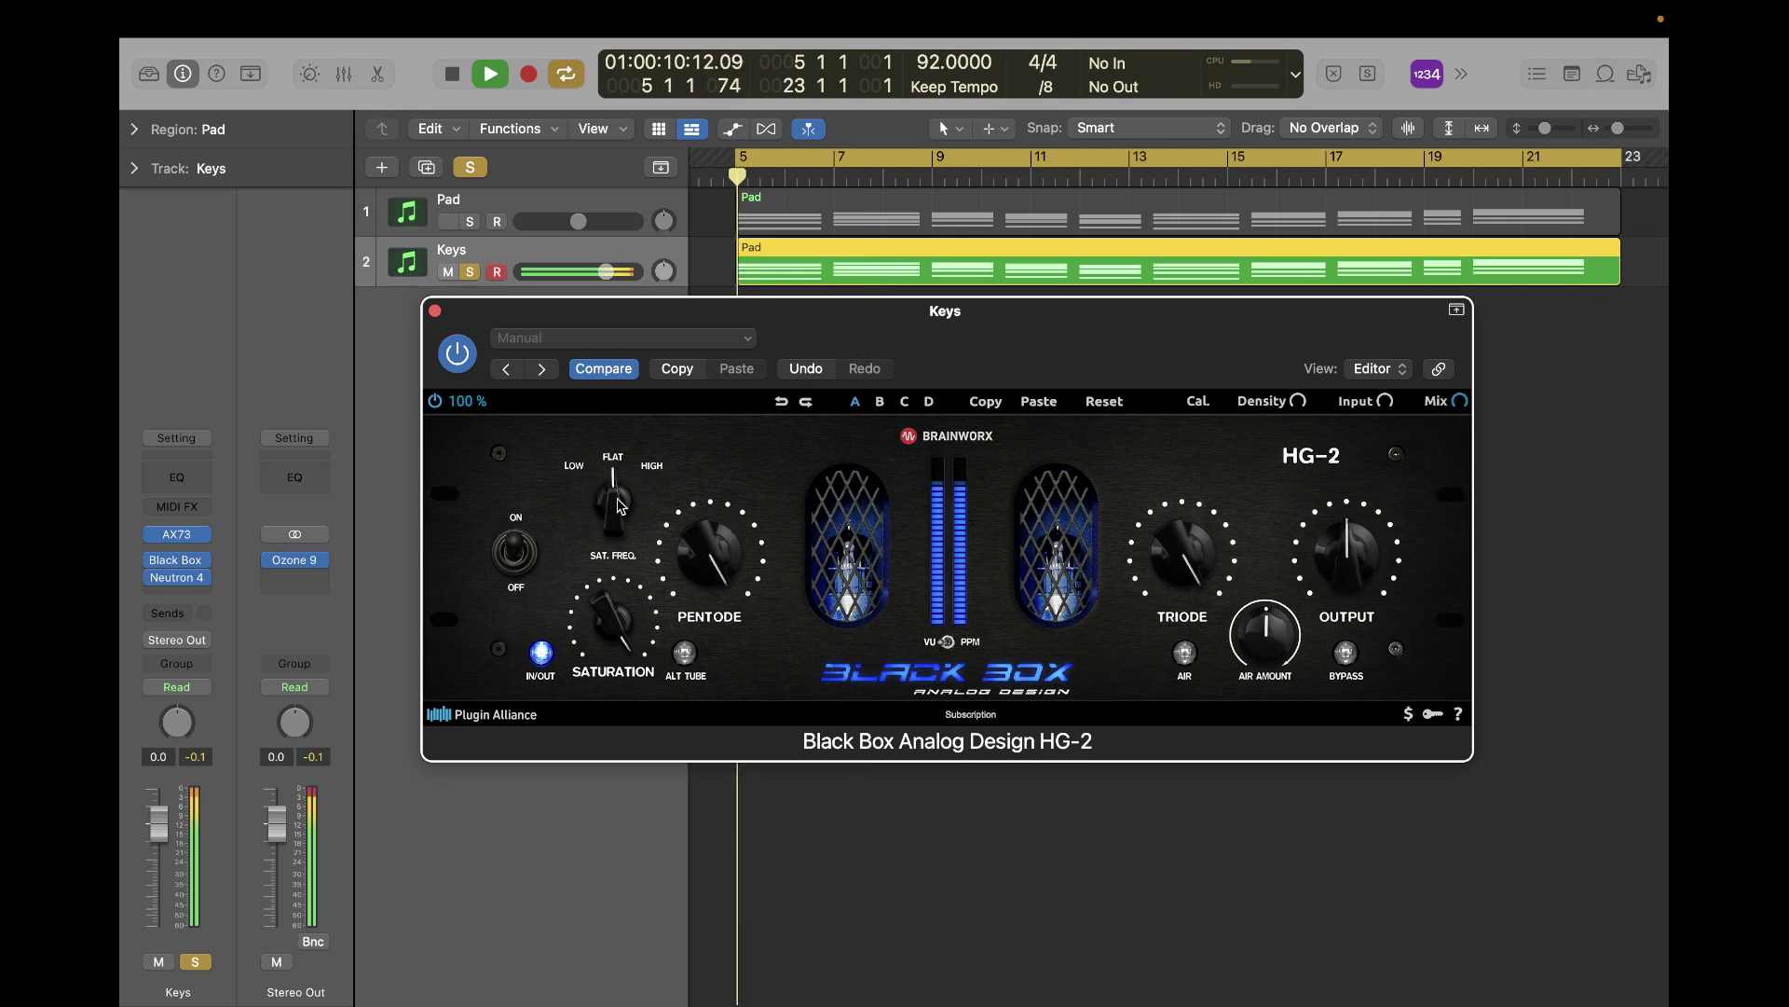
key("space")
left_click_drag(622, 507, 621, 412)
key("space")
key("space")
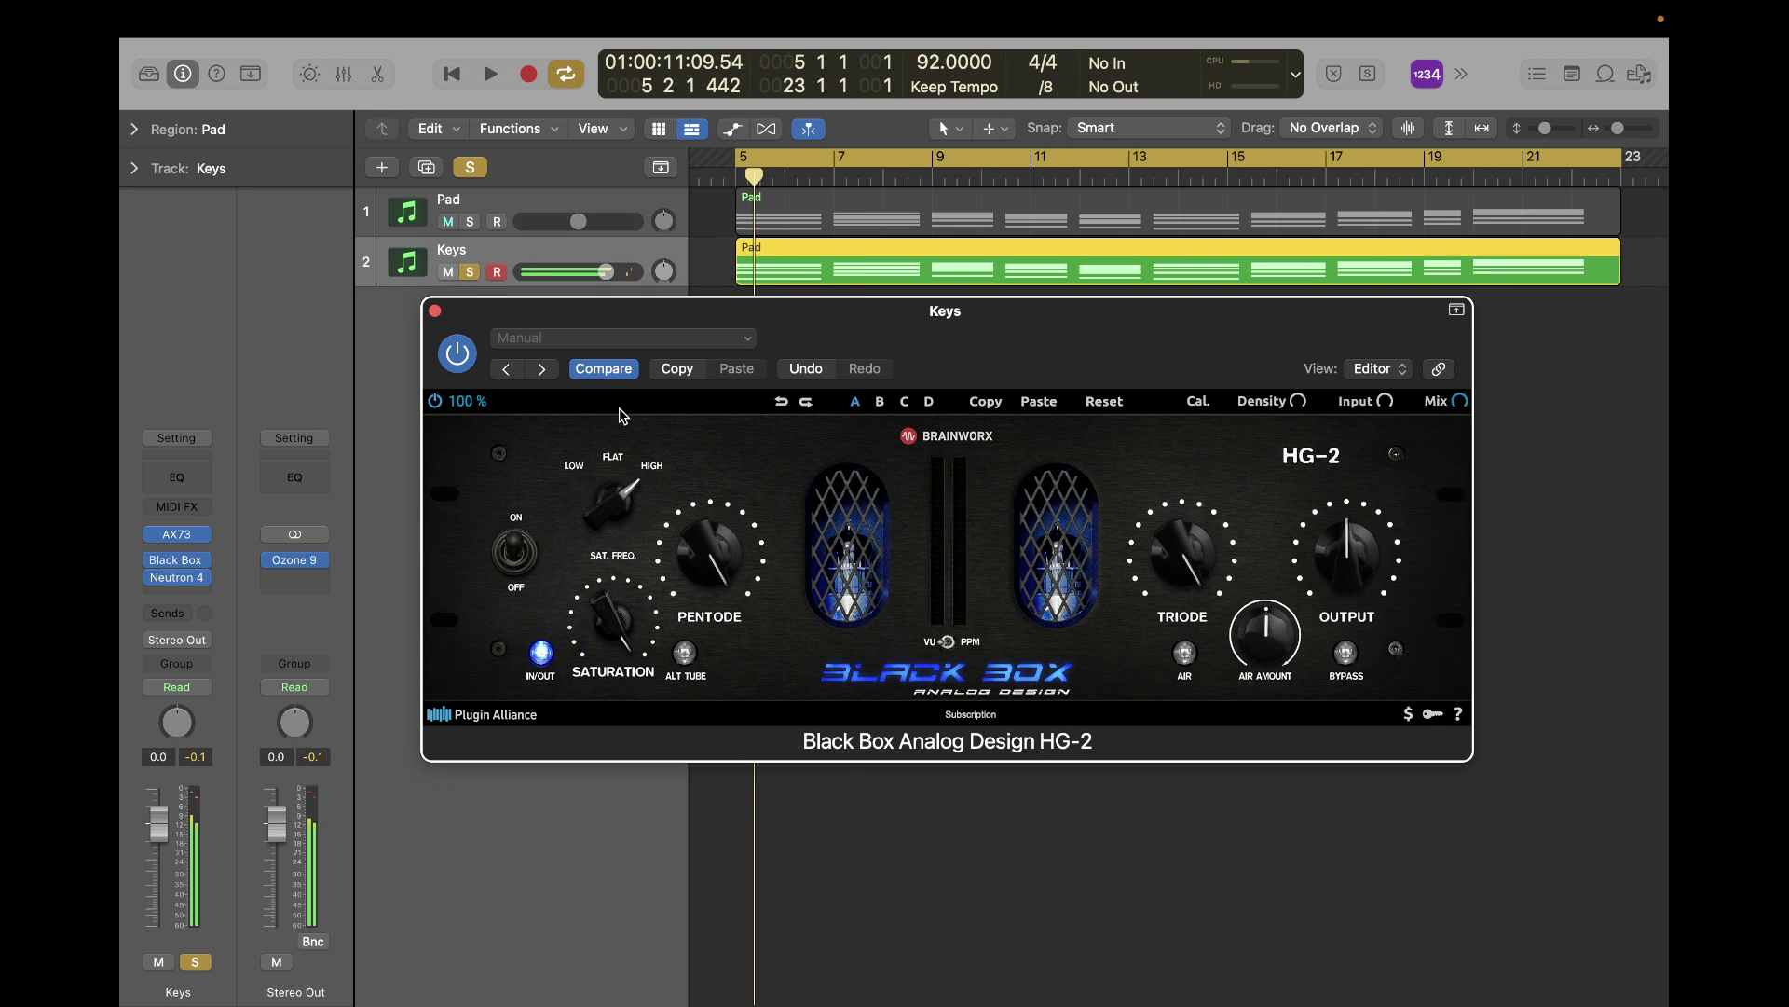
key("space")
key("space")
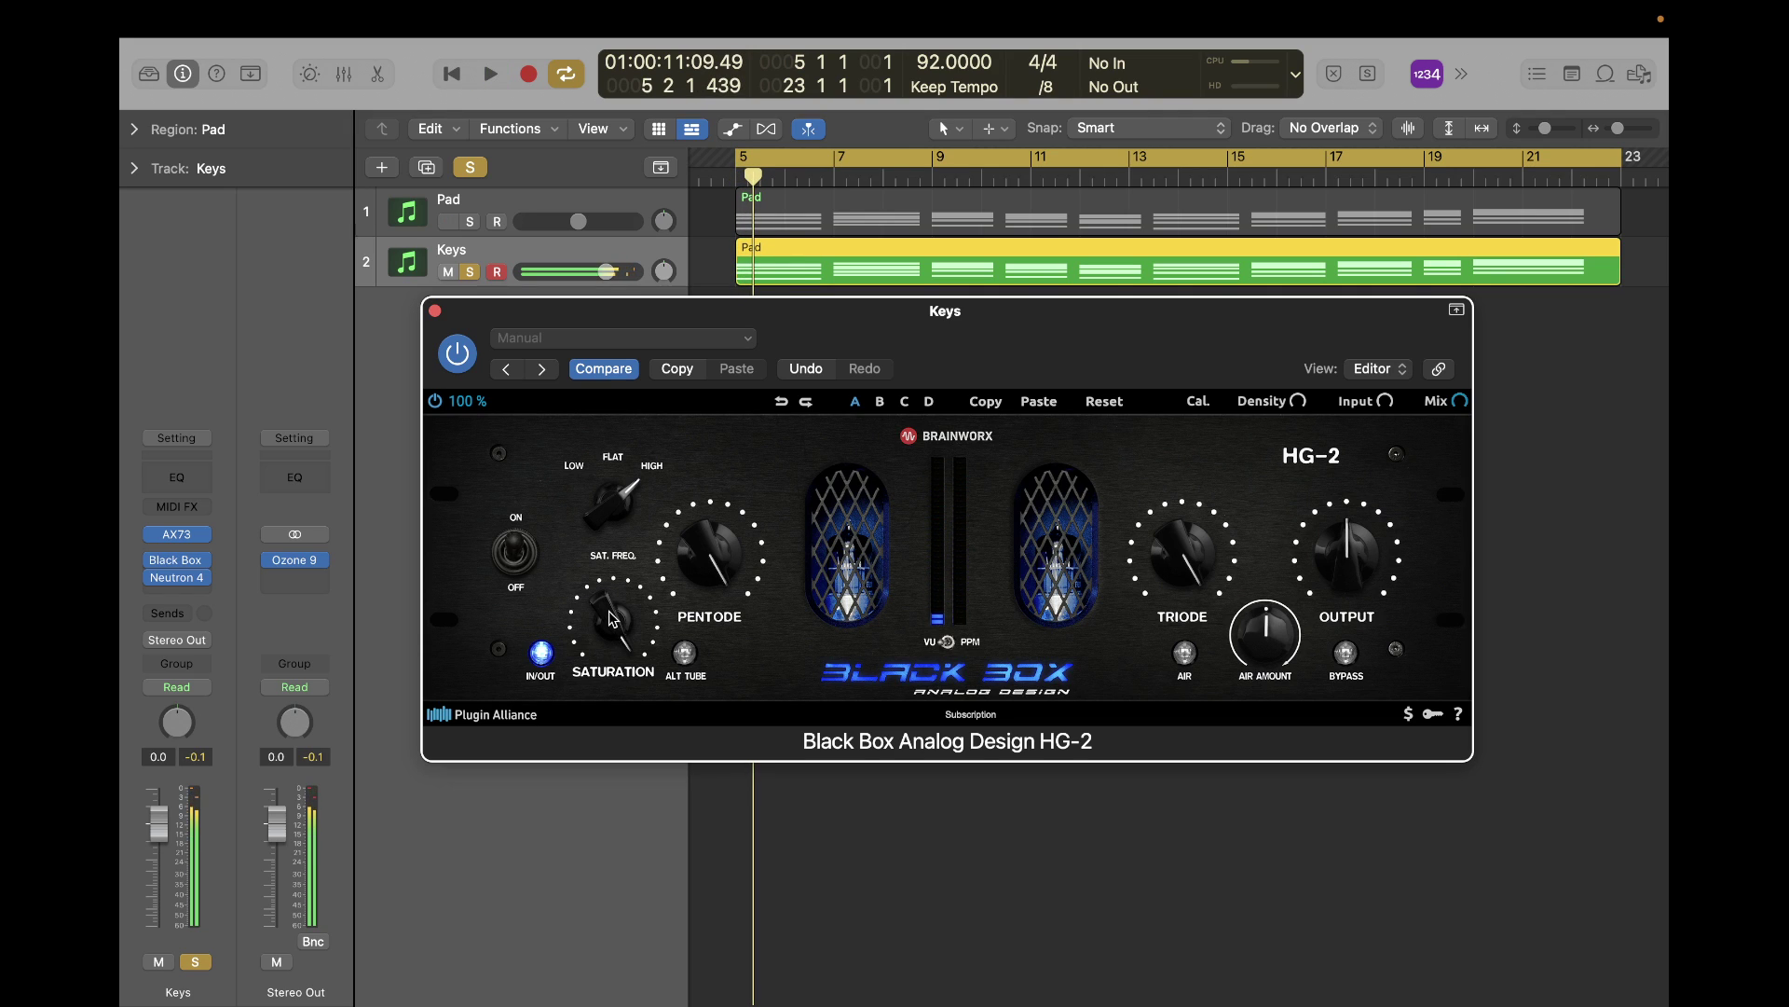
left_click_drag(615, 529, 616, 541)
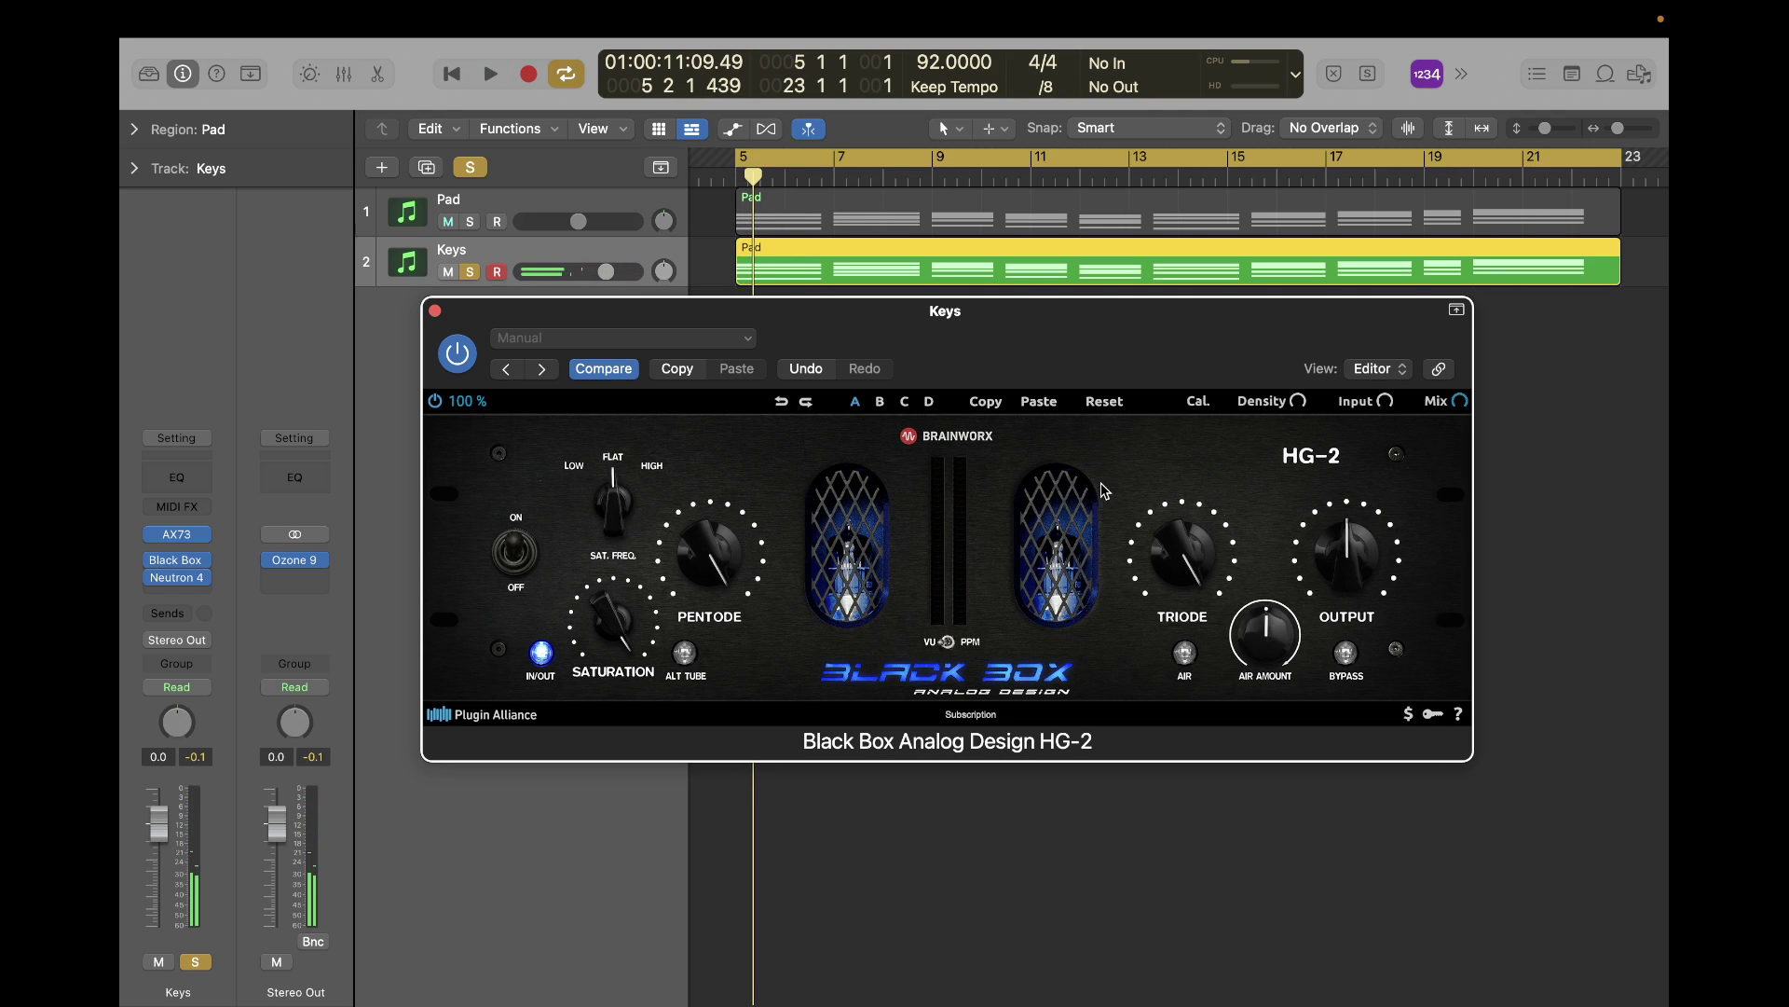
Try the HG-2's Triode at minimum against its maximum setting on the opening of the Keys part.
key("space")
key("space")
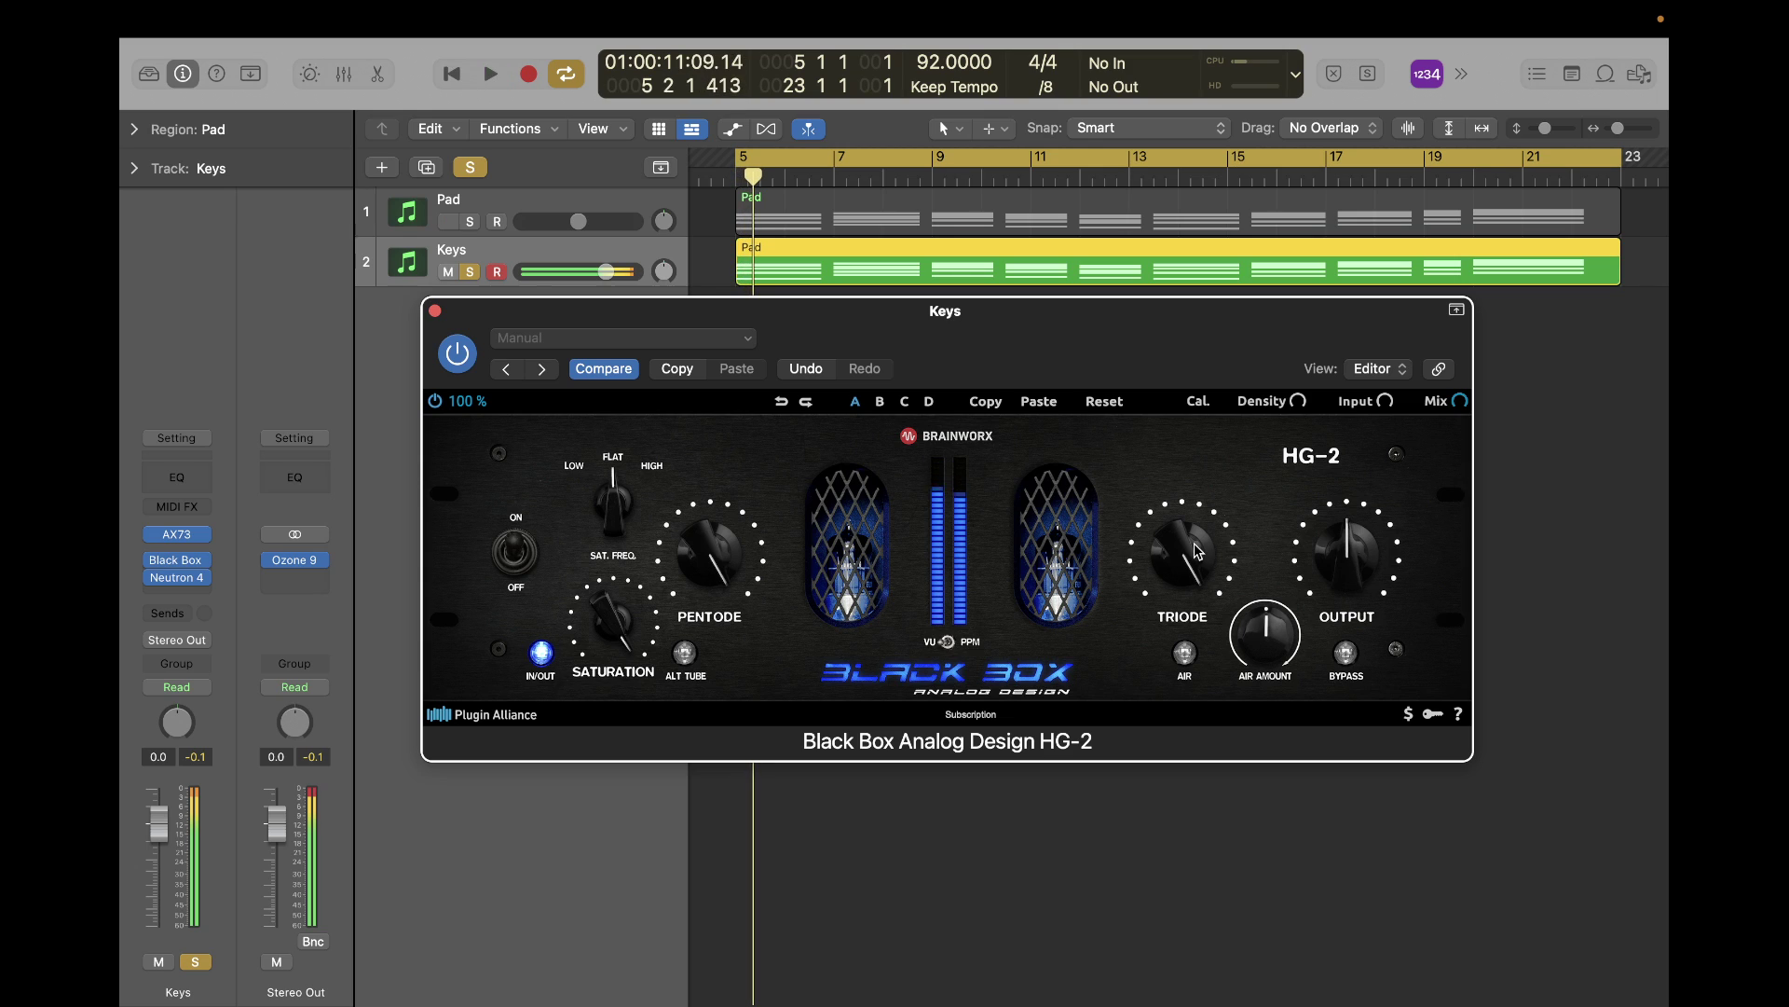
left_click_drag(1193, 547, 1202, 785)
key("space")
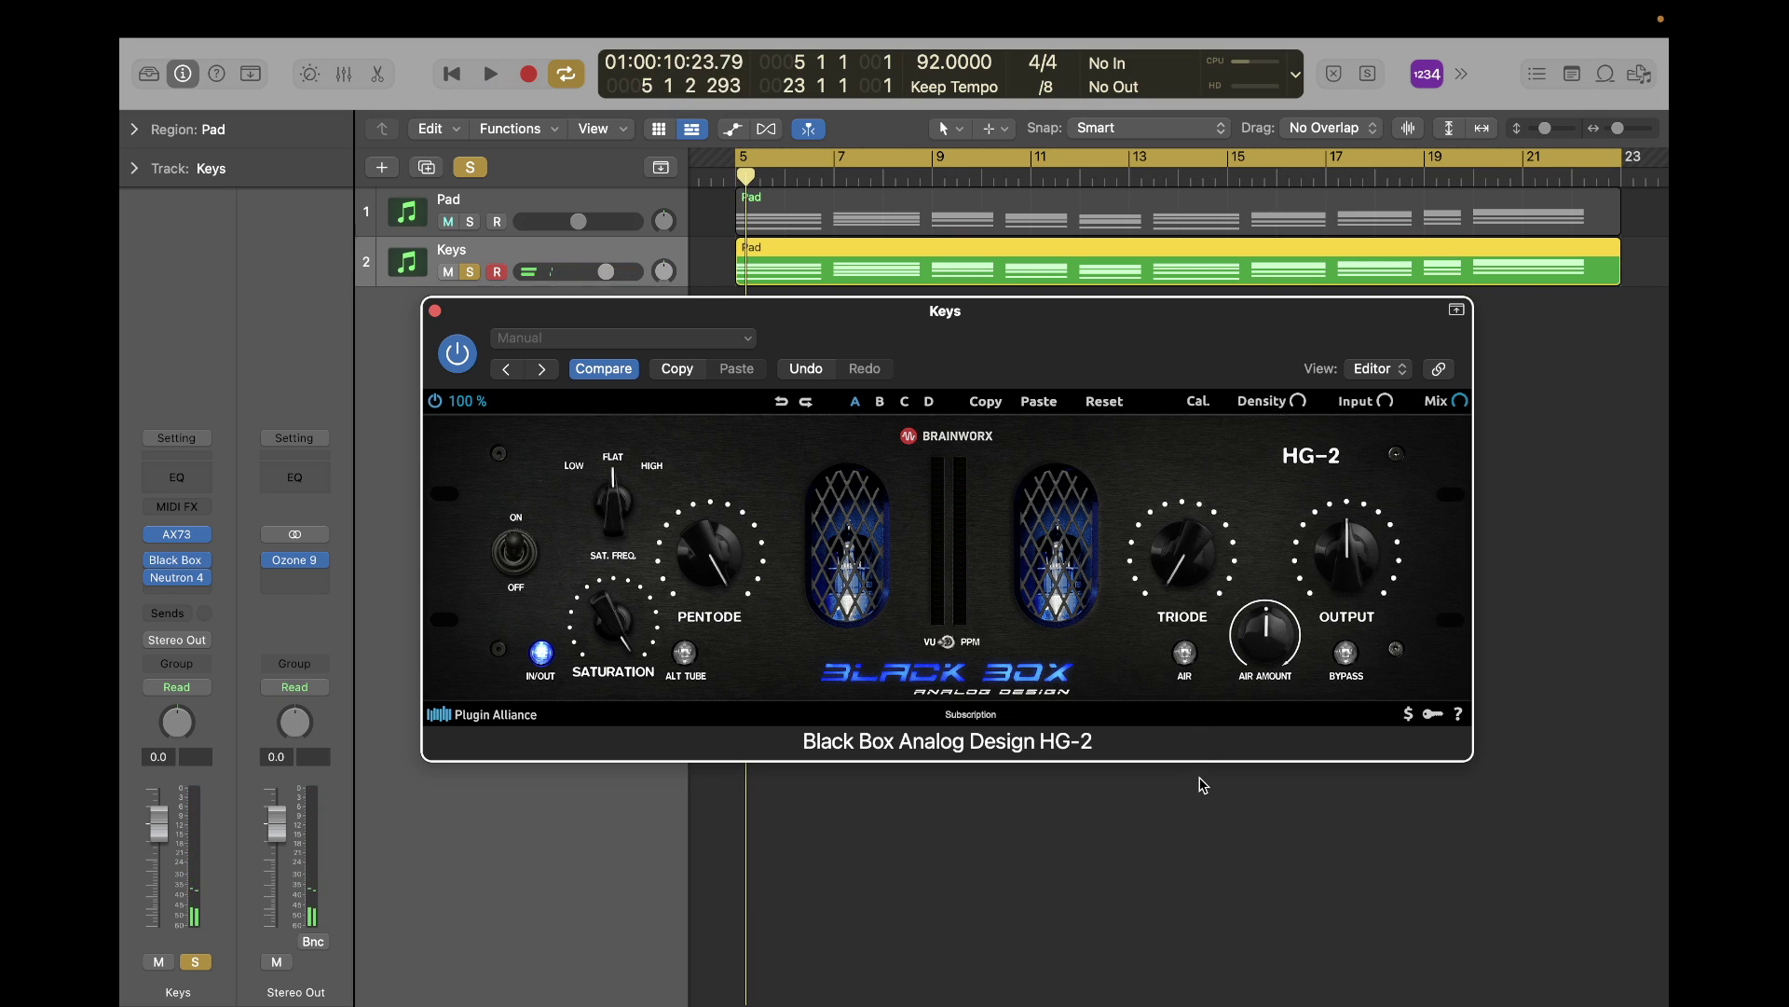
key("space")
left_click_drag(751, 179, 723, 175)
key("space")
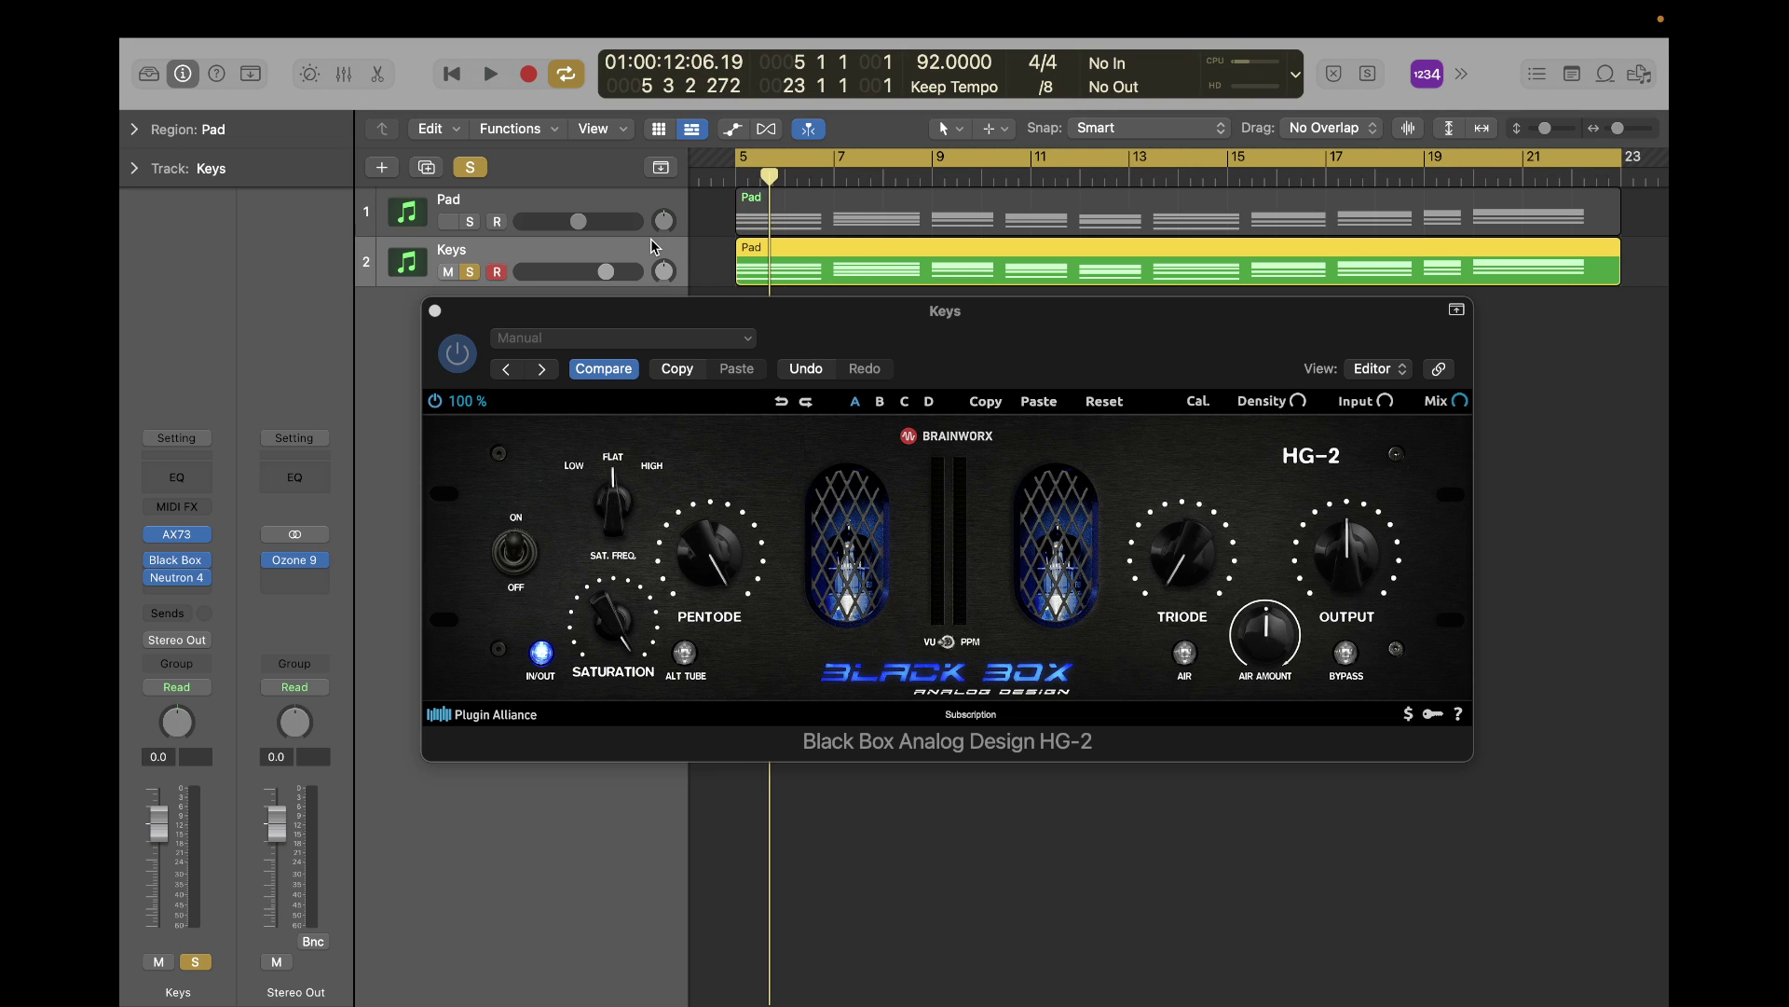
Clear the Keys solo, close the HG-2 window, and replay the opening with both tracks unsoloed.
left_click(470, 169)
key("space")
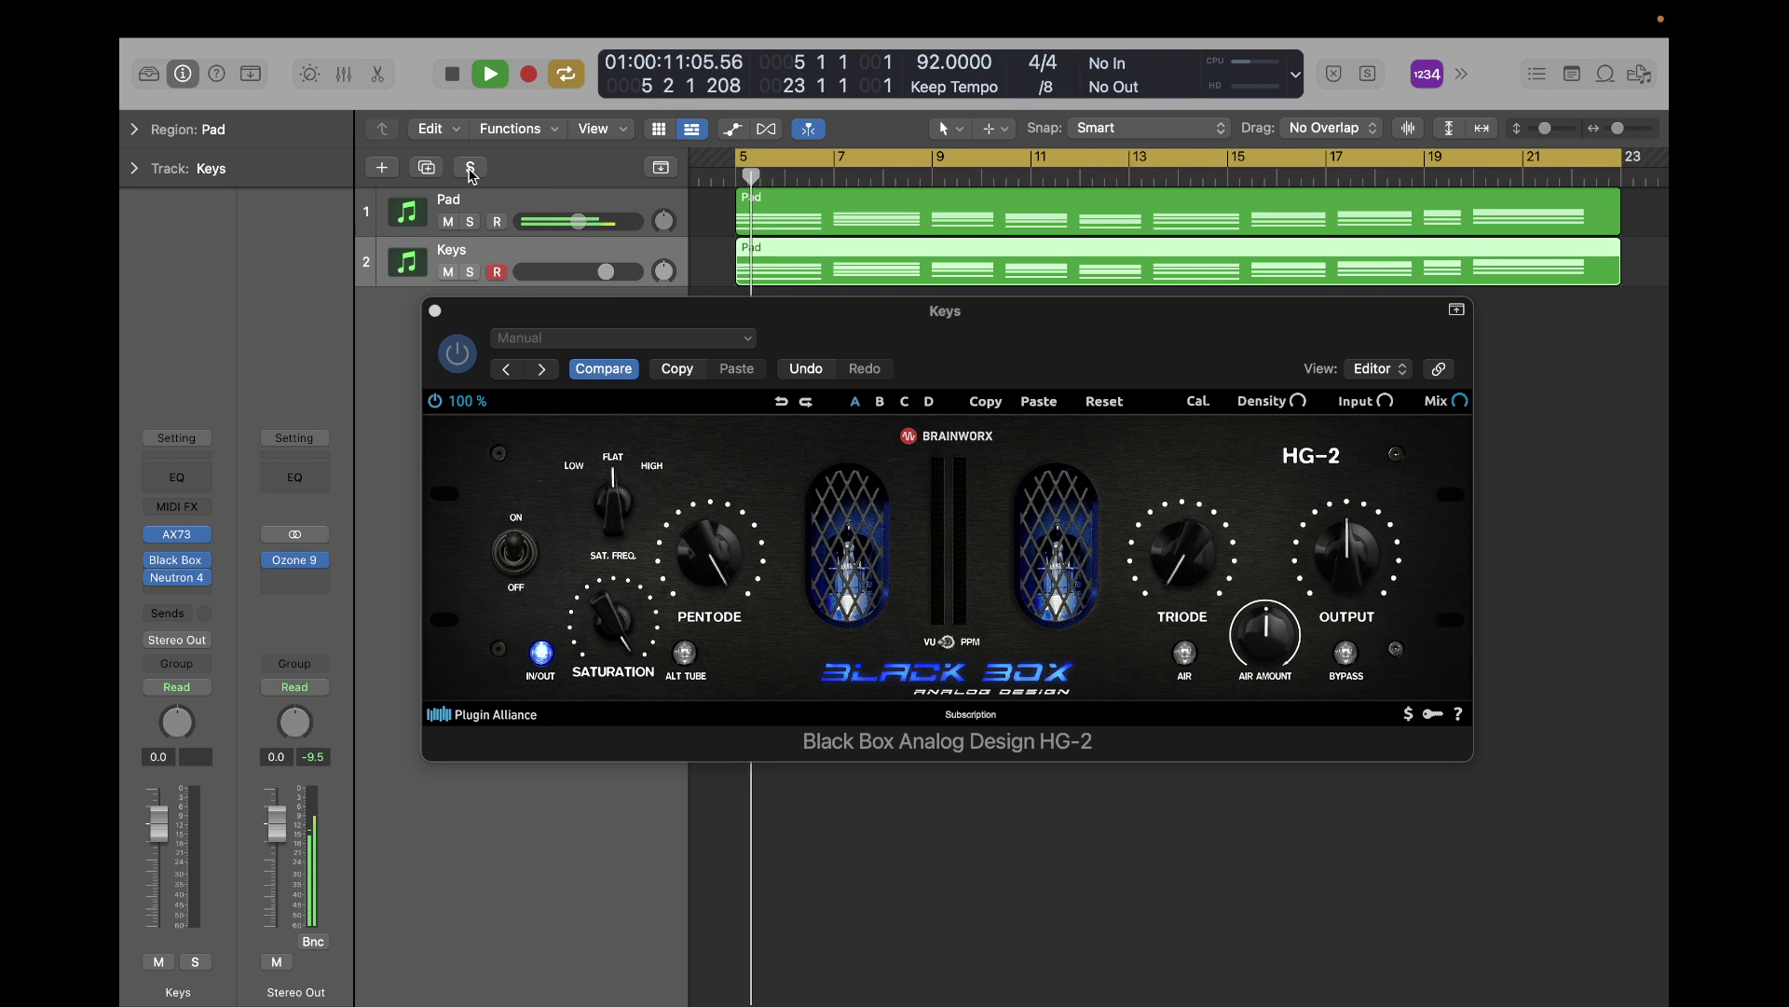
key("space")
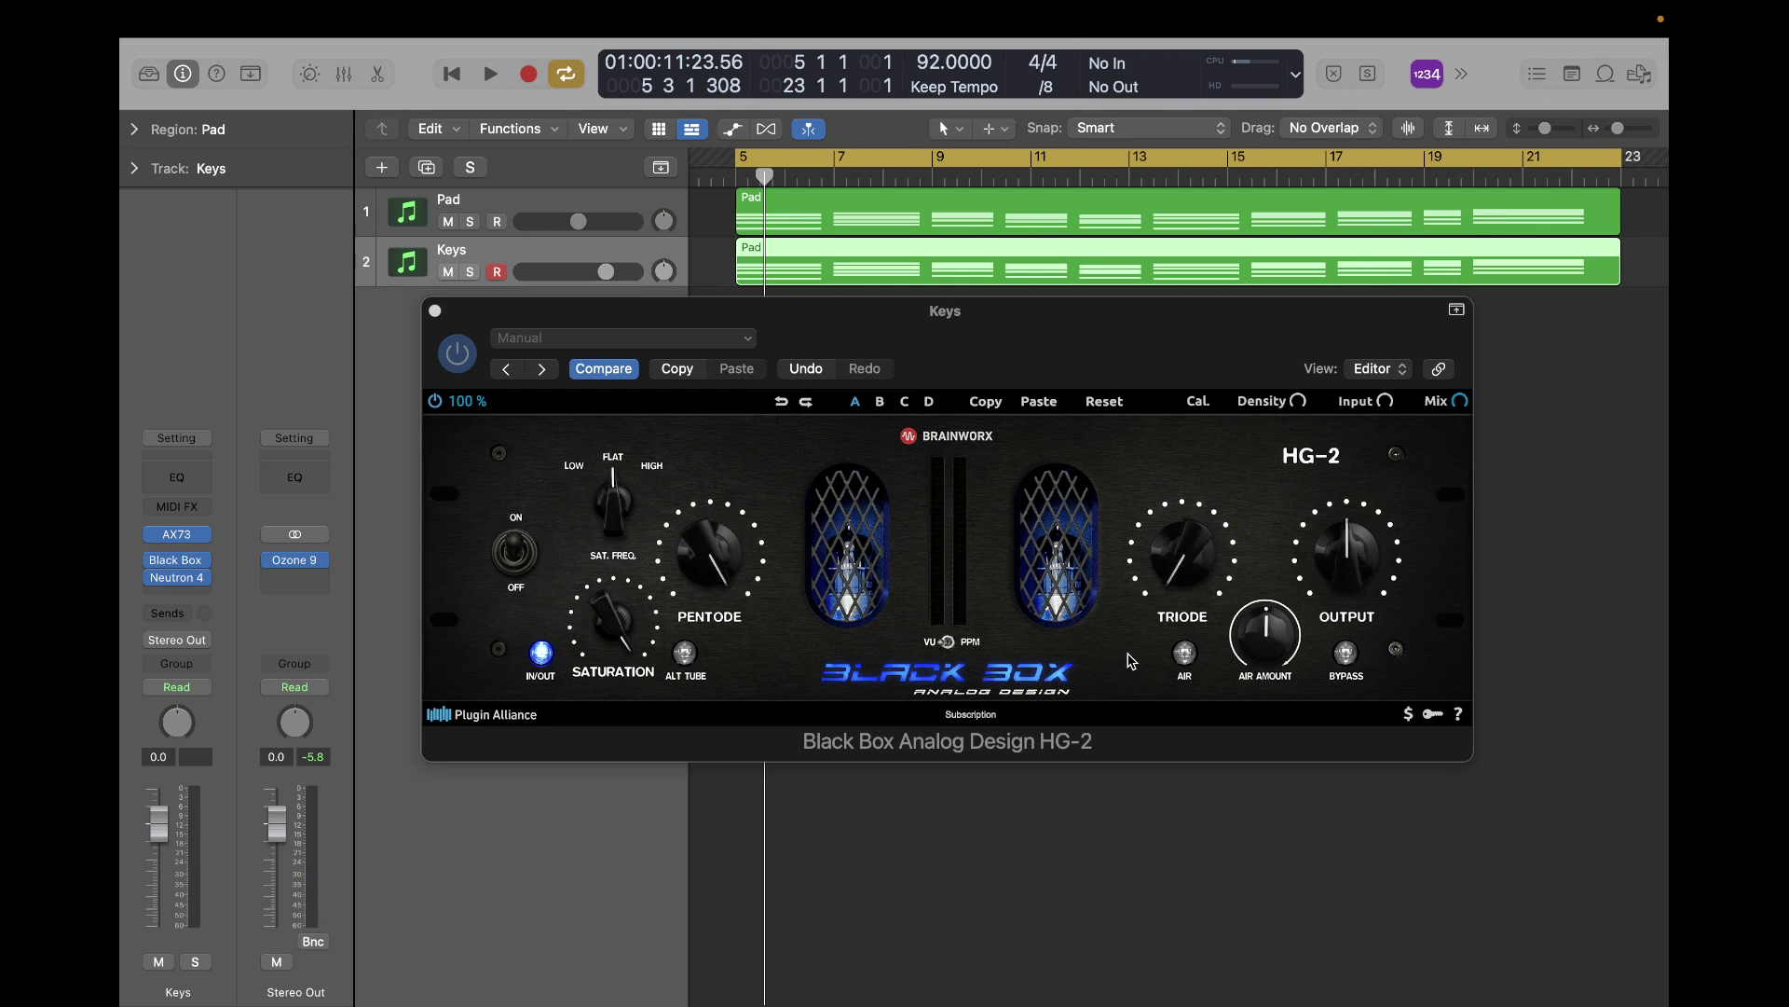
key("b")
key("b")
left_click(434, 310)
key("space")
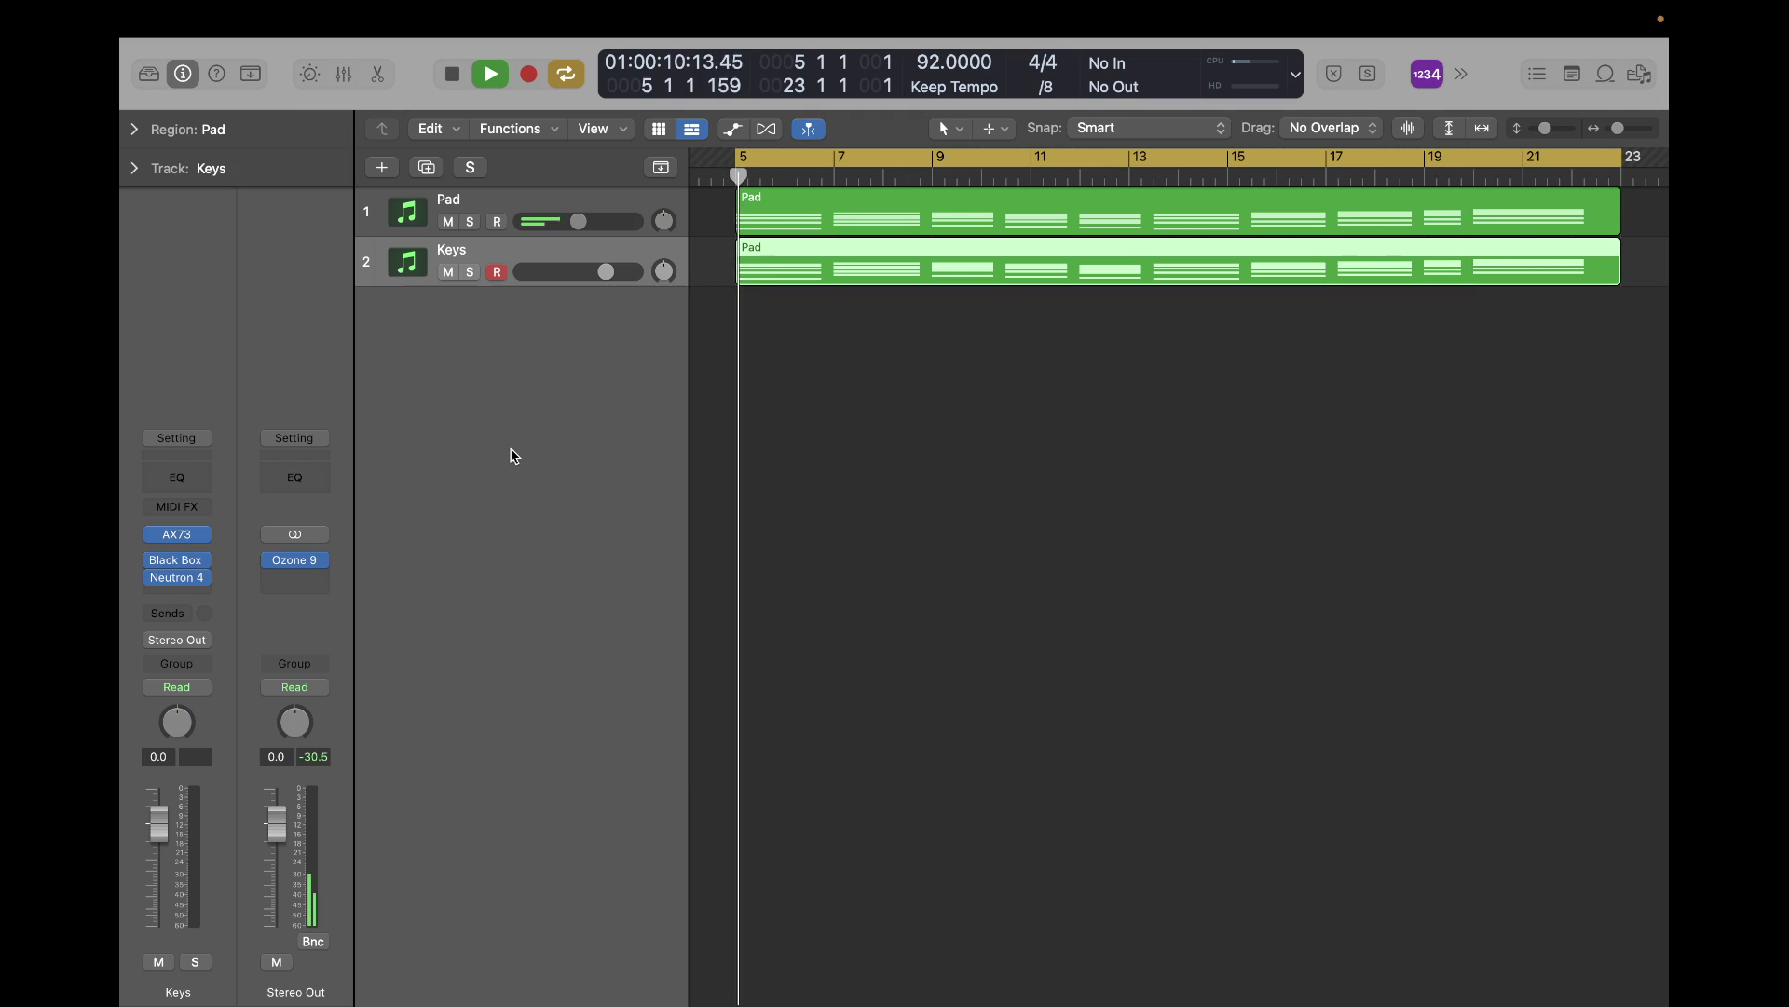
key("space")
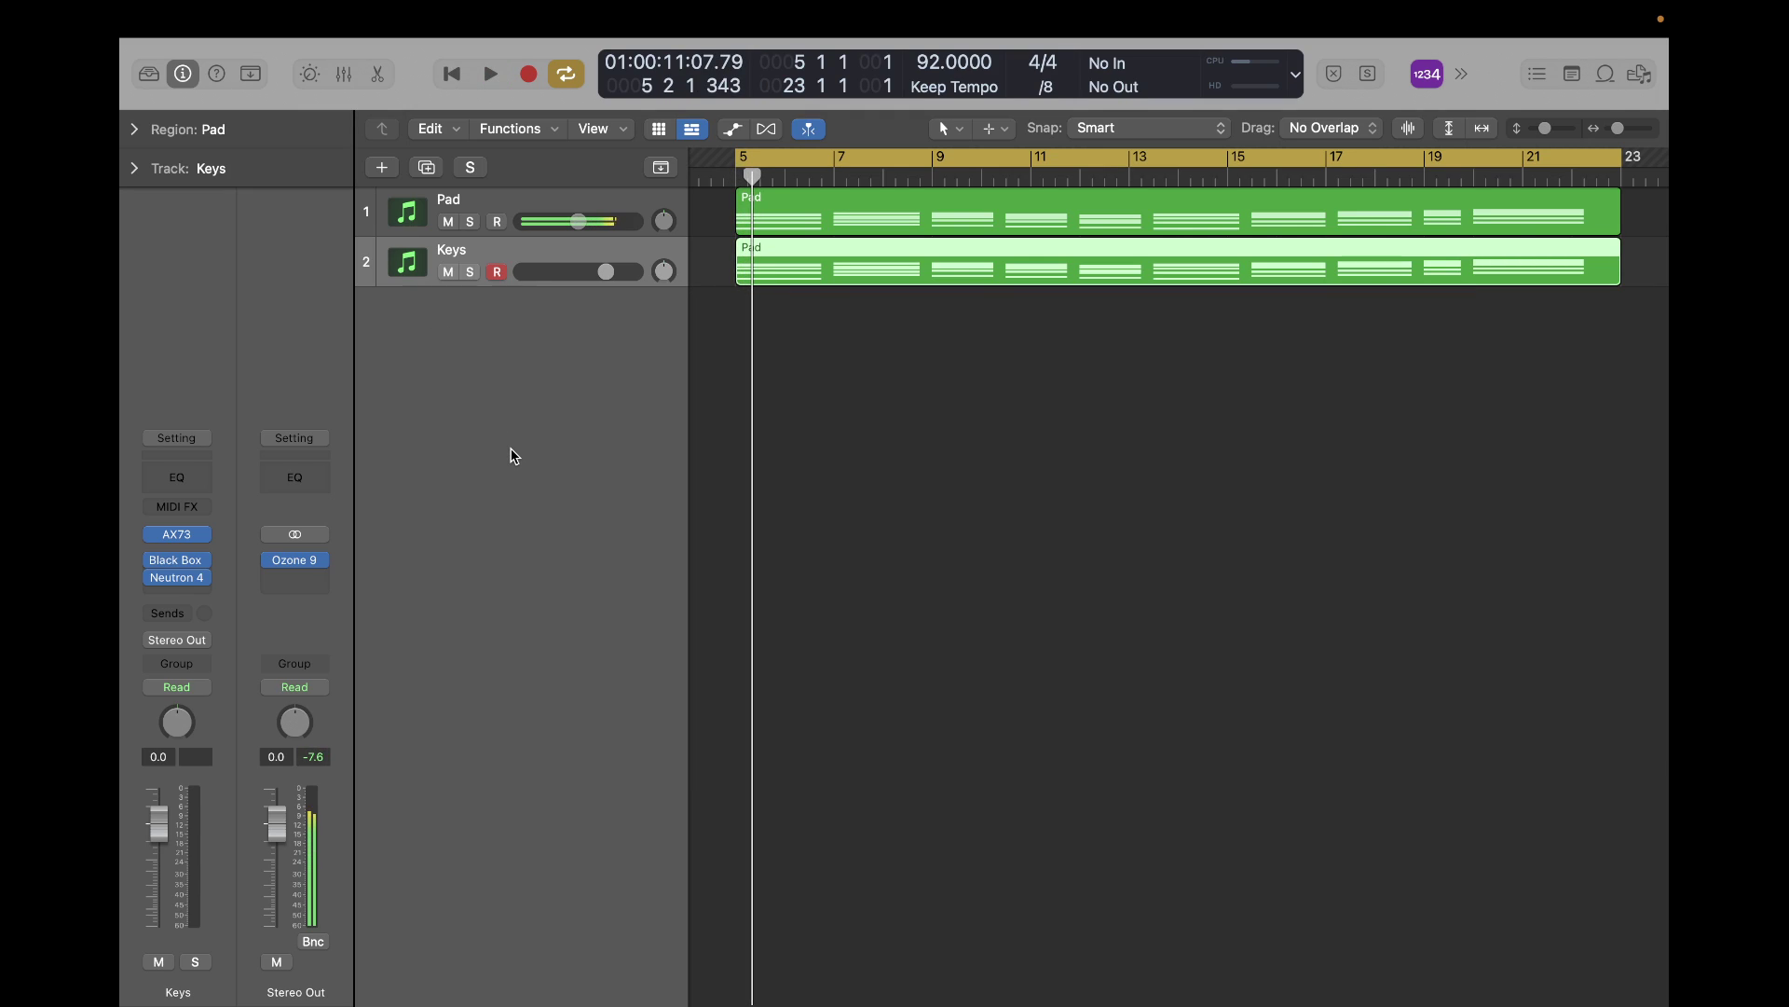
Solo the Keys track and compare its opening chord with the HG-2 bypassed and active.
left_click(469, 272)
mouse_move(199, 535)
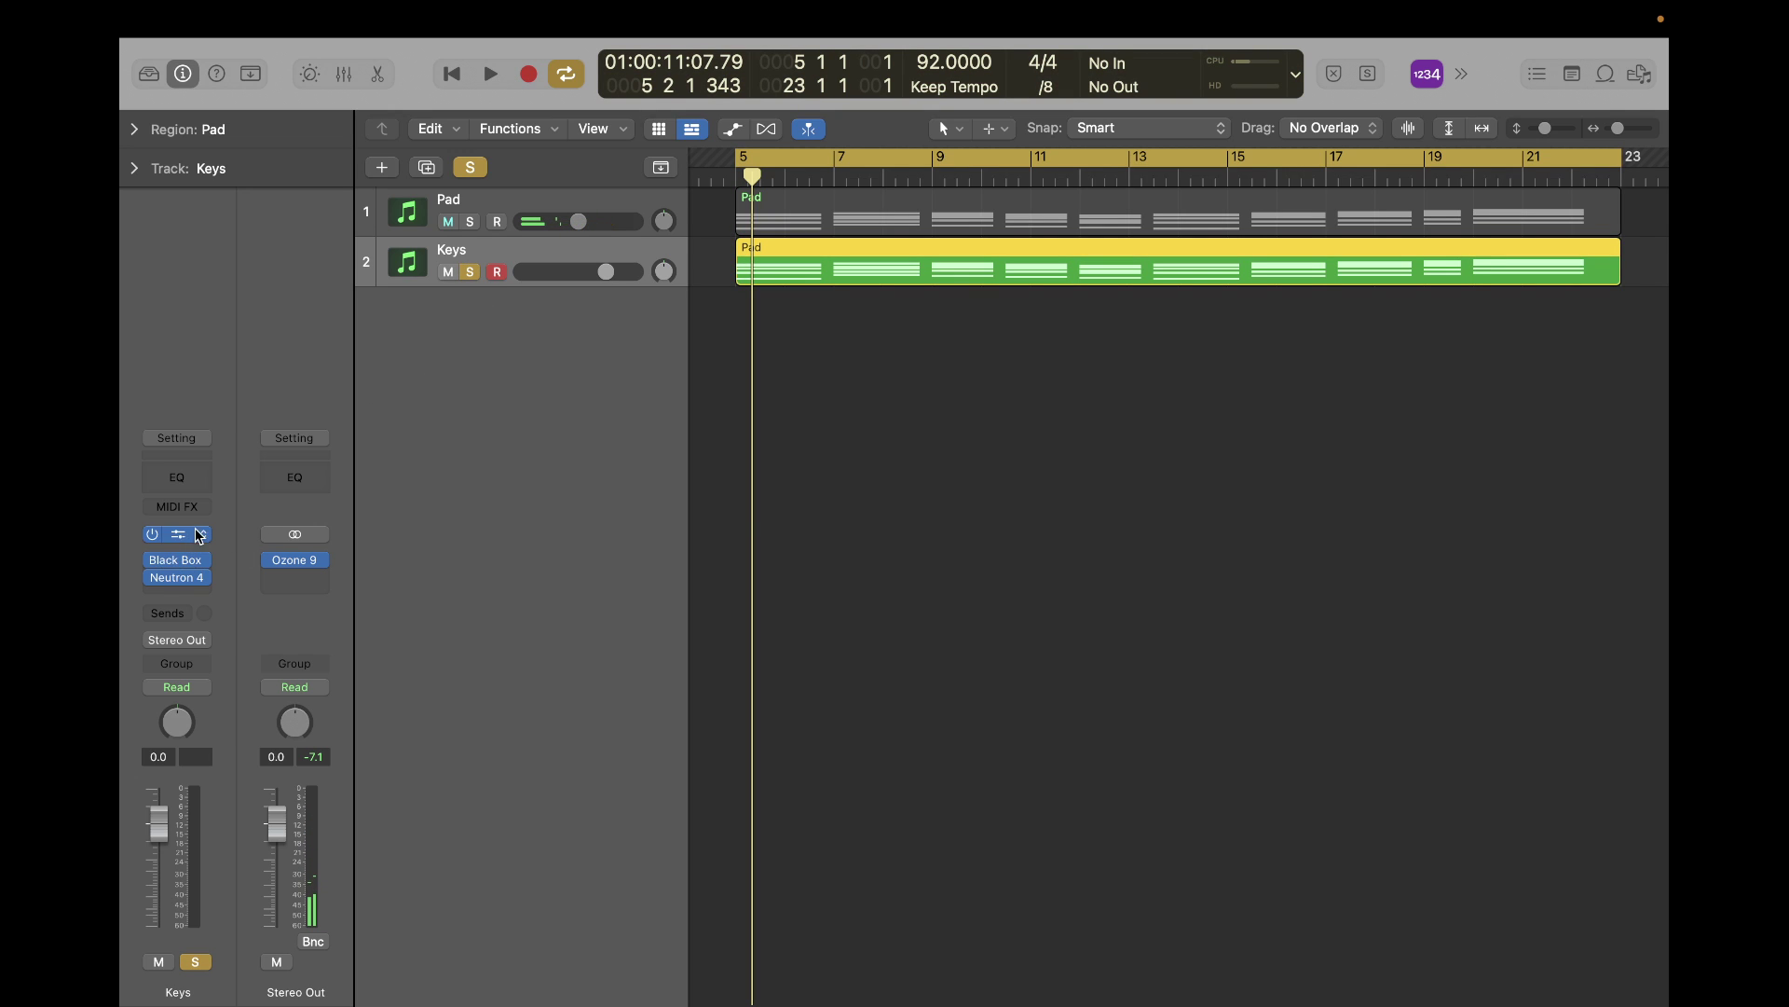
mouse_move(156, 559)
key("space")
key("space")
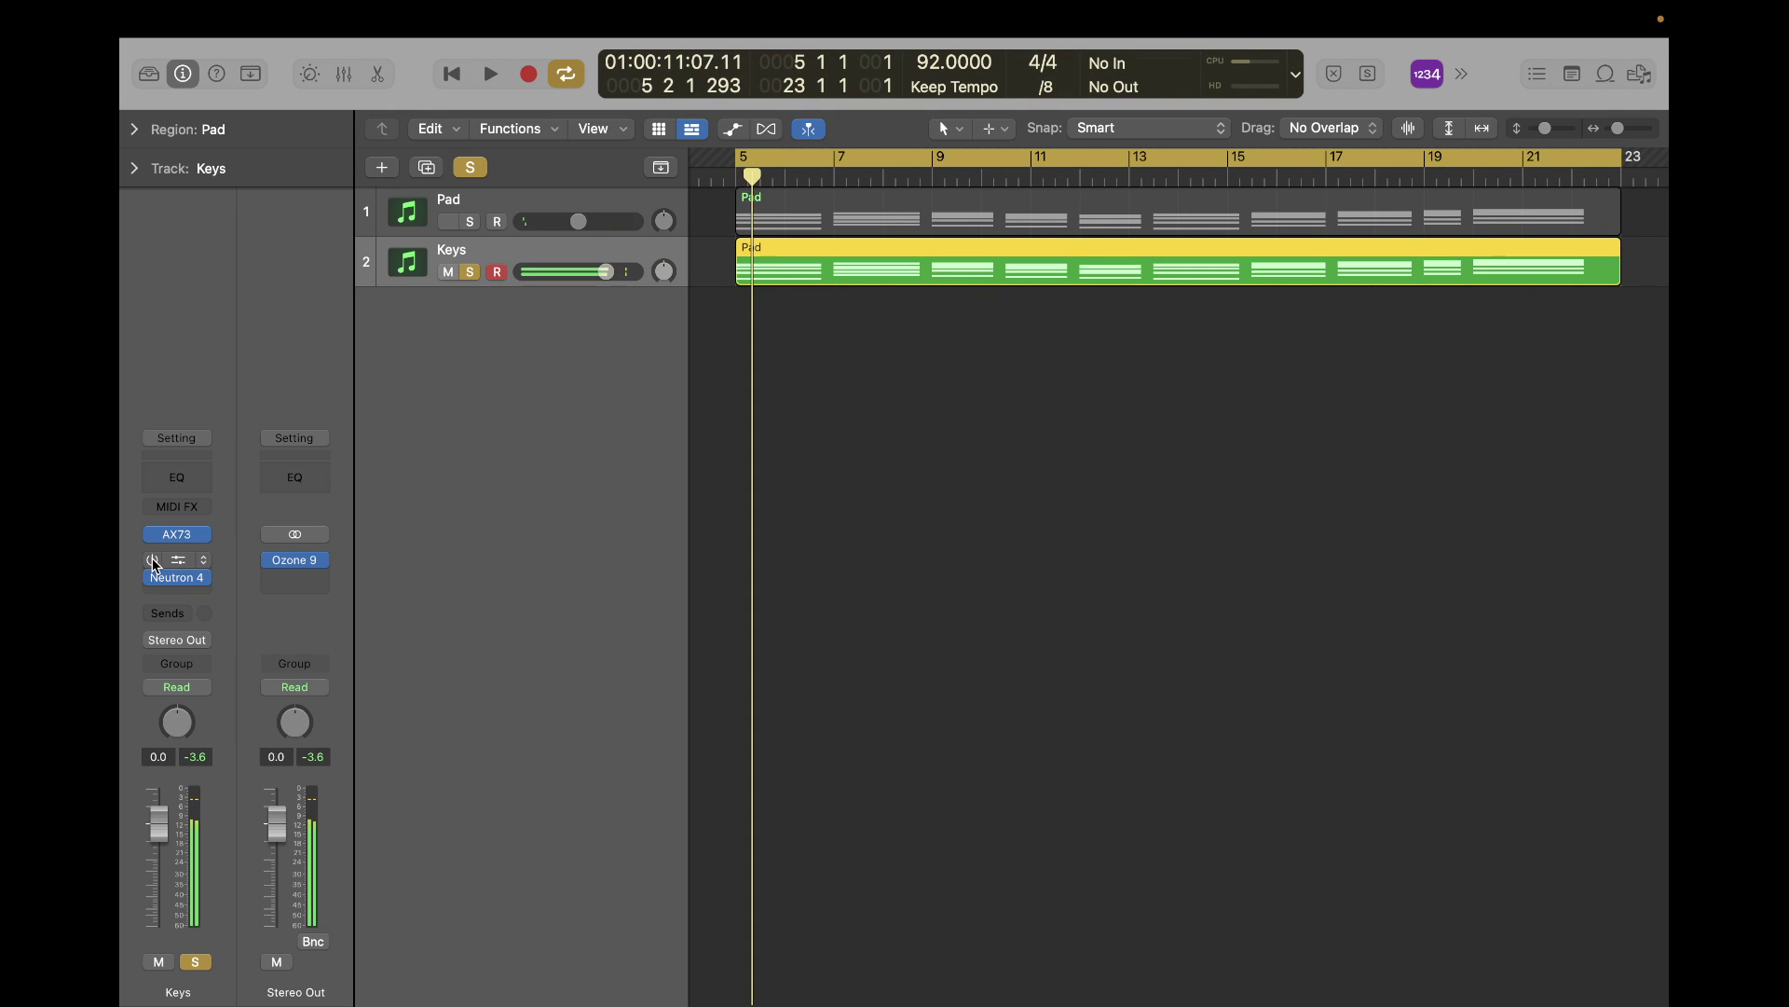
key("space")
key("space")
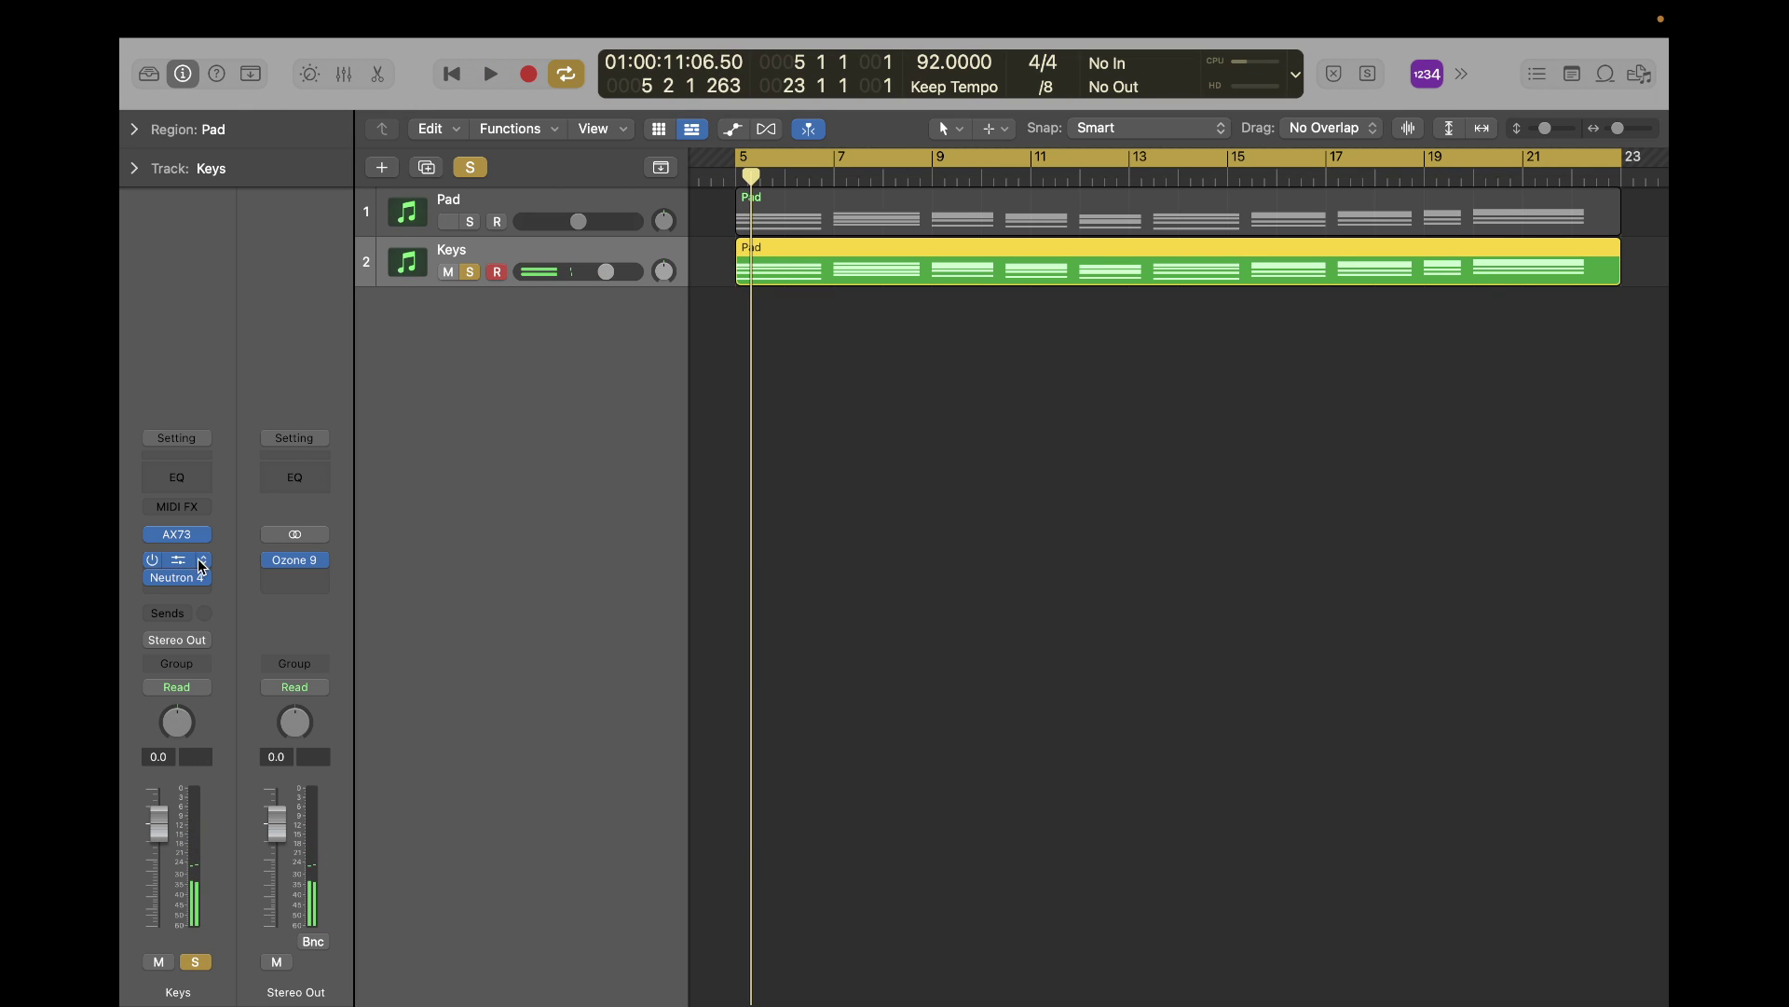
Reopen the HG-2 on the Keys track and raise its Triode to maximum while replaying the opening chord.
left_click(181, 564)
key("space")
key("space")
key("space")
key("space")
mouse_move(1195, 528)
left_mouse_down()
mouse_move(1196, 485)
mouse_move(1165, 794)
mouse_move(1180, 545)
left_mouse_up()
key("space")
key("space")
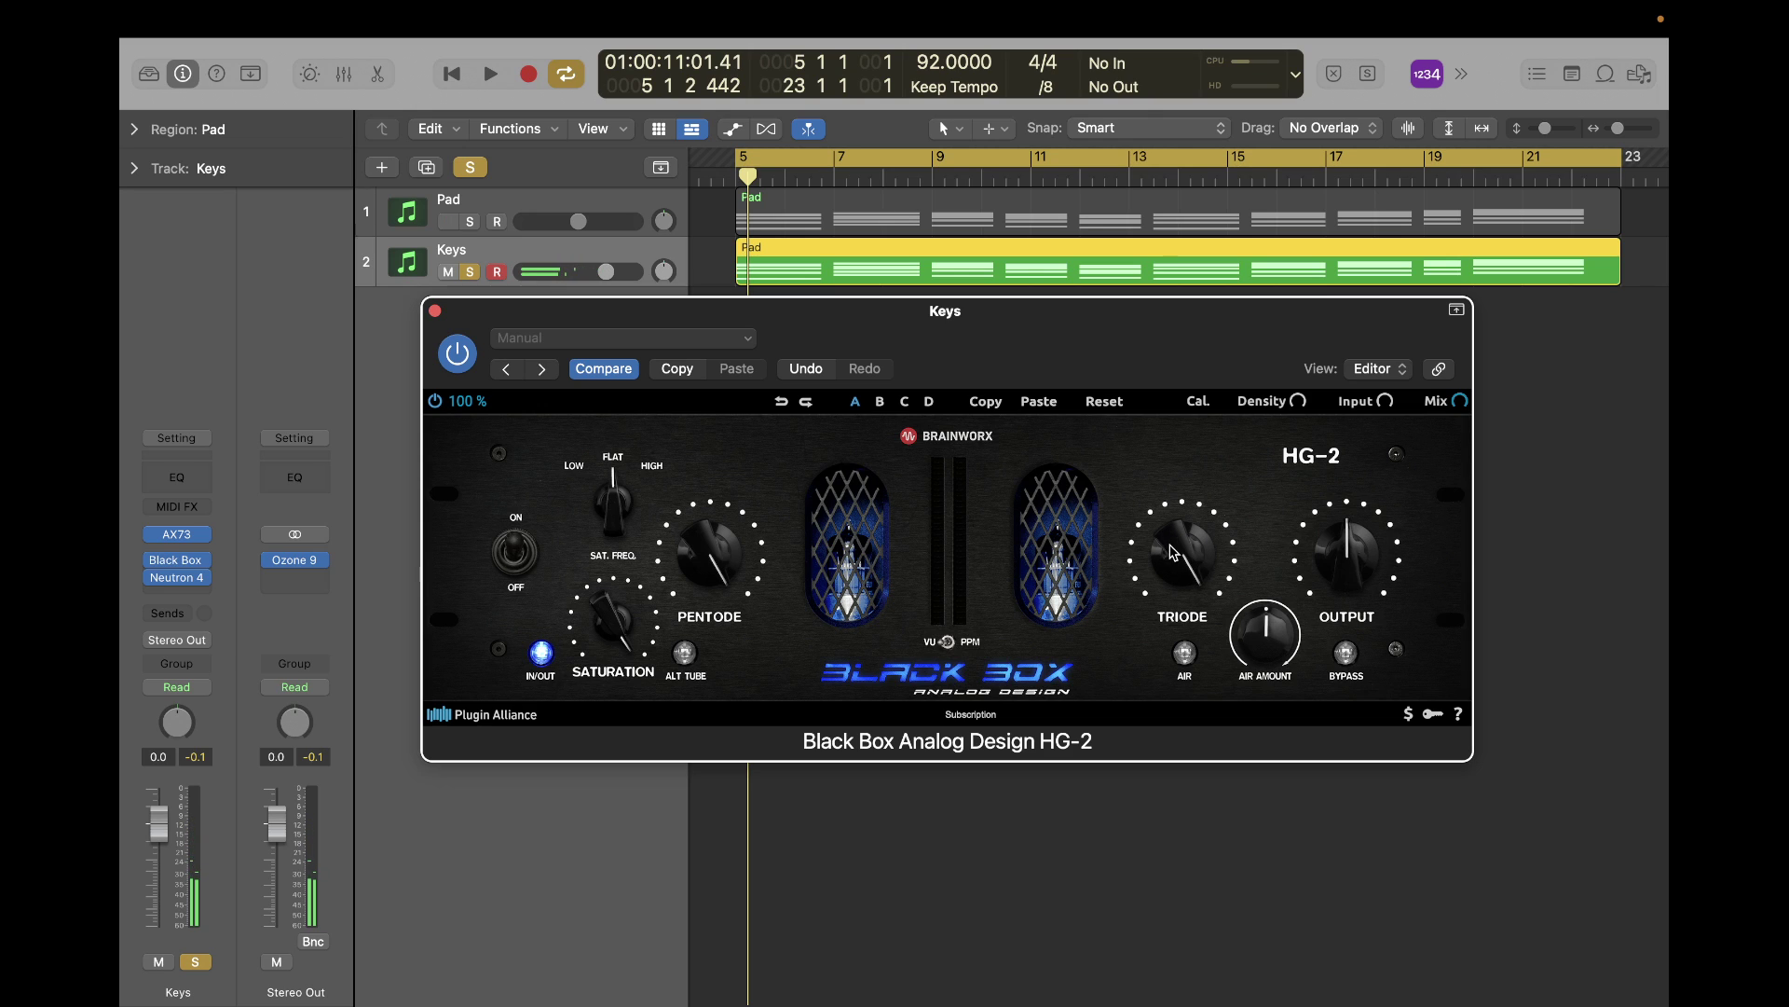
key("space")
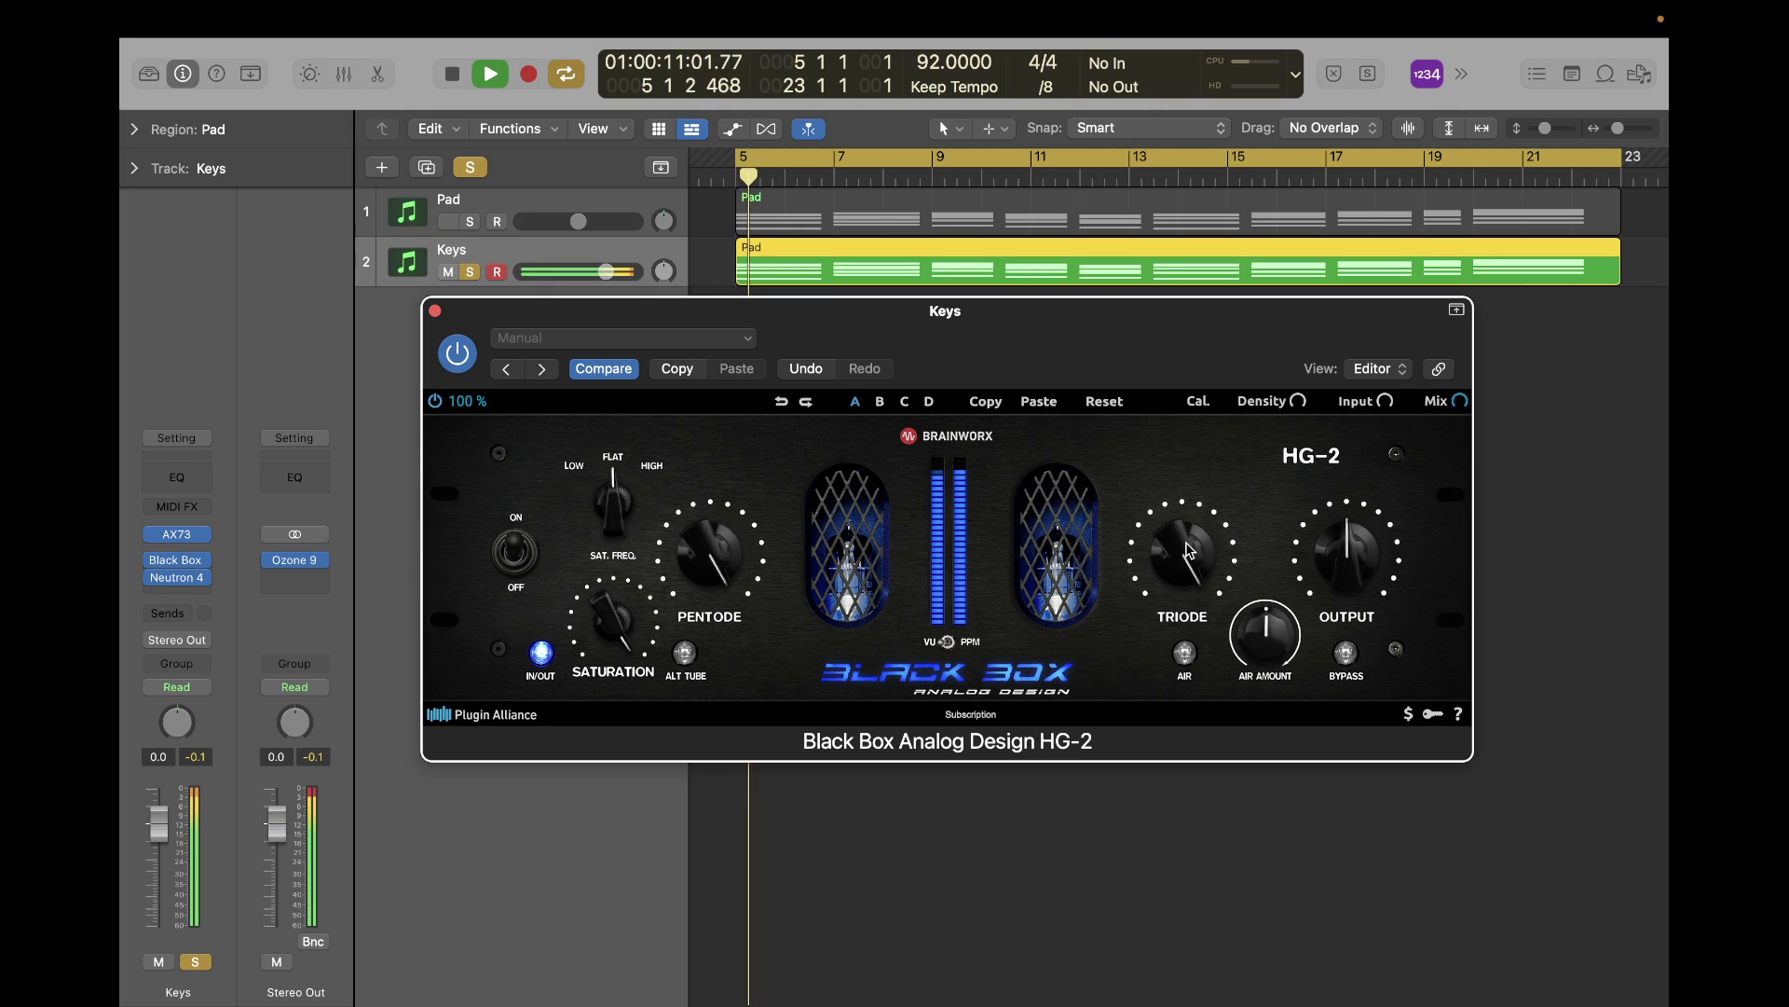
Return the HG-2's Triode to its middle setting and Pentode to 50 %, replaying the opening chord after each change.
left_click_drag(1189, 551, 1180, 628)
key("Return")
key("space")
key("space")
key("space")
key("space")
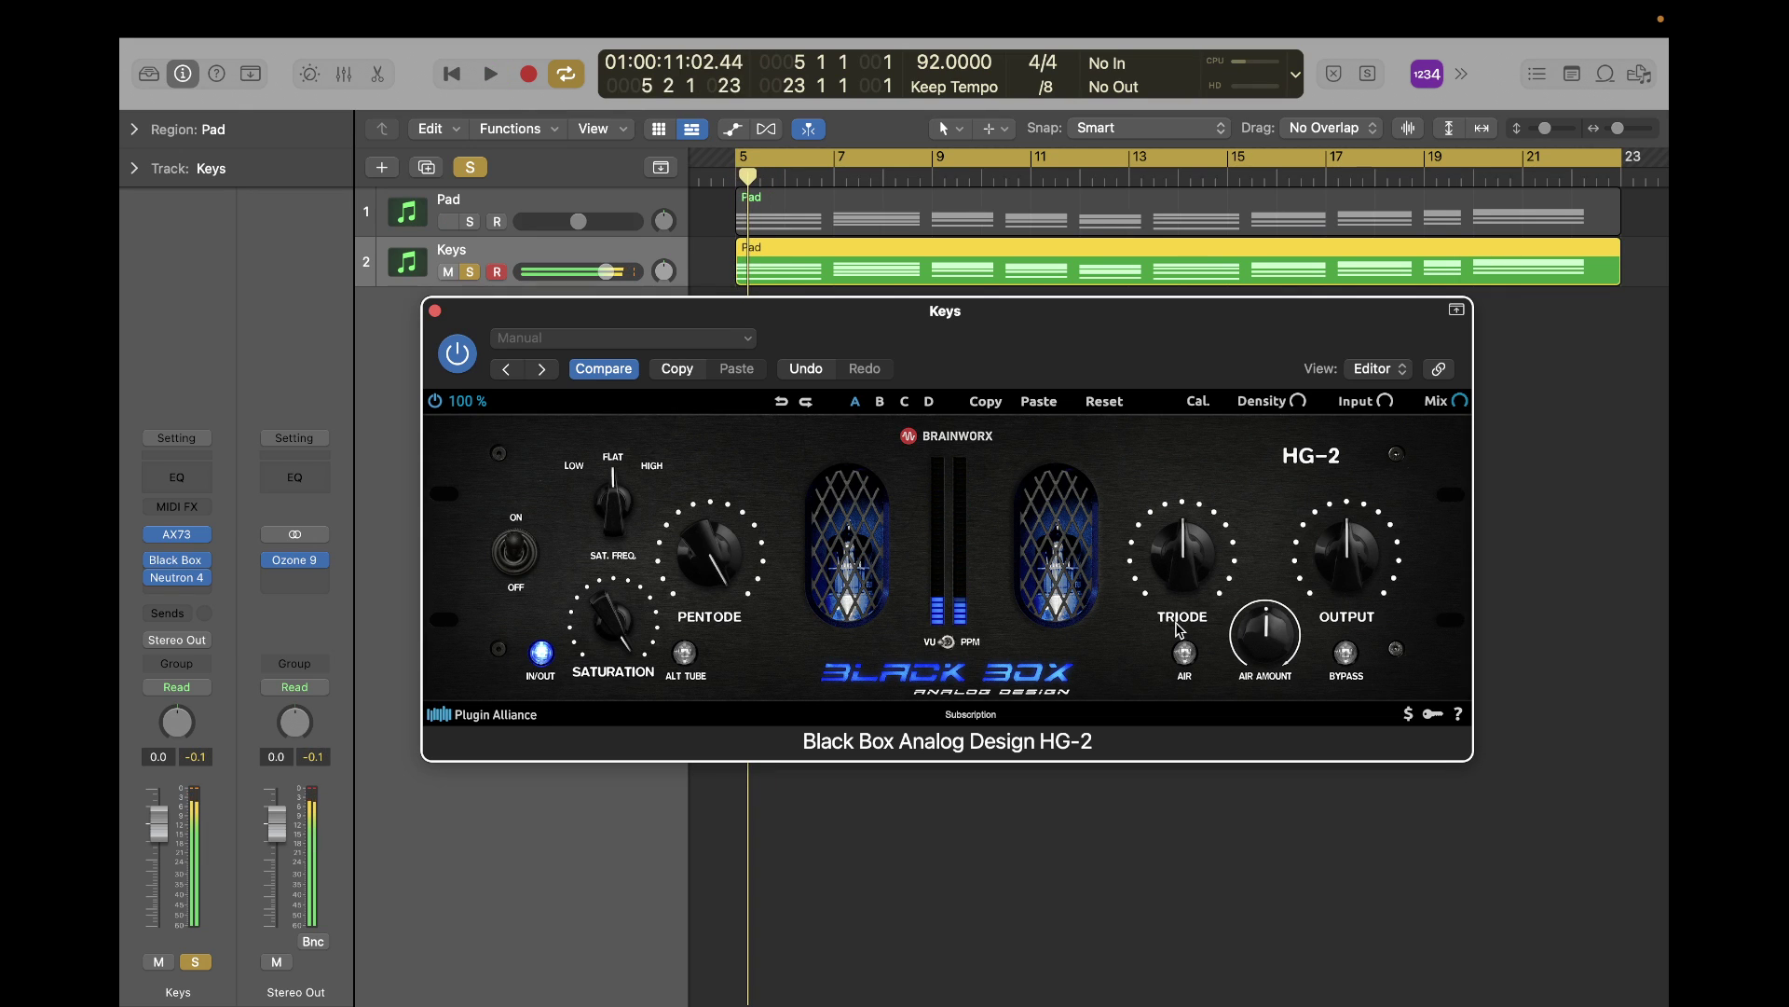
mouse_move(727, 657)
left_mouse_down()
mouse_move(730, 633)
mouse_move(730, 648)
left_mouse_up()
key("space")
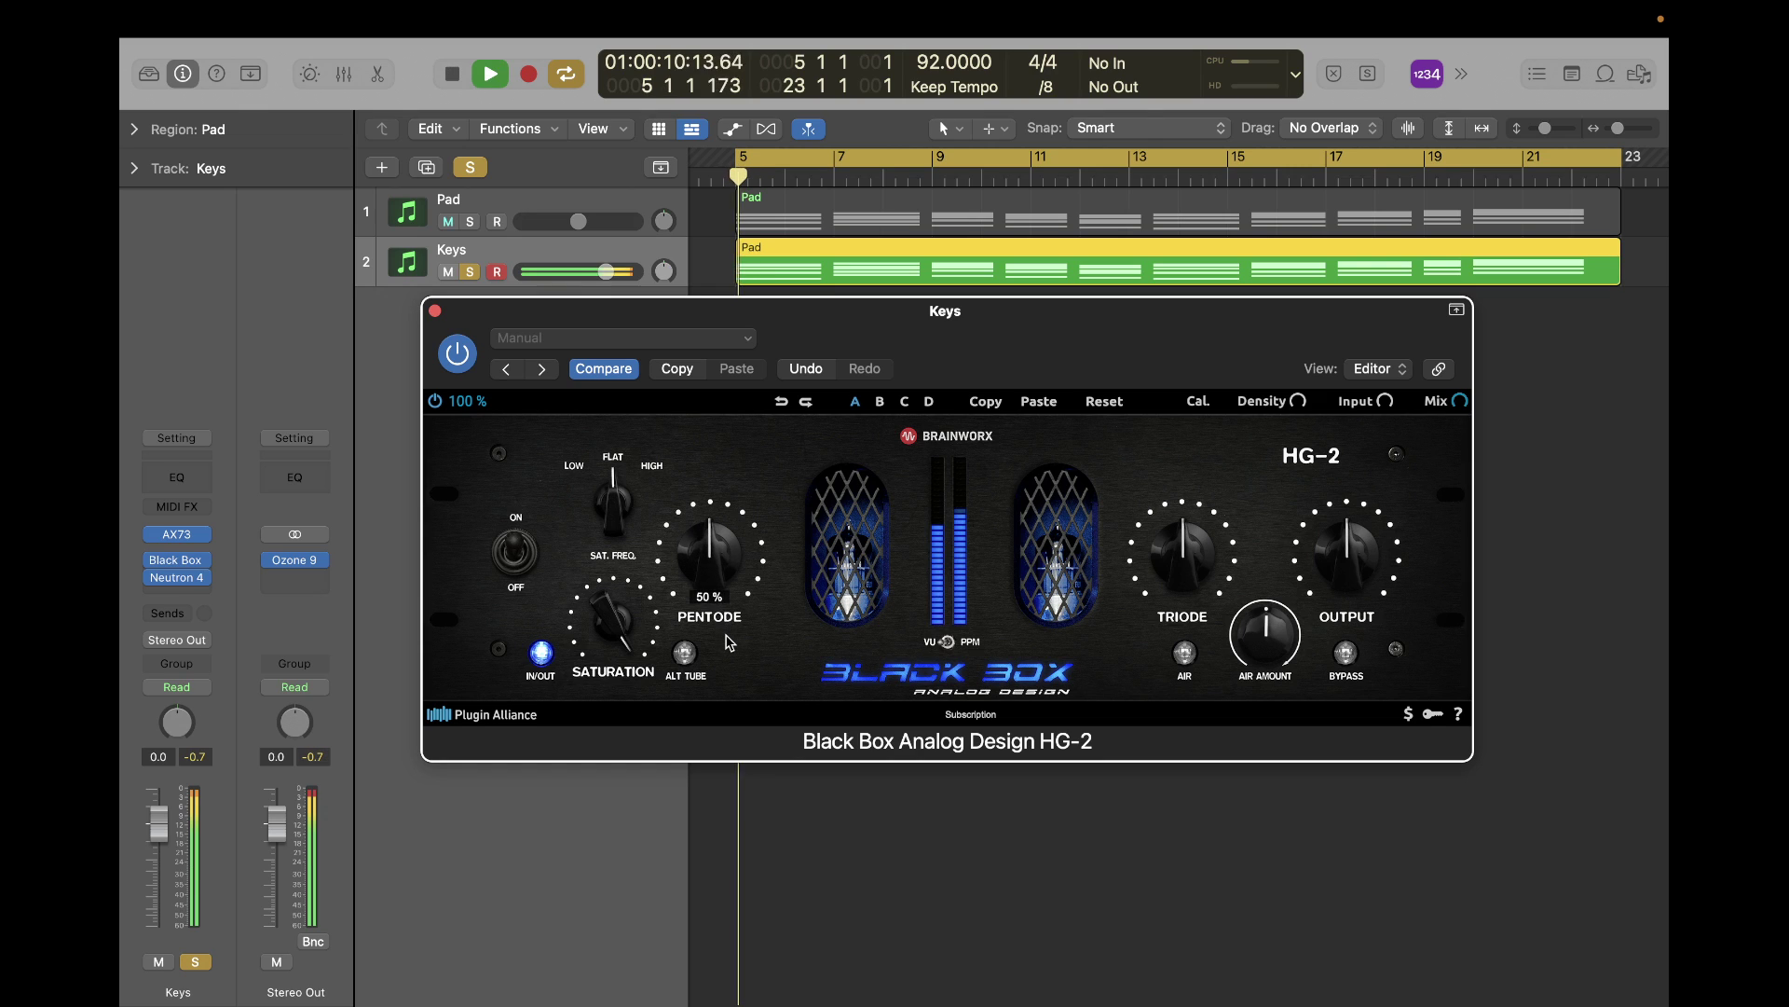
key("space")
Try the Triode at maximum against the middle Pentode setting on the opening chord.
left_click_drag(1182, 552, 1176, 457)
key("space")
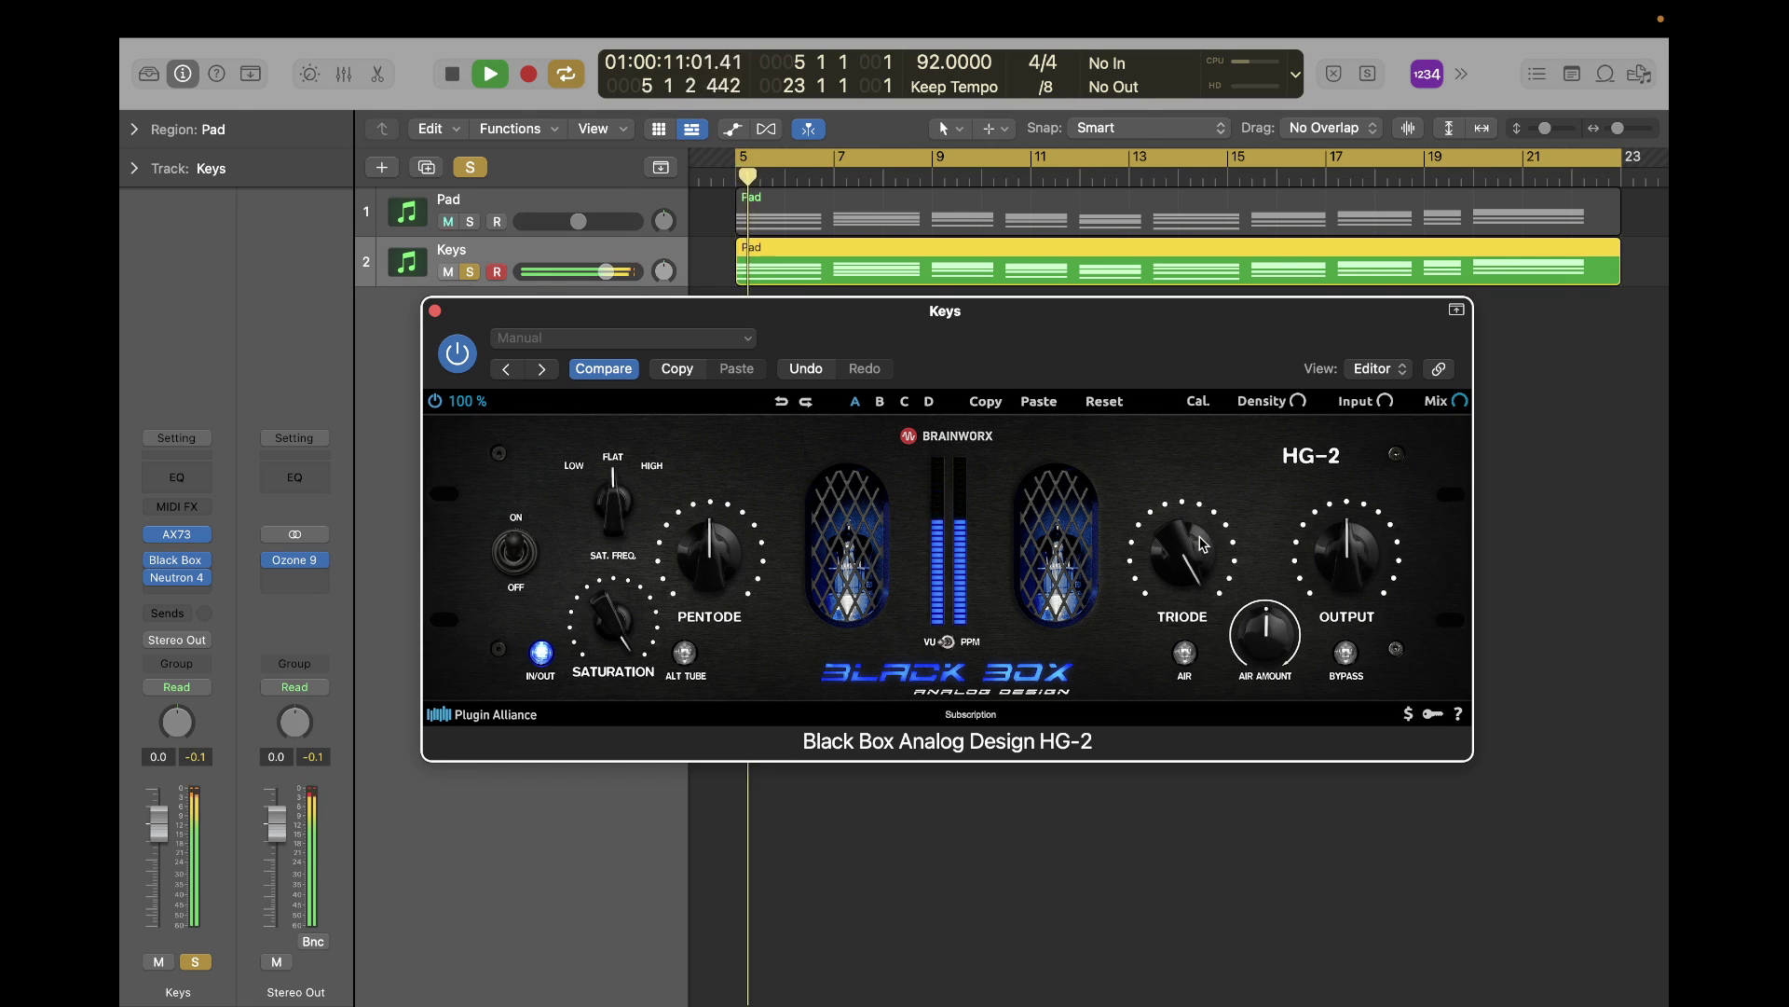
key("space")
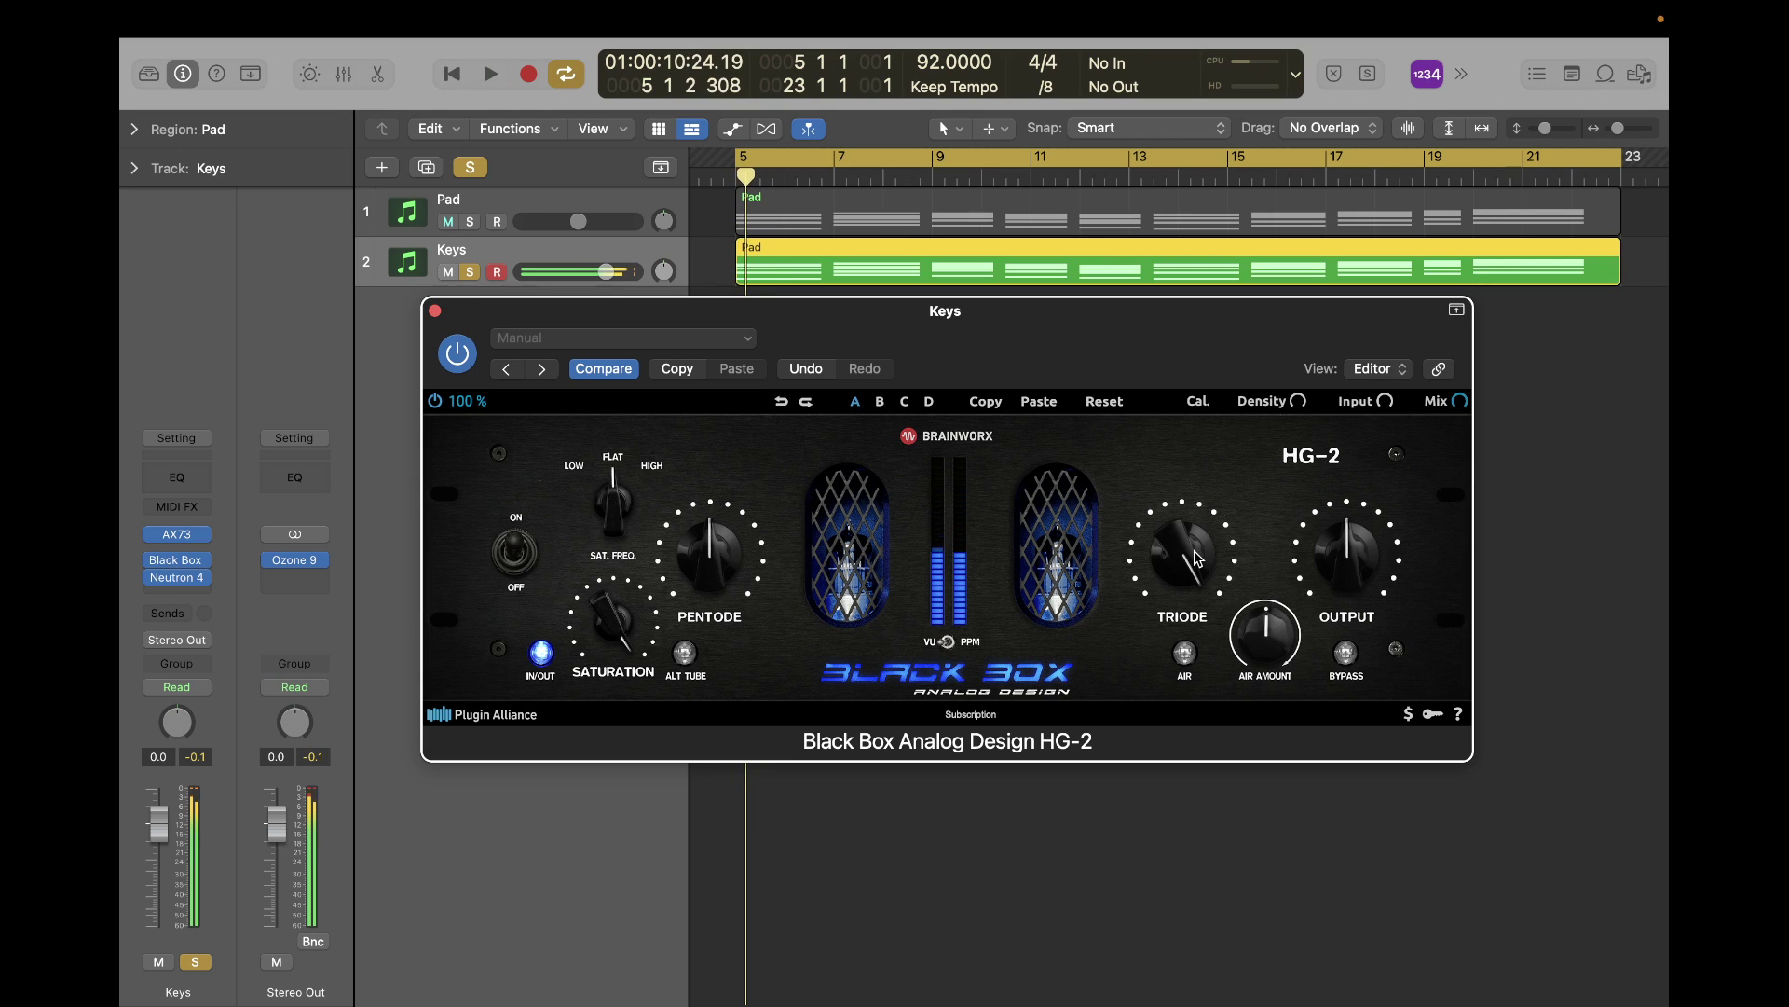
Set both the Pentode and the Triode to about two-thirds of their range and replay the opening of the Keys part.
mouse_move(715, 553)
left_mouse_down()
mouse_move(722, 506)
mouse_move(723, 540)
left_mouse_up()
key("space")
left_click_drag(1174, 582, 1178, 590)
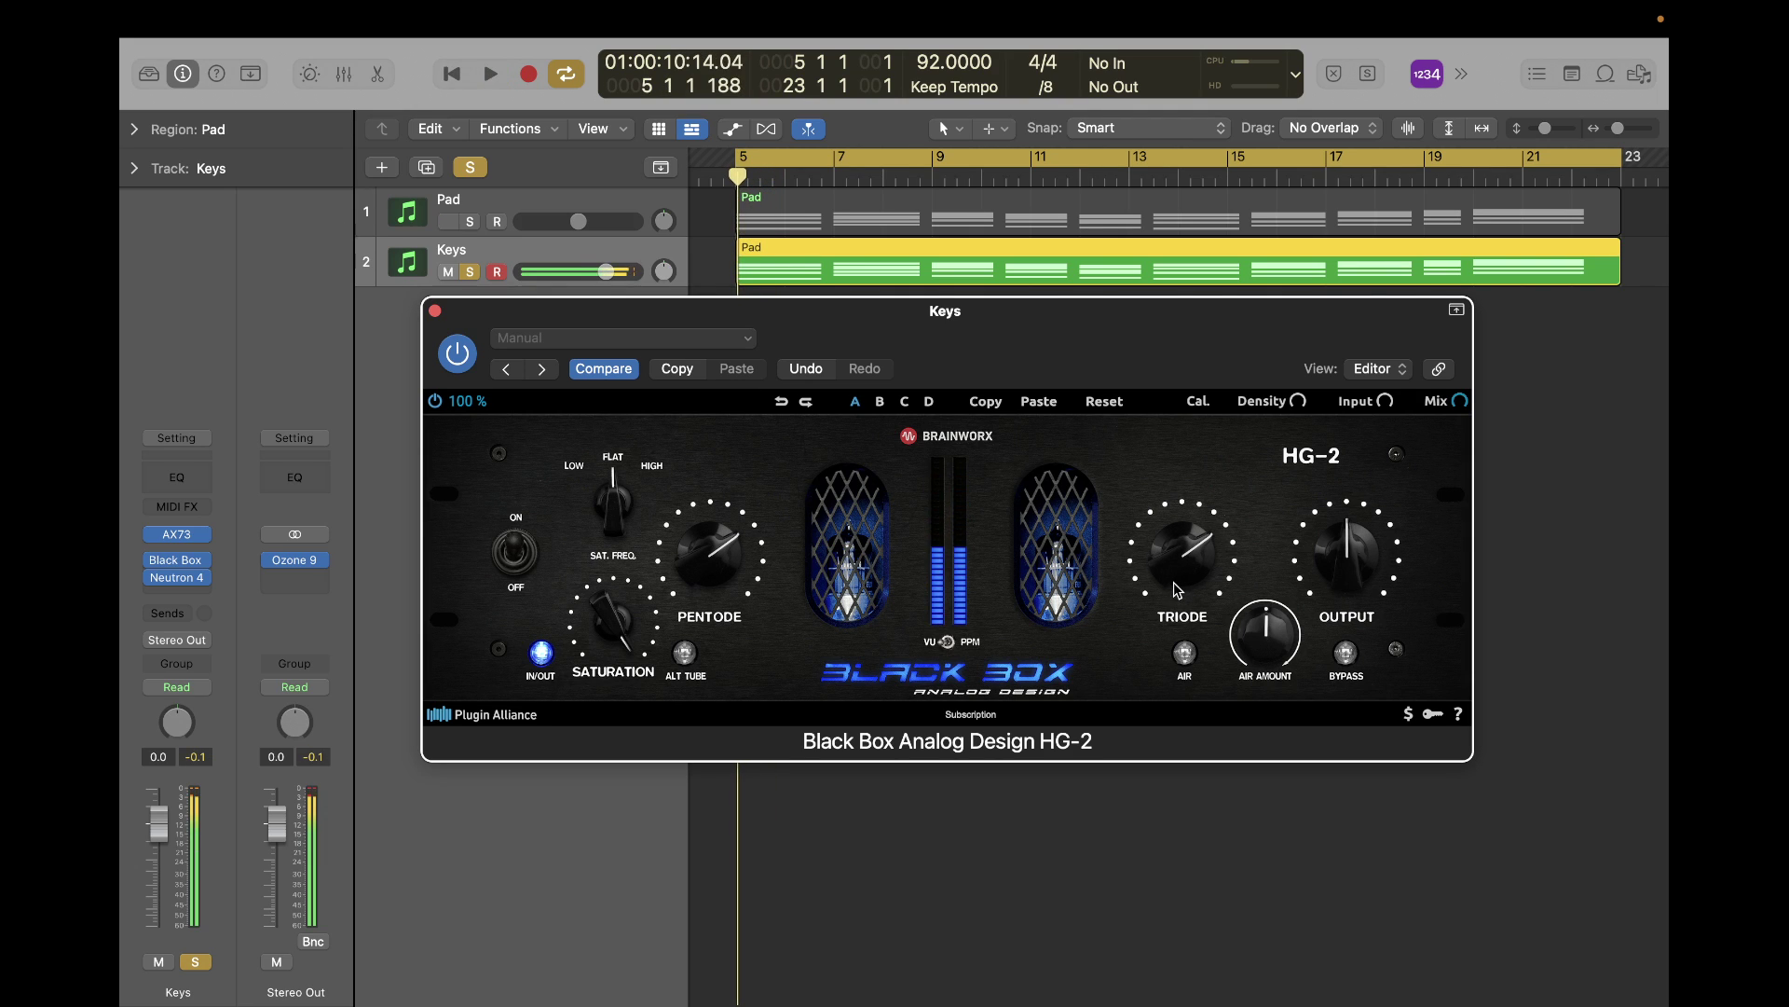
key("space")
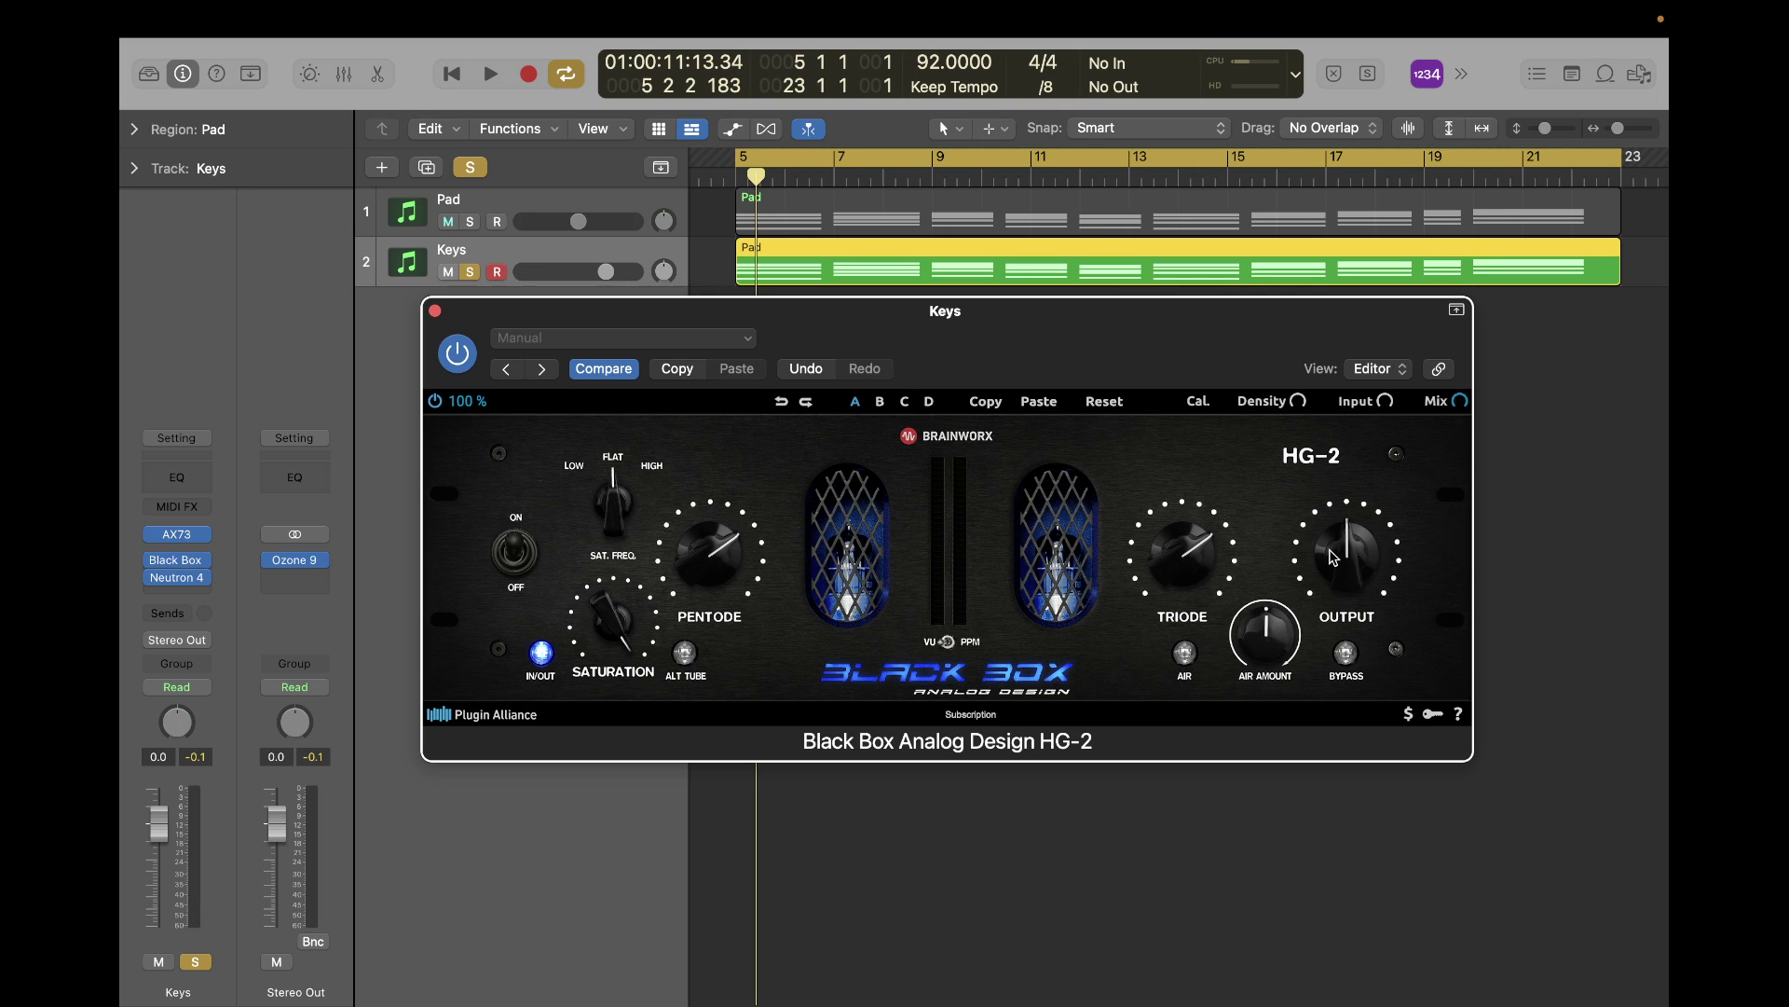
Audition the Keys part from bar 5 into bar 7 while trying the HG-2 Output control, keeping Output at its middle setting.
key("space")
mouse_move(1333, 557)
left_mouse_down()
mouse_move(1361, 571)
mouse_move(1363, 539)
left_mouse_up()
key("space")
key("space")
key("space")
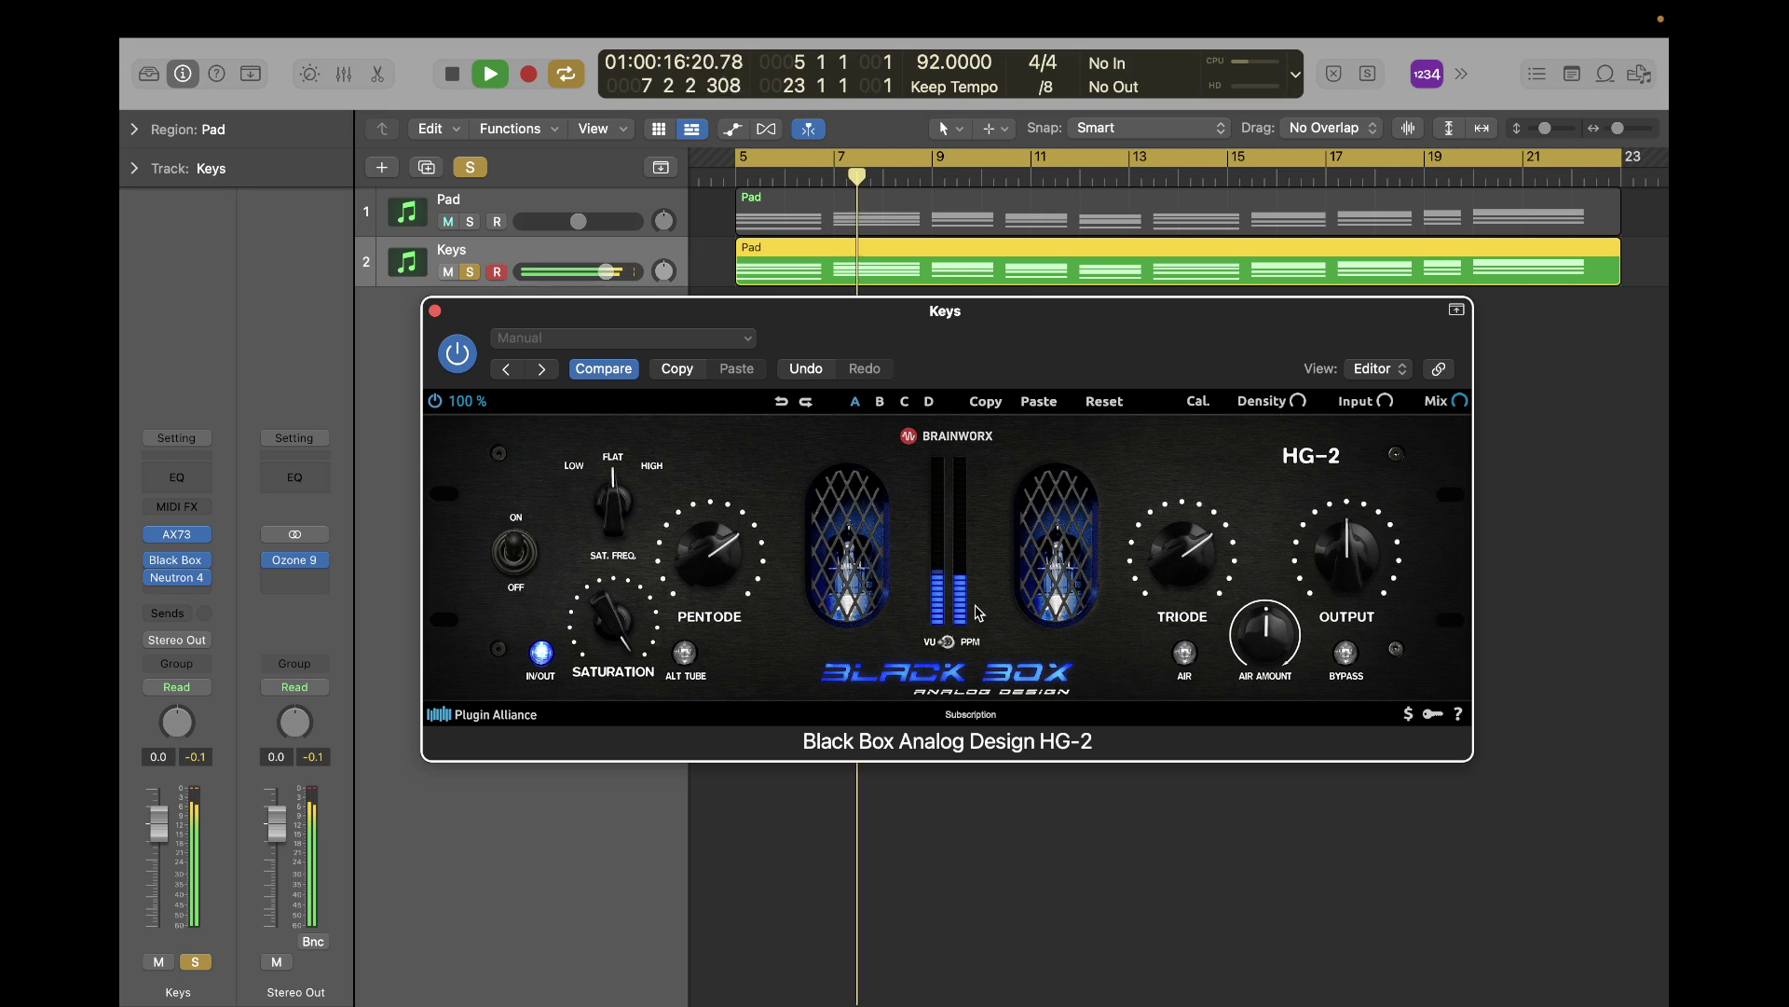
key("space")
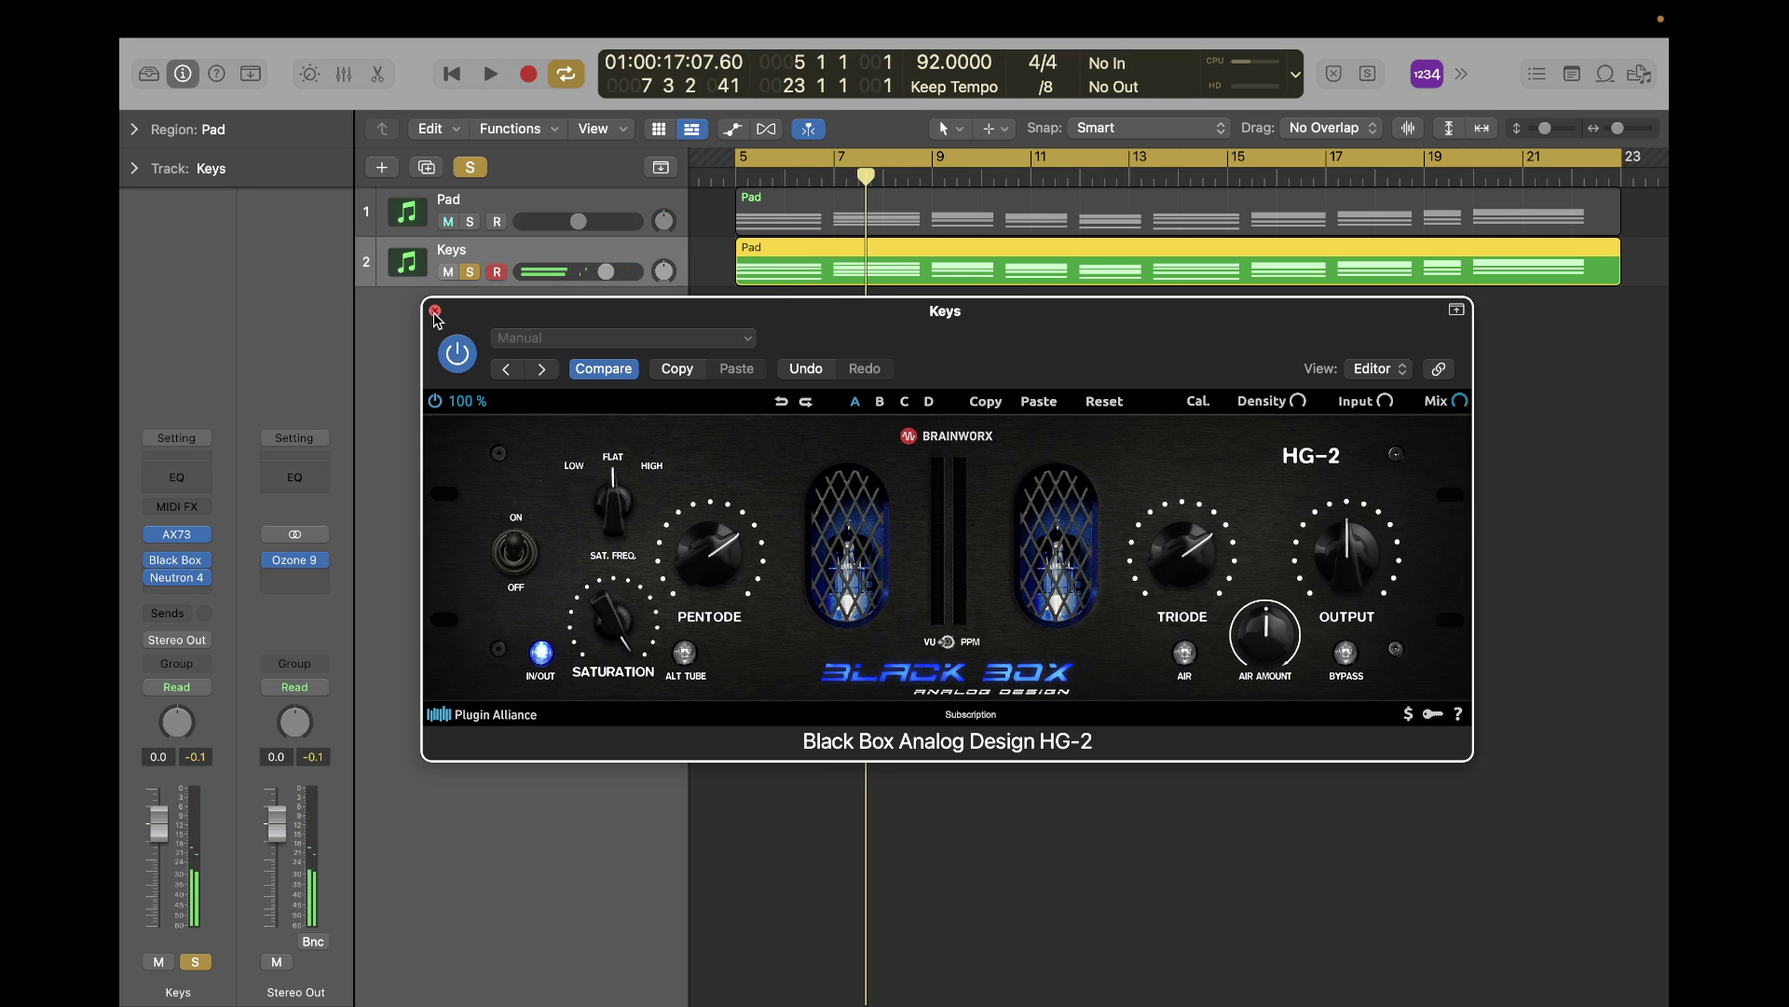
key("space")
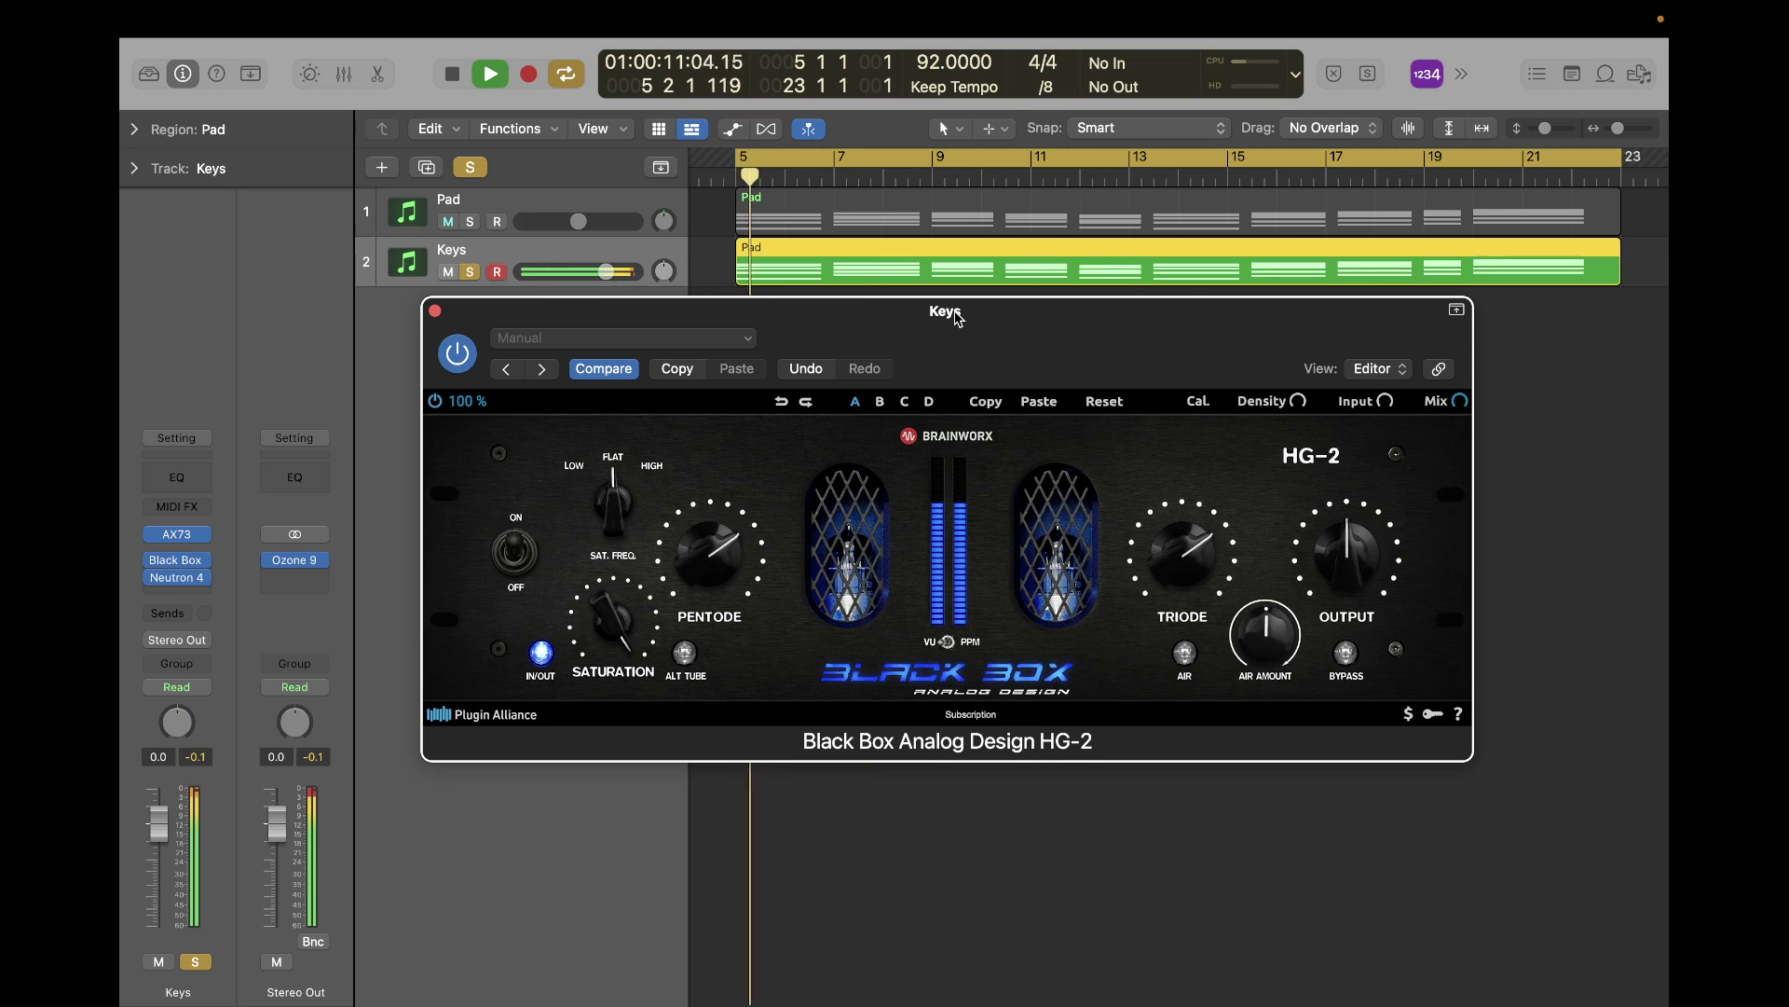
Back the HG-2 drive off by lowering Pentode to 61 %, Saturation to about two-thirds, and Triode slightly.
key("space")
left_click_drag(707, 543, 706, 552)
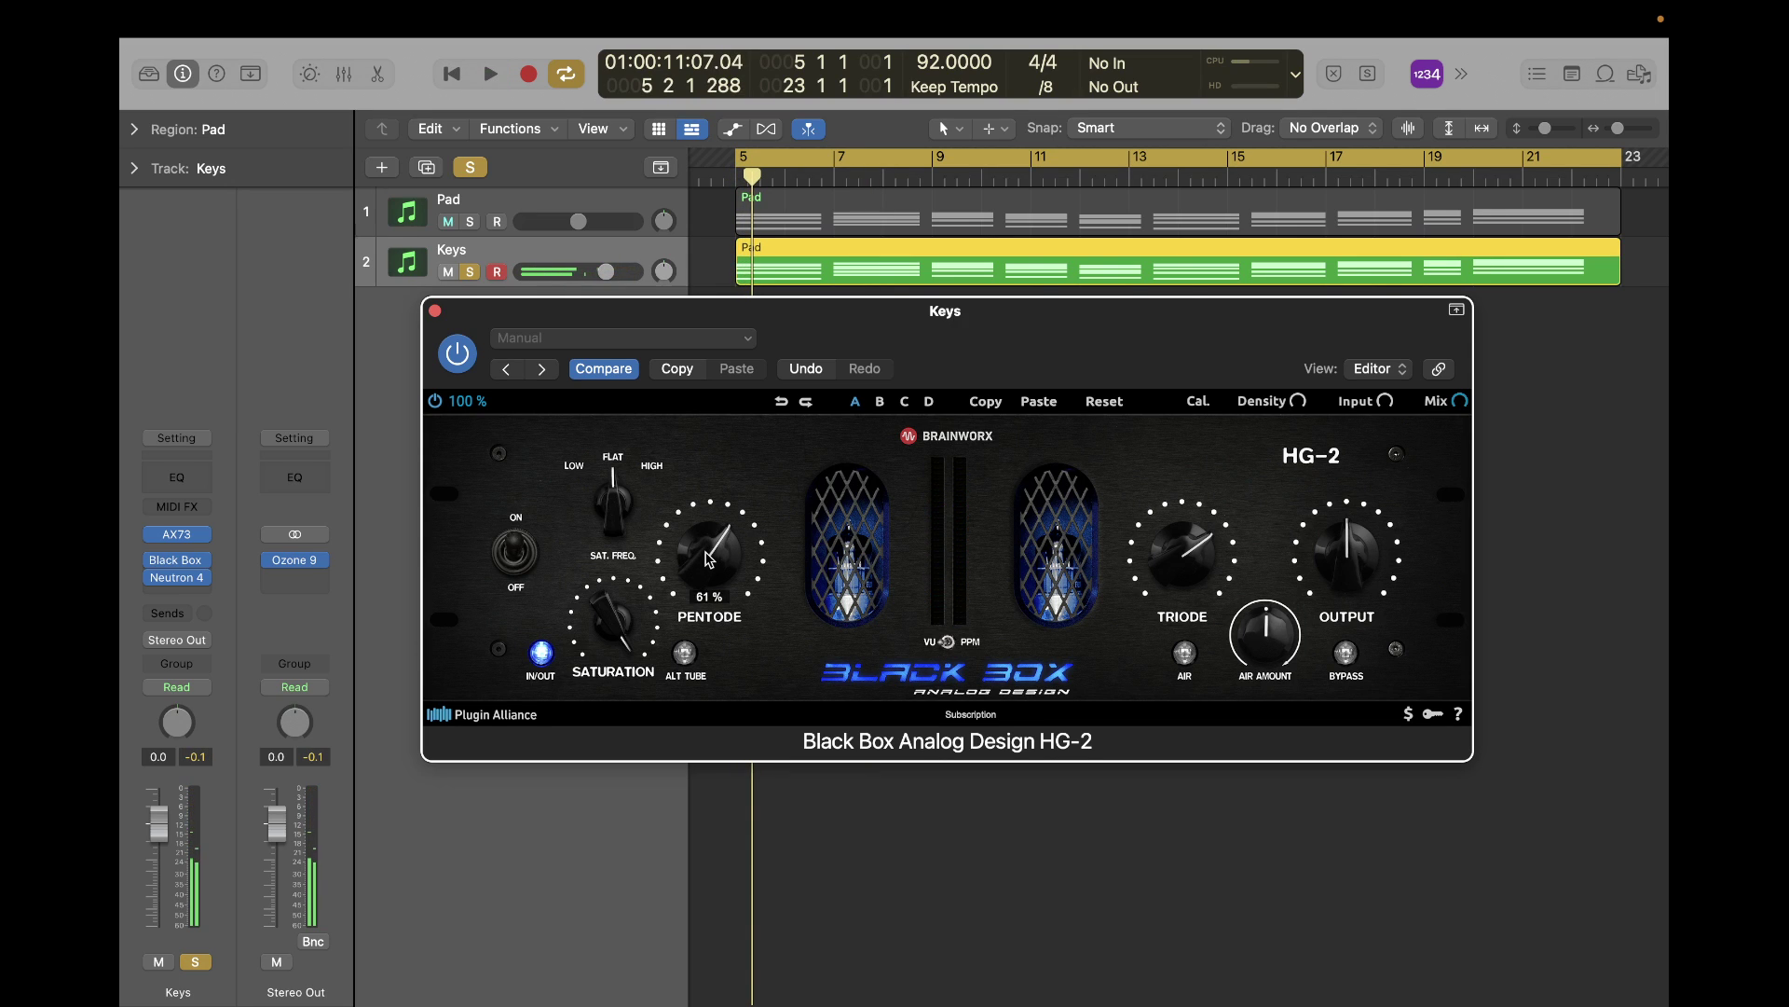
left_click_drag(630, 613, 649, 656)
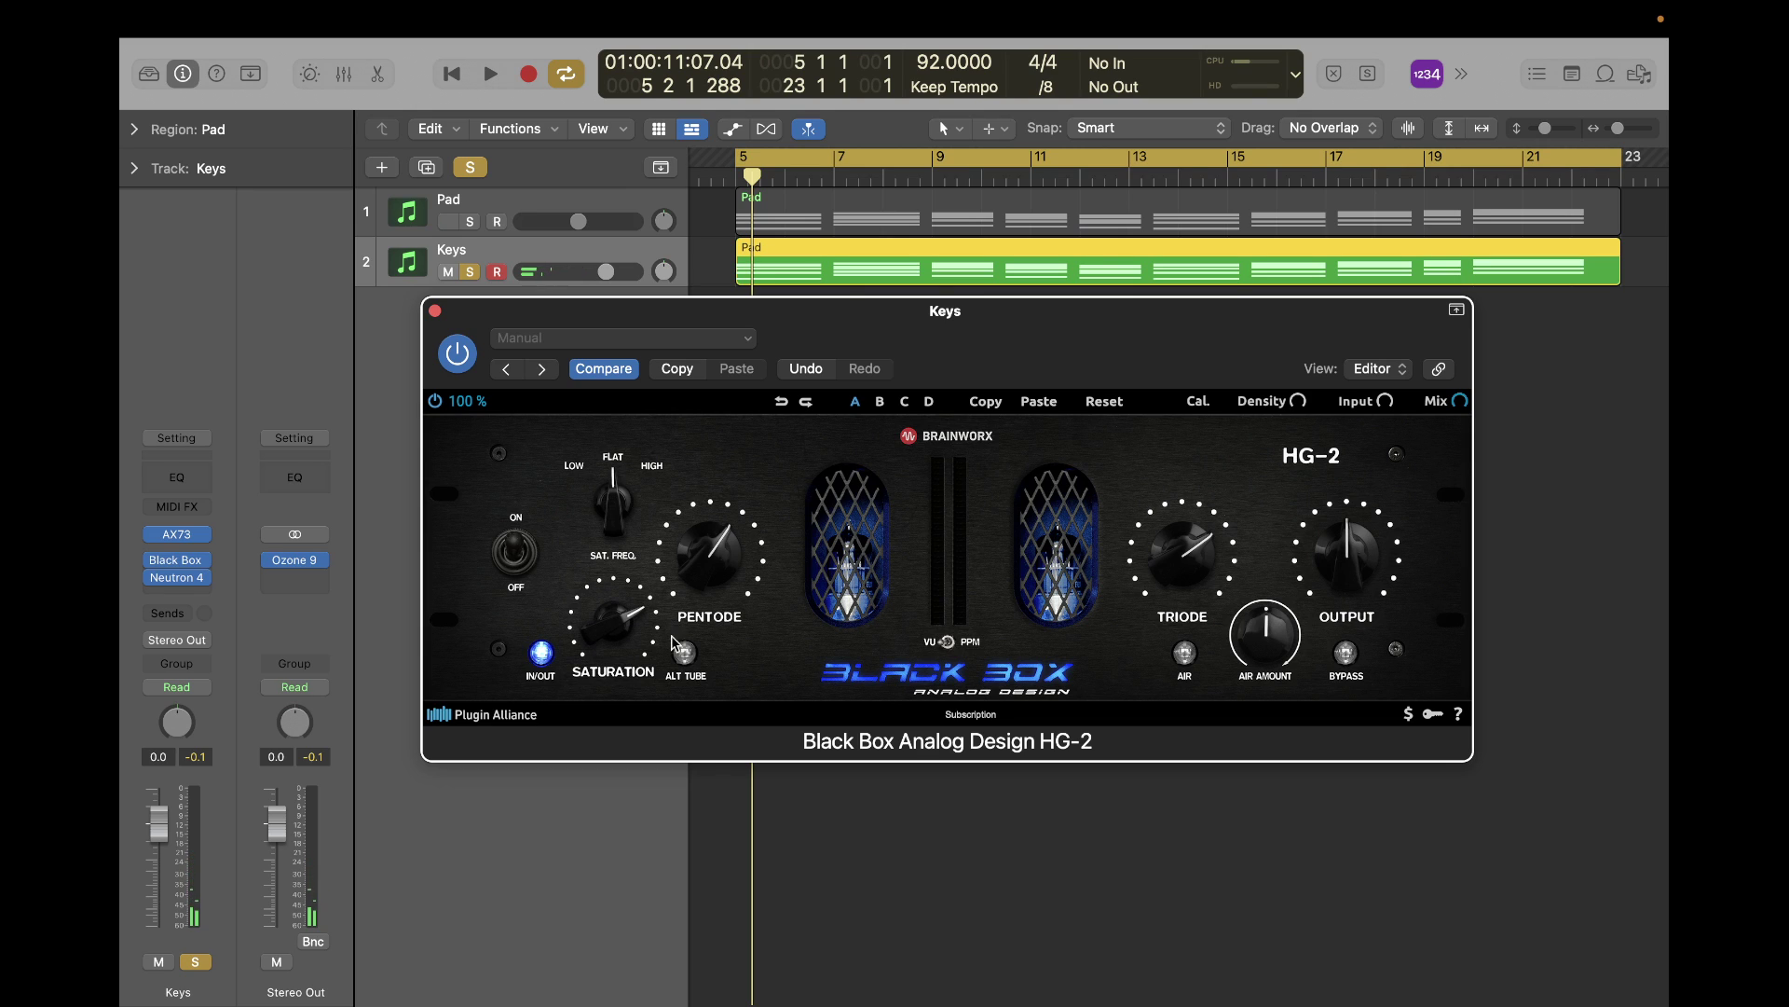
left_click_drag(1187, 560, 1187, 570)
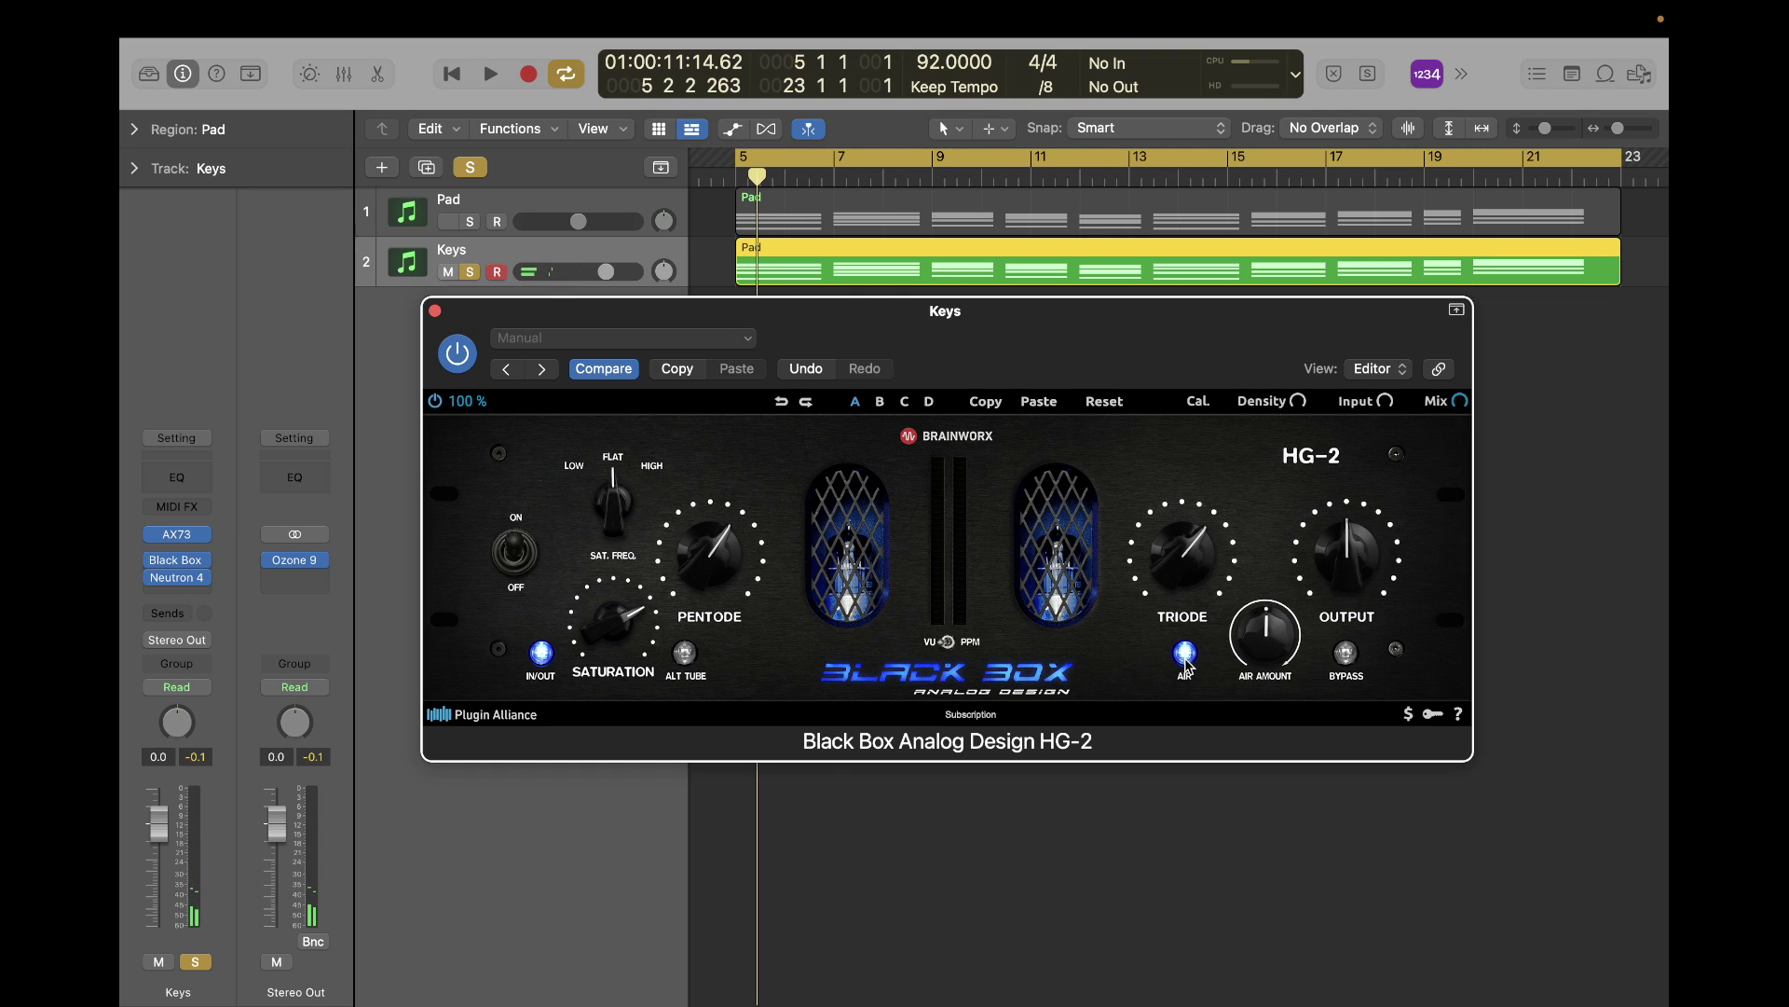
Switch on the HG-2's Air boost and audition different Air Amount settings on the opening of the Keys part.
key("space")
key("space")
key("space")
left_click_drag(1266, 633, 1273, 504)
key("space")
key("space")
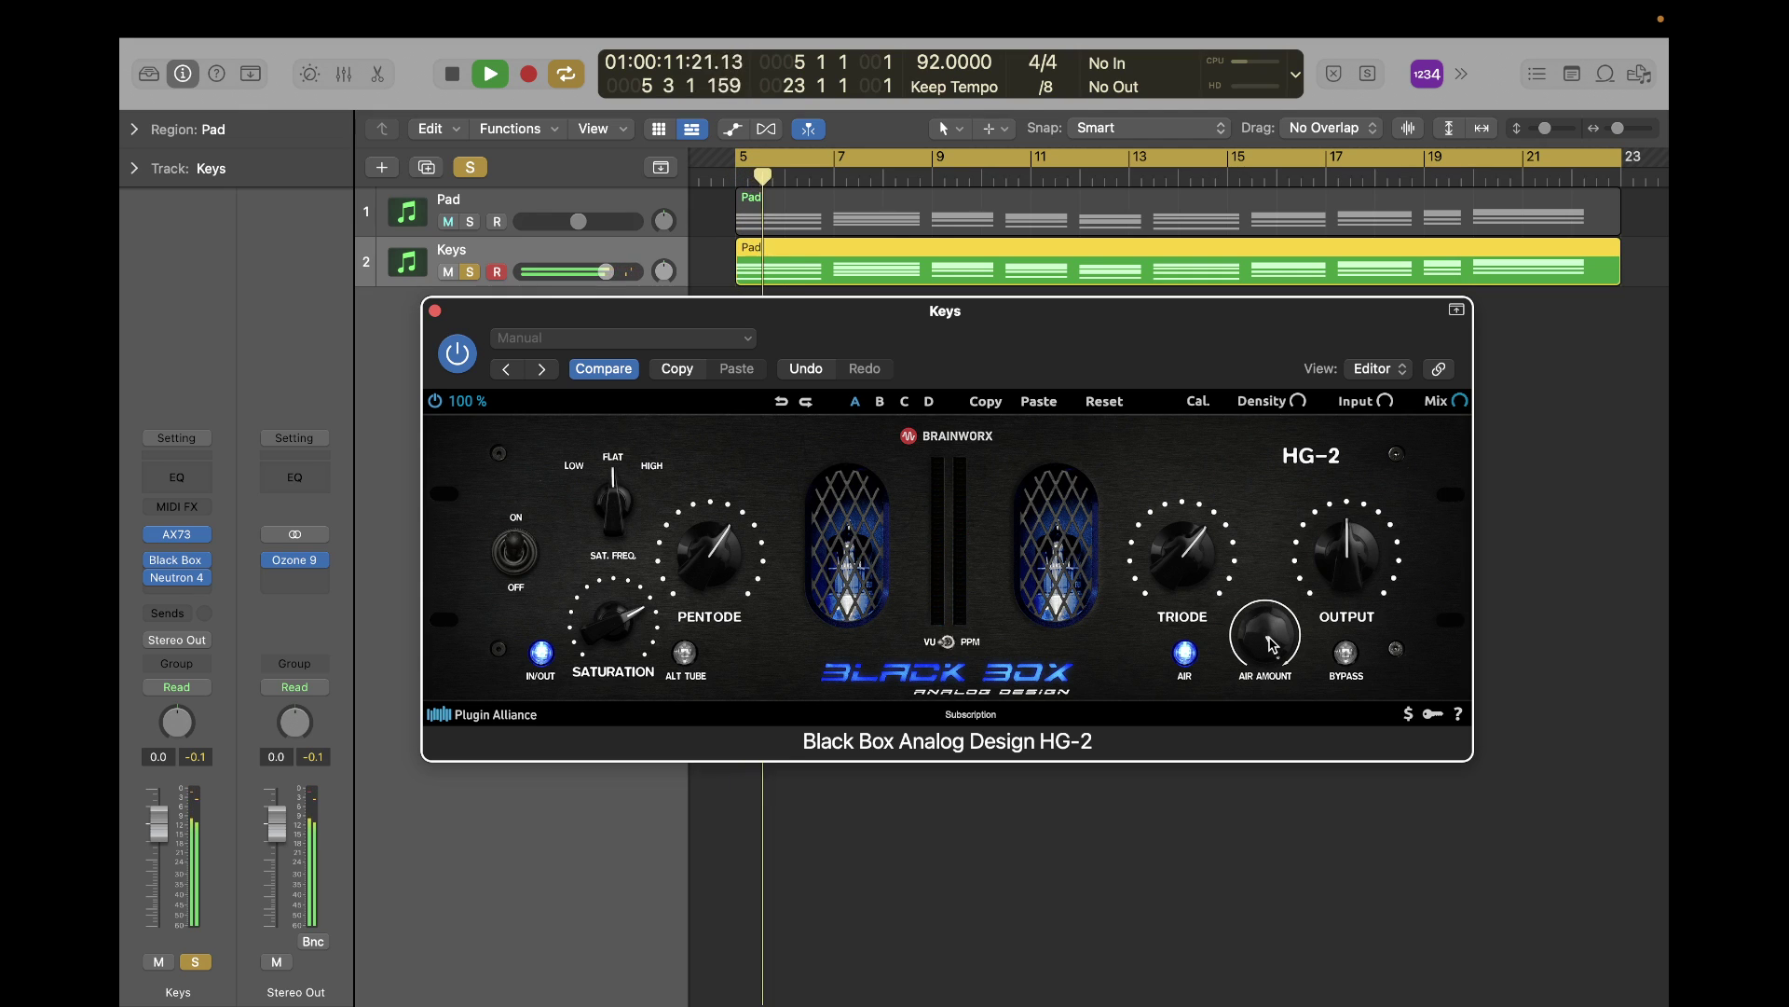
key("space")
key("space")
Try the Air Amount at maximum, and bring it back to about its middle setting while the Keys part plays.
left_click_drag(1264, 715, 1263, 621)
key("space")
key("space")
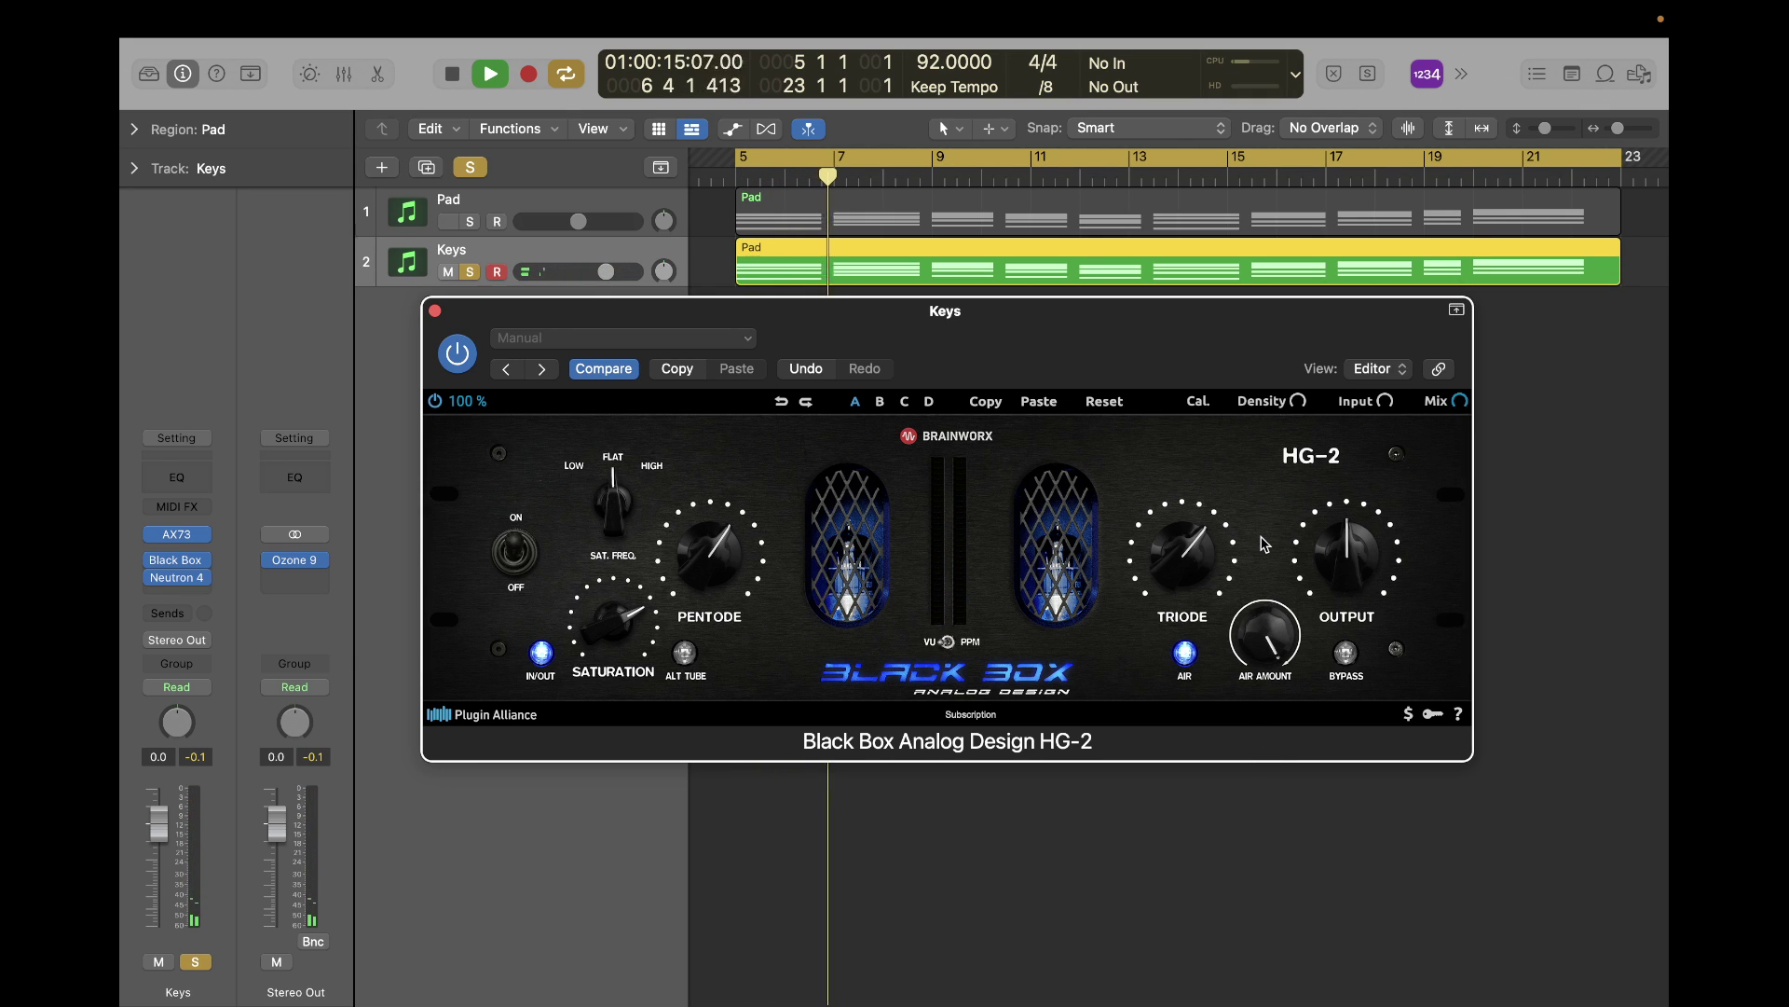
left_click_drag(1275, 626, 1269, 714)
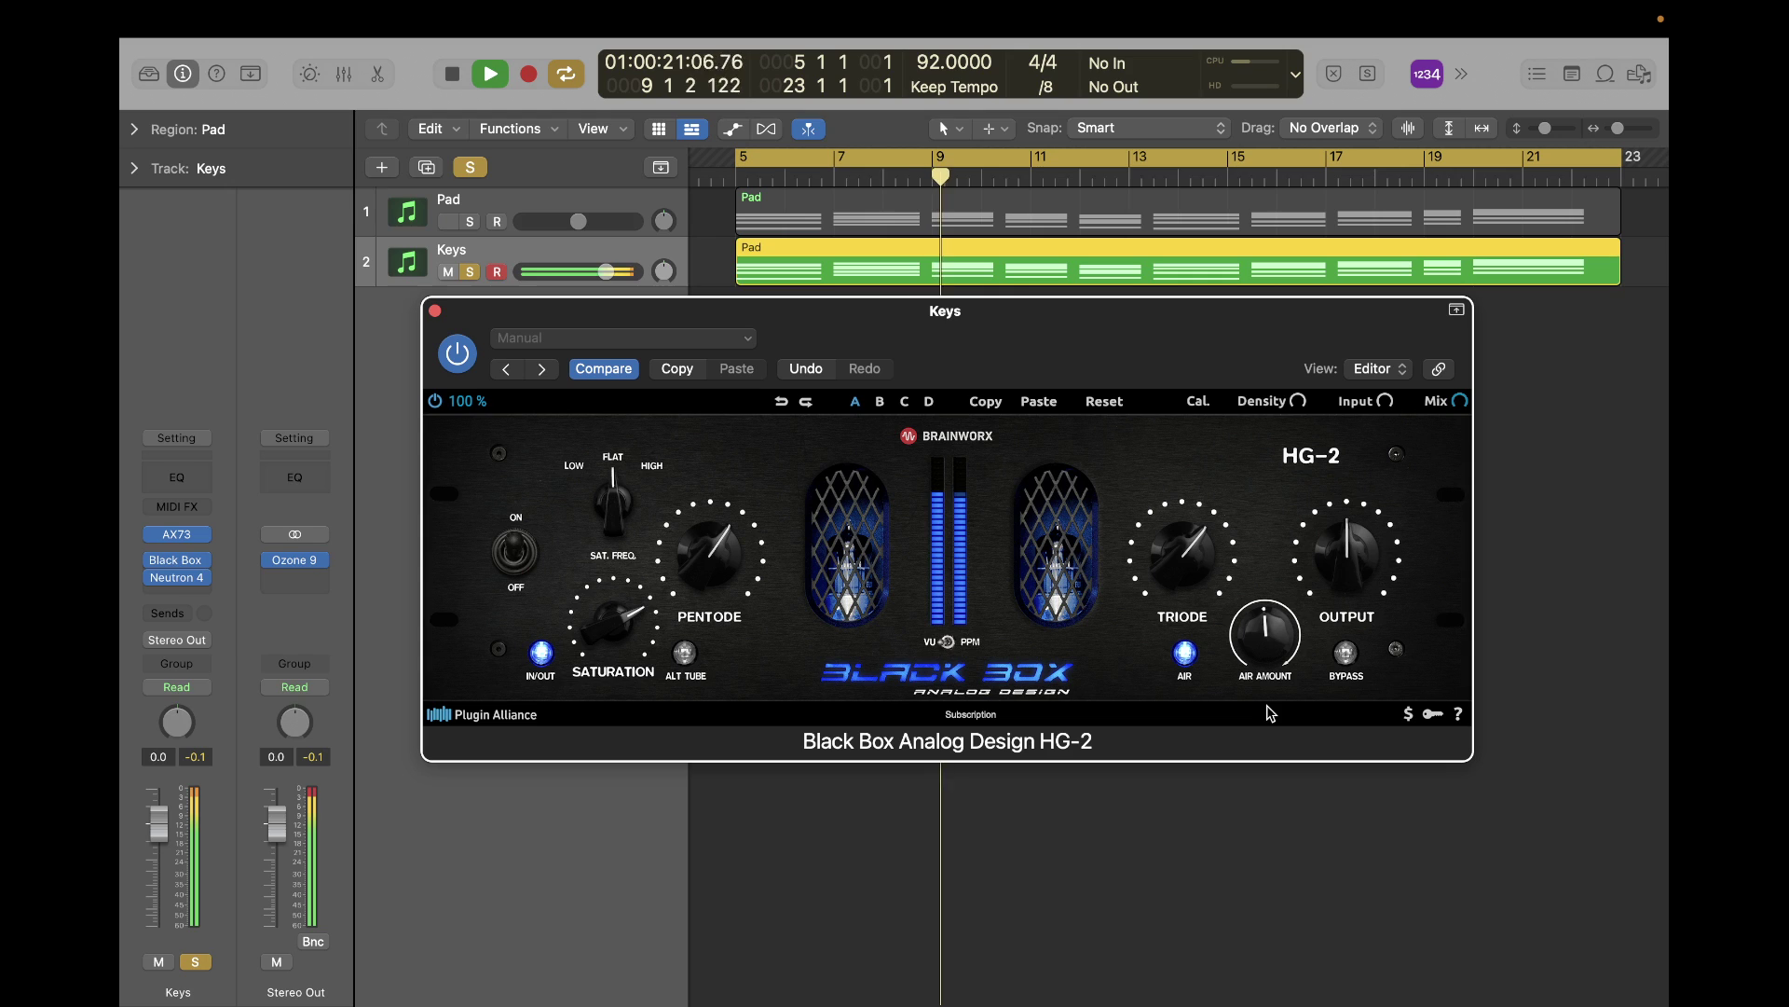
Raise the HG-2 Air Amount to about three-quarters, audition the Keys part, and close the HG-2 window.
left_click_drag(1267, 643, 1270, 613)
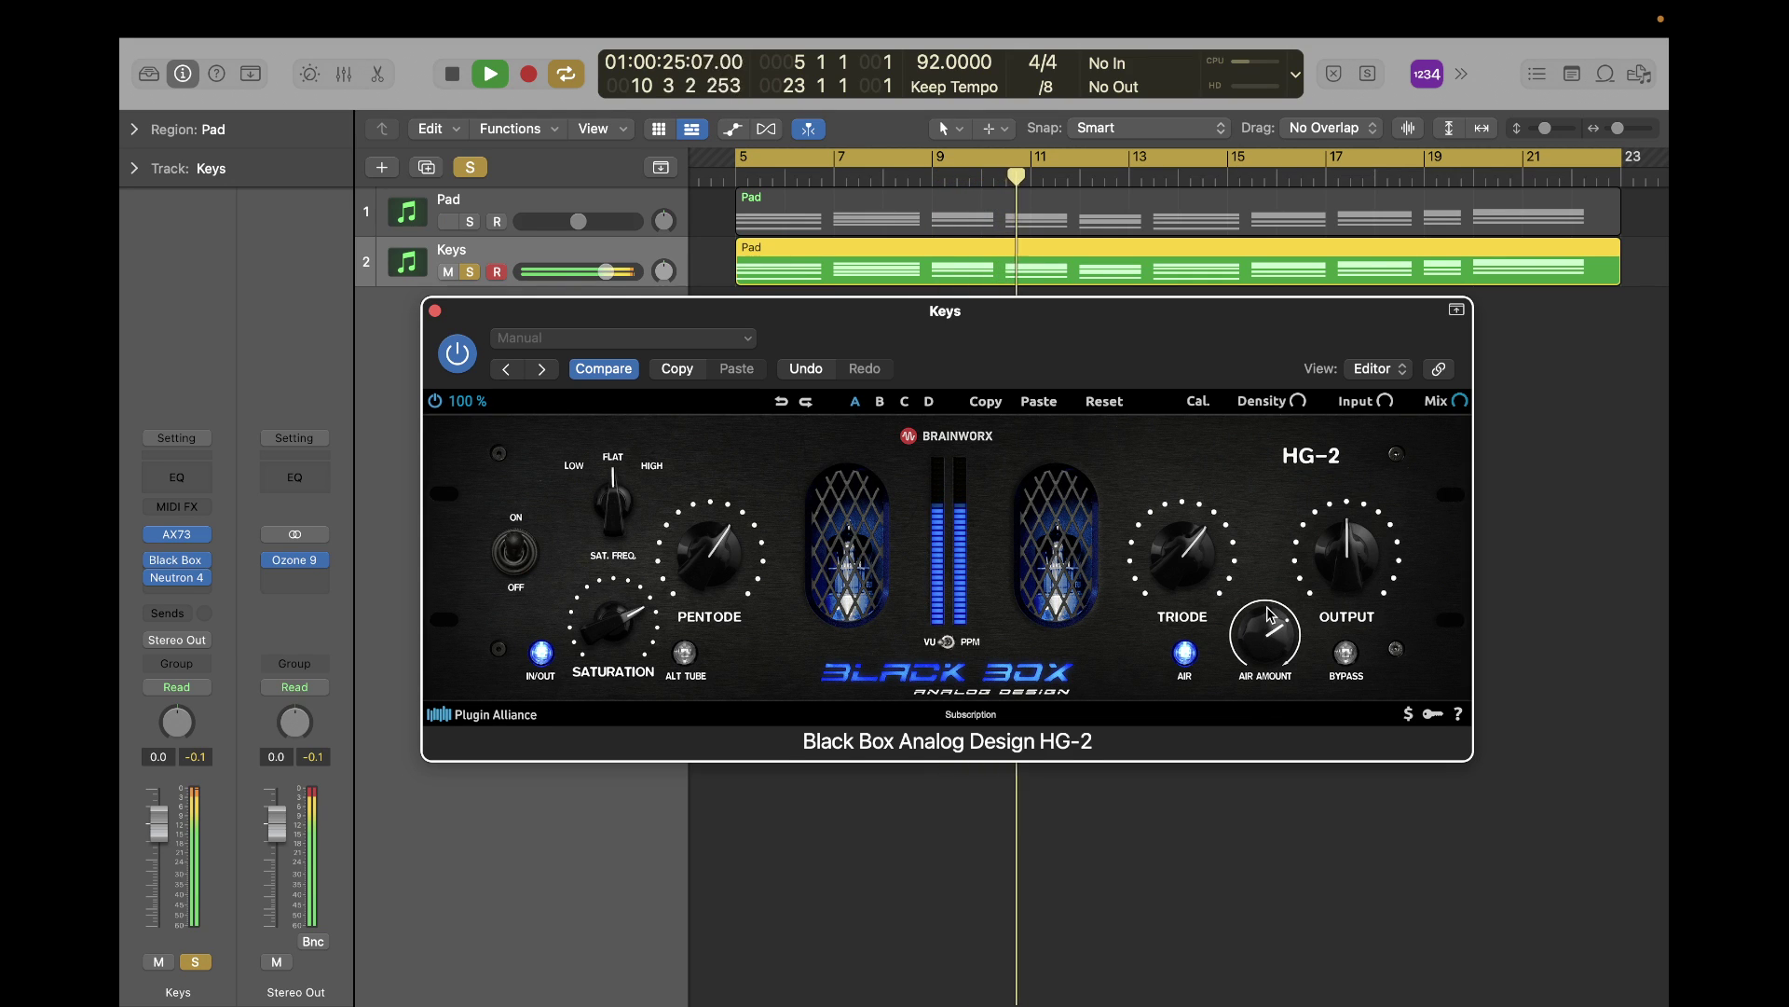
key("space")
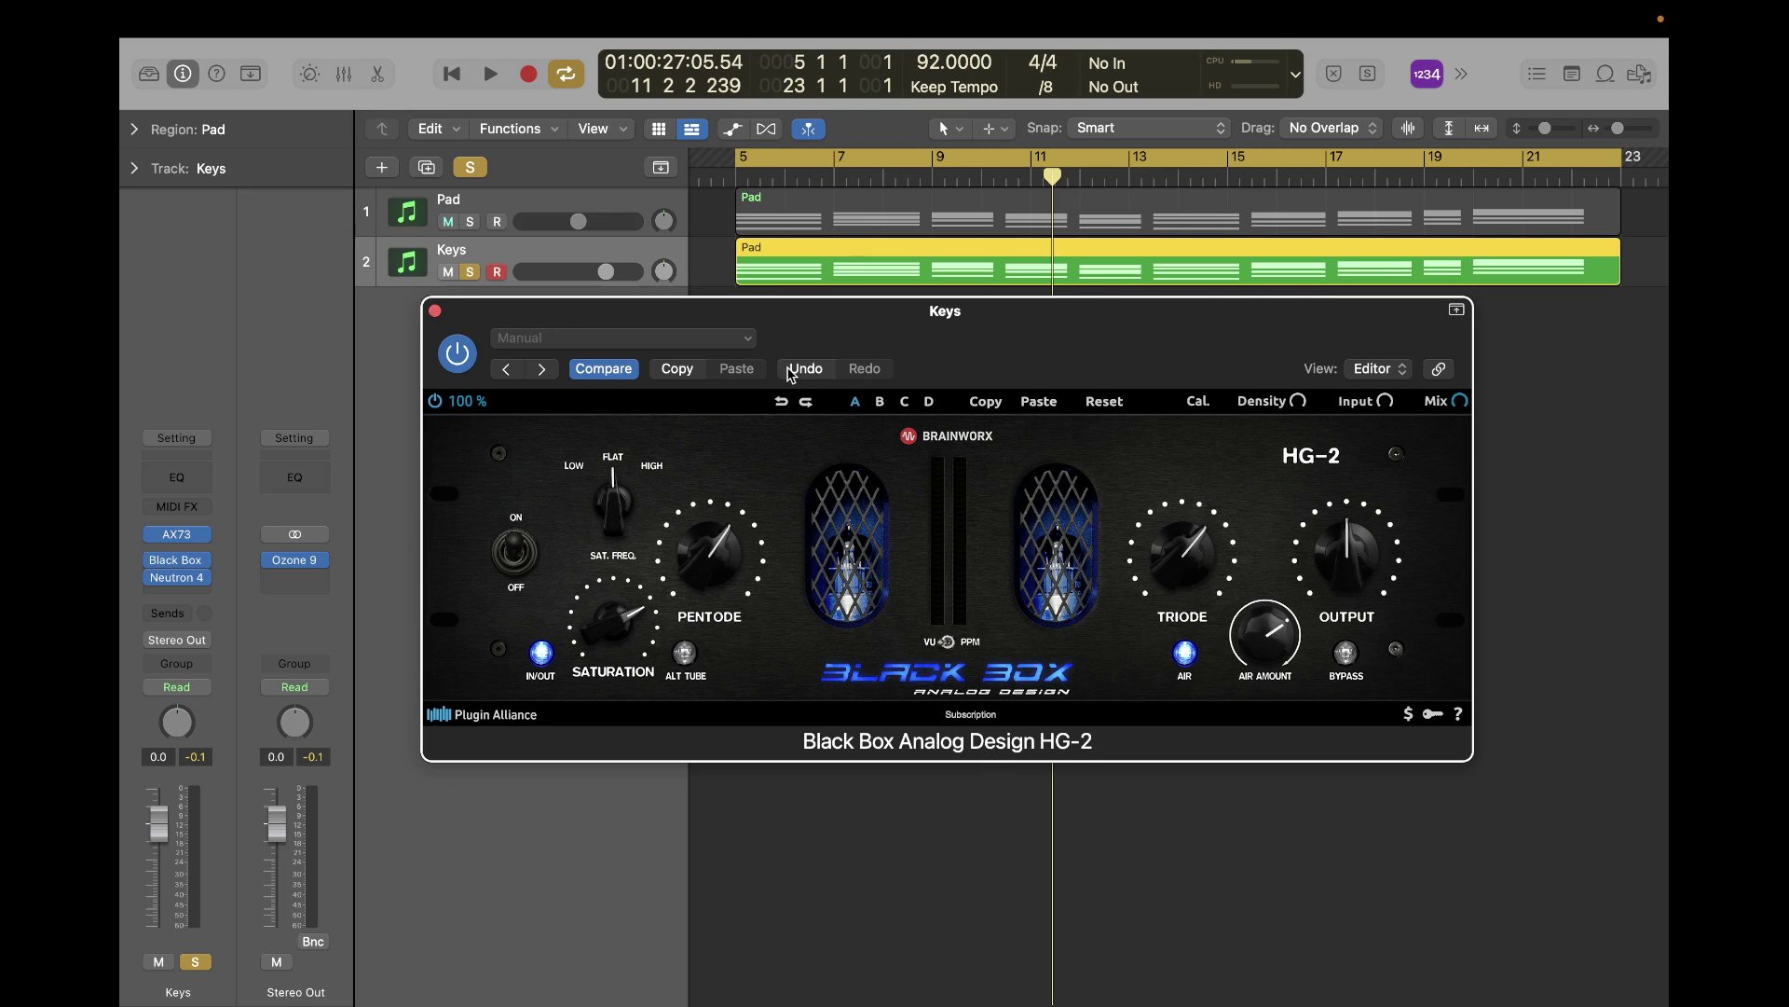
key("space")
key("space")
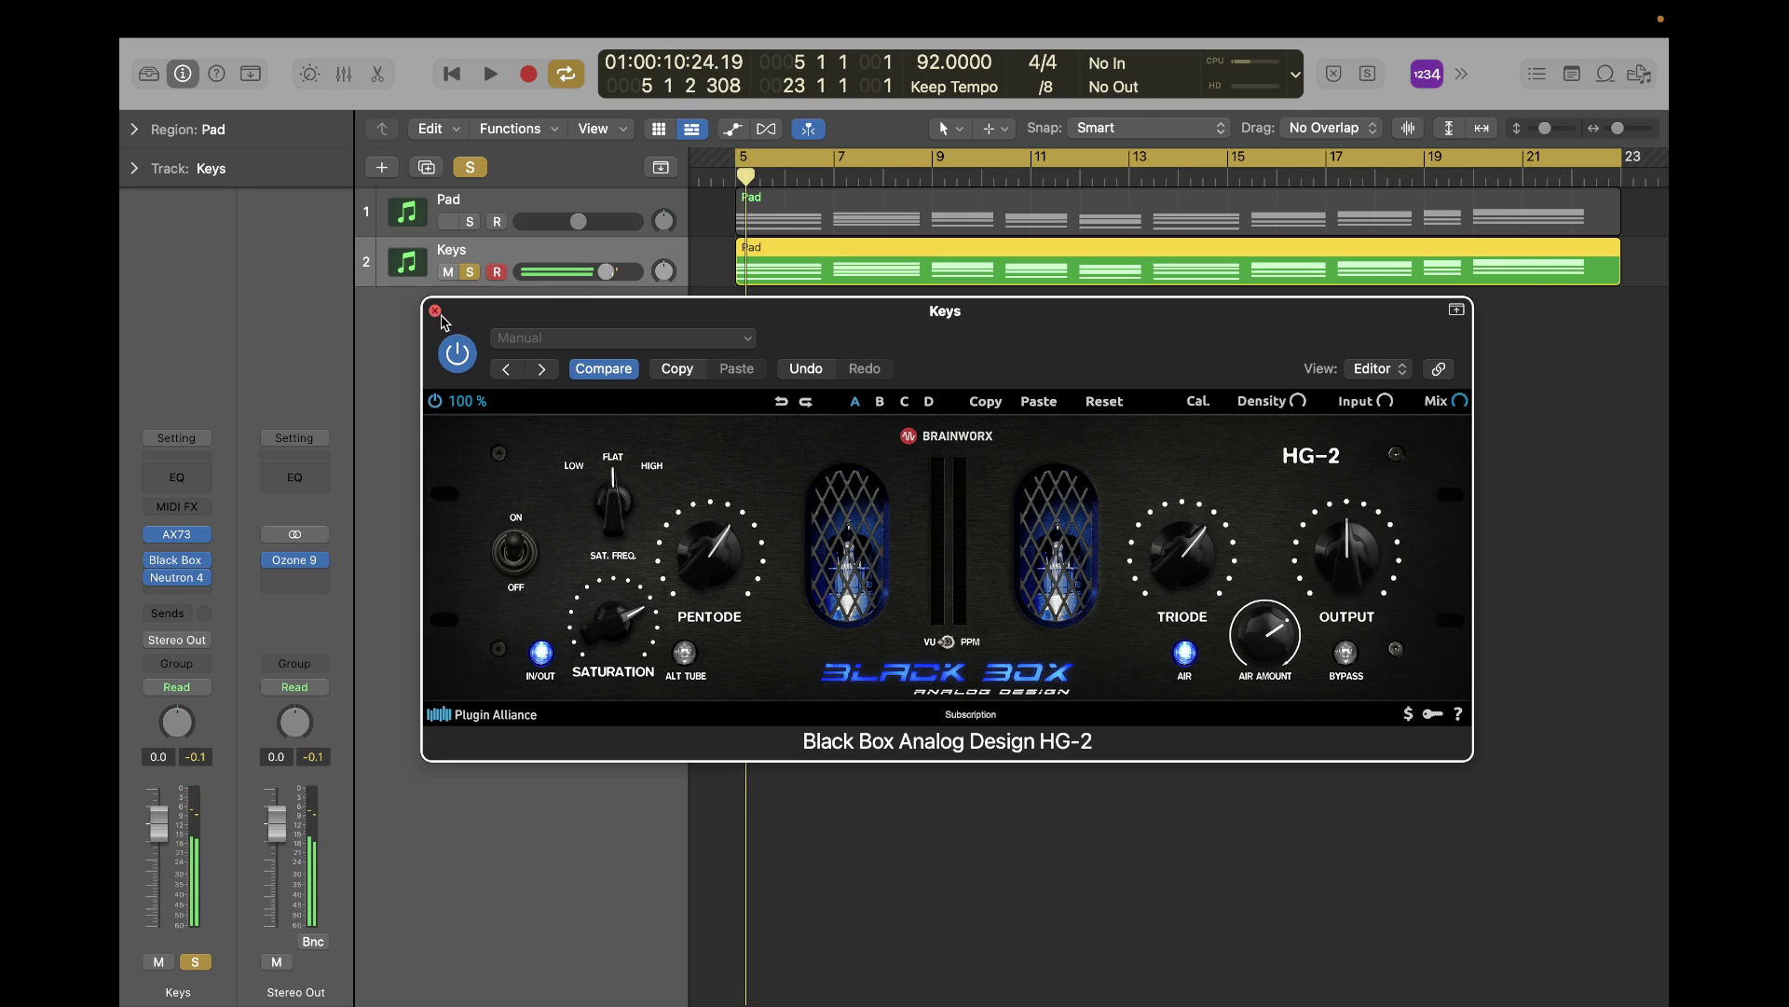
left_click(434, 310)
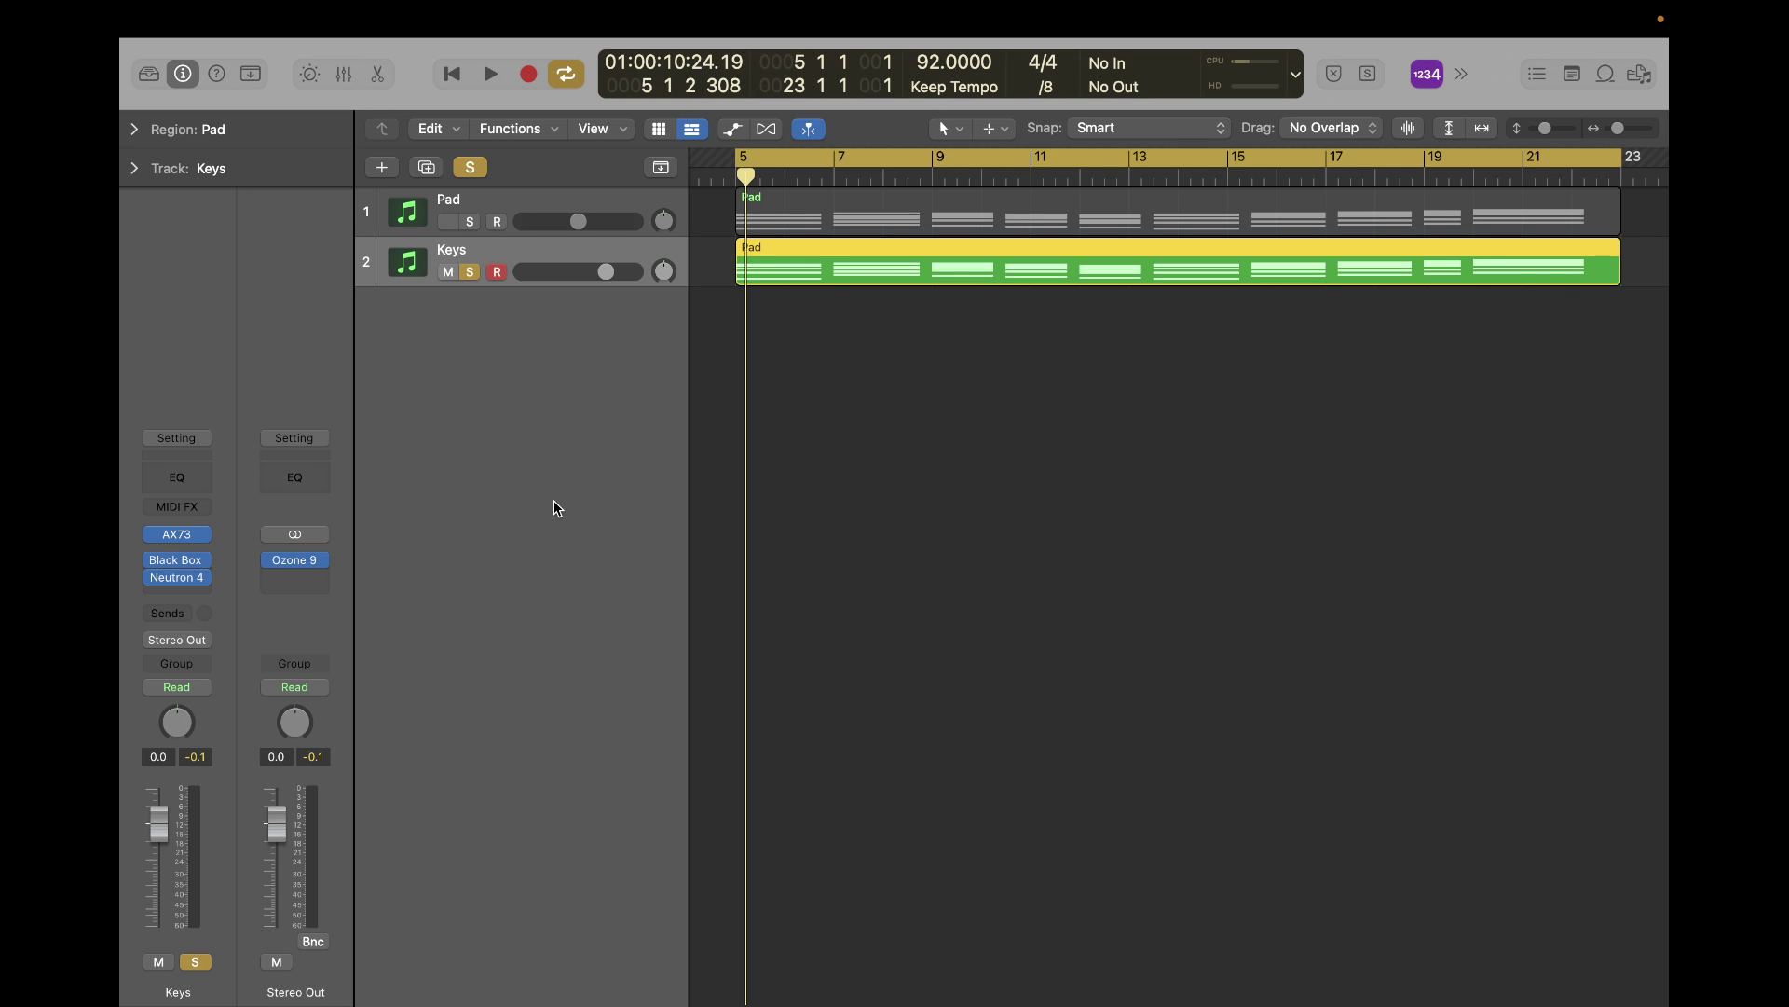
Insert a stereo Plugin Alliance Maag EQ4 on the Keys channel between Black Box and Neutron 4.
left_click(175, 585)
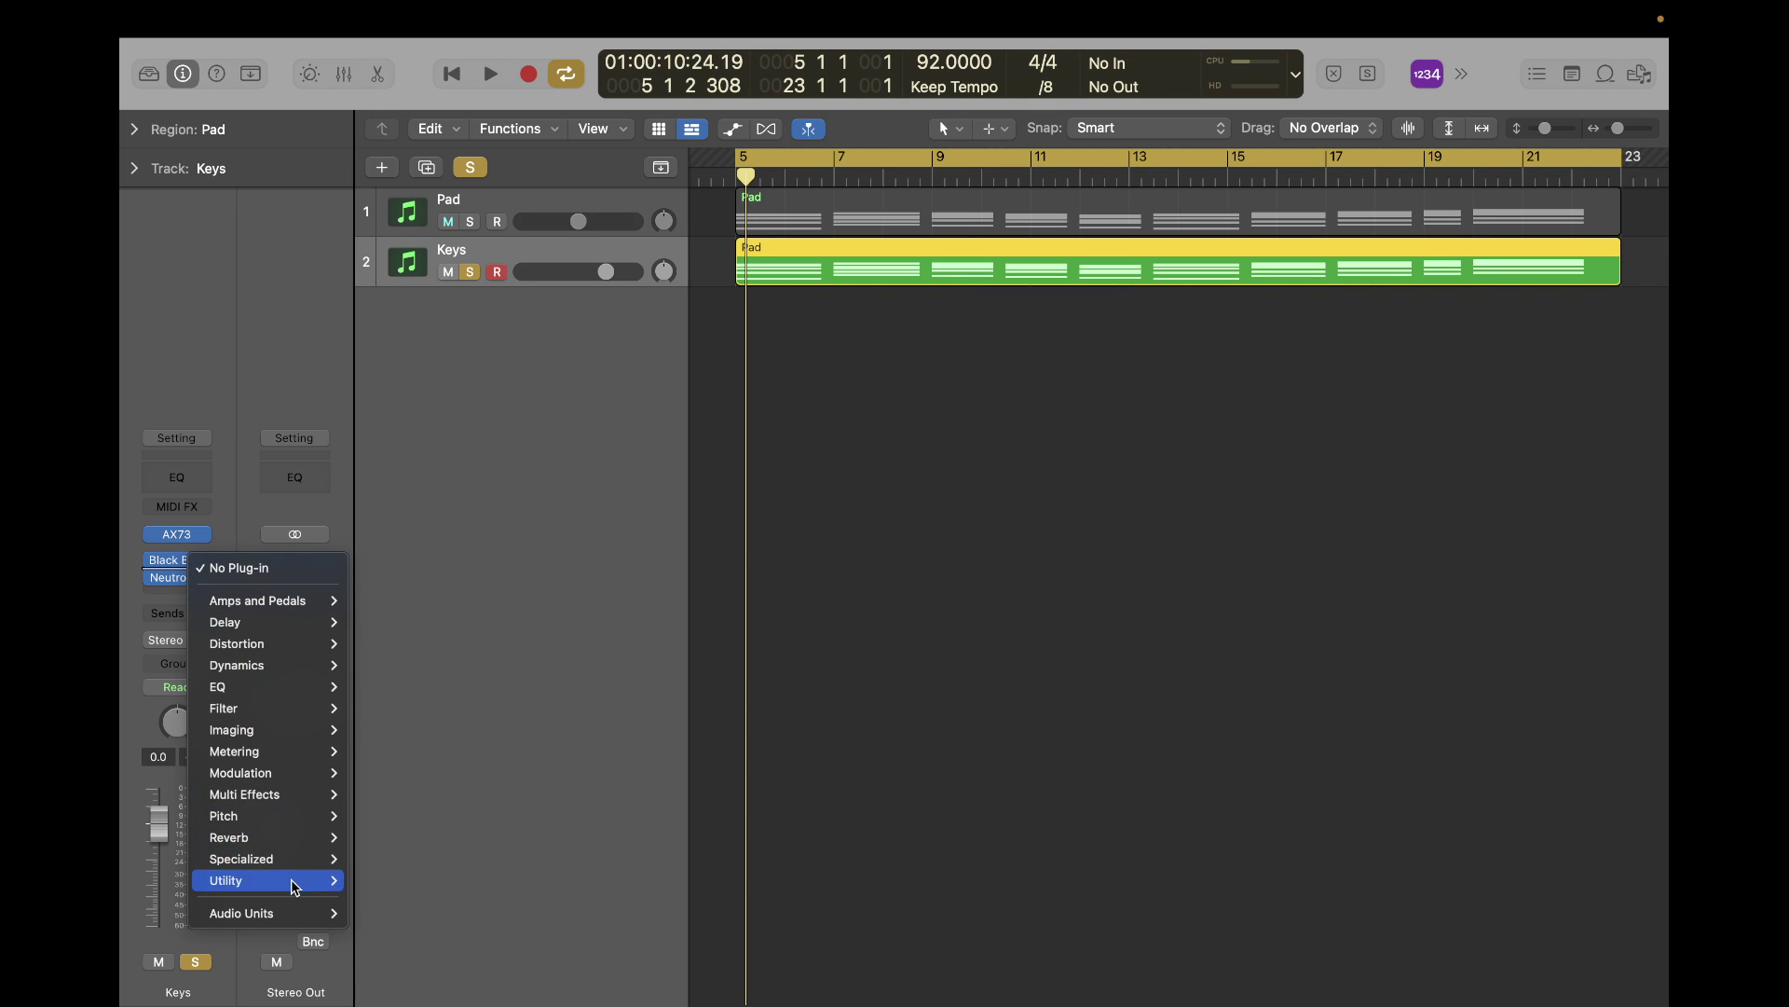
mouse_move(298, 916)
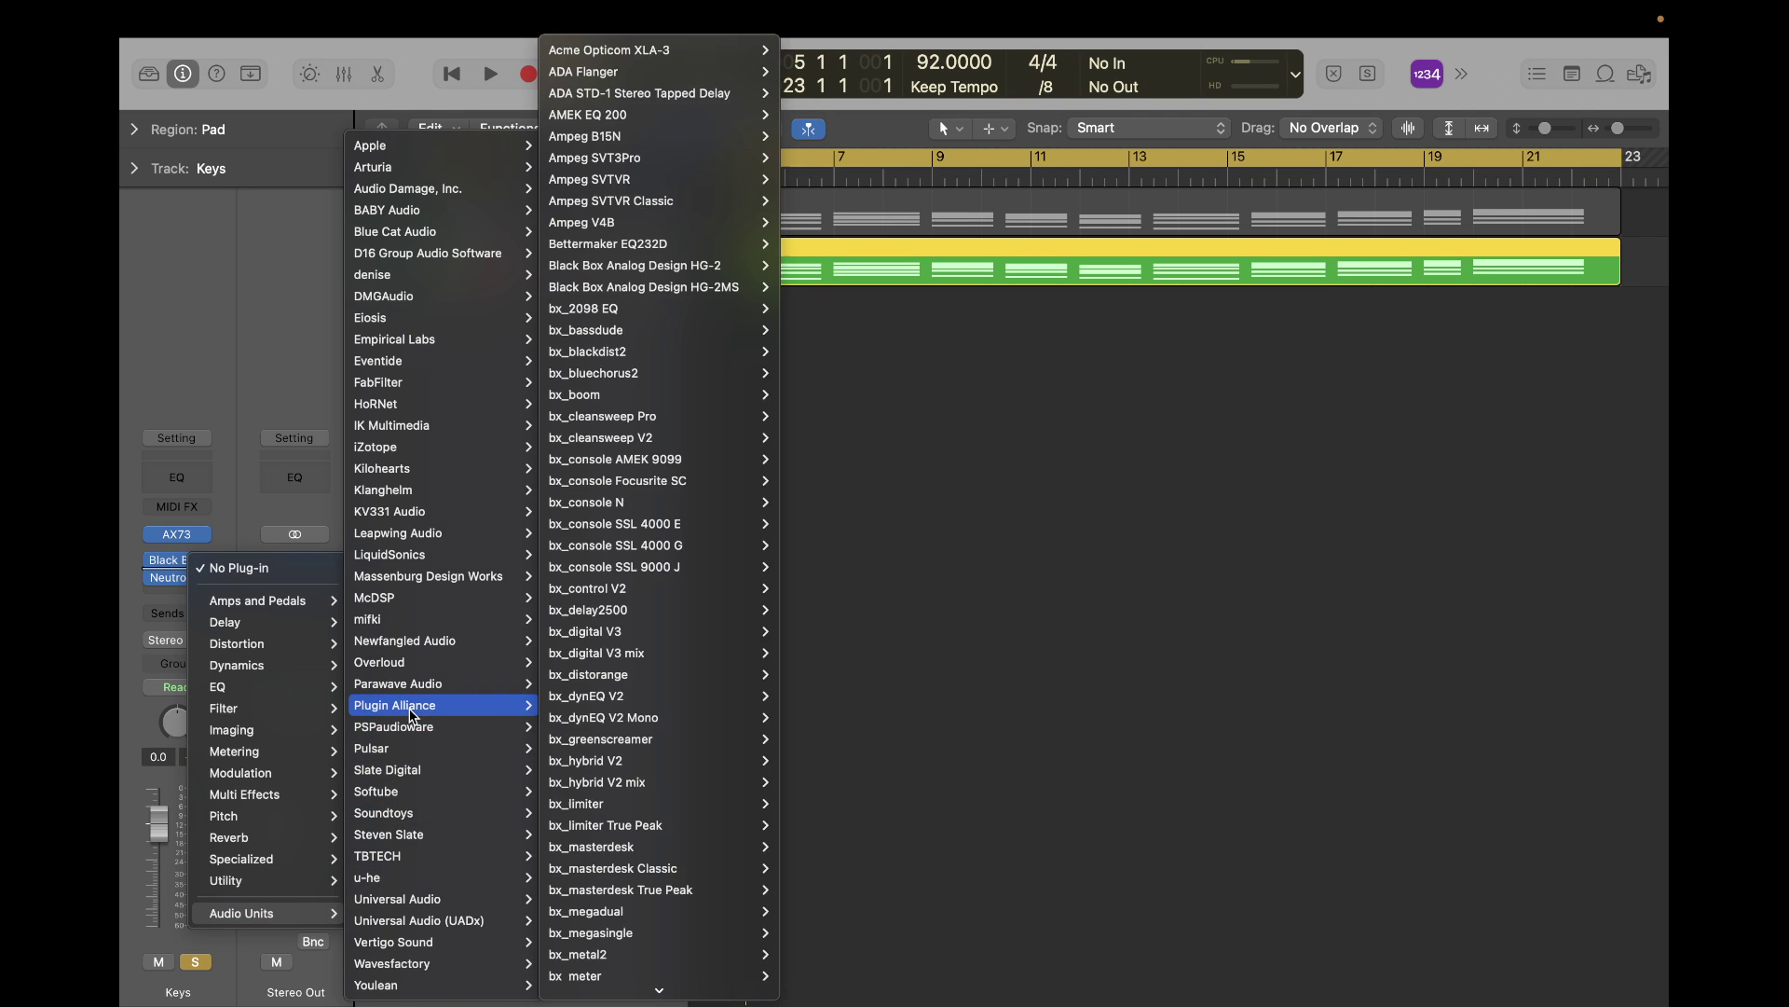
mouse_move(442, 666)
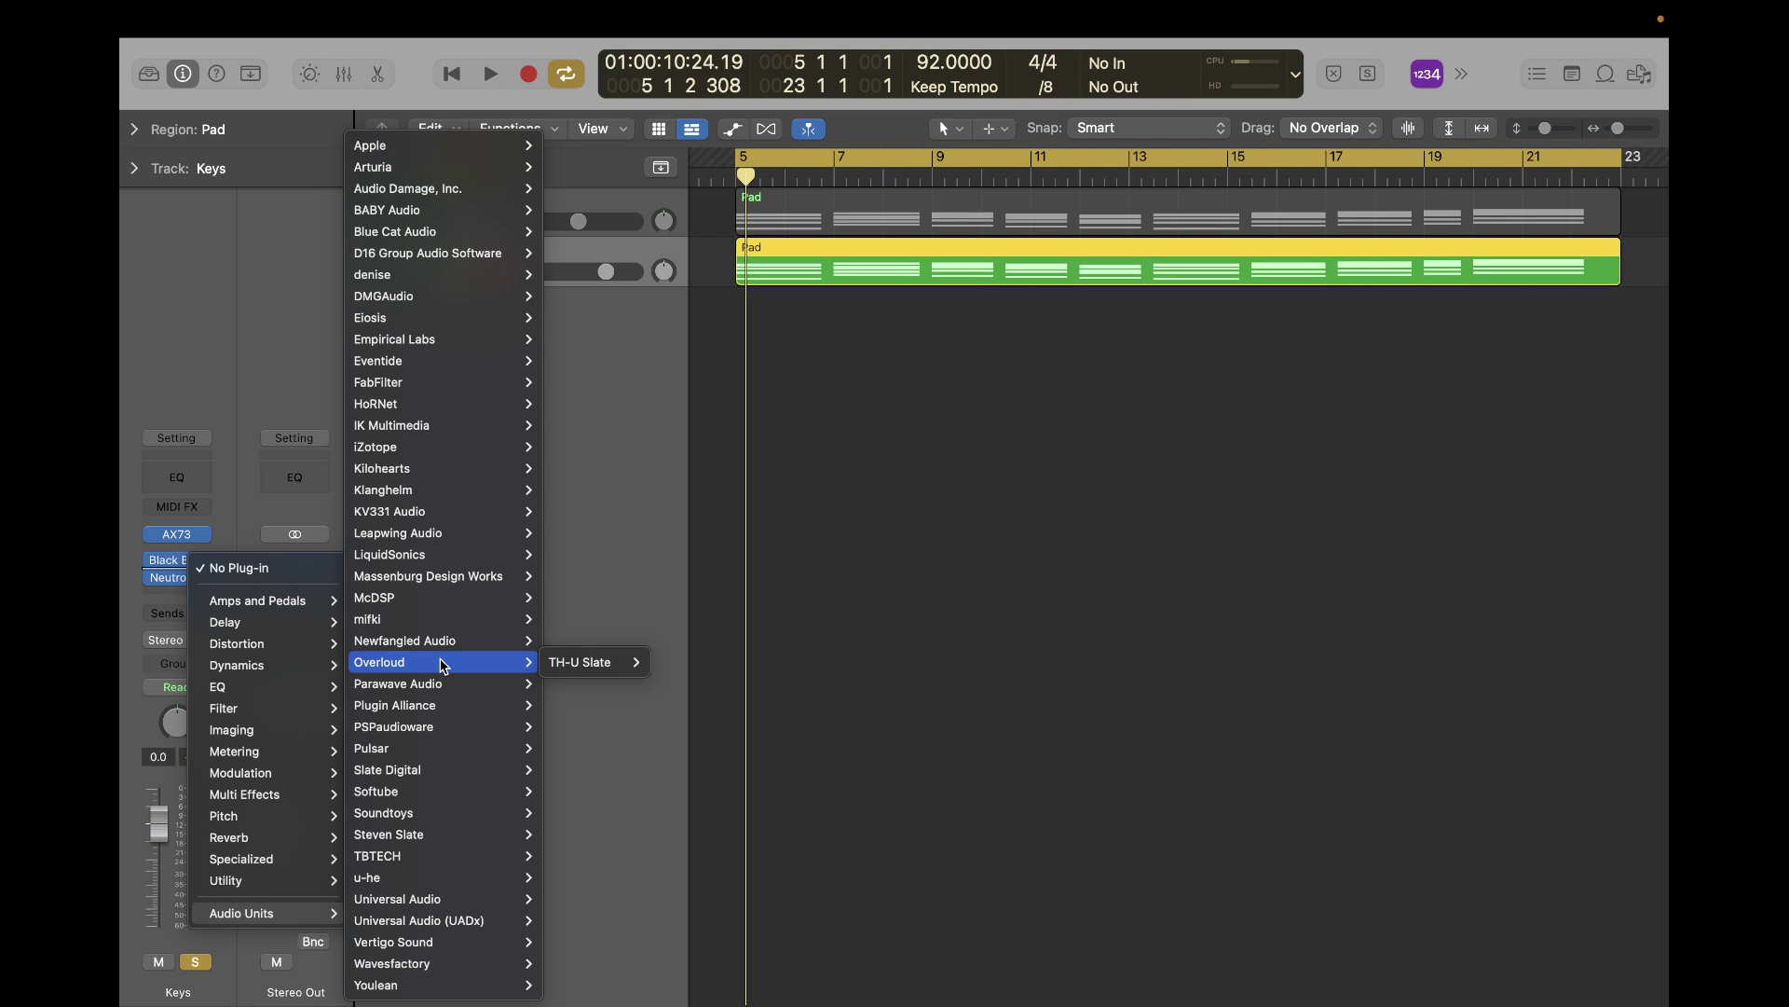
mouse_move(440, 705)
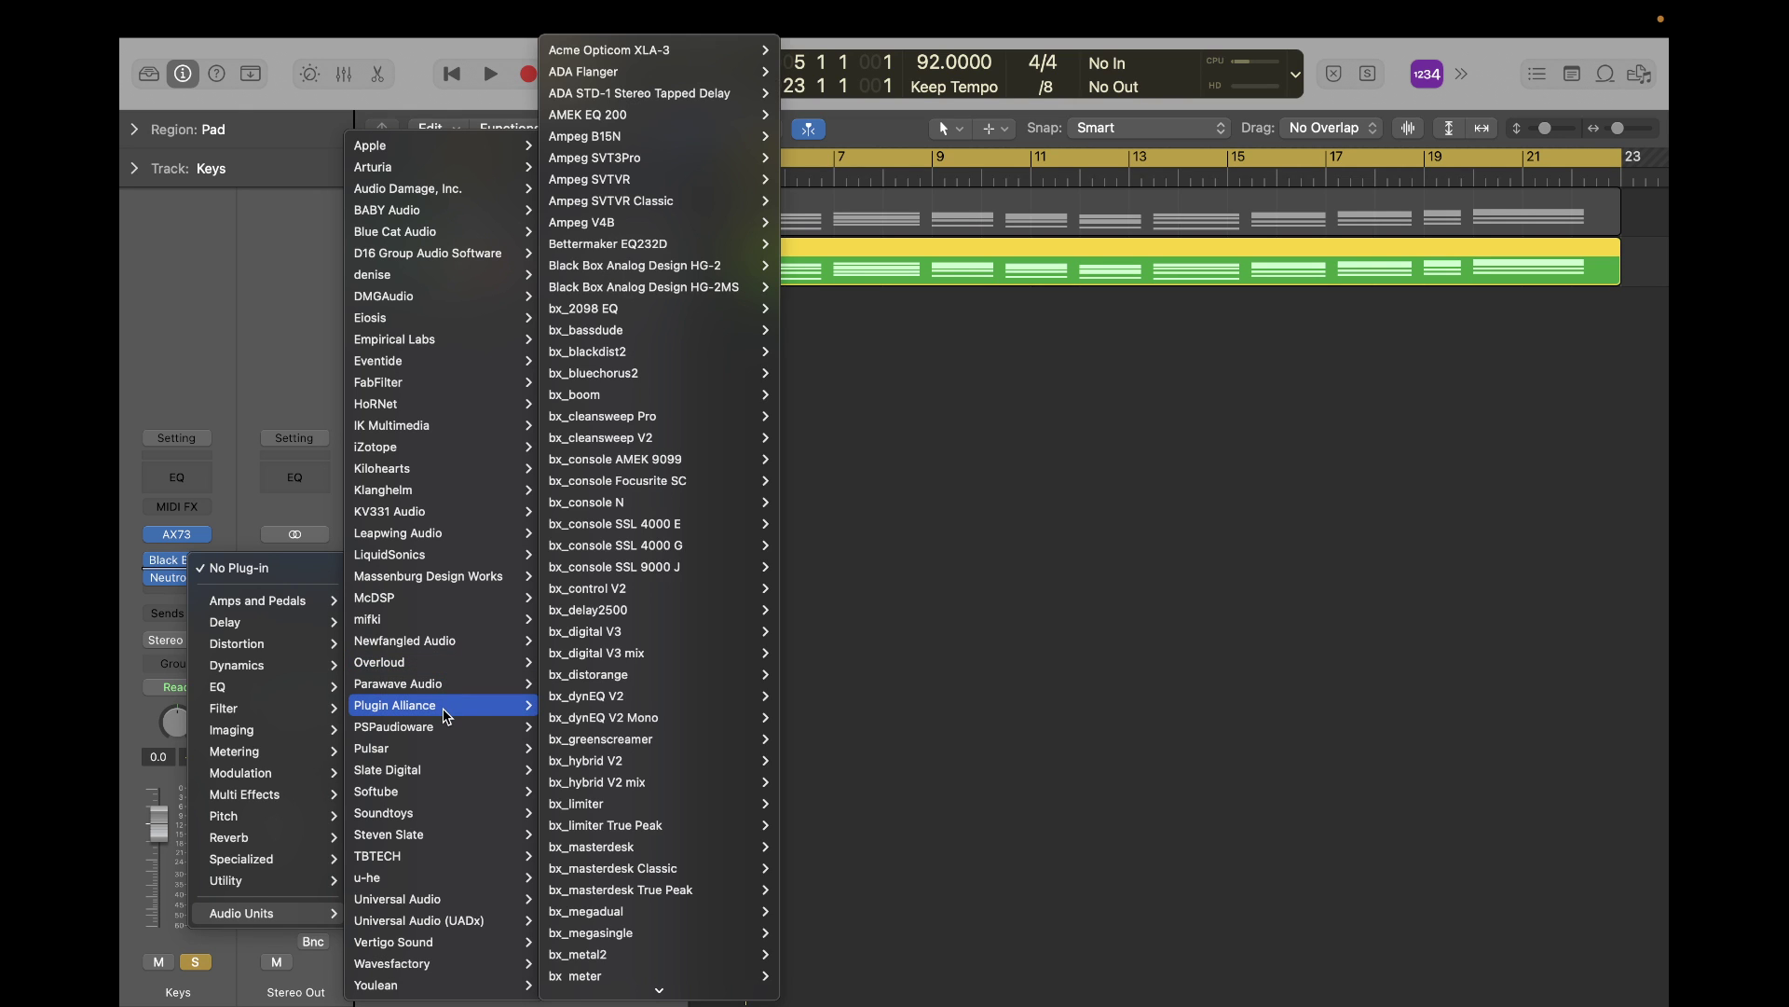
scroll(649, 685, "down", 15)
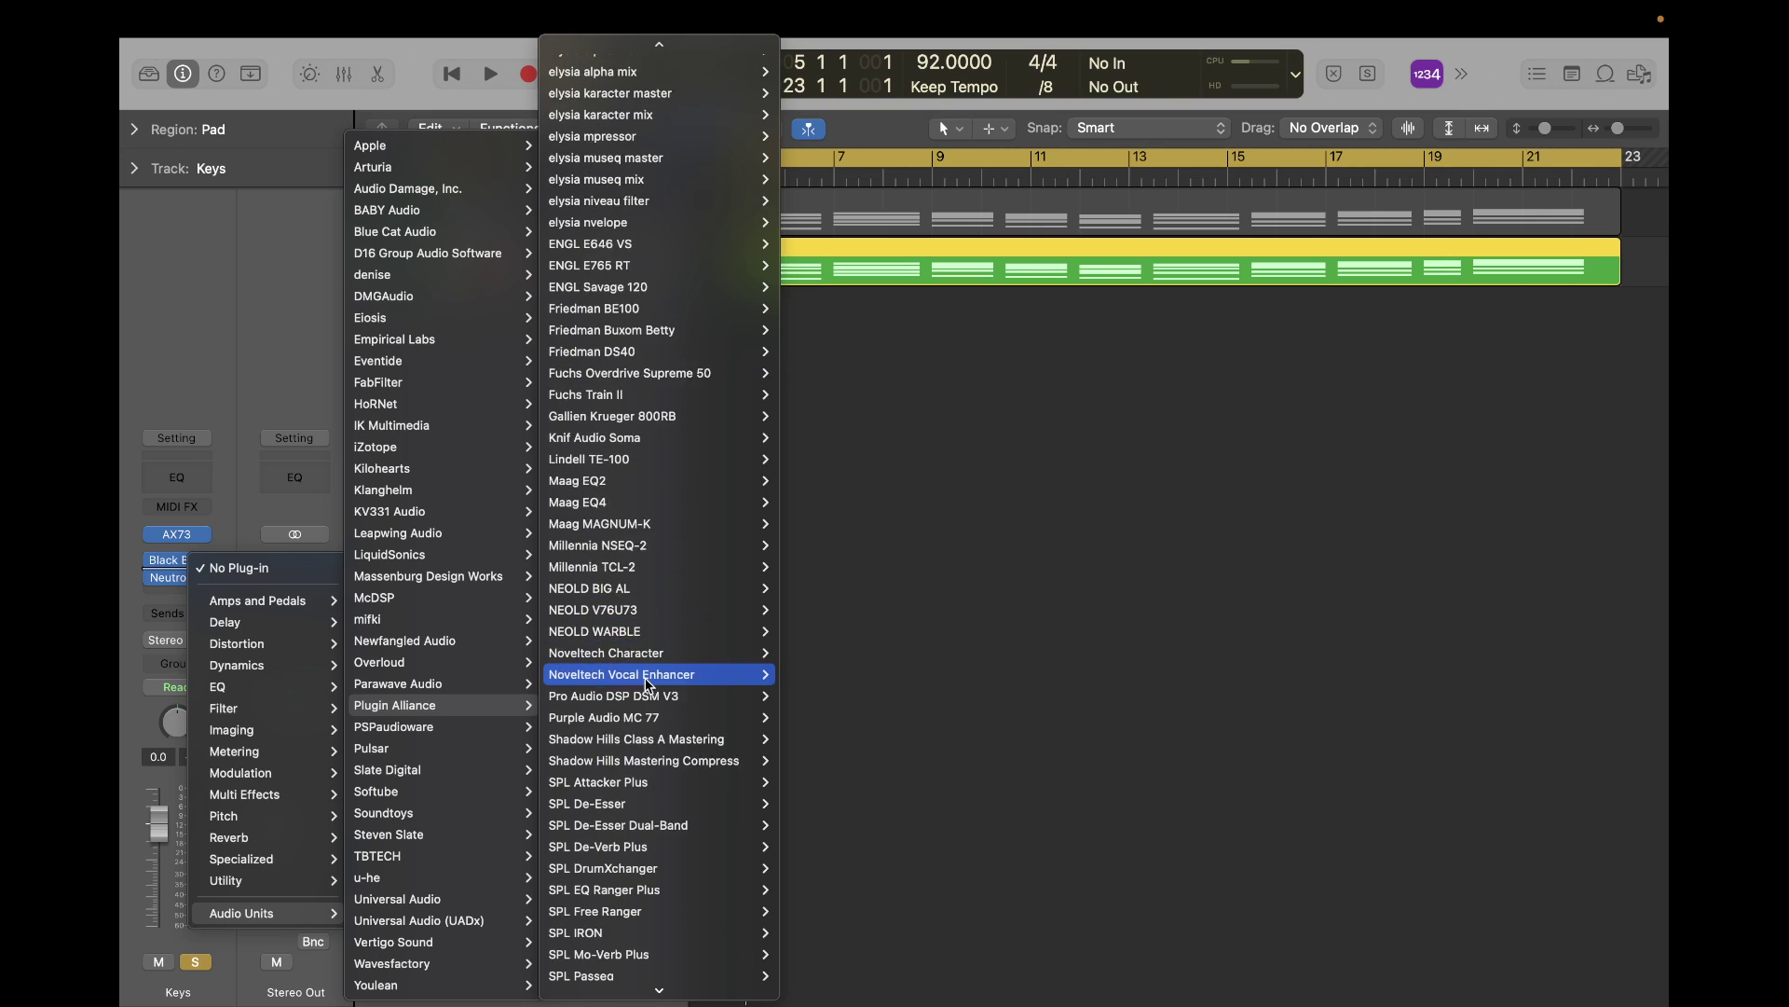
mouse_move(659, 481)
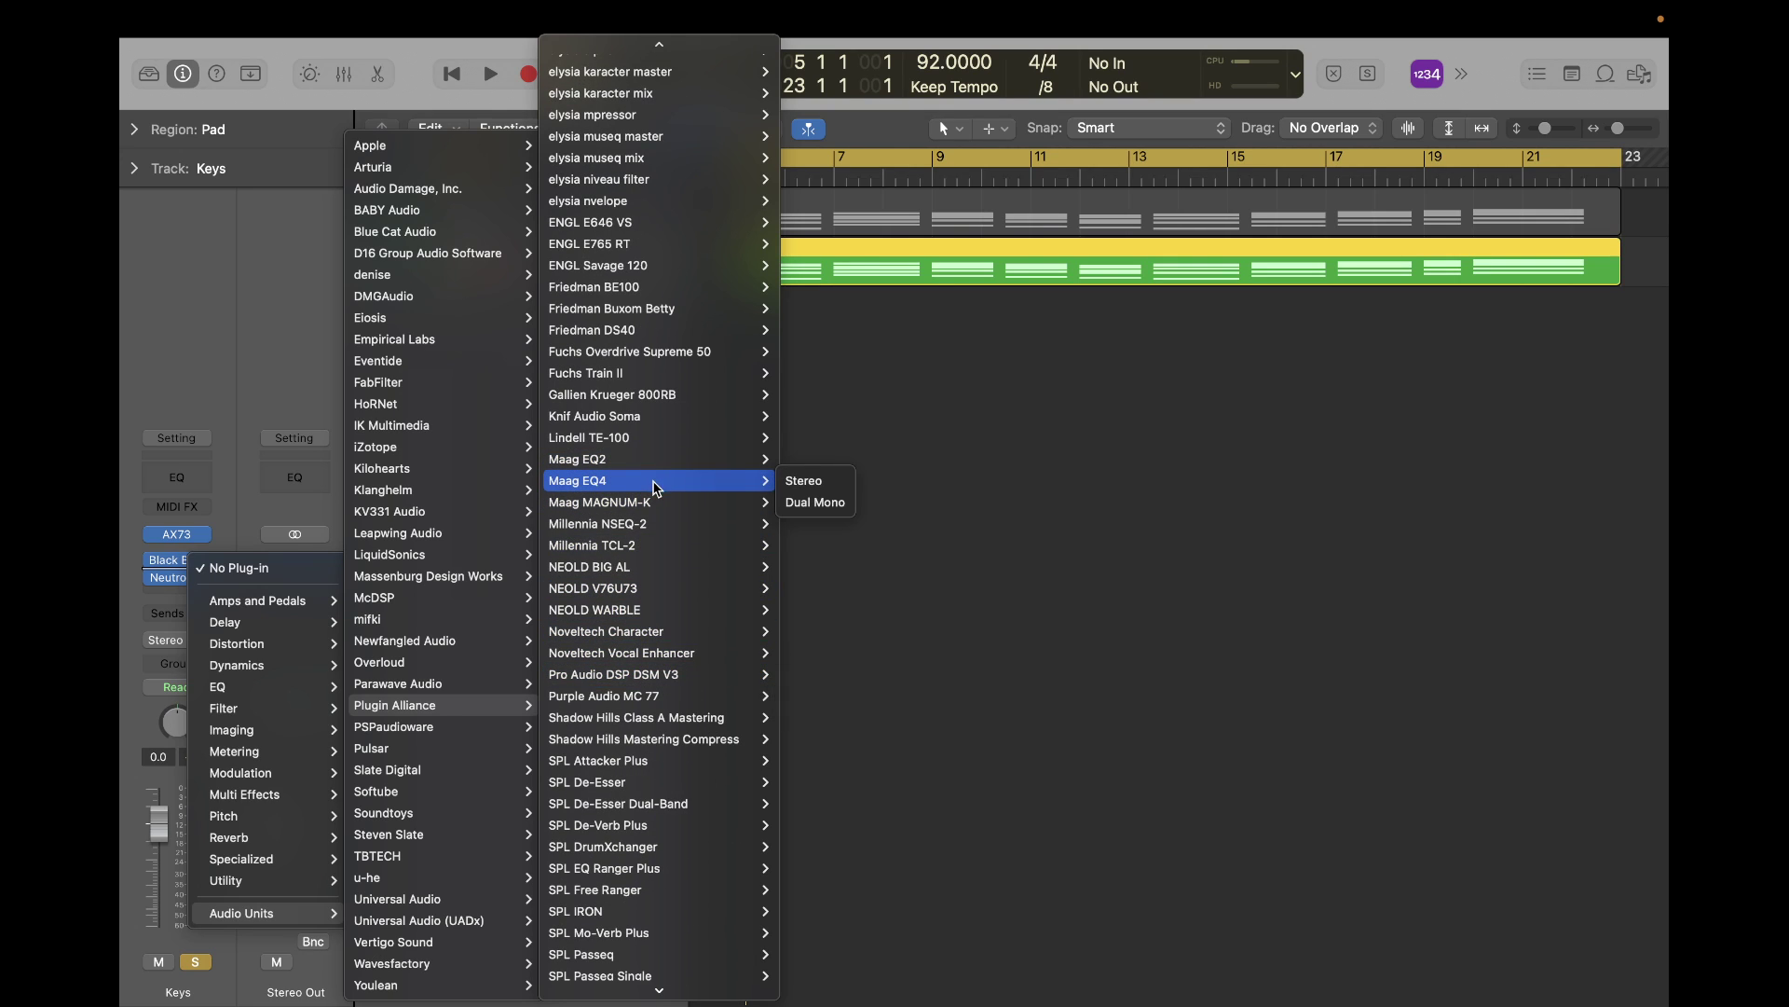
left_click(813, 480)
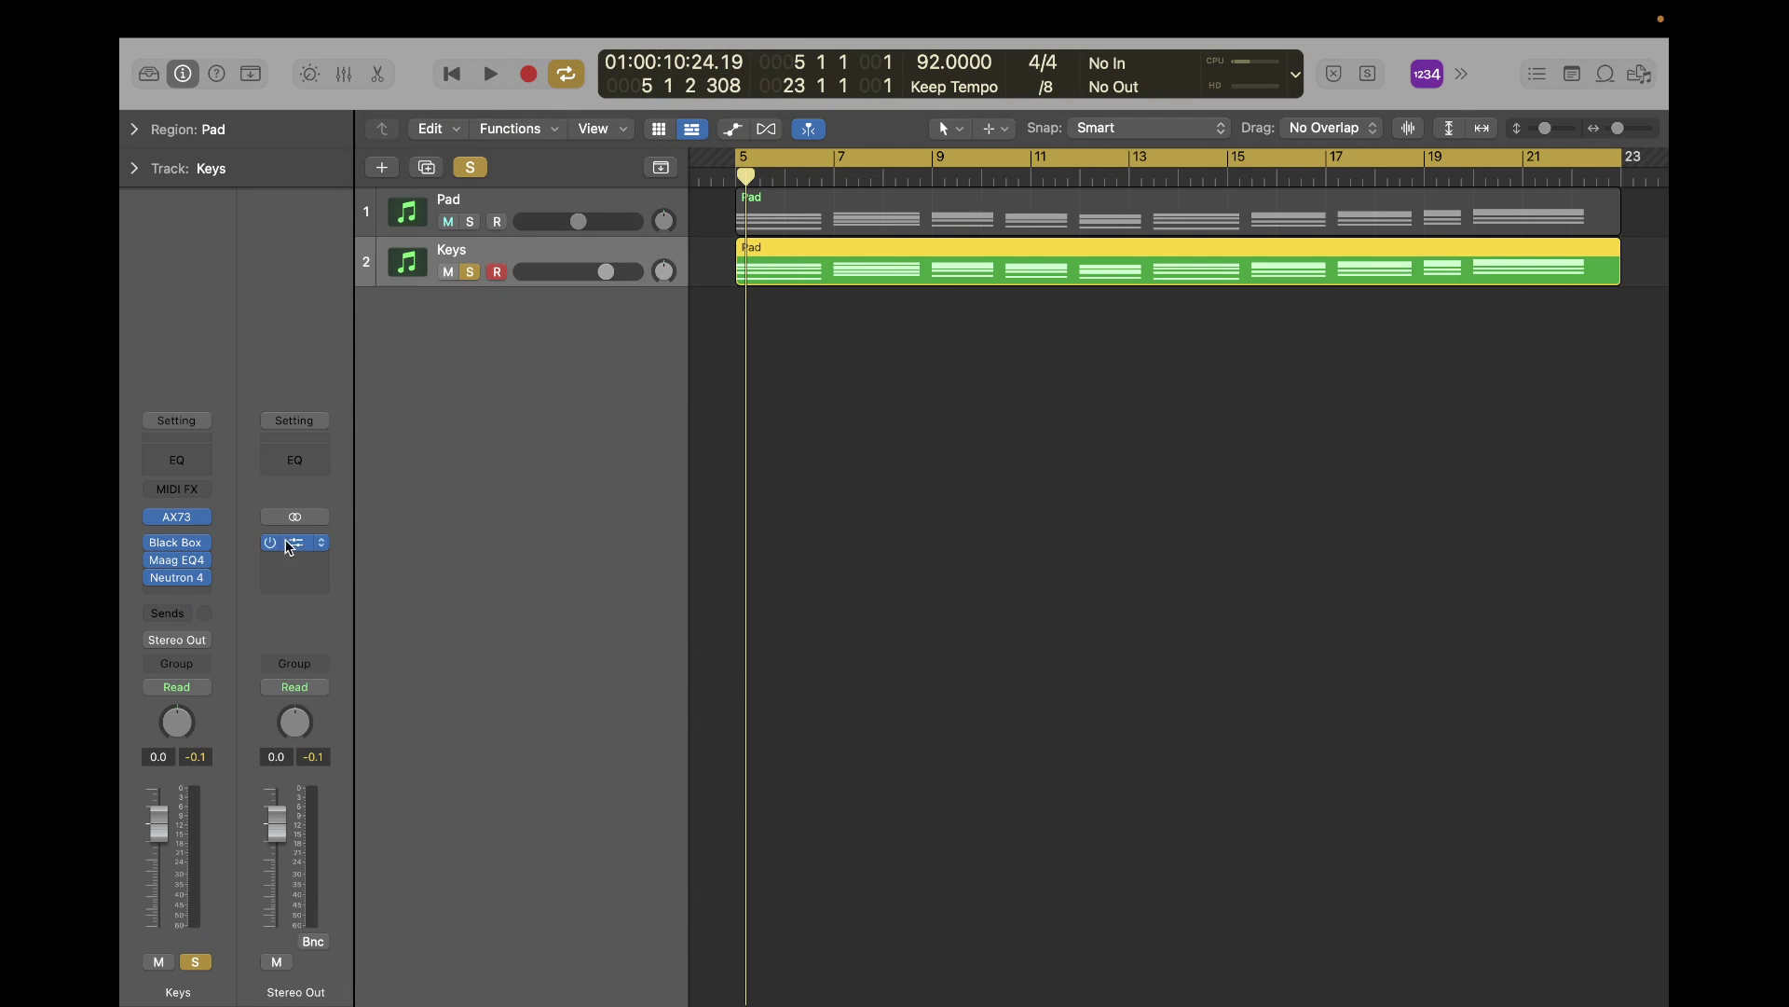
Open the Maag EQ4, place its window clear of the tracks, and audition the opening of the Keys part.
left_click(177, 562)
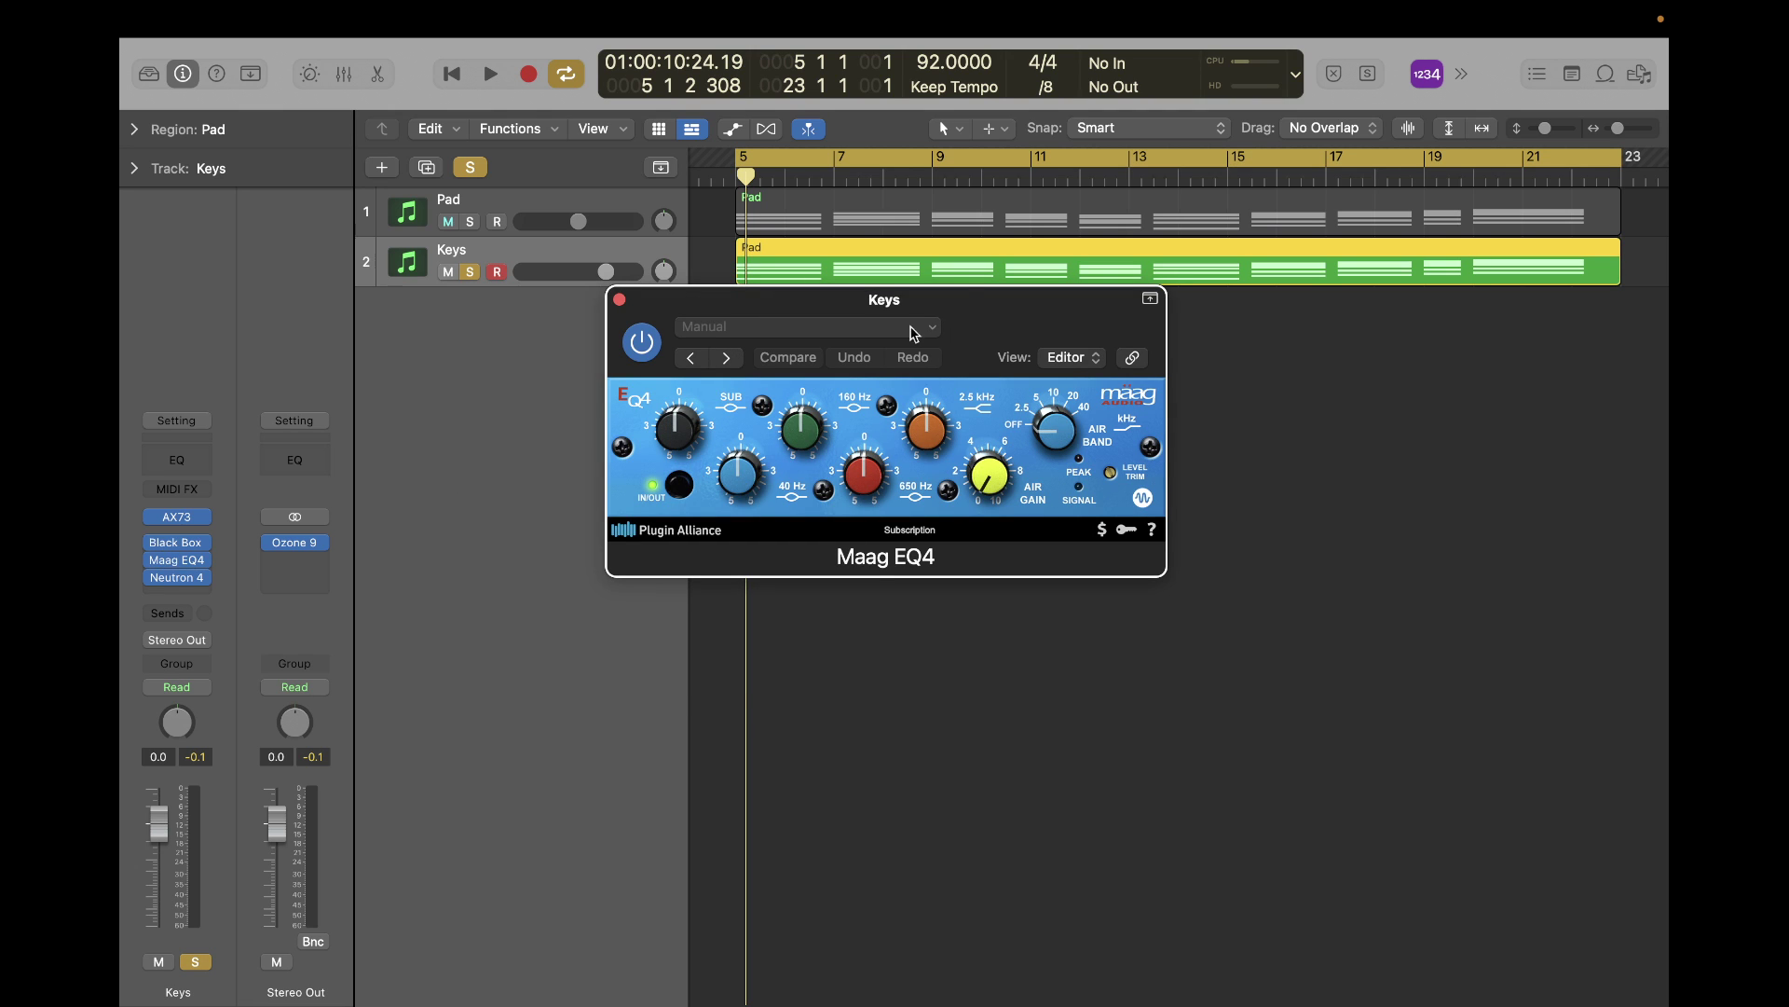
left_click_drag(972, 307, 1005, 346)
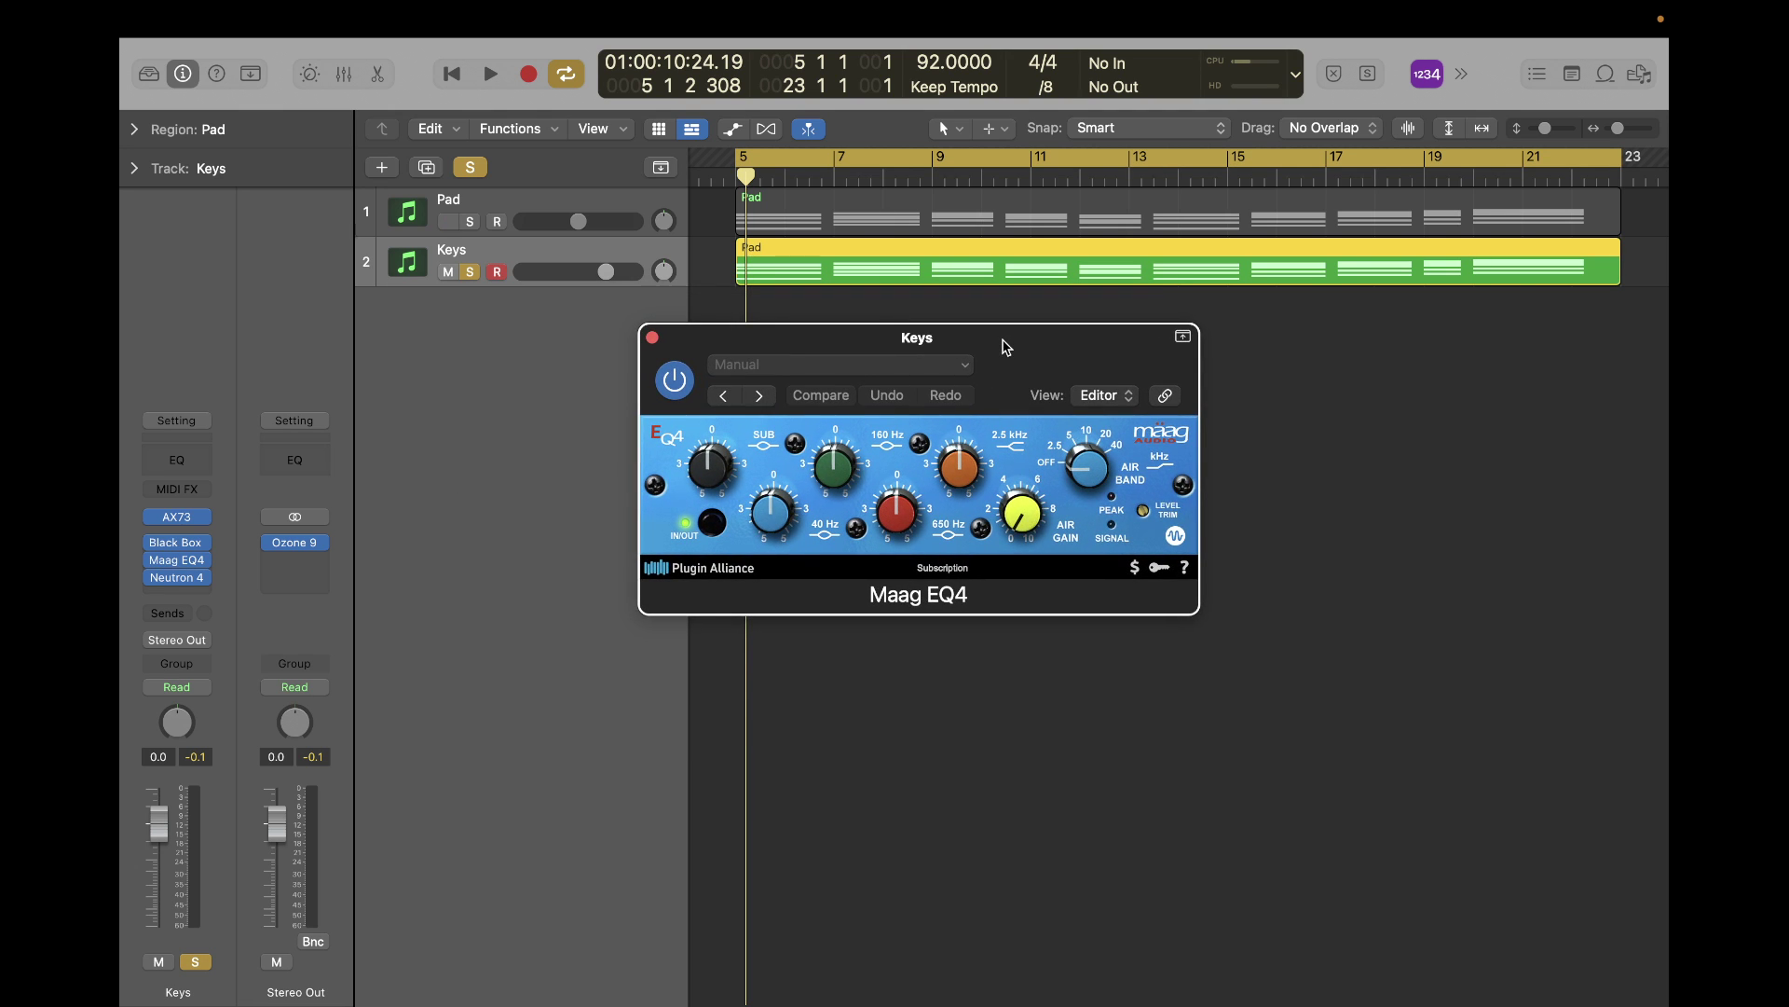
key("space")
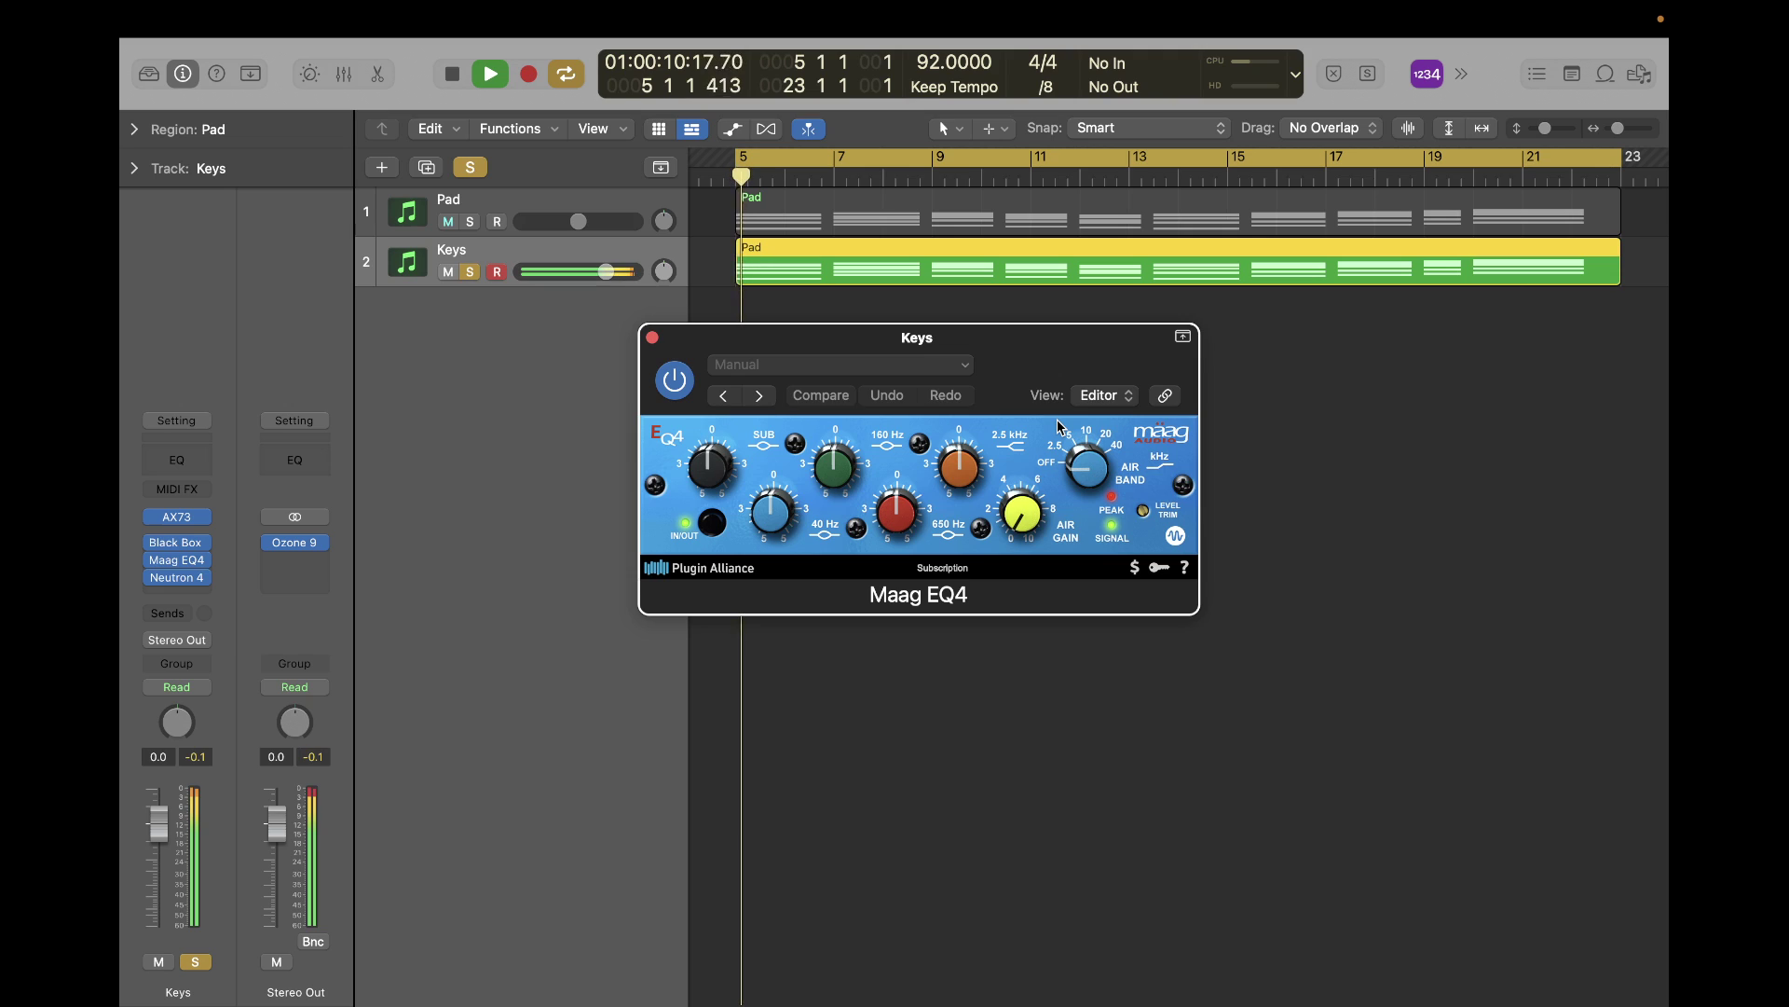
key("space")
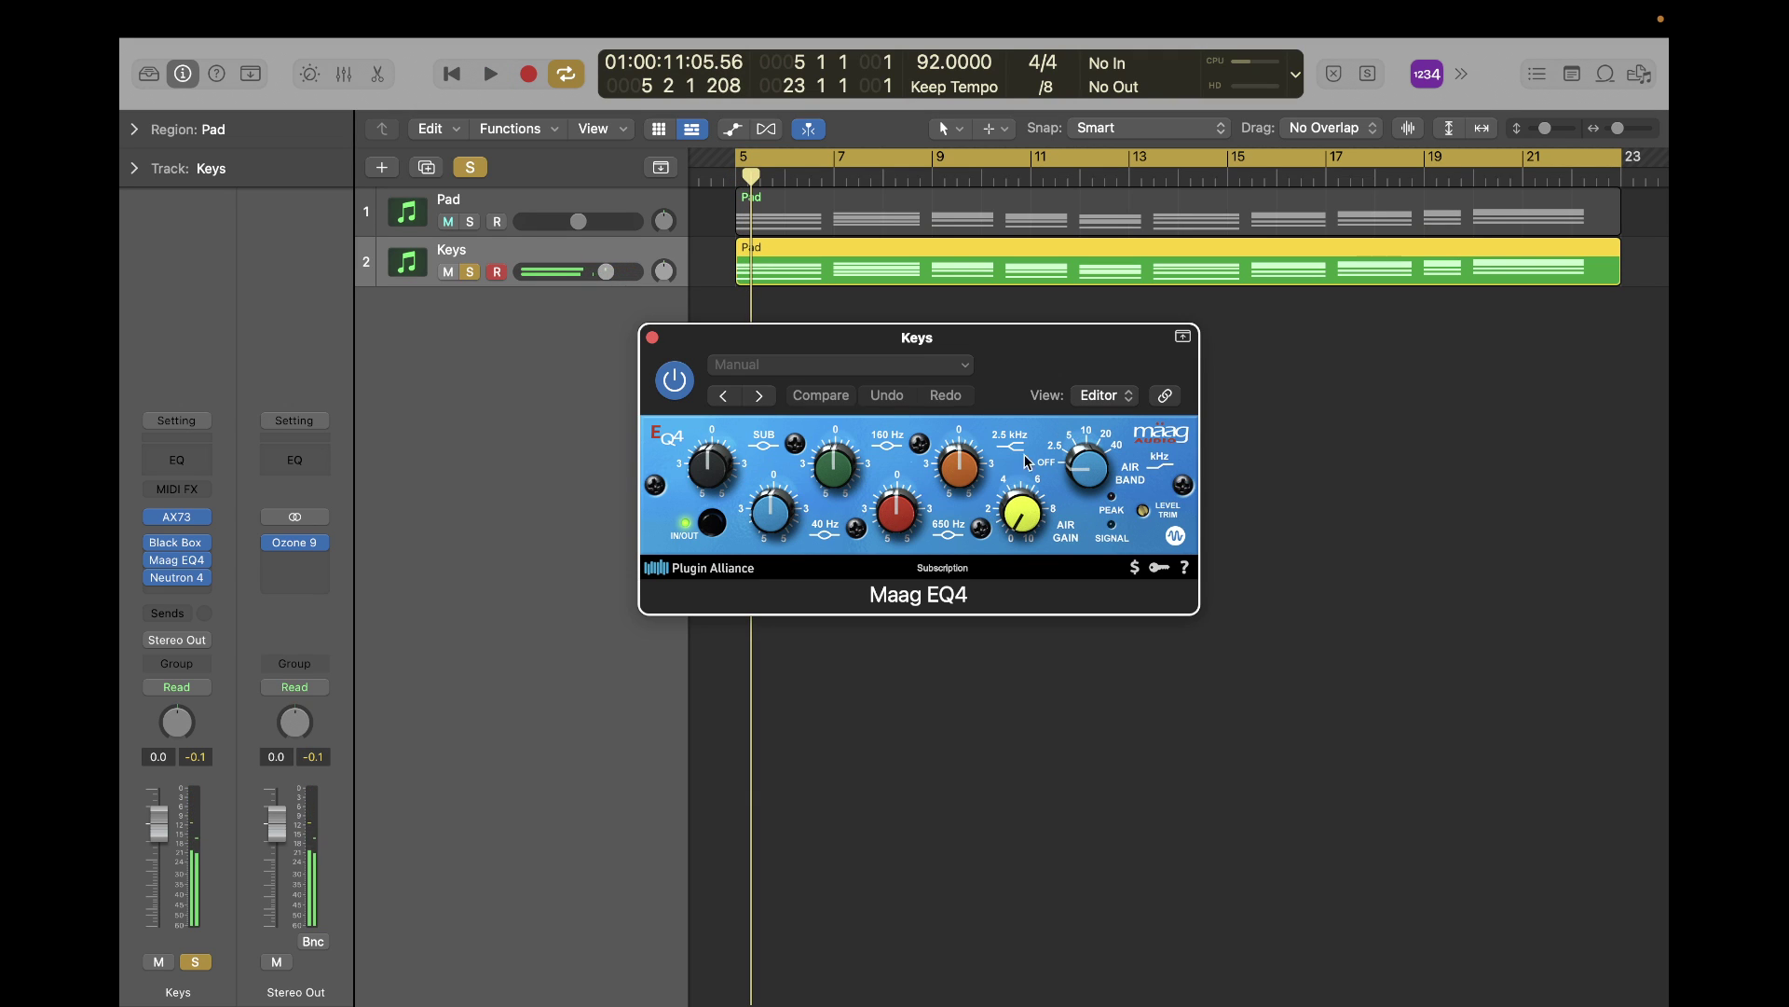
Set the EQ4 Air Band to 10 kHz and Air Gain to about 5, and audition the opening of the Keys part.
left_click_drag(1101, 479, 1103, 397)
left_click_drag(1030, 529, 1088, 487)
key("space")
key("space")
key("space")
key("space")
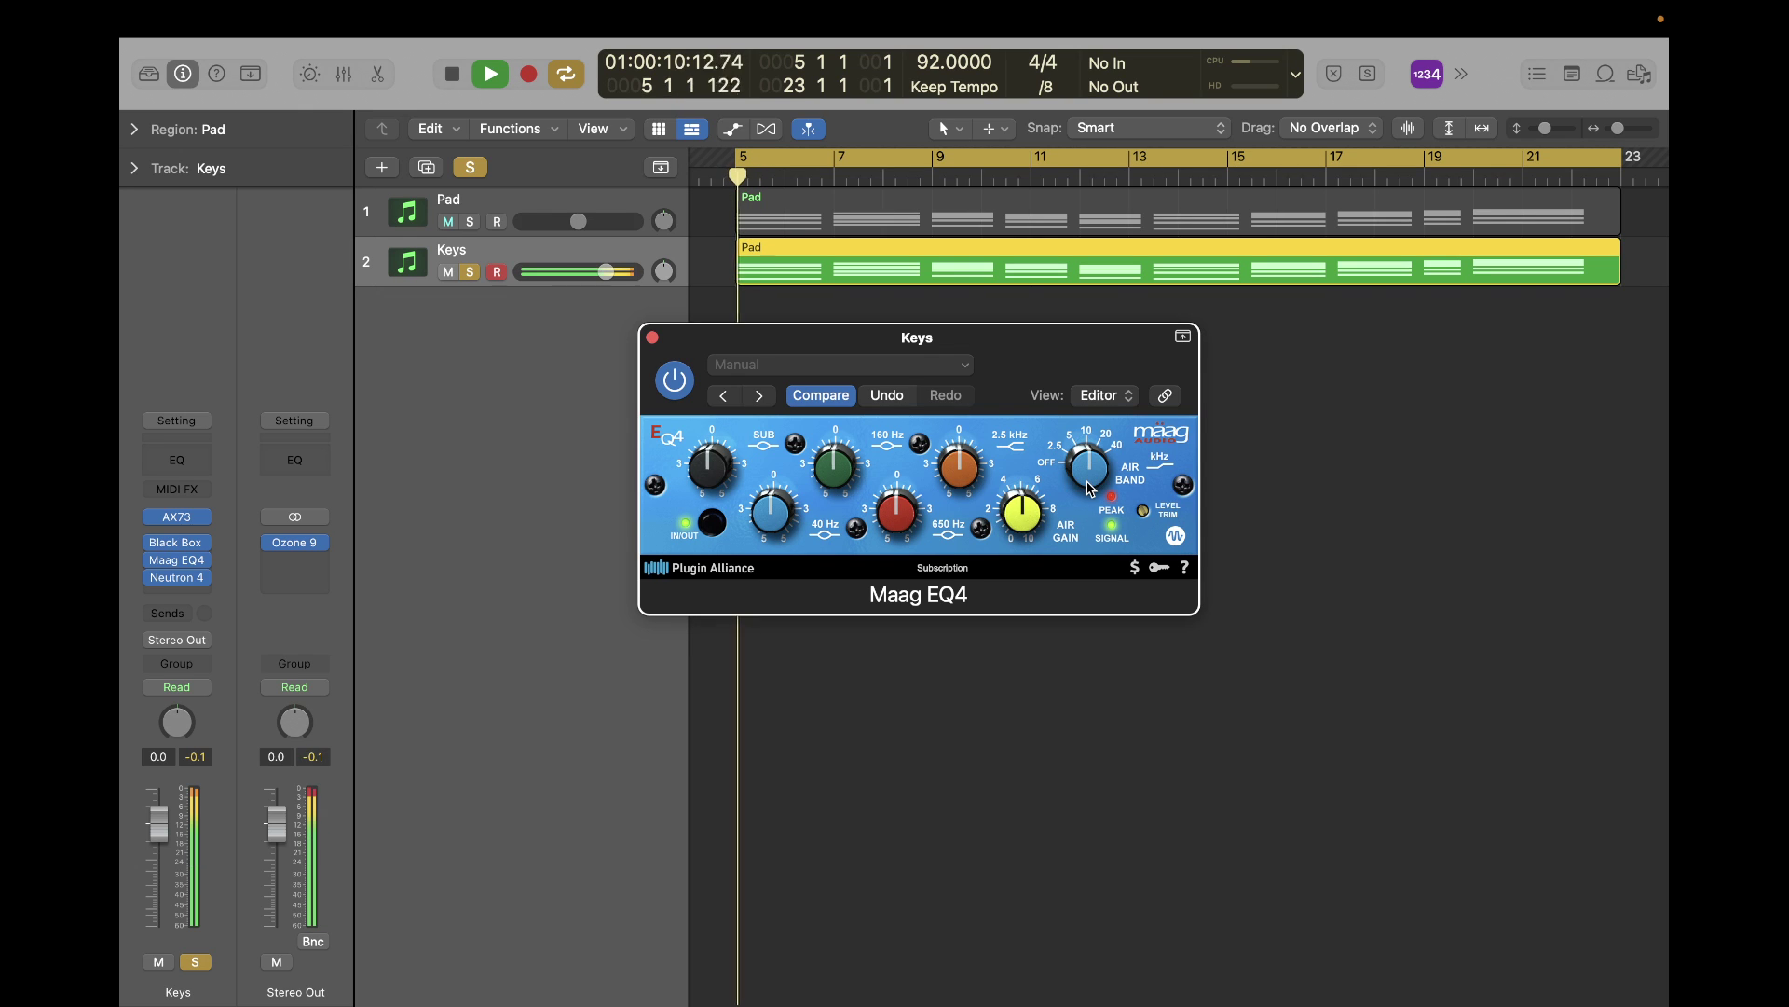
key("space")
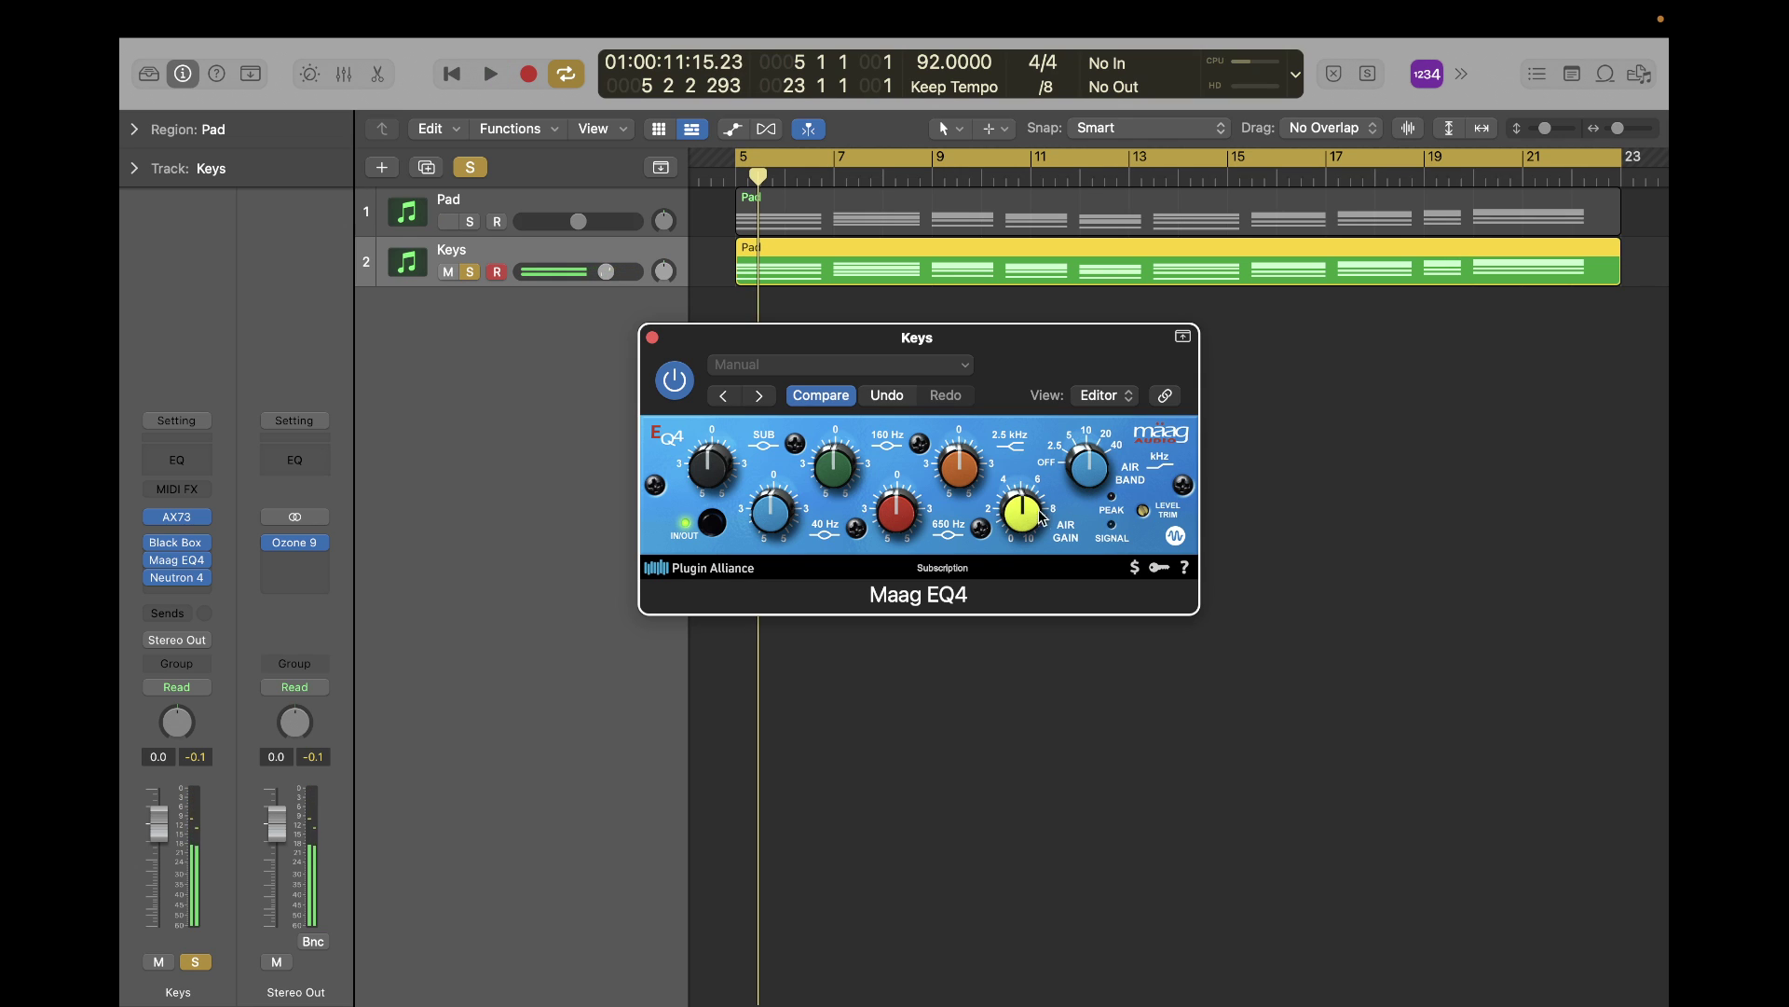
Move the EQ4 Air Band to 20 kHz and audition the opening of the Keys part with Air Gain at maximum.
key("space")
key("space")
left_click(1095, 471)
key("space")
key("space")
left_click_drag(1093, 482, 1091, 468)
key("space")
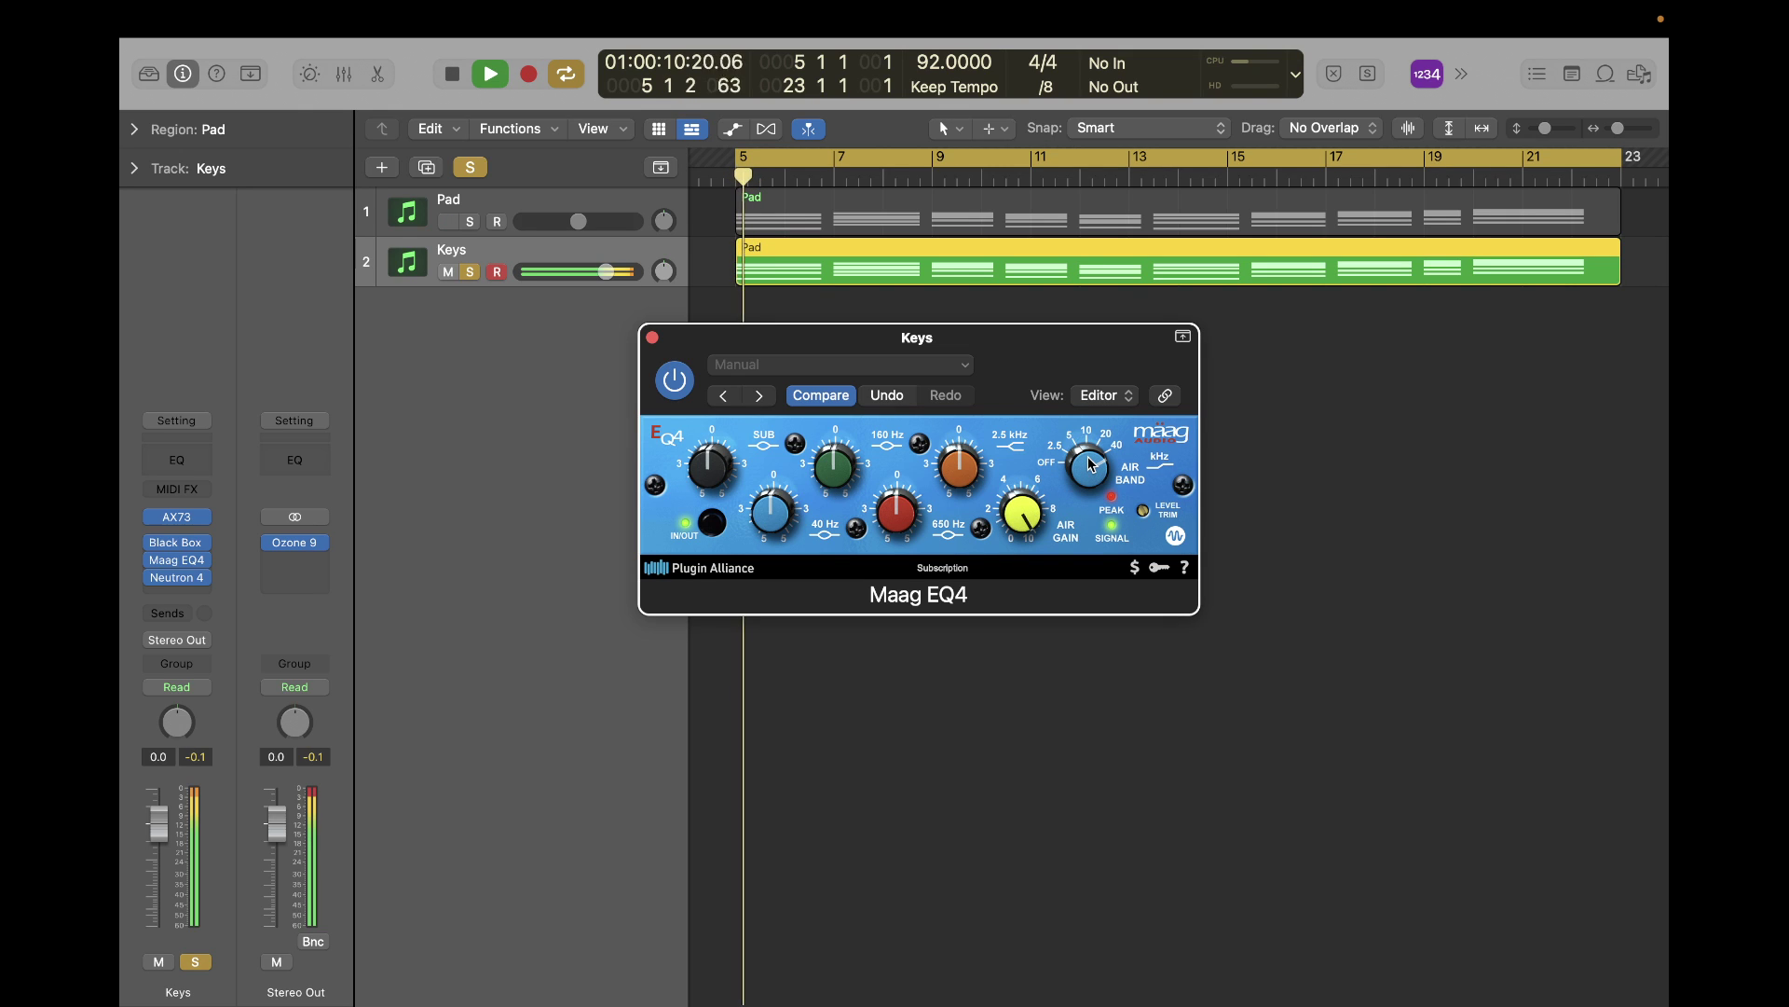
Back the EQ4 Air Gain off to 2.5 and replay the opening of the Keys part.
key("space")
left_click_drag(1043, 511, 1038, 641)
key("space")
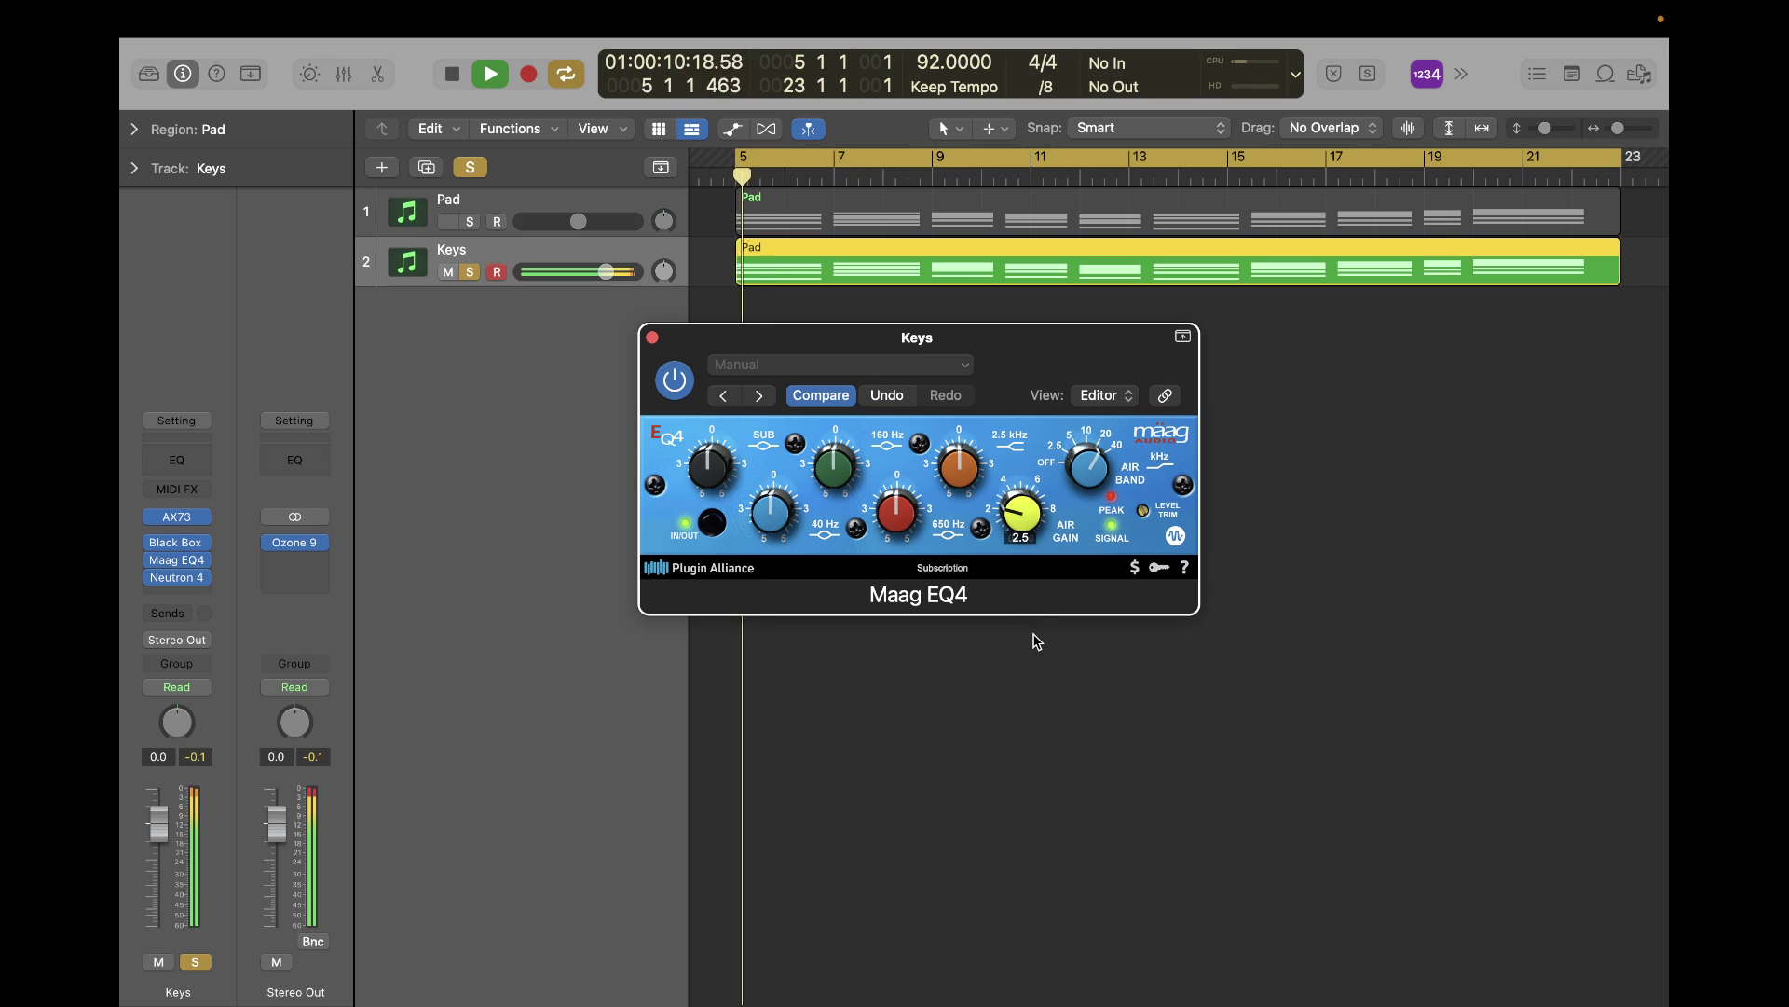
key("space")
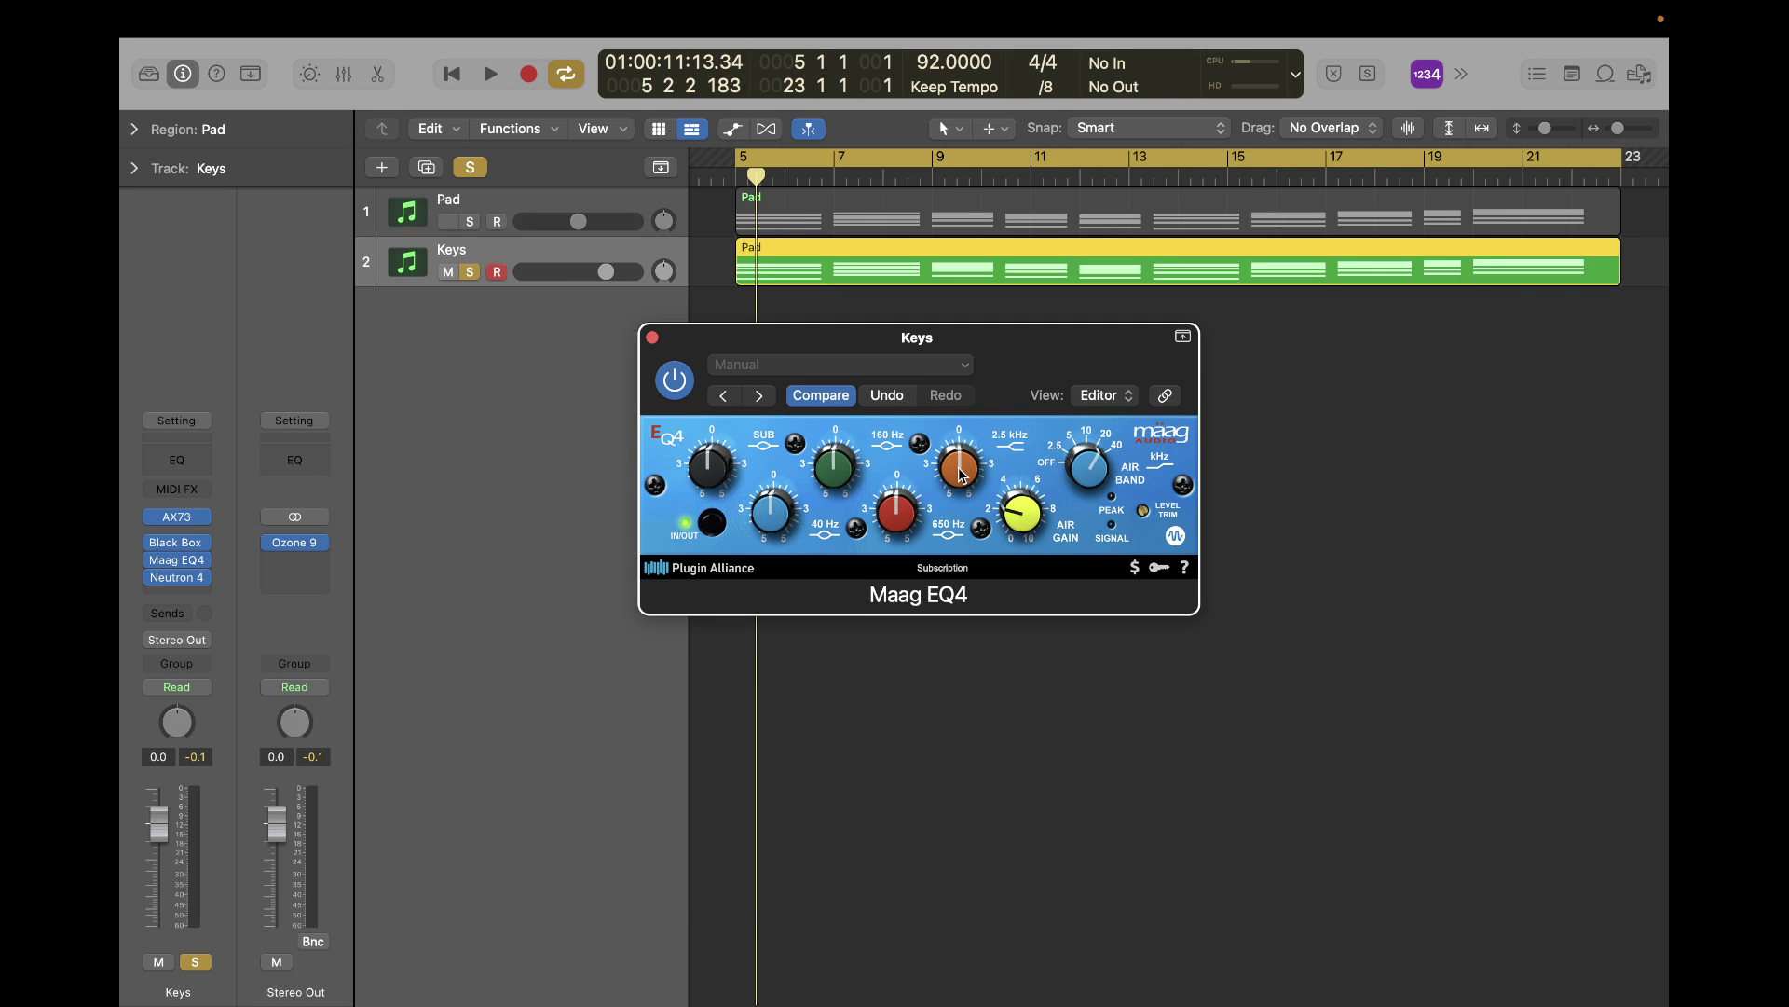
Audition strong boosts of the EQ4 2.5 kHz band, including +4.5, on the opening of the Keys part.
key("space")
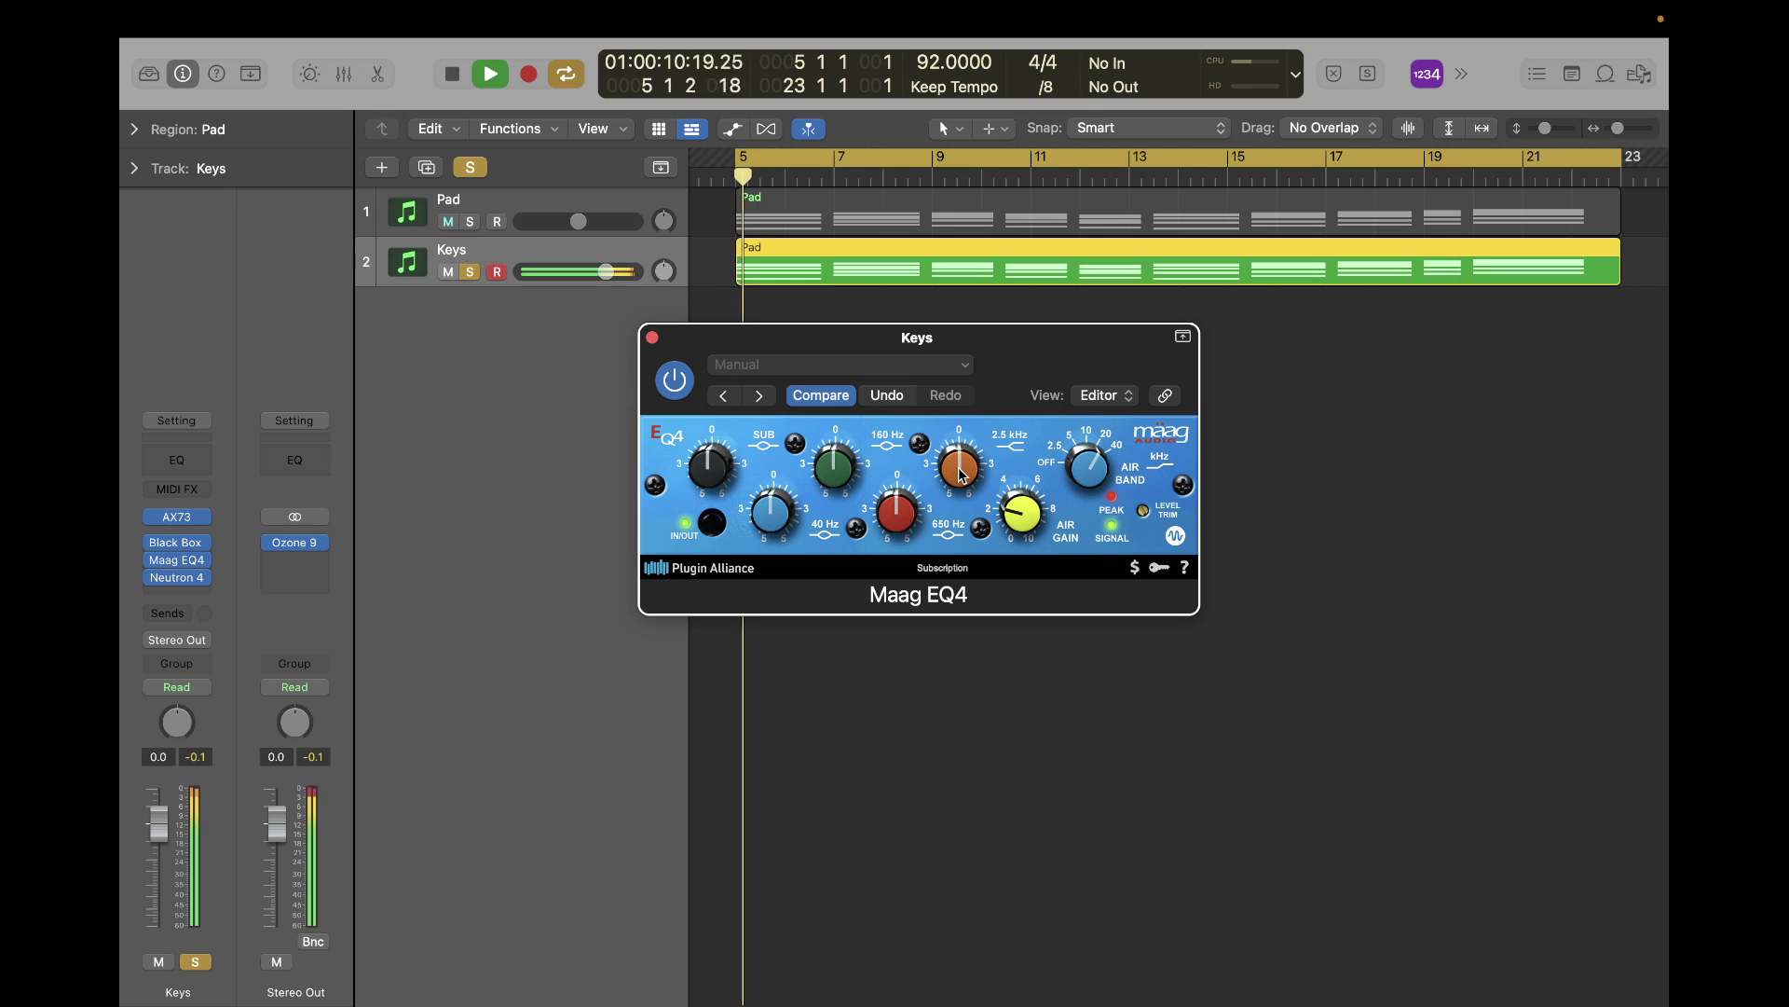
left_click_drag(962, 474, 967, 407)
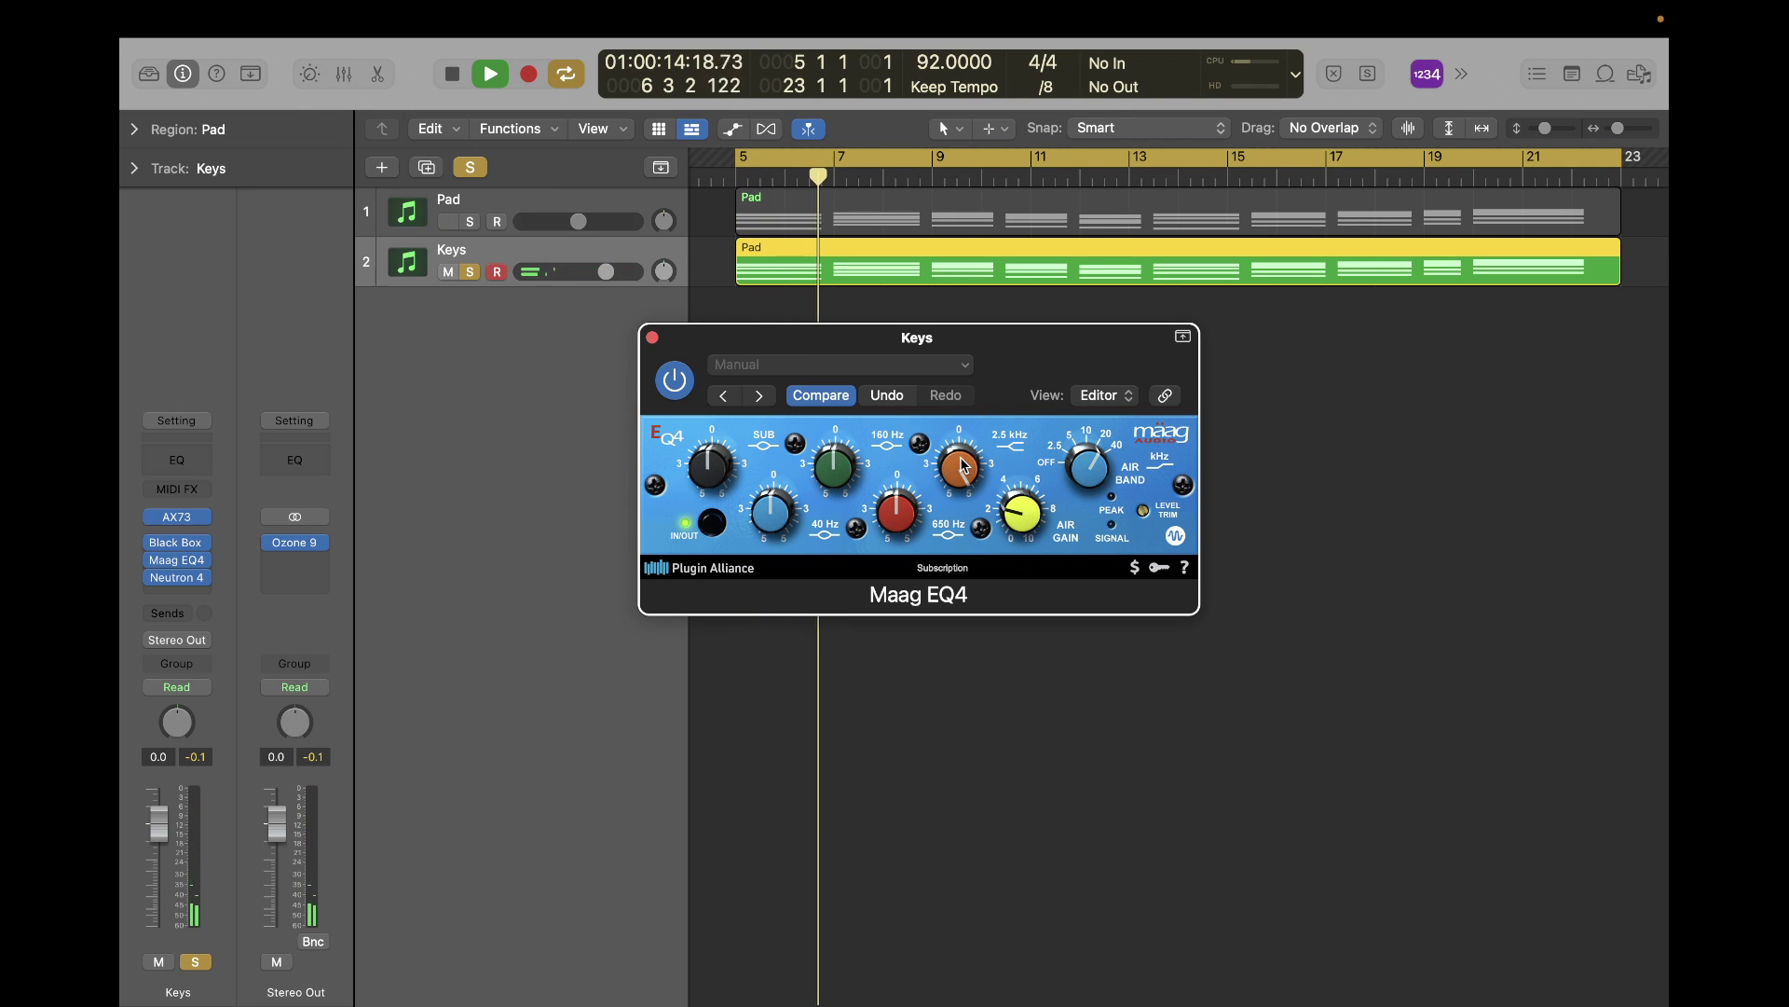
left_click_drag(964, 466, 956, 613)
key("space")
key("space")
key("space")
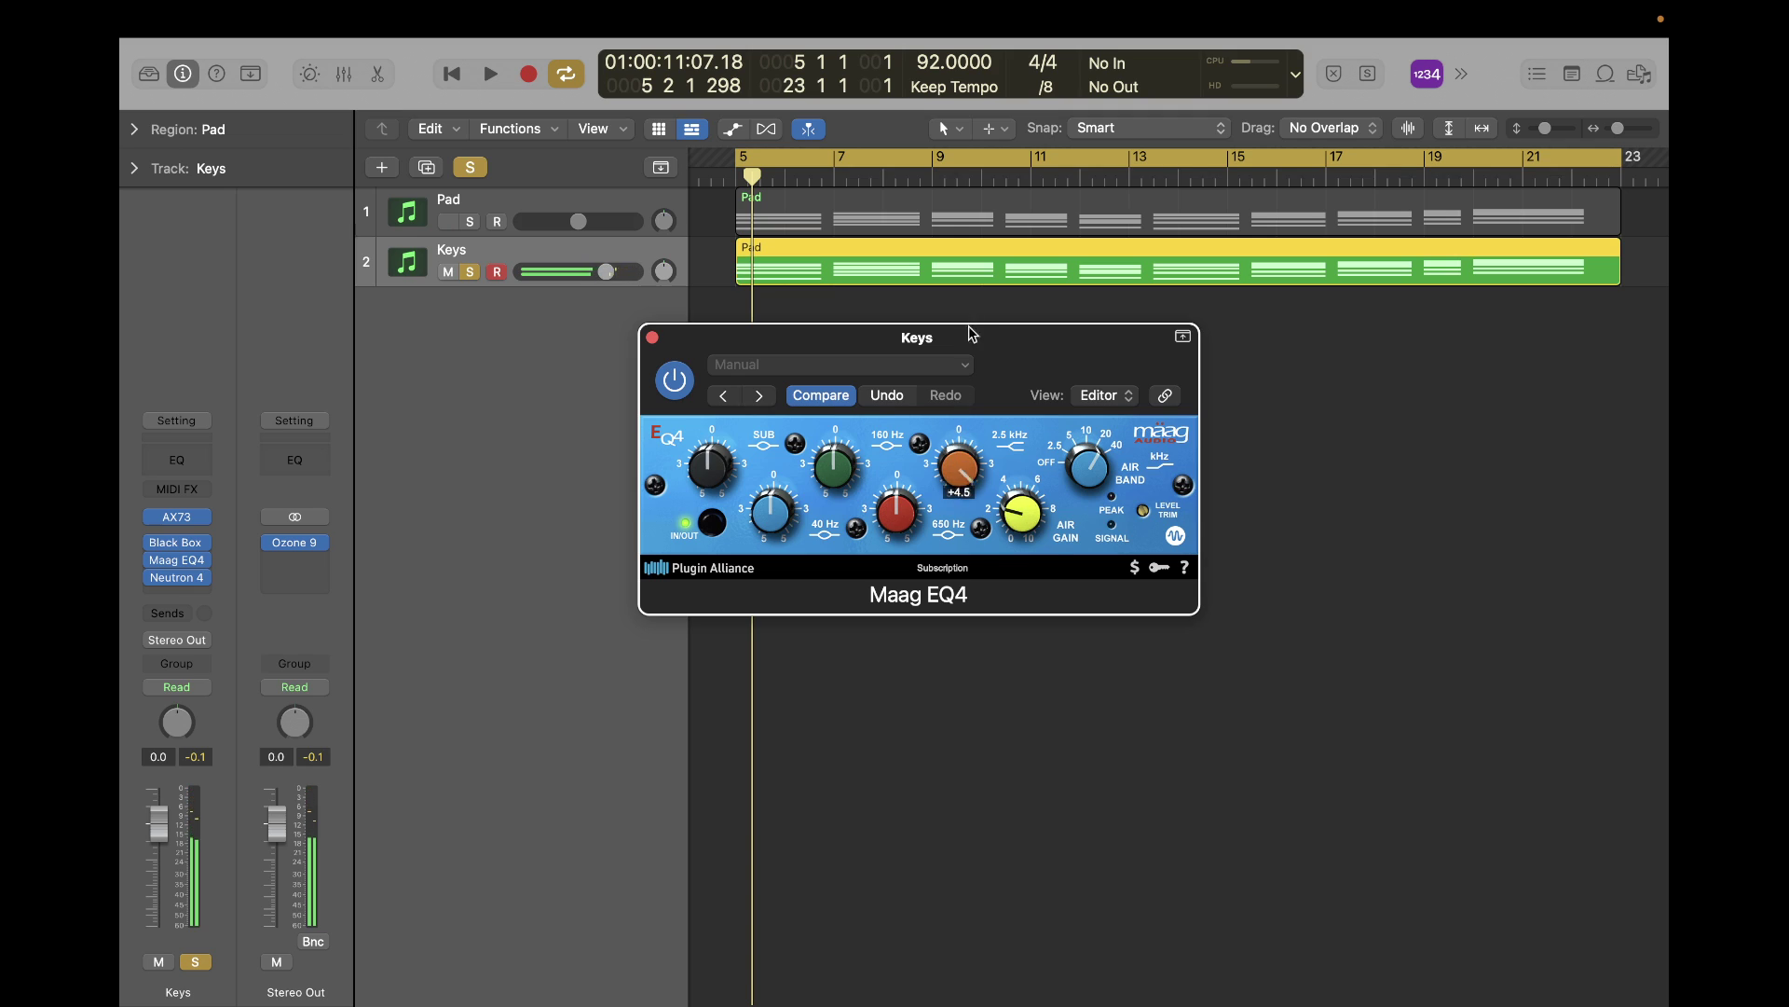
key("space")
key("space")
Reduce the EQ4 2.5 kHz boost to +1.0, comparing it with +0.5 on the opening of the Keys part.
left_click_drag(967, 468, 963, 537)
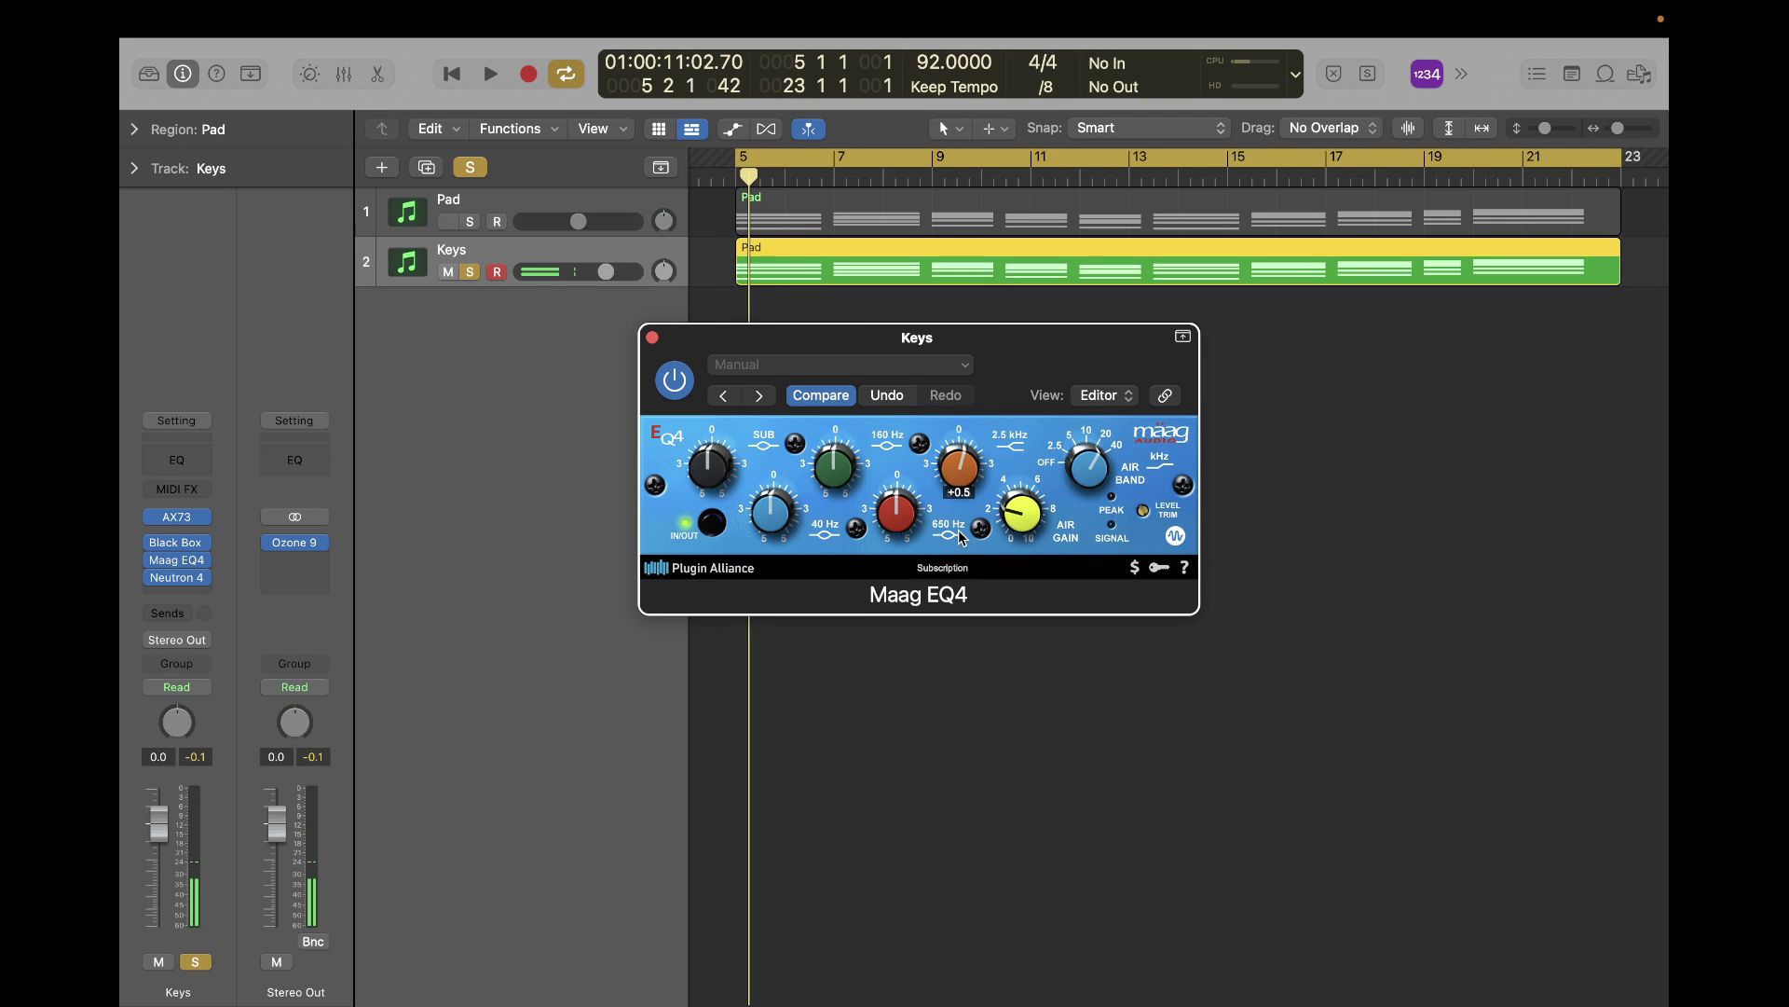
key("space")
key("space")
key("space")
key("space")
mouse_move(957, 462)
key("space")
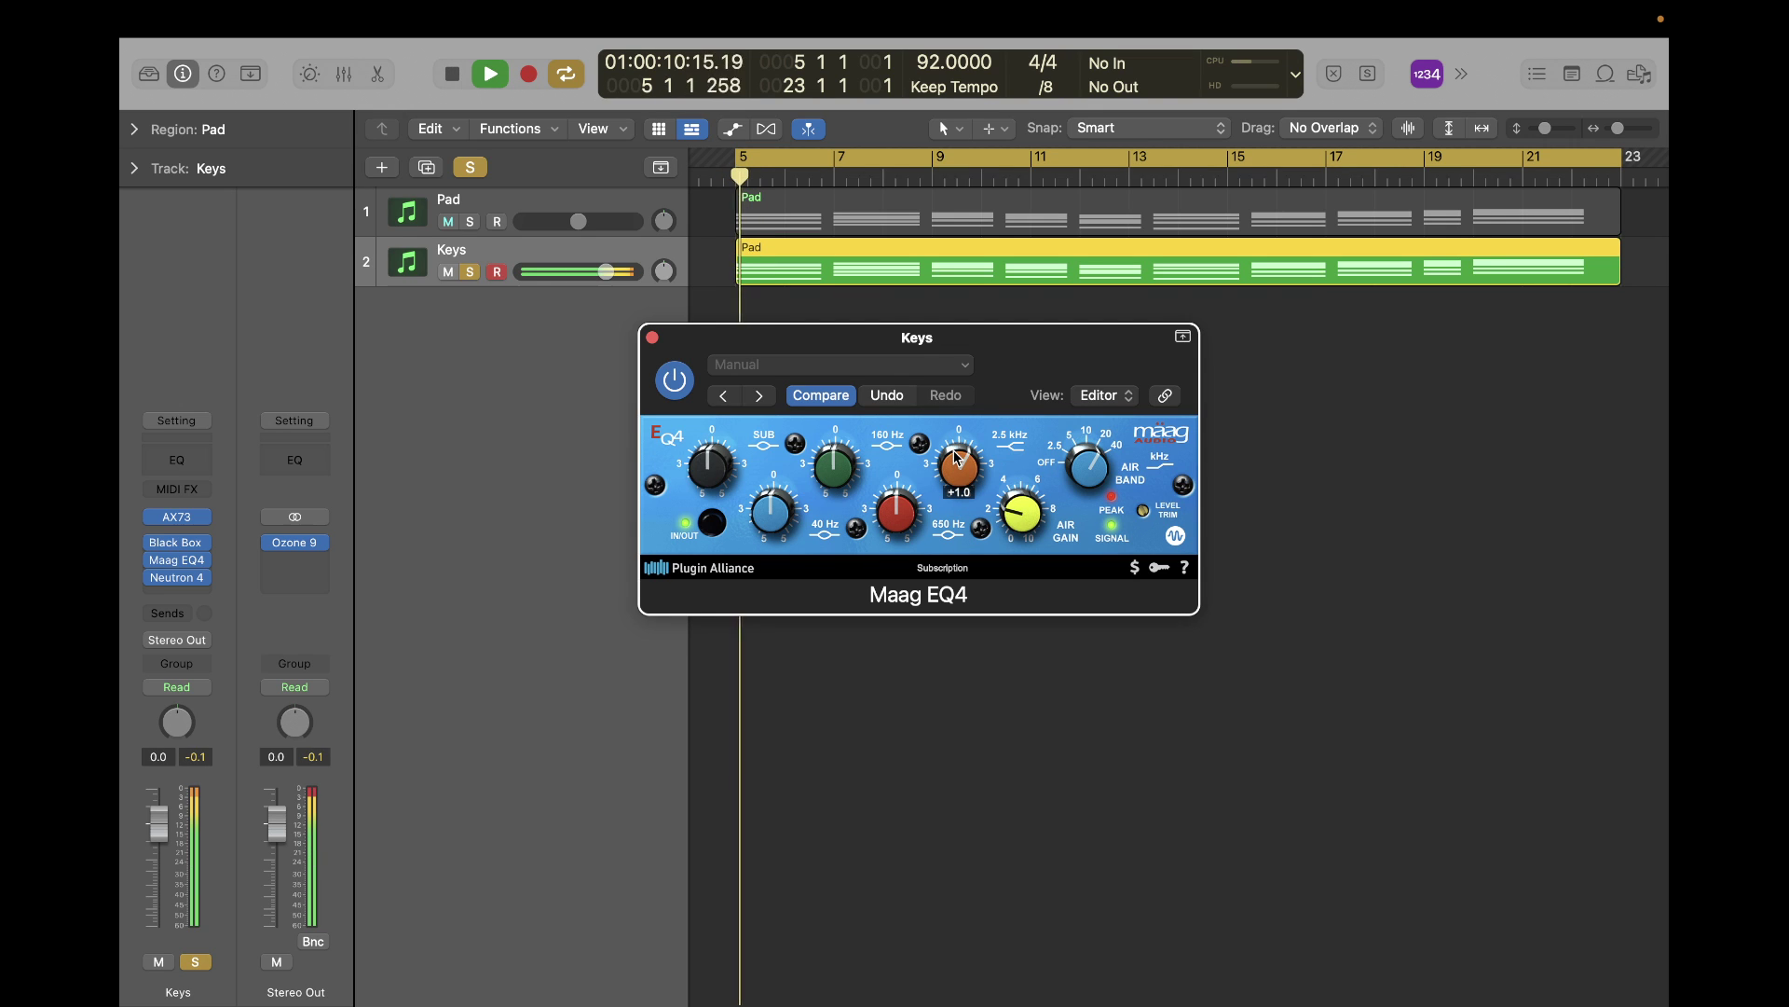
key("space")
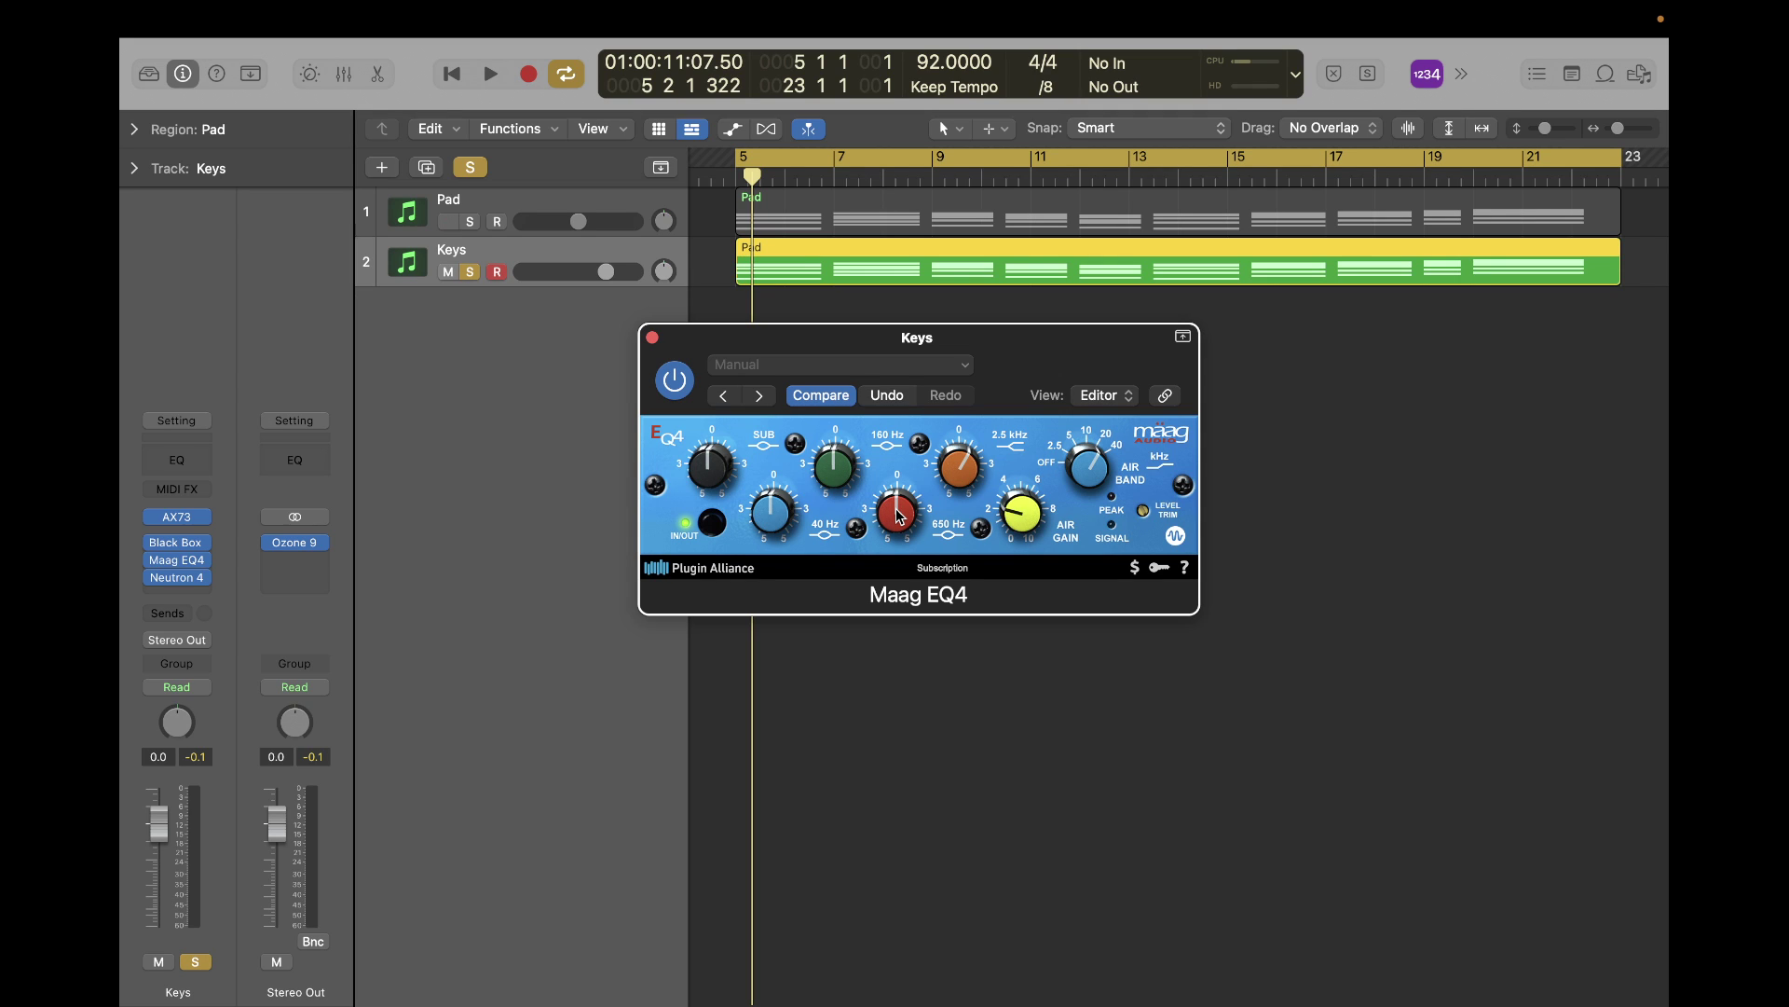
Try the EQ4 650 Hz band at full boost on the opening of the Keys part, and settle it at a cut of about 2.
left_click_drag(899, 515, 899, 541)
scroll(901, 516, "down", 2)
key("space")
key("space")
key("space")
key("space")
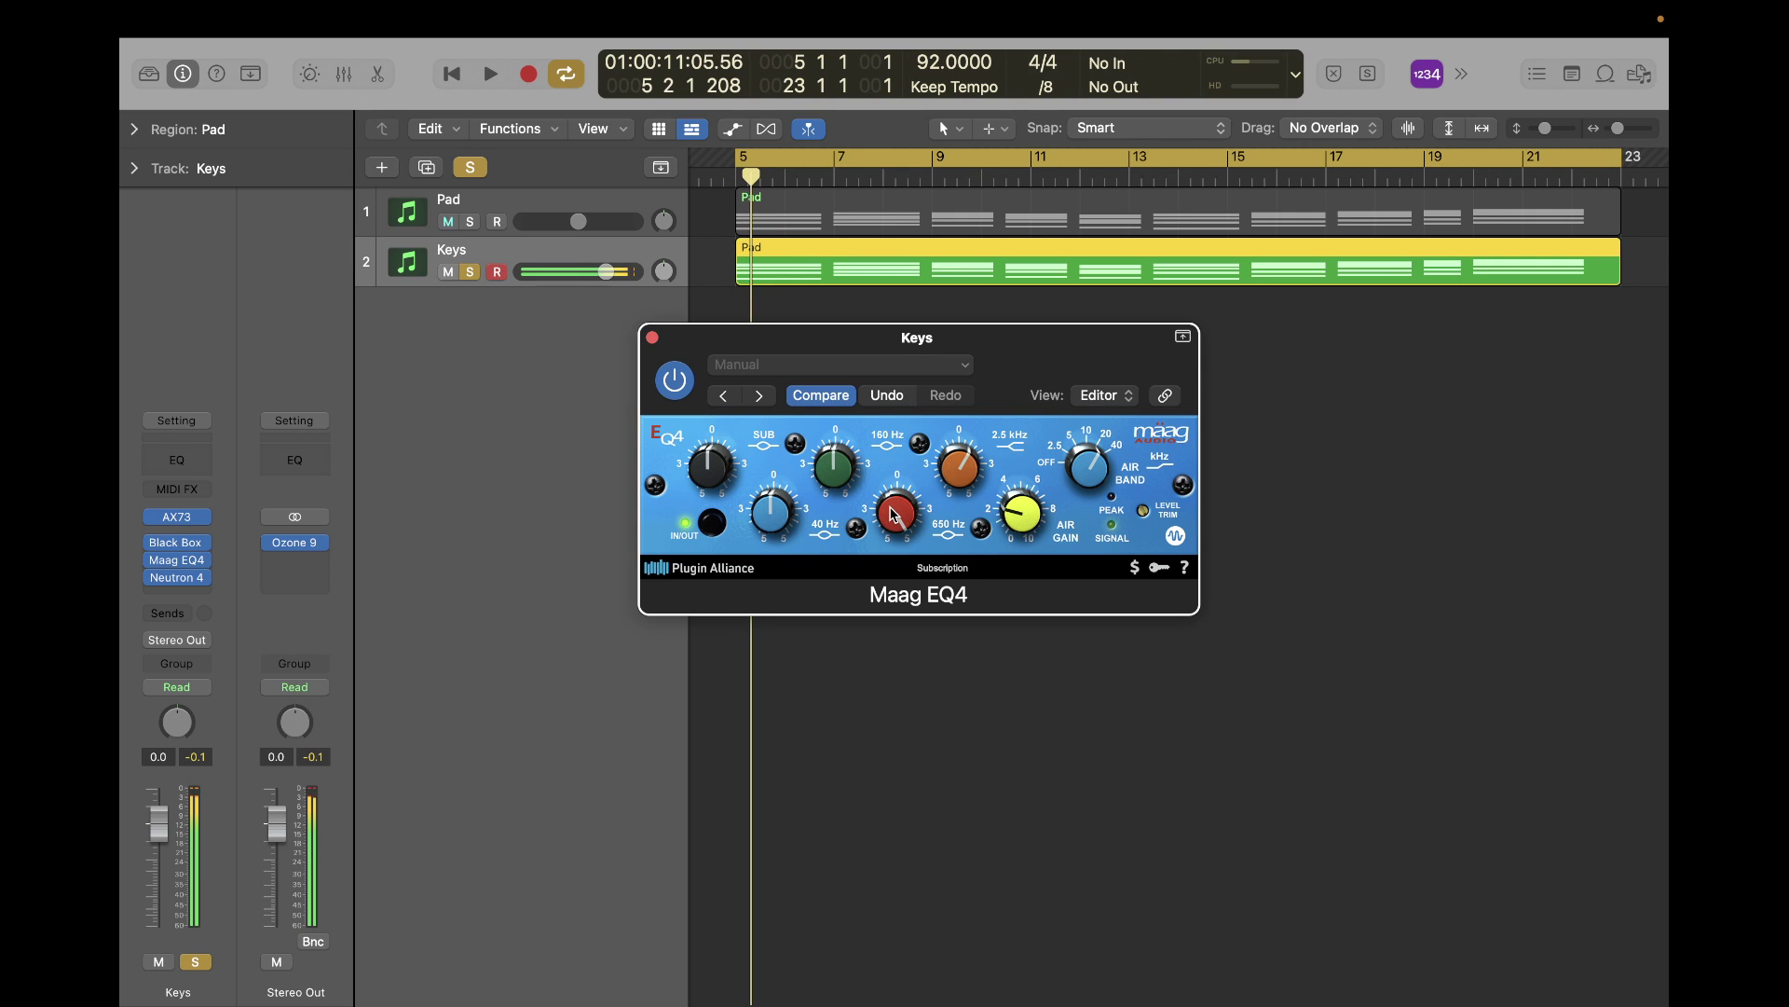
key("space")
key("space")
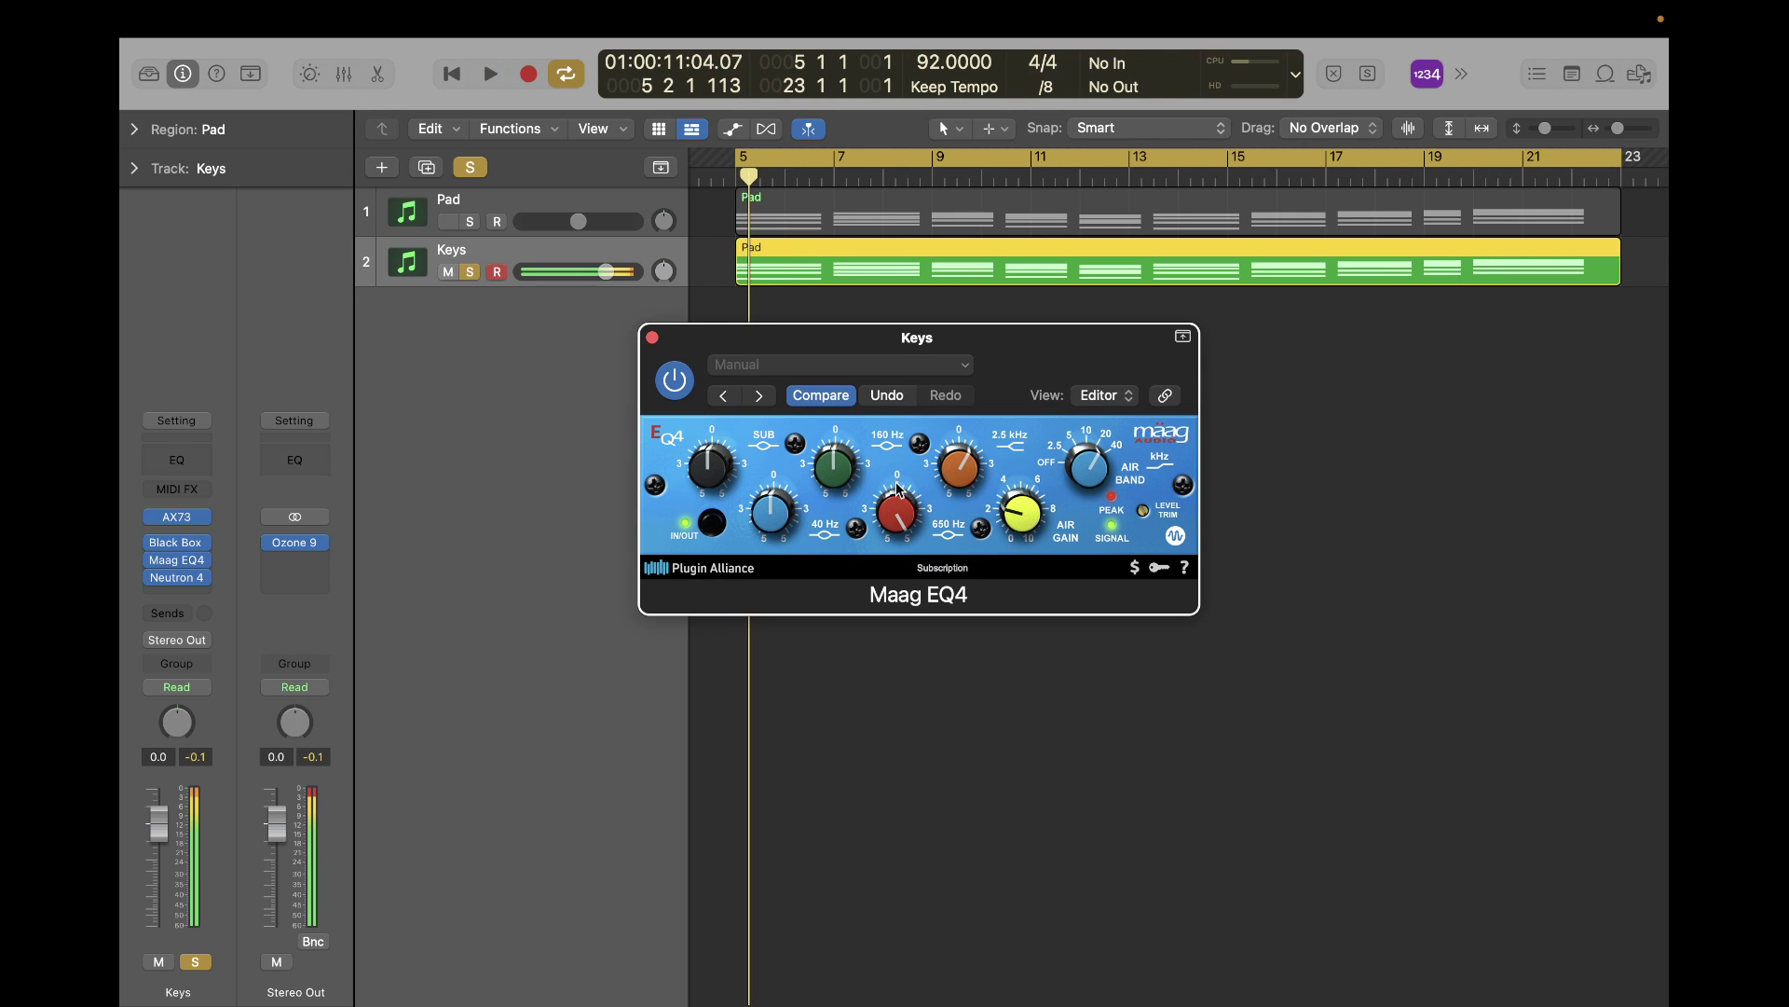
left_click_drag(904, 506, 887, 606)
key("space")
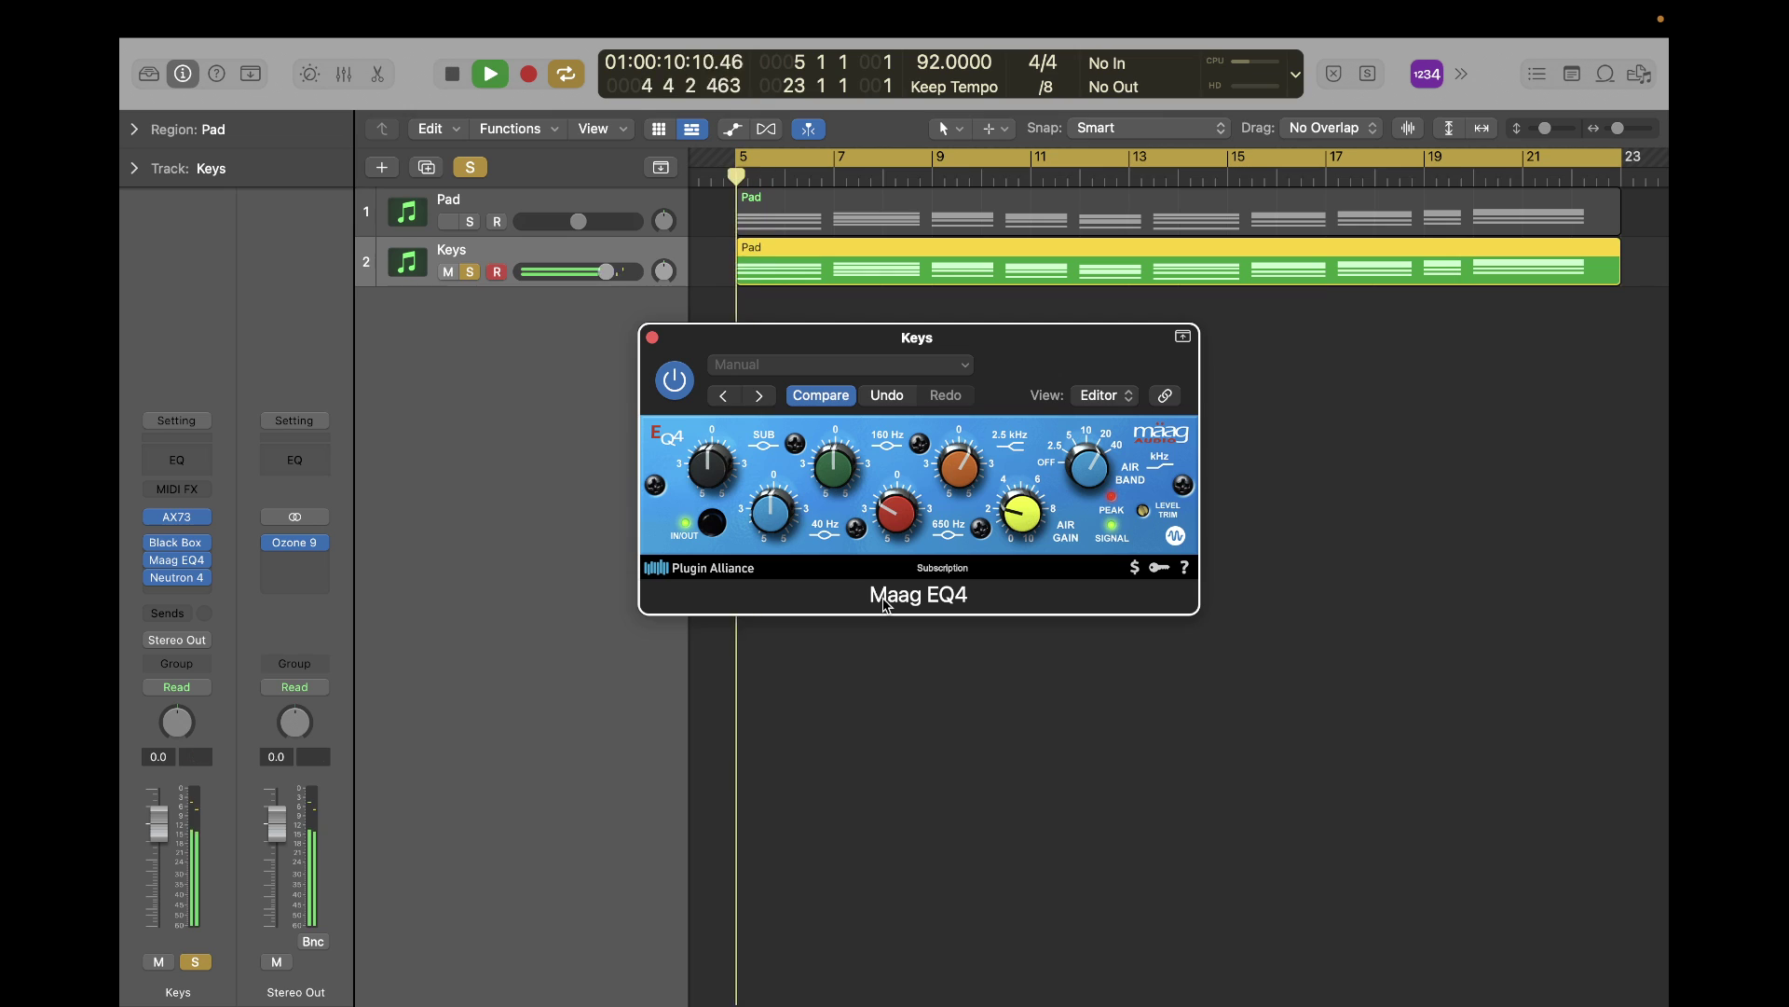
Compare the opening of the Keys part with the Maag EQ4 bypassed and switched back on.
key("space")
left_click(673, 383)
key("space")
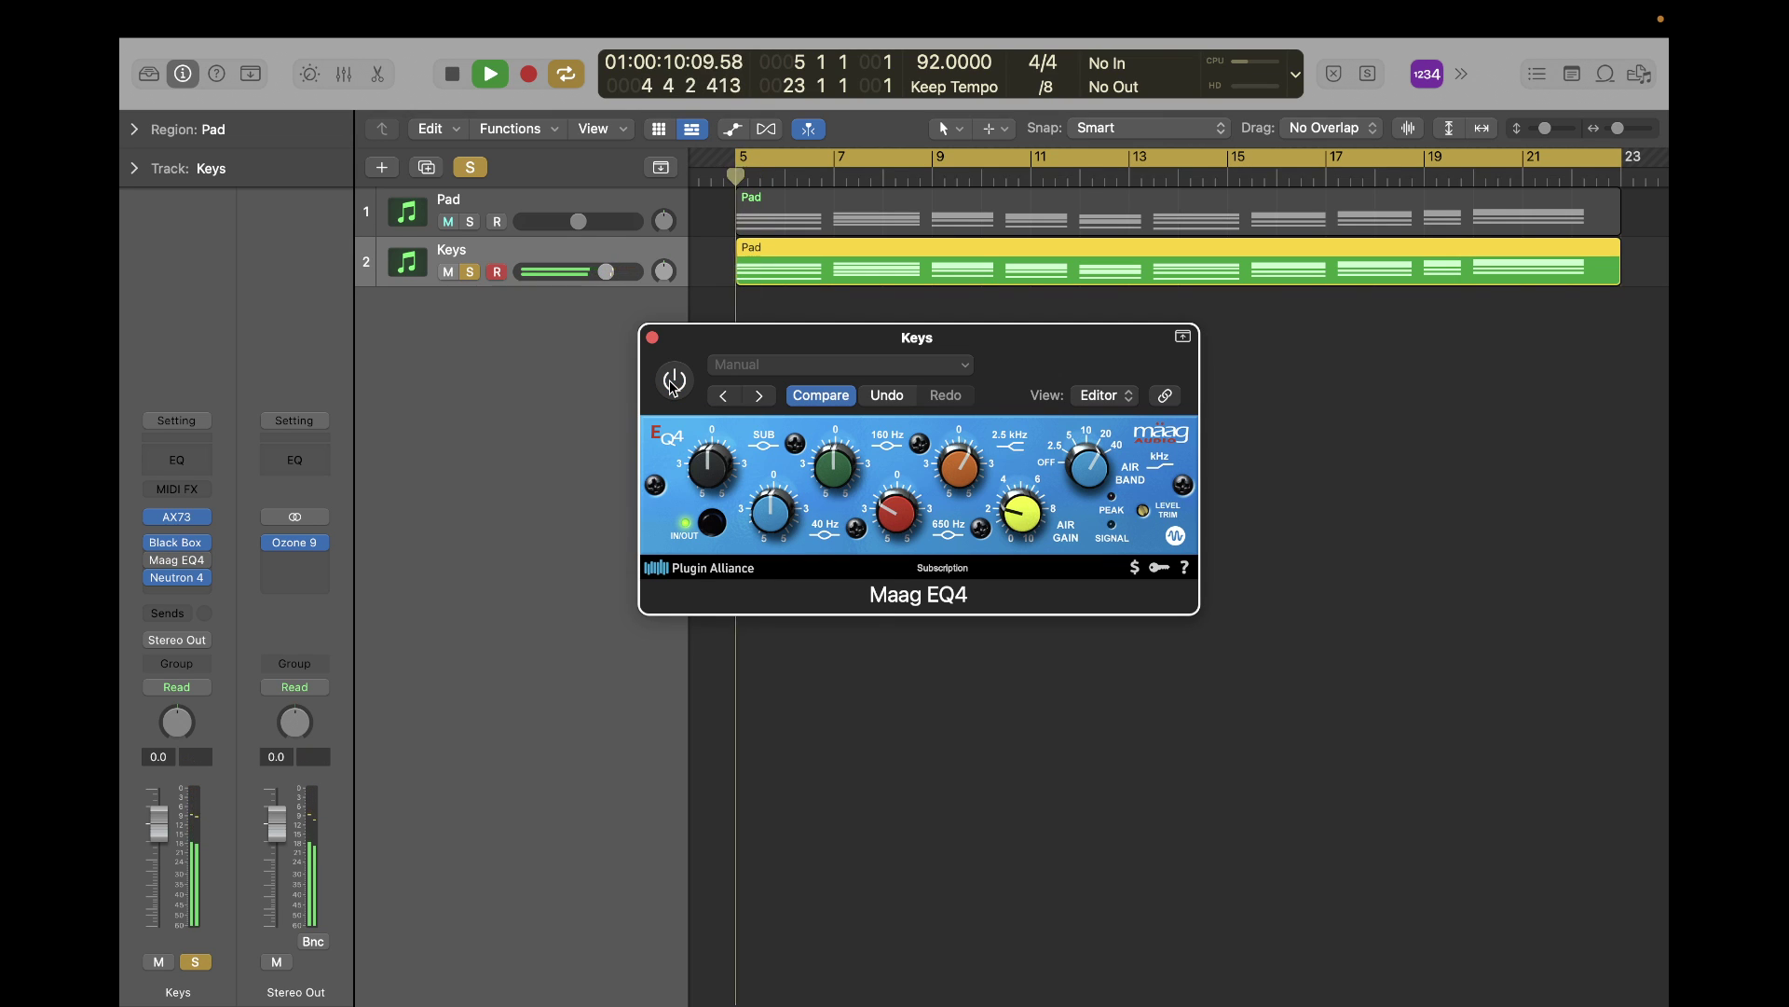
key("space")
left_click(673, 382)
key("space")
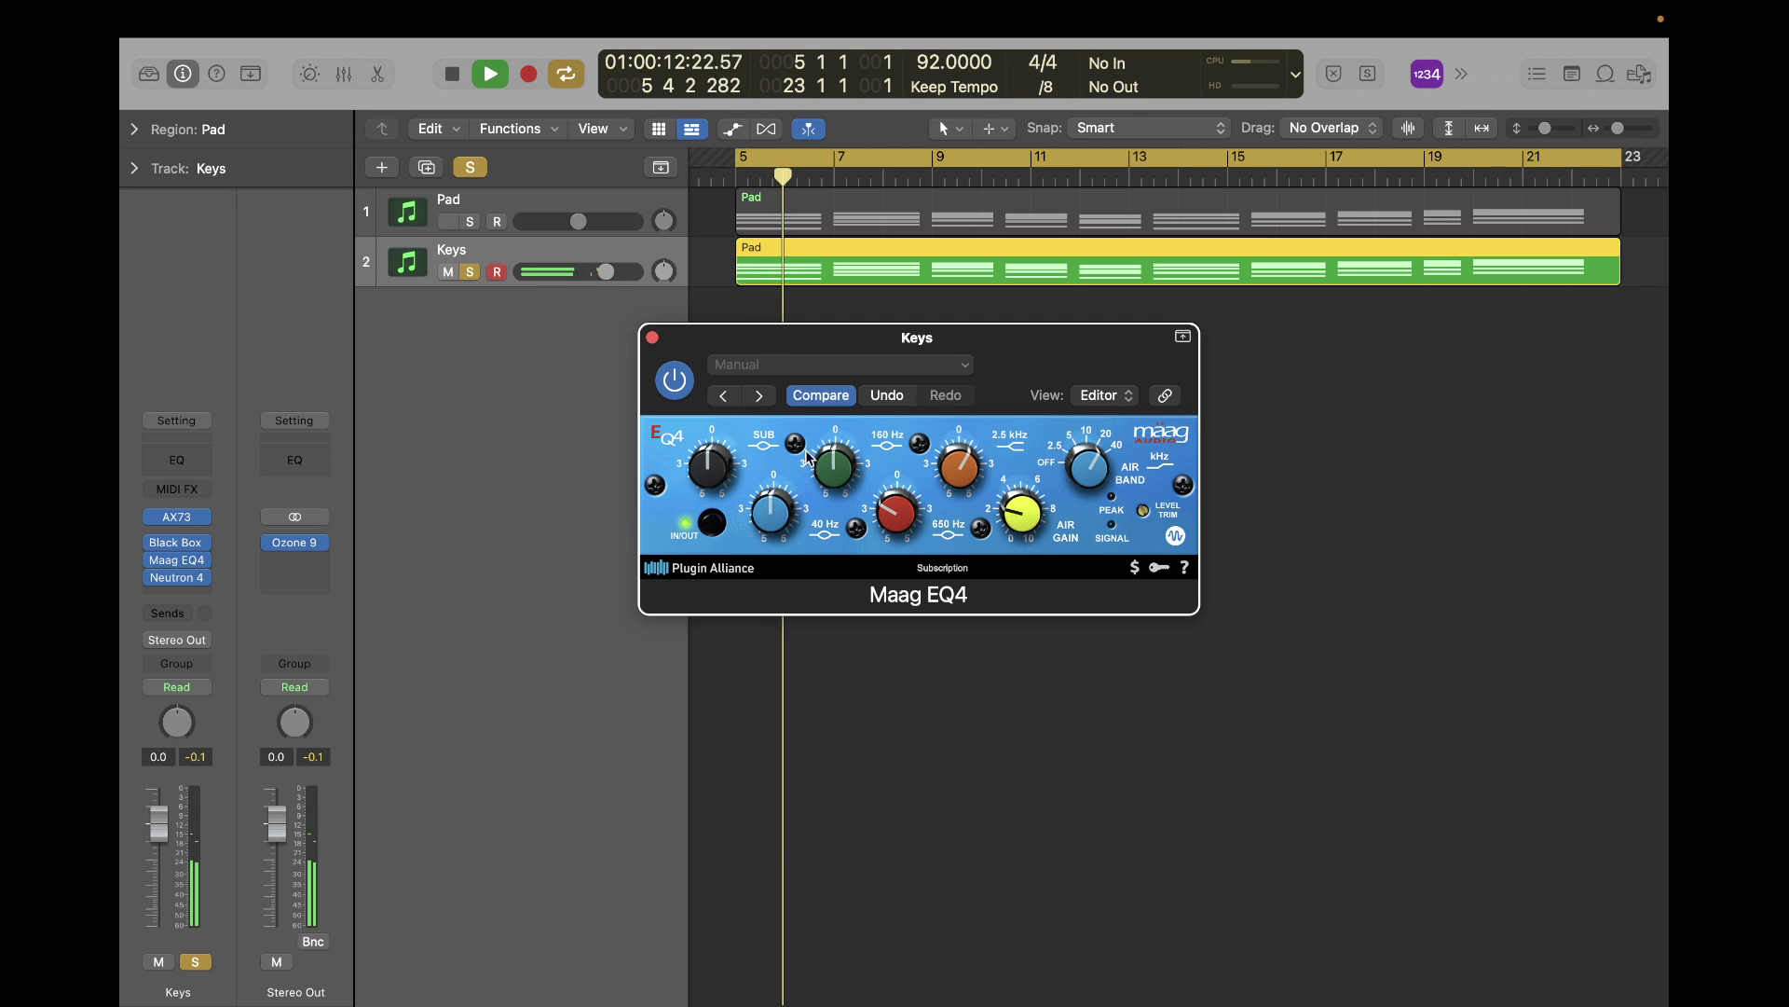
Try the EQ4 160 Hz band at full boost while auditioning the Keys part, and settle it at -1.0.
left_click_drag(830, 467, 832, 480)
key("space")
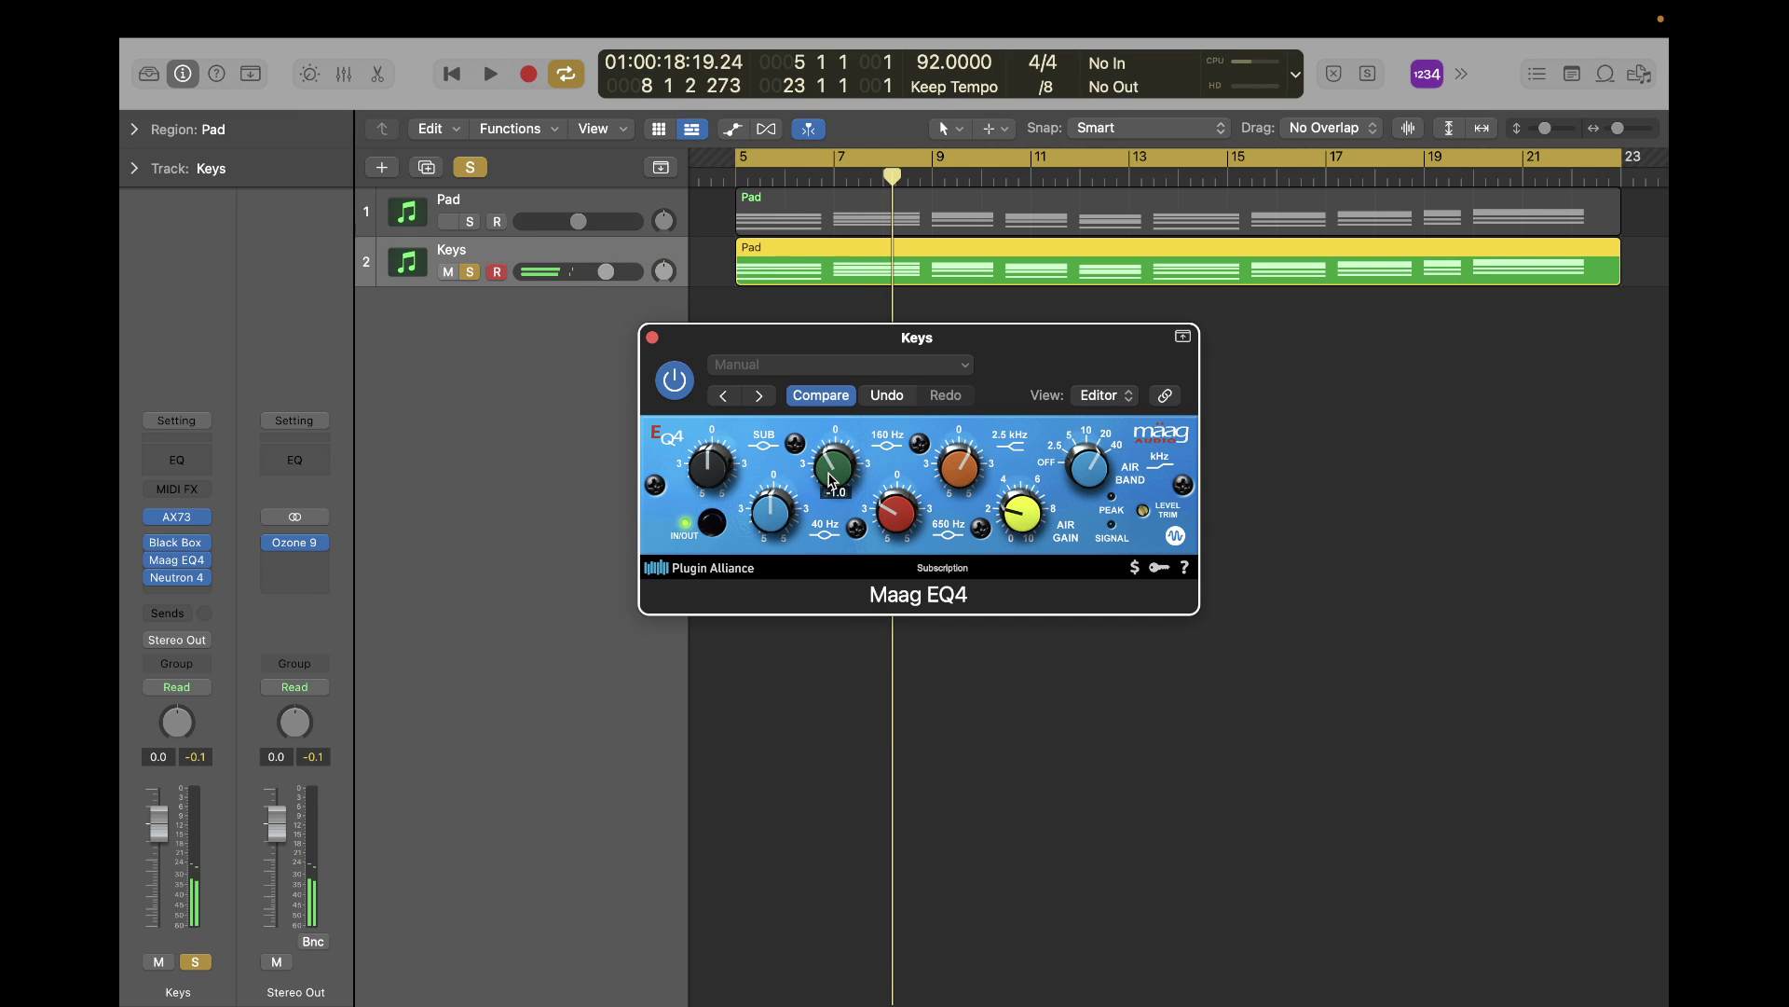
key("space")
key("space")
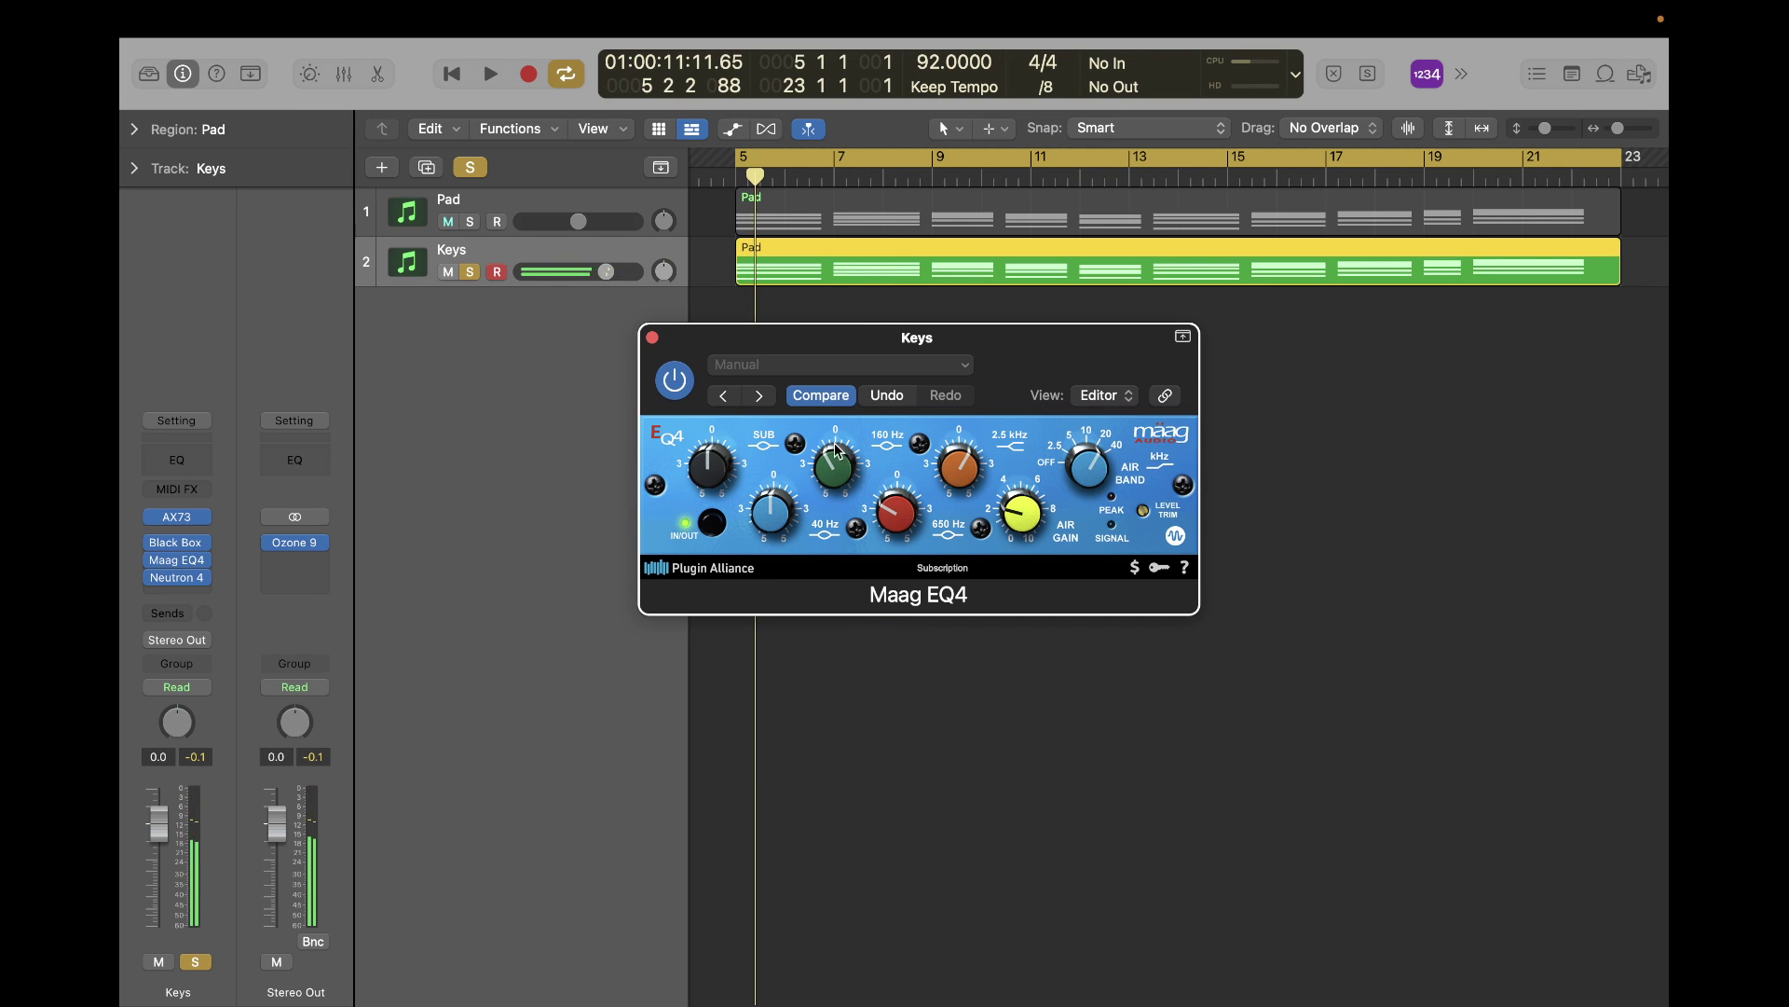
key("space")
key("space")
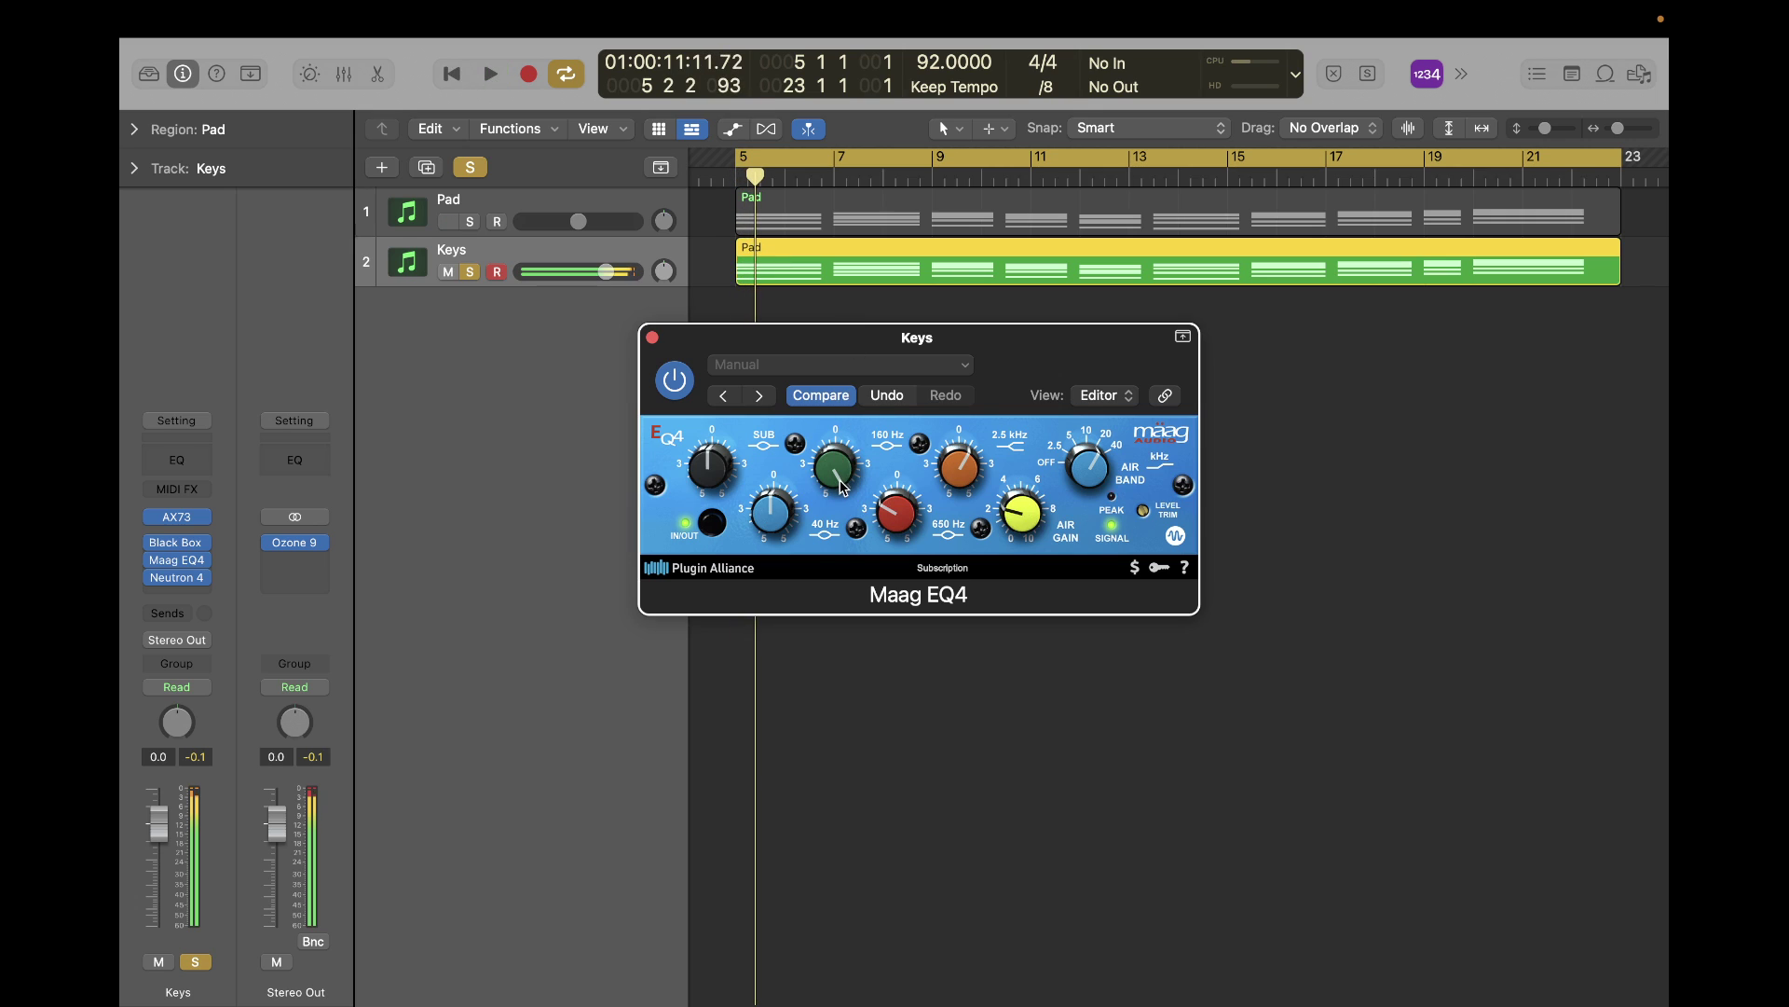
left_click_drag(844, 487, 839, 549)
key("space")
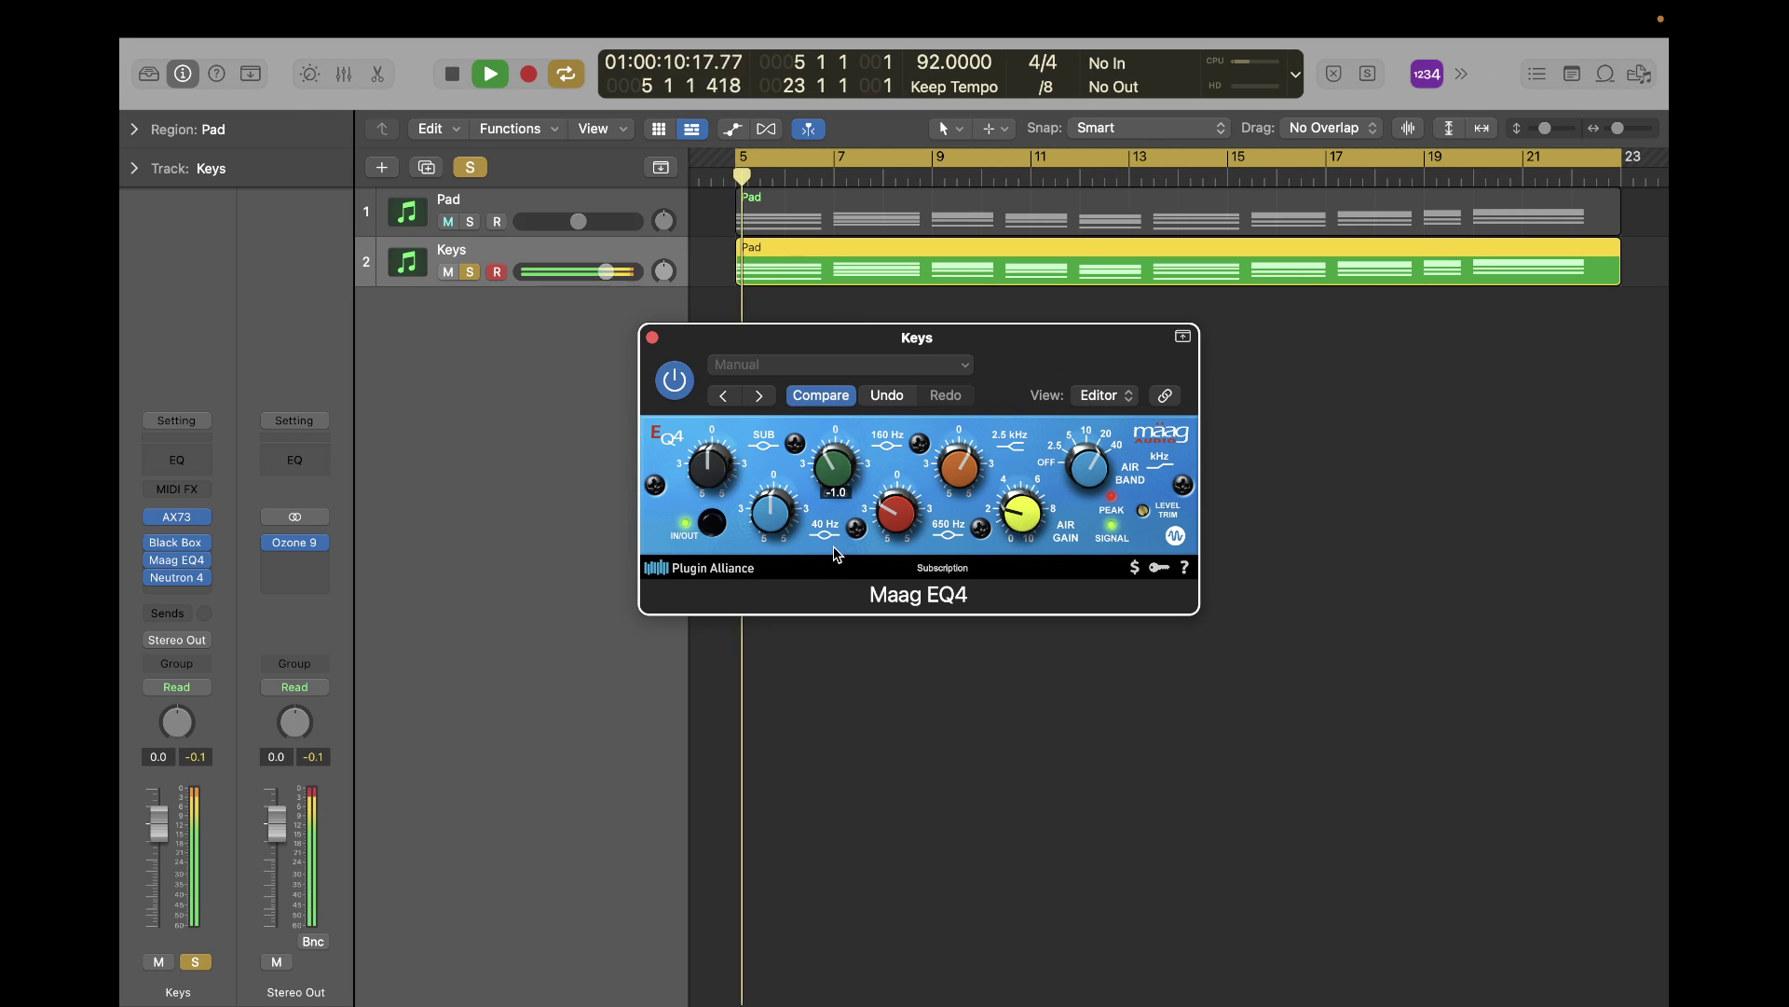
Close the Maag EQ4 and audition the Keys part up to about bar 11.
key("space")
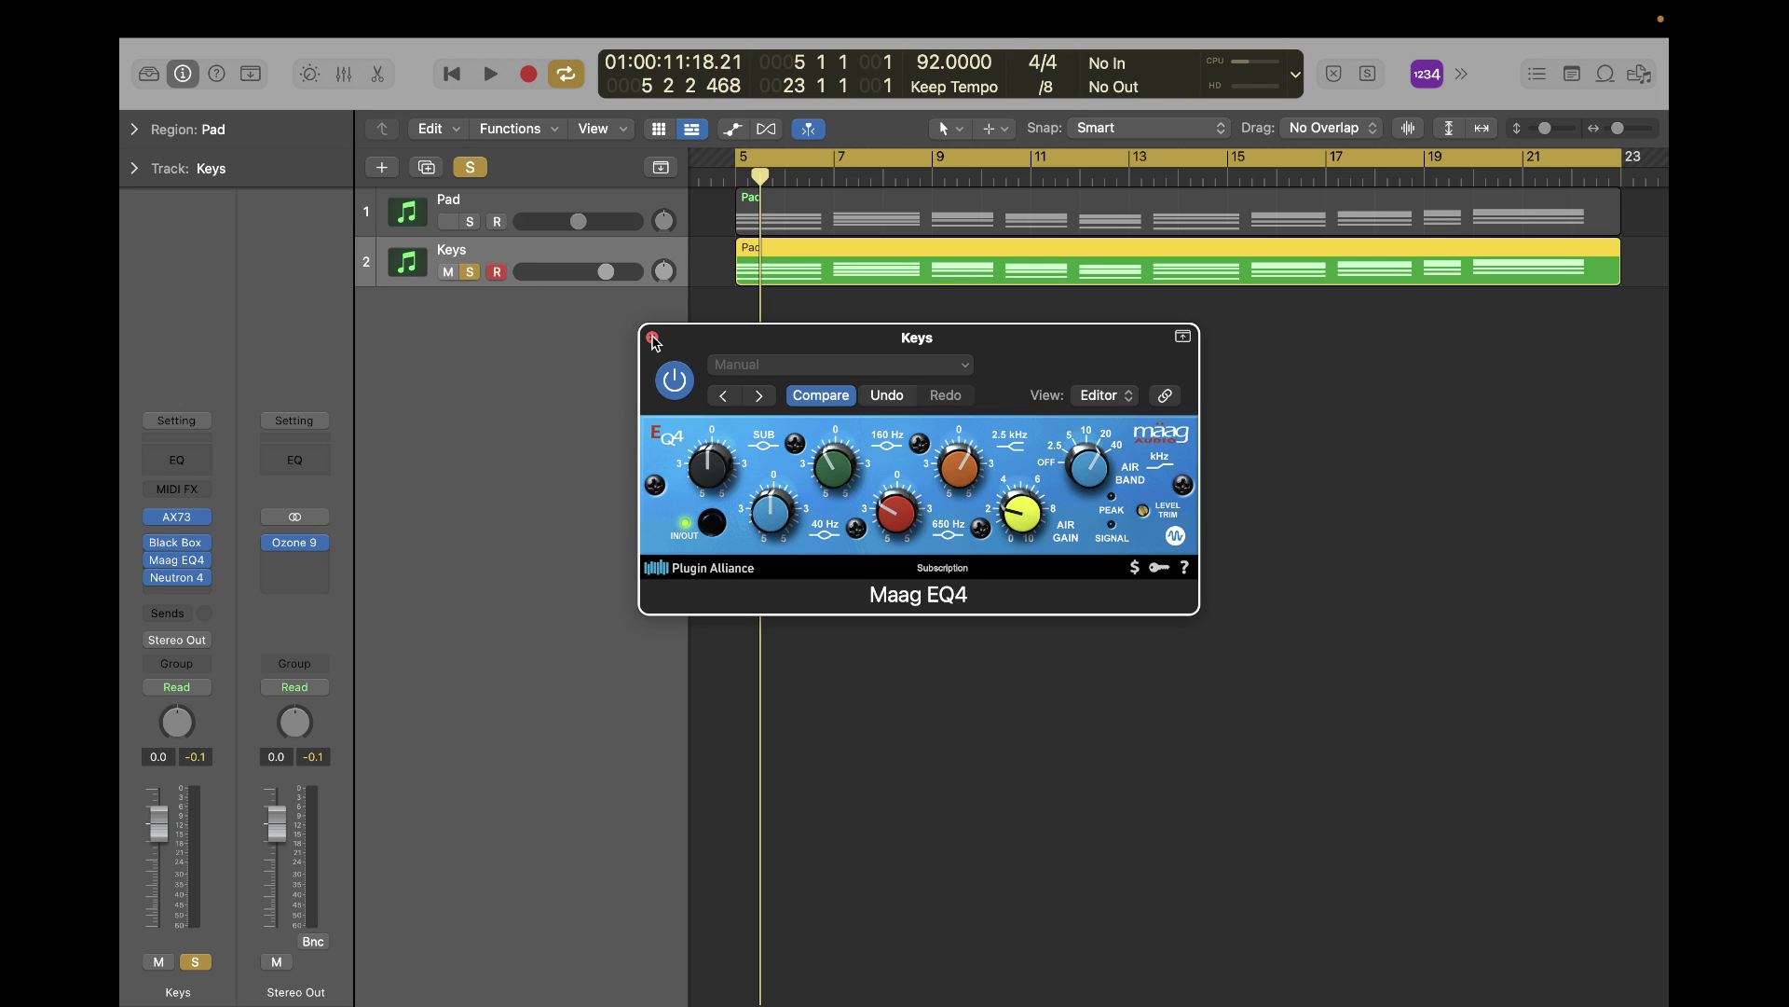
left_click(653, 338)
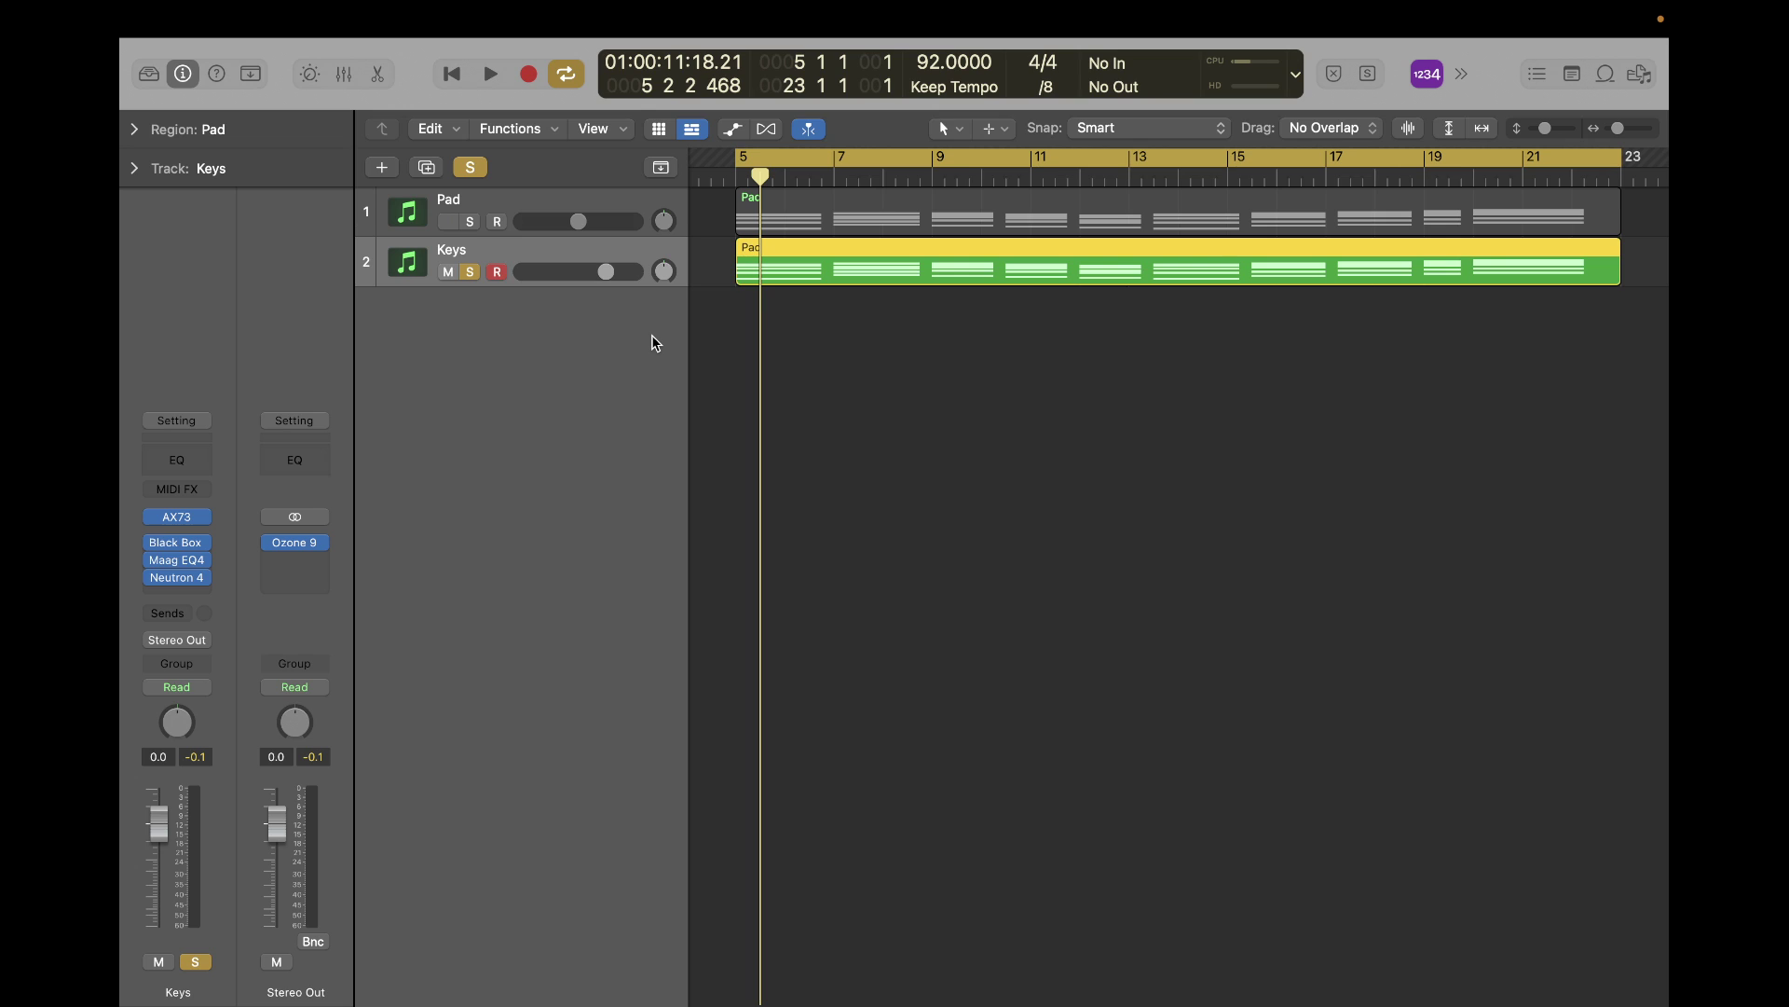
key("space")
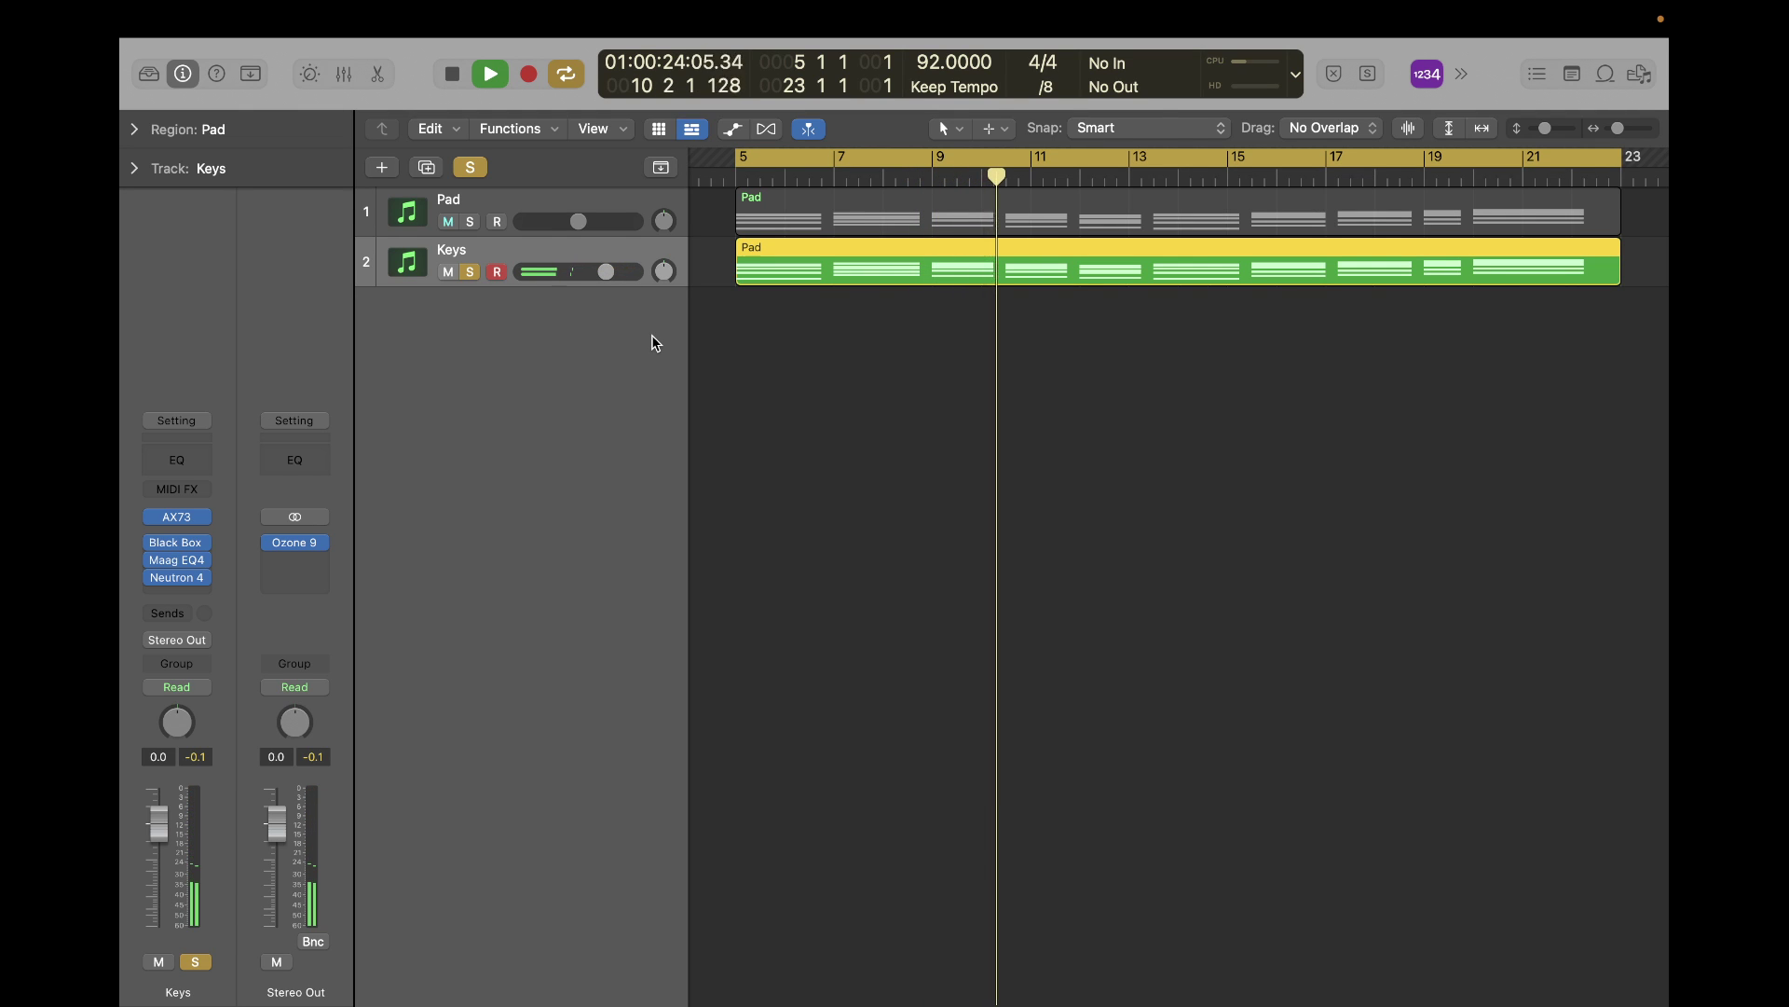
key("space")
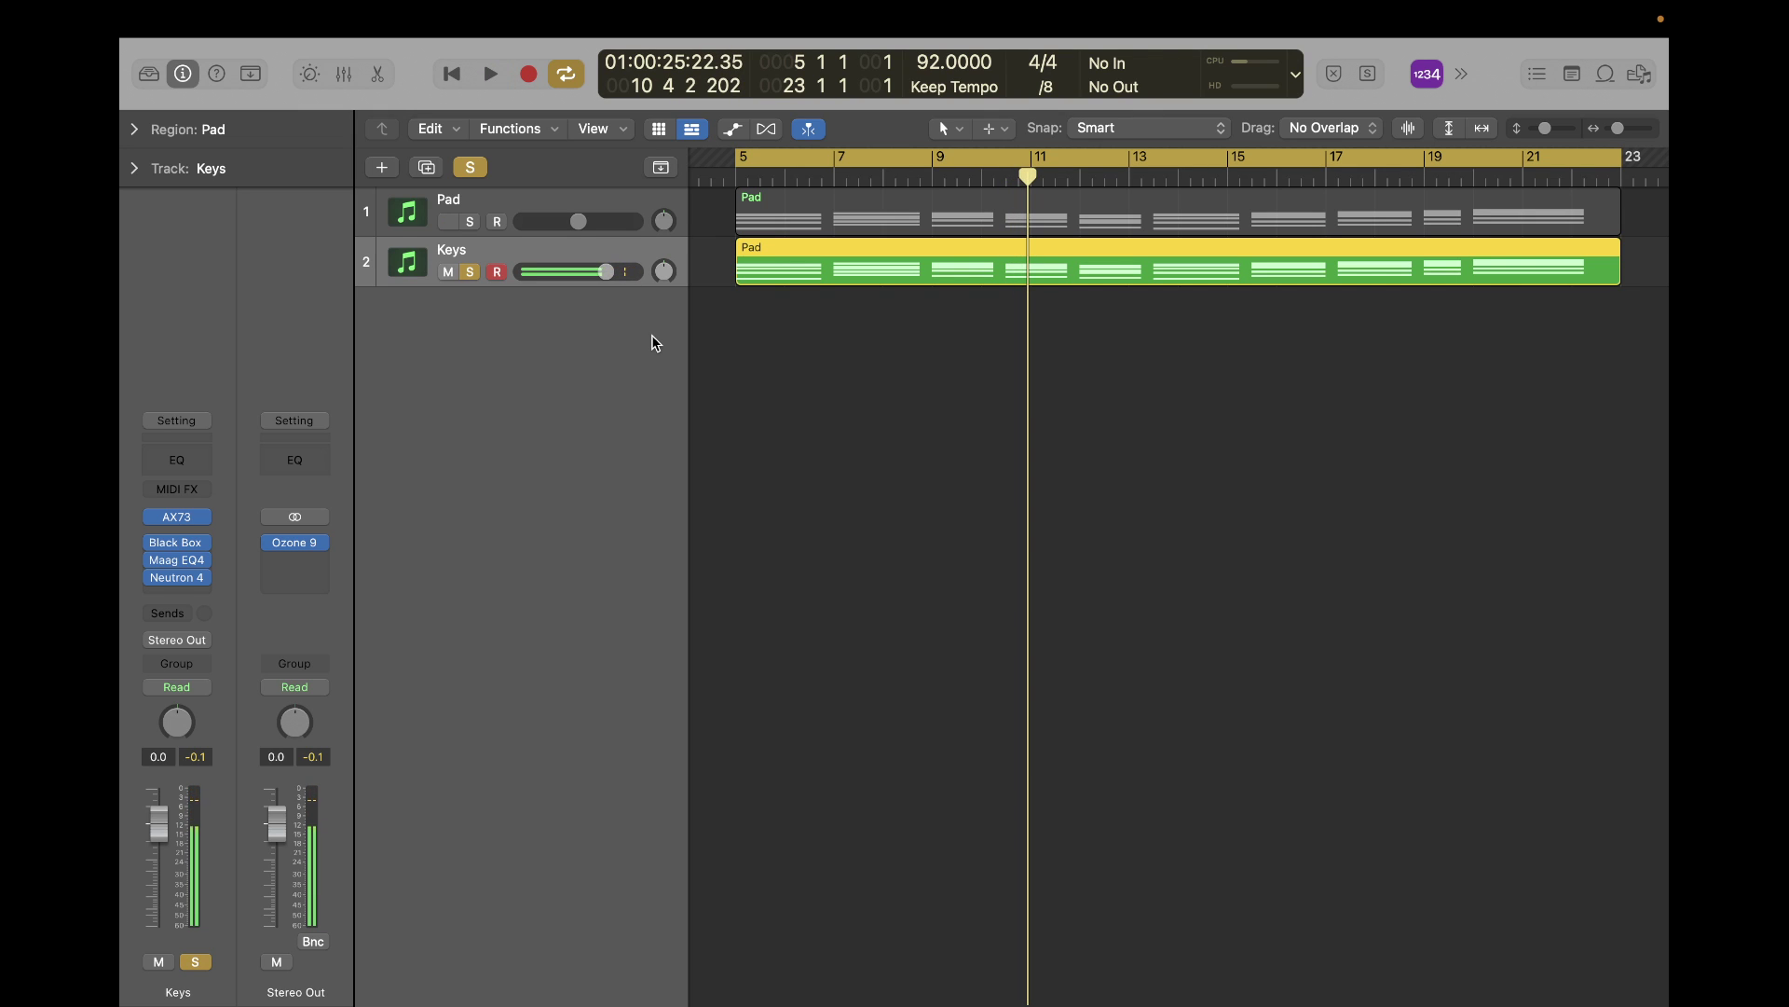
Insert the McDSP 4030 Retro Comp on the Keys track between the Maag EQ4 and Neutron 4.
left_click(184, 575)
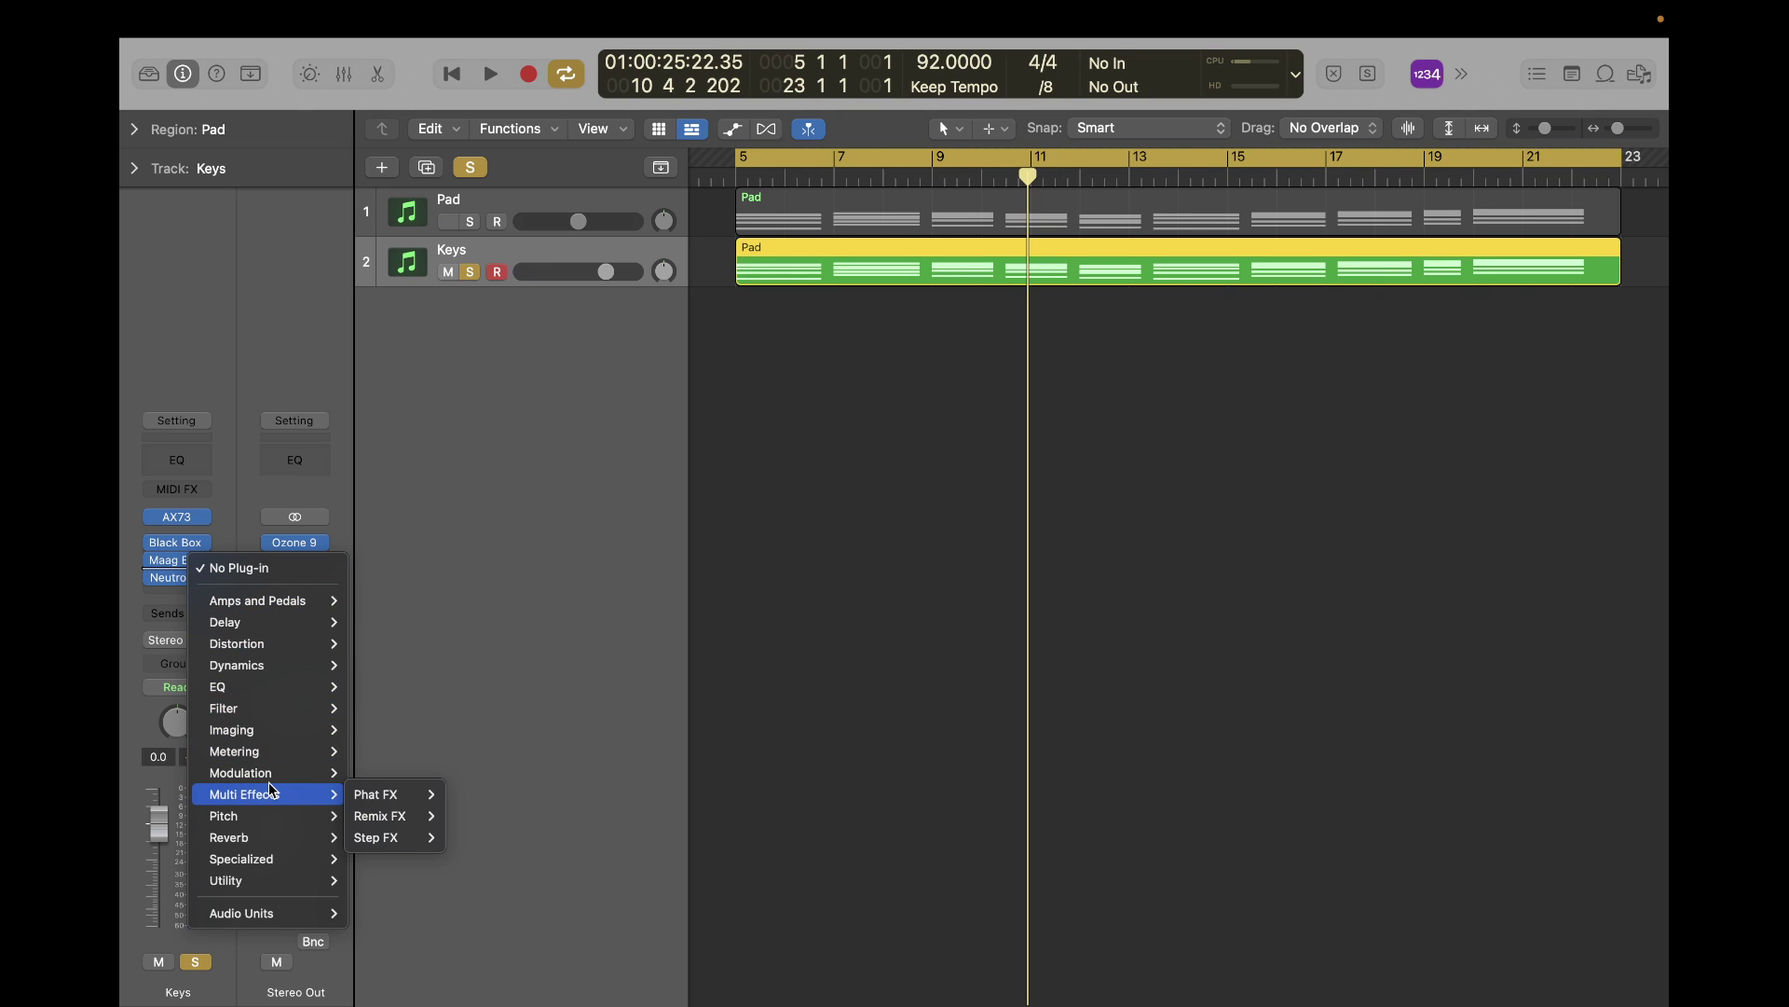
mouse_move(278, 915)
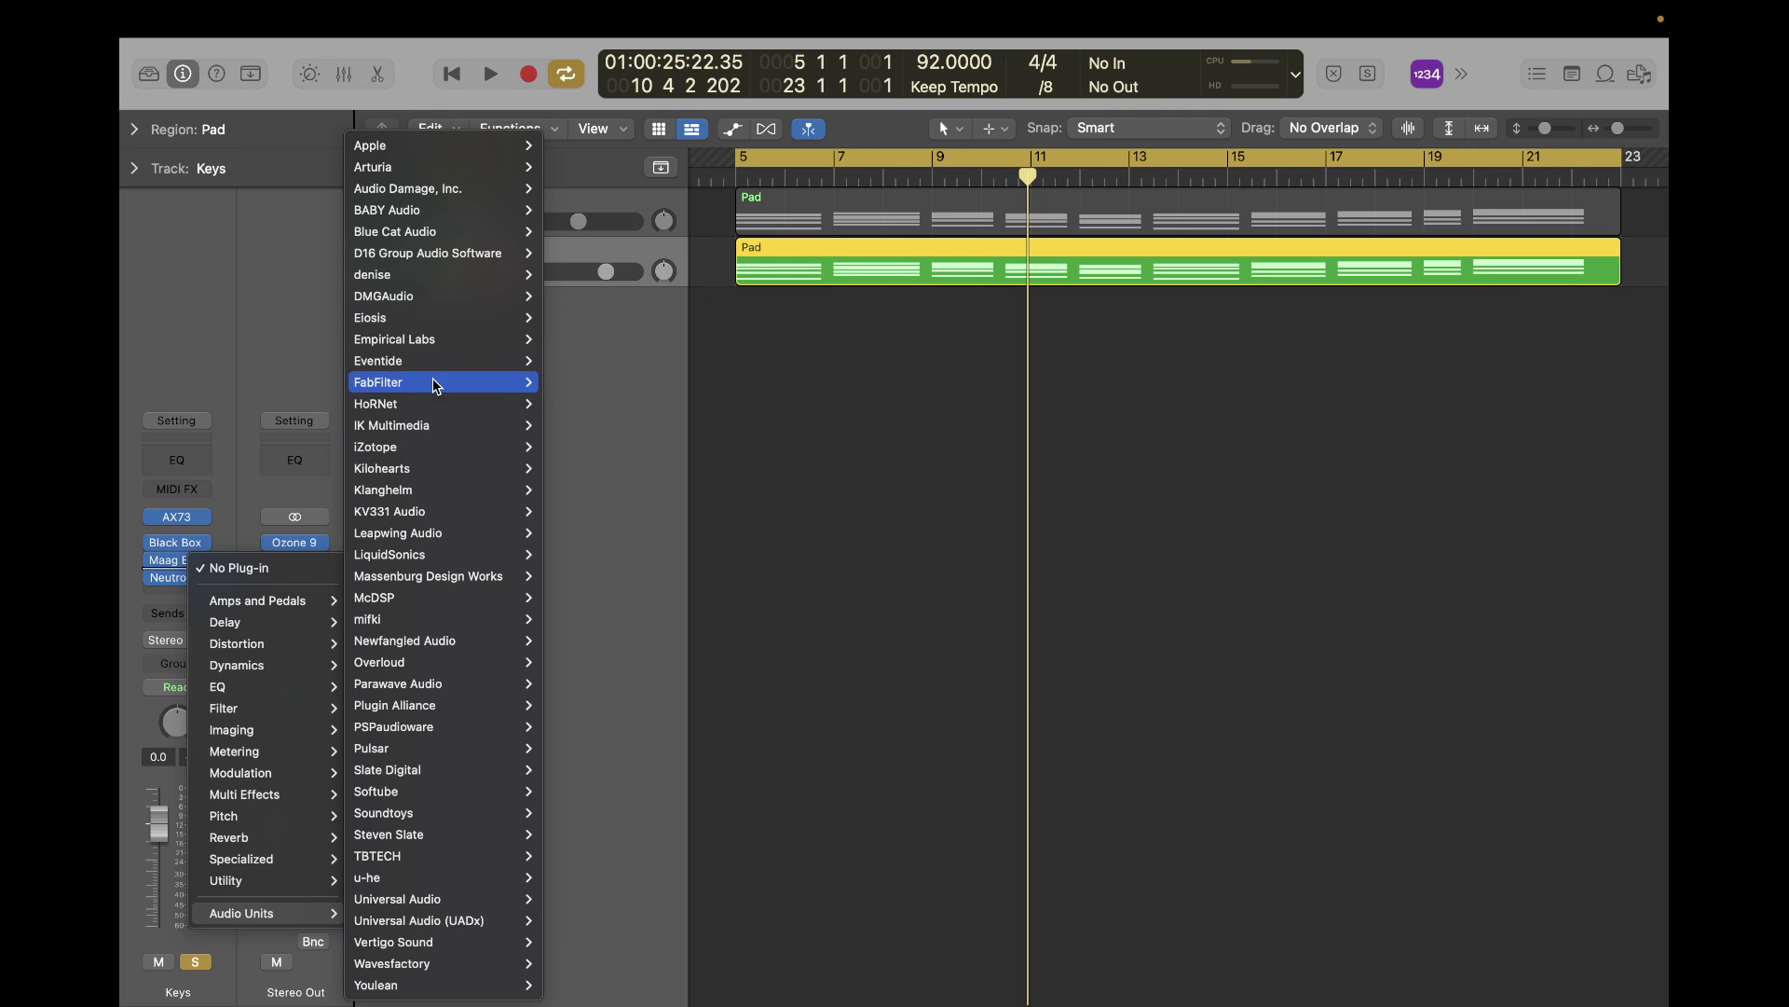
mouse_move(438, 601)
mouse_move(671, 210)
left_click(746, 211)
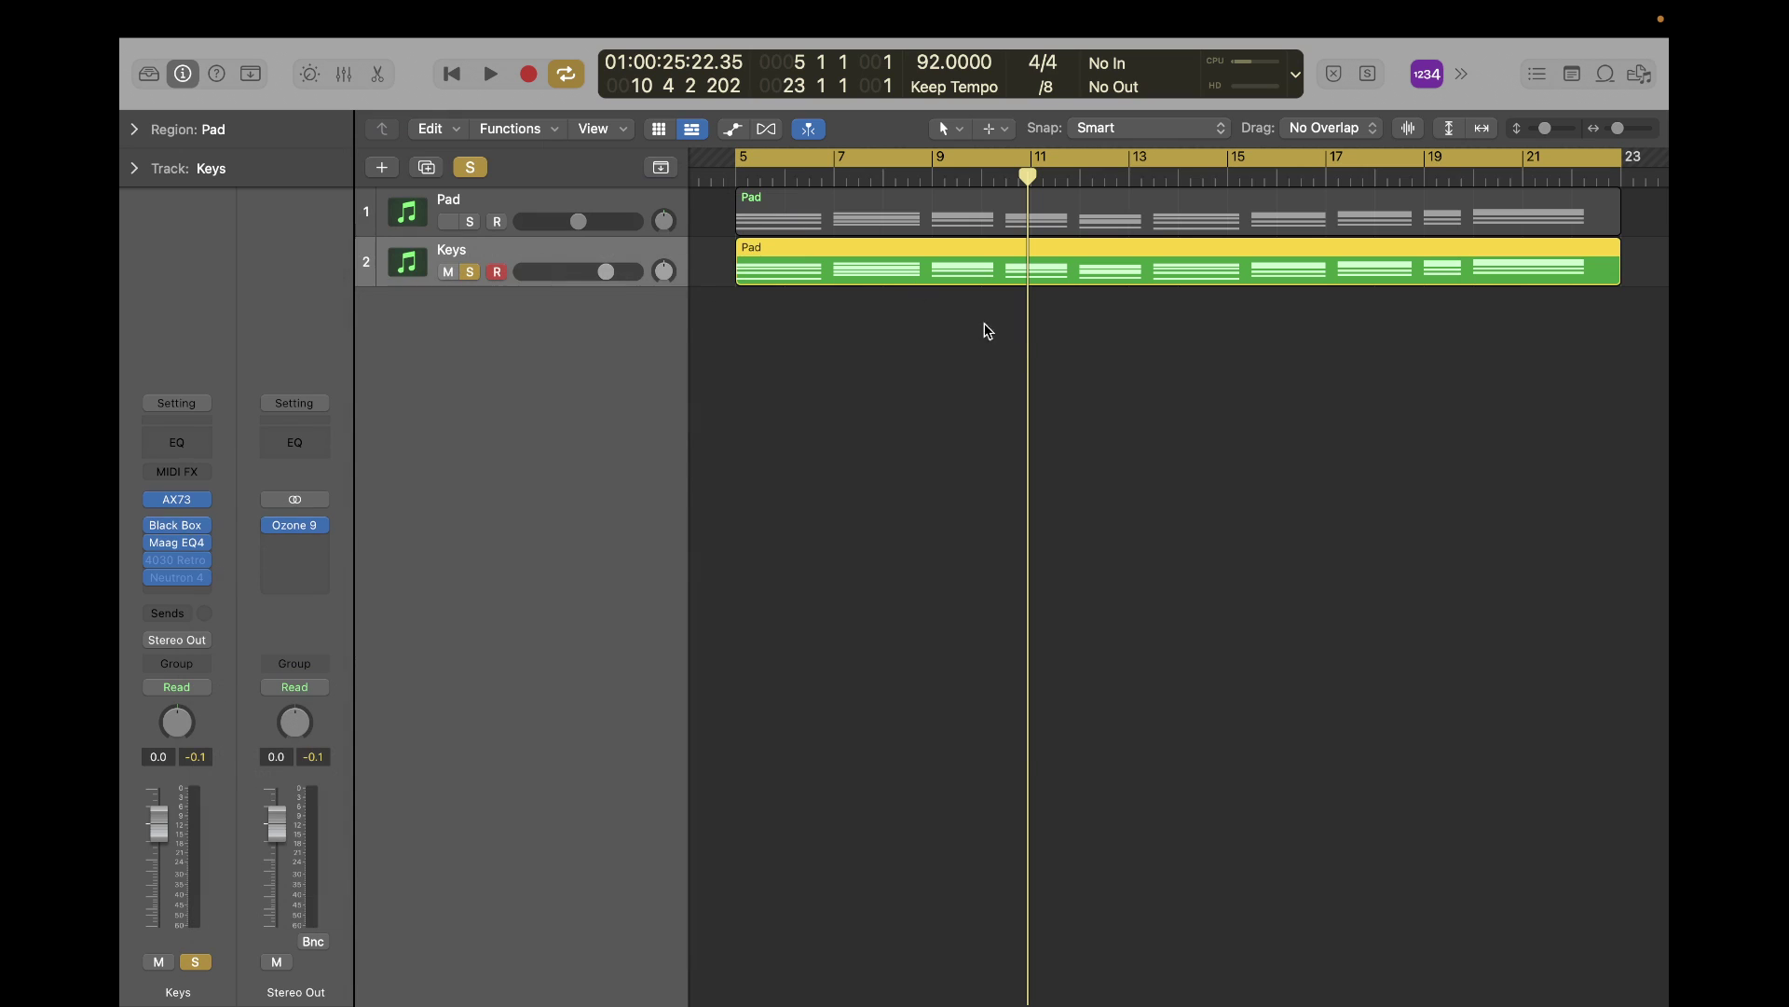
left_click_drag(946, 301, 1106, 214)
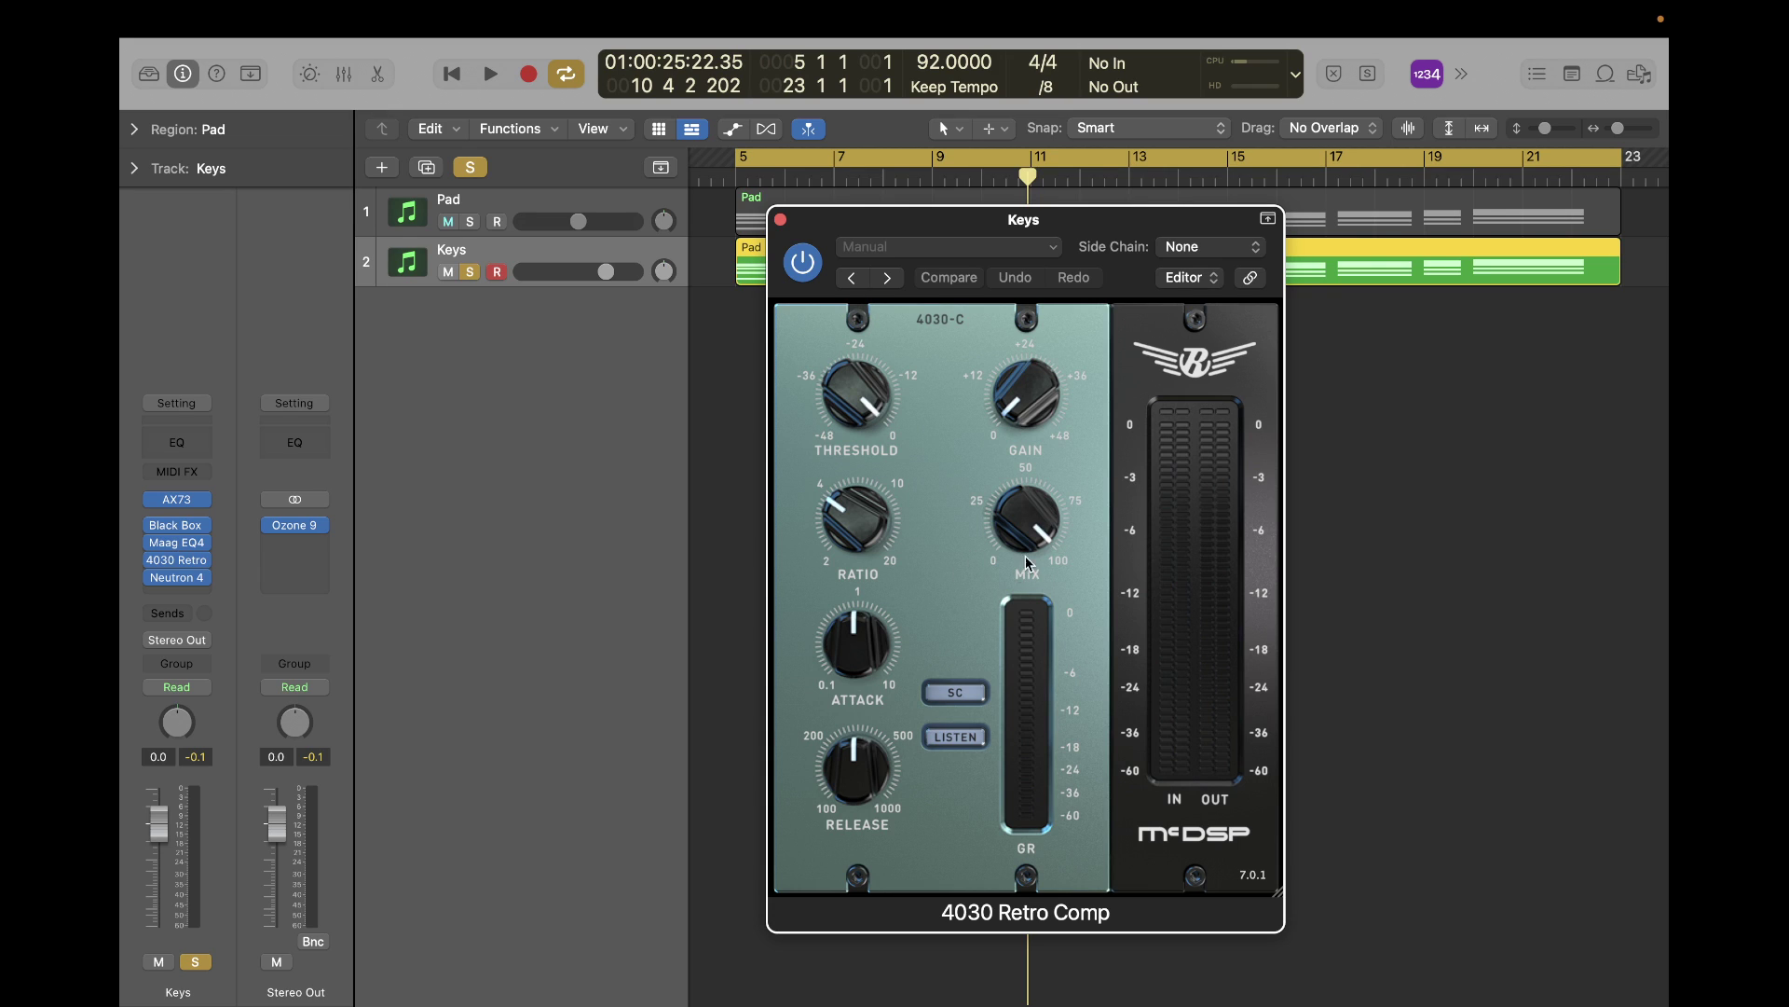
Audition the opening of the Keys part several times through the 4030 Retro Comp at its default settings.
key("space")
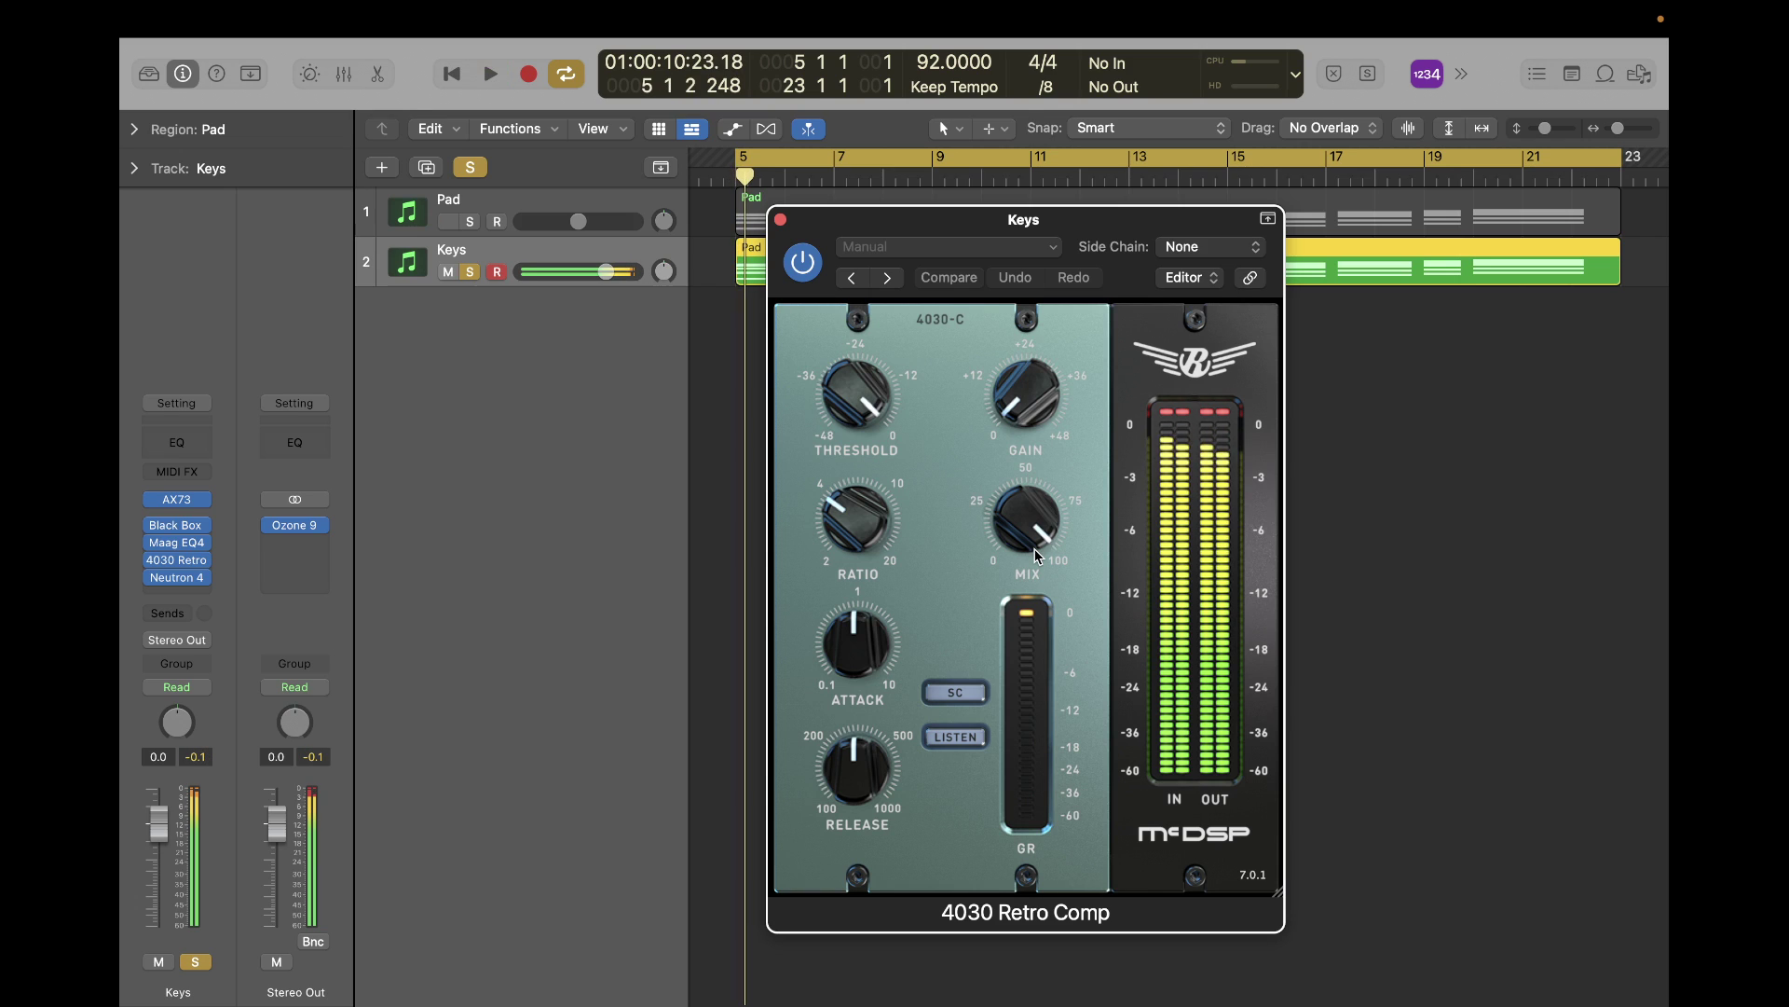
key("space")
key("space")
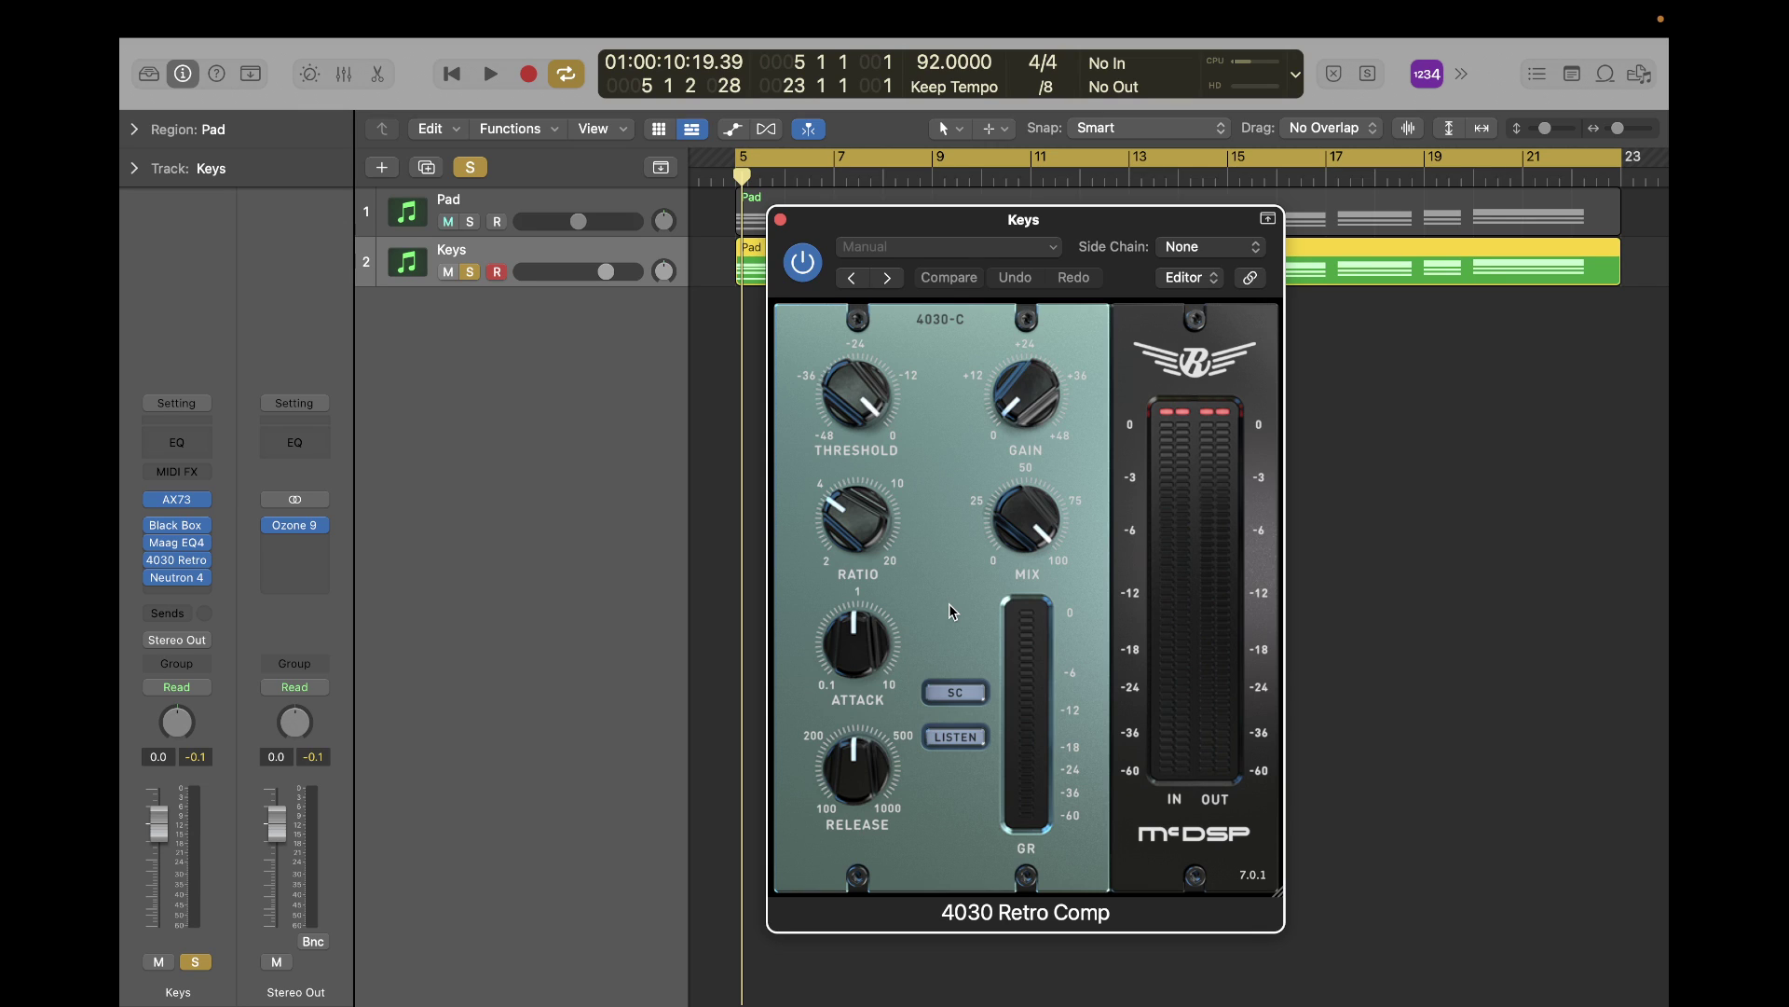
key("space")
key("space")
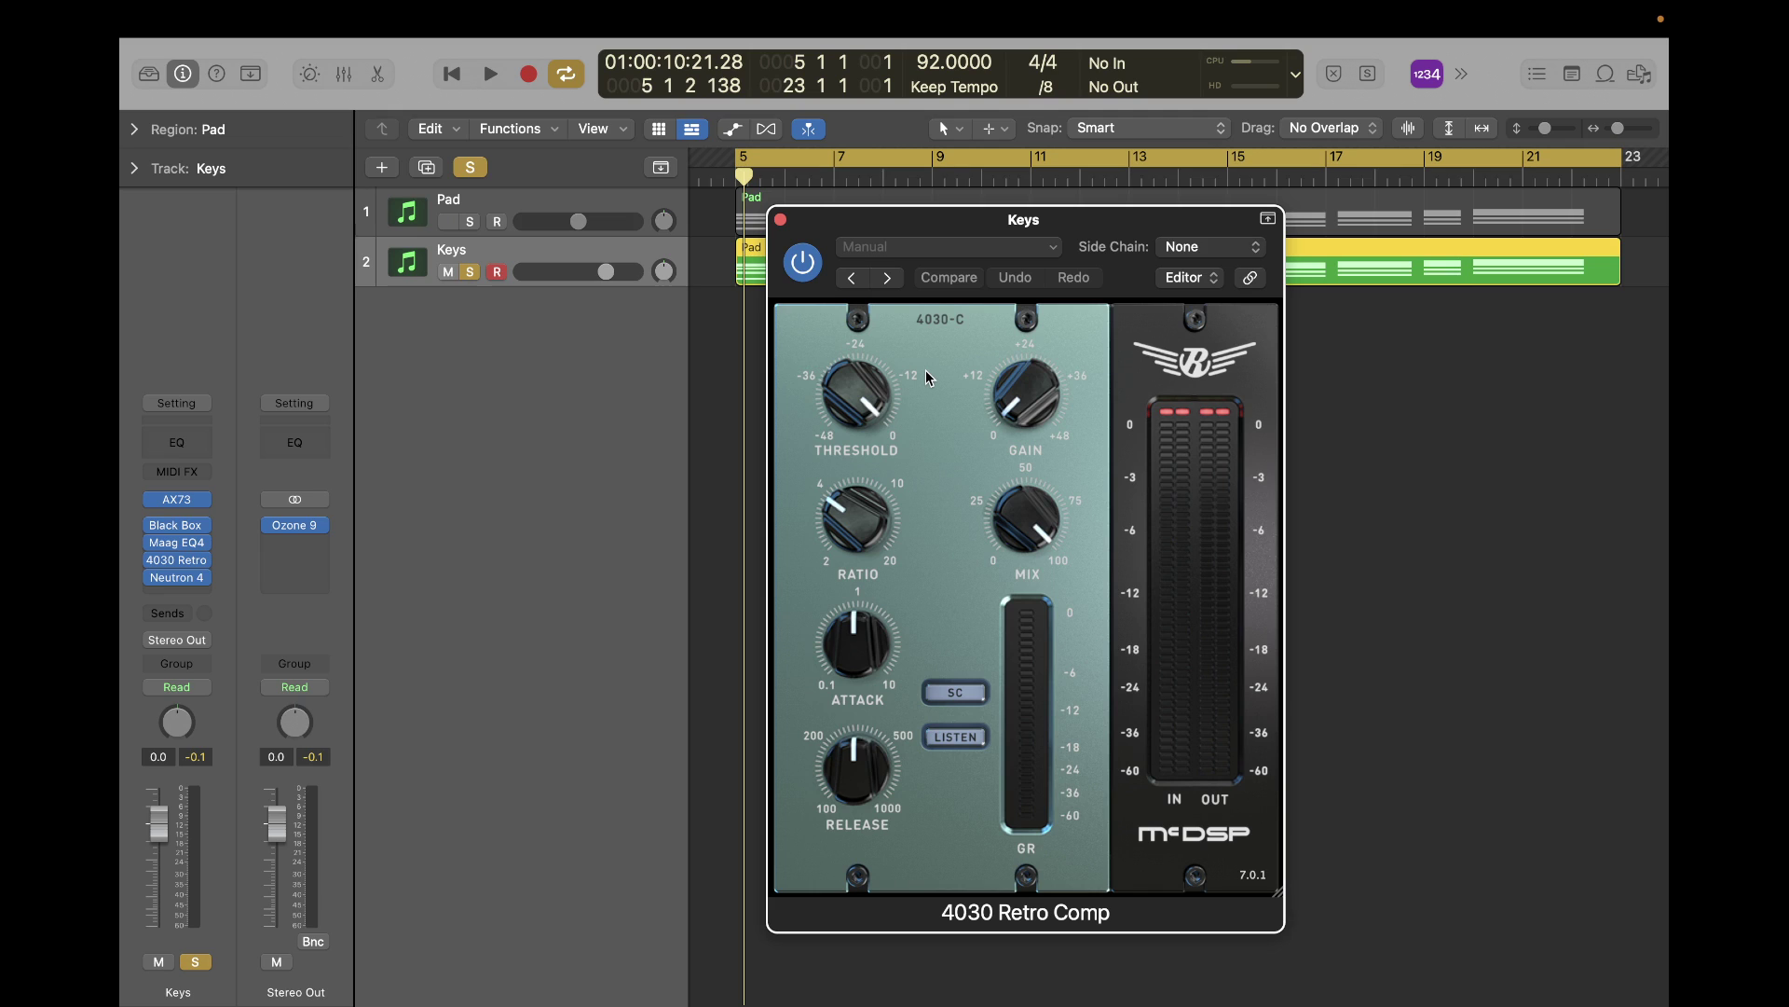
Lower the 4030 Retro Comp threshold to -48 dB and audition the opening of the Keys part under heavy compression.
scroll(866, 393, "down", 10)
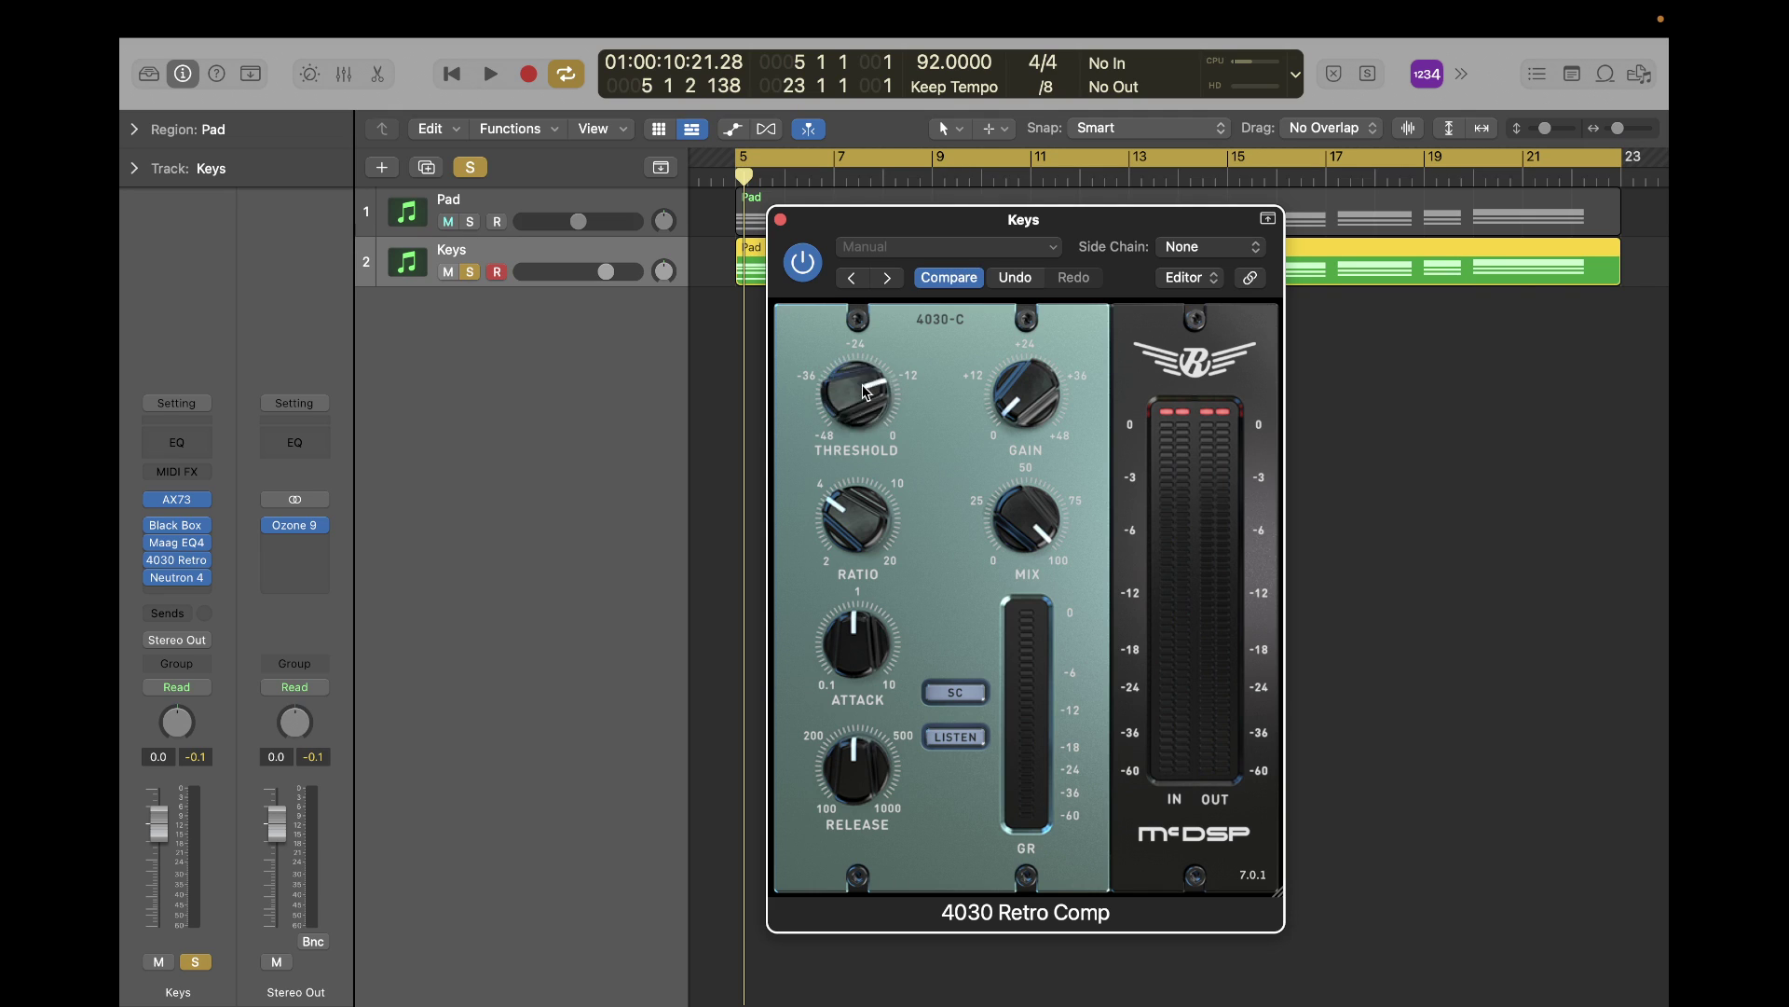
key("space")
key("space")
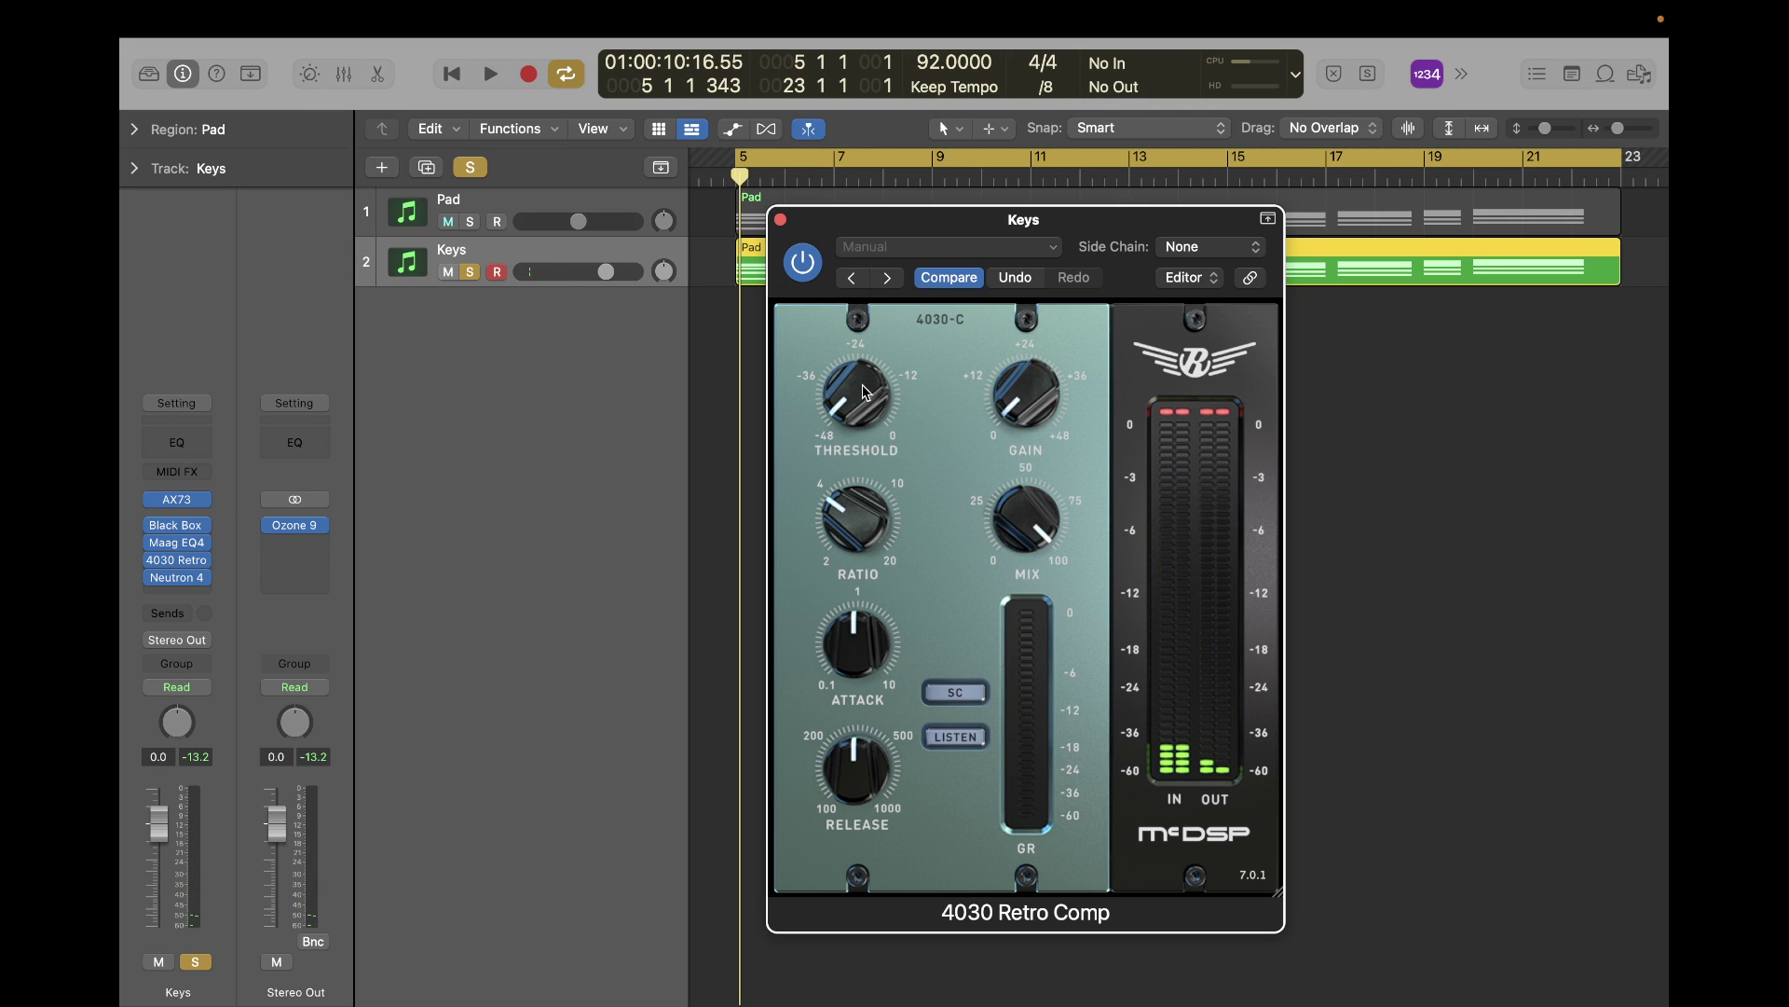
key("space")
key("space")
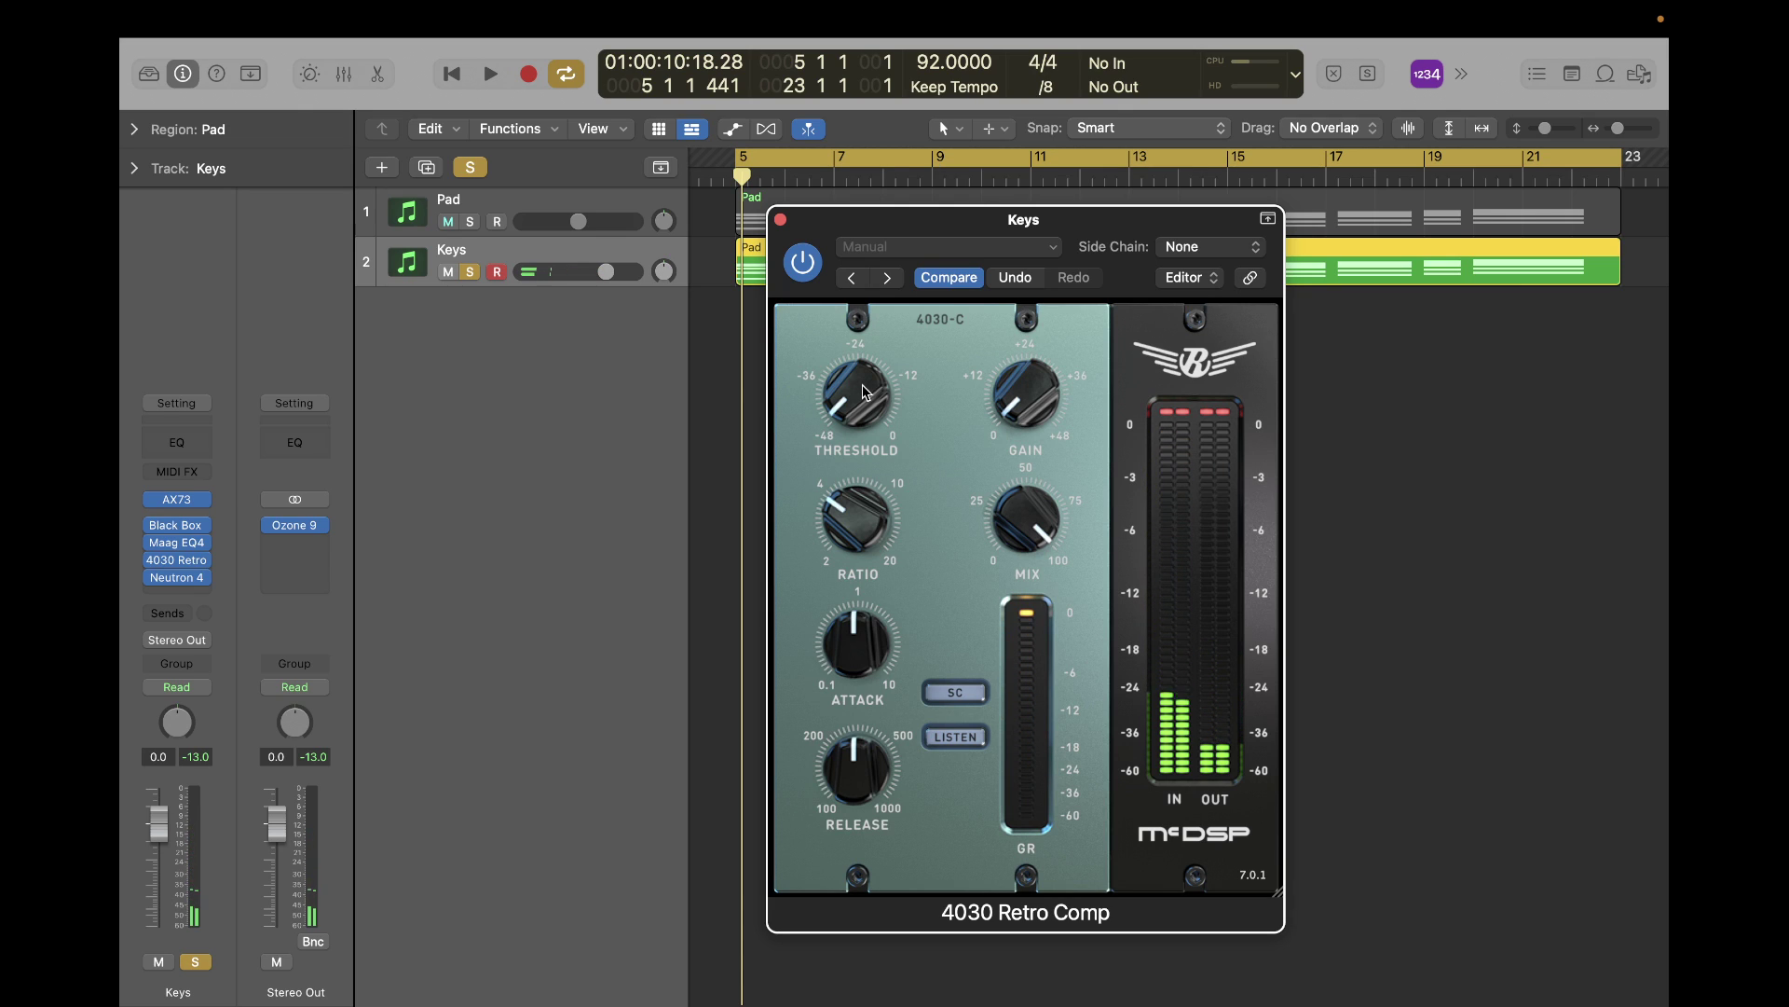
key("space")
key("space")
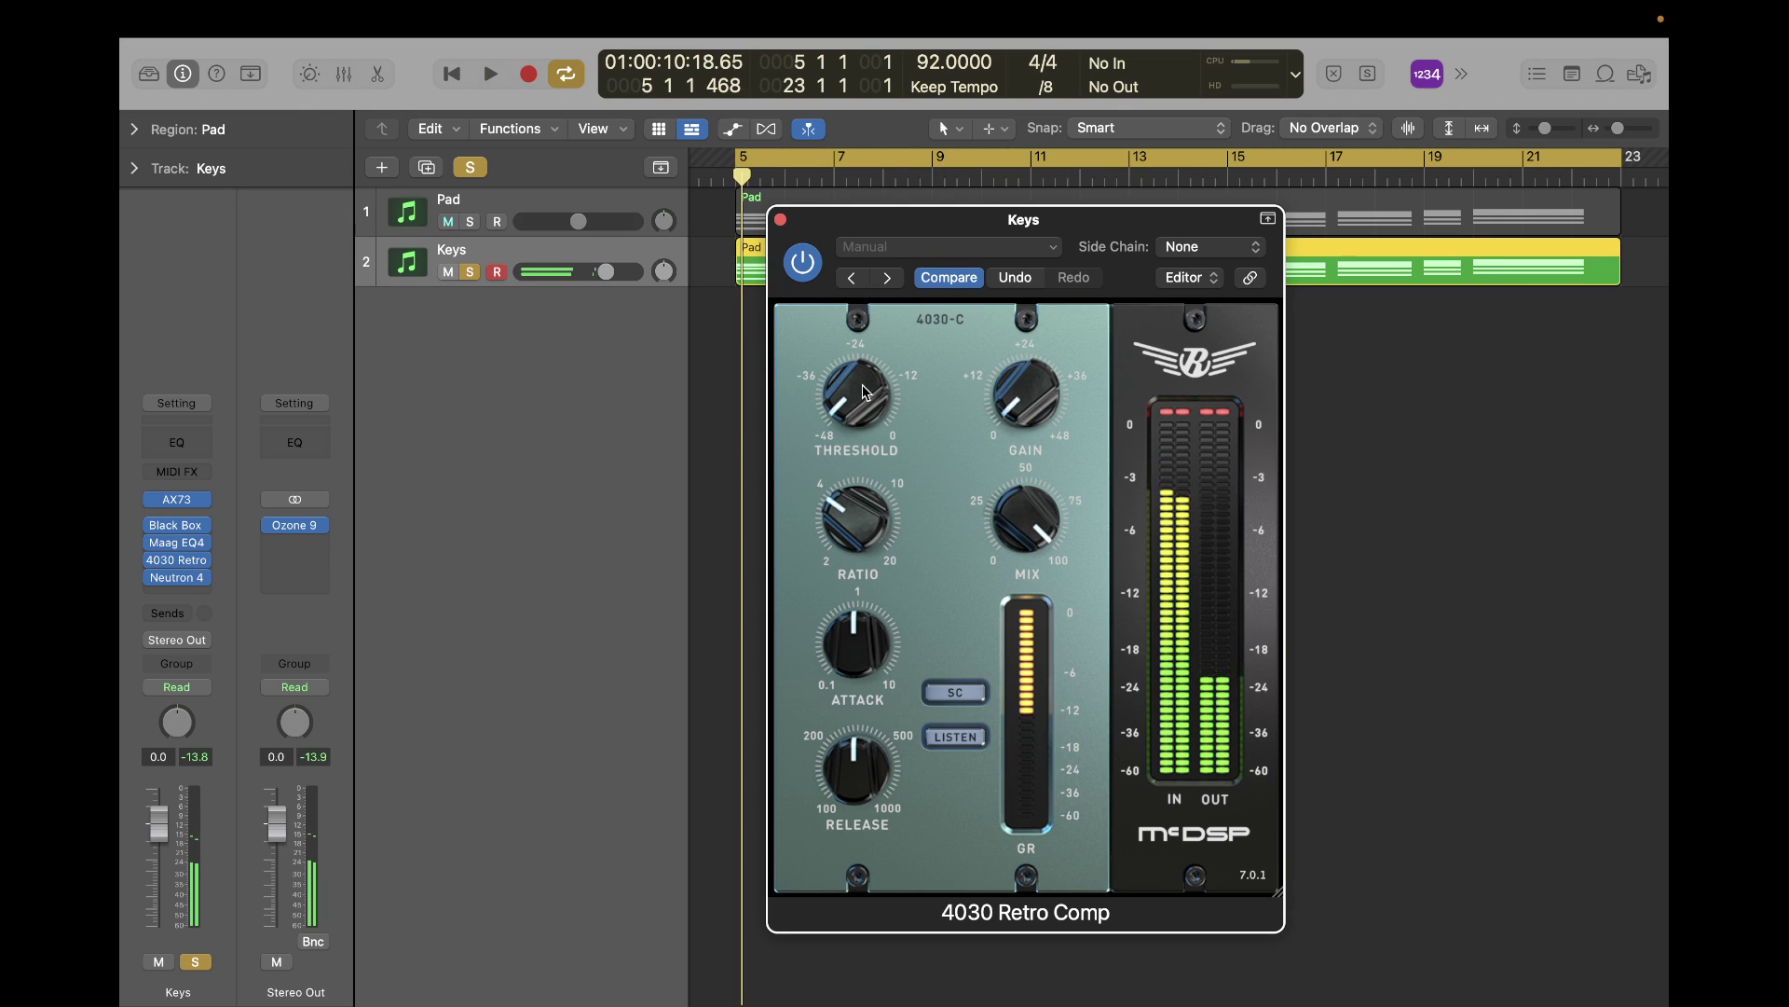
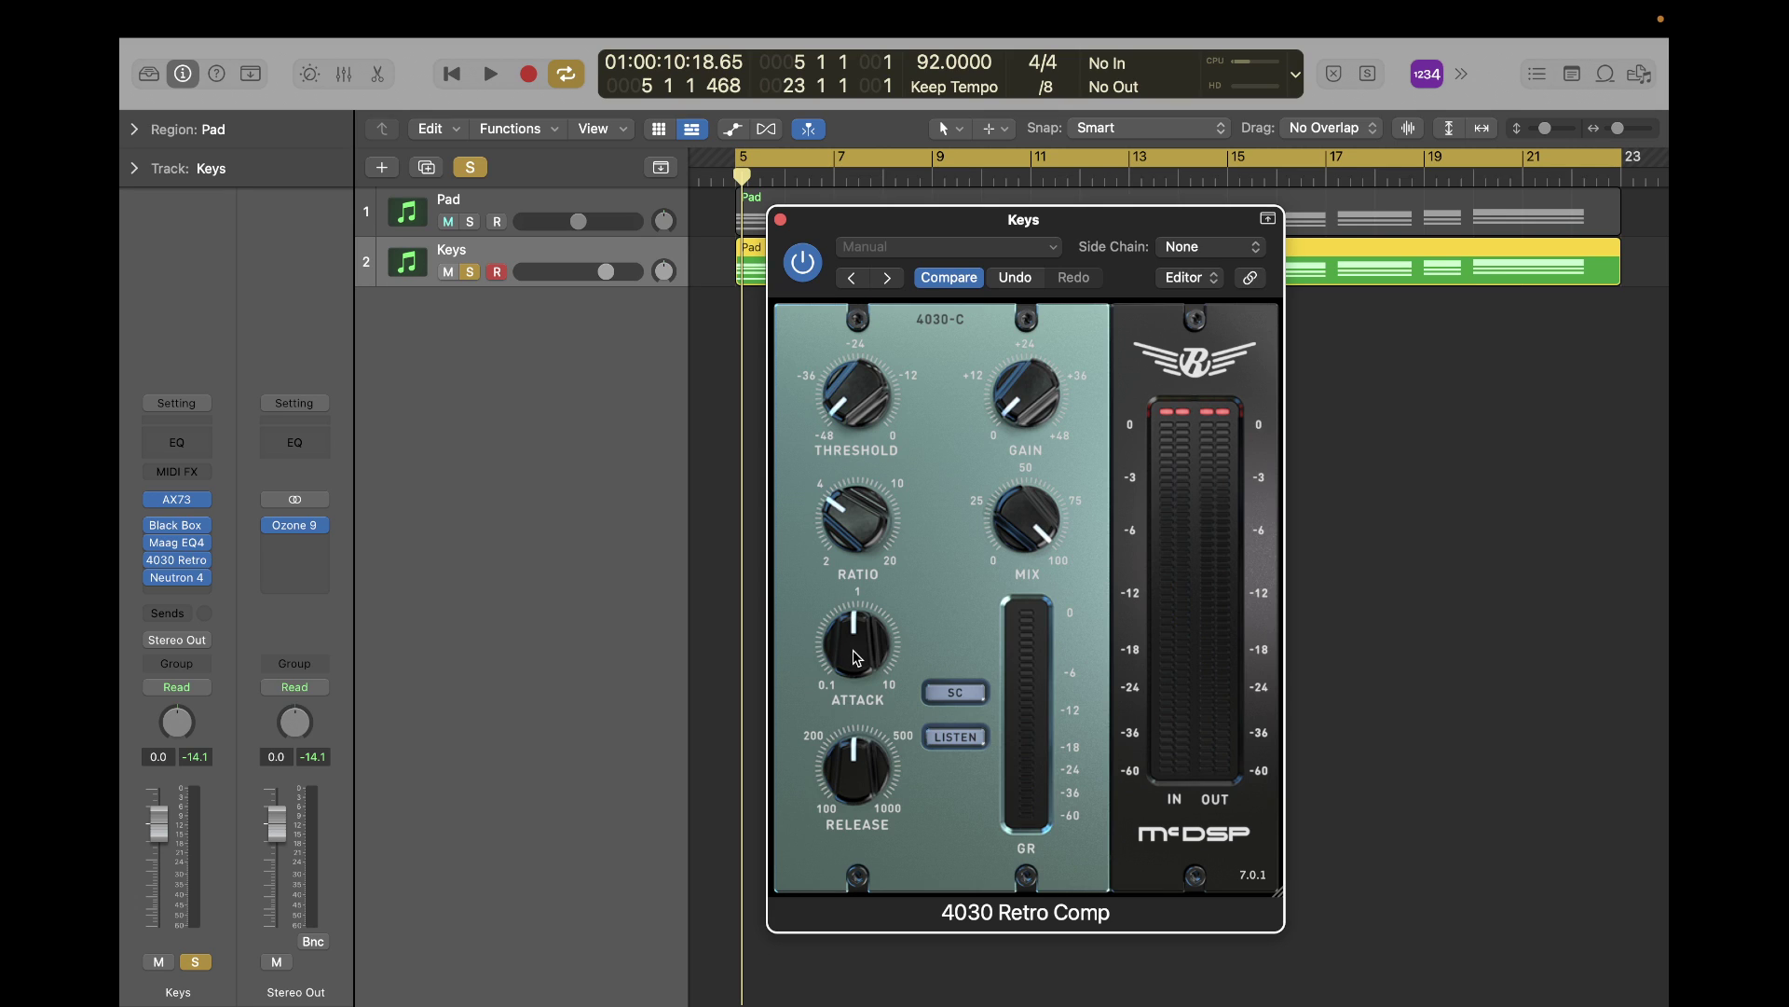
Compare the compressor's slowest attack of 10 ms with its fastest of 0.1 ms on the opening of the Keys part.
left_click_drag(858, 658, 874, 466)
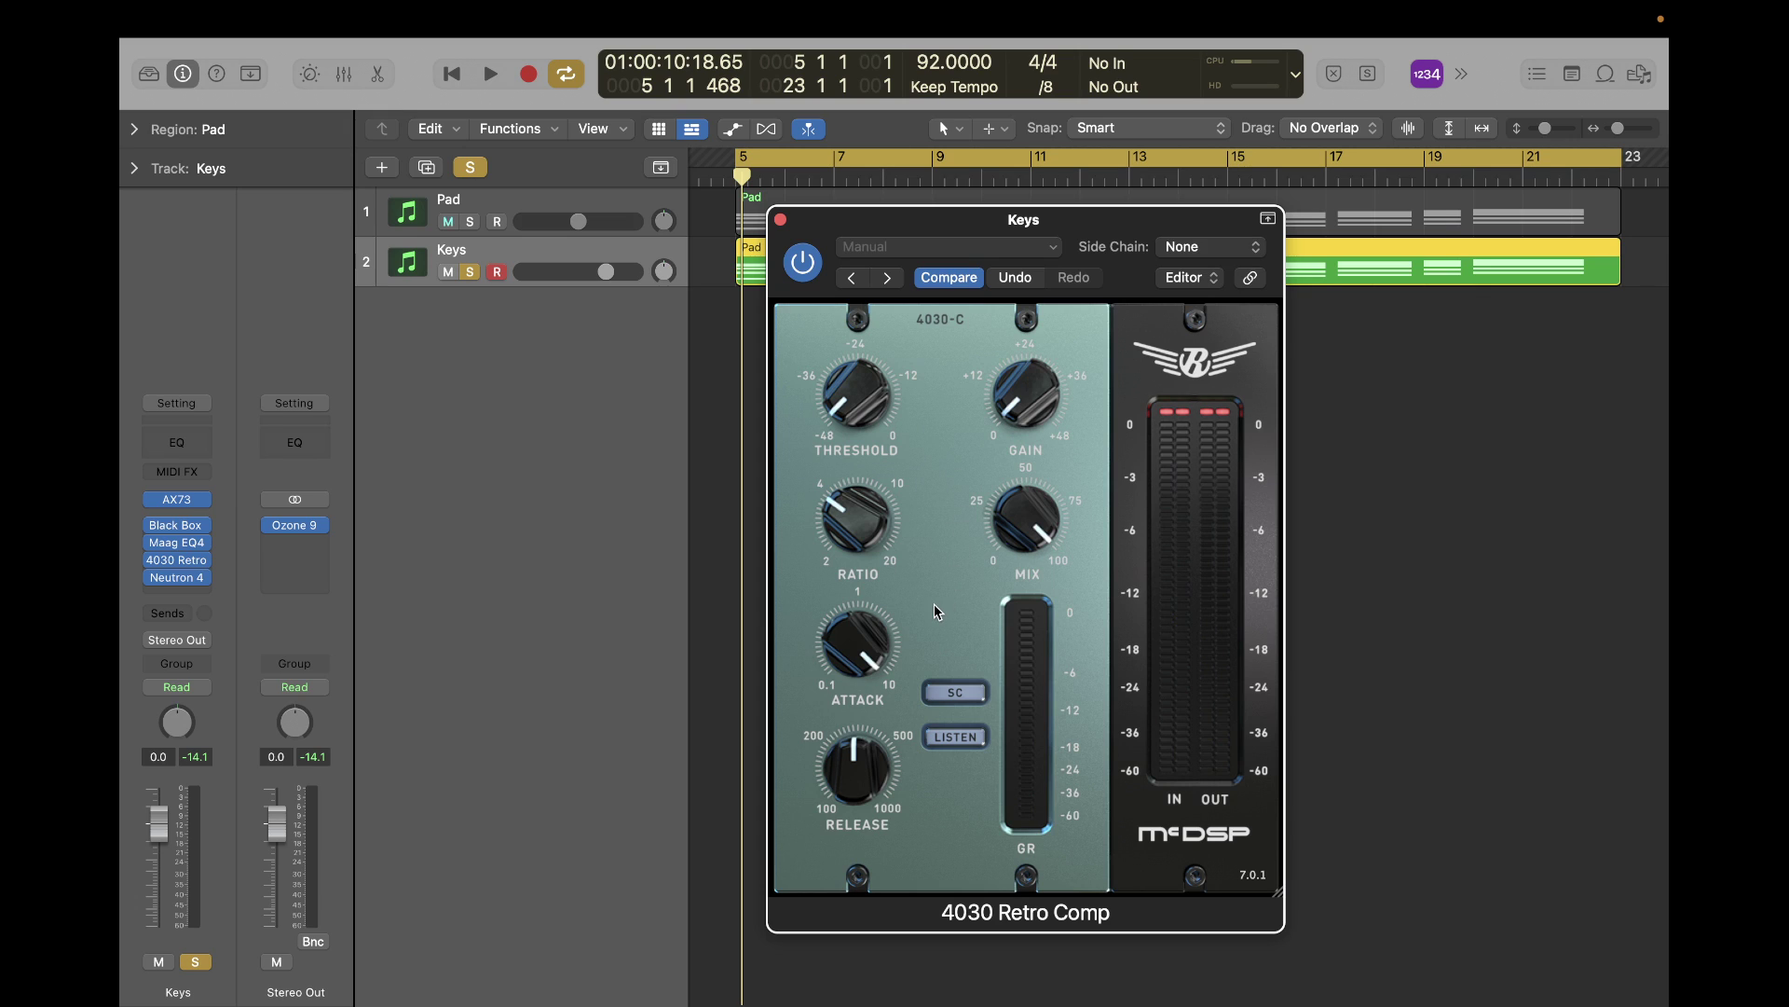
key("space")
key("space")
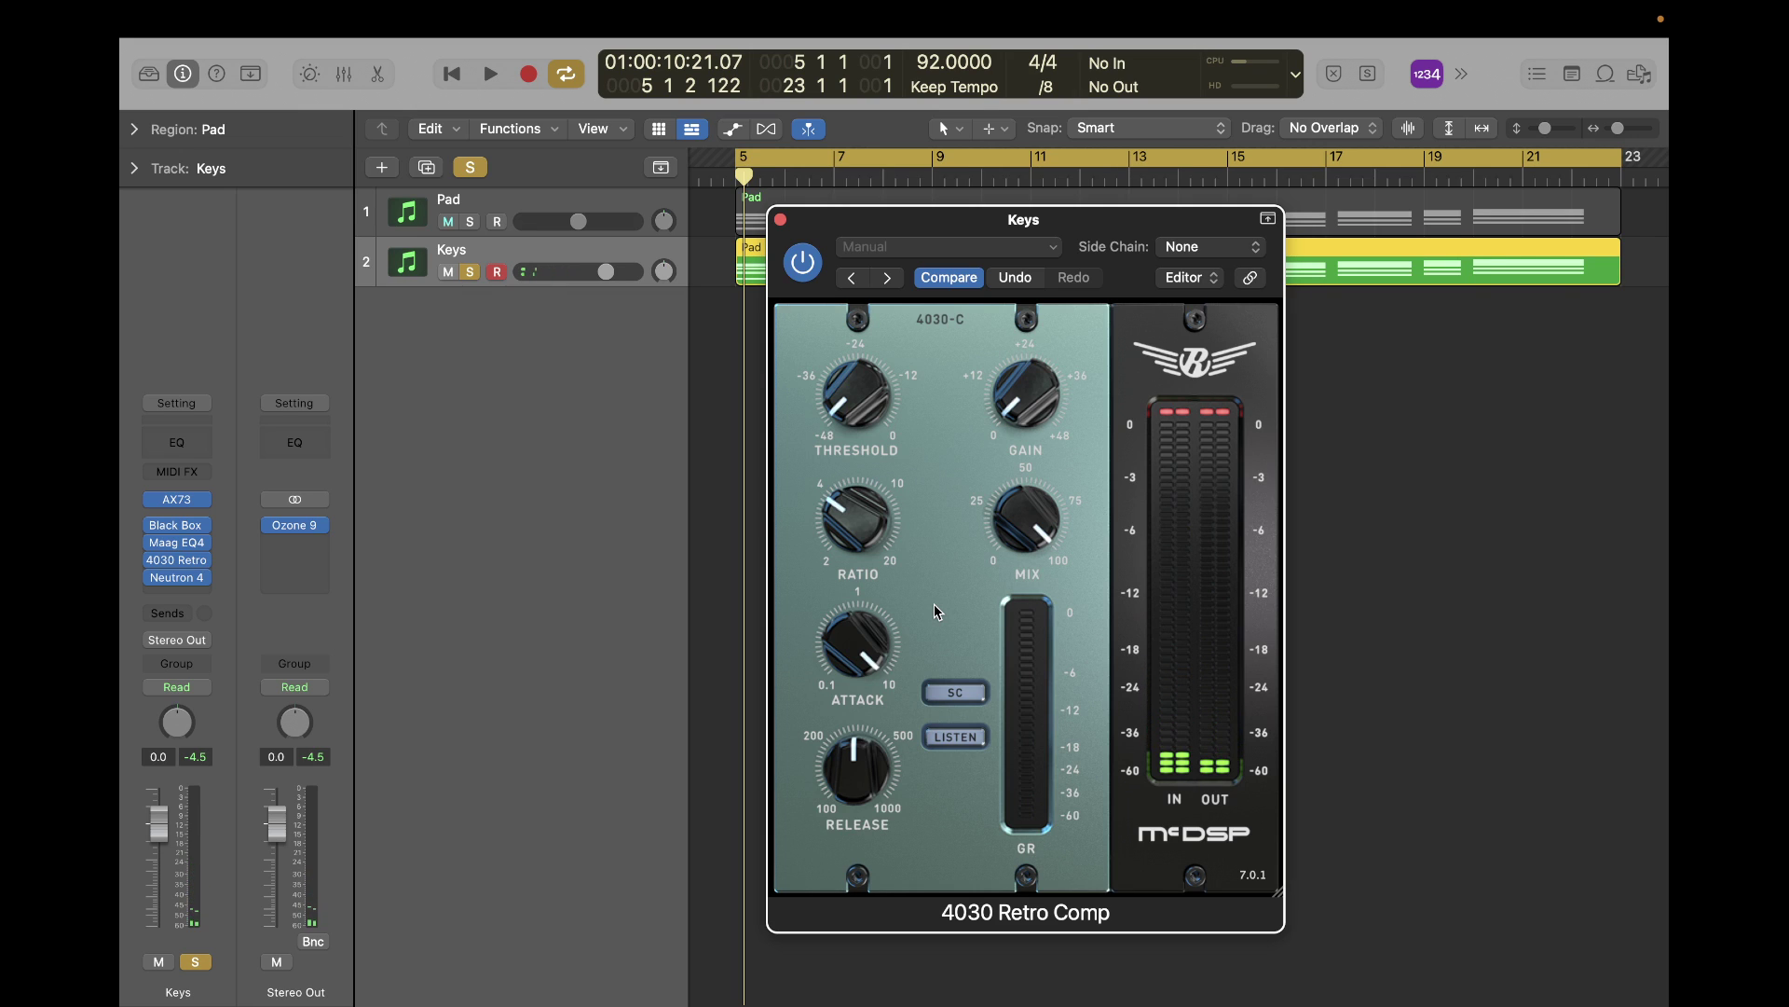
key("space")
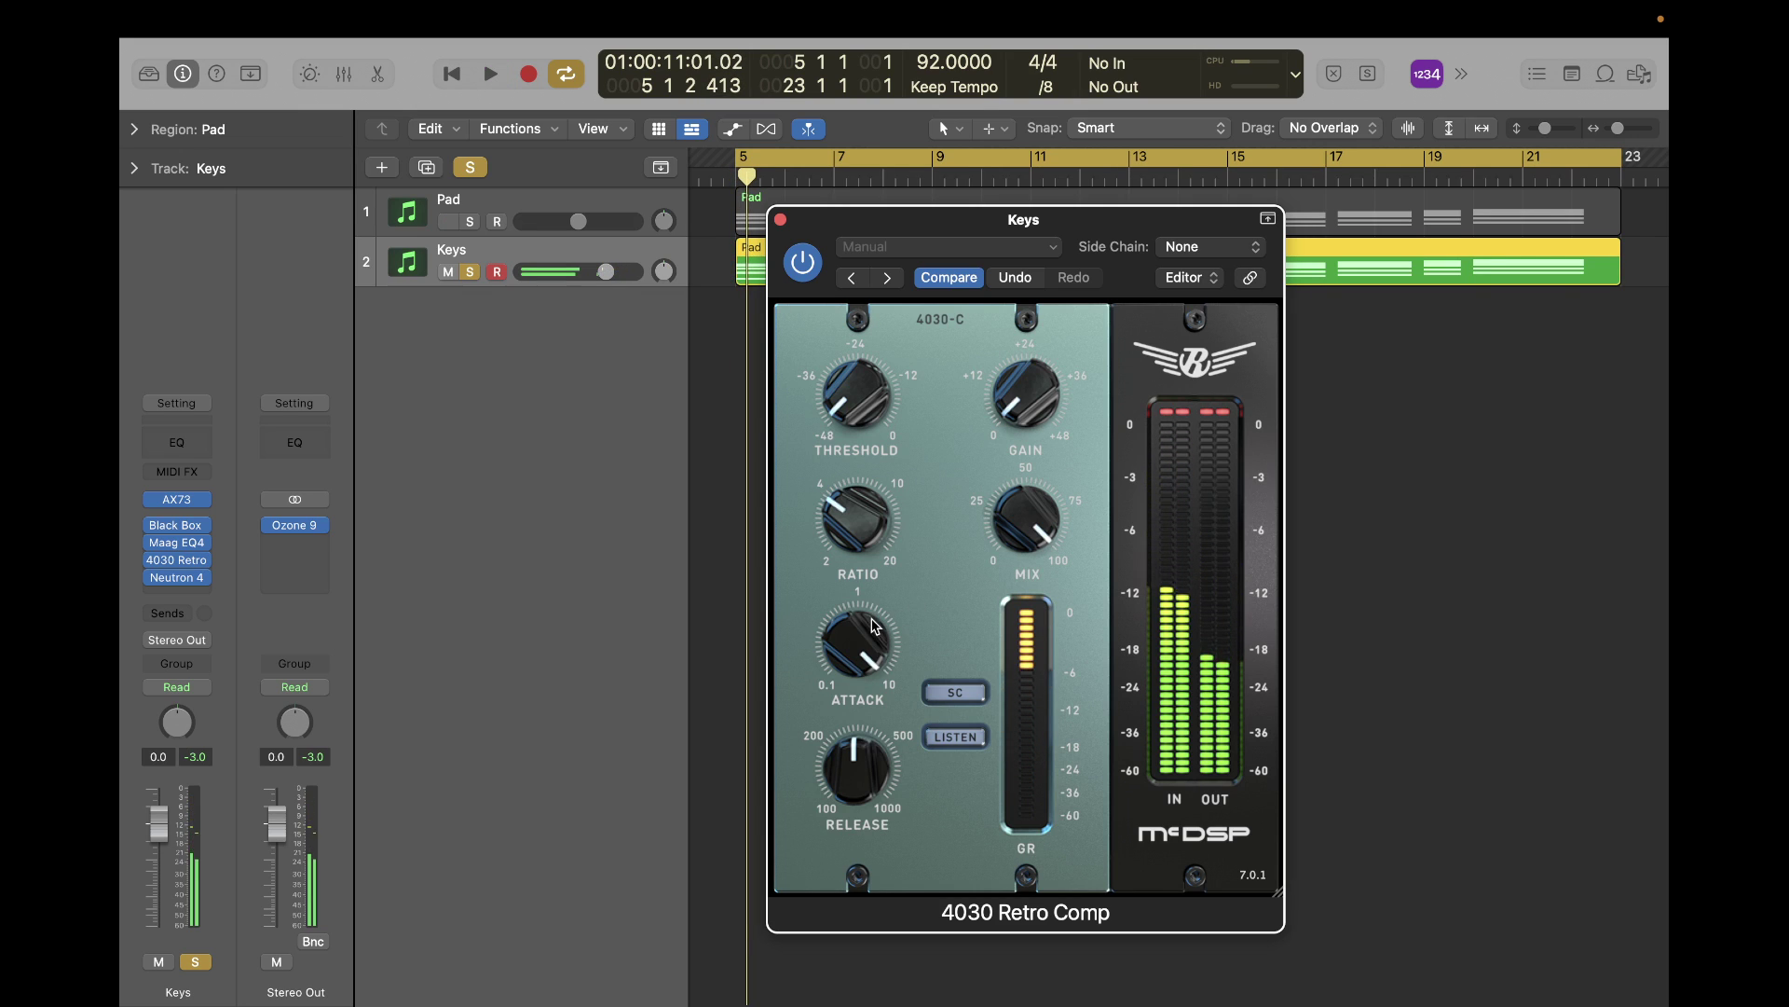
left_click_drag(856, 643, 855, 690)
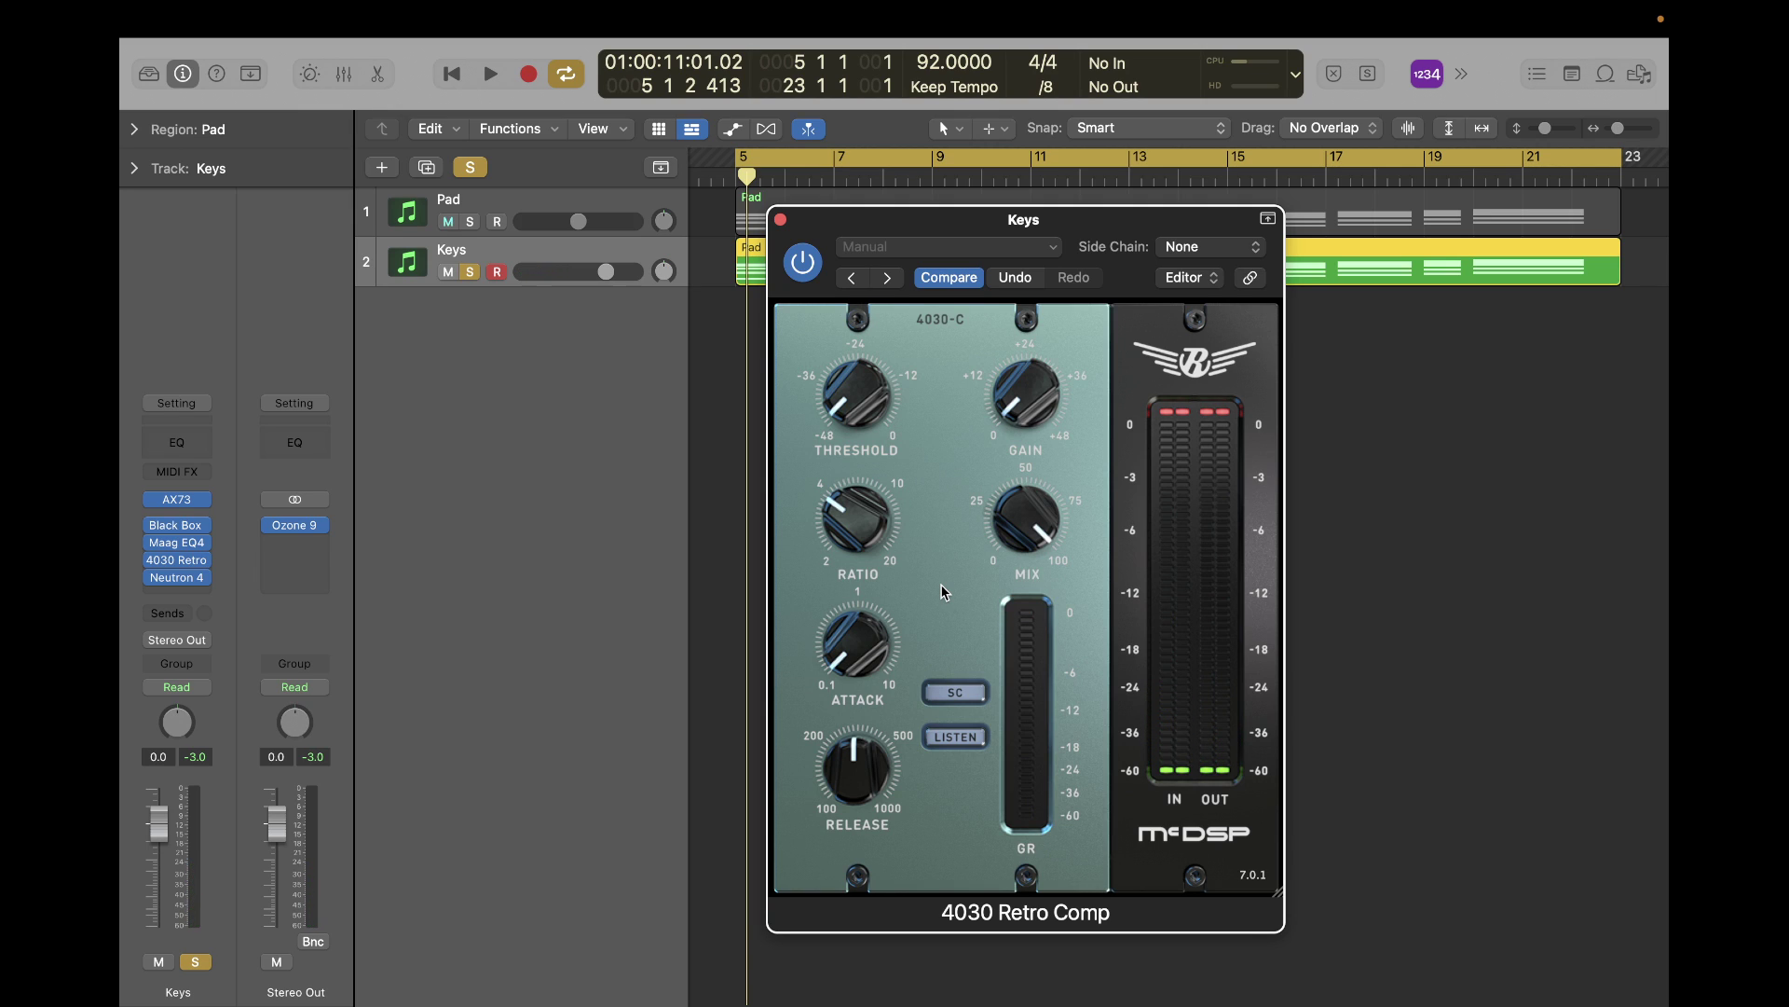
key("space")
key("space")
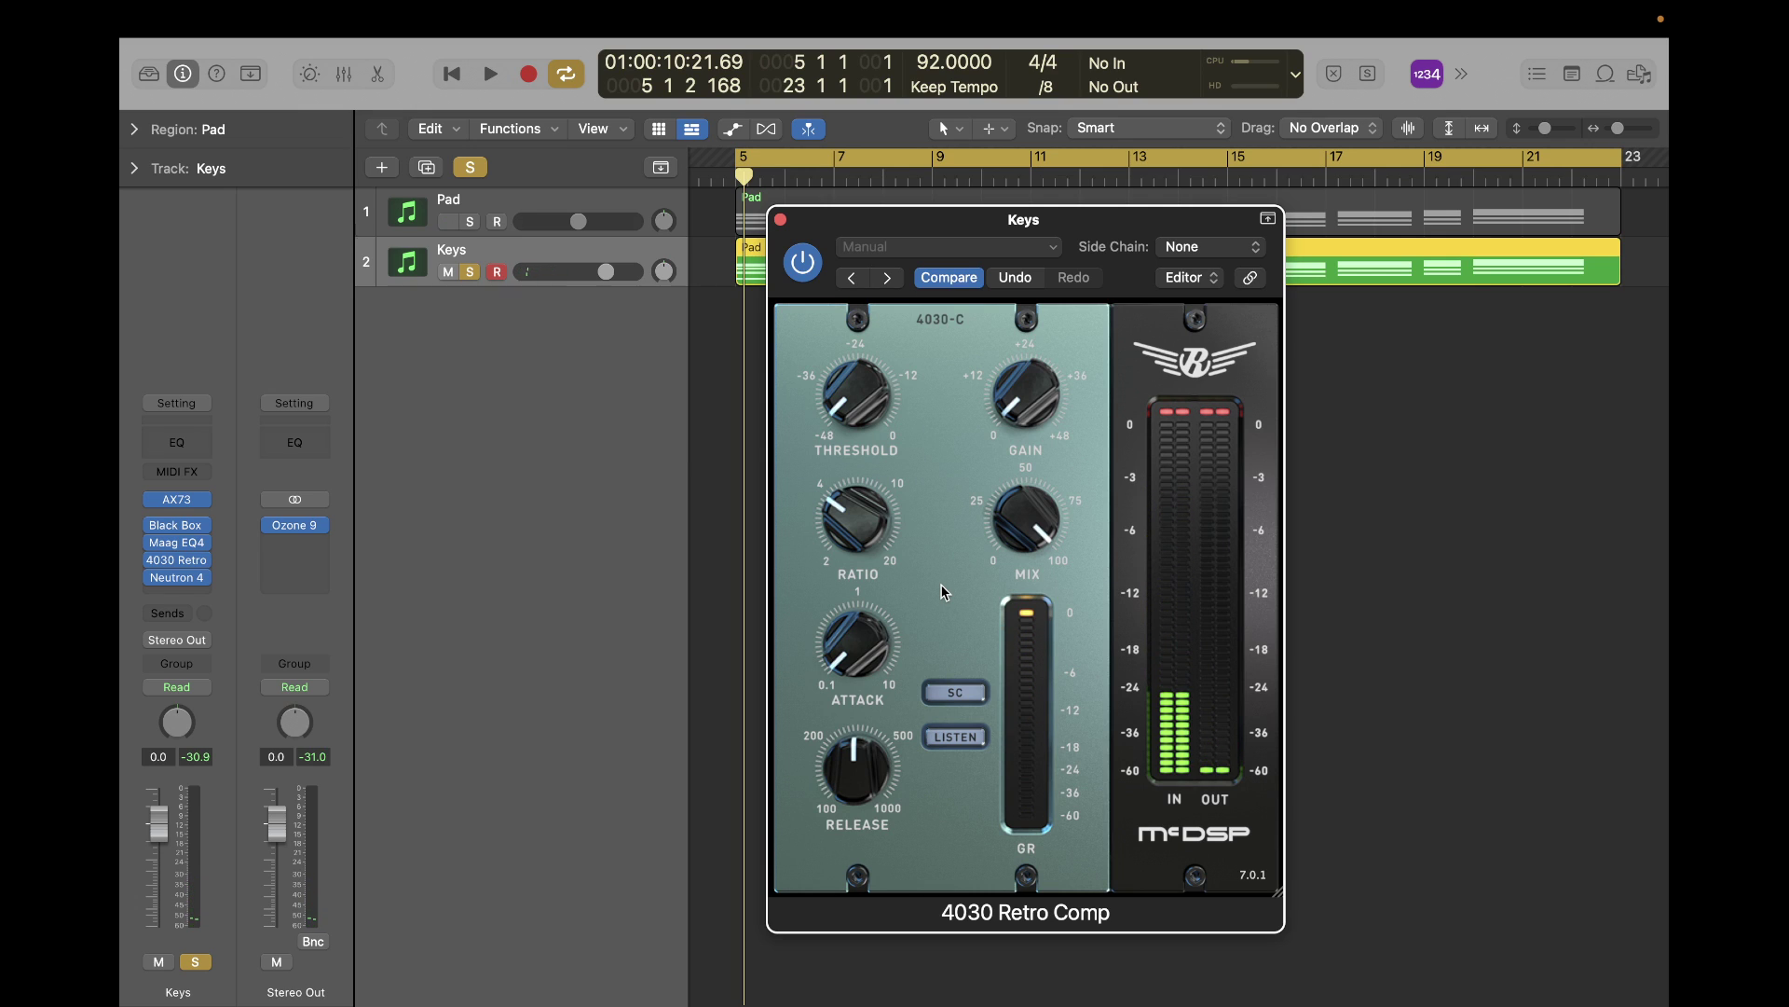
key("space")
key("space")
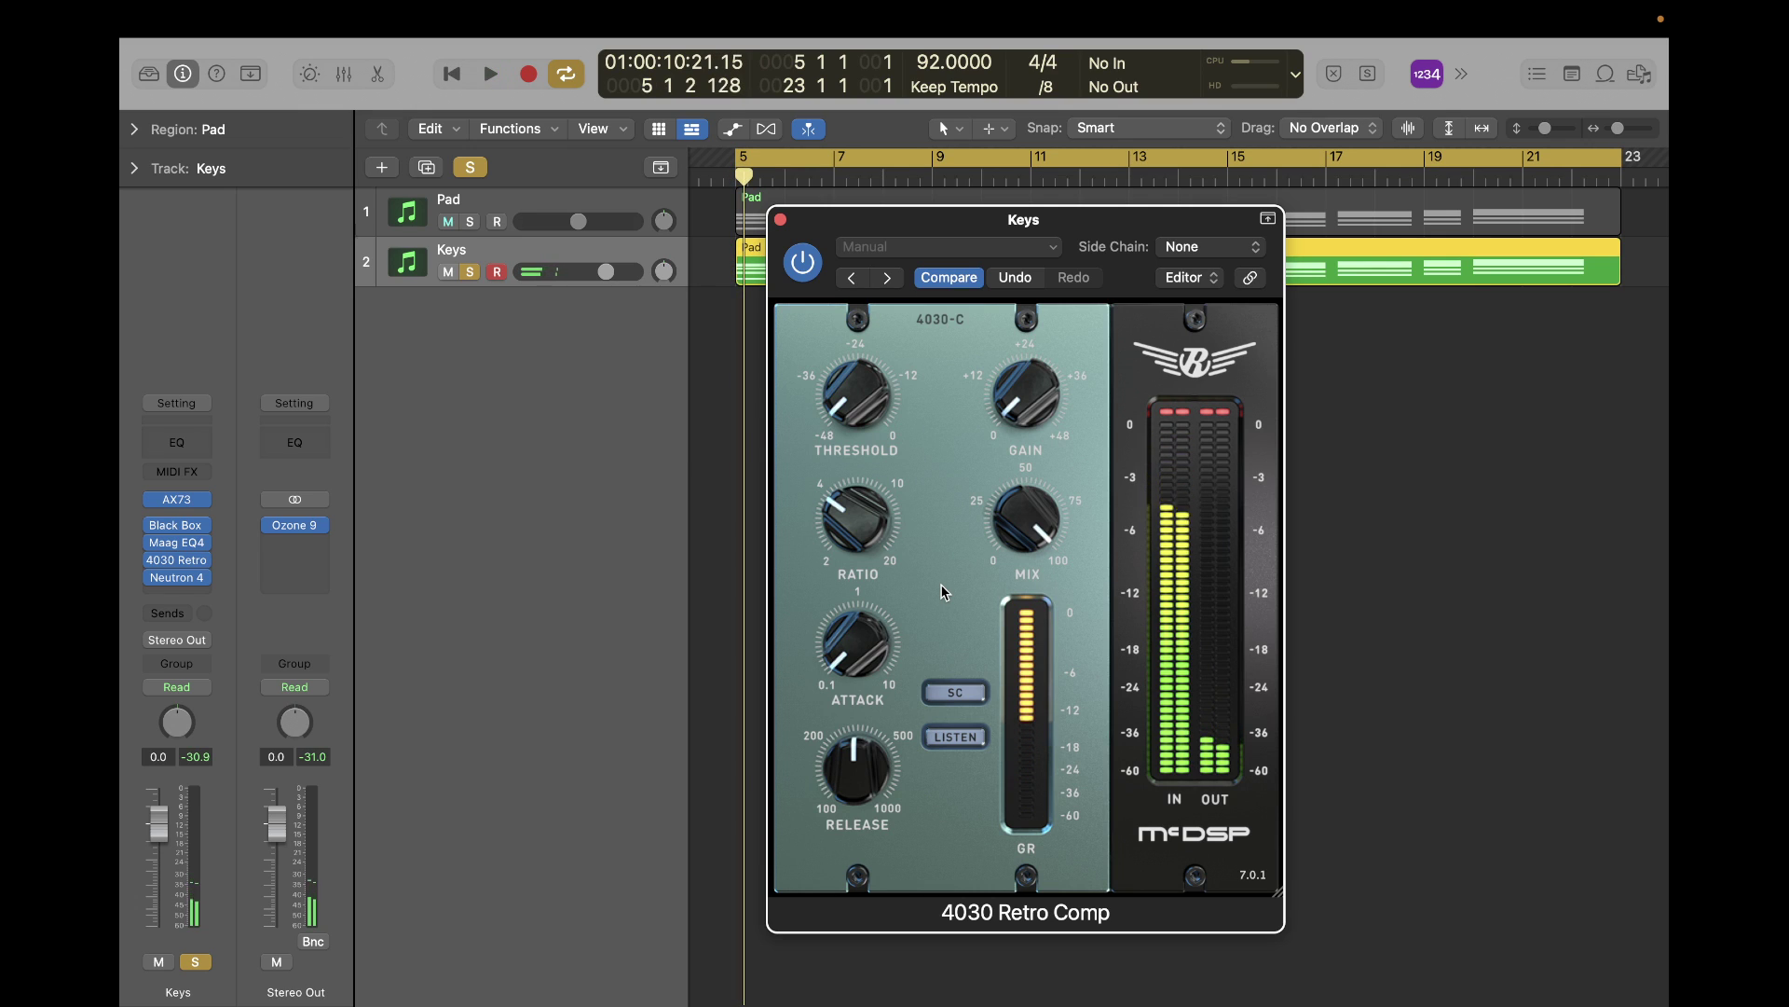
Set the compressor attack to about 2.3 ms while the Keys part plays.
left_click_drag(857, 643, 885, 573)
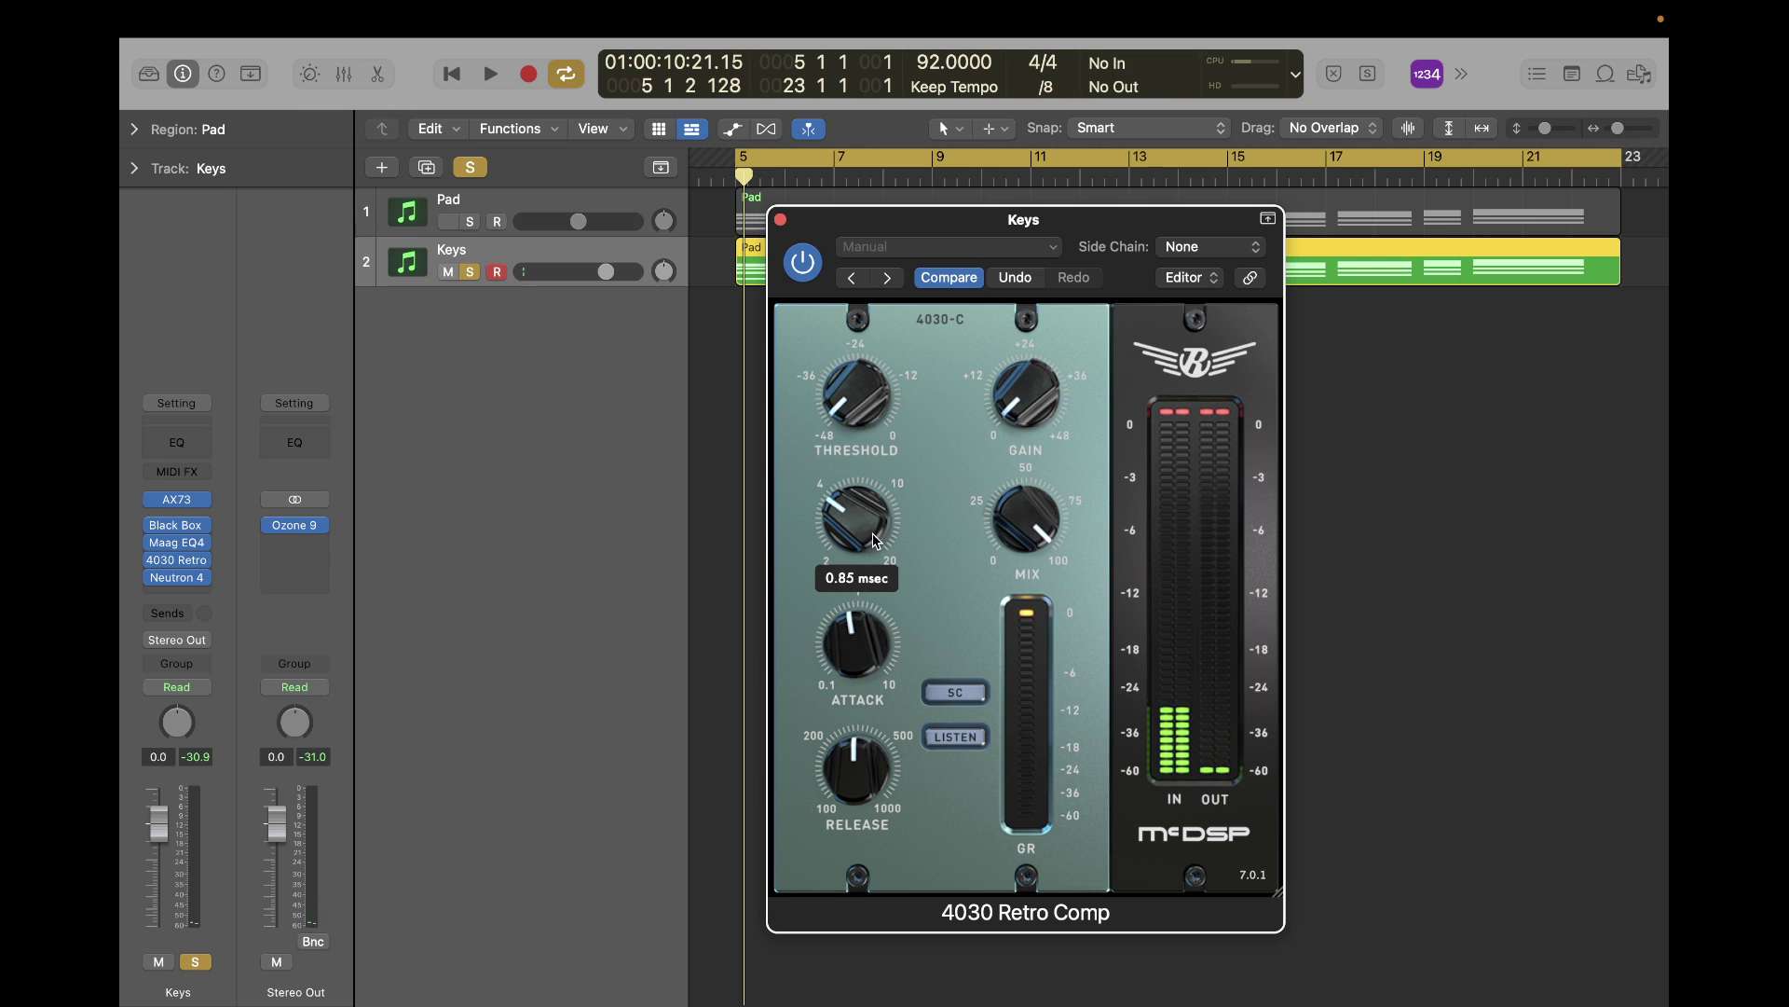
key("space")
left_click_drag(857, 649, 870, 610)
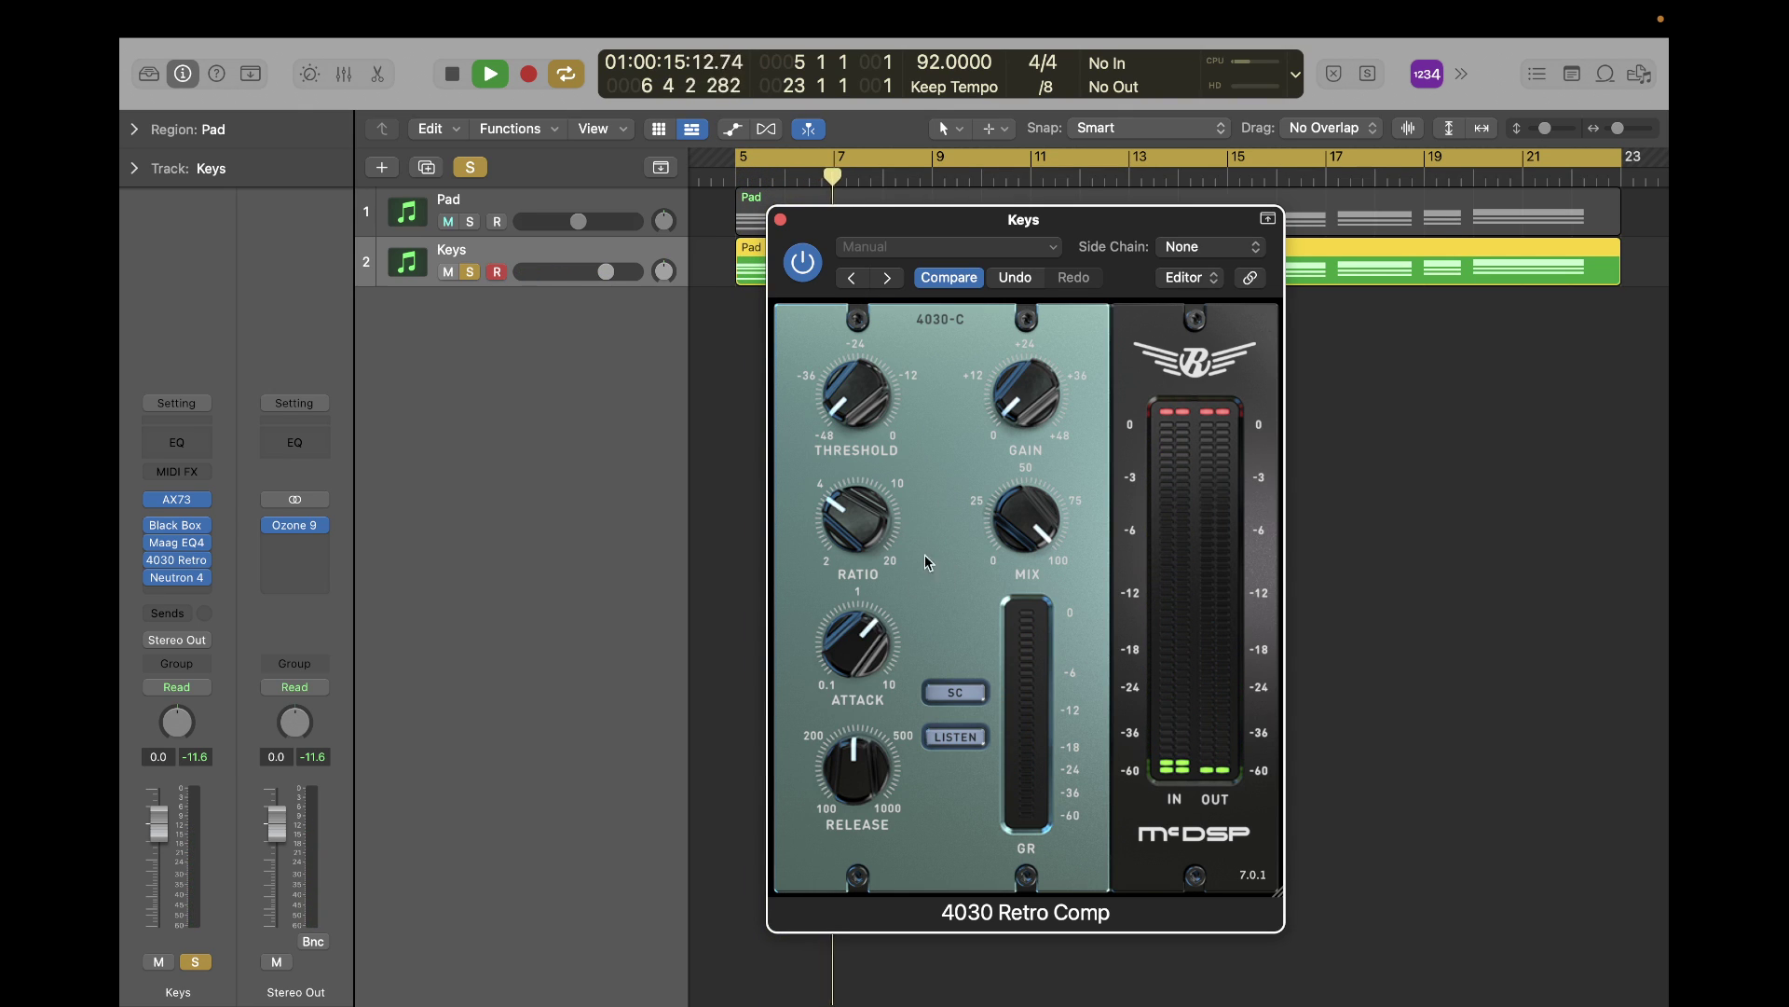
key("space")
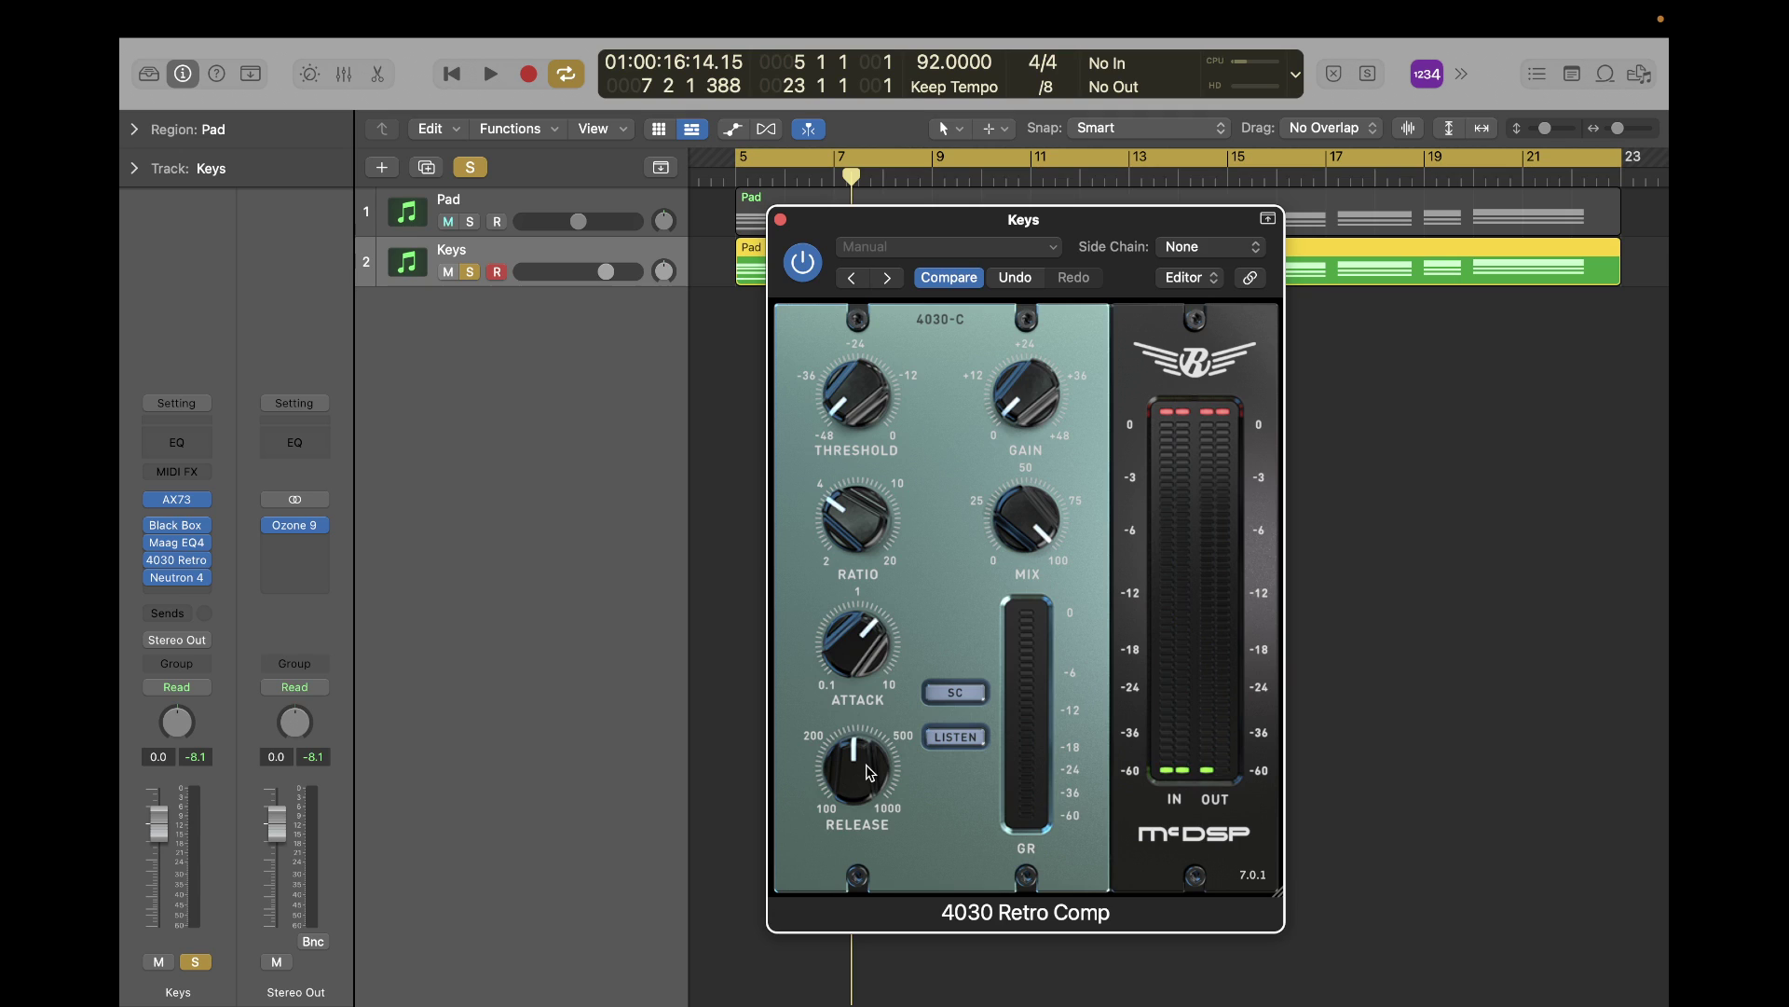
Try the compressor release at 1000, settle it at 100, and slow the attack slightly while auditioning the Keys part.
left_click_drag(869, 772, 915, 541)
key("space")
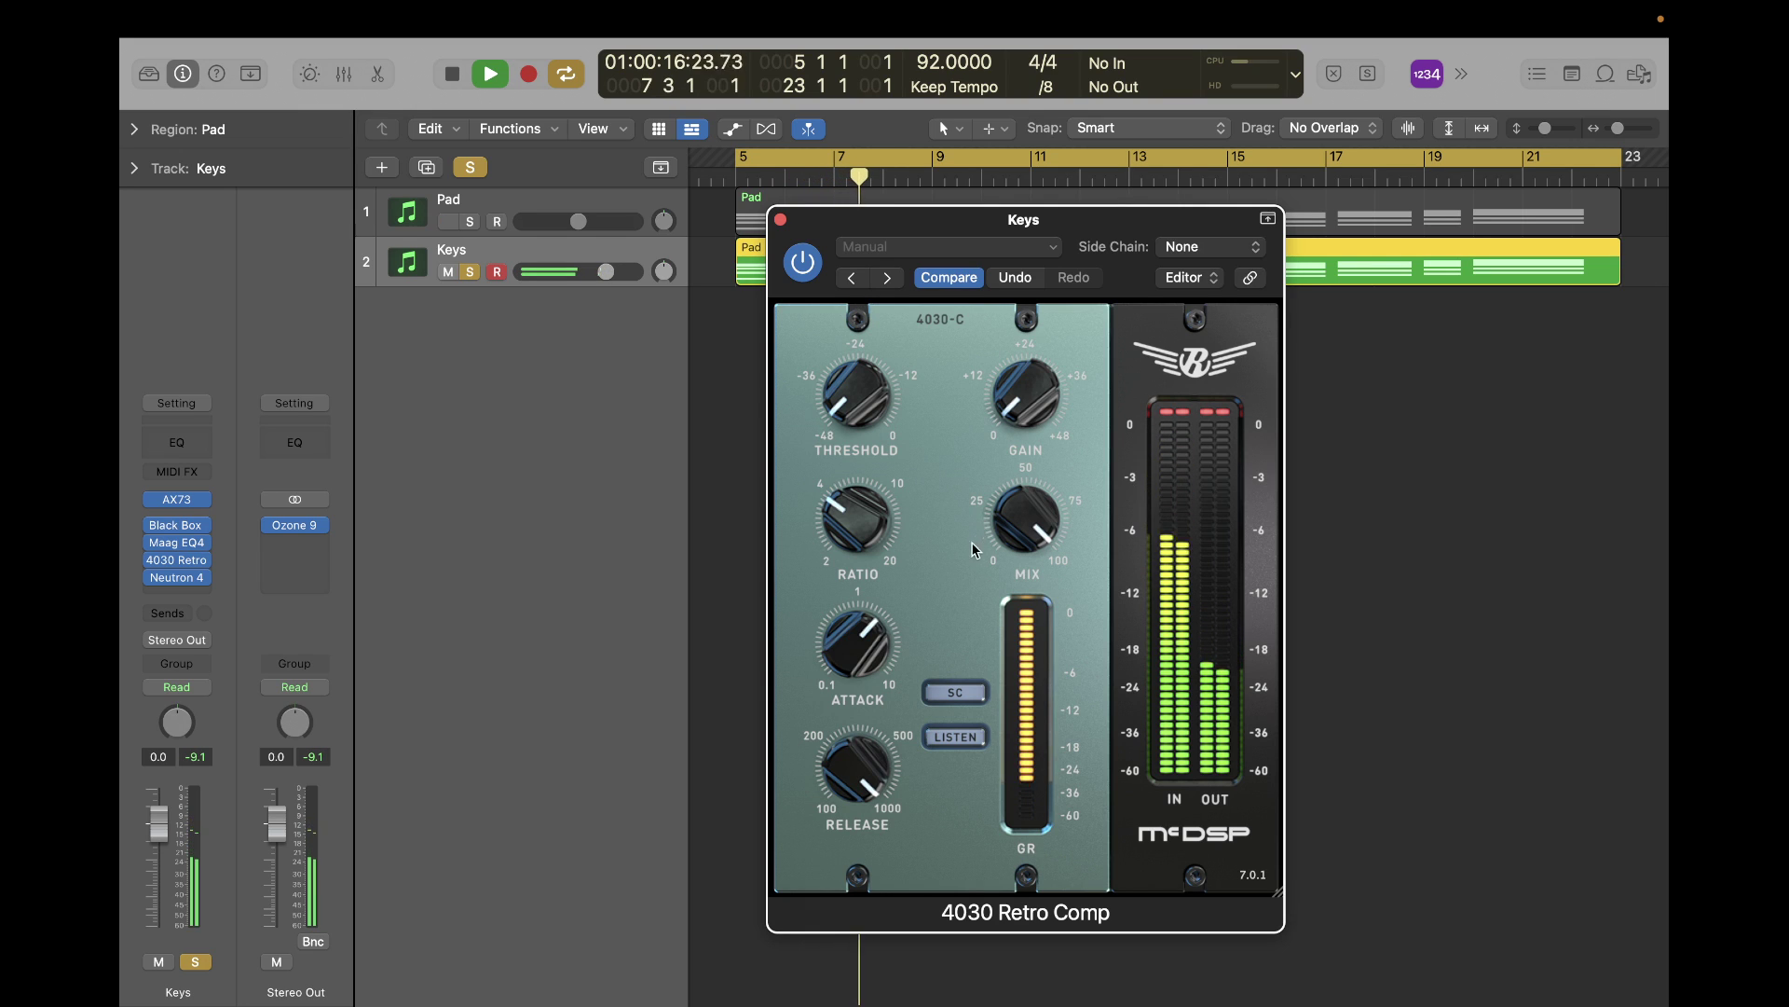
key("space")
mouse_move(859, 766)
left_mouse_down()
mouse_move(866, 799)
mouse_move(868, 781)
left_mouse_up()
key("space")
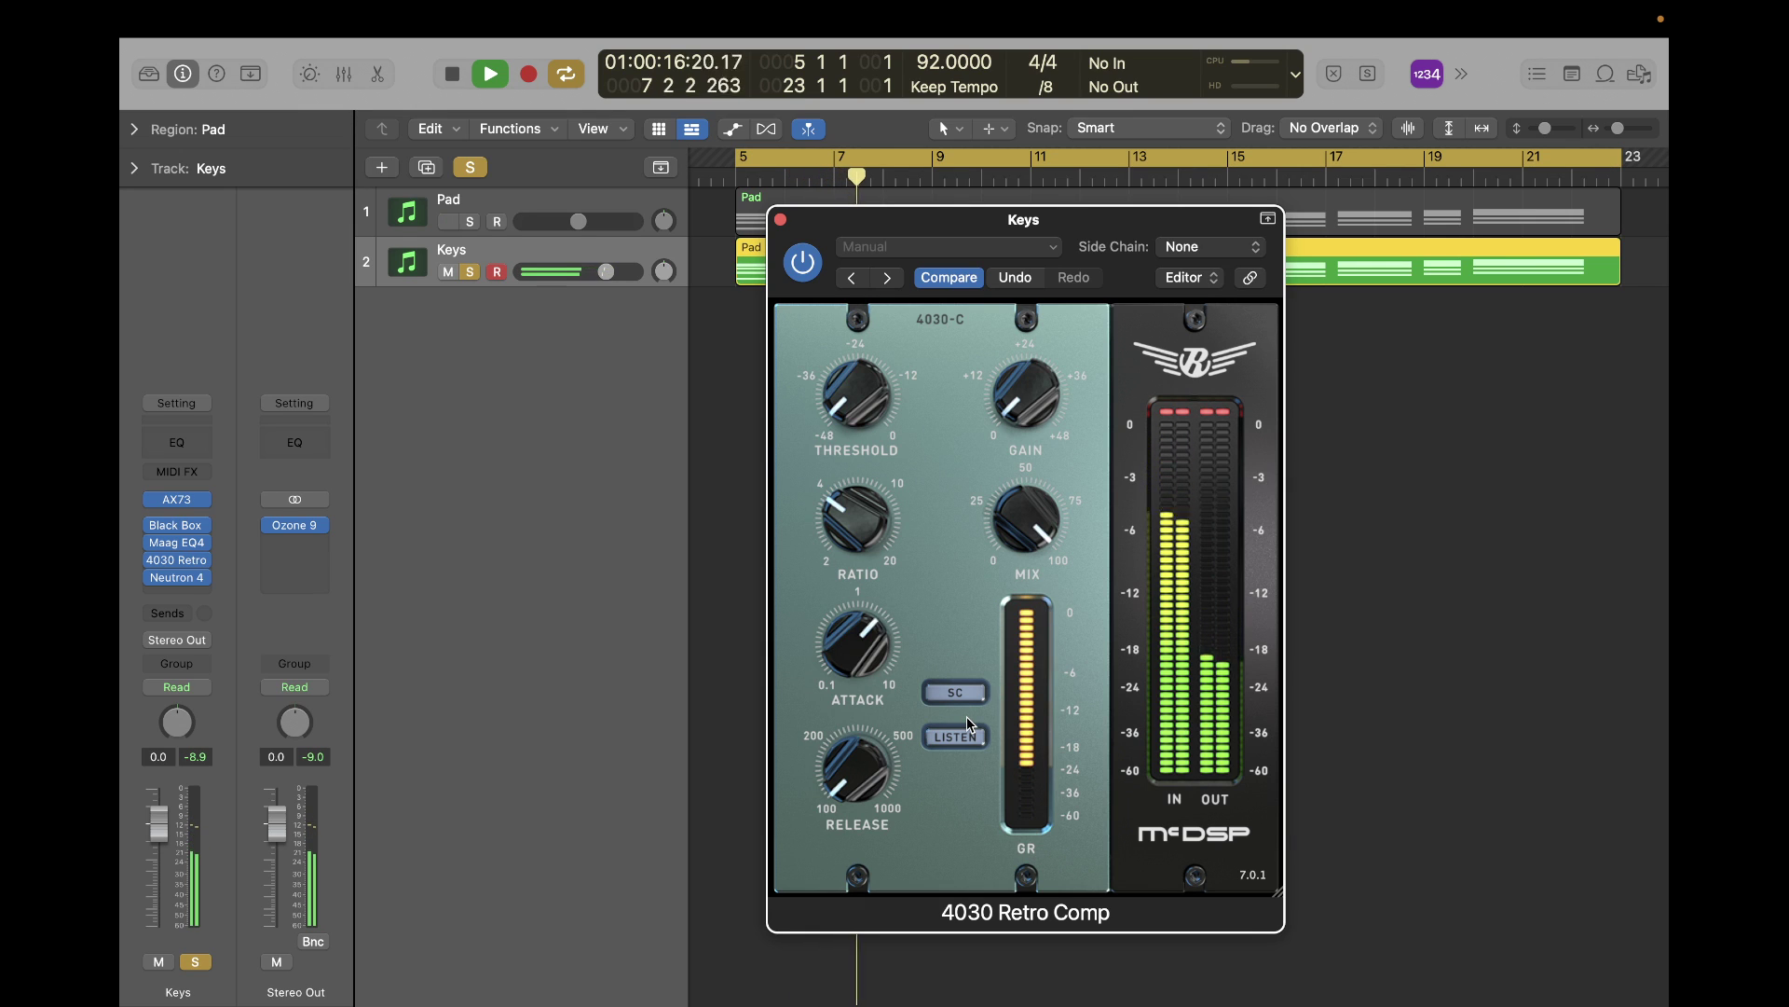
mouse_move(866, 645)
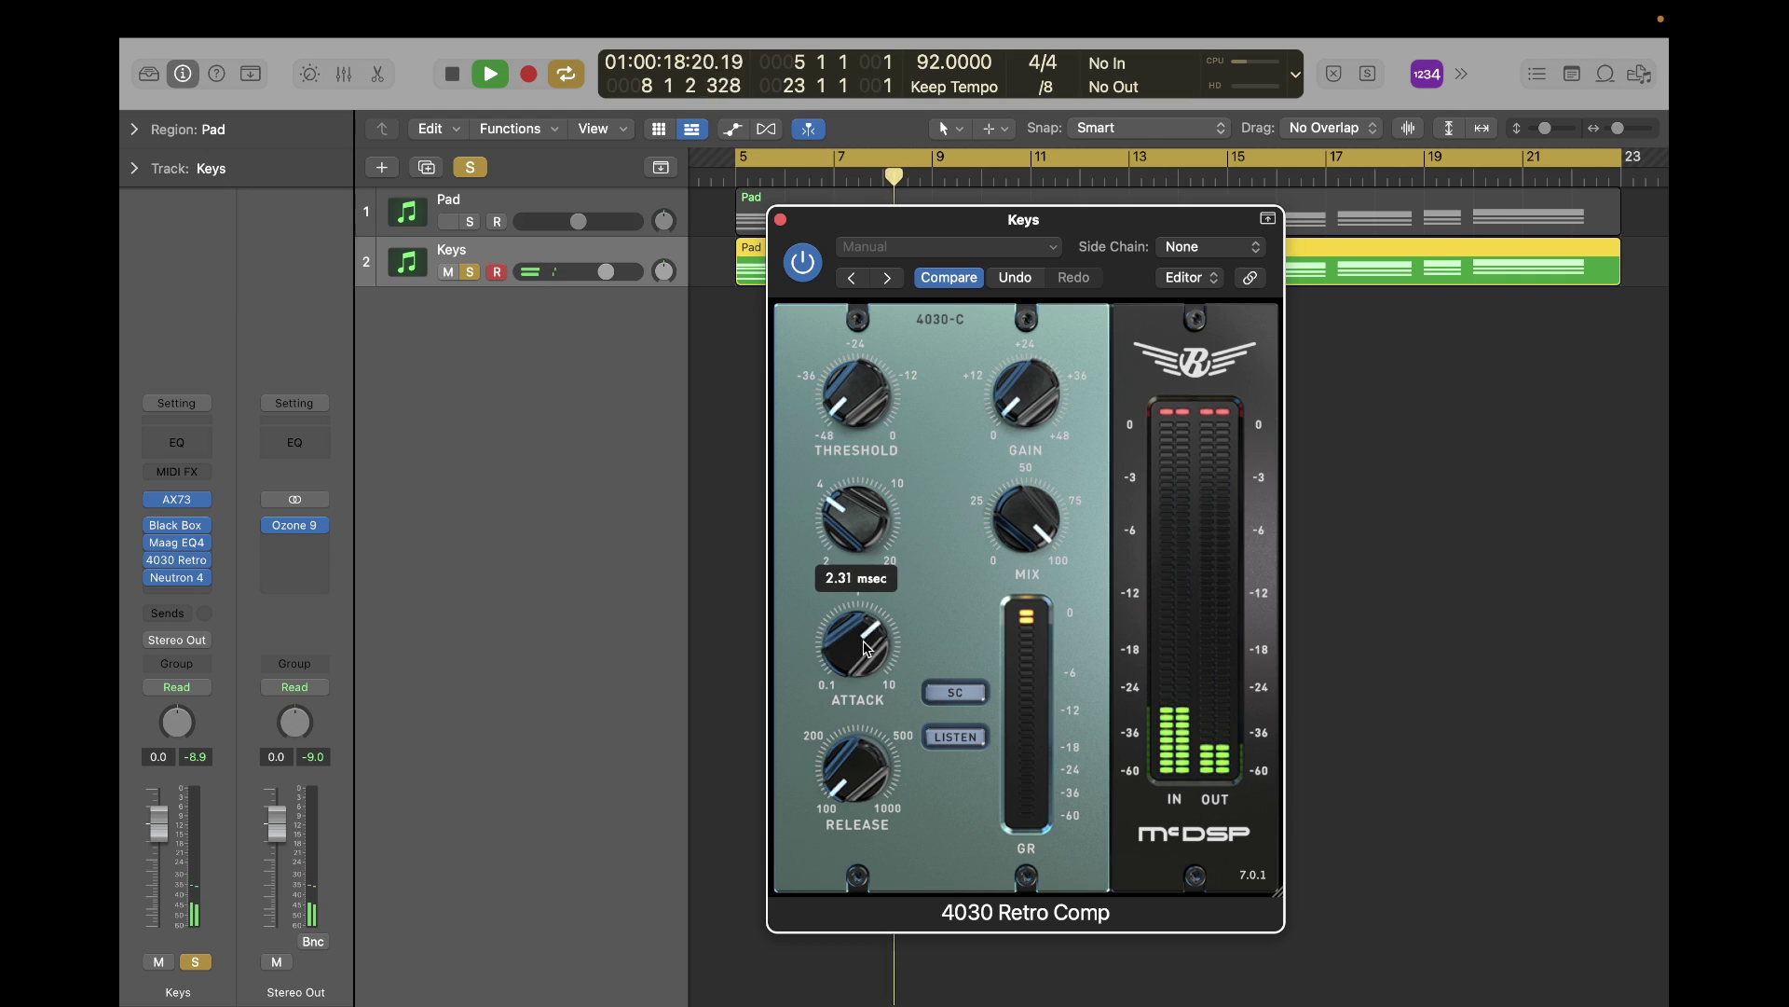
key("space")
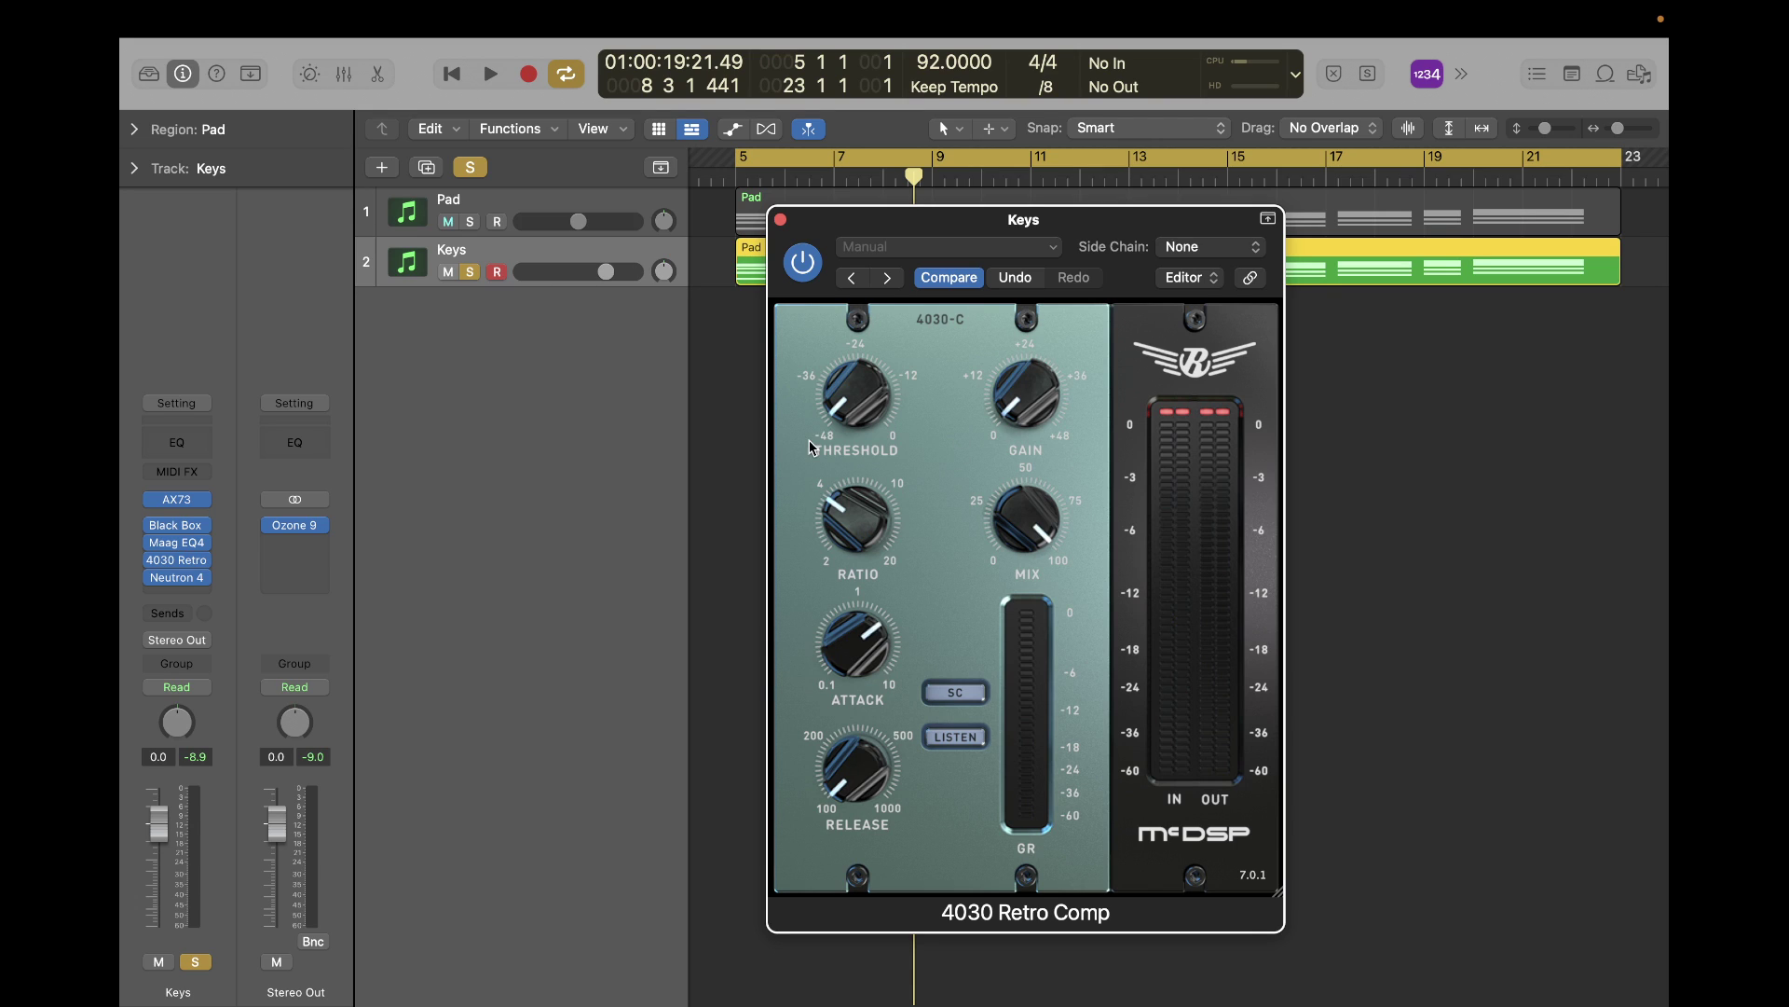
Raise the compressor threshold to try -7.3 dB and -4.5 dB on the opening of the Keys part.
left_click_drag(858, 410, 865, 345)
key("space")
key("space")
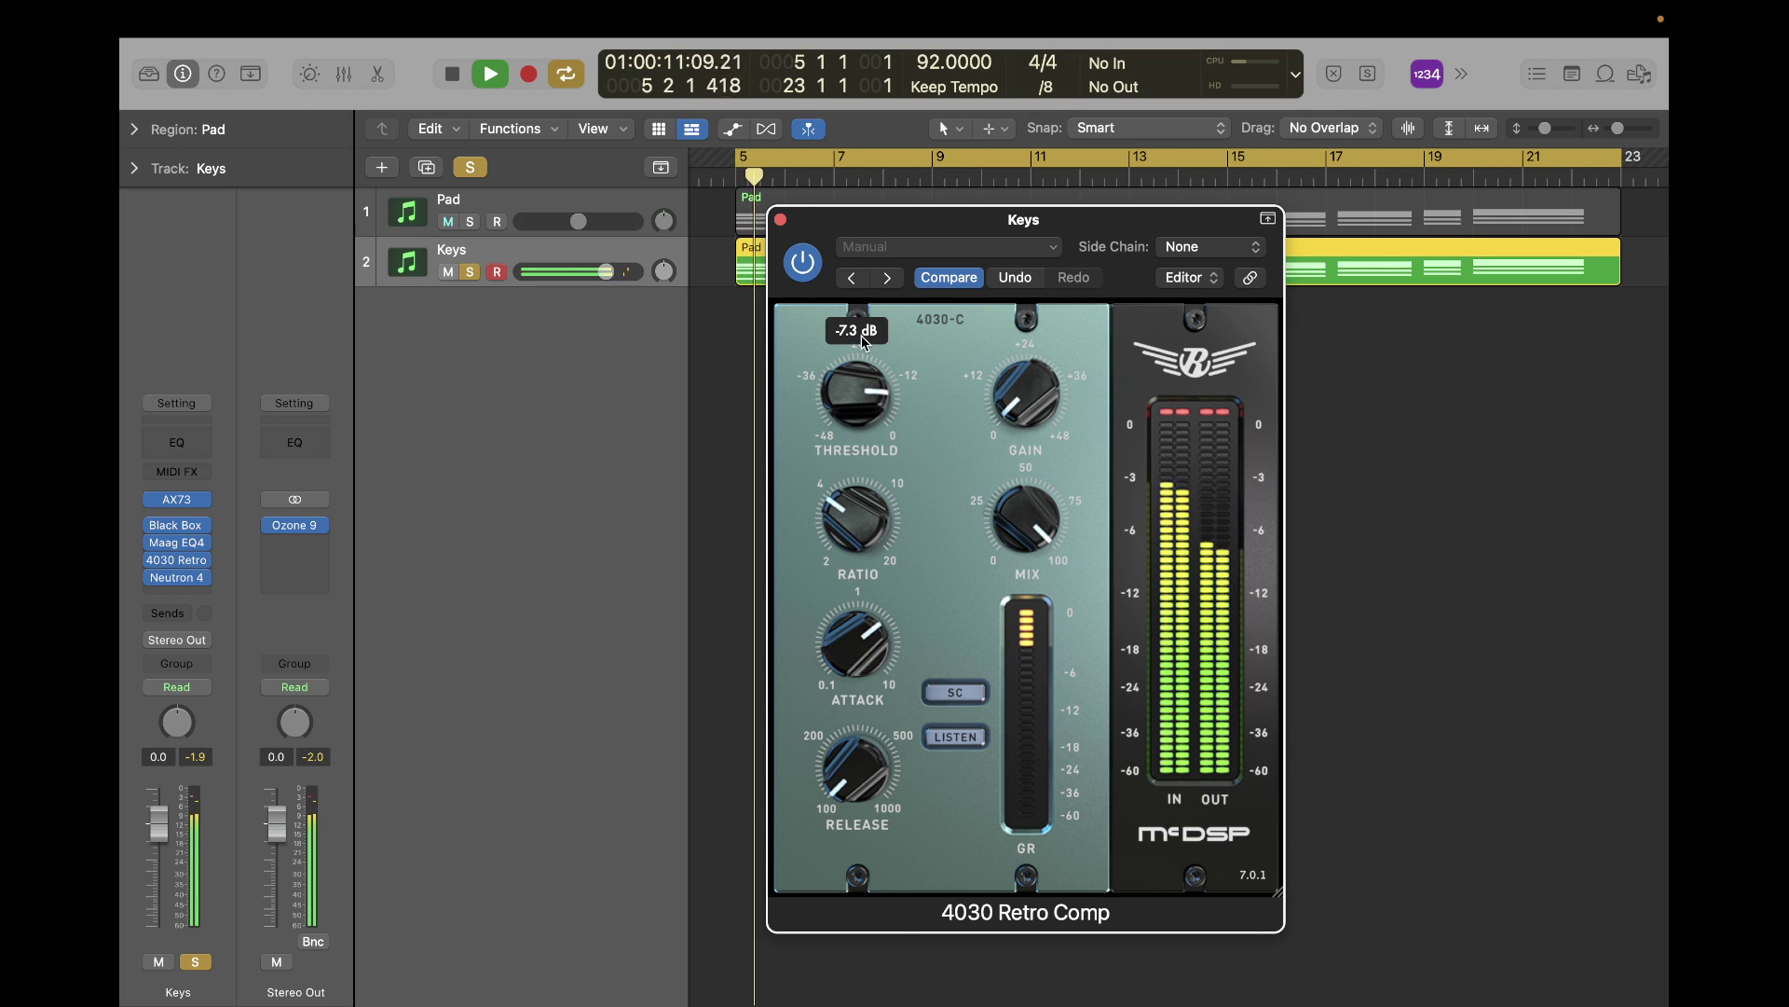
key("space")
key("space")
key("space")
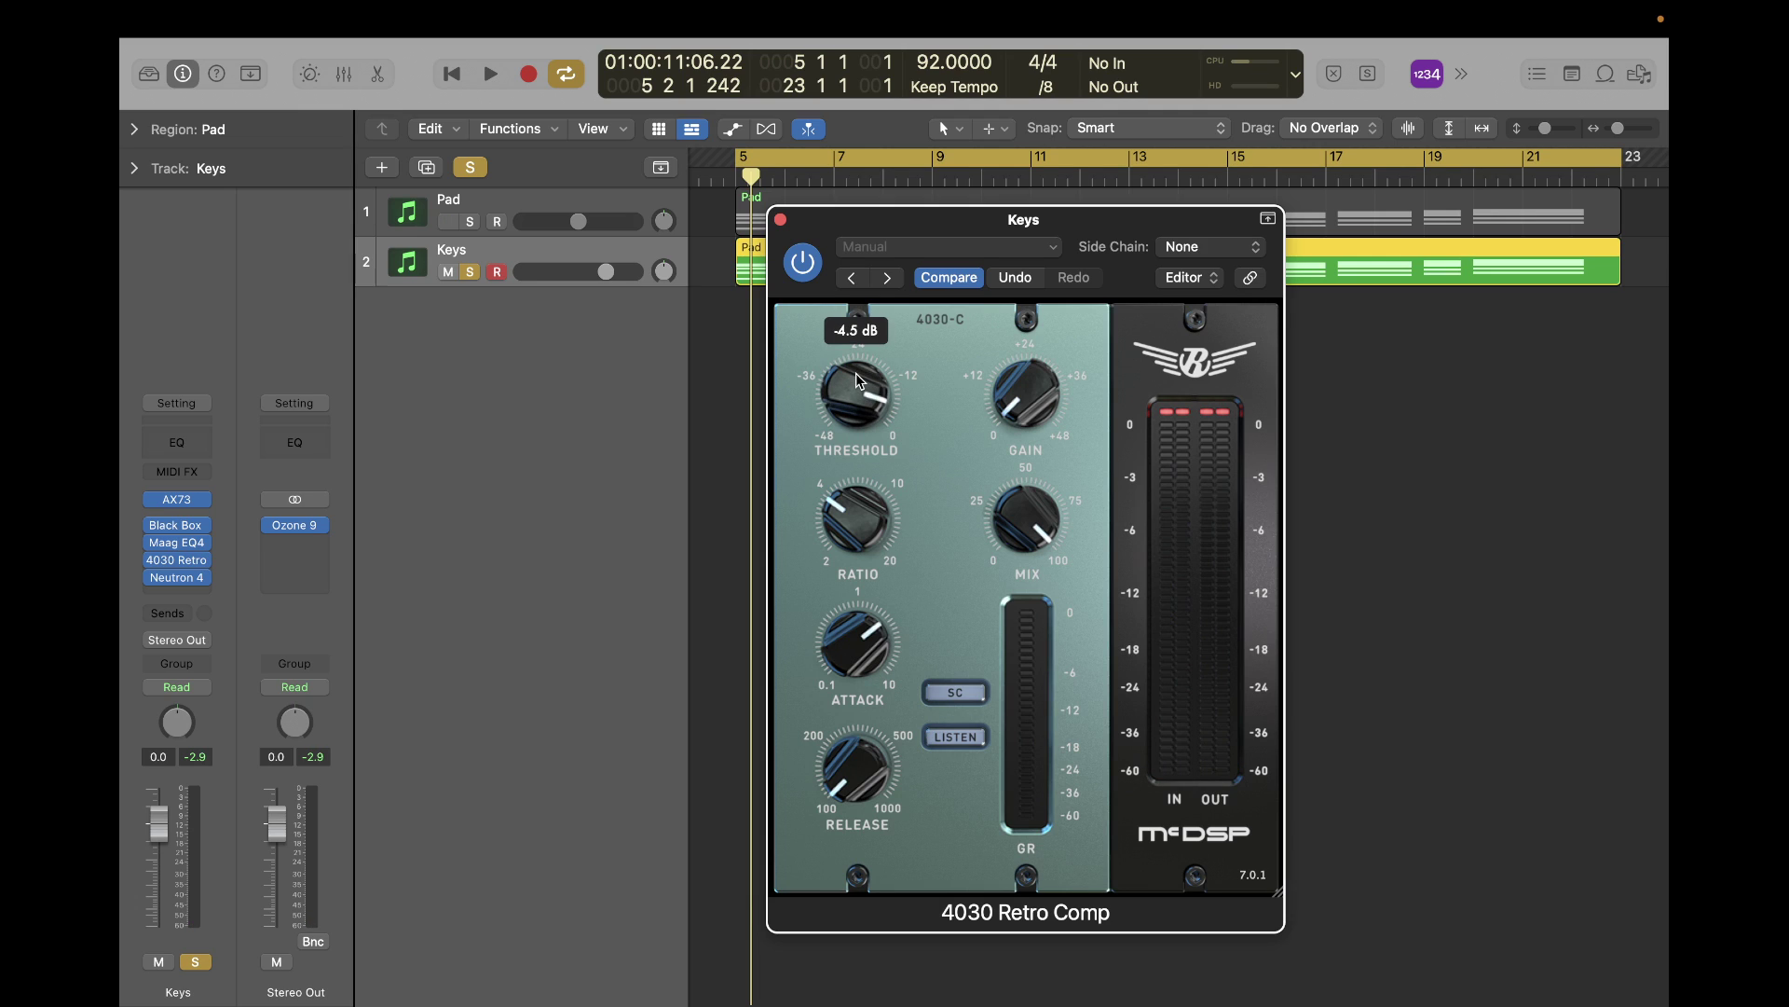
Settle the compressor threshold at about -8.4 dB, comparing it with -7.7 dB on the Keys opening, and close the 4030 Retro Comp.
scroll(859, 380, "up", 1)
key("space")
key("space")
left_click_drag(859, 378, 859, 399)
key("space")
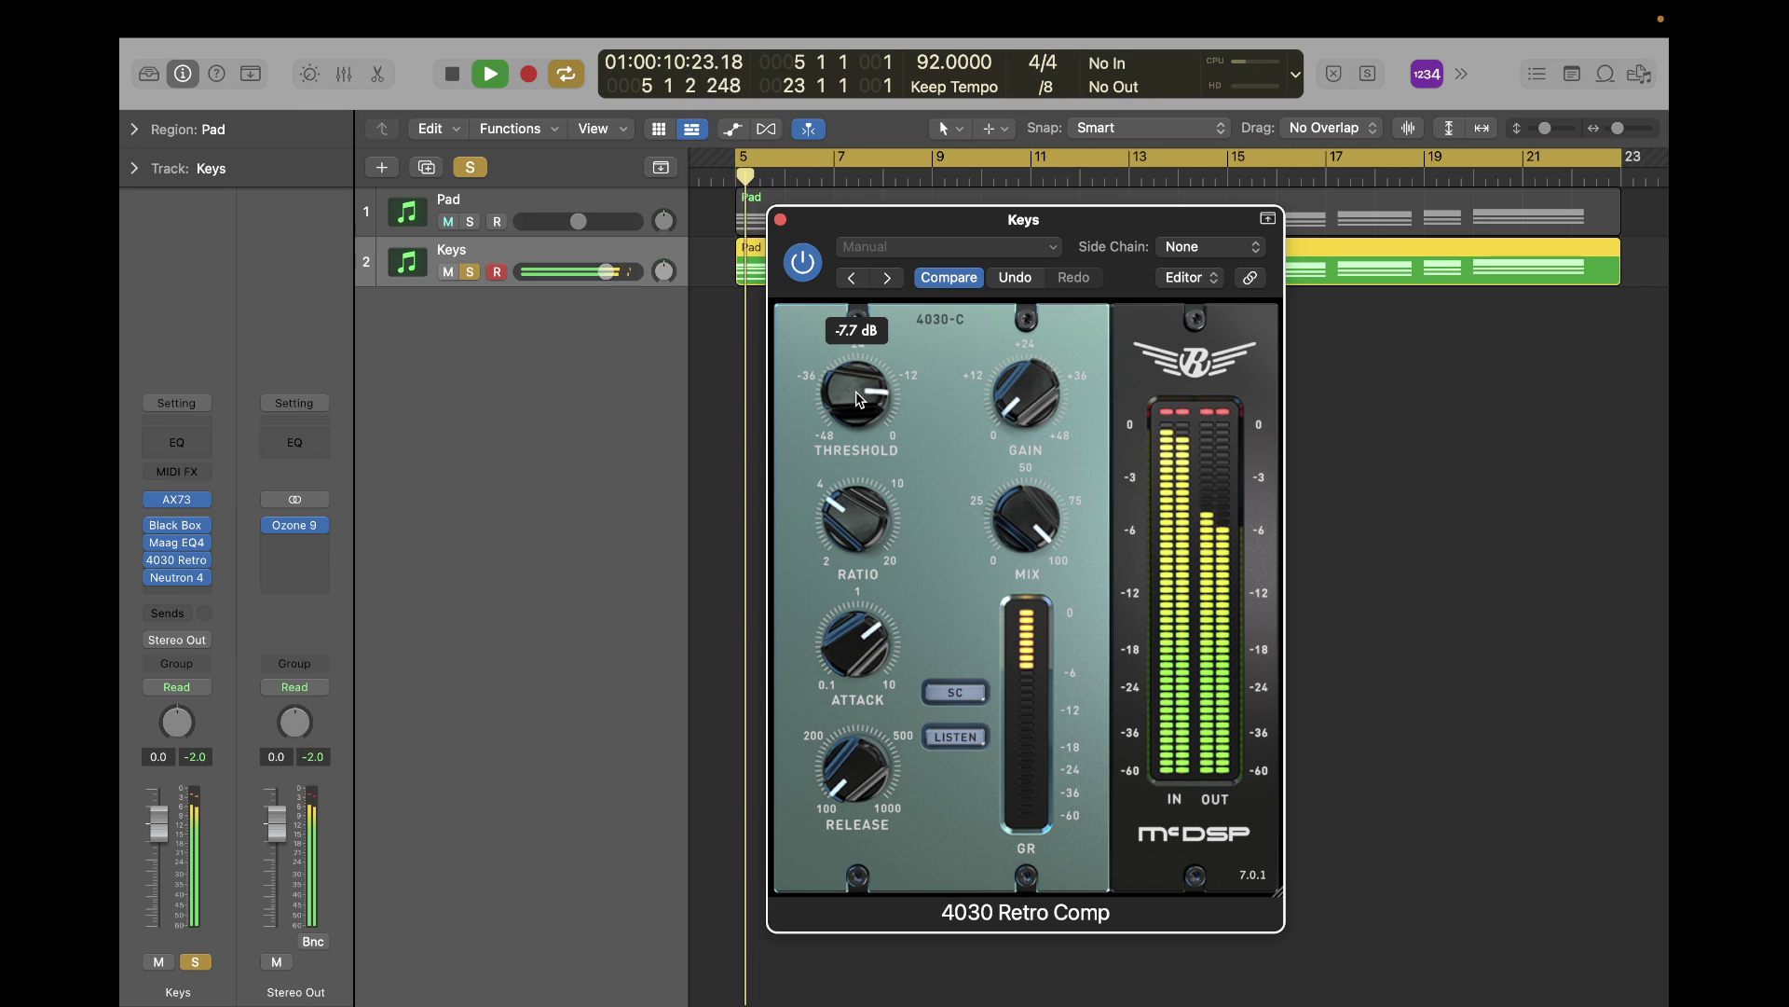
key("space")
scroll(859, 398, "down", 1)
key("space")
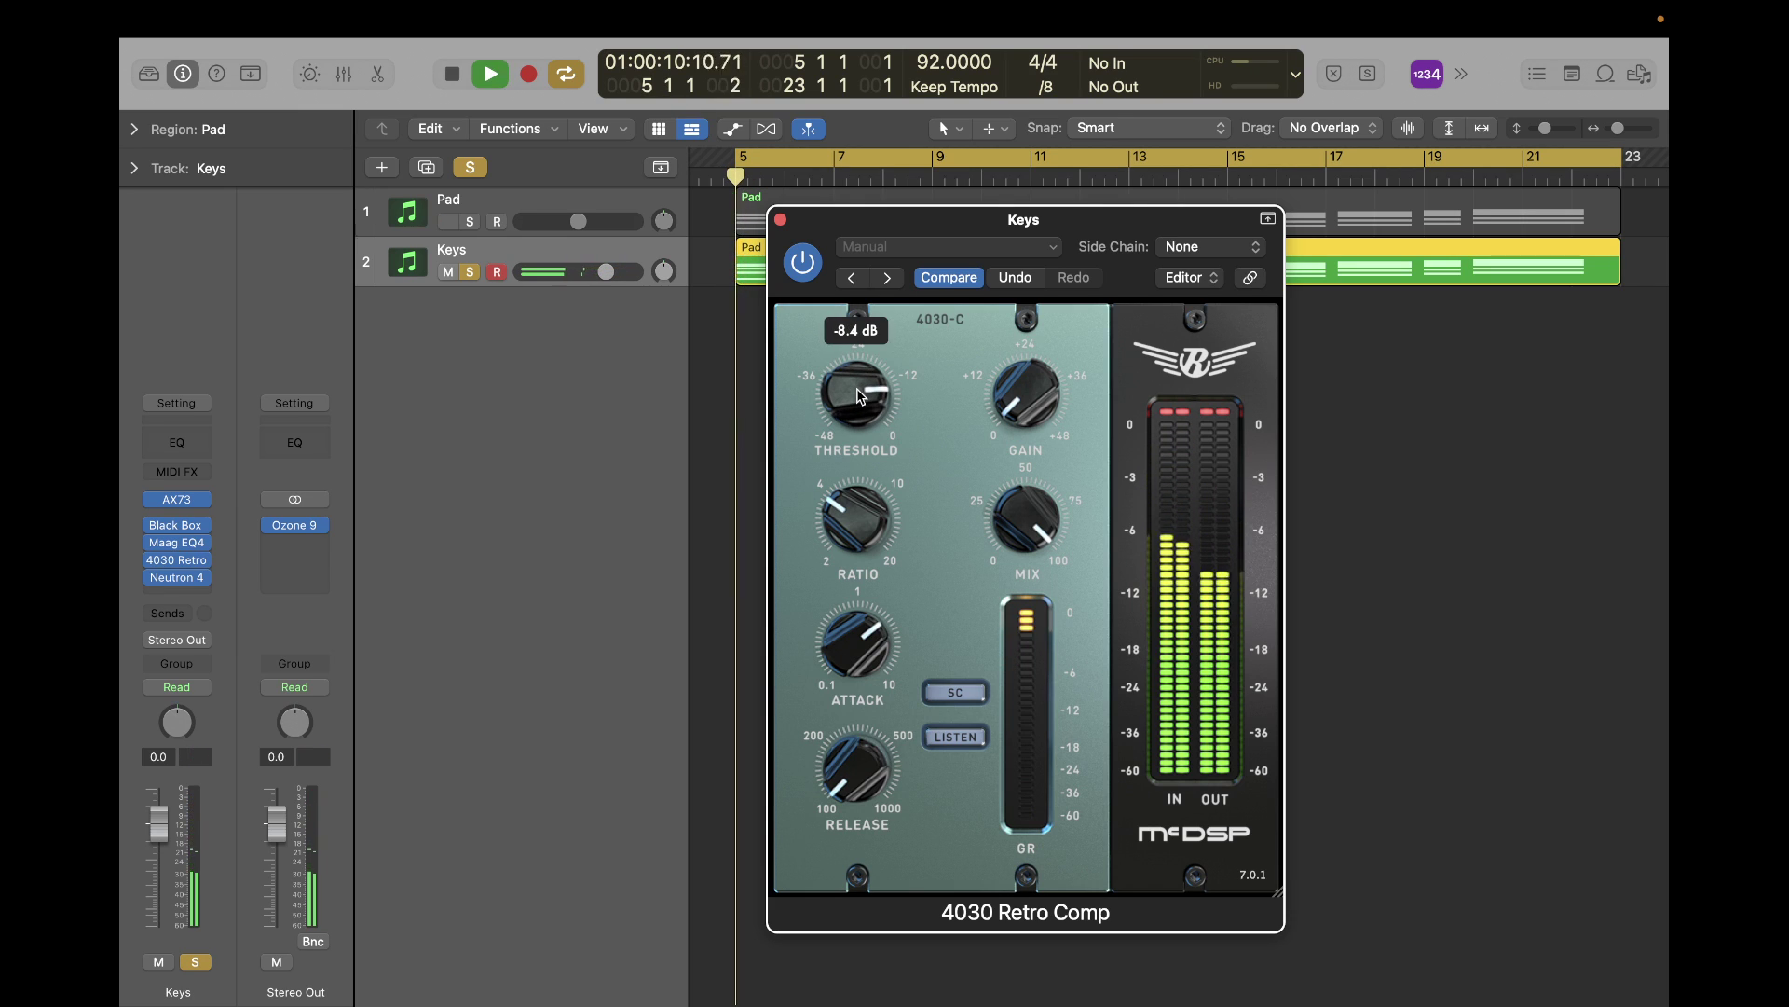
key("space")
key("space")
key("space")
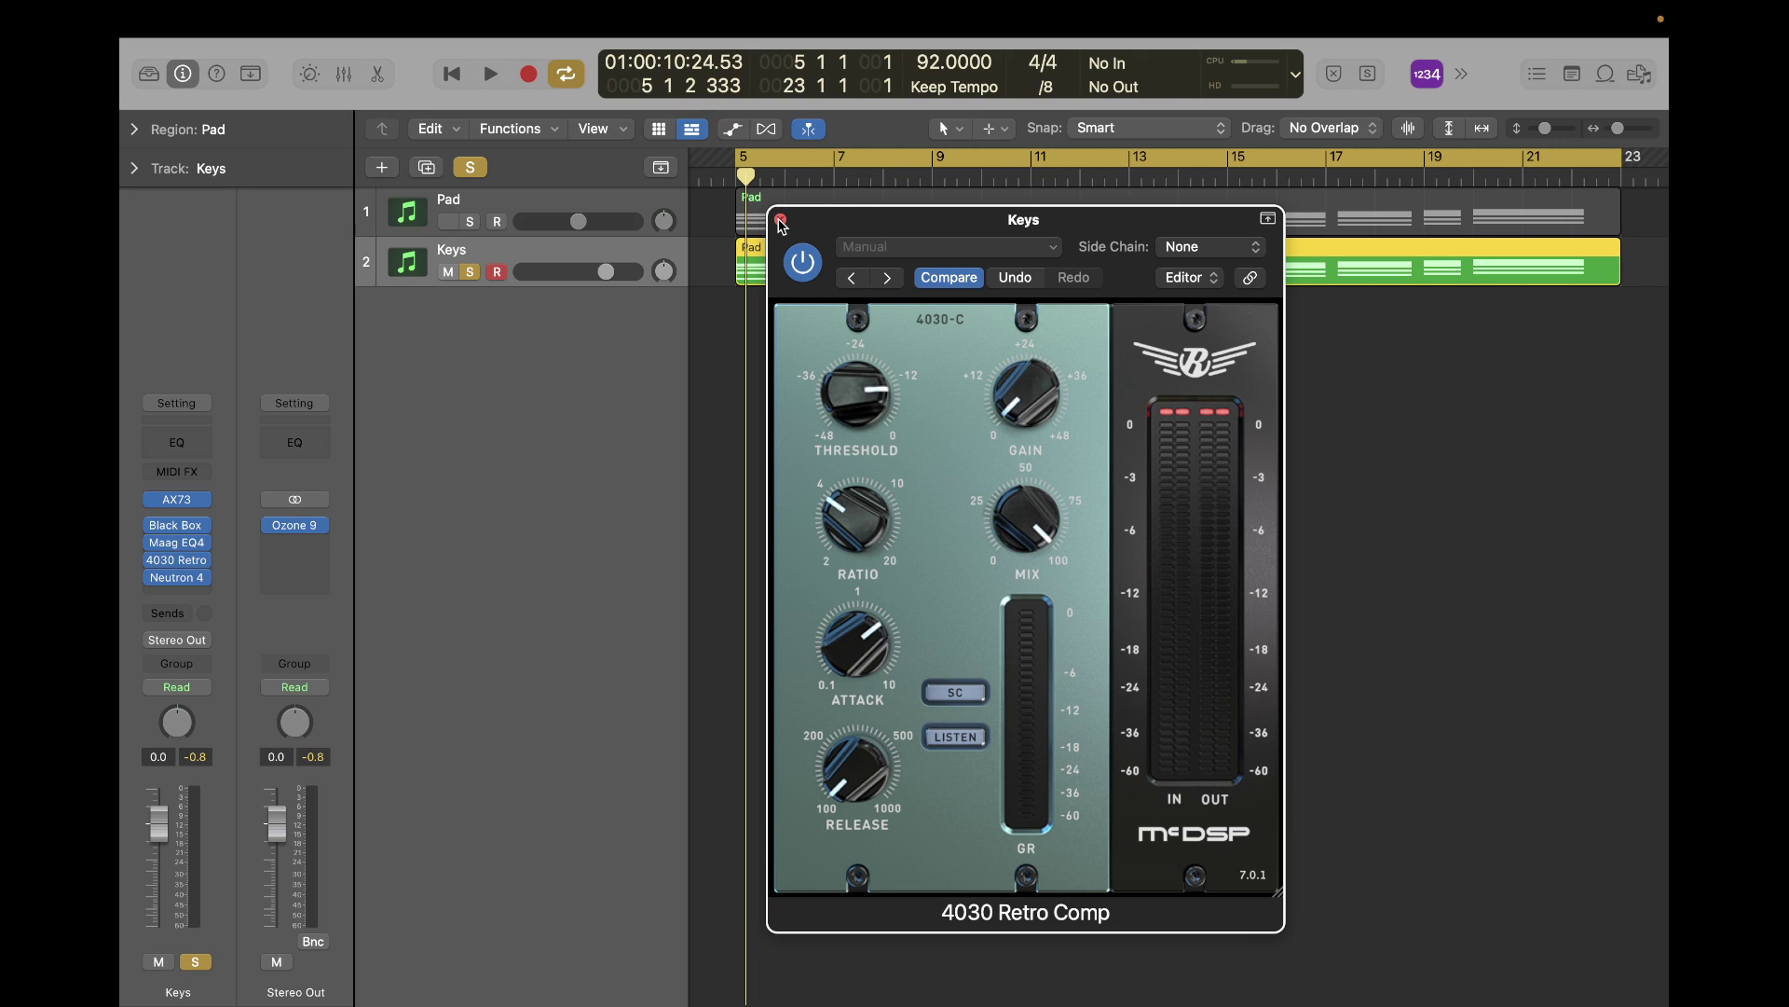
key("super+w")
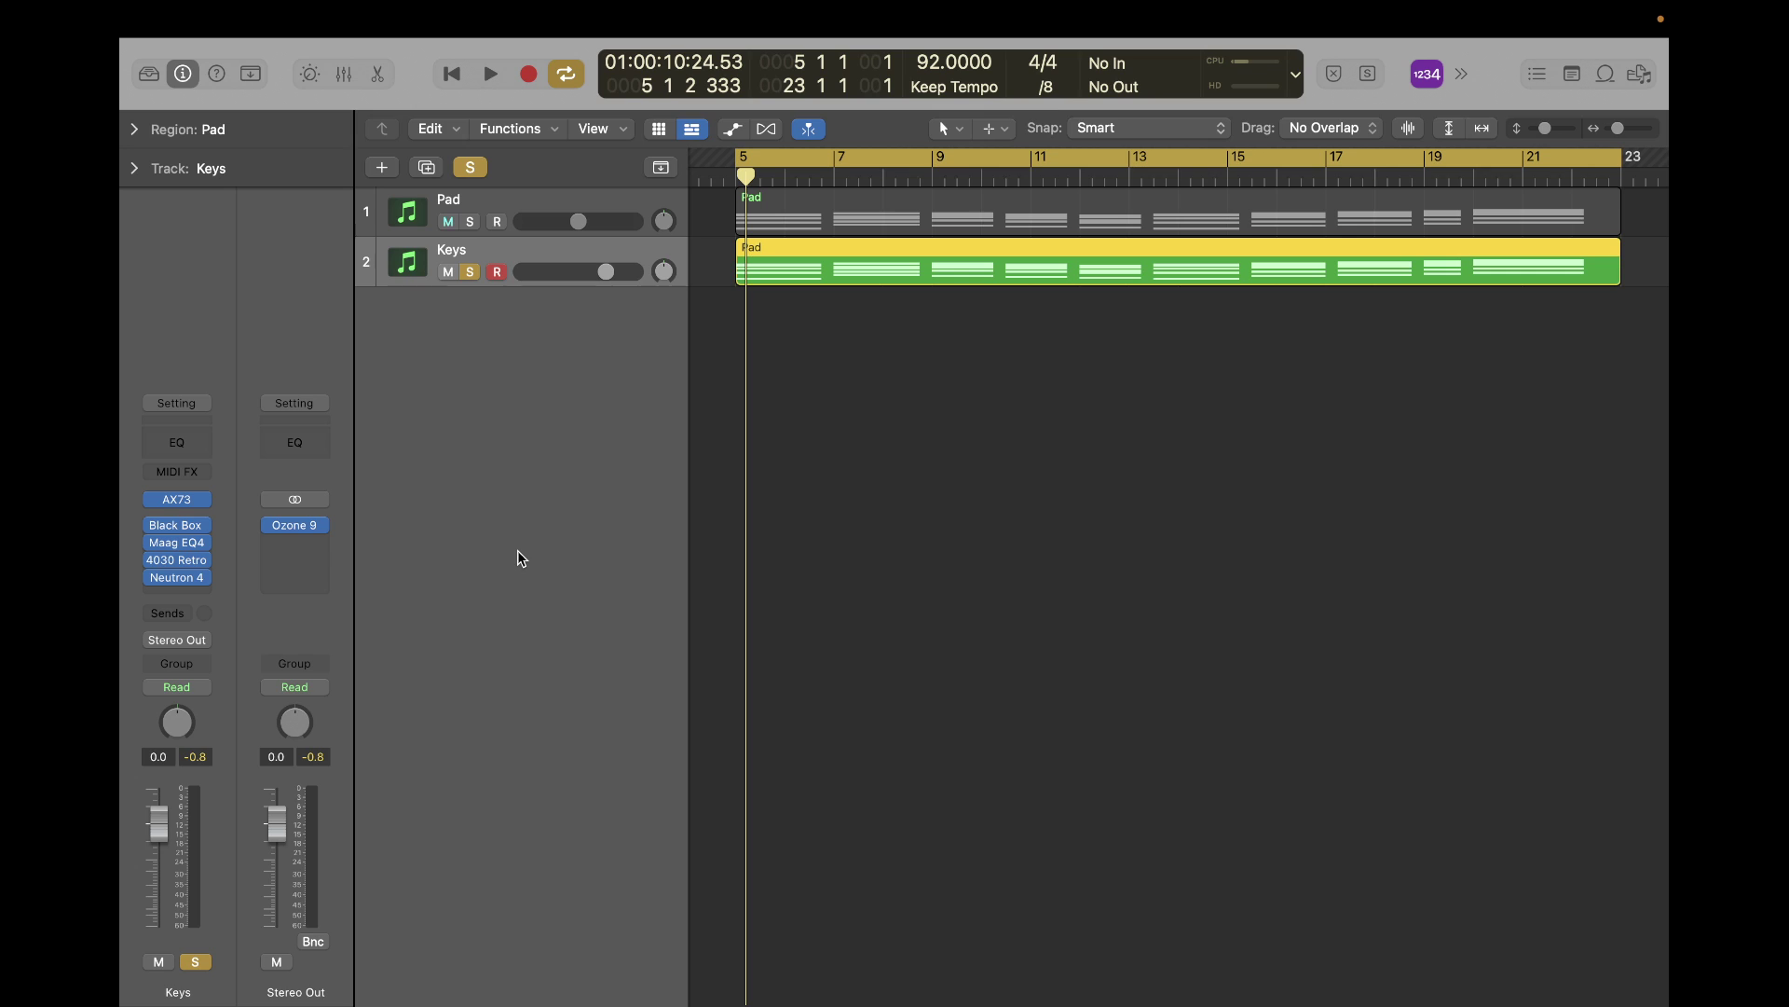
Insert the BABY Audio Comeback Kid delay between the 4030 Retro compressor and Neutron 4 on the Keys track and reposition its window.
mouse_move(204, 576)
left_click(177, 573)
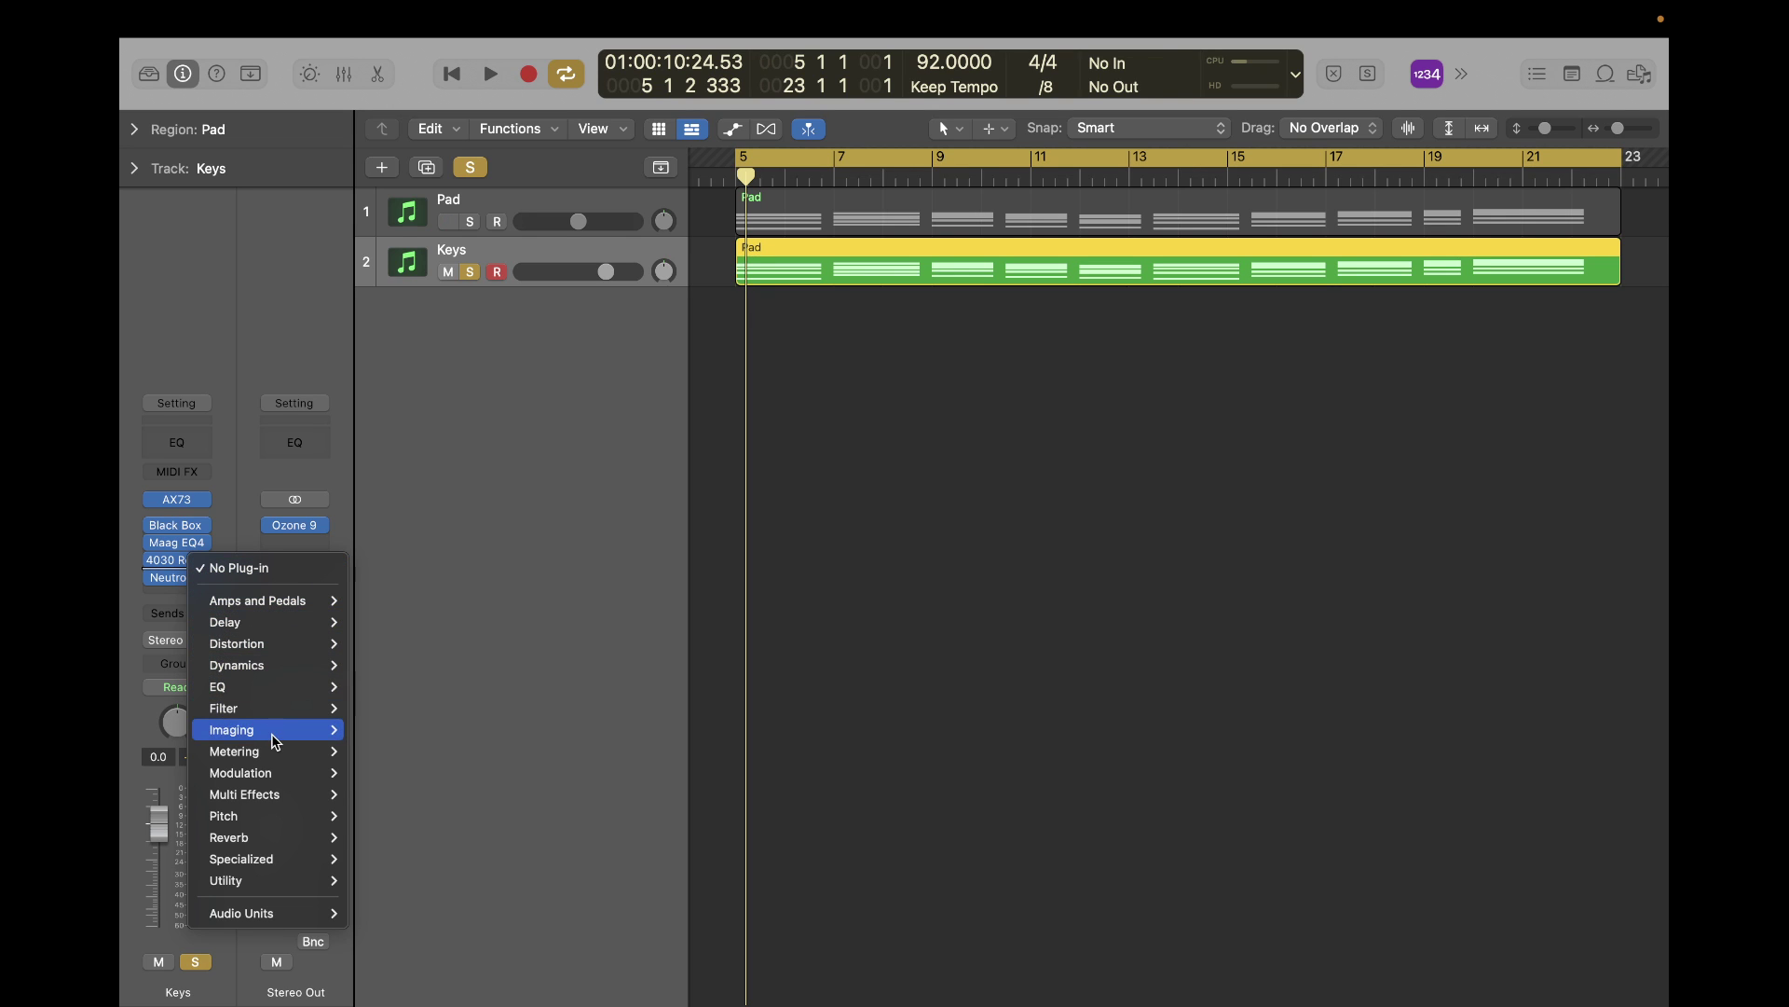
mouse_move(283, 918)
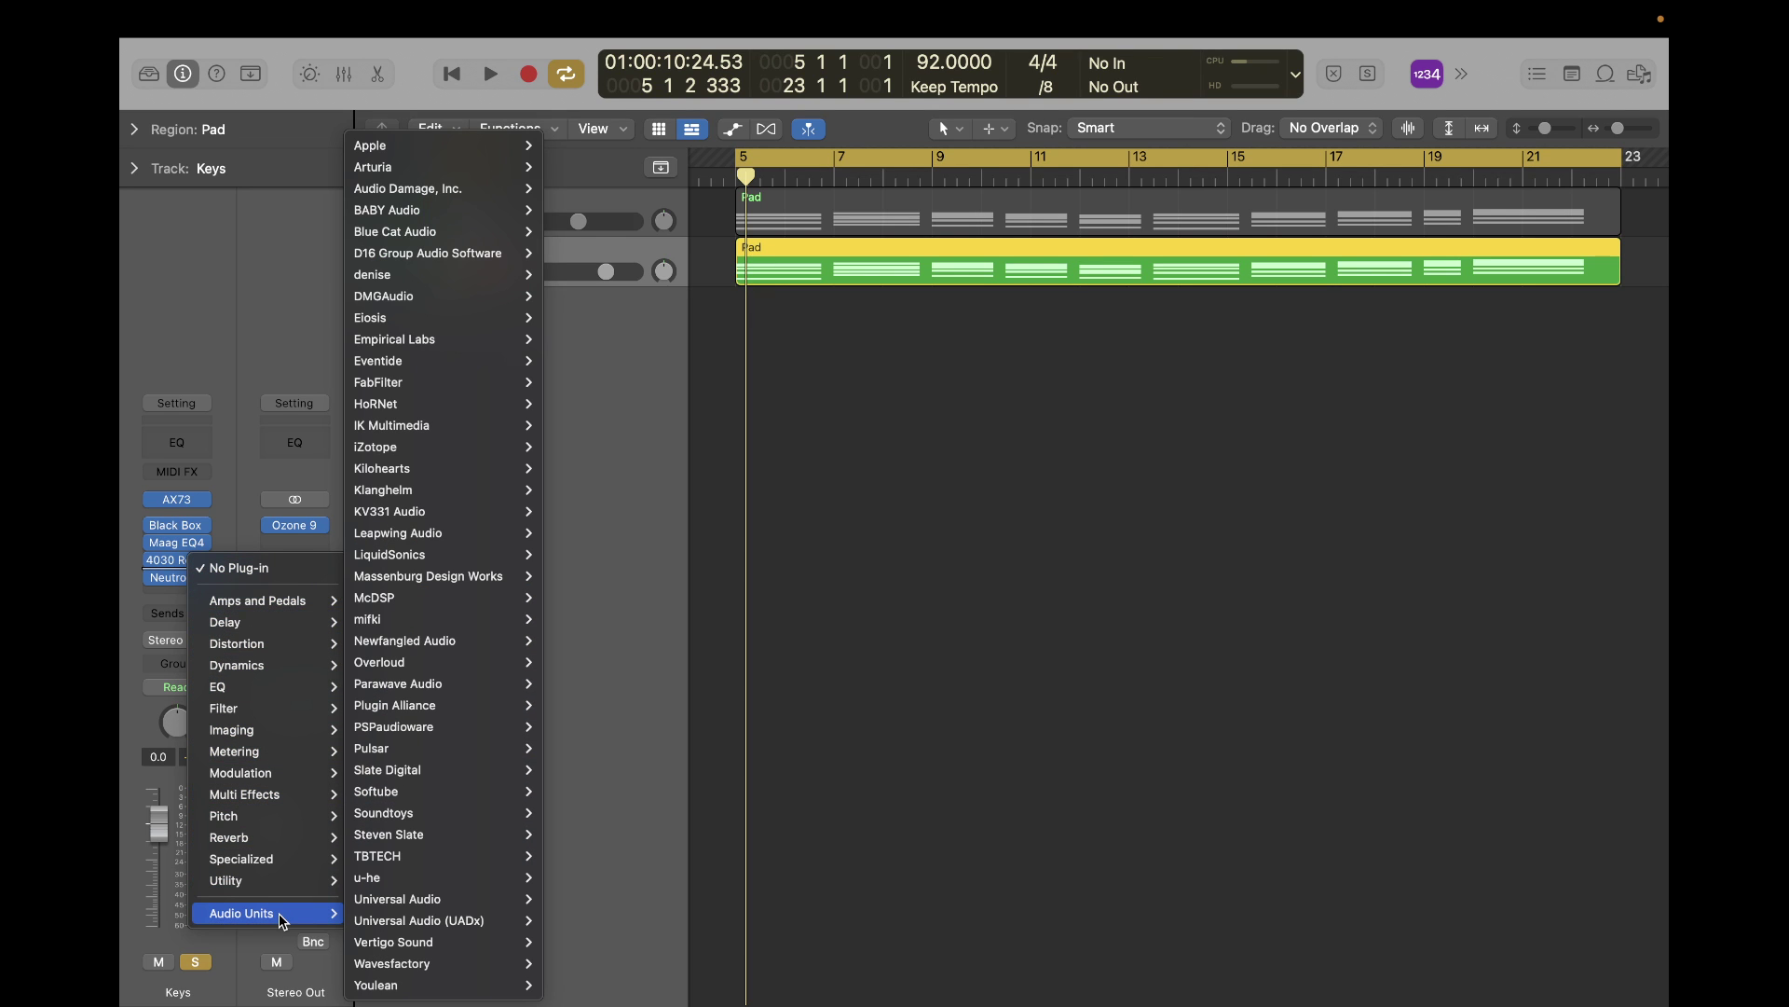
mouse_move(440, 214)
mouse_move(606, 217)
left_click(717, 213)
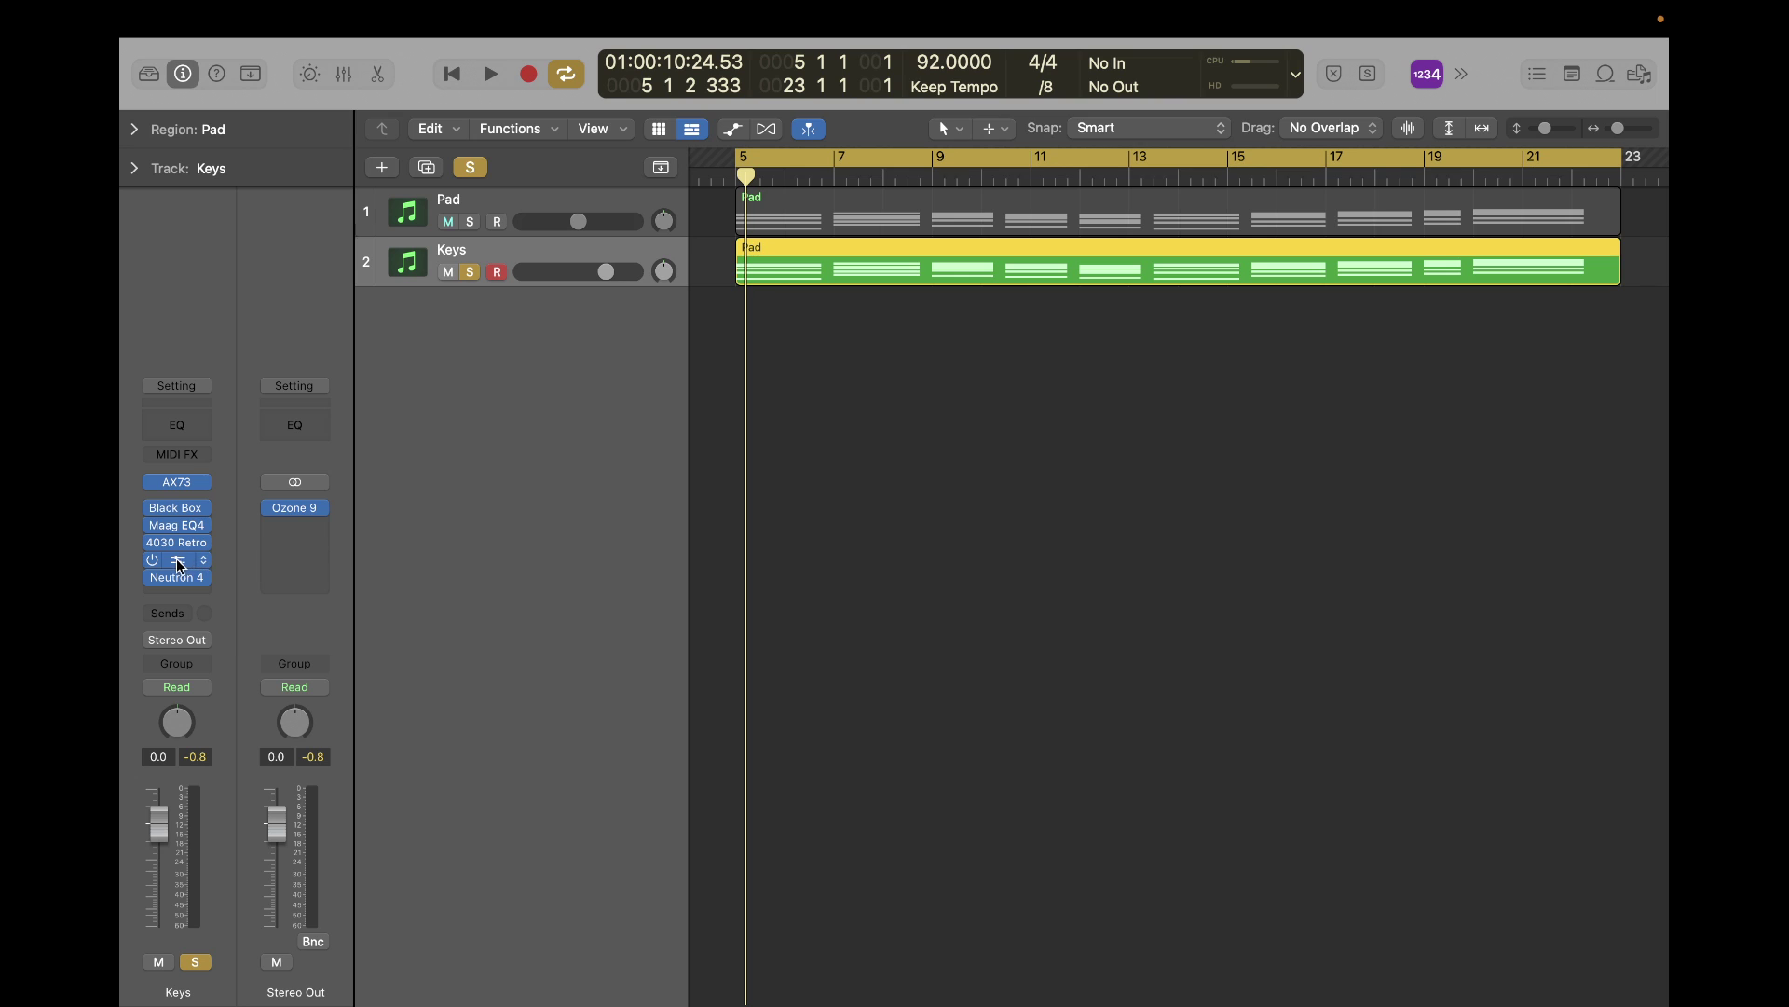
left_click(178, 562)
left_click_drag(1200, 290, 990, 321)
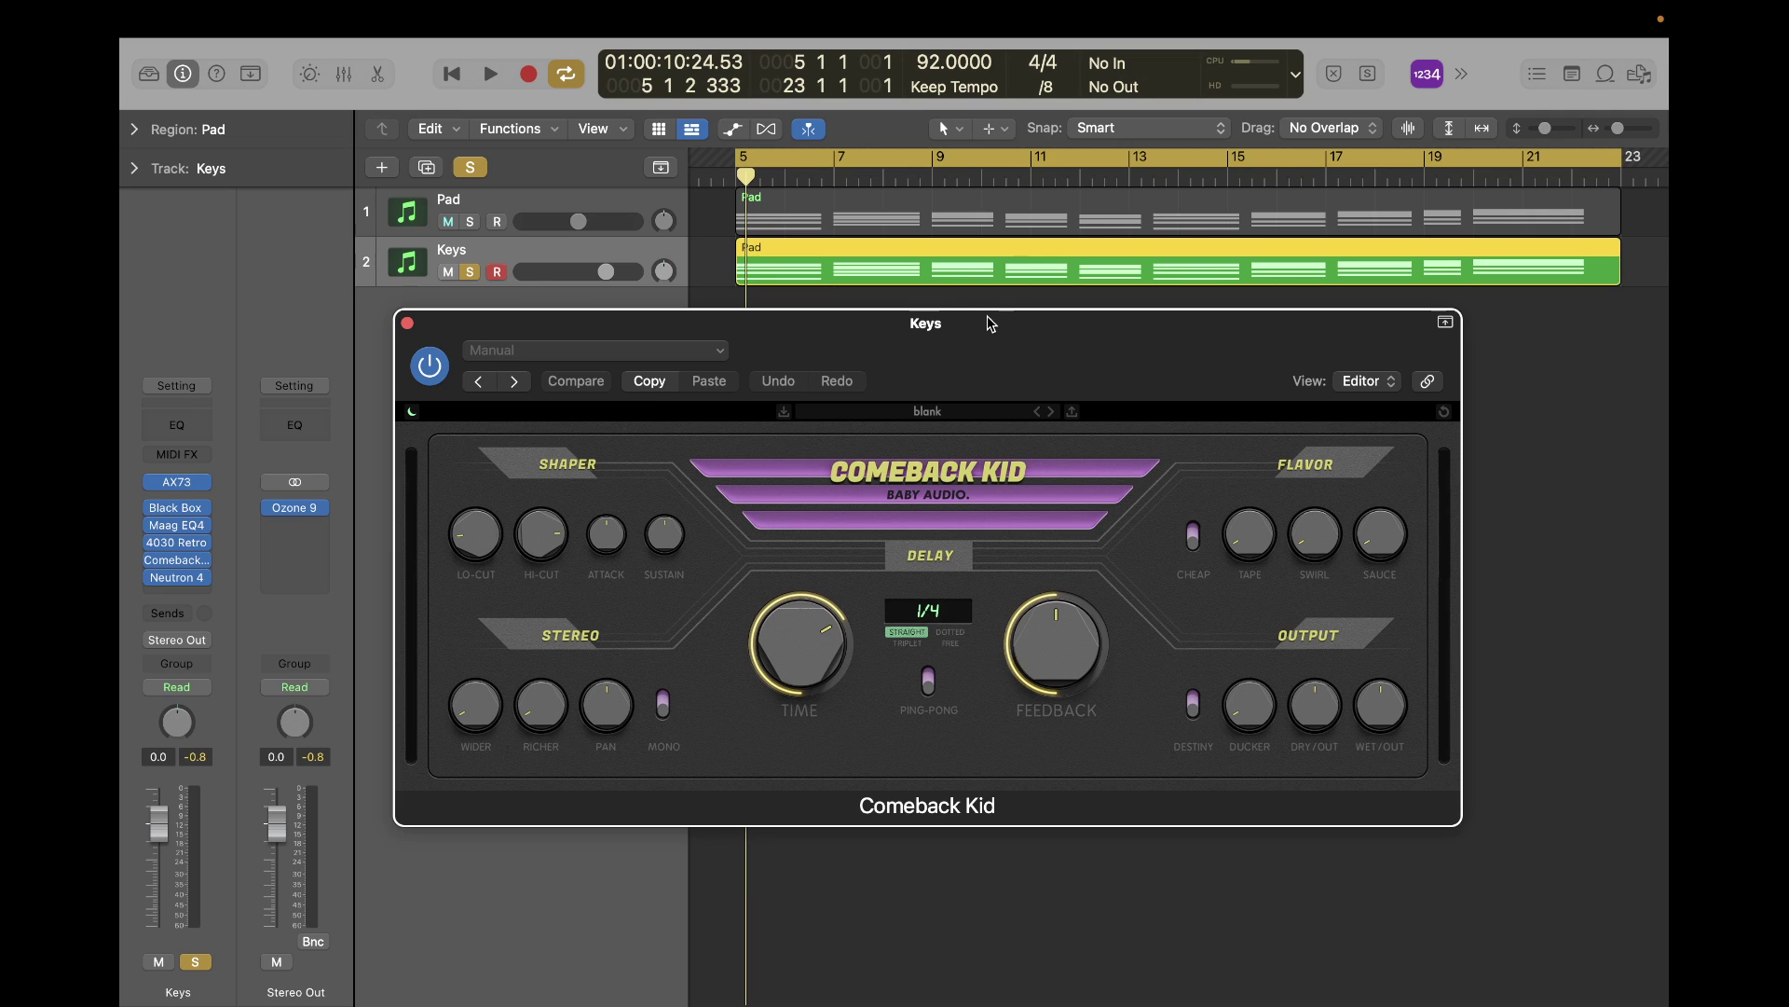
Set the Comeback Kid delay time to a dotted 1/8 note while auditioning the Keys part.
key("space")
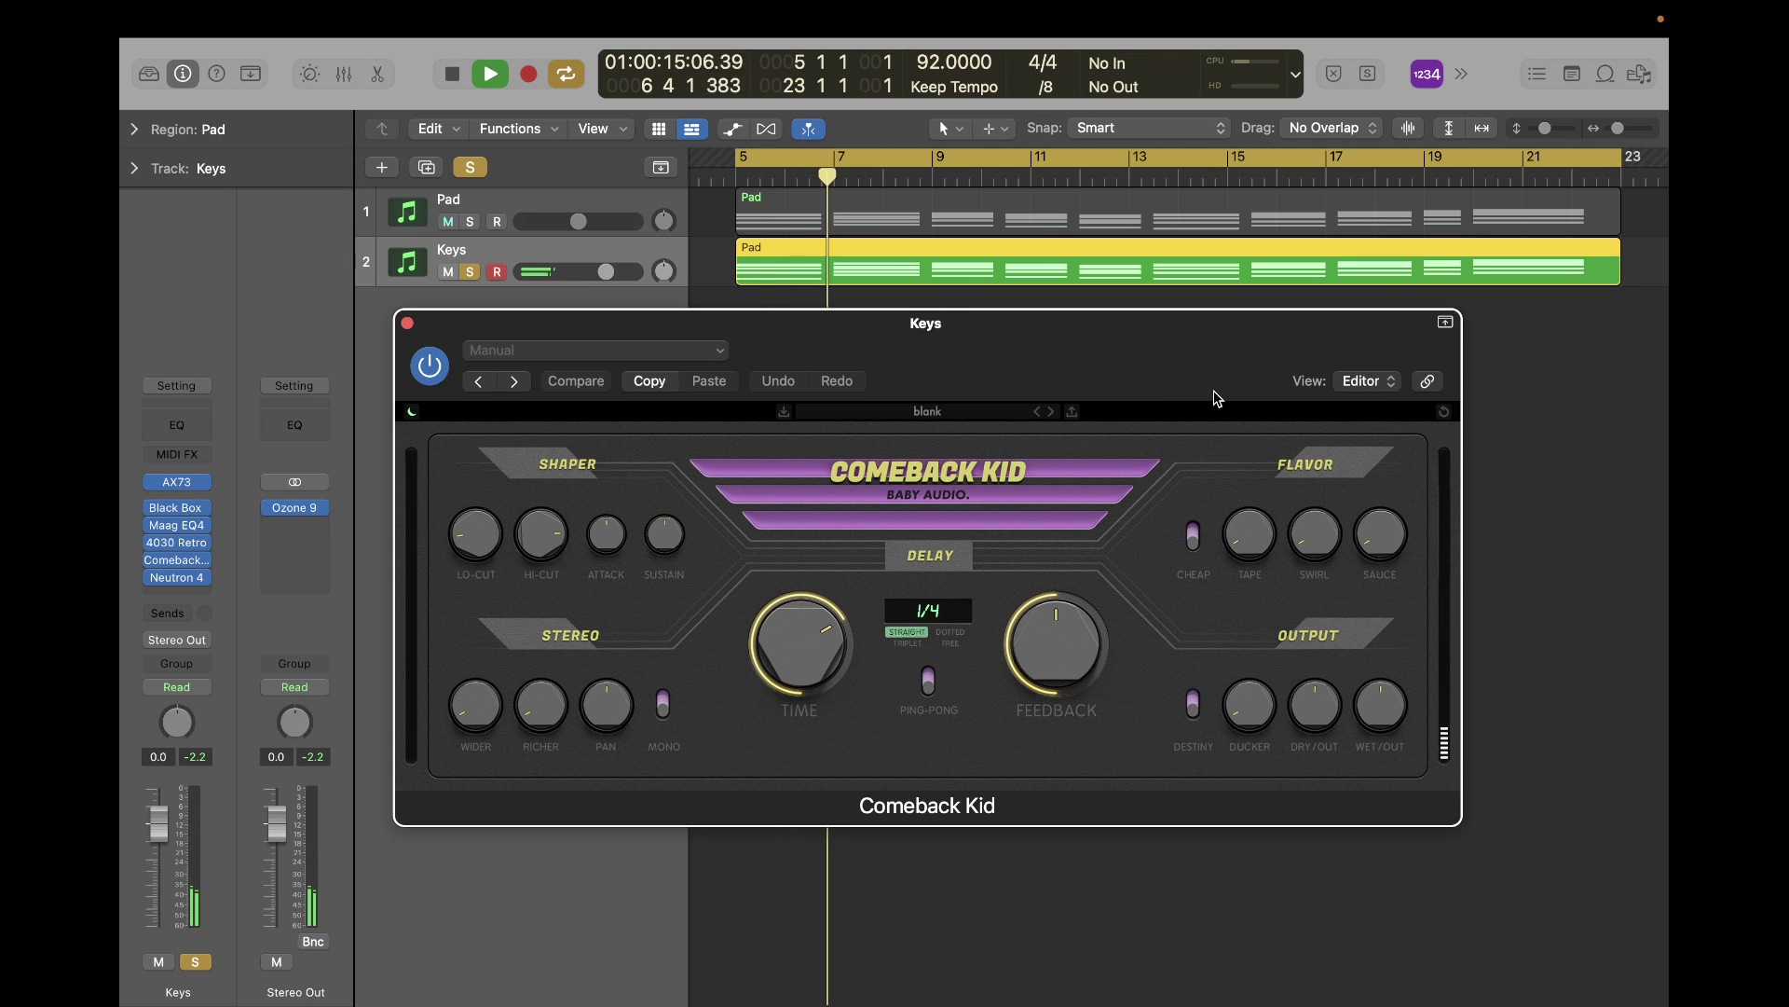
key("space")
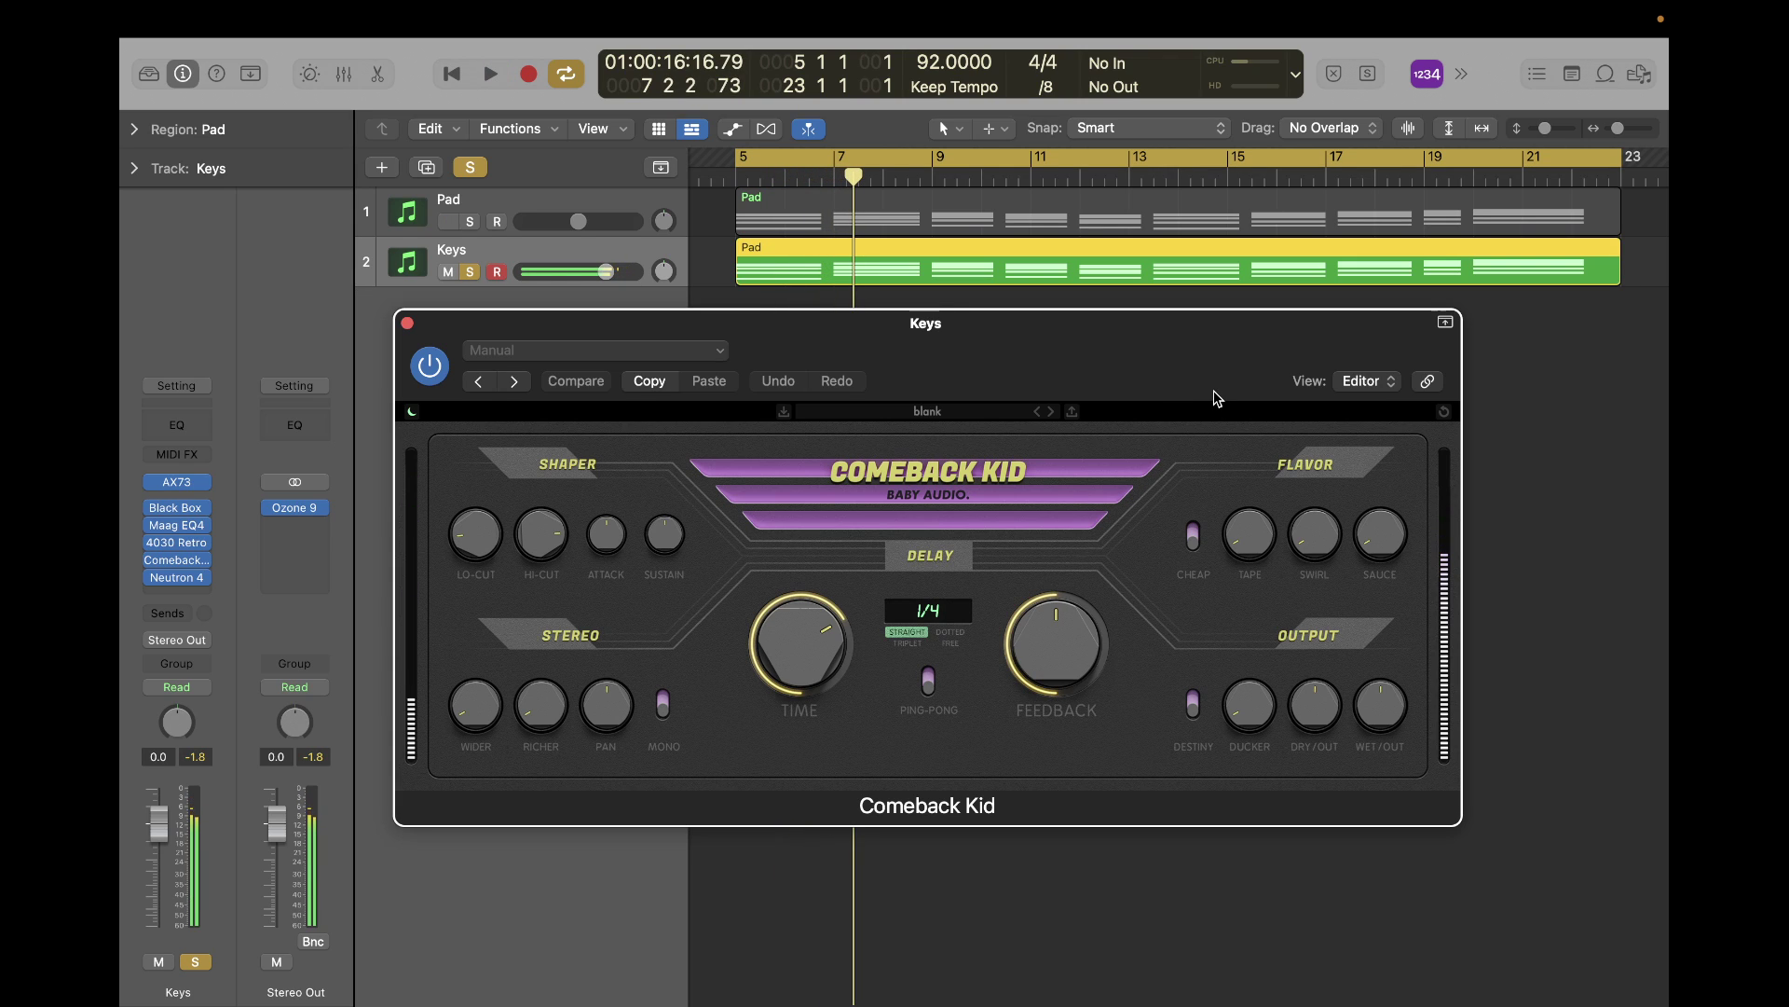
left_click(943, 633)
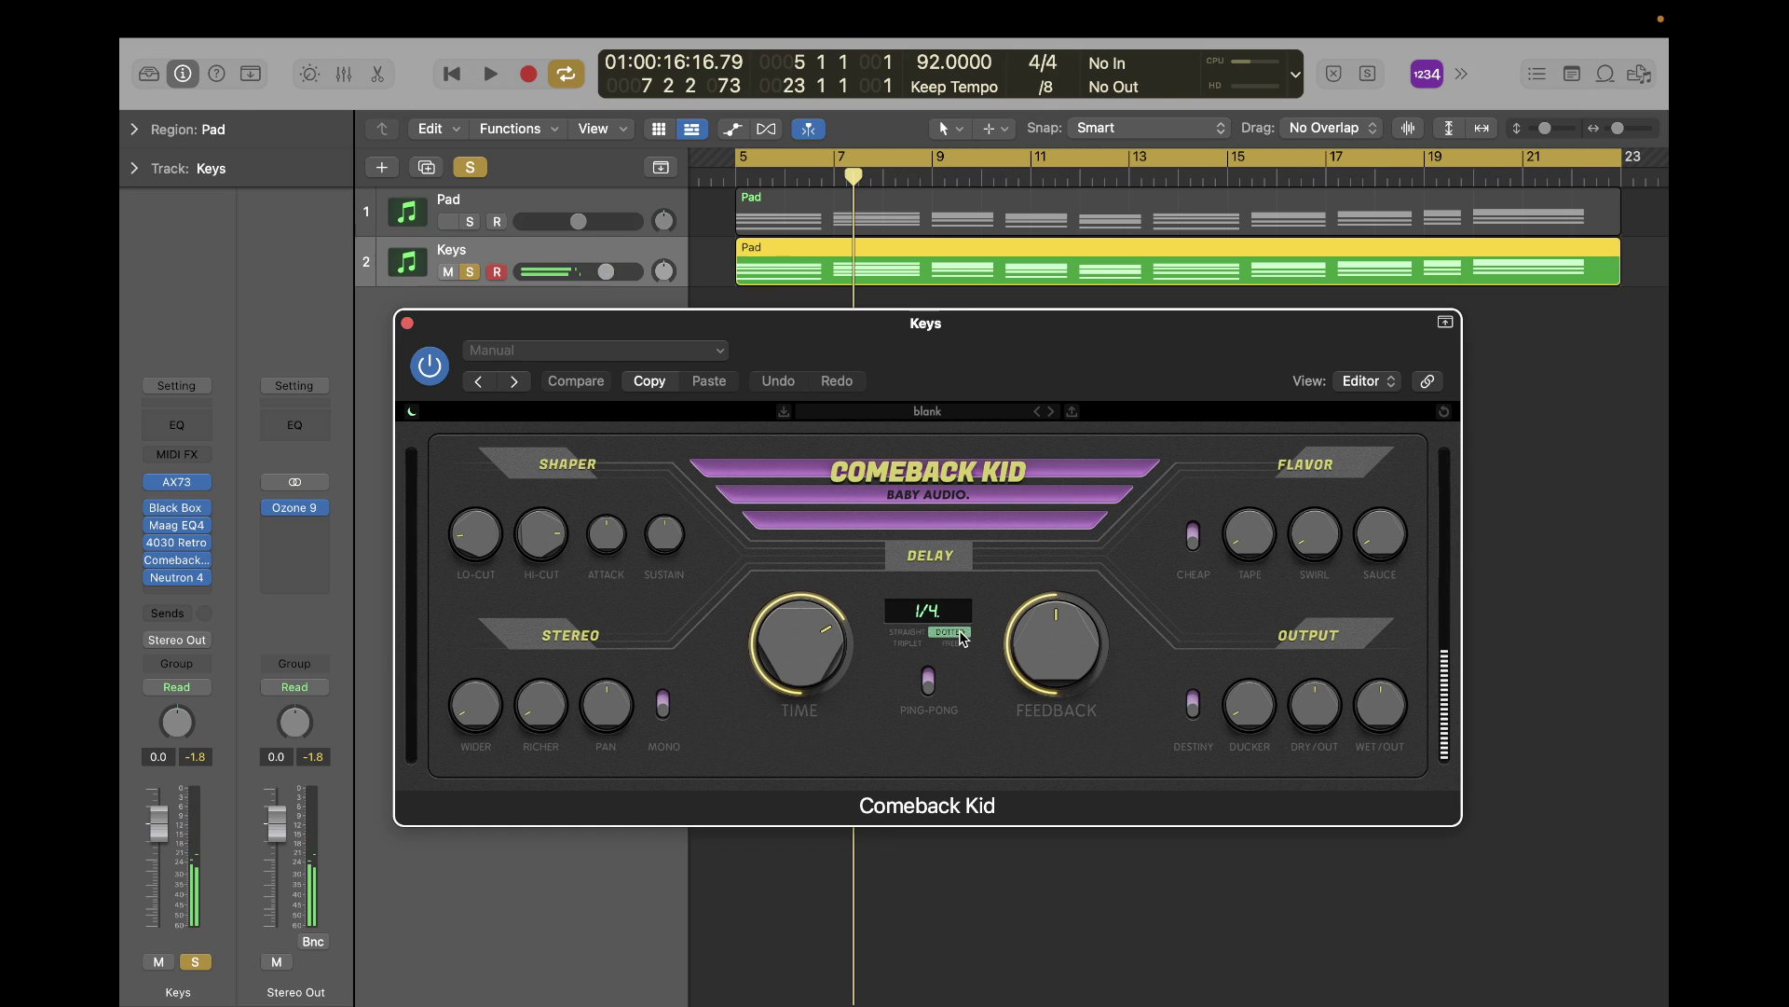
key("space")
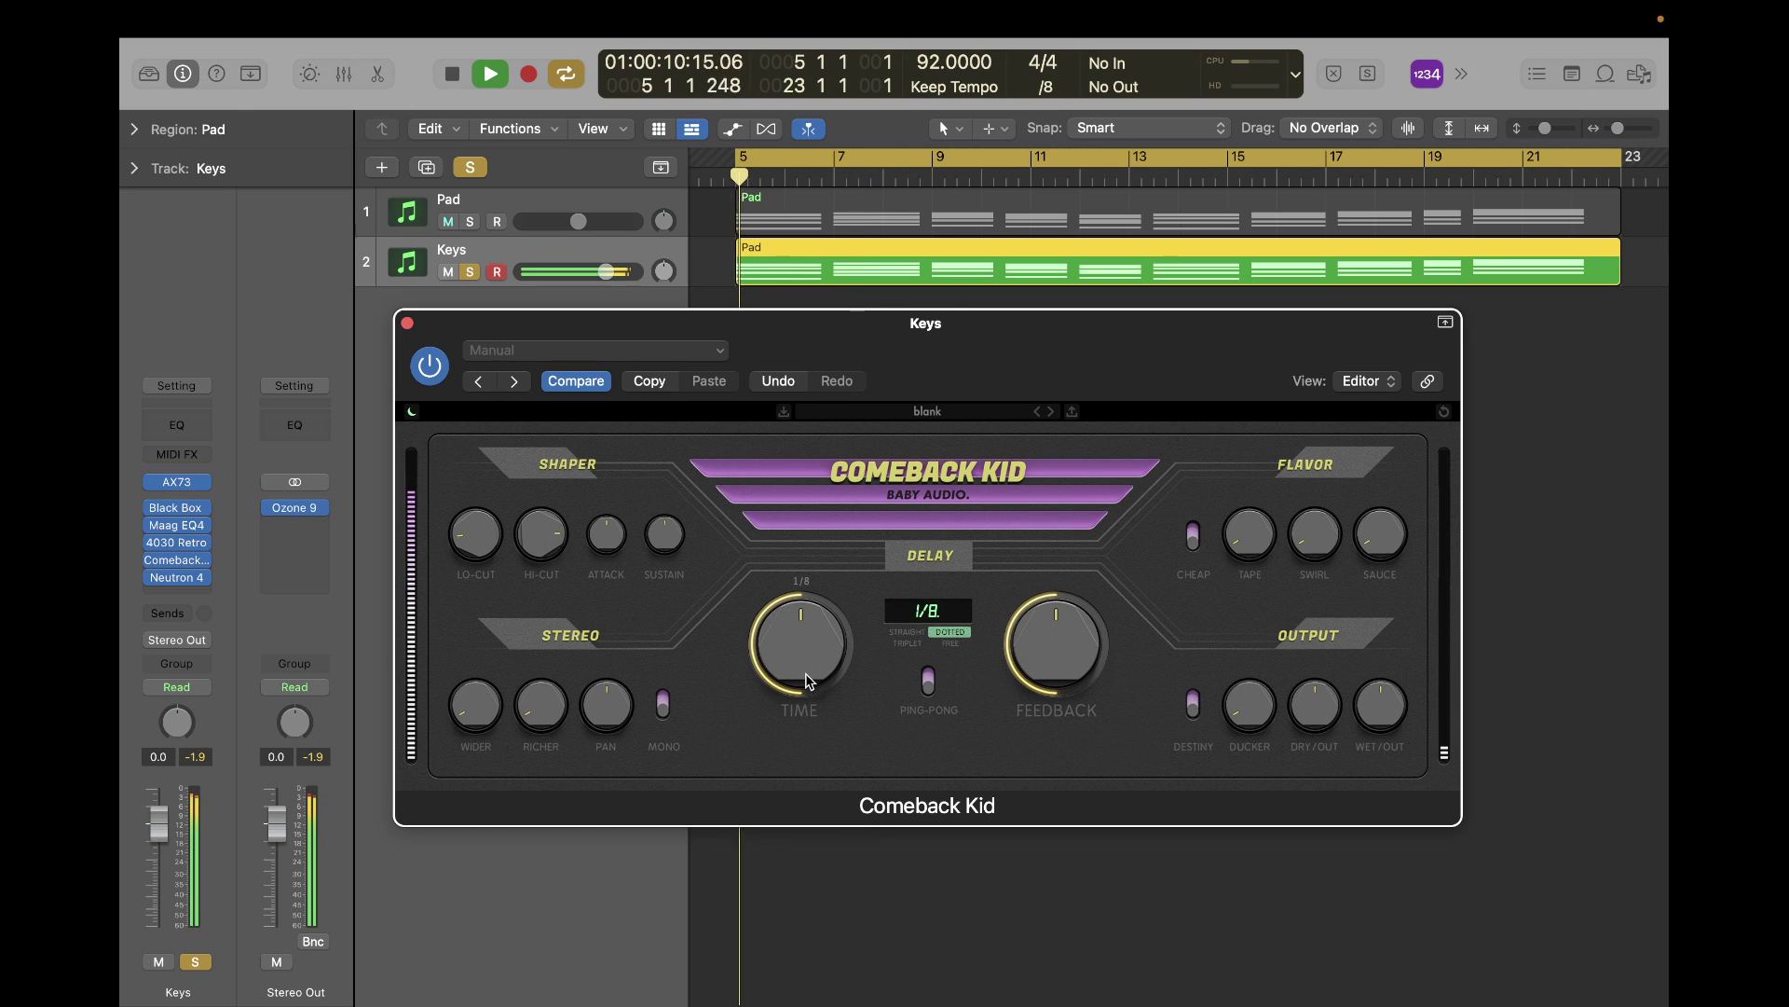
Lower the delay feedback to 30 while replaying the opening of the Keys part.
left_click_drag(1067, 639, 1039, 746)
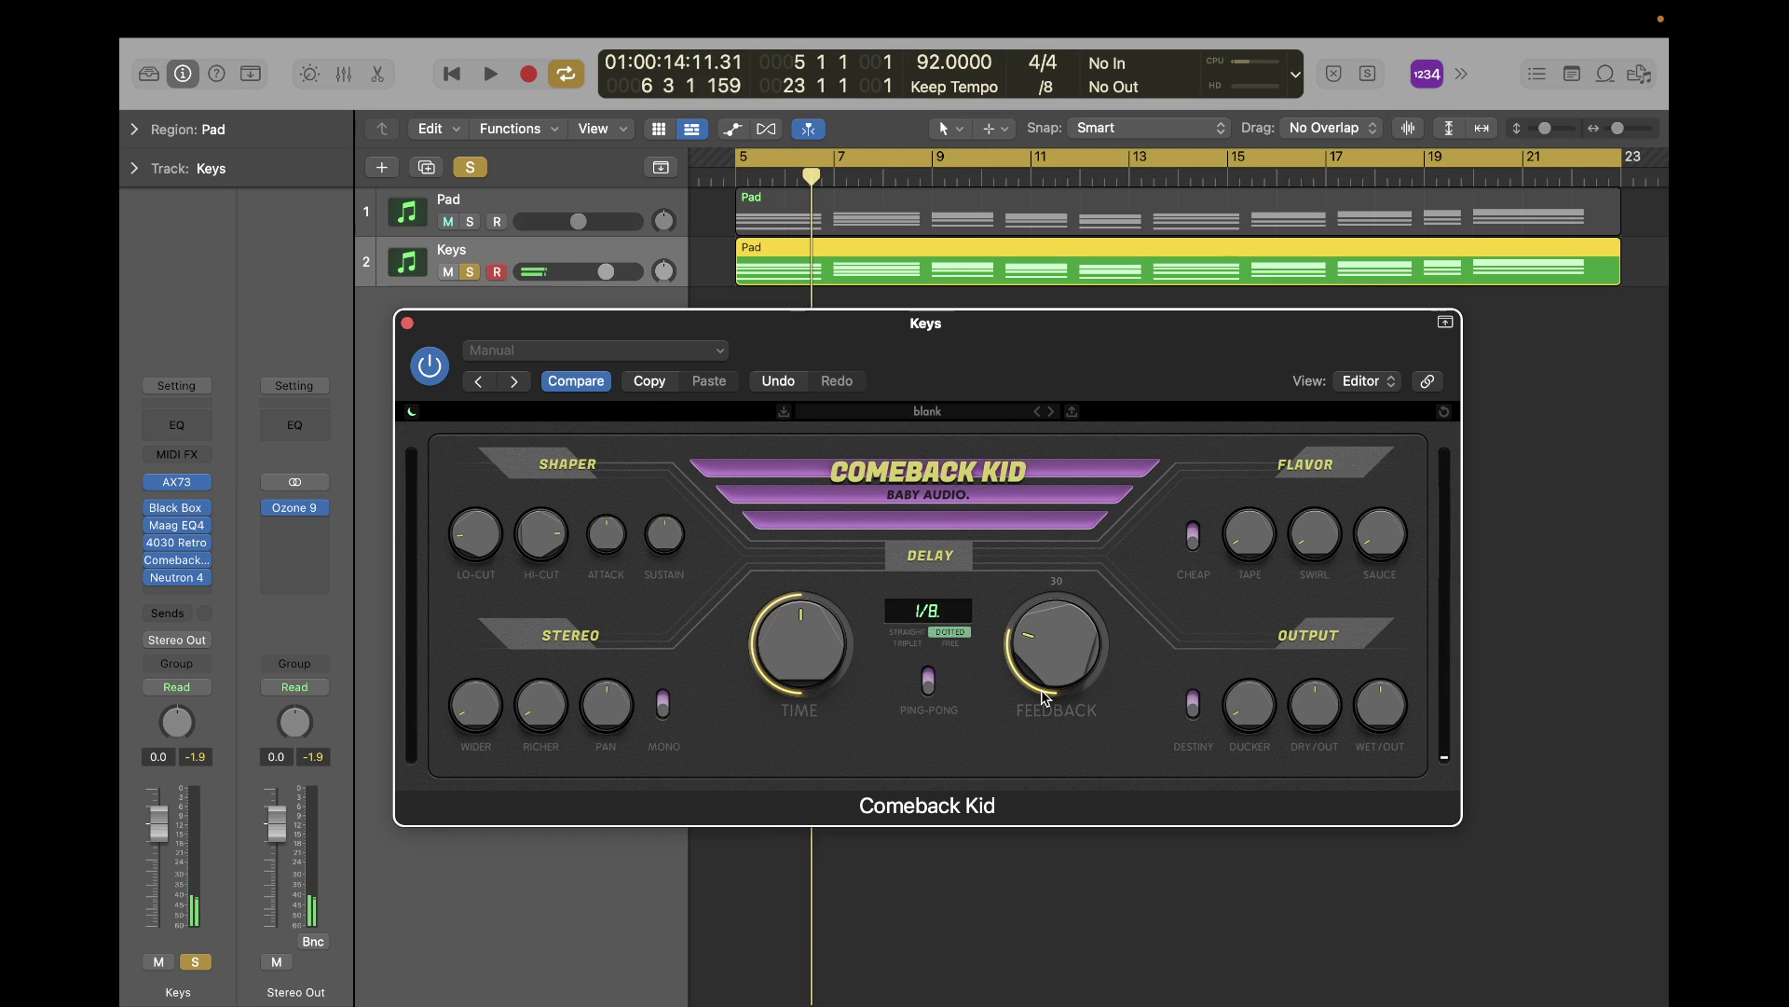
key("space")
key("space")
left_click_drag(1046, 704, 1095, 678)
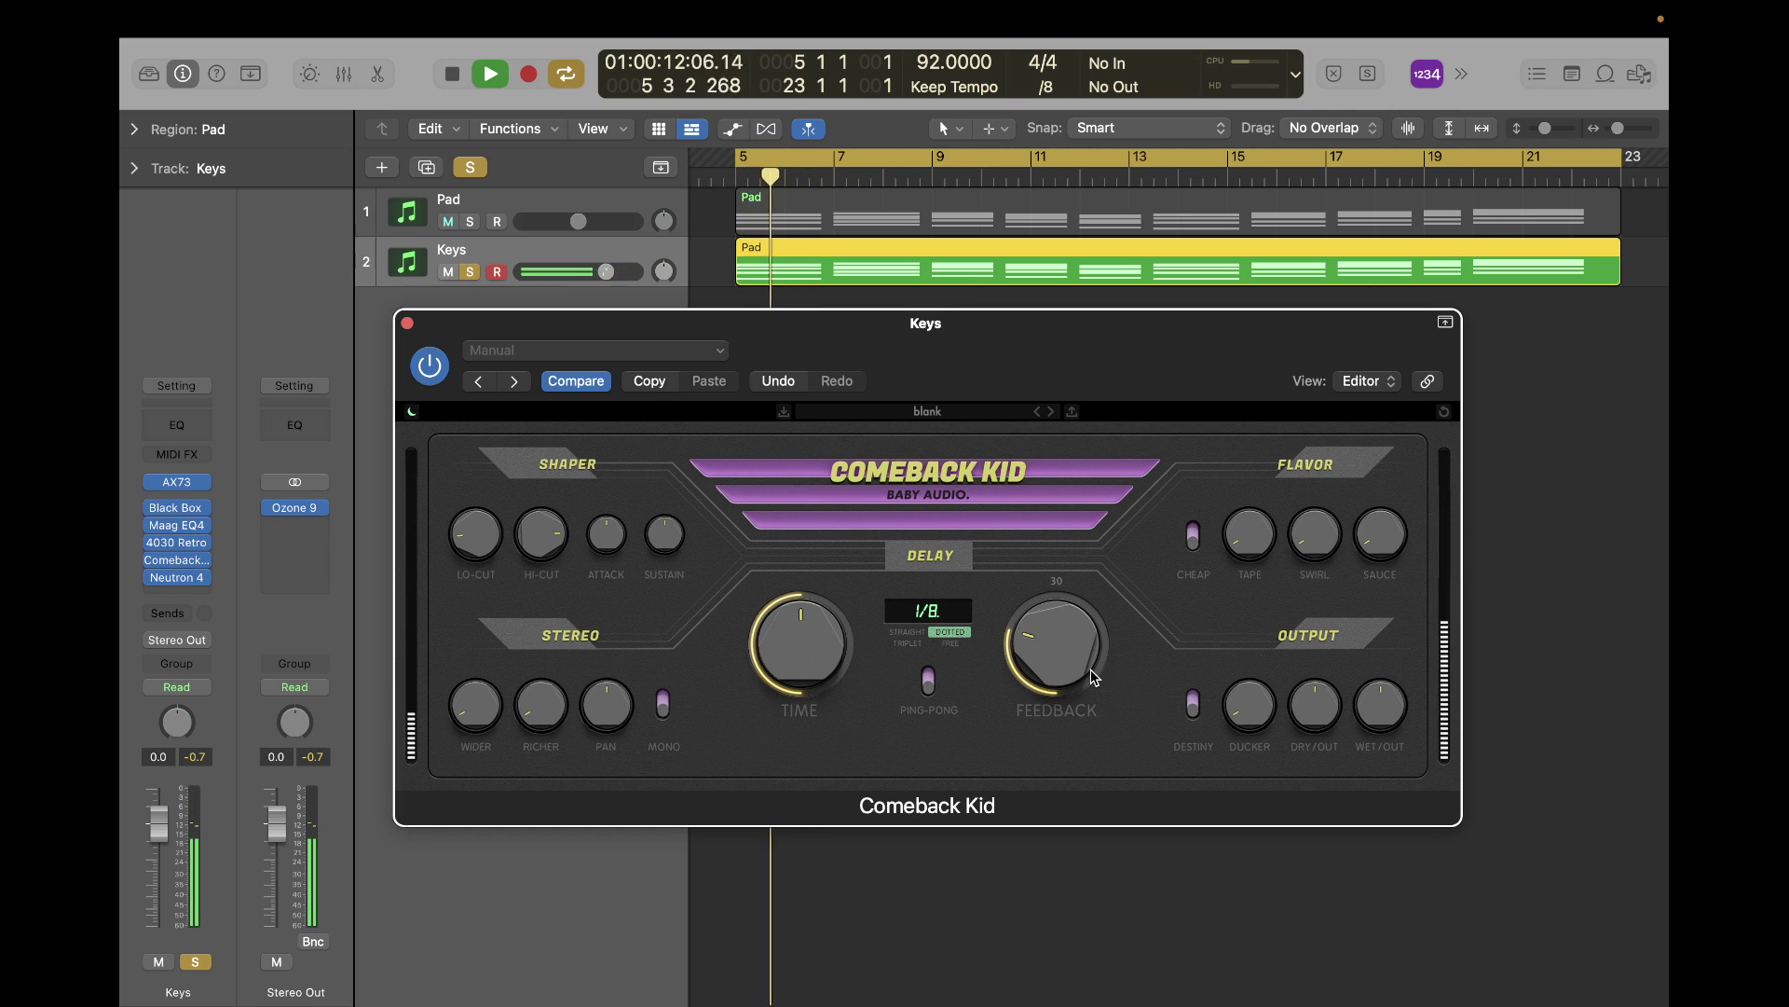
key("space")
key("space")
Try the delay's wet output at 75, replaying the Keys opening several times.
mouse_move(1363, 699)
left_click_drag(1364, 699, 1370, 738)
key("space")
key("space")
key("space")
key("space")
key("space")
key("space")
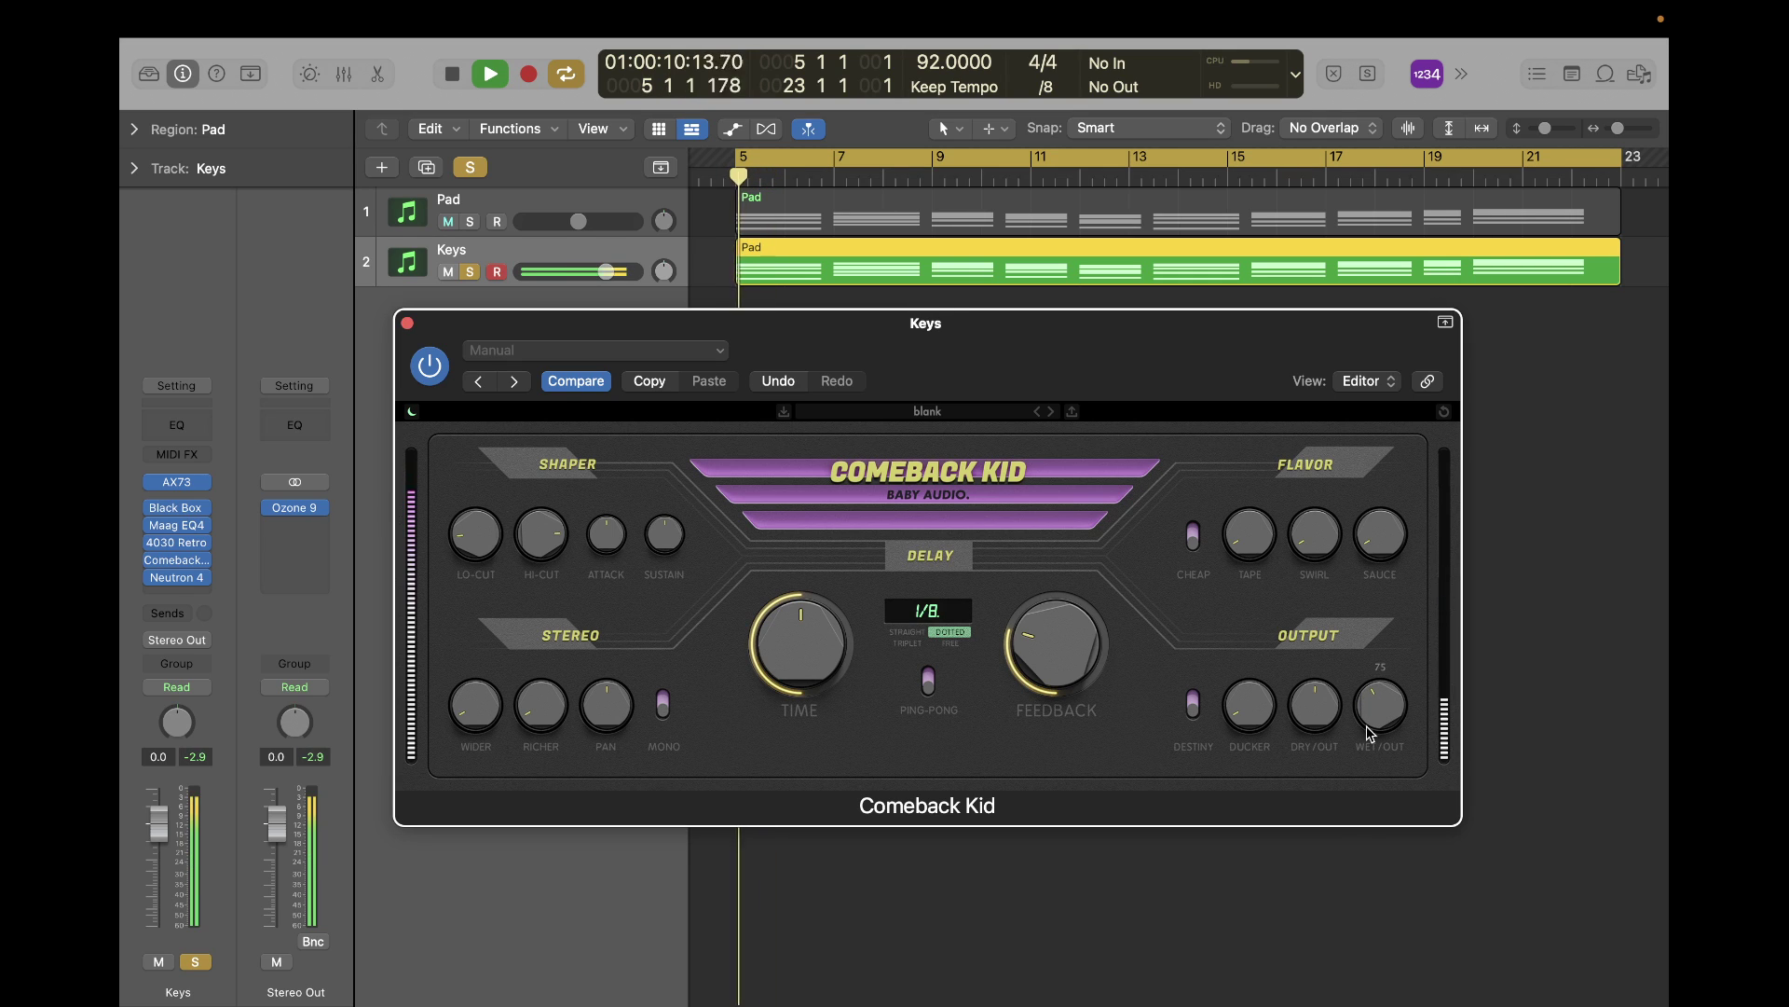
Raise the delay's dry output to 114 and ease it back to 110 while auditioning the Keys opening.
mouse_move(1326, 709)
key("space")
key("space")
mouse_move(1325, 708)
left_mouse_down()
mouse_move(1325, 673)
mouse_move(1314, 719)
left_mouse_up()
key("space")
key("space")
key("space")
key("space")
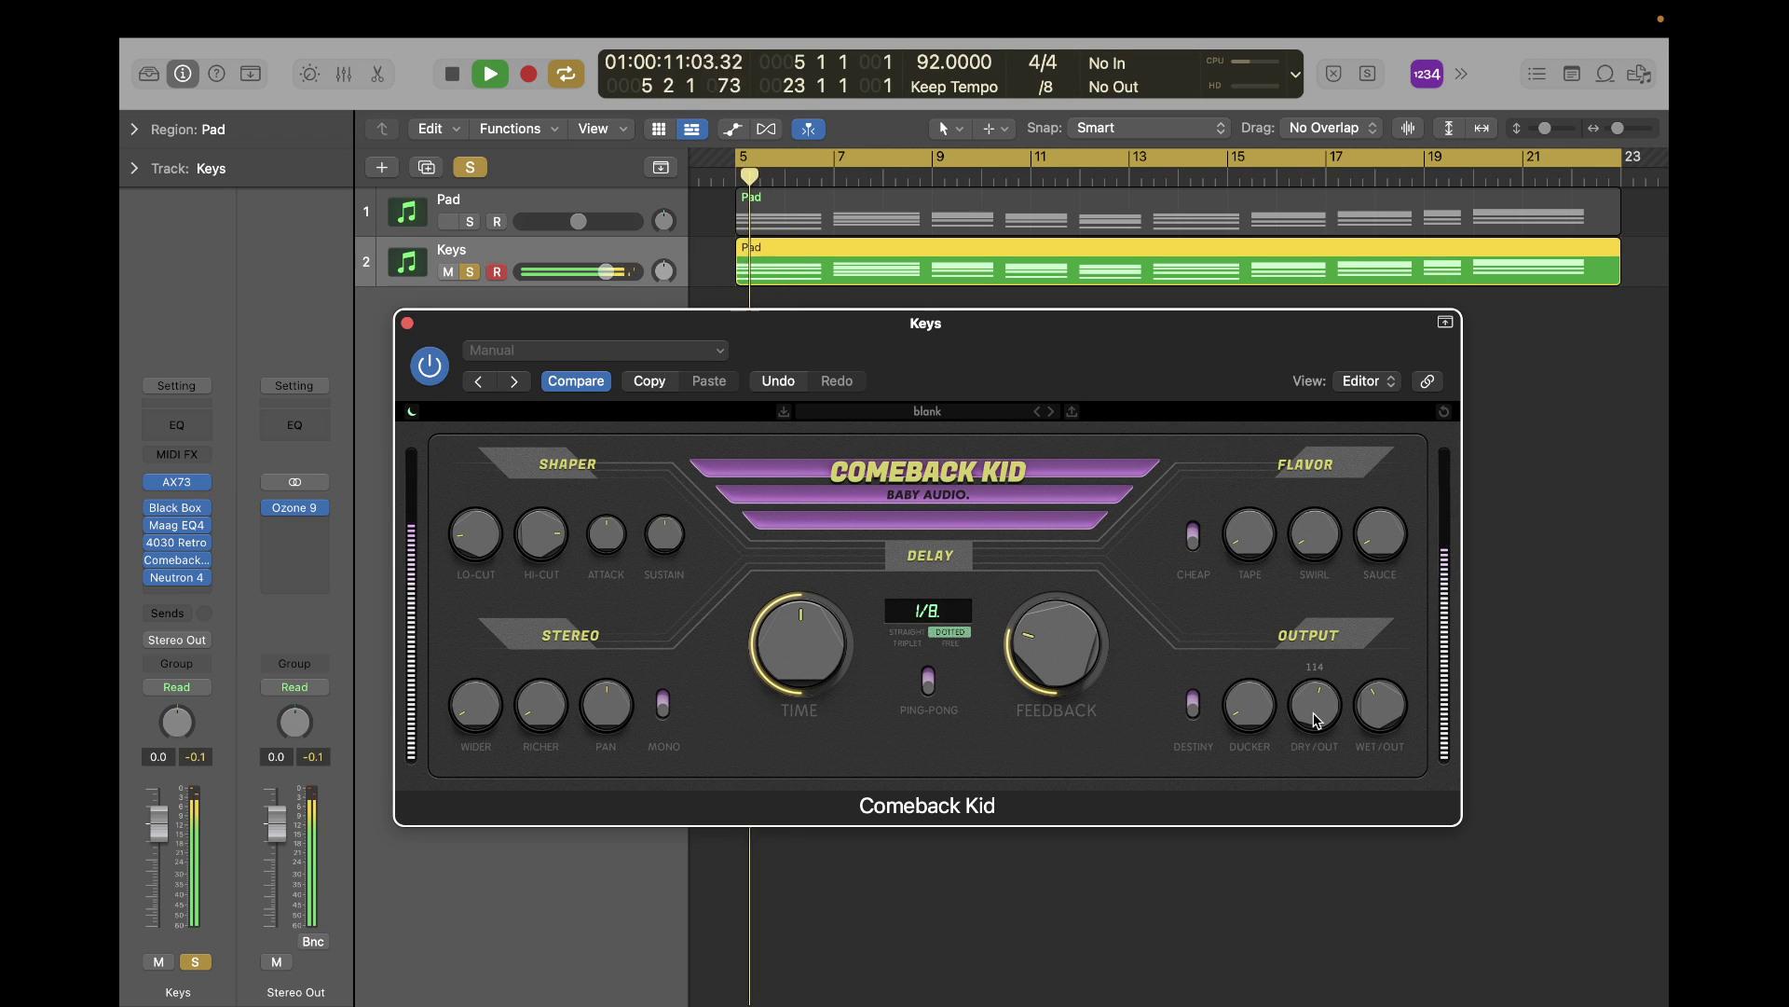
left_click_drag(1317, 720, 1317, 725)
key("space")
key("space")
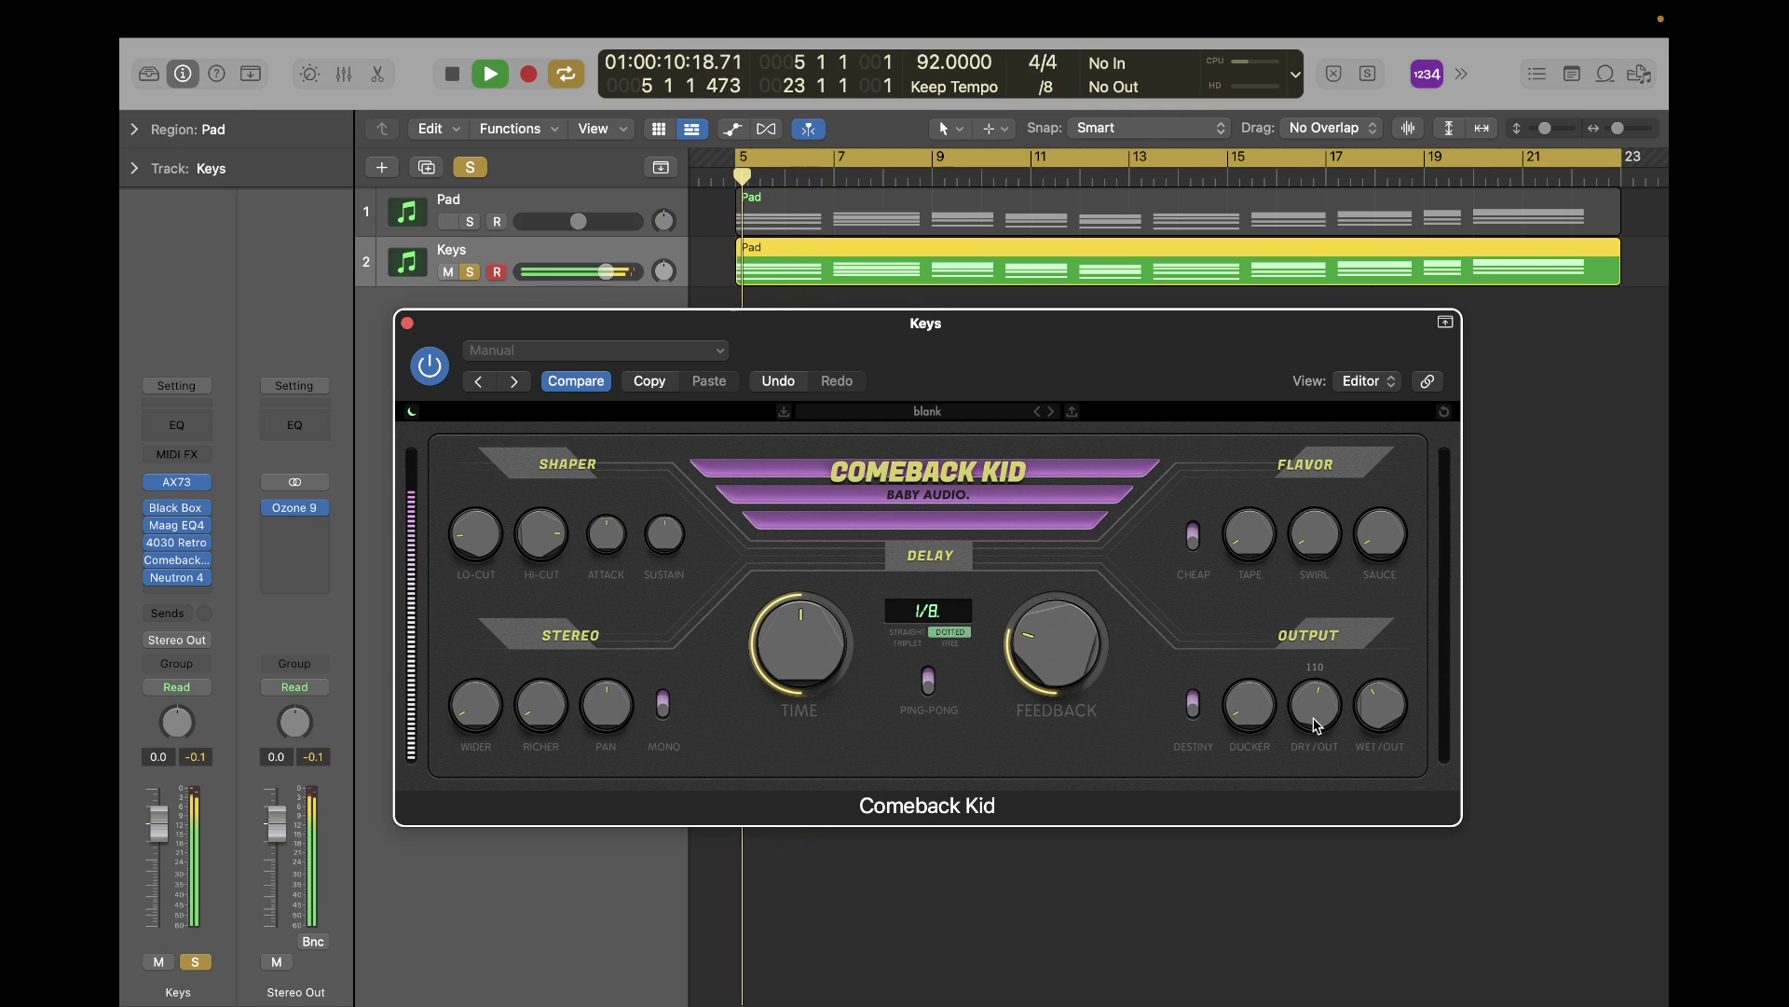
Lower the delay's wet output to 60 and replay the Keys opening.
mouse_move(1390, 723)
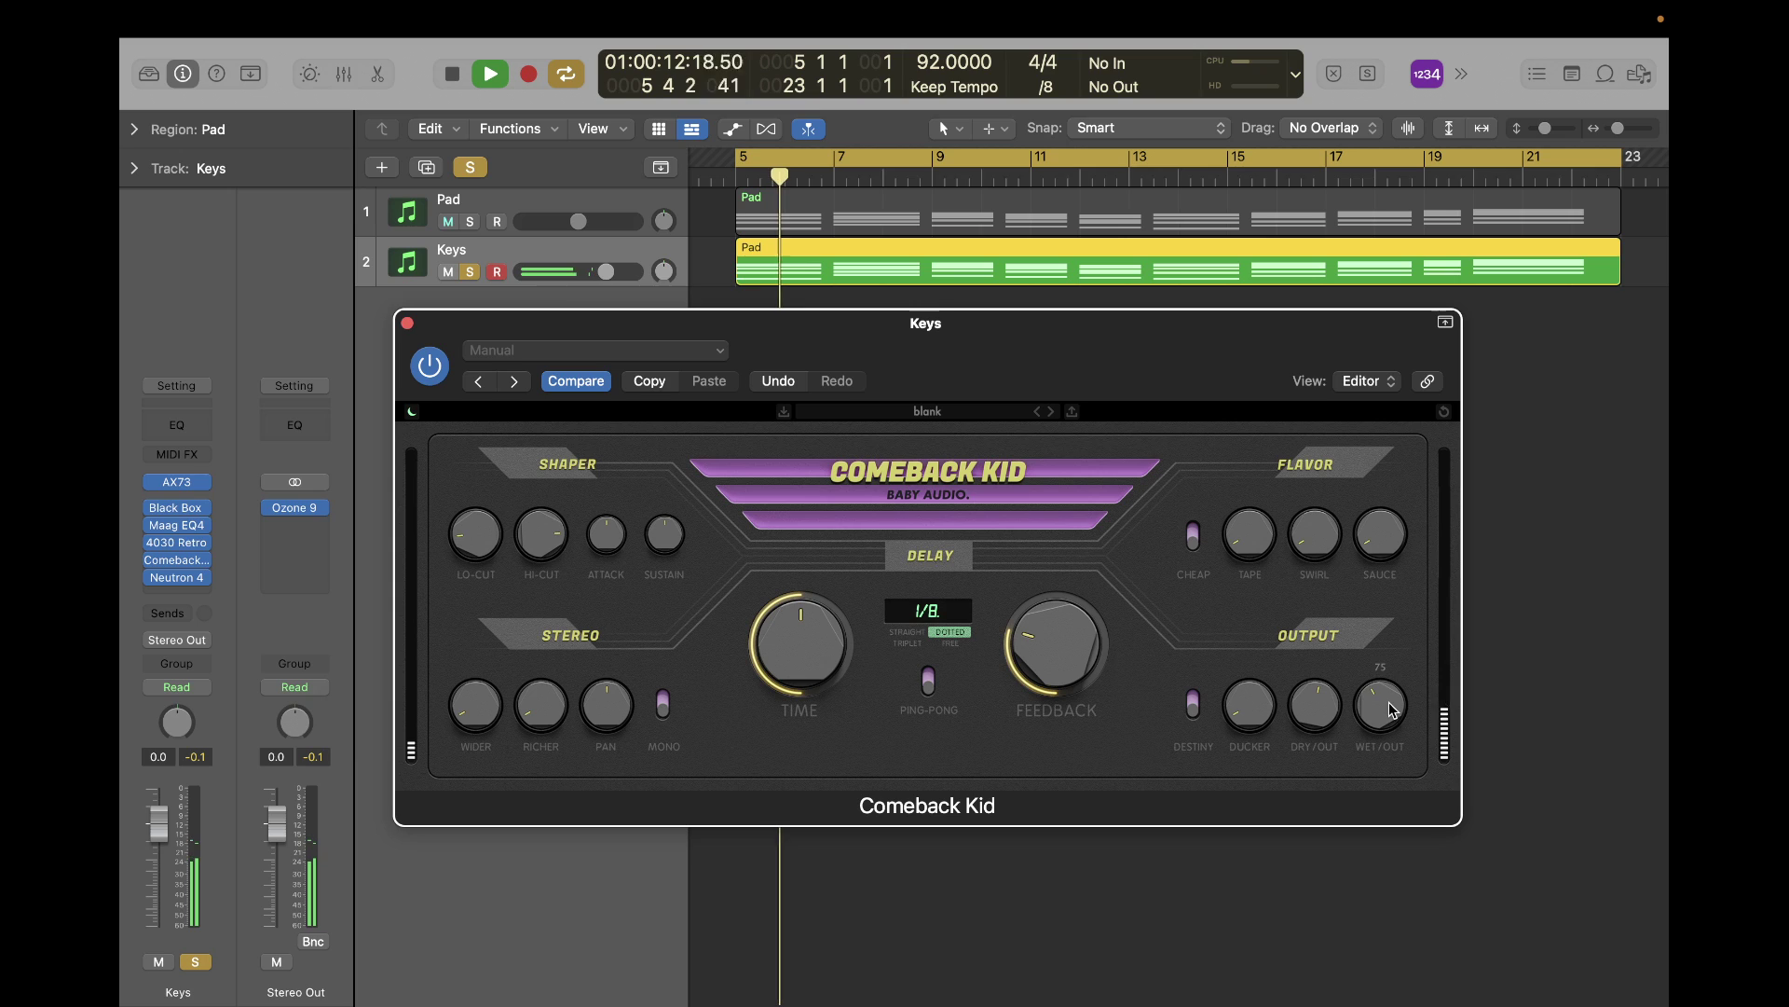
left_click_drag(1389, 723, 1393, 728)
key("space")
key("space")
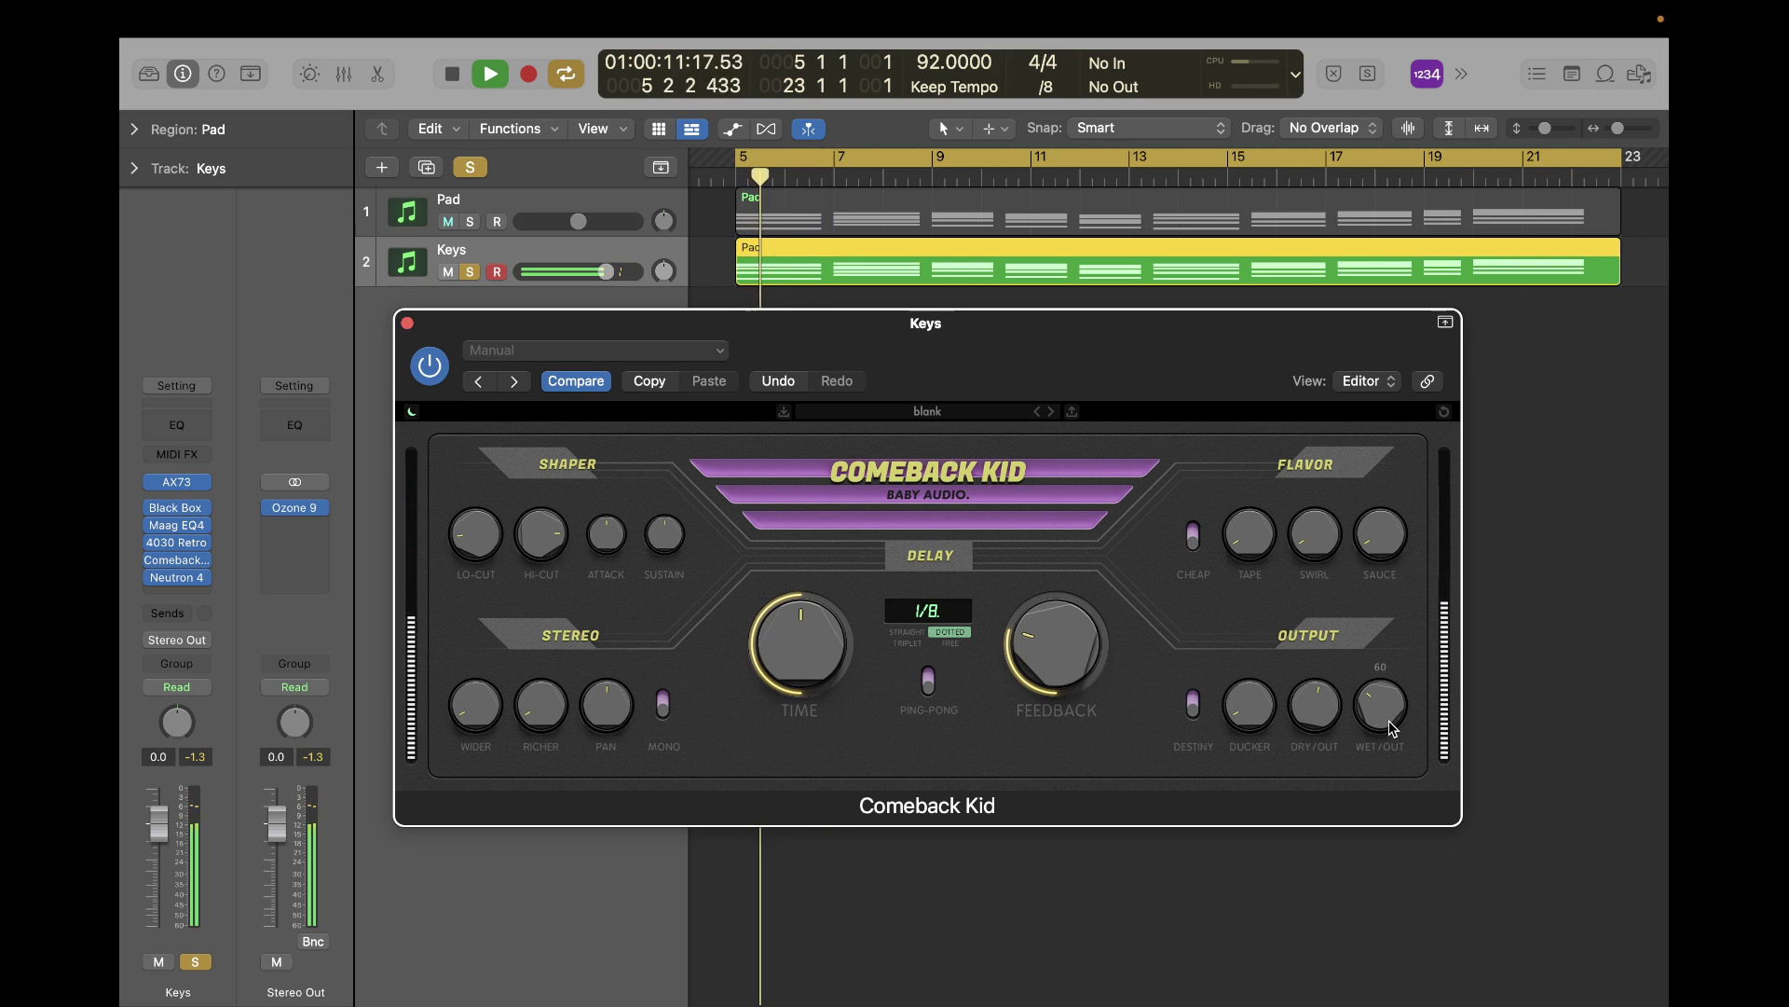
Turn on the delay's Ping-Pong mode and compare it on the opening of the Keys part.
mouse_move(1040, 582)
key("space")
key("space")
key("space")
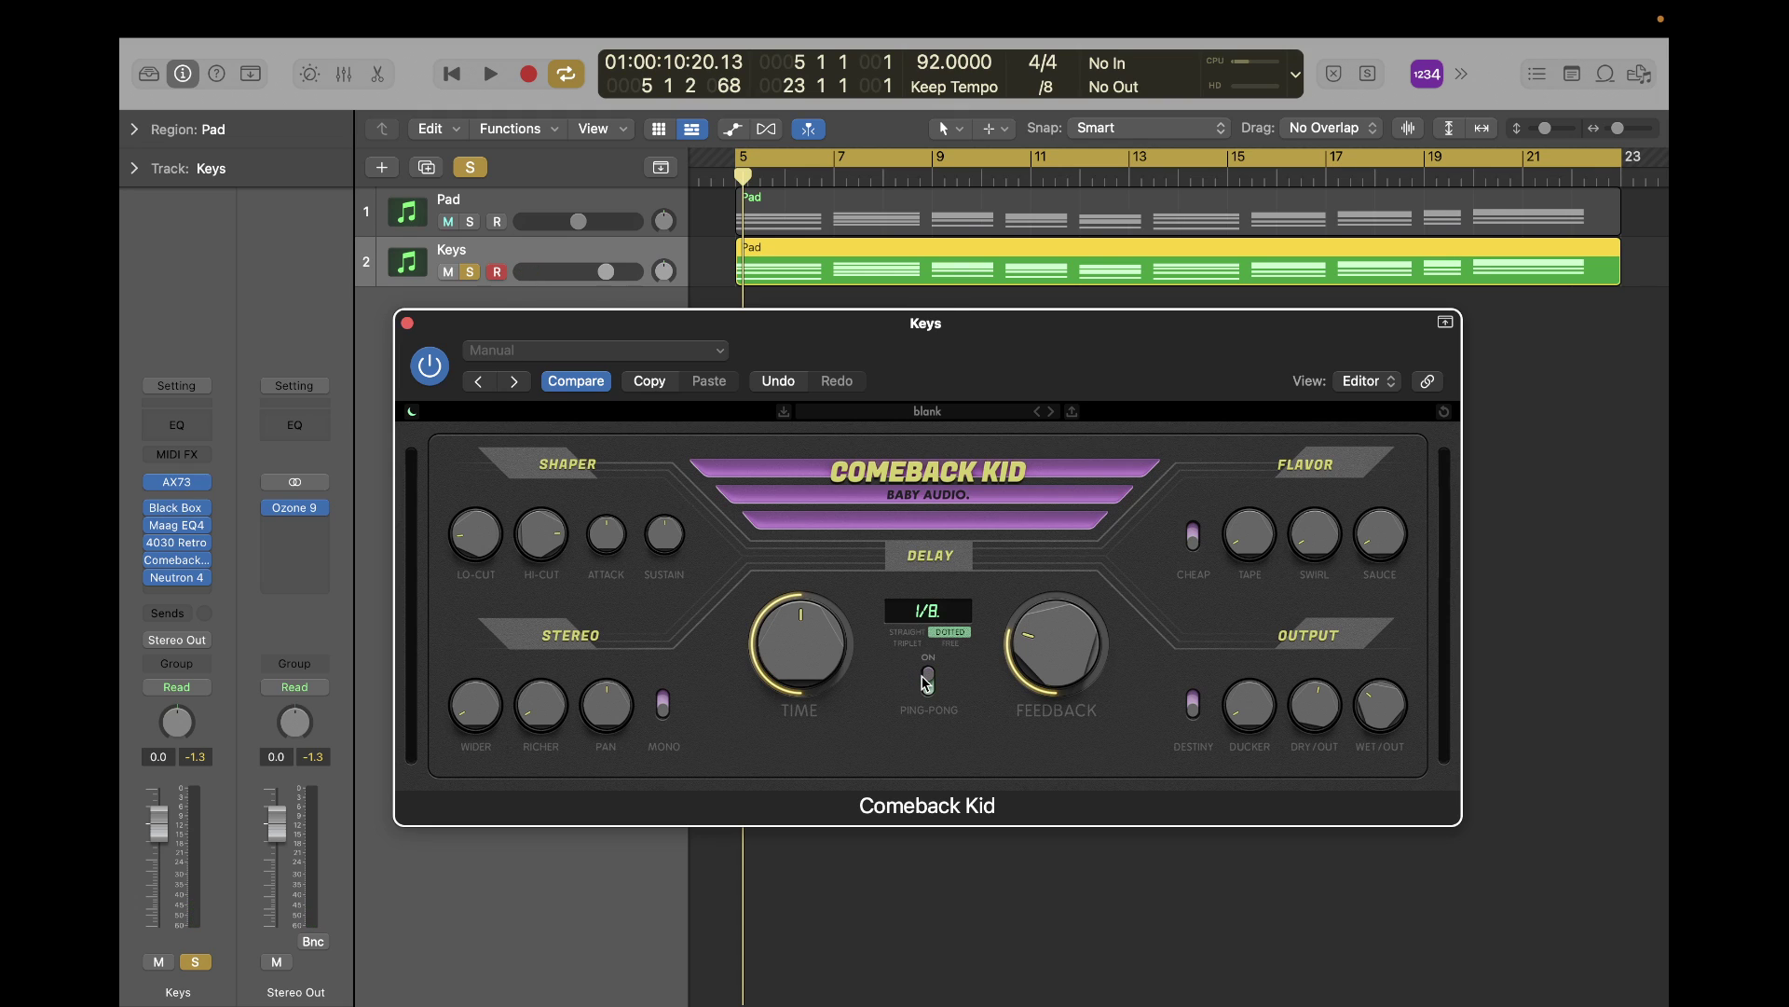
key("space")
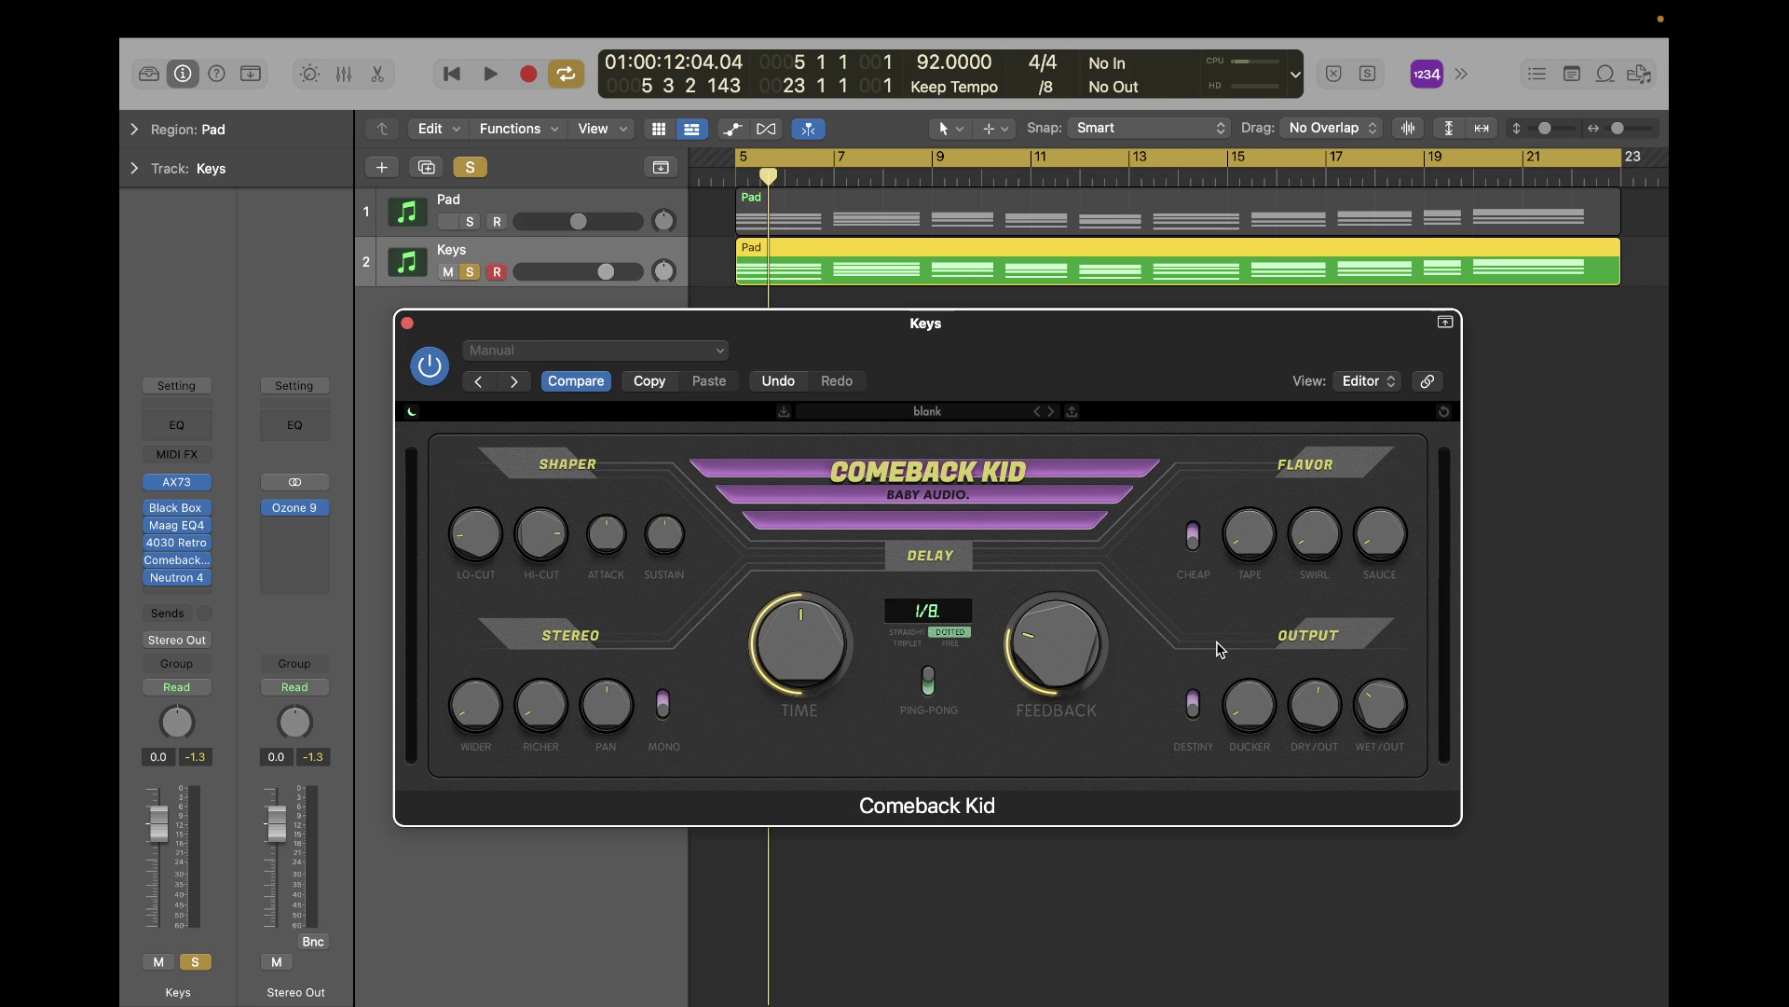
Take the dry output all the way down and raise the wet output to 148 to audition the delay repeats alone.
mouse_move(1242, 549)
mouse_move(538, 576)
mouse_move(1334, 705)
left_click_drag(1335, 716, 1320, 838)
left_click_drag(1384, 720, 1399, 612)
key("space")
key("space")
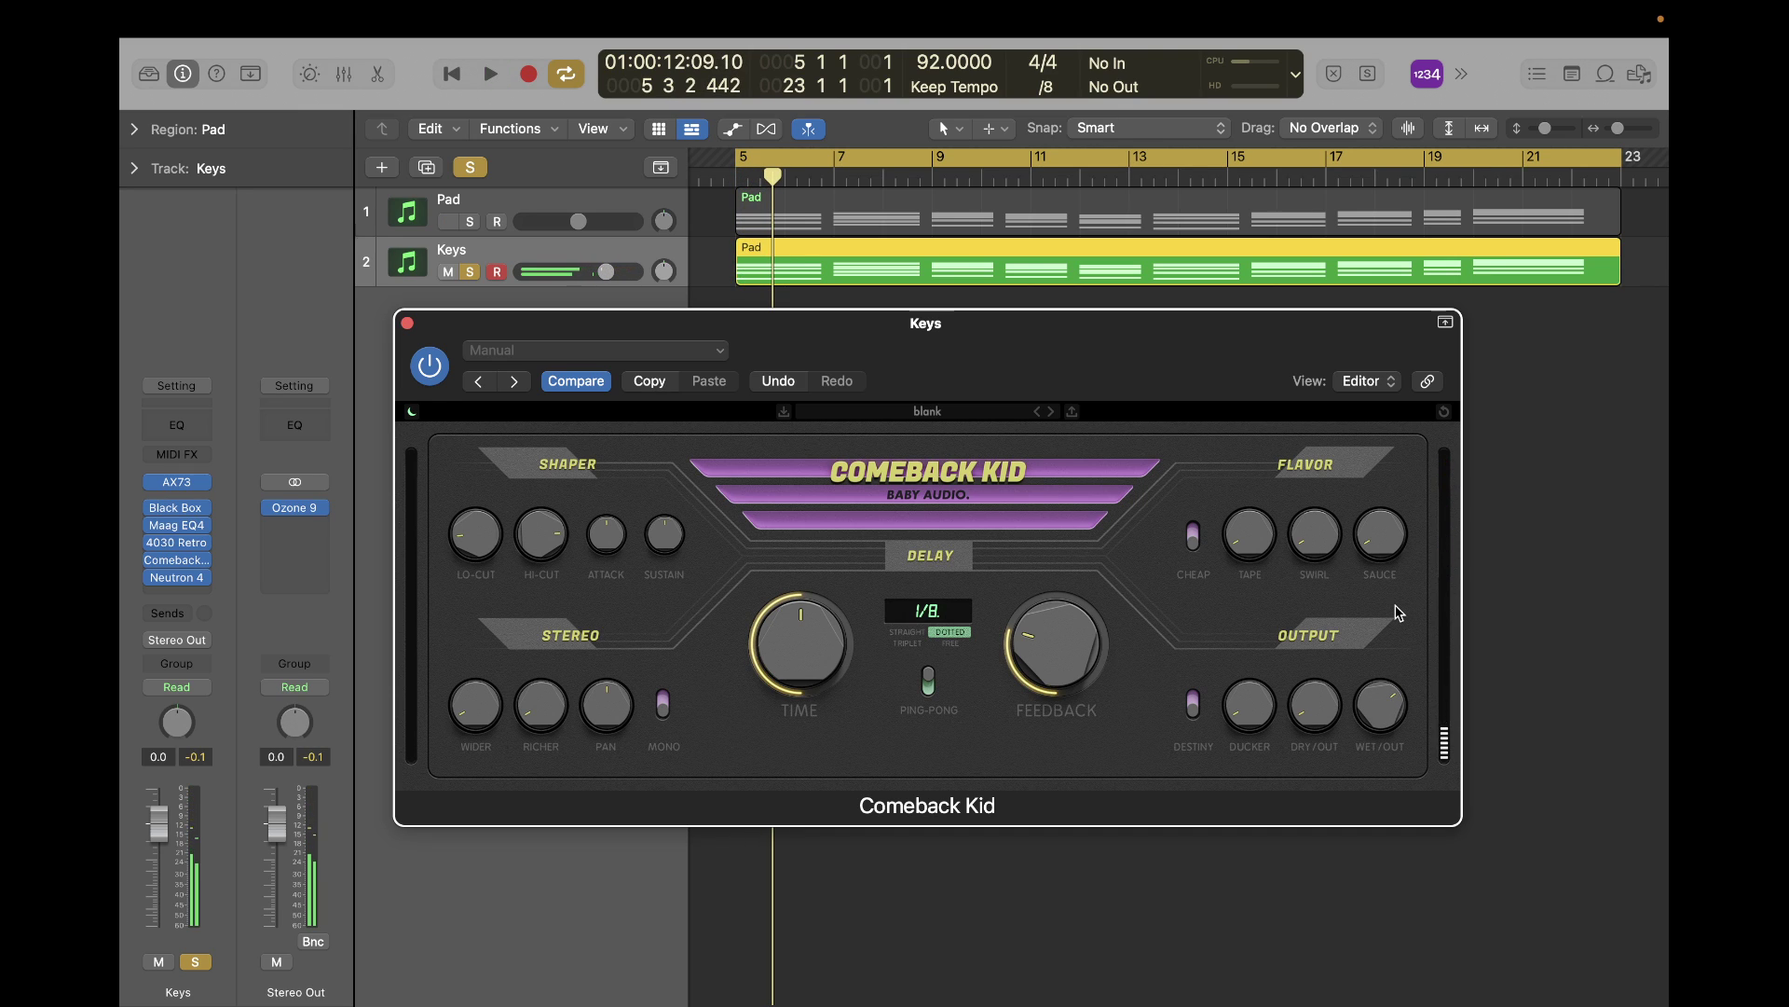
left_click_drag(1385, 701, 1388, 703)
key("space")
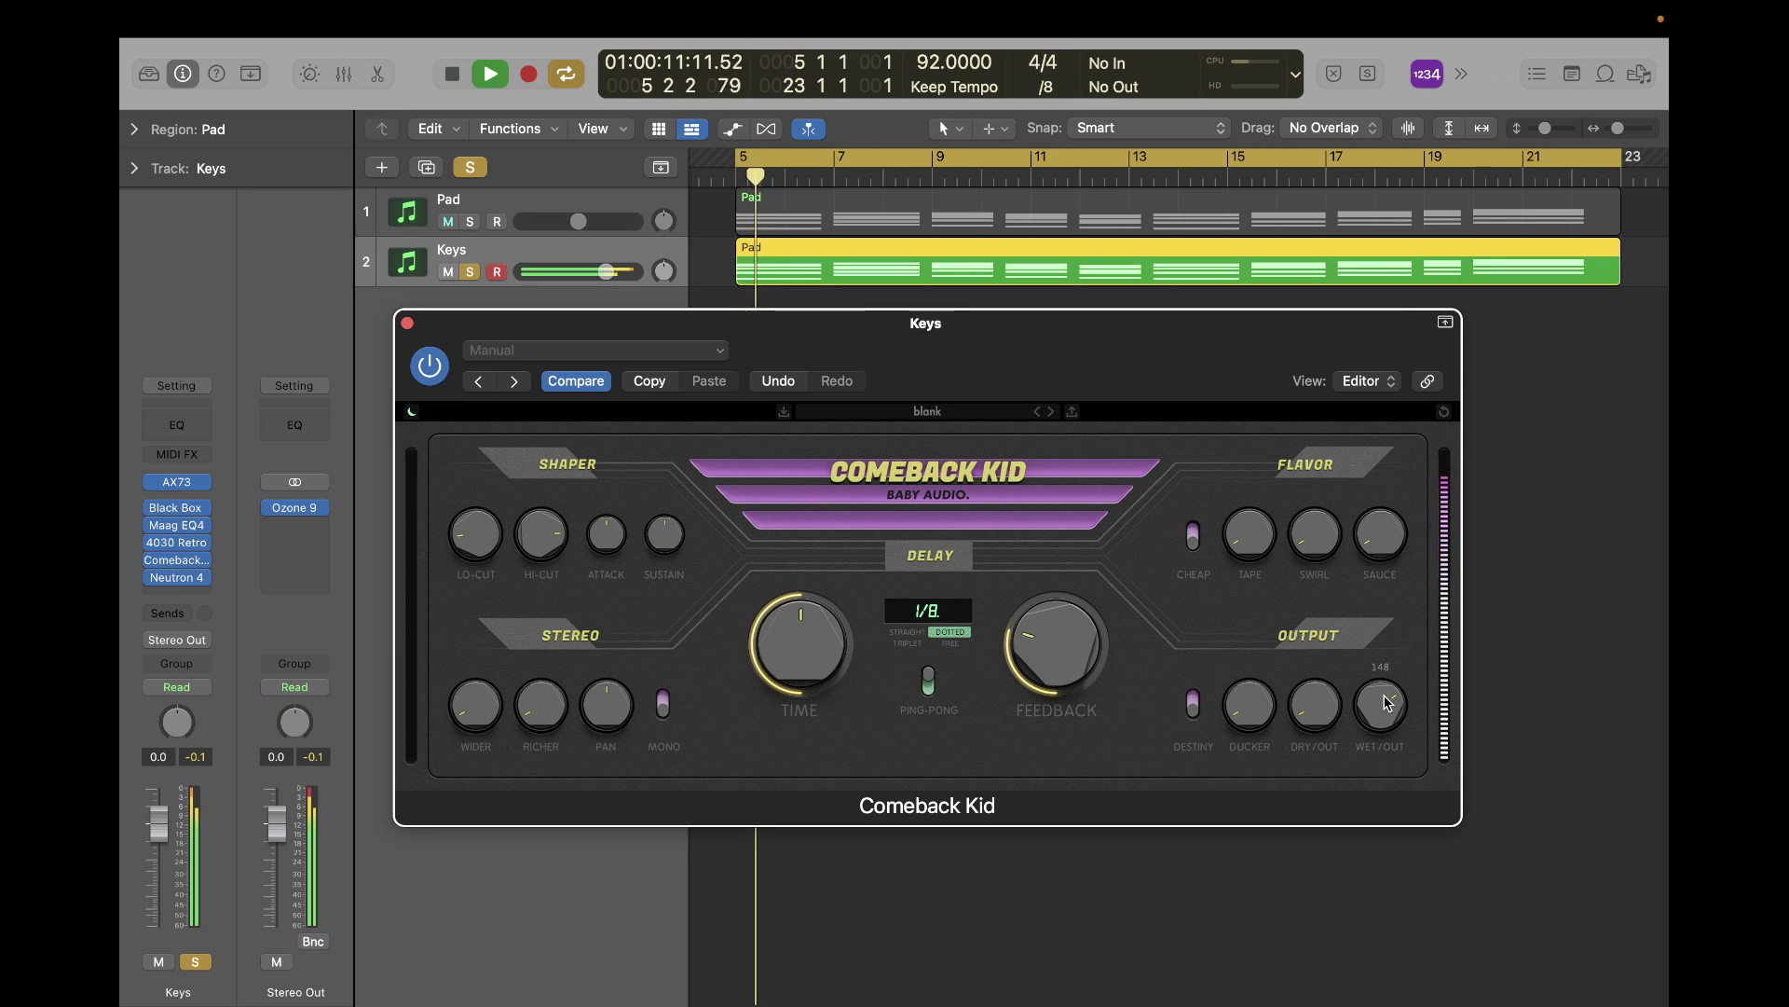
key("space")
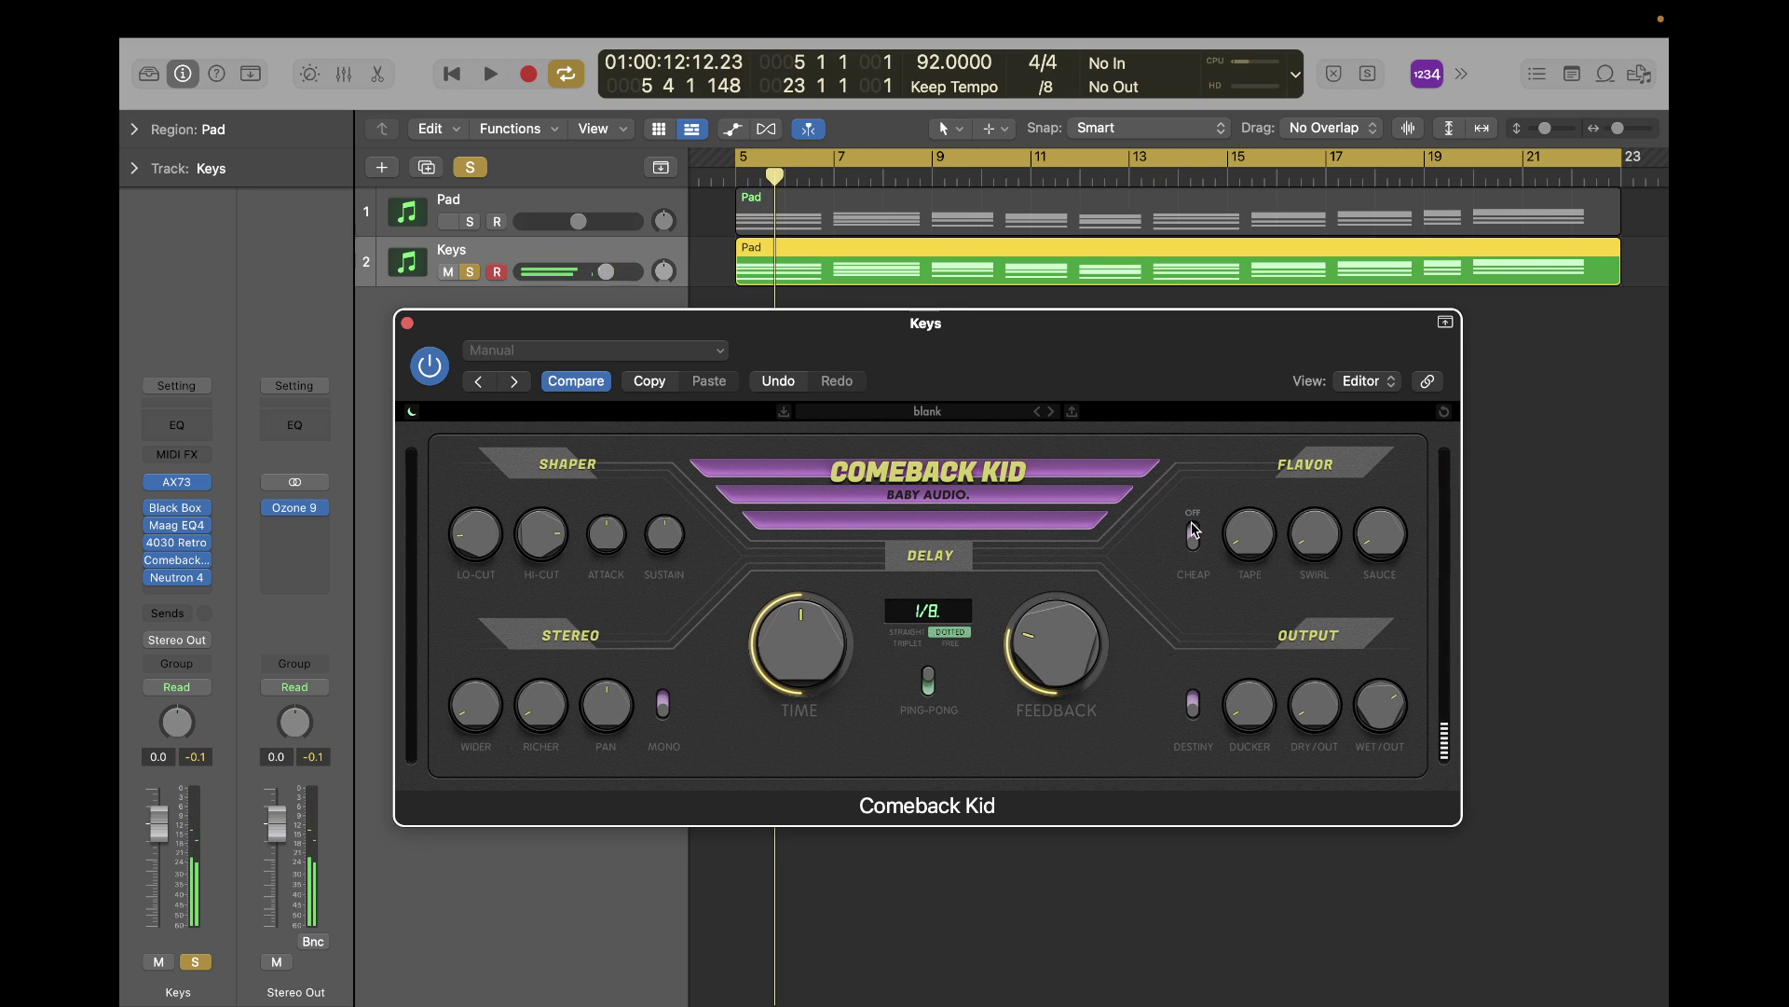
Turn on Cheap and raise the Tape and Swirl flavors fully to audition them on the delay repeats.
mouse_move(1234, 517)
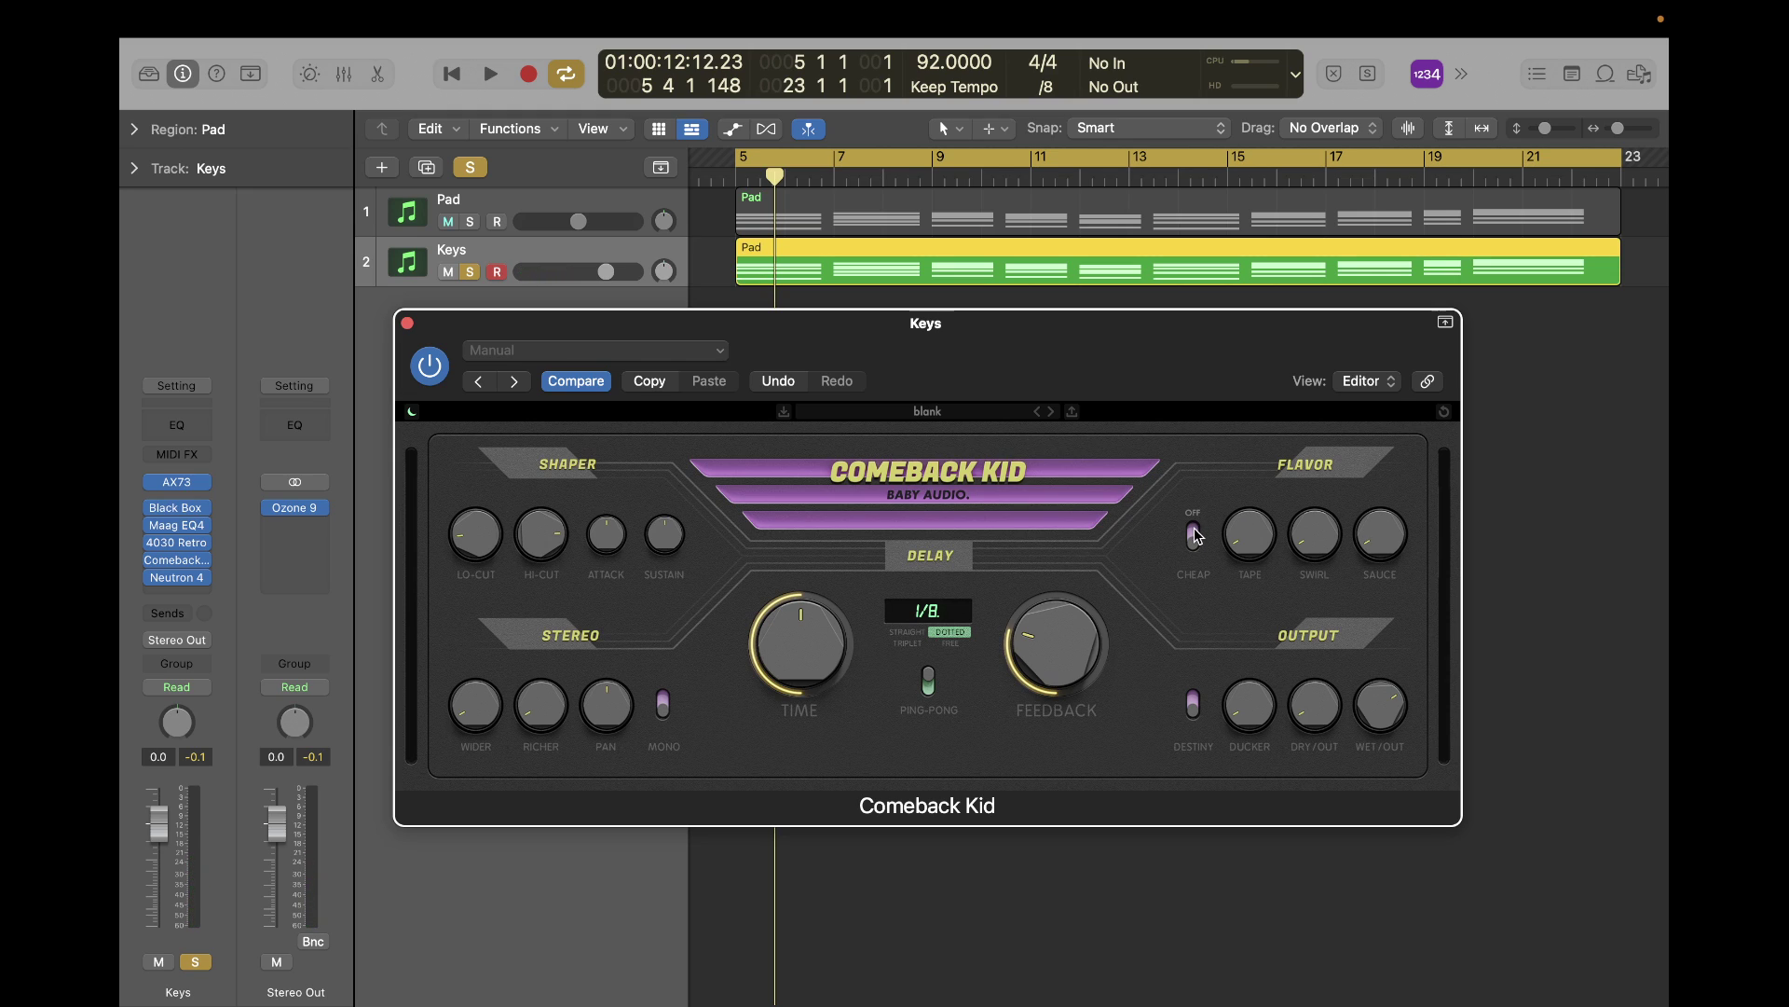
mouse_move(1326, 576)
left_click_drag(1317, 545, 1325, 295)
left_click_drag(1320, 528, 1335, 396)
key("space")
key("space")
key("space")
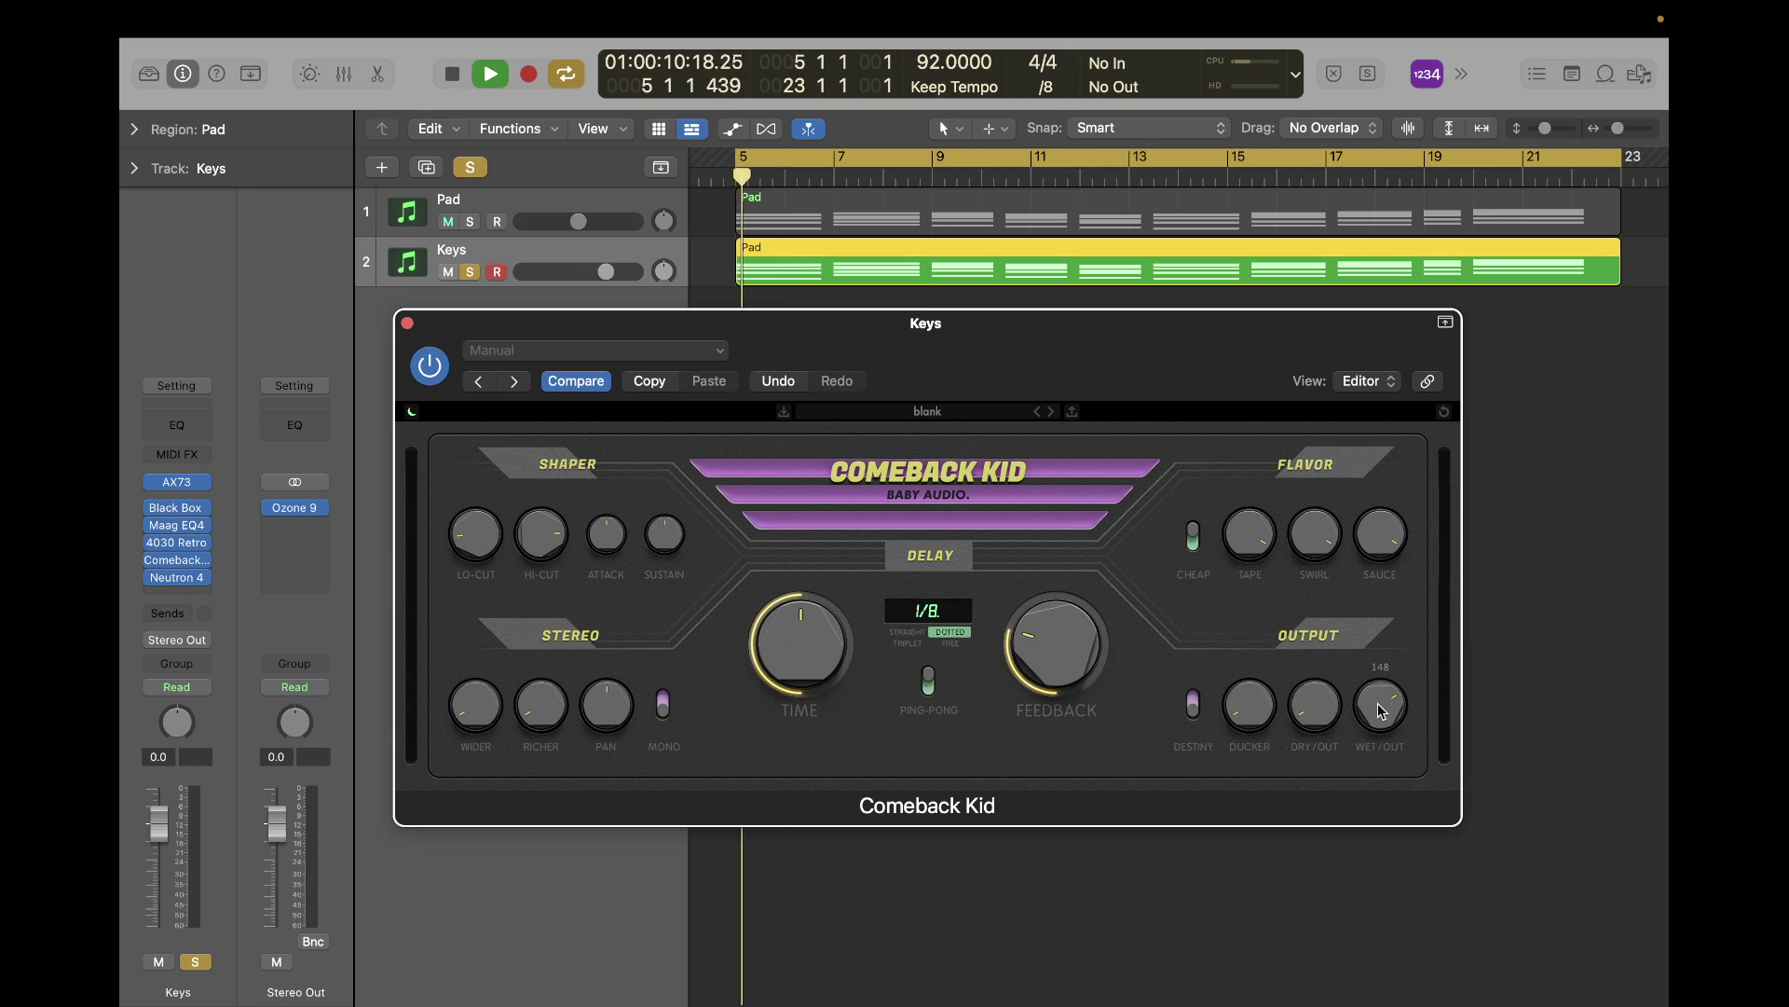
key("space")
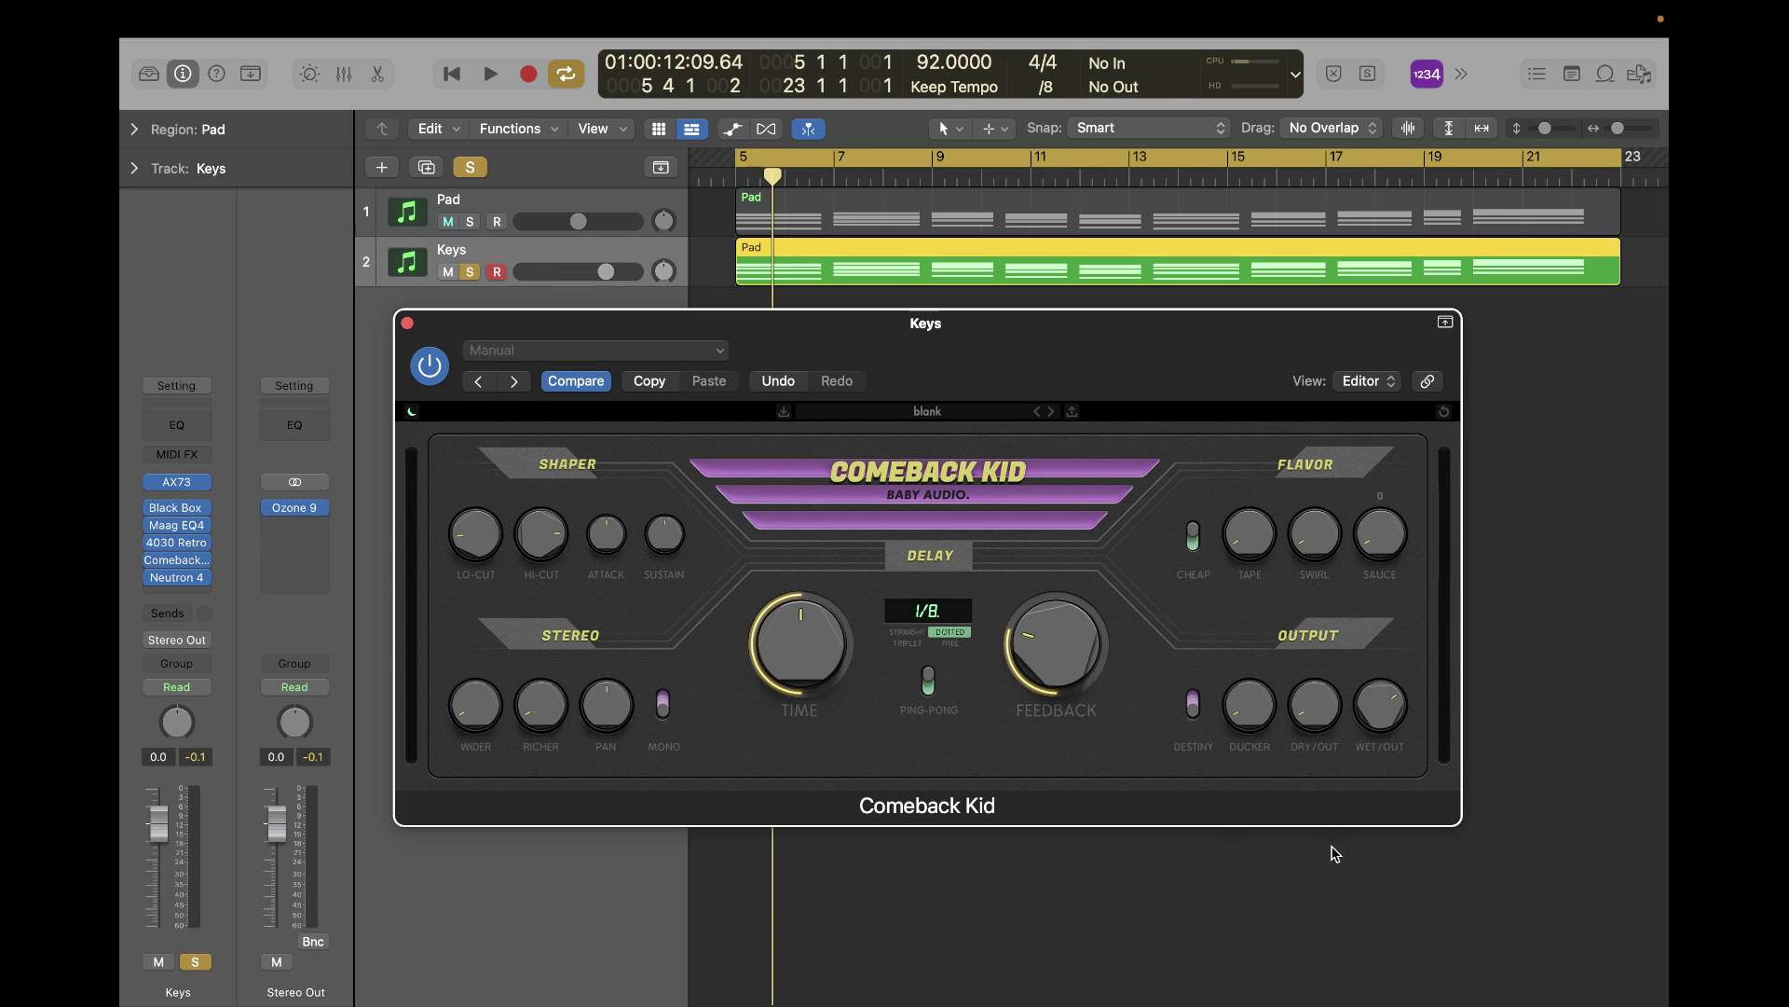
Raise the Sauce flavor and adjust the Swirl while replaying the delayed Keys part.
left_click_drag(1377, 550, 1403, 363)
left_click_drag(1305, 518, 1333, 343)
key("space")
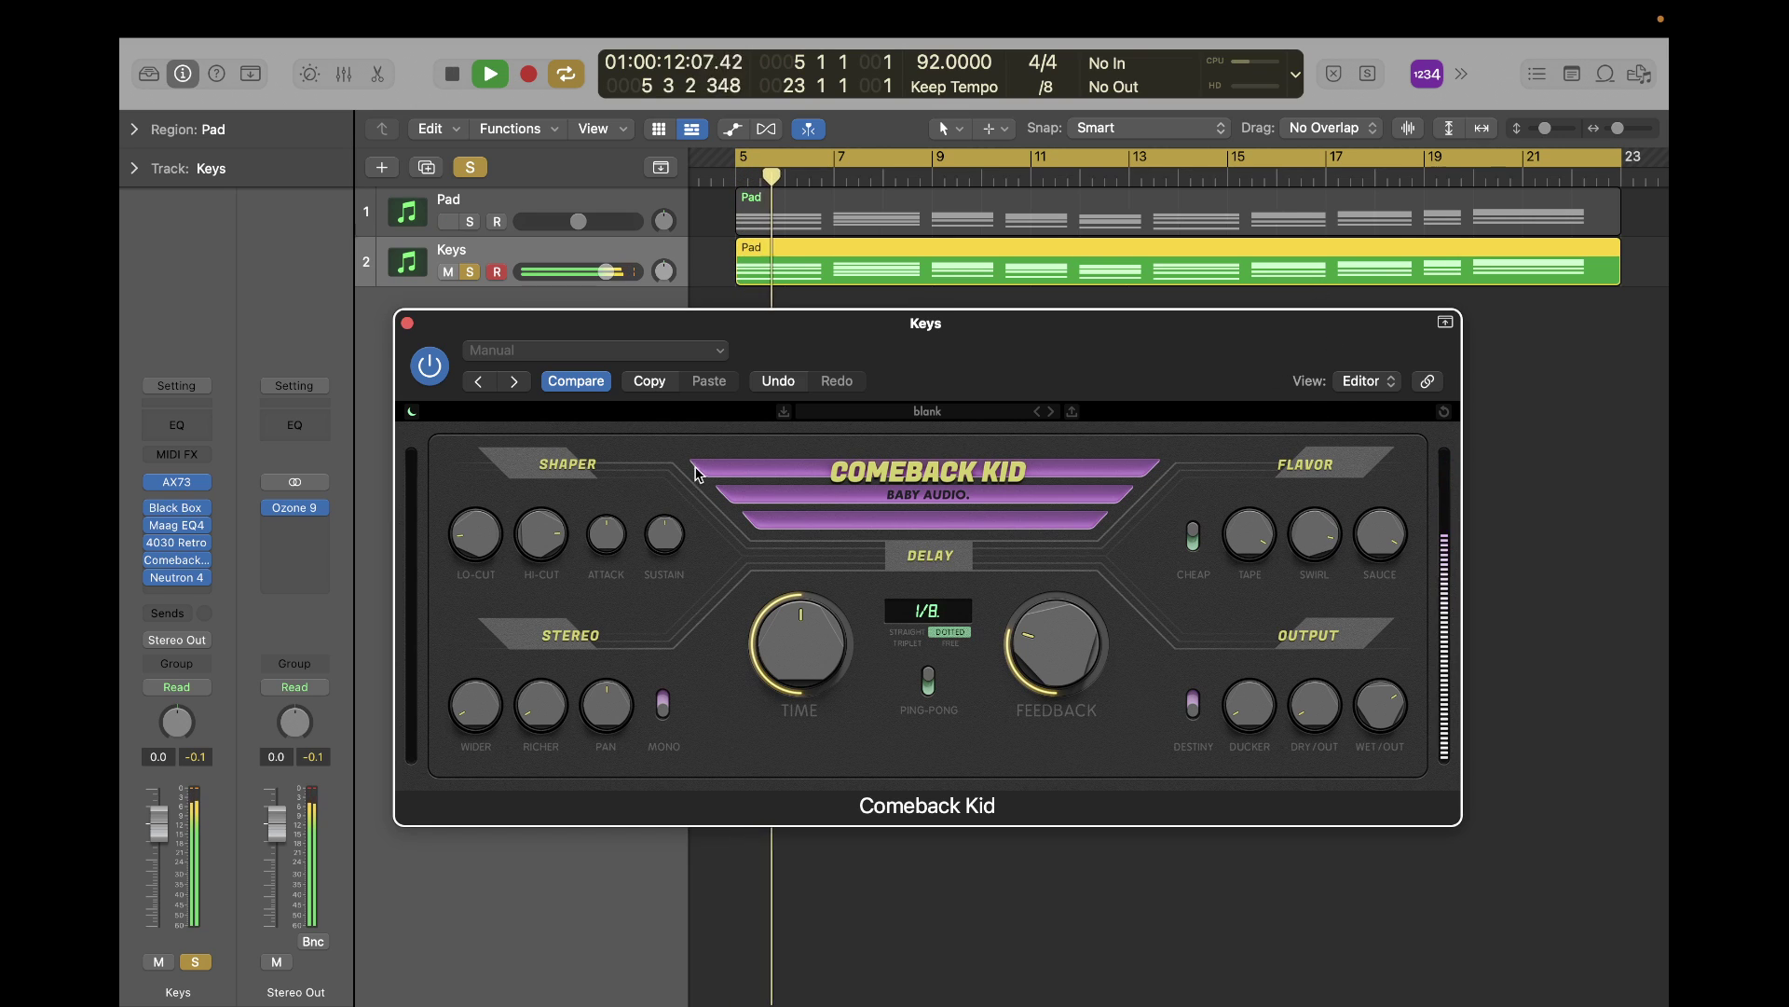
Filter the delay repeats with a low cut at 150 Hz and a slightly lowered high cut while the Keys part plays.
left_click_drag(475, 536, 480, 485)
left_click_drag(545, 533, 559, 771)
left_click_drag(475, 536, 486, 709)
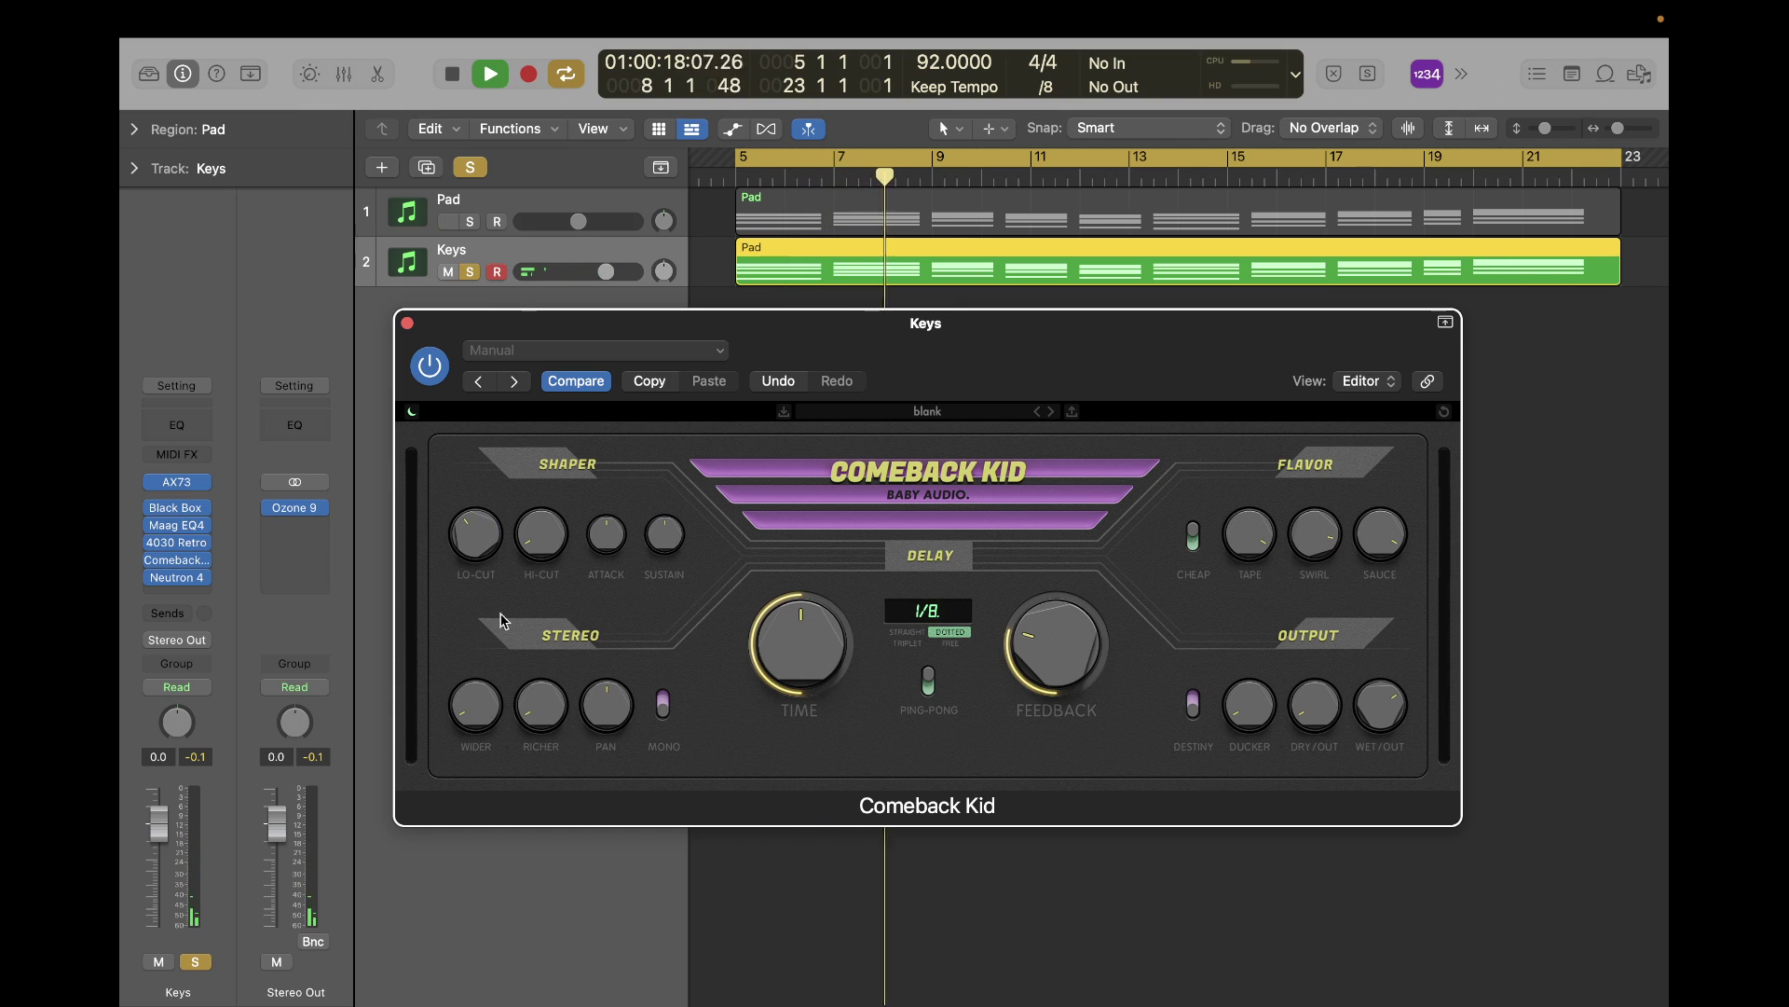
left_click_drag(476, 541, 565, 445)
key("space")
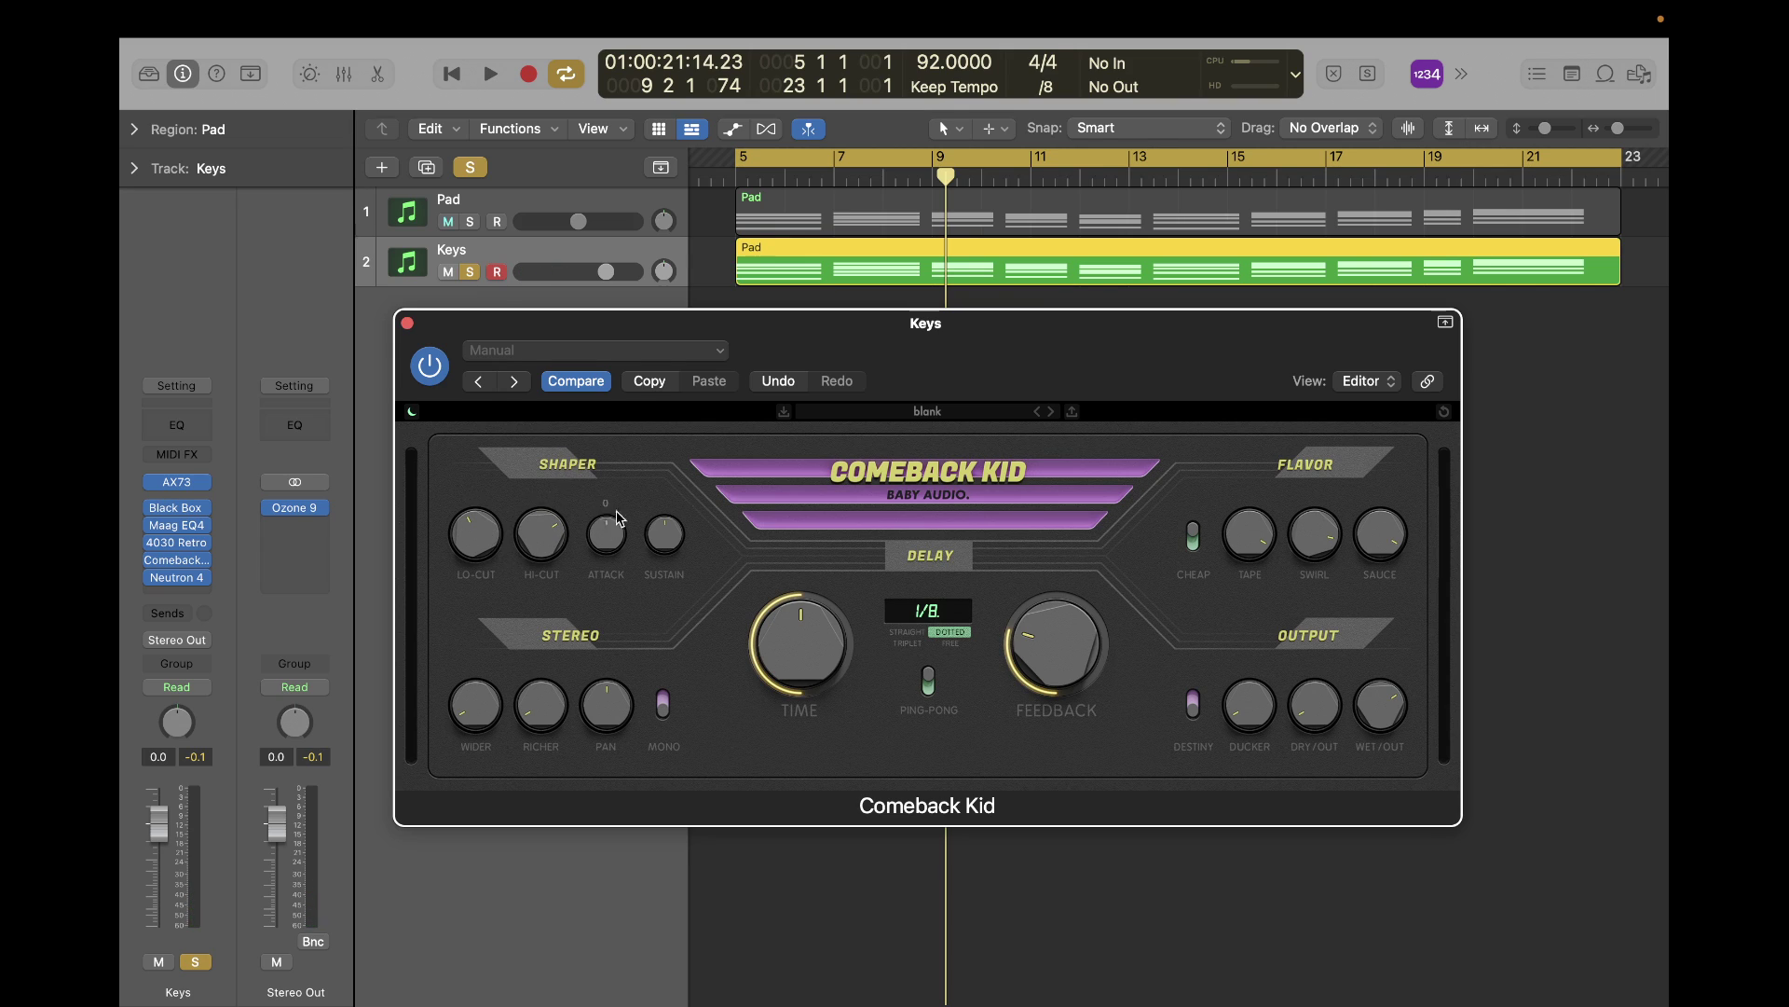
key("space")
left_click_drag(561, 506, 552, 527)
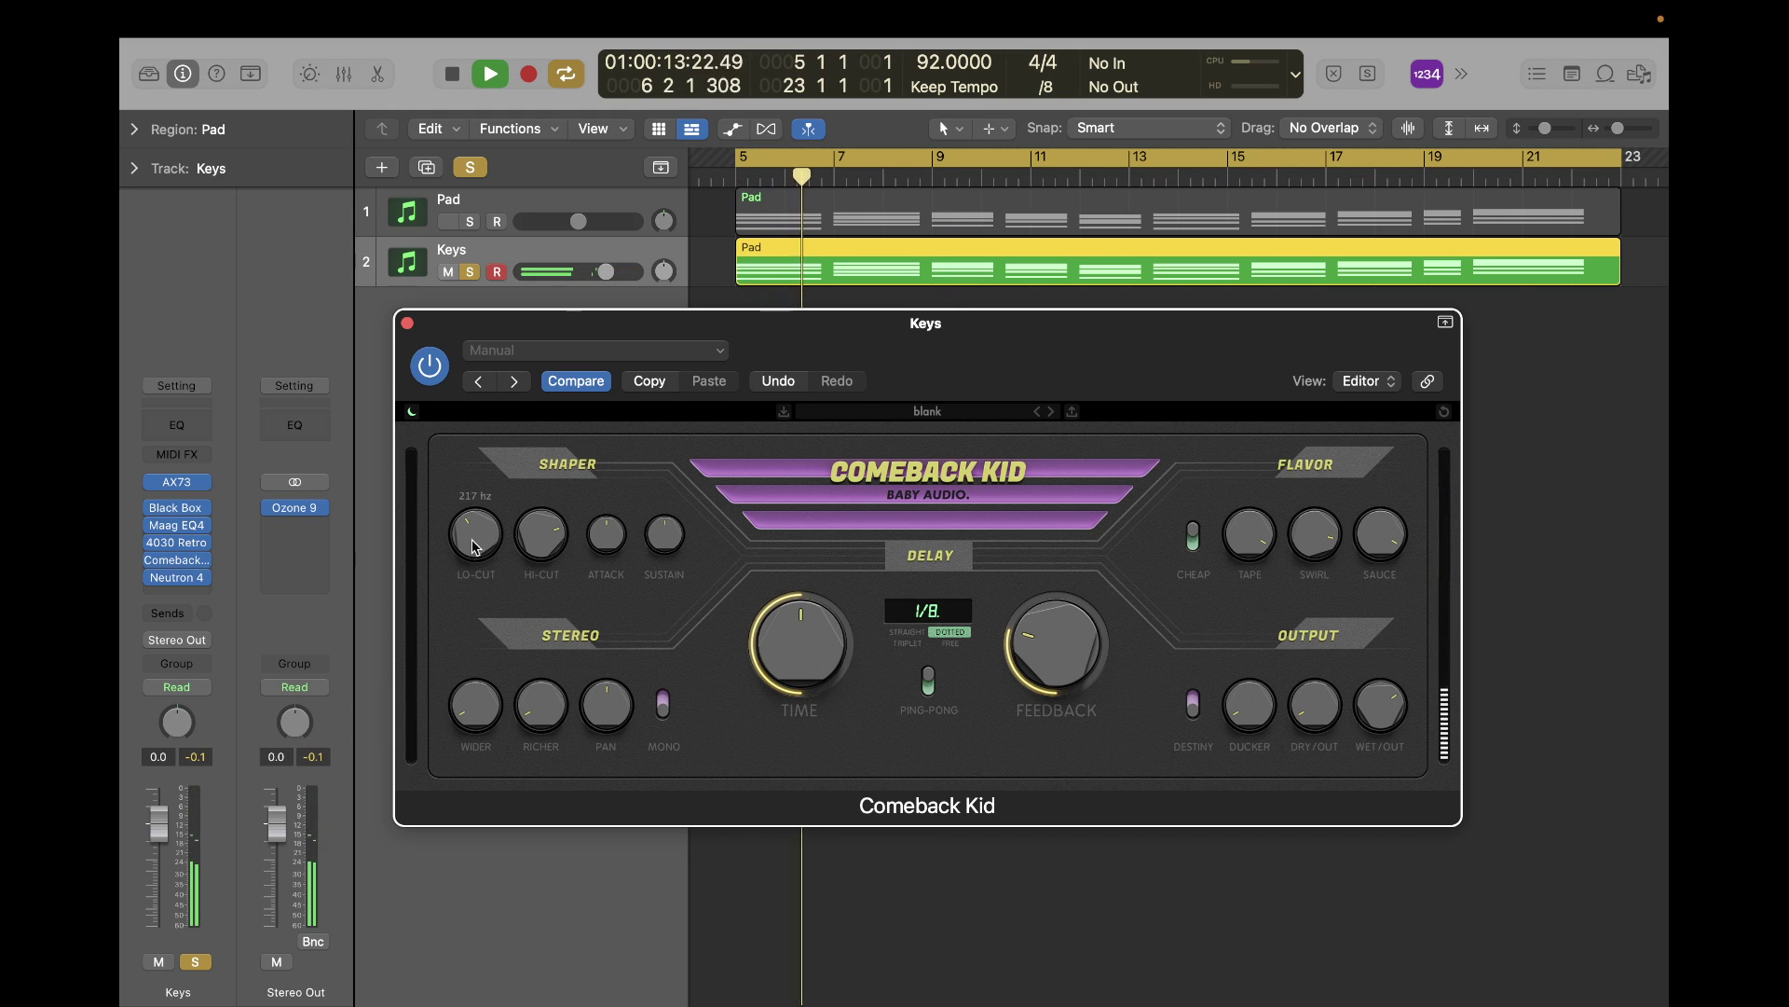
mouse_move(475, 557)
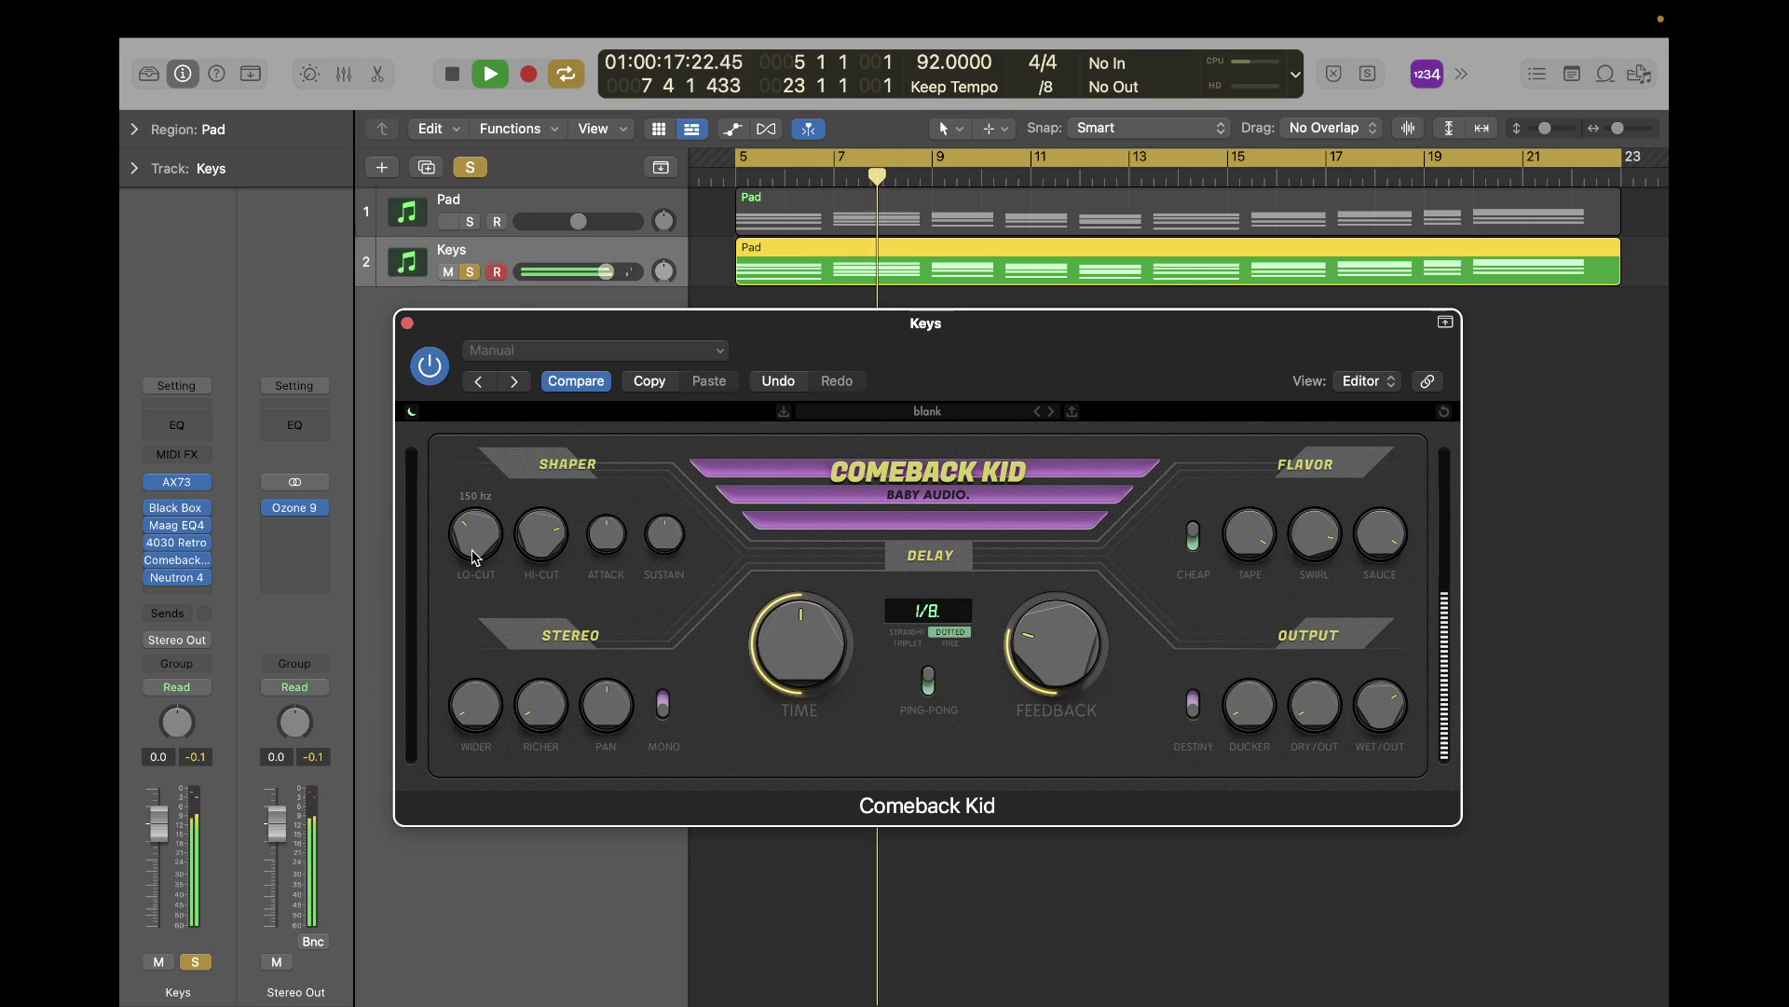
key("space")
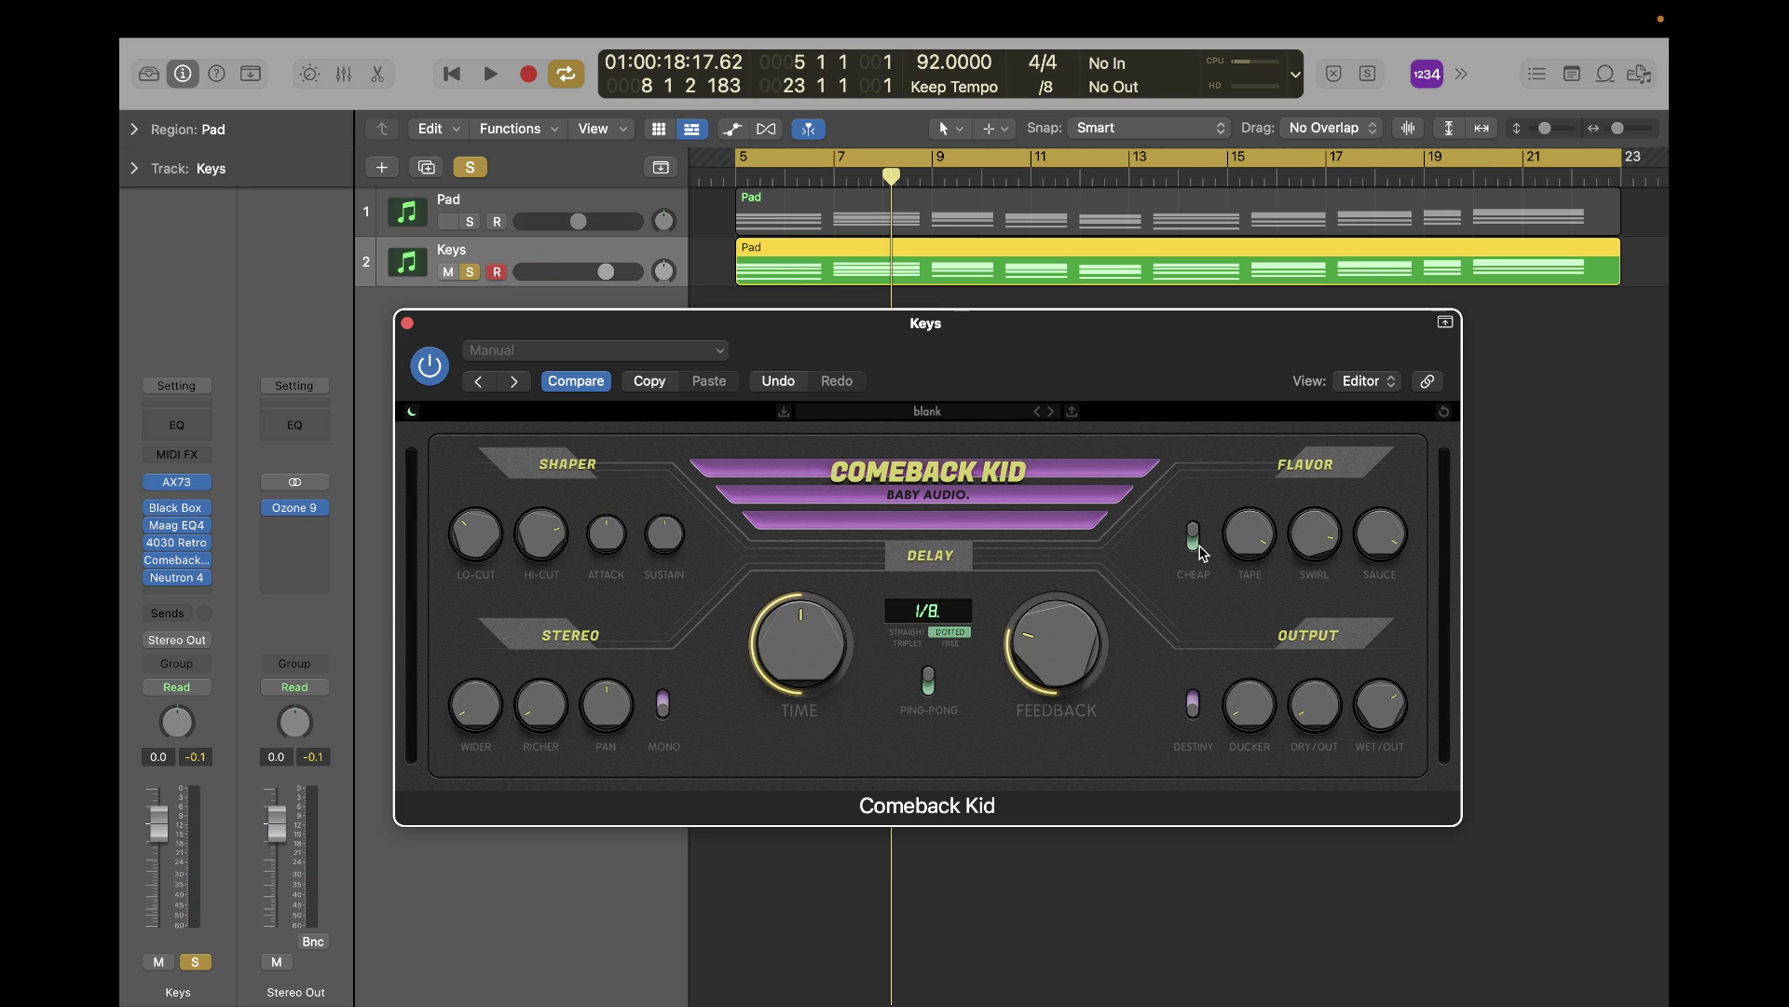
Reset the Tape, Swirl and Sauce flavors to zero with Cheap off, and audition the unflavored delay repeats.
mouse_move(563, 496)
mouse_move(1214, 536)
left_click_drag(1249, 533, 1244, 645)
left_click_drag(1312, 557, 1298, 860)
left_click_drag(1386, 538, 1343, 1002)
key("space")
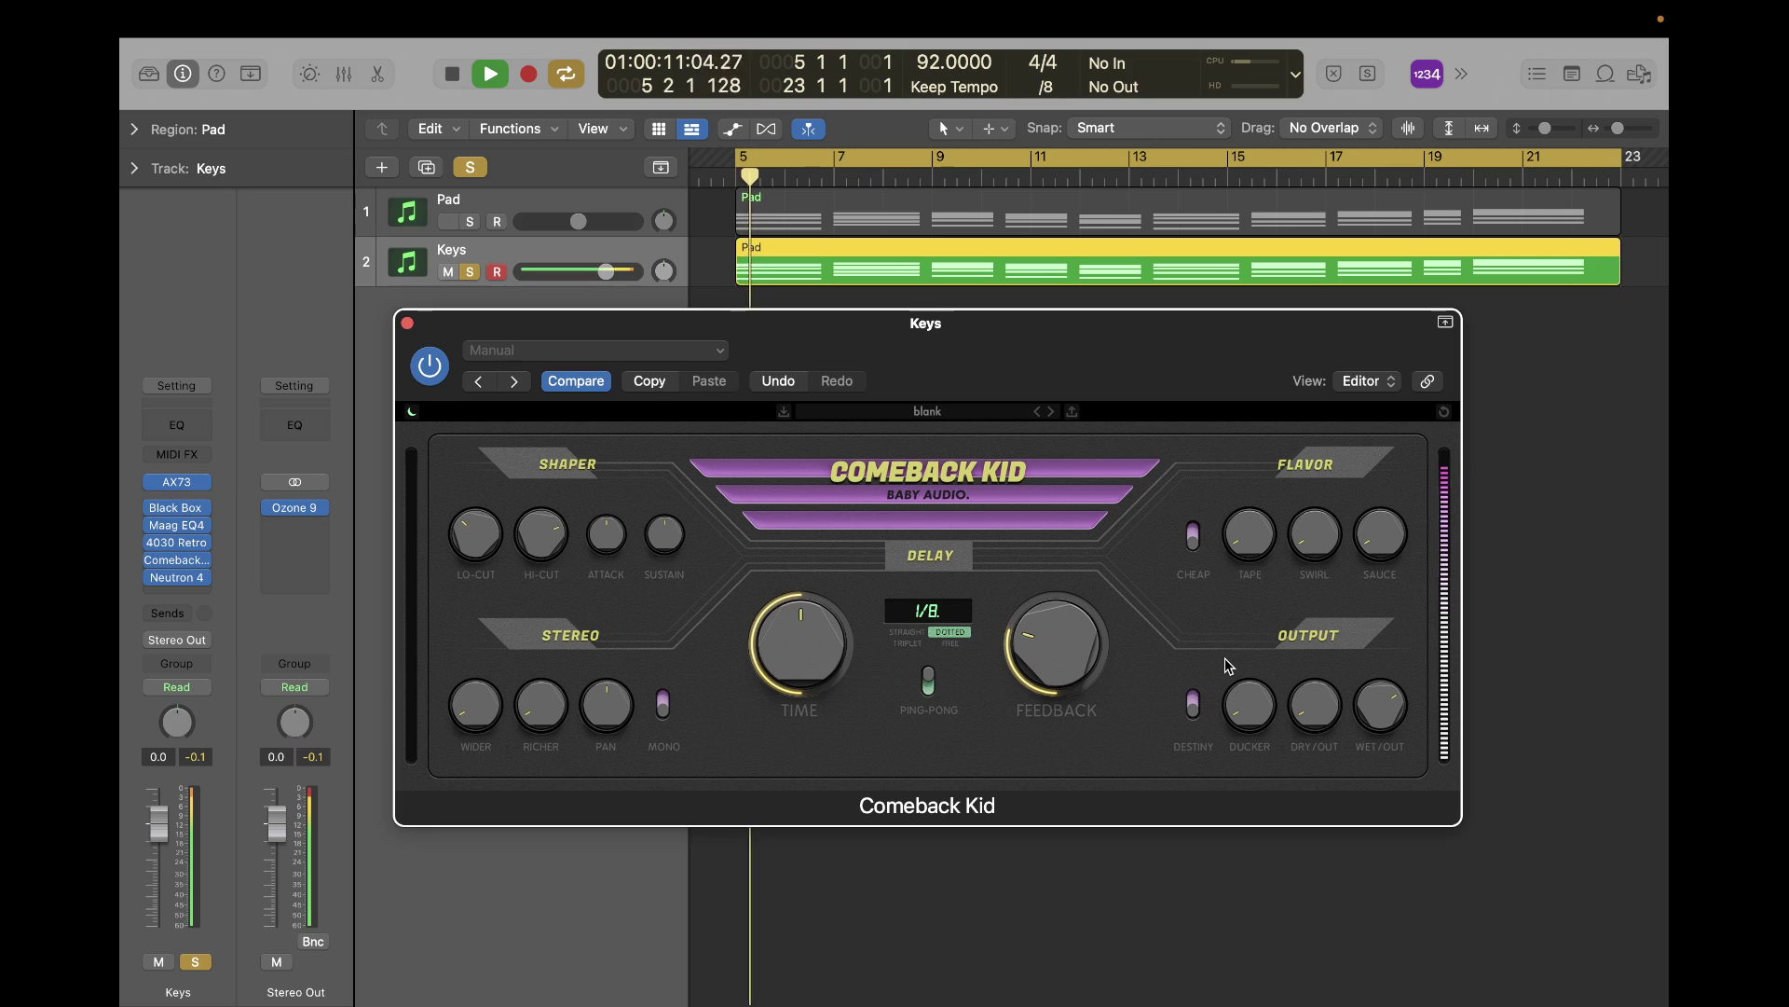
key("space")
Turn on the Cheap flavor and audition it on the delay repeats.
left_click(1194, 535)
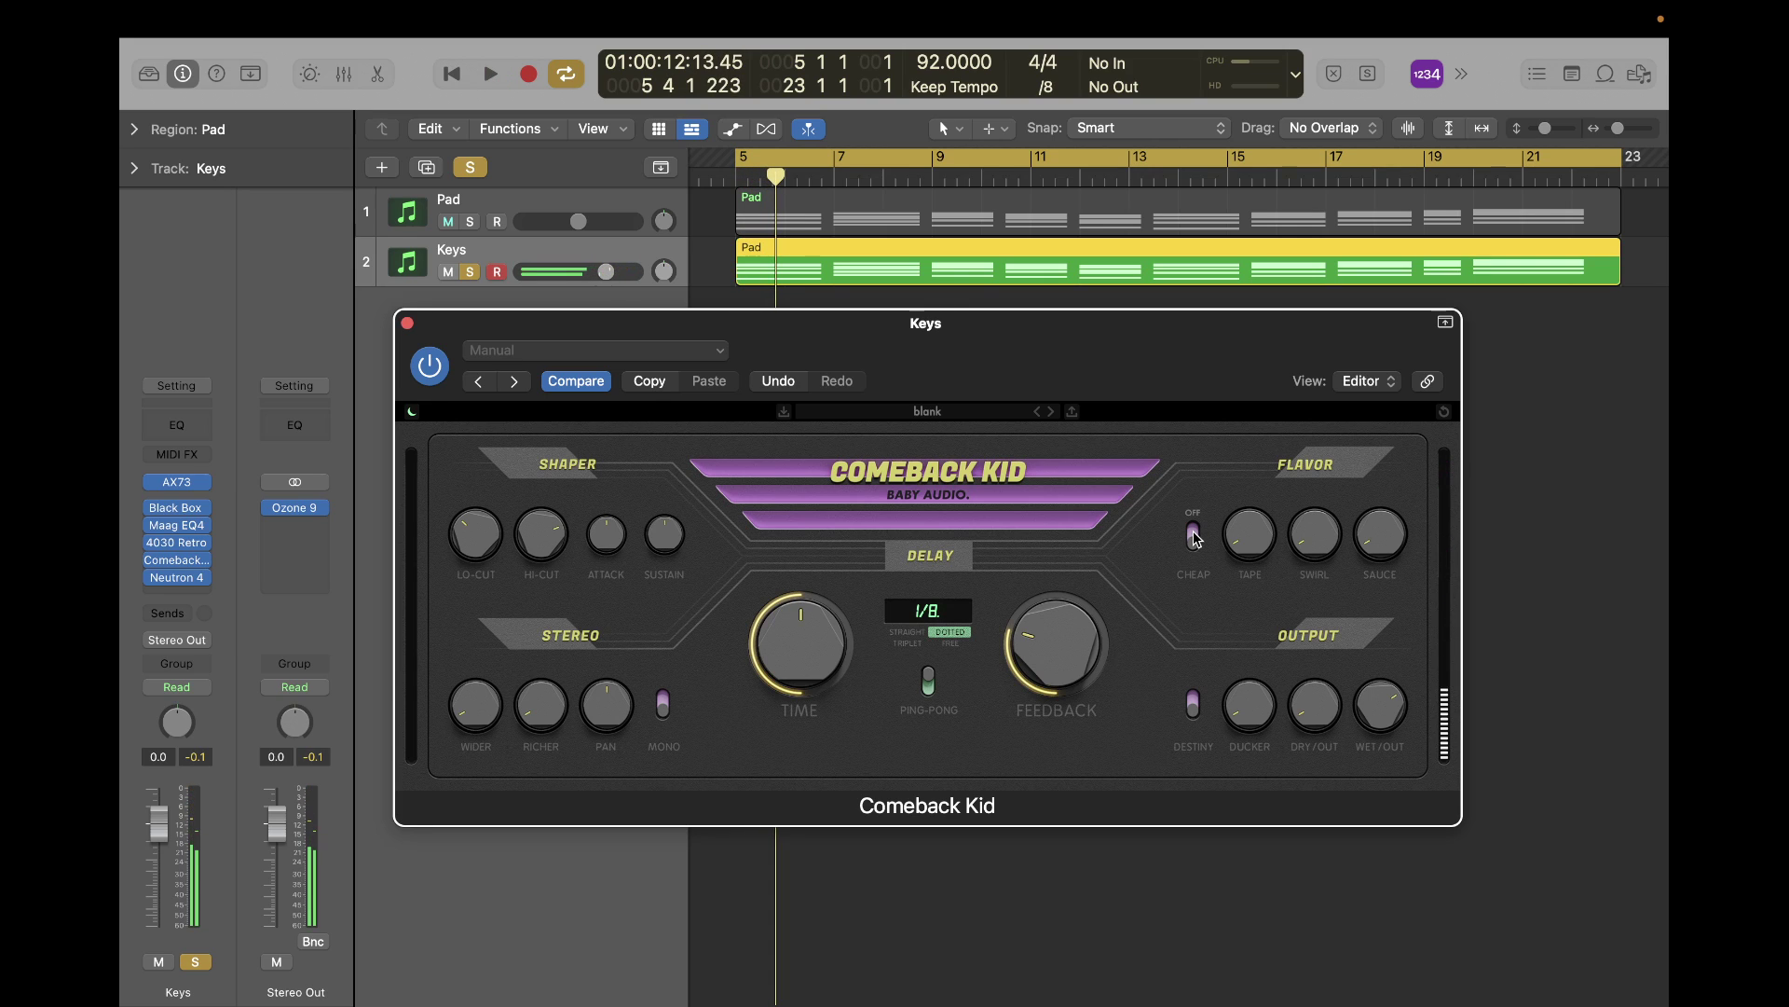
key("space")
key("space")
Try increasing the Tape flavor up to 100 while replaying the opening of the Keys part.
mouse_move(1253, 544)
scroll(1254, 543, "up", 5)
key("space")
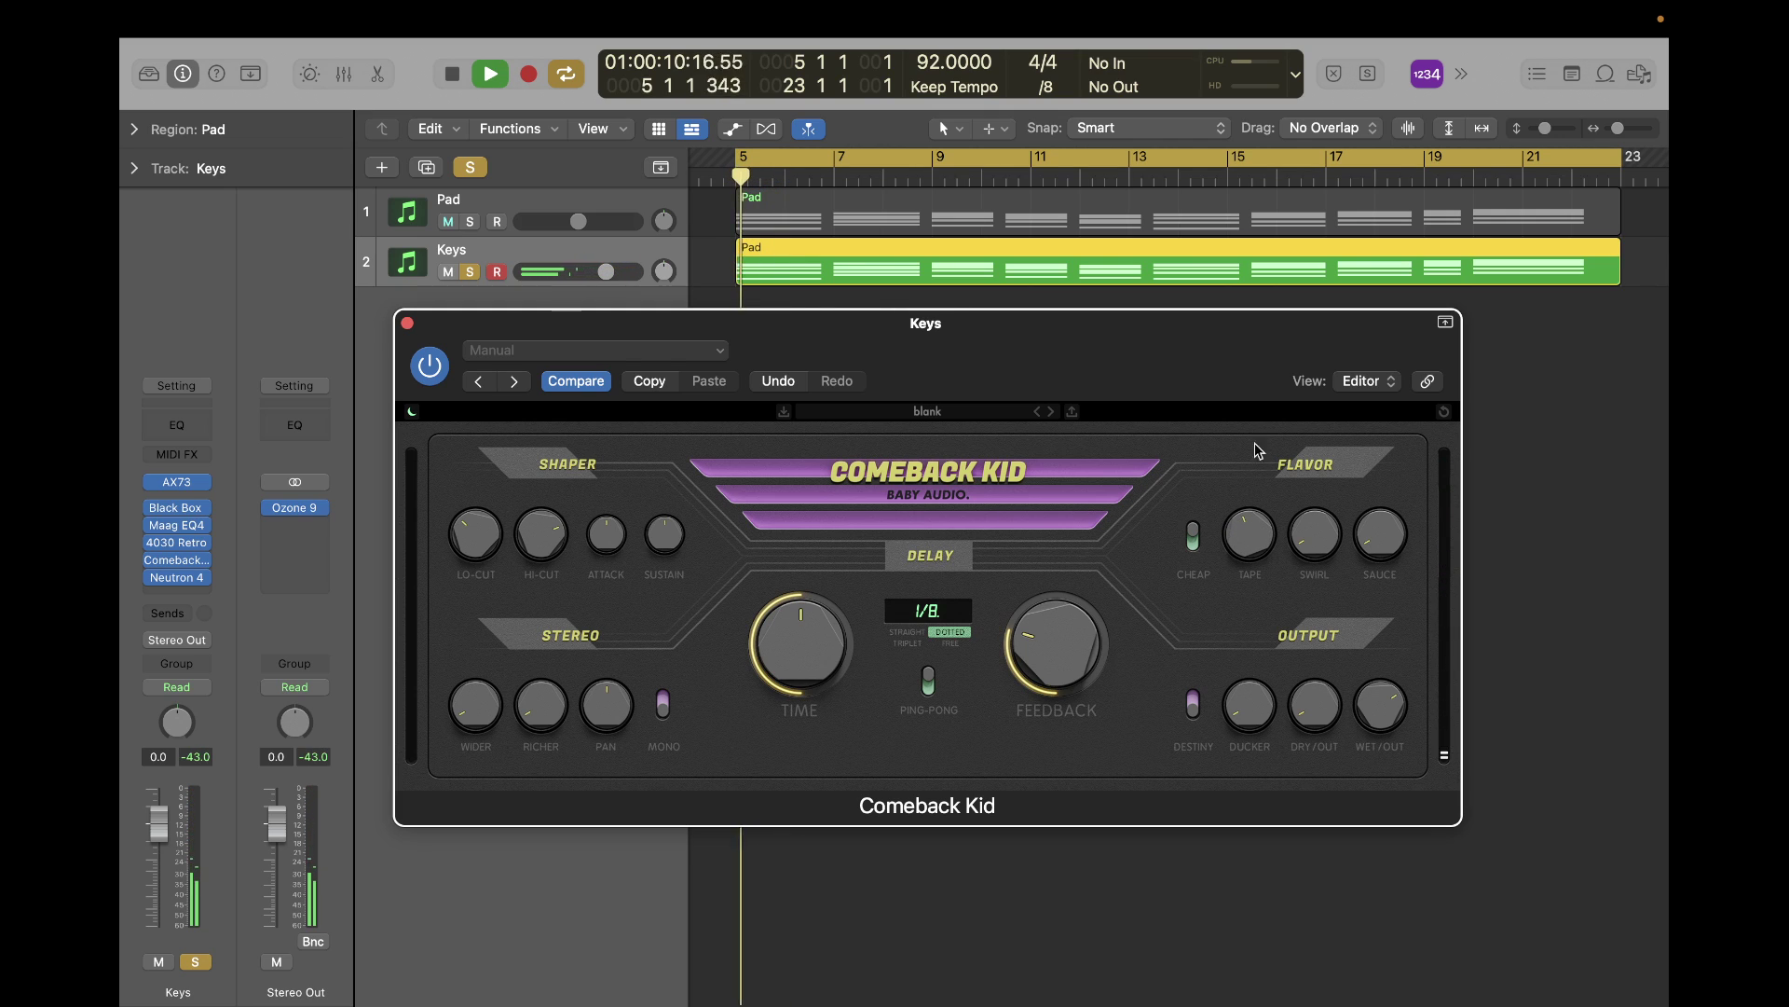
key("space")
key("space")
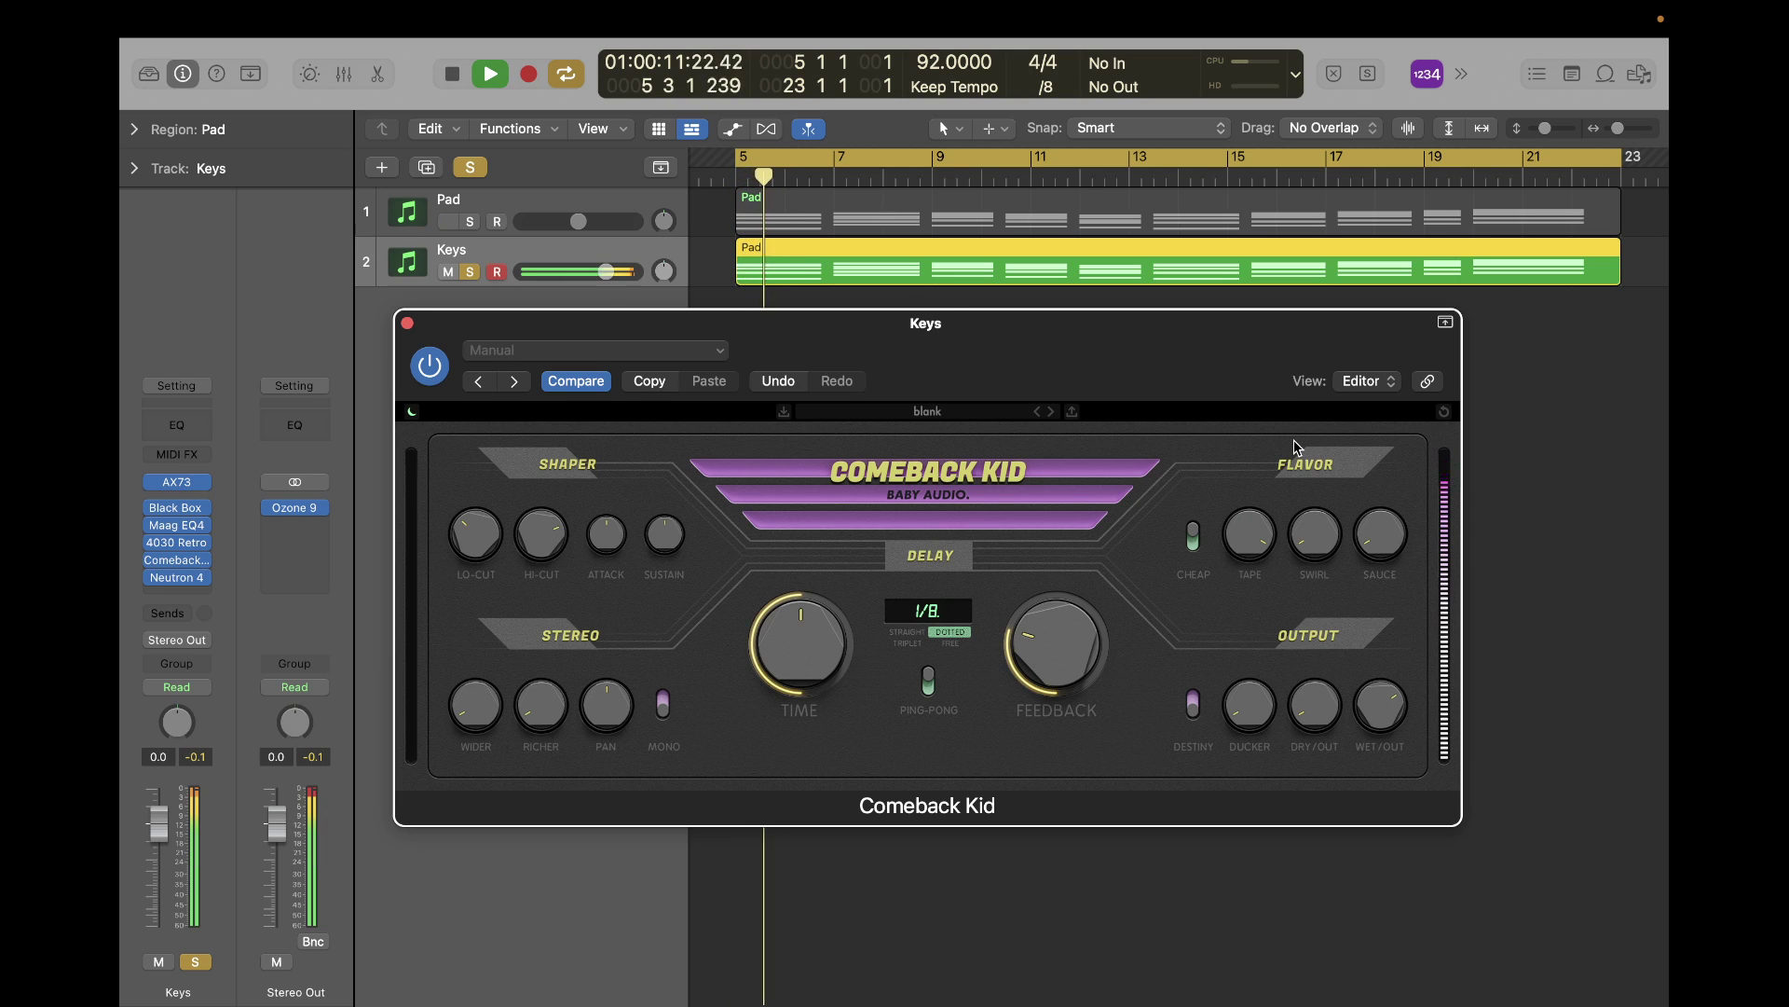
key("space")
key("space")
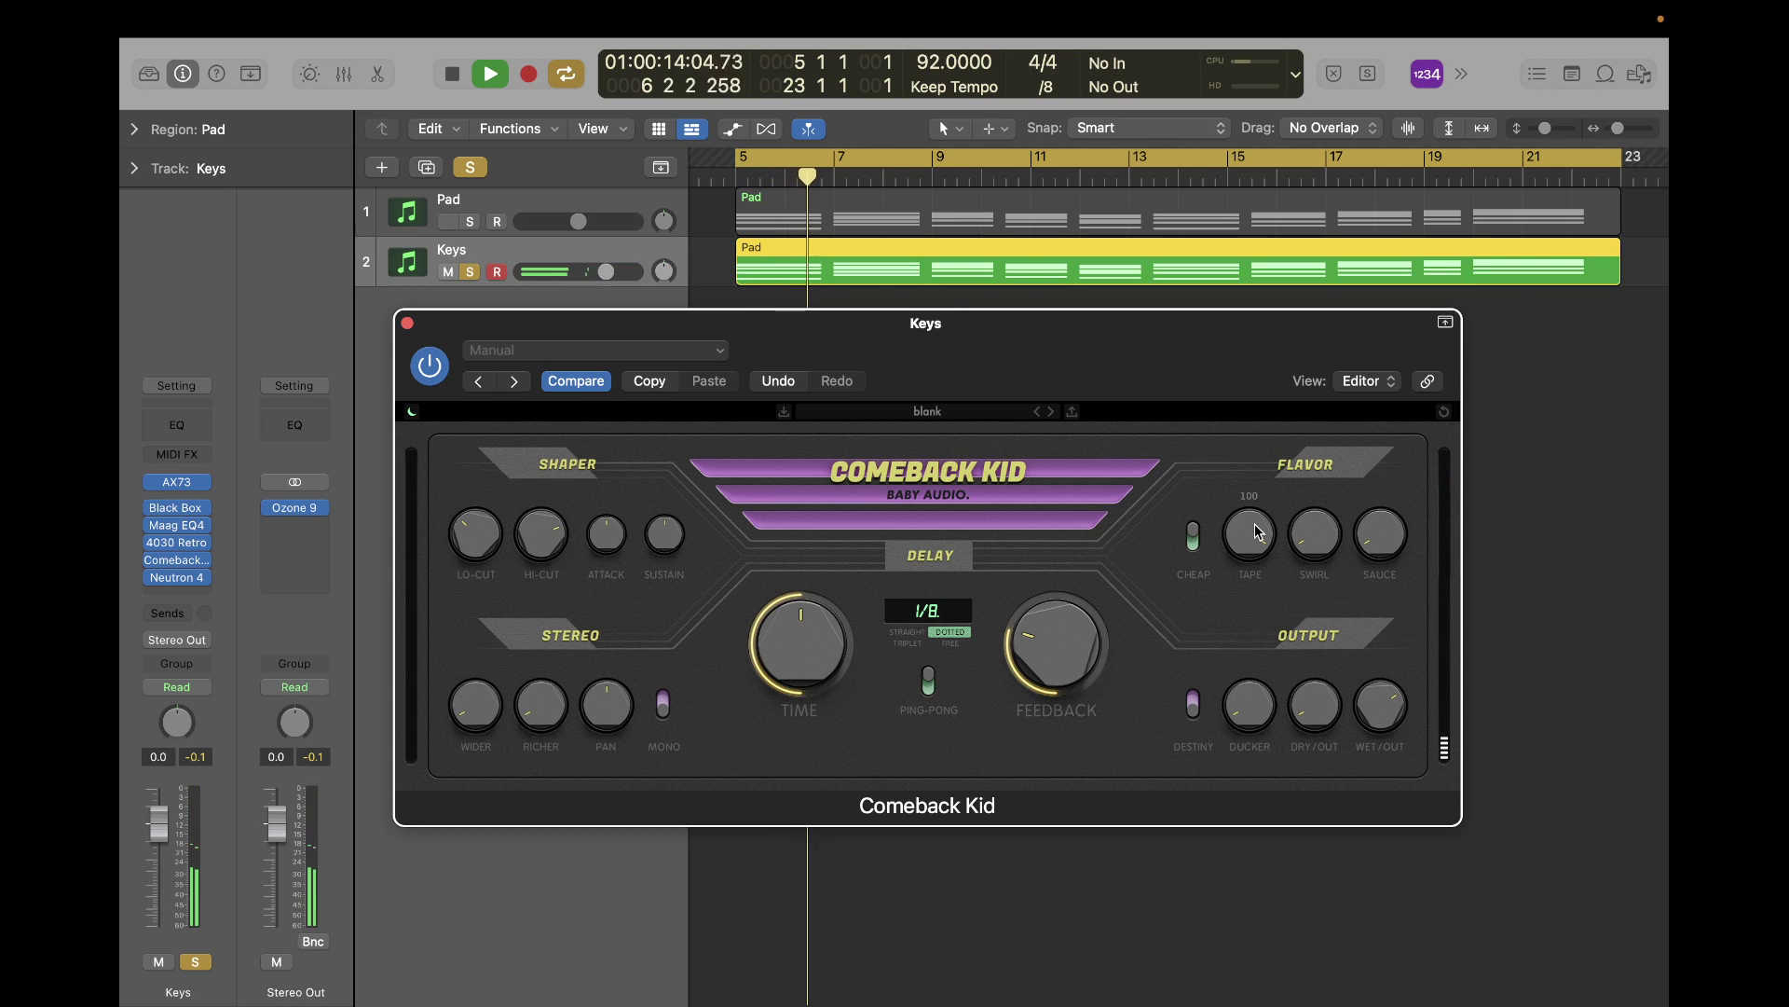
key("space")
Lower the Tape flavor and raise Swirl to 100, auditioning the delay repeats.
left_click_drag(1249, 587, 1248, 718)
left_click_drag(1315, 564, 1354, 291)
key("space")
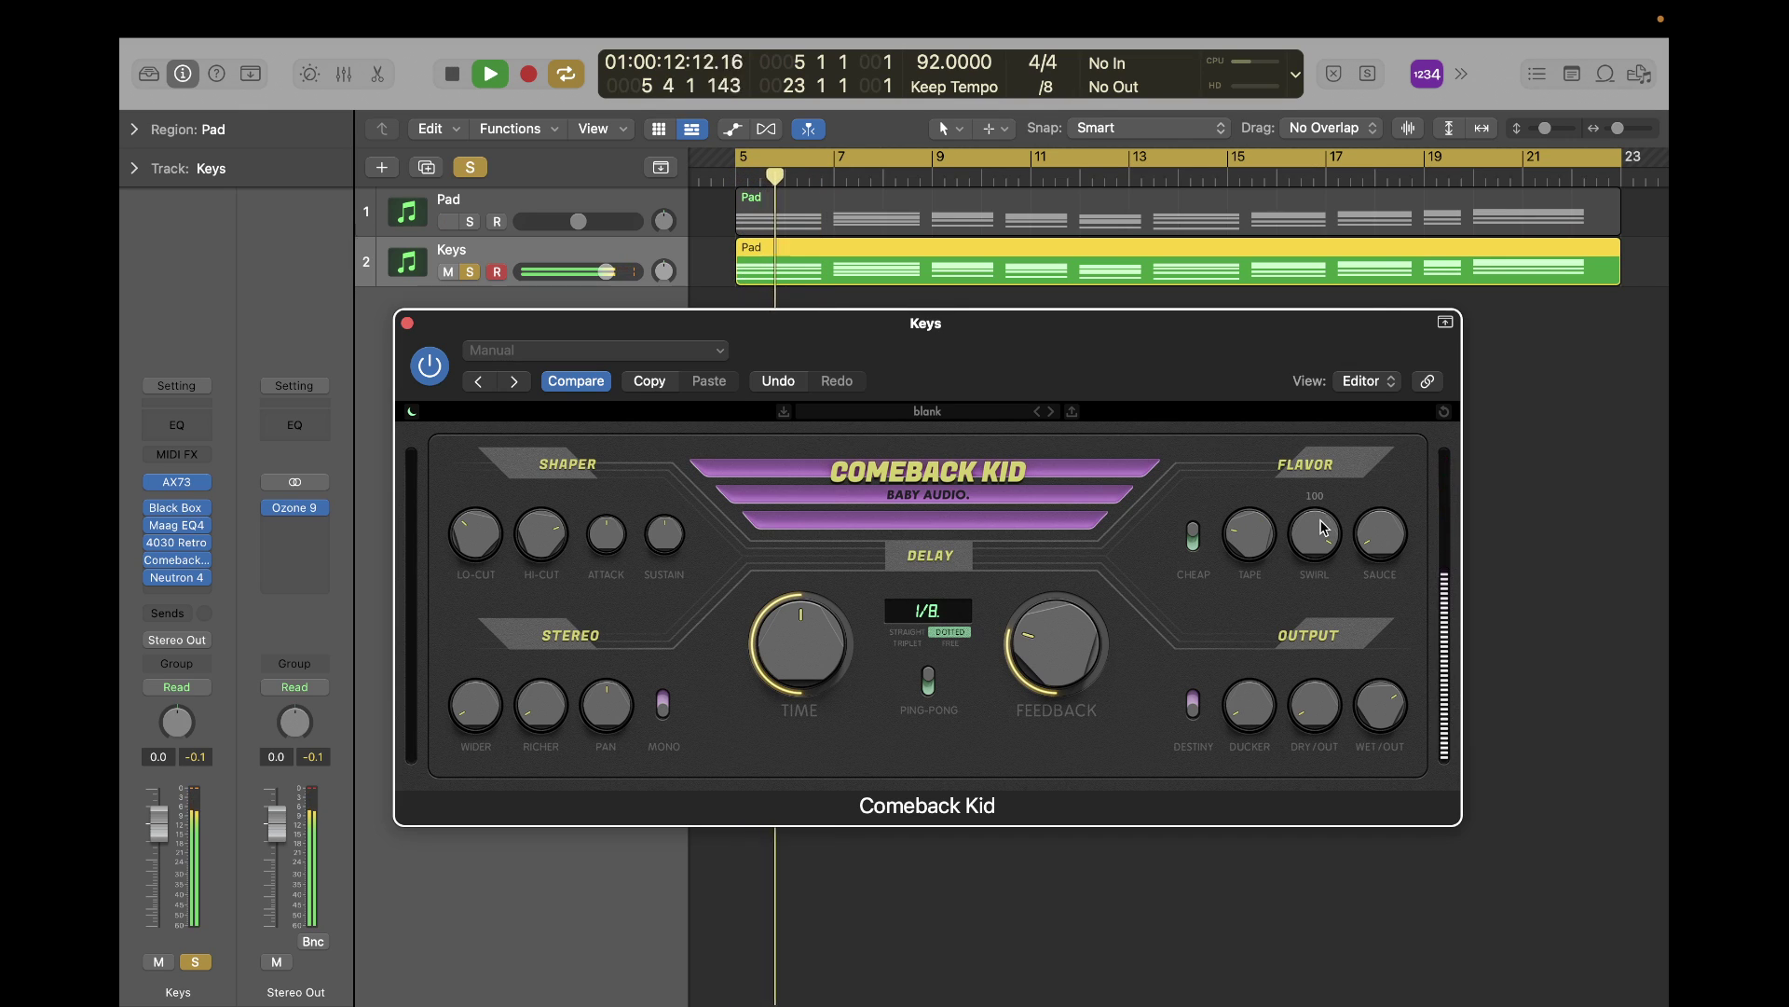
Bring Swirl and Tape down, then try the Sauce flavor at 100 while auditioning the delay repeats.
key("space")
left_click_drag(1324, 528, 1307, 673)
left_click_drag(1249, 530, 1251, 638)
left_click(1383, 546)
left_click_drag(1388, 476, 1390, 373)
key("space")
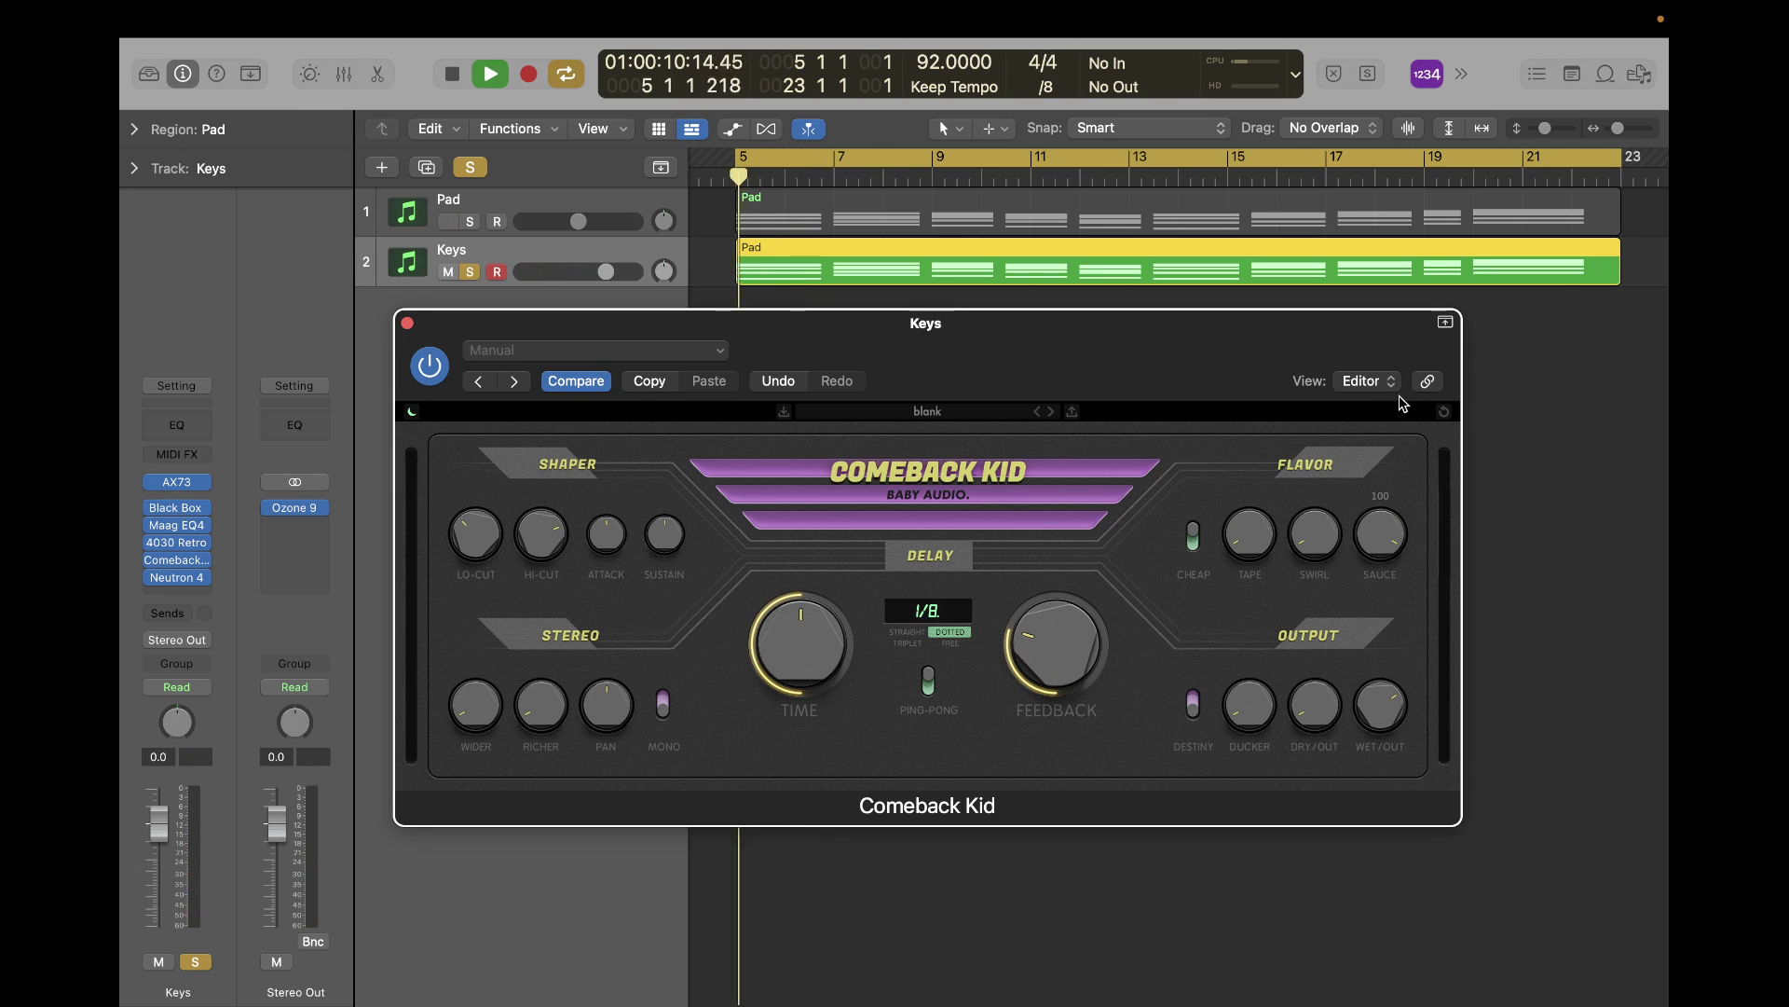
key("space")
Lower Sauce and set a moderate Tape amount with Swirl at 8, auditioning the flavor blend on the Keys part.
mouse_move(1396, 519)
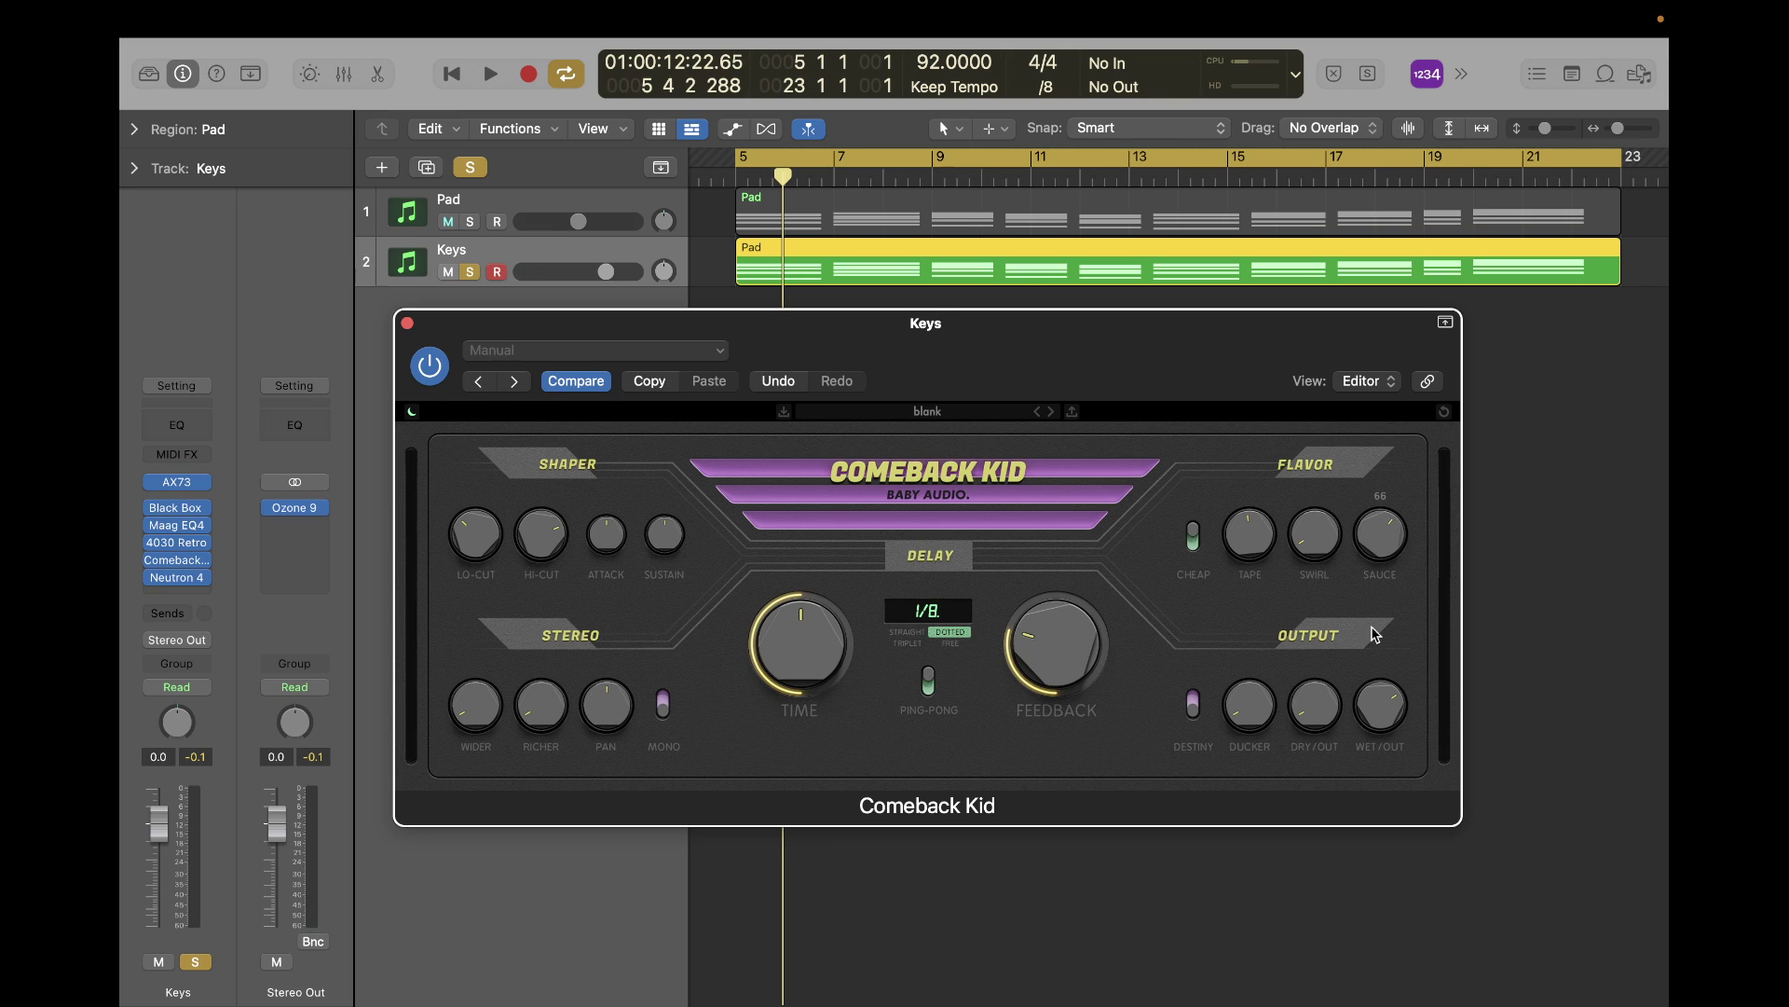
mouse_move(1320, 522)
key("space")
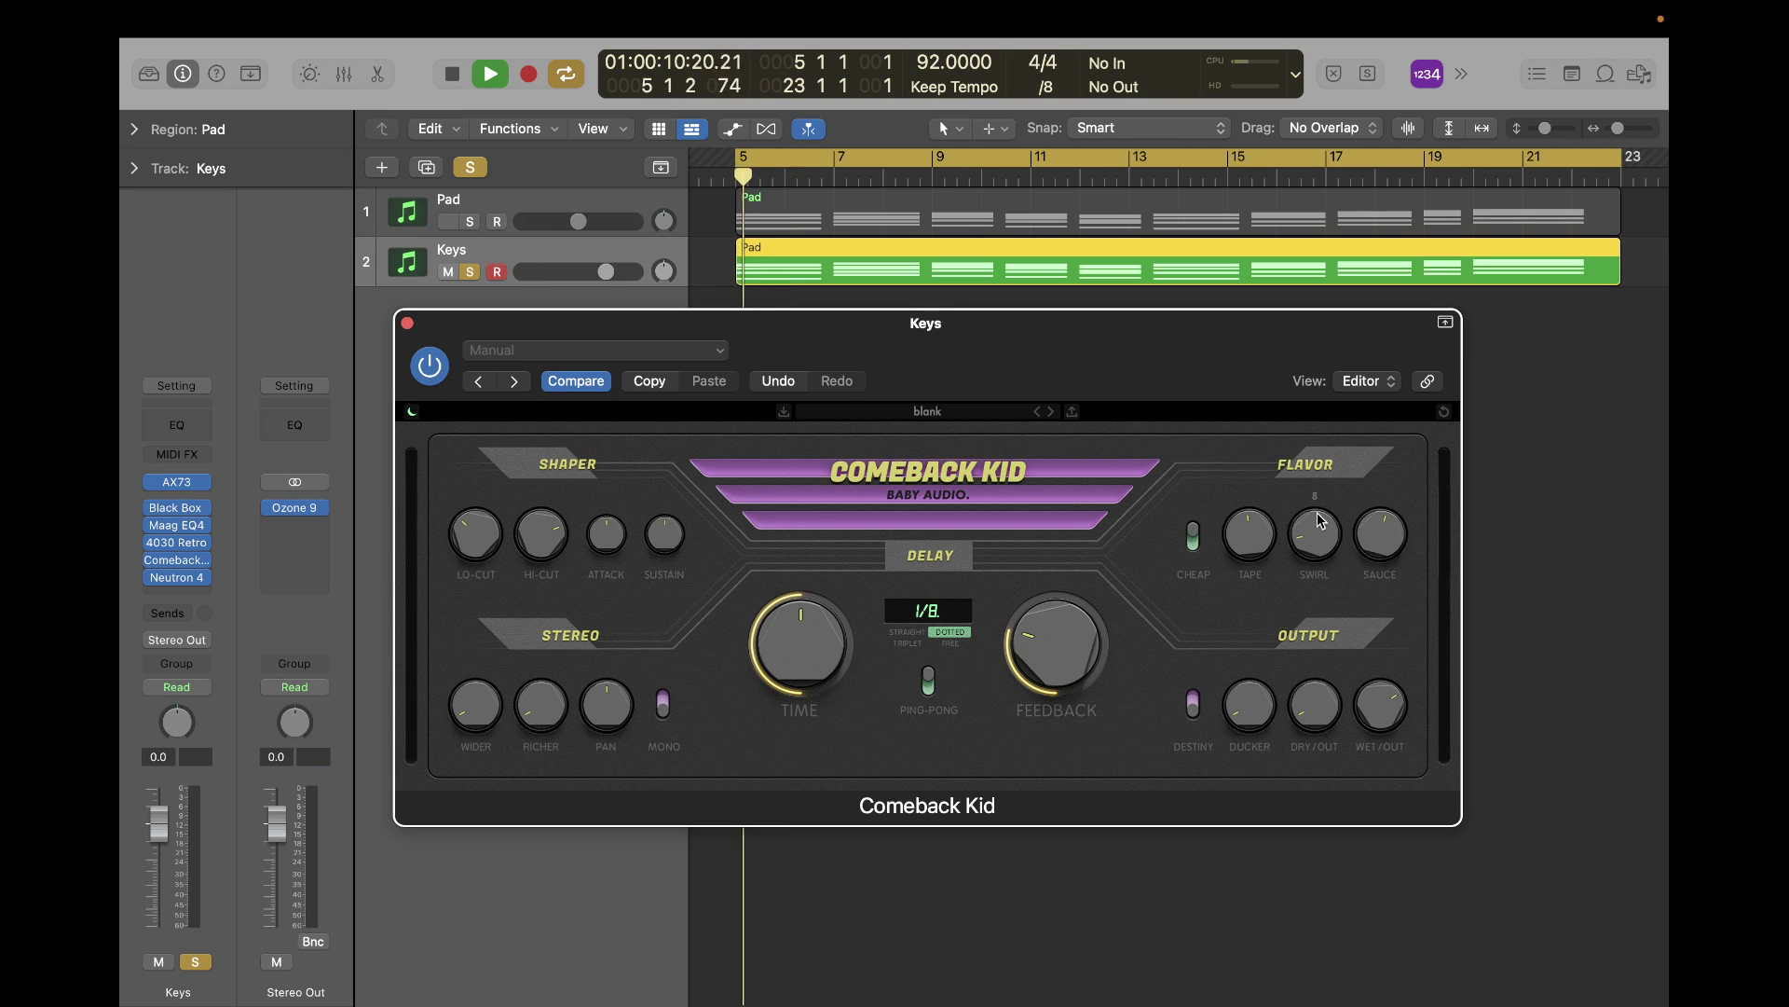
left_click_drag(1320, 521, 1320, 525)
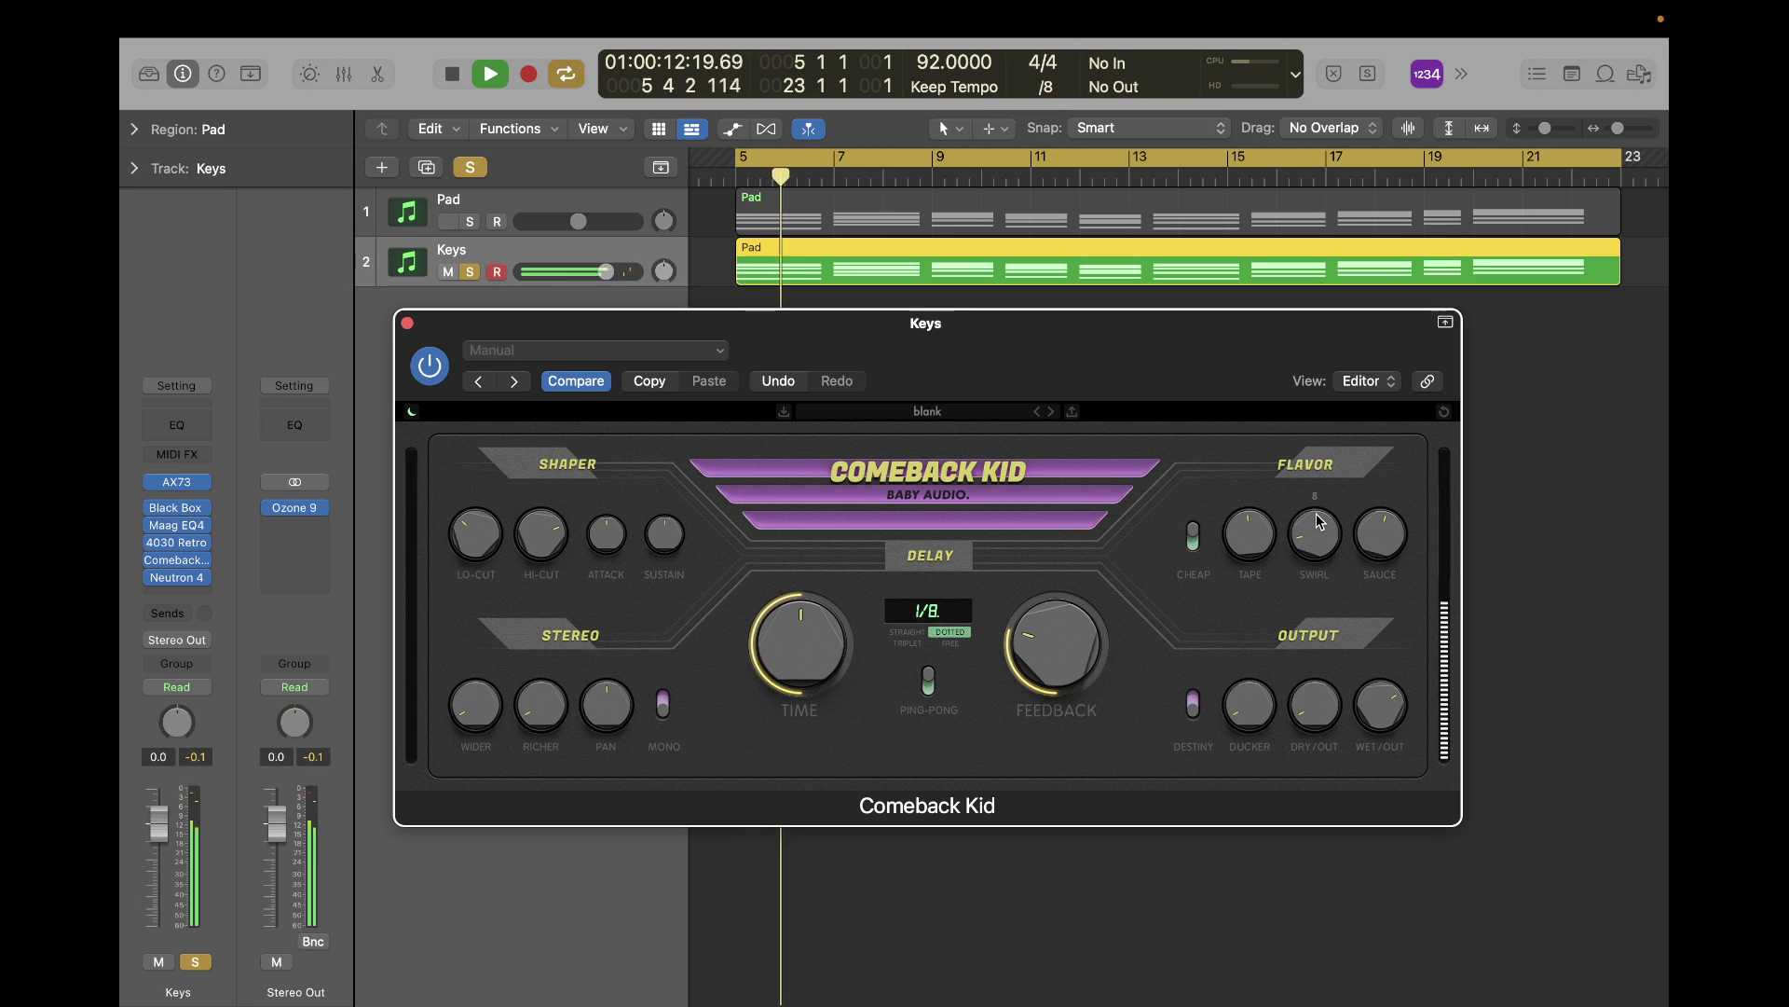
key("space")
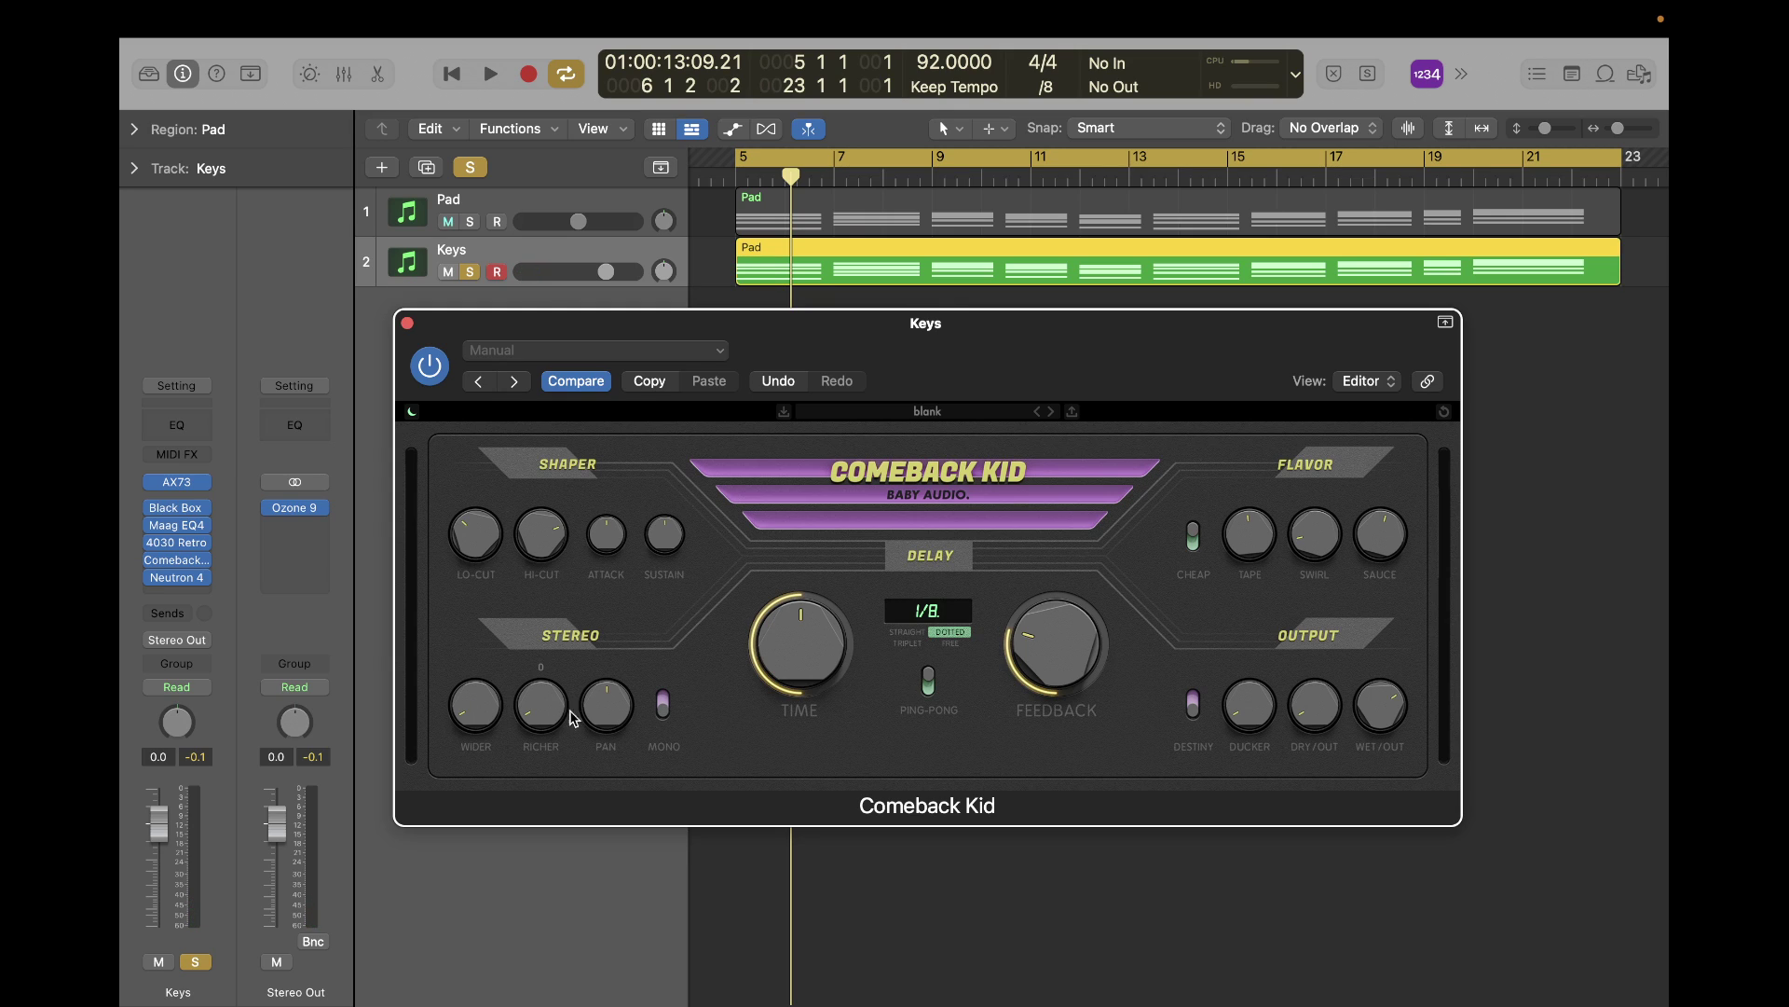
Switch the delay's Mono option on and off, and try raising Wider during playback before bringing it back down to zero.
left_click(665, 704)
left_click(664, 705)
key("space")
left_click_drag(486, 712, 509, 545)
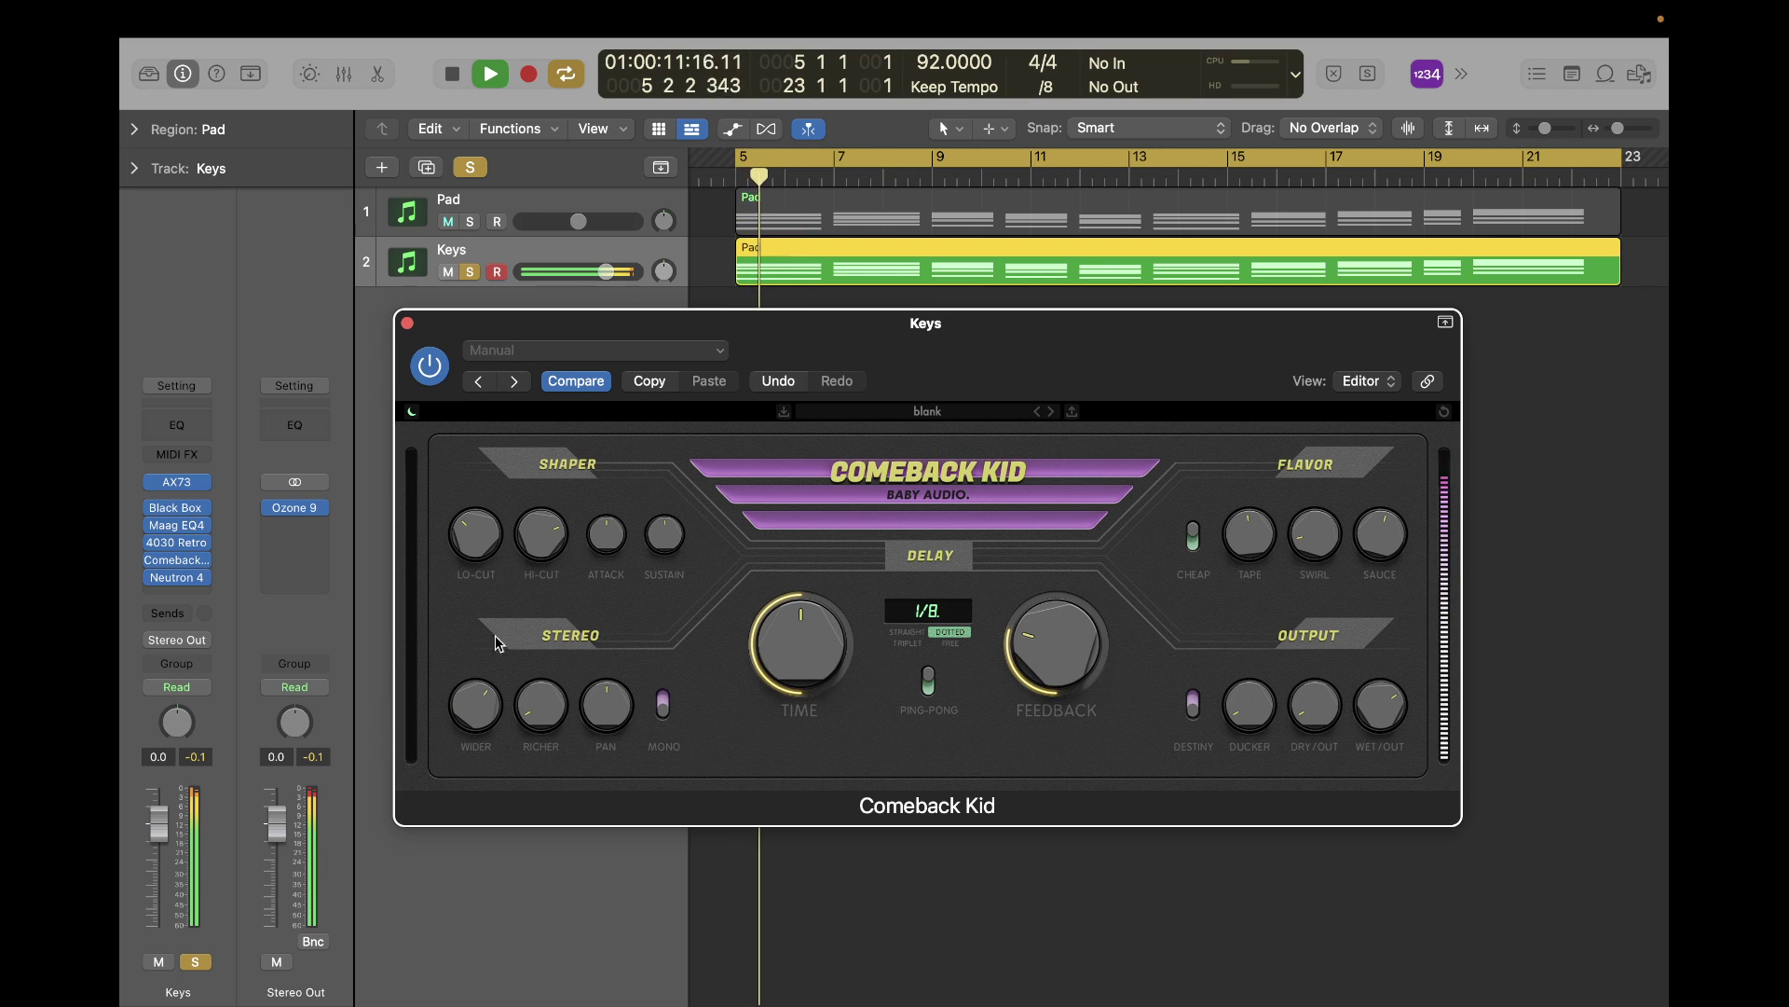
left_click_drag(478, 713, 483, 665)
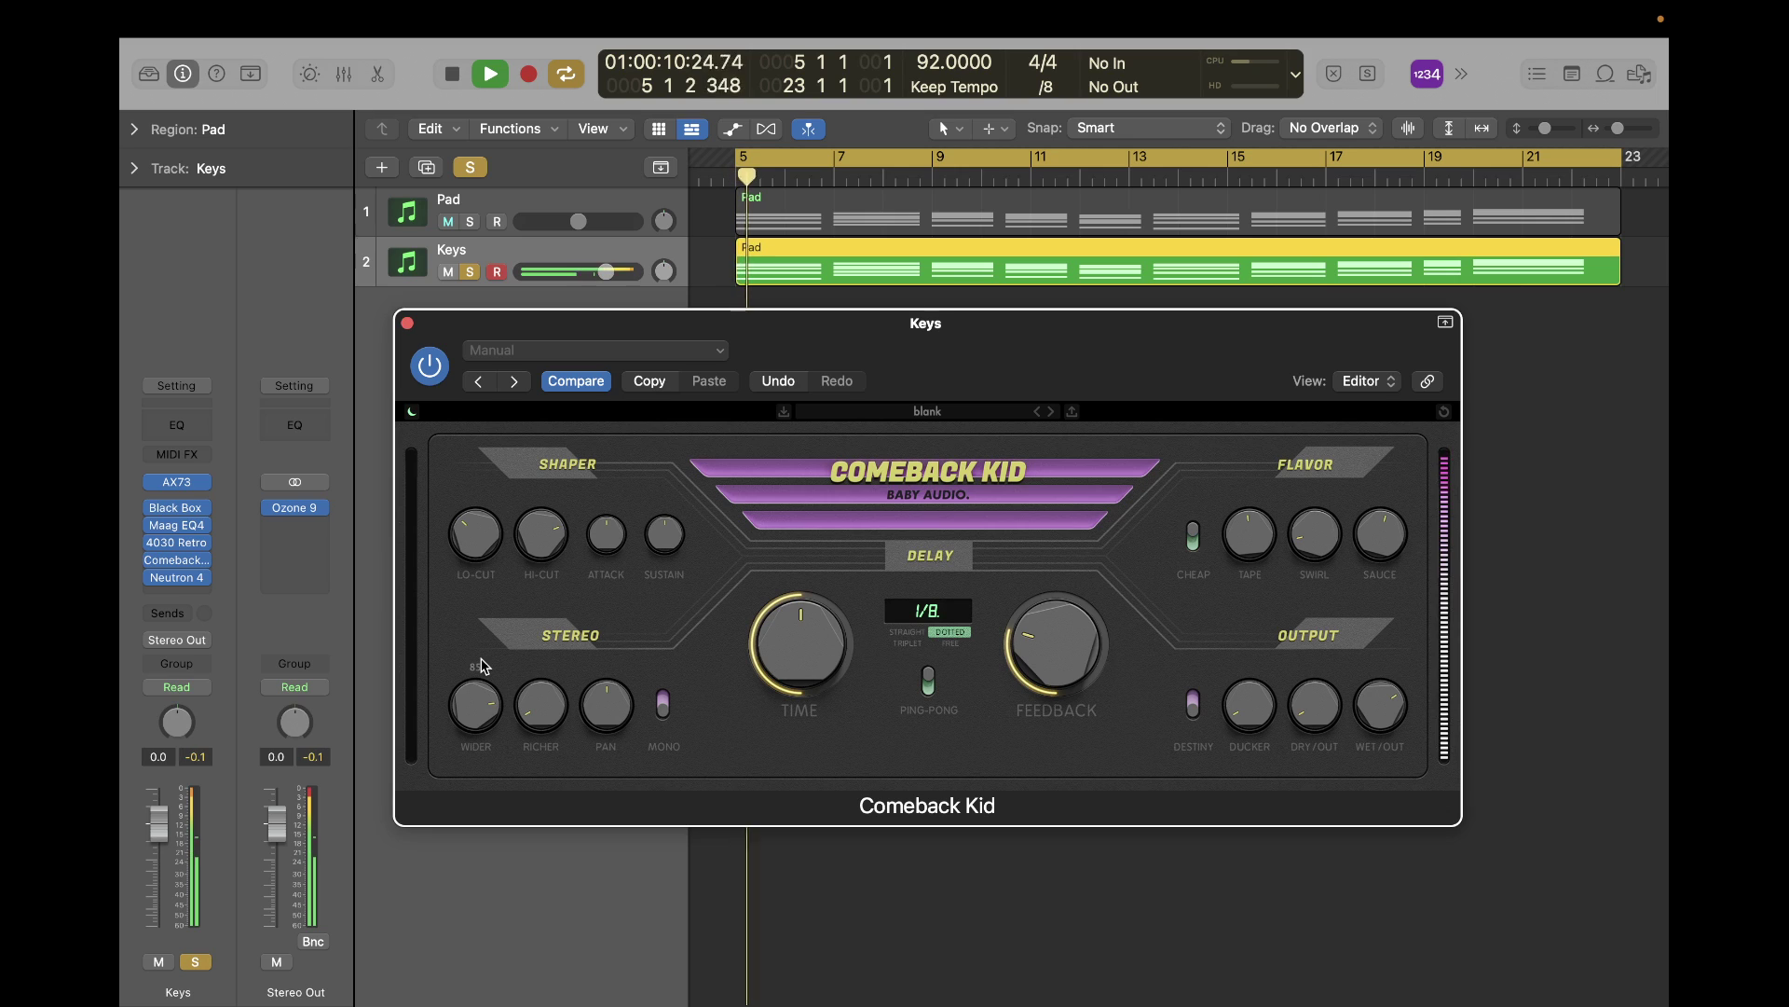
left_click_drag(484, 665, 495, 935)
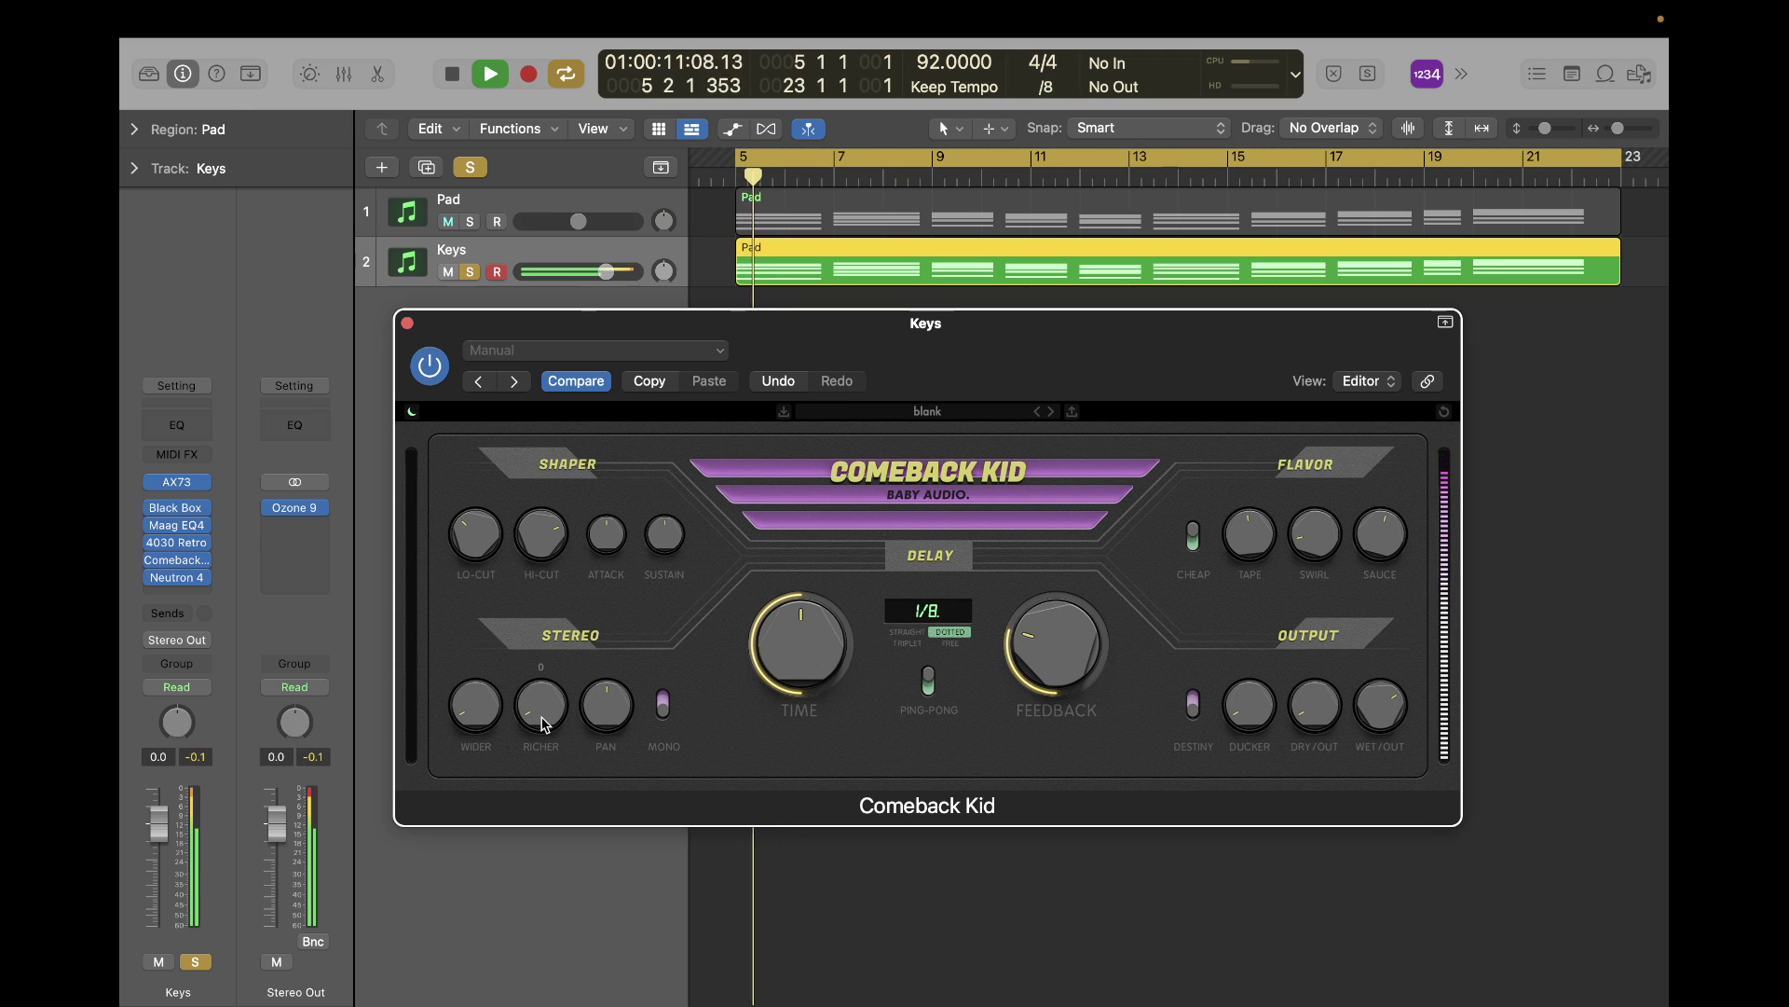
Try raising Richer and panning the delay to -100 during playback, returning Richer to zero and Pan to center.
left_click_drag(541, 733, 571, 447)
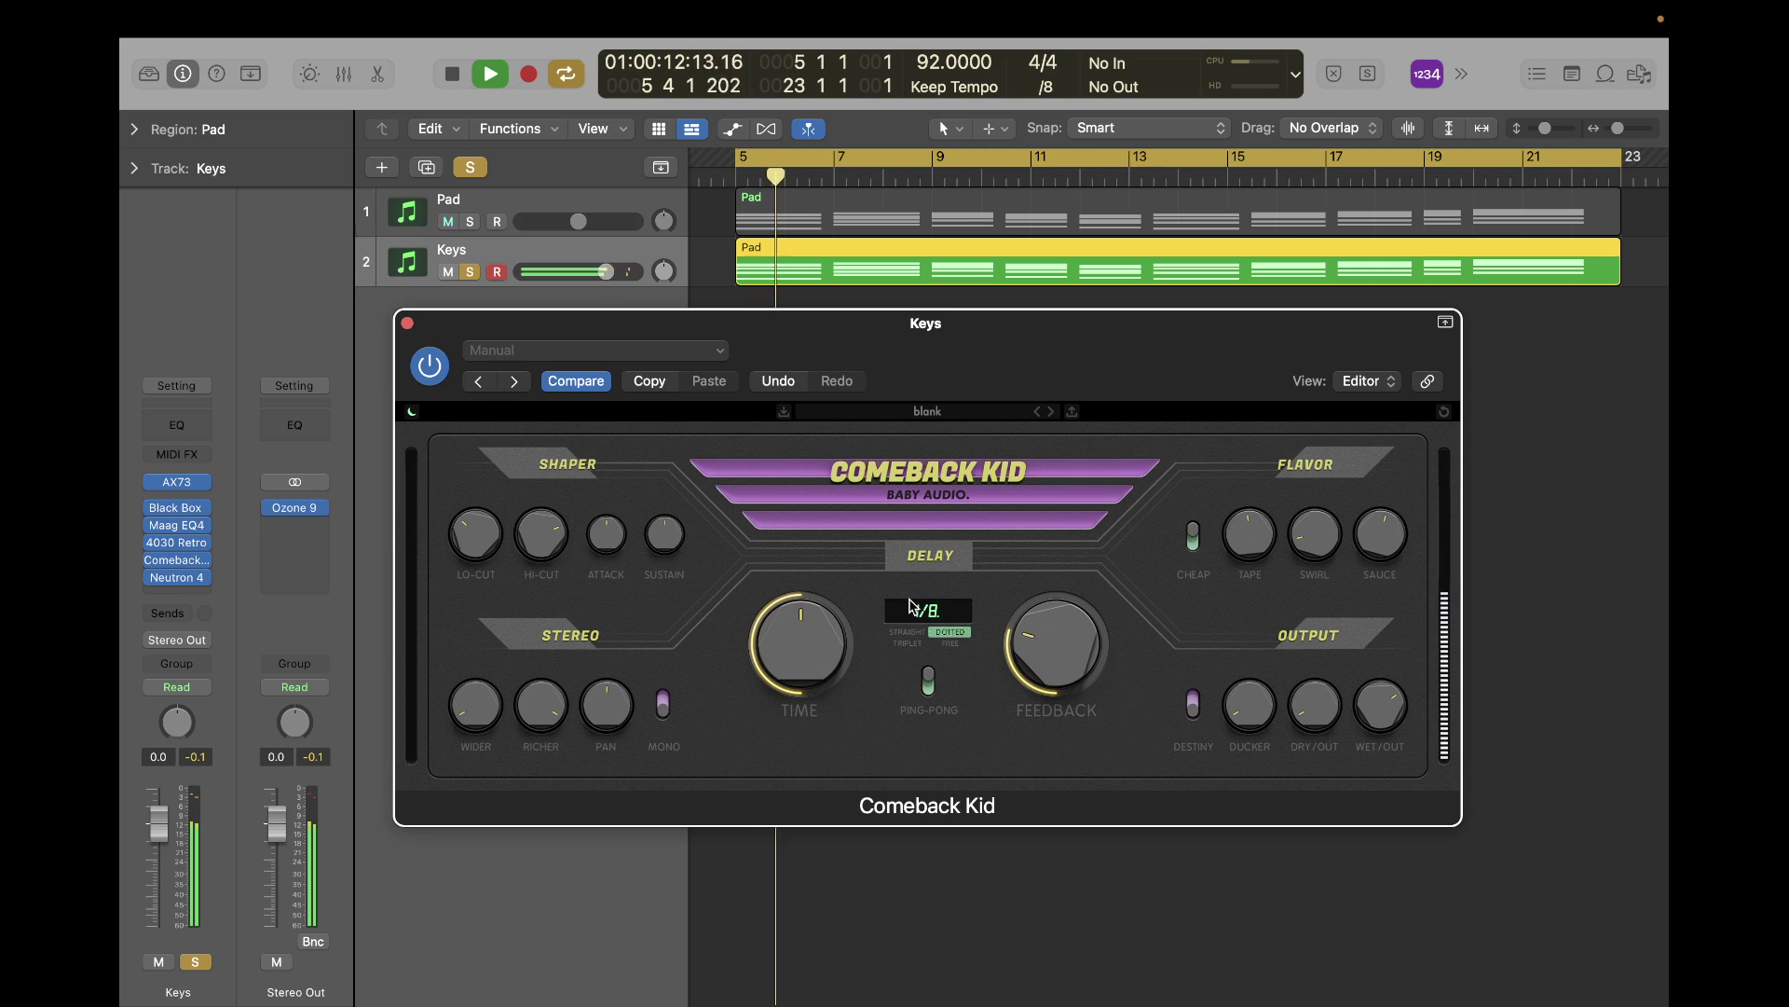
left_click_drag(539, 694, 532, 887)
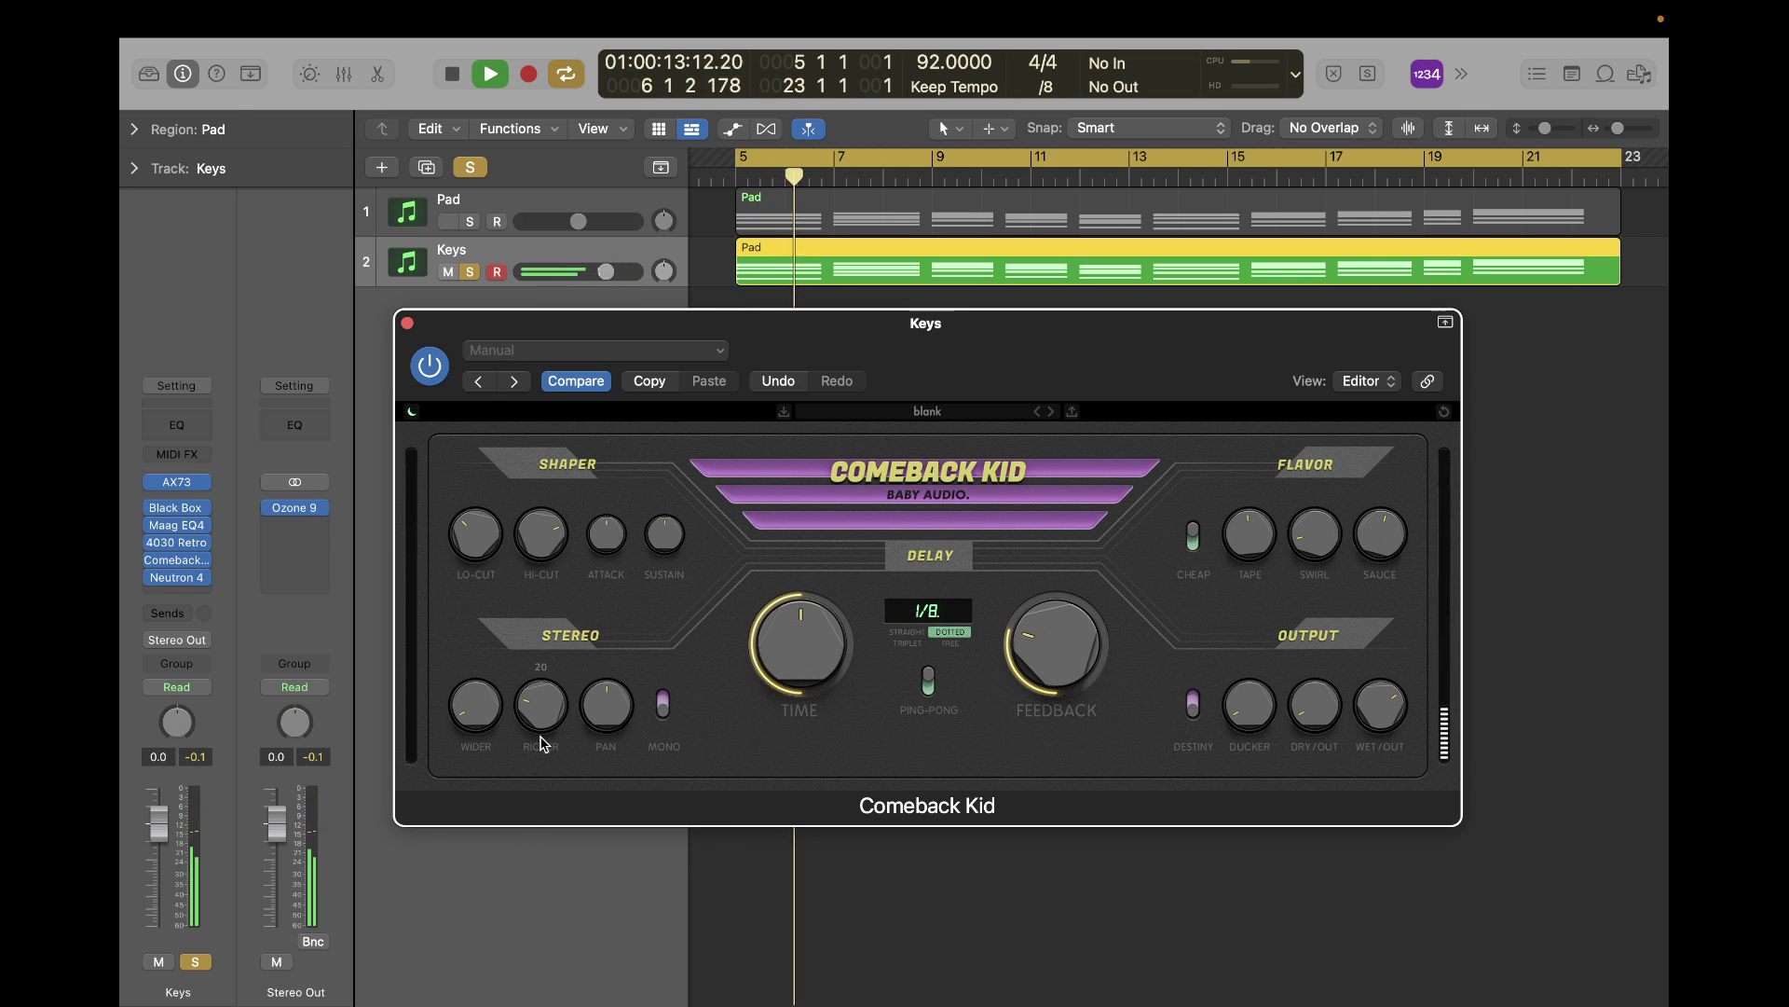
key("space")
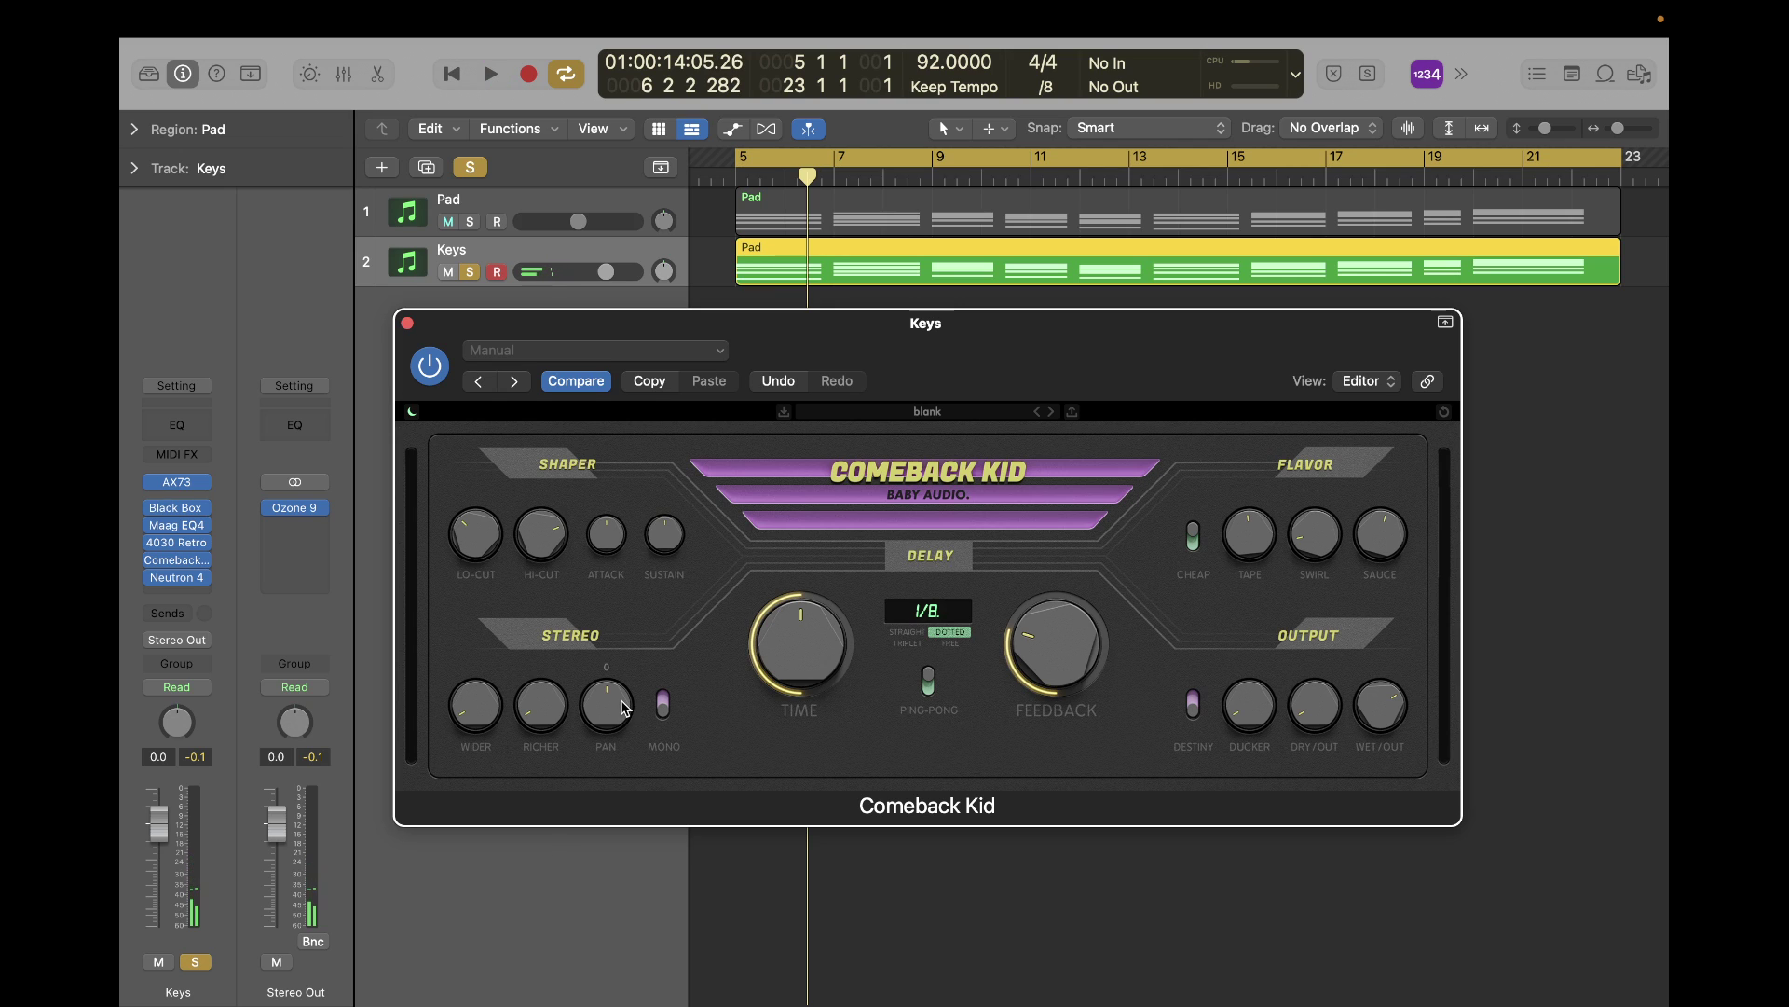
key("space")
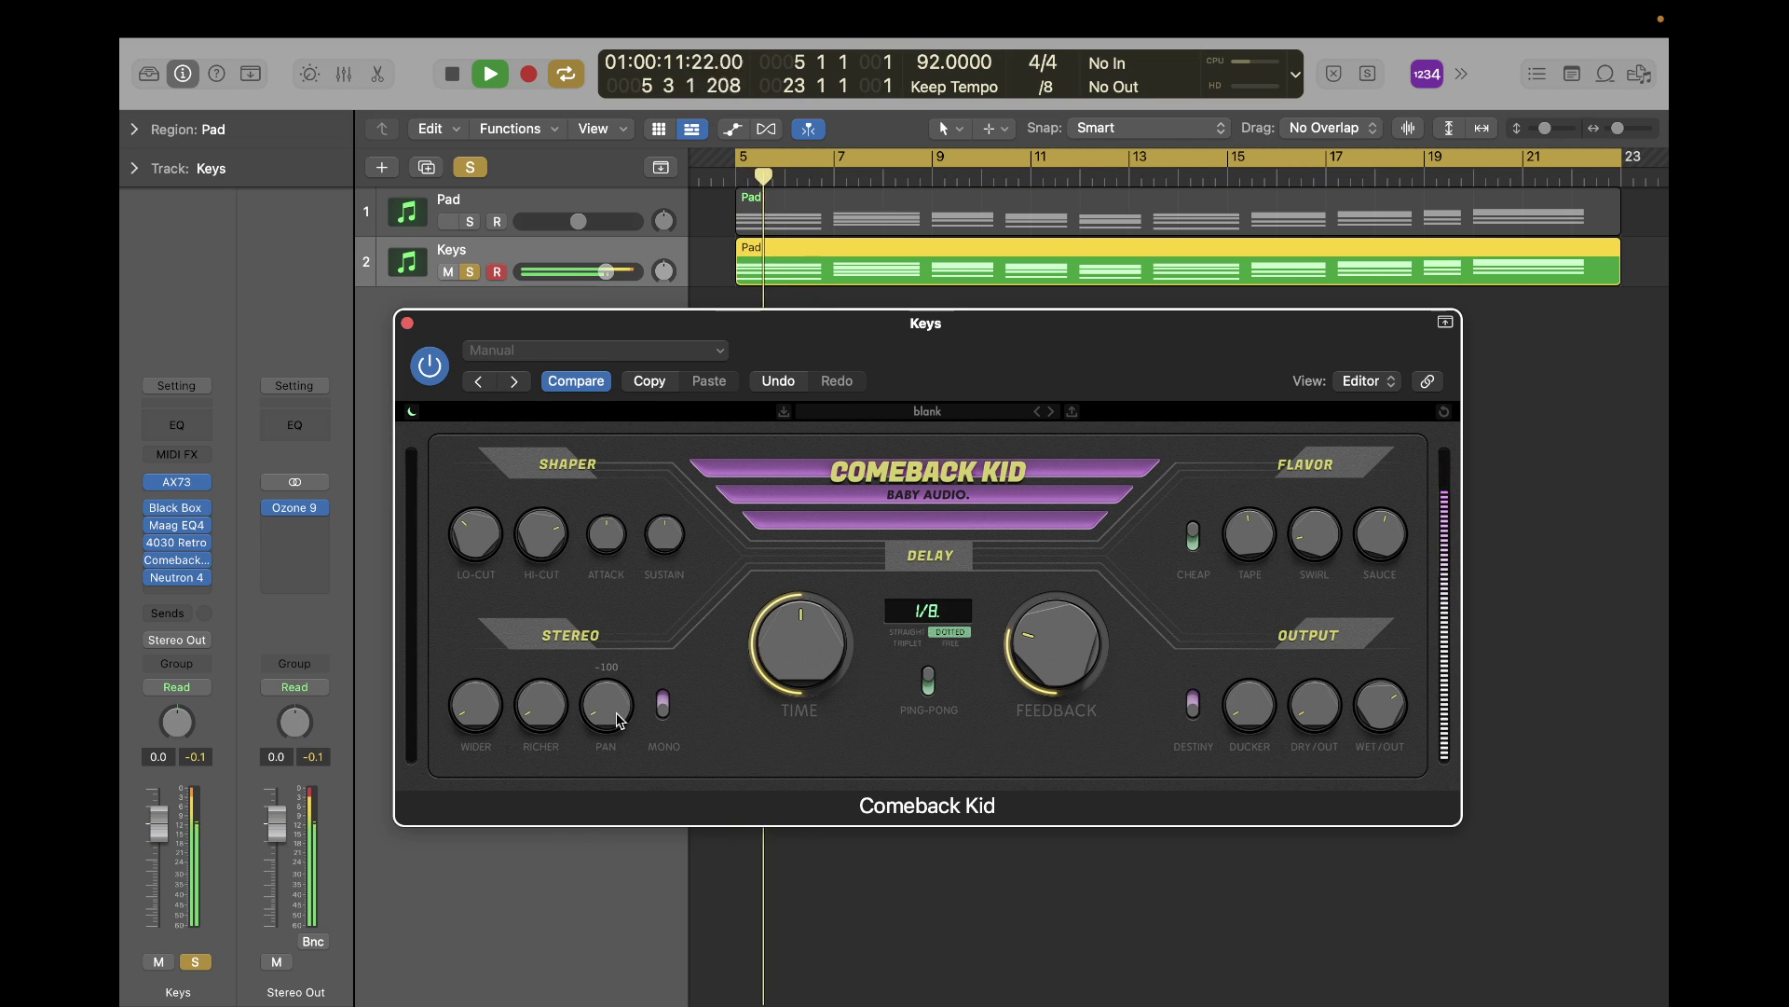
left_click_drag(620, 720, 642, 604)
key("space")
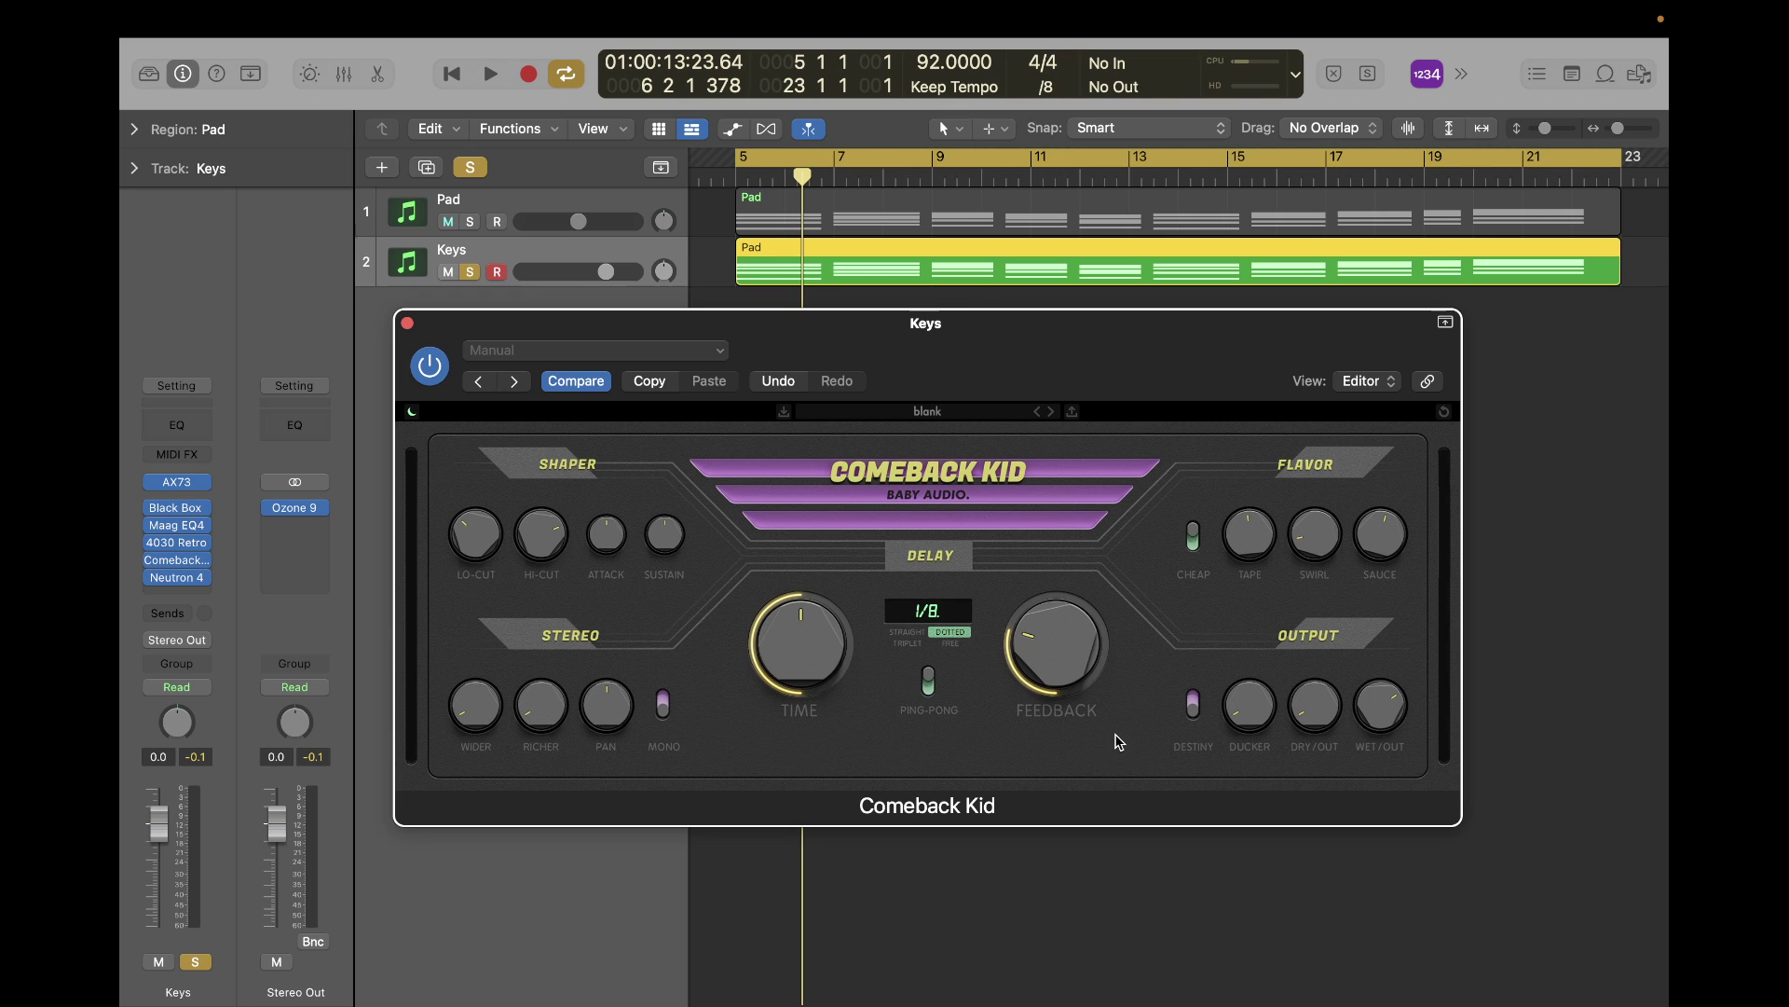
Turn Wet/Out down to zero and set Dry/Out to 100, auditioning the dry Keys sound.
key("space")
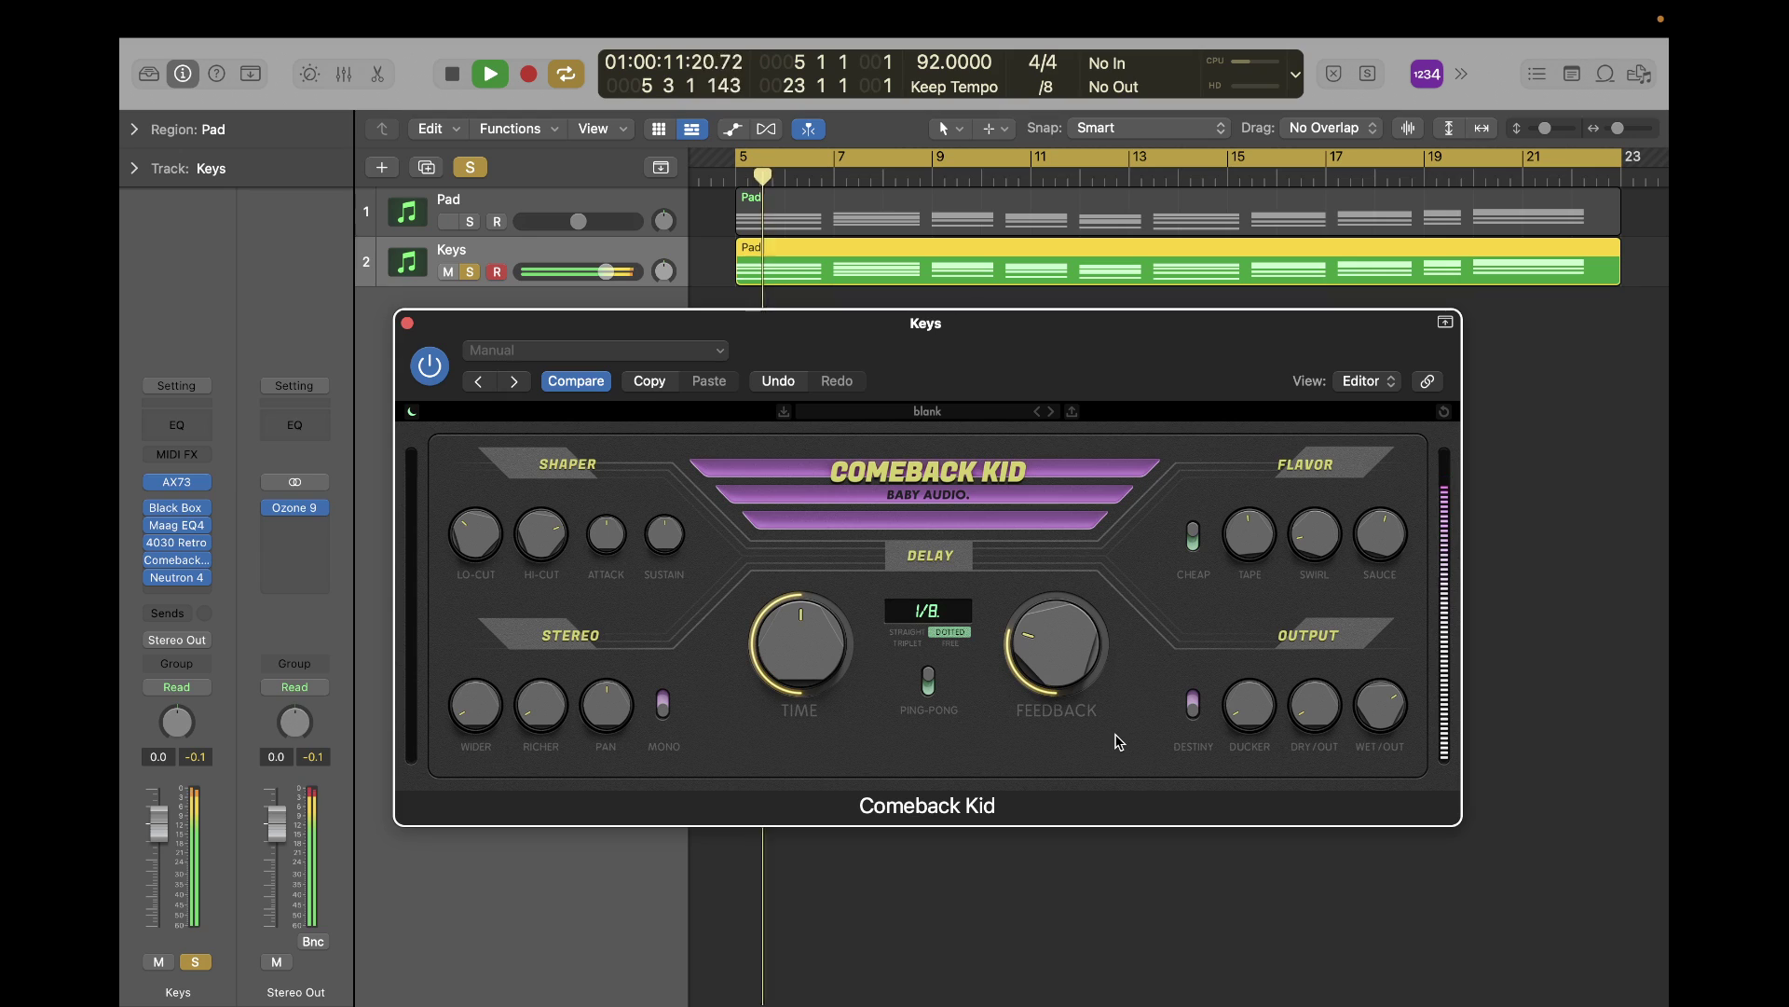
key("space")
left_click_drag(1383, 712, 1349, 858)
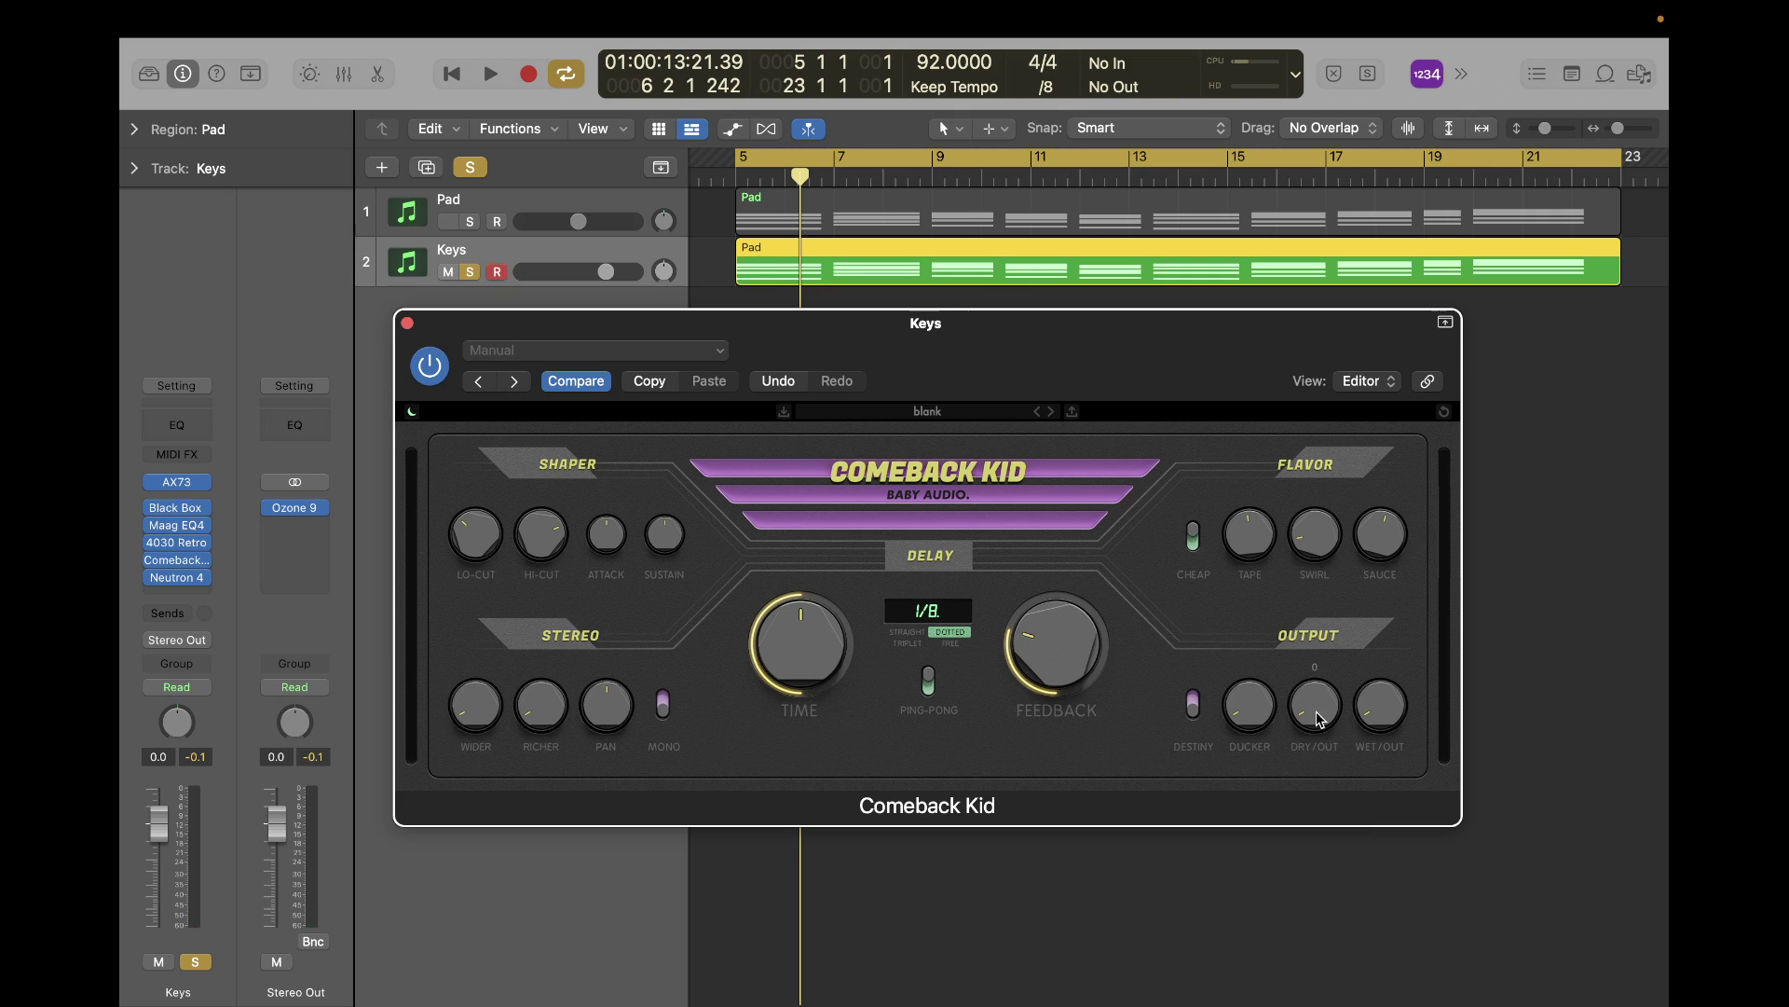
left_click_drag(1330, 570, 1329, 630)
key("space")
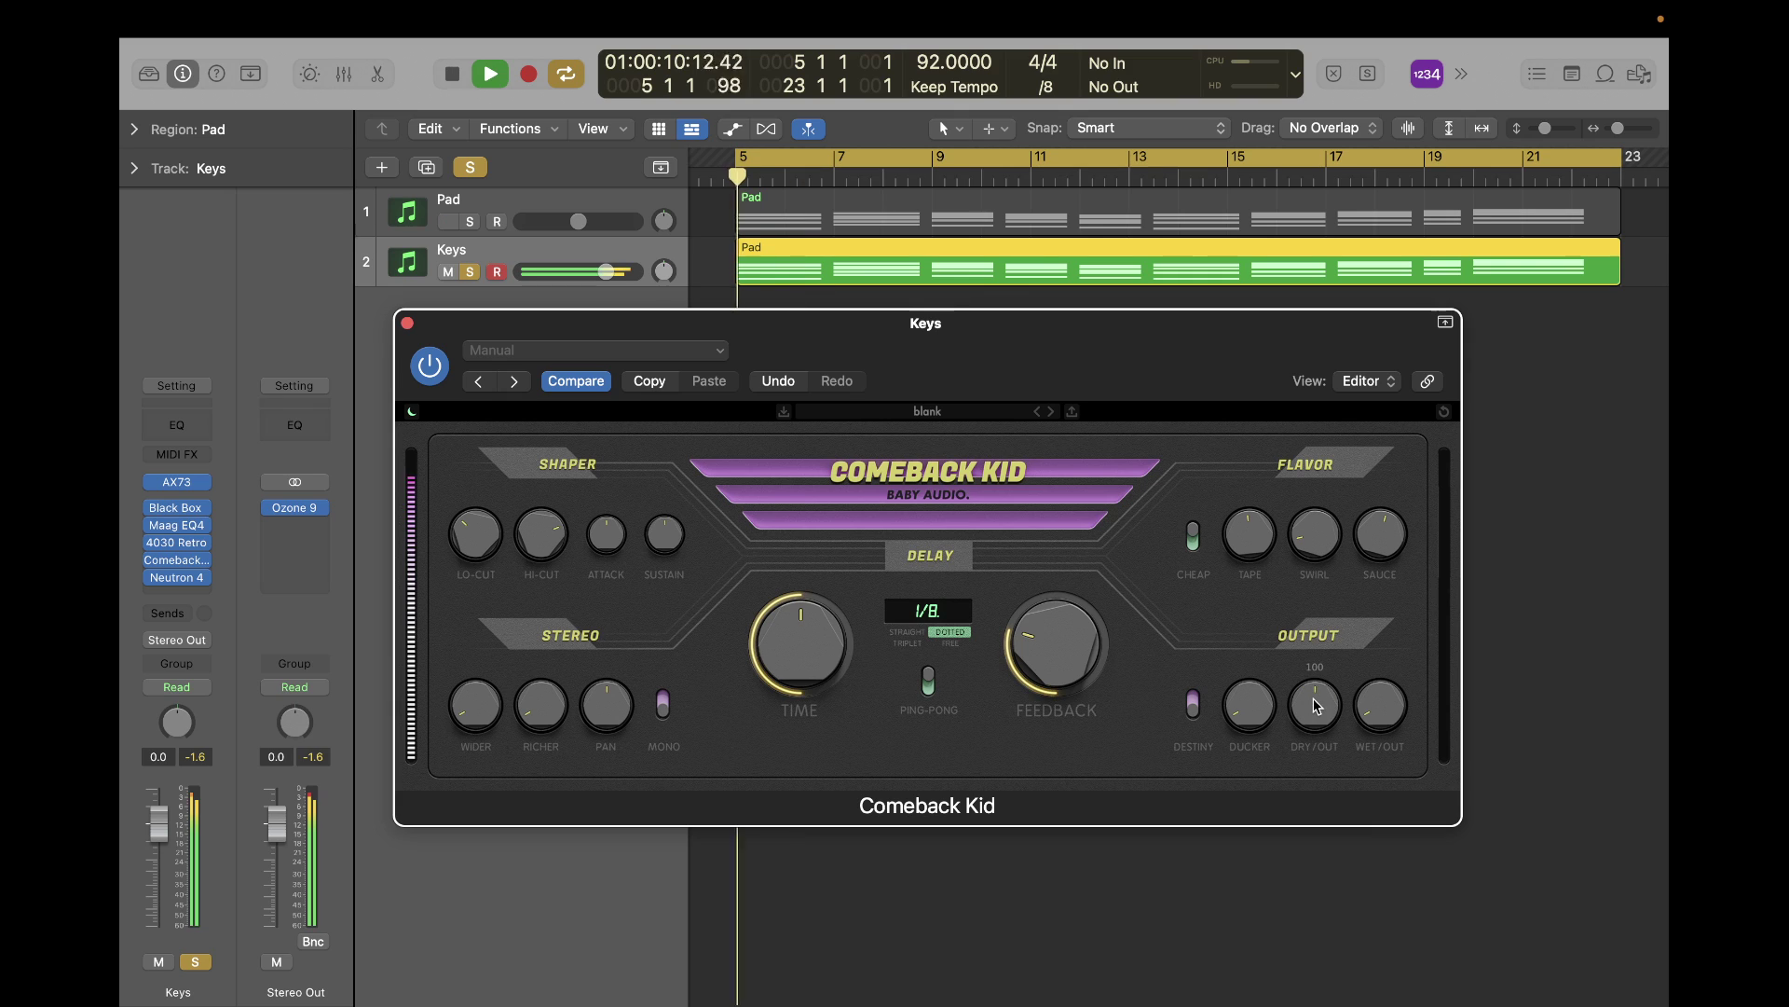
key("space")
Reset Wet/Out to 100, lower it to about 59 during playback, and close the delay window.
double_click(1389, 718)
key("space")
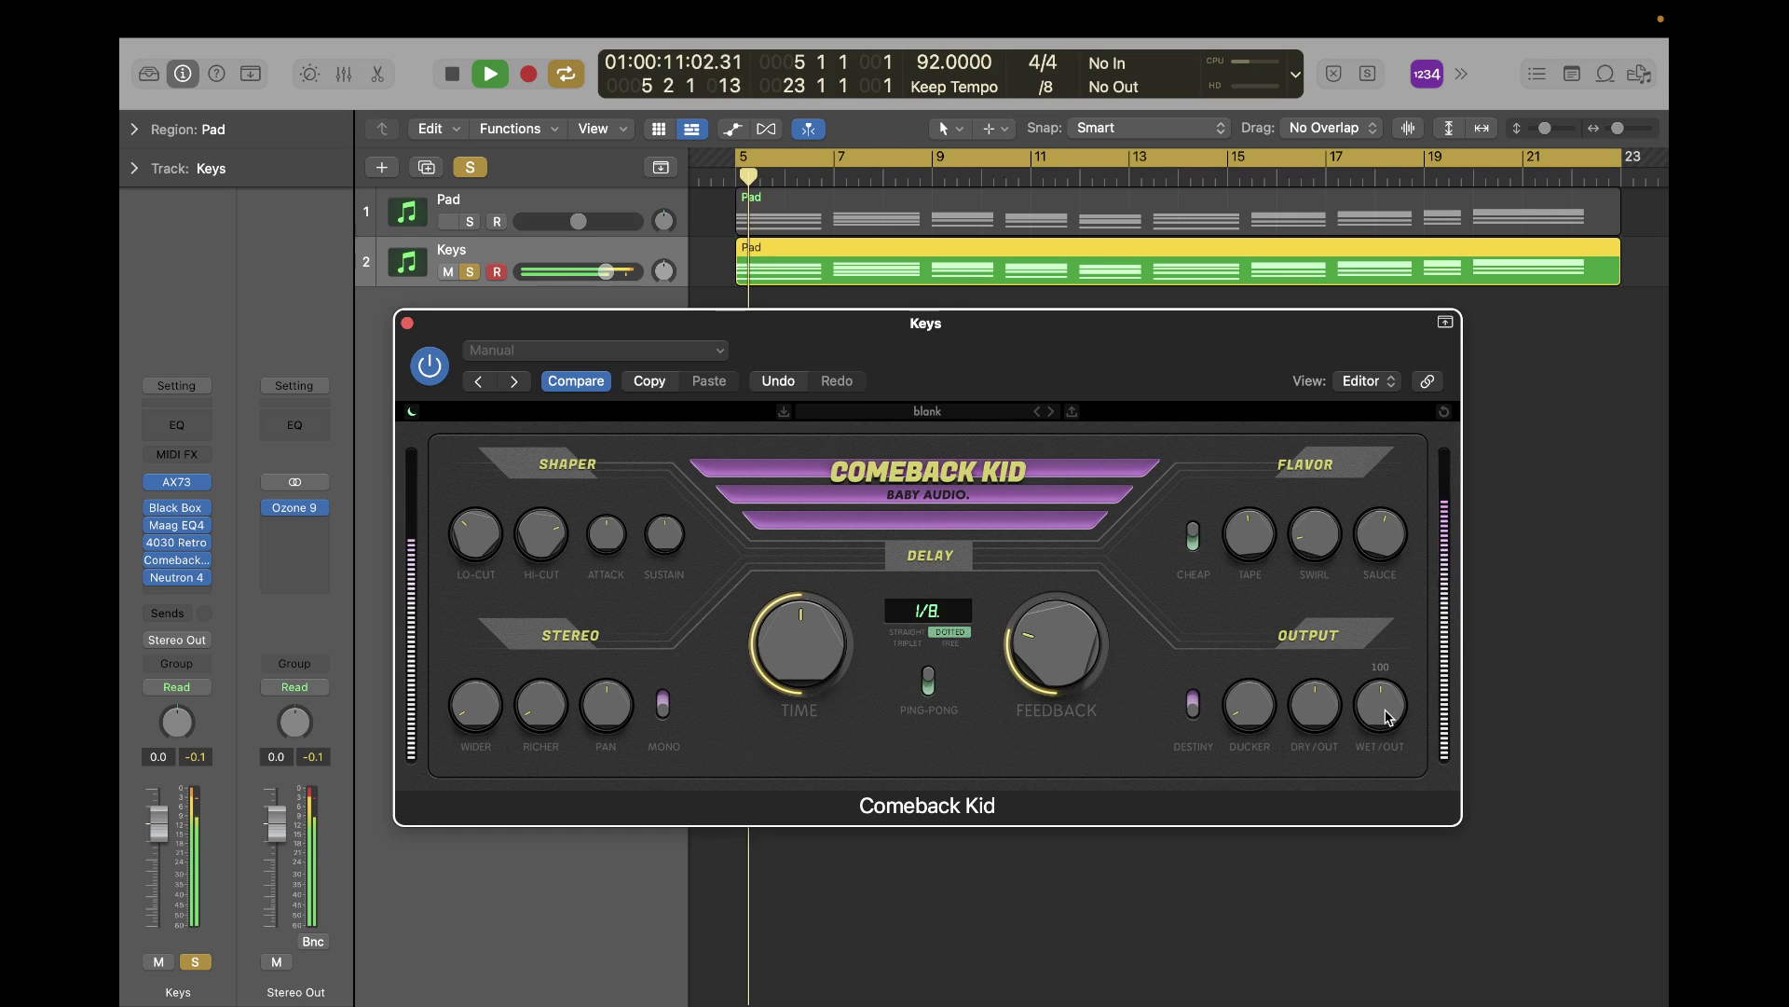
left_click_drag(1389, 718, 1379, 762)
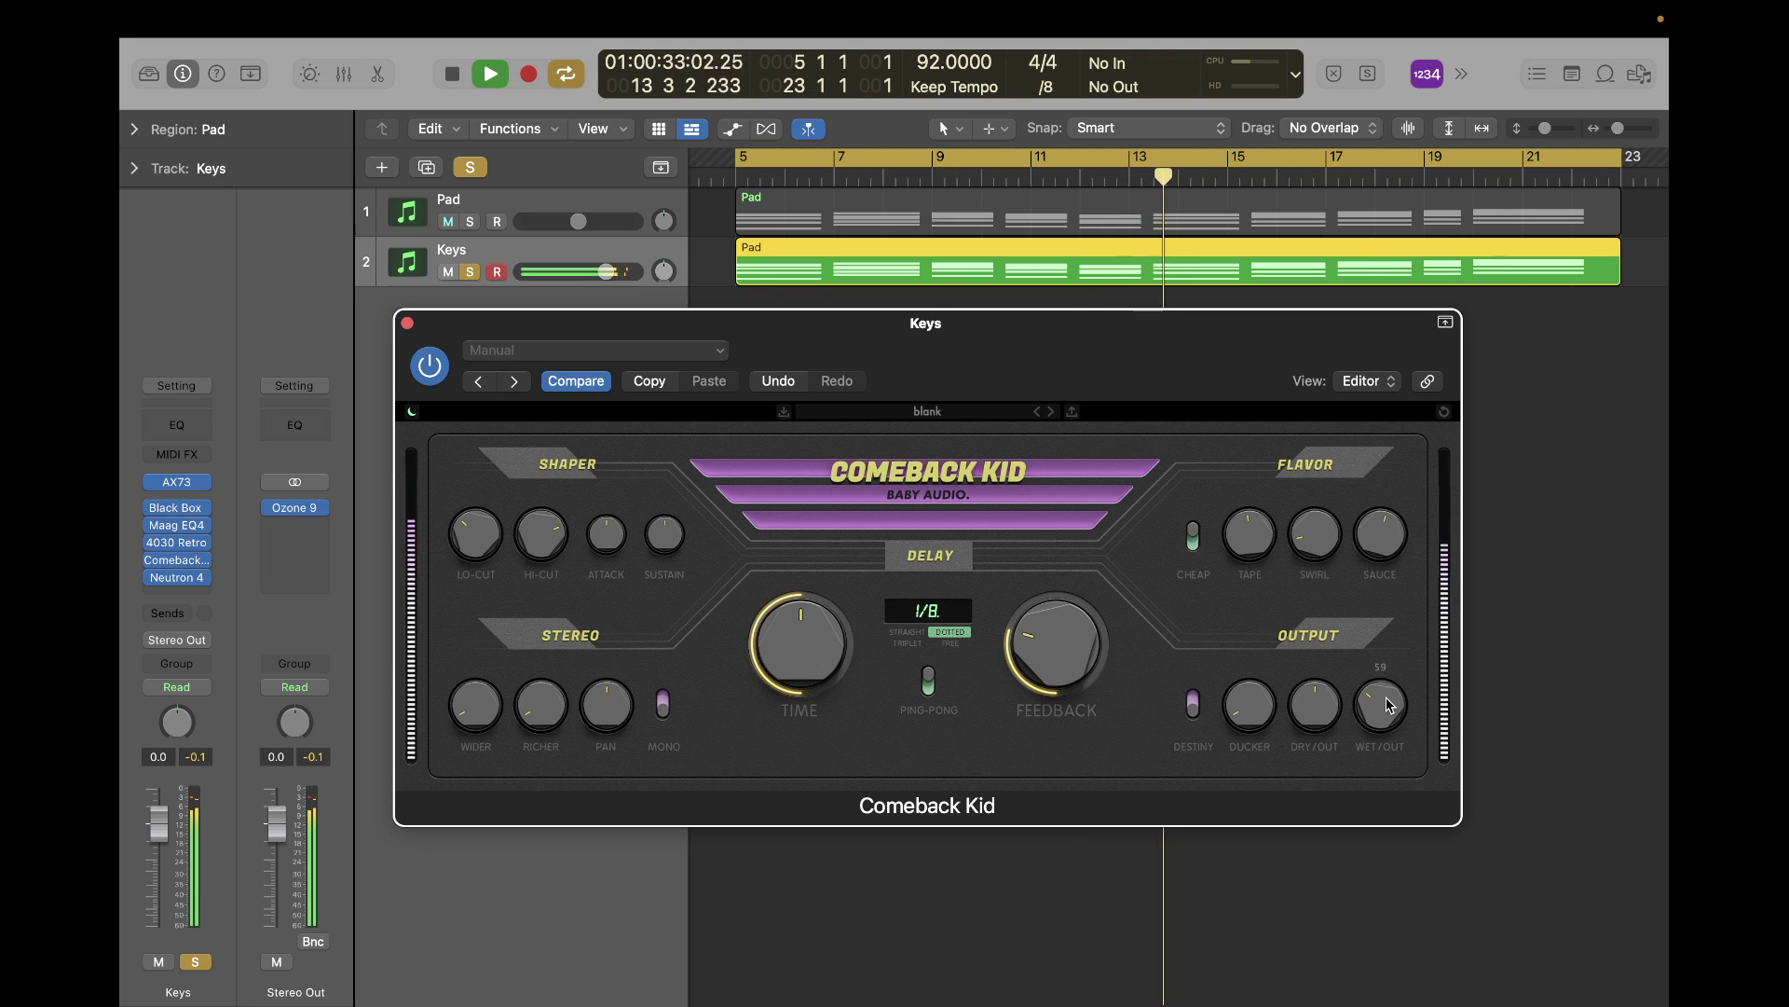
key("space")
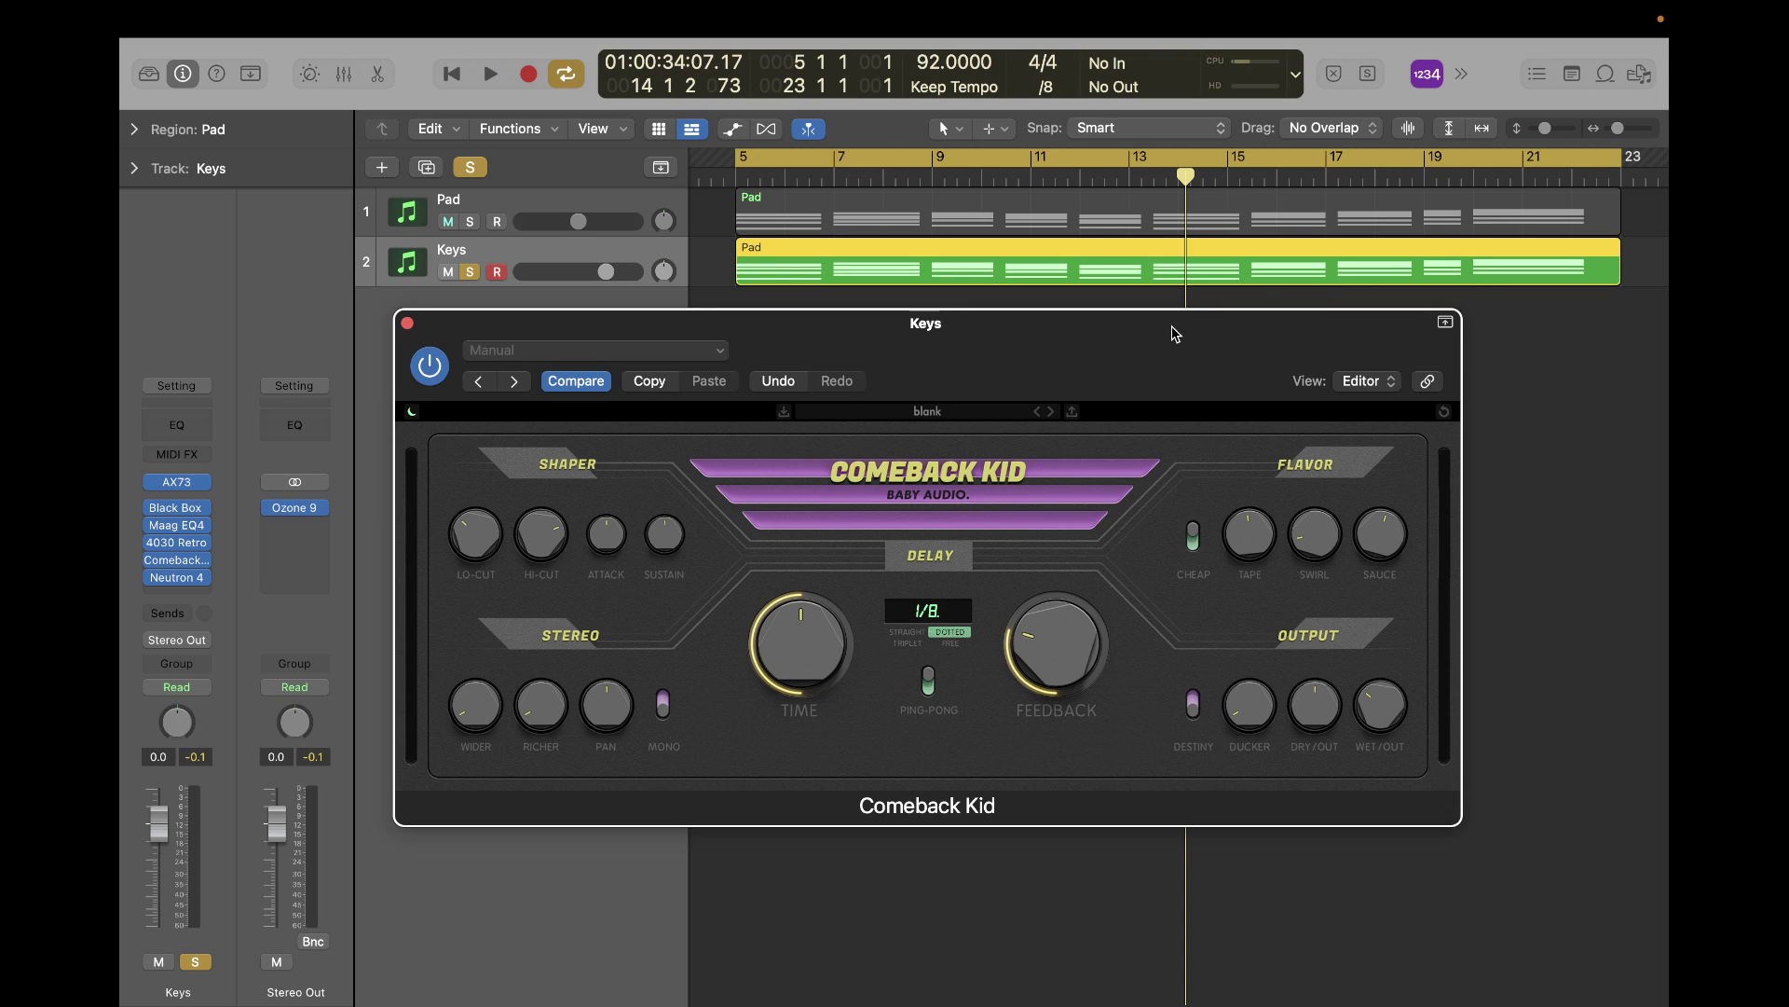
left_click(408, 323)
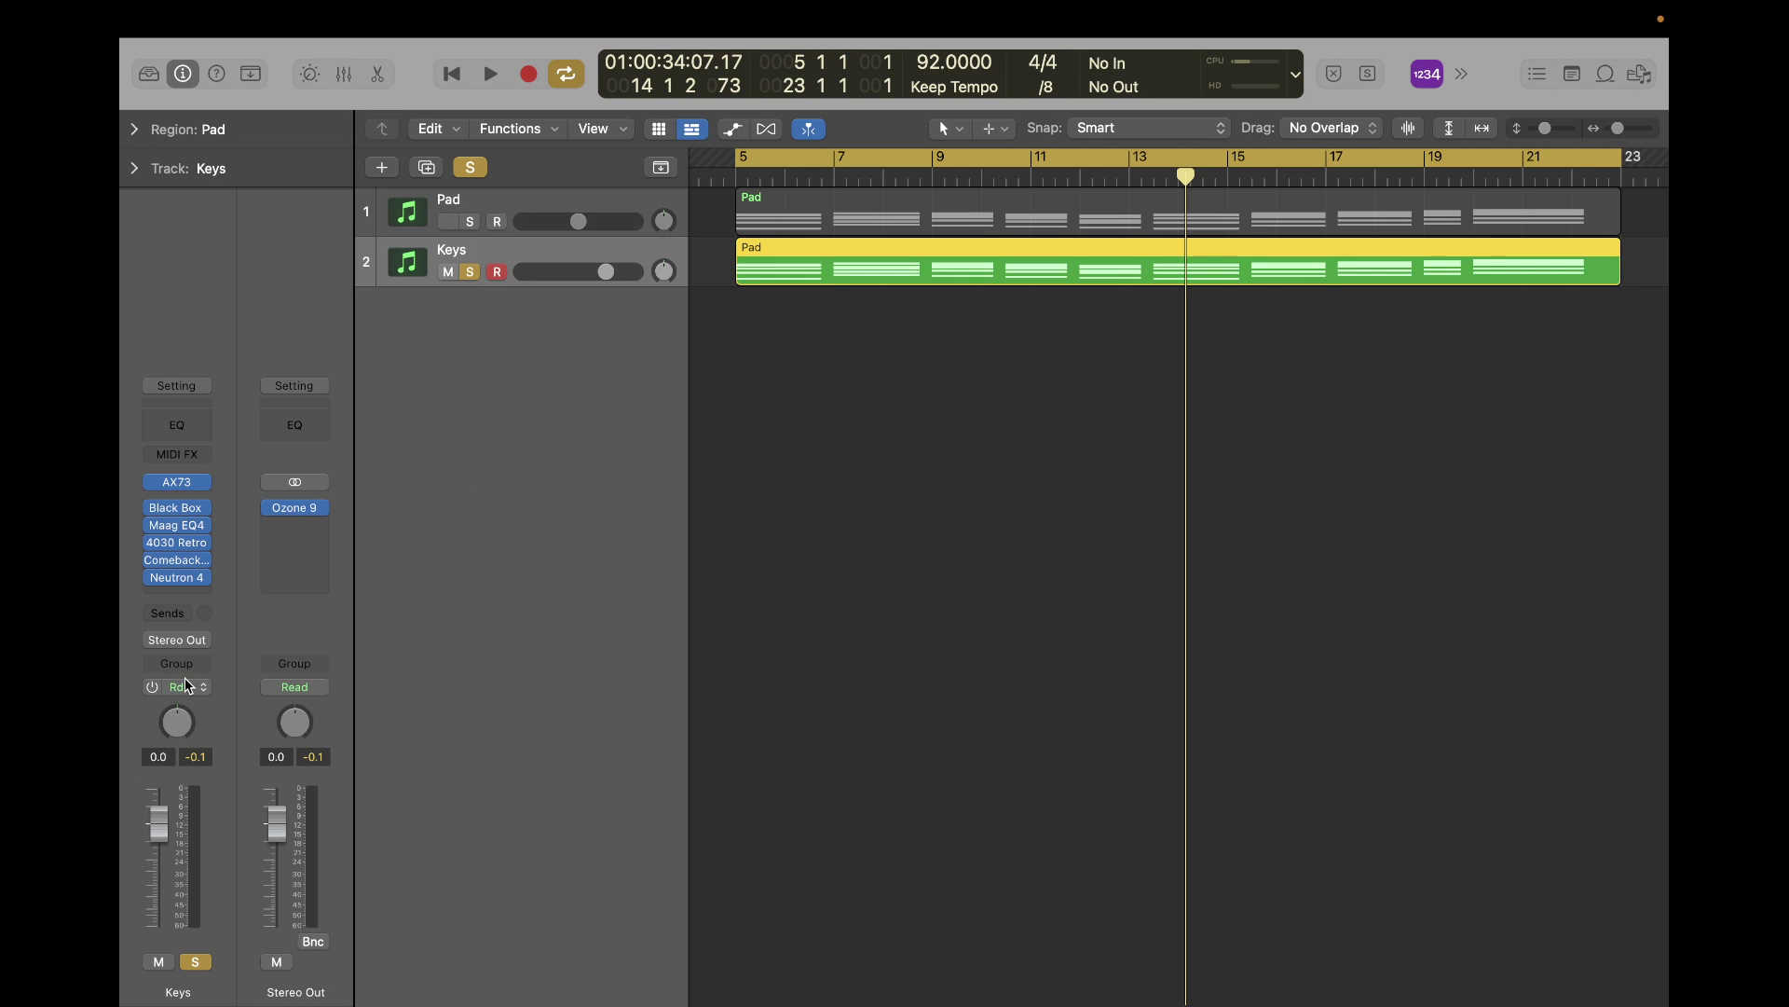
Add a send from the Keys track to Bus 2 and name its new aux channel Key Verb.
left_click(169, 616)
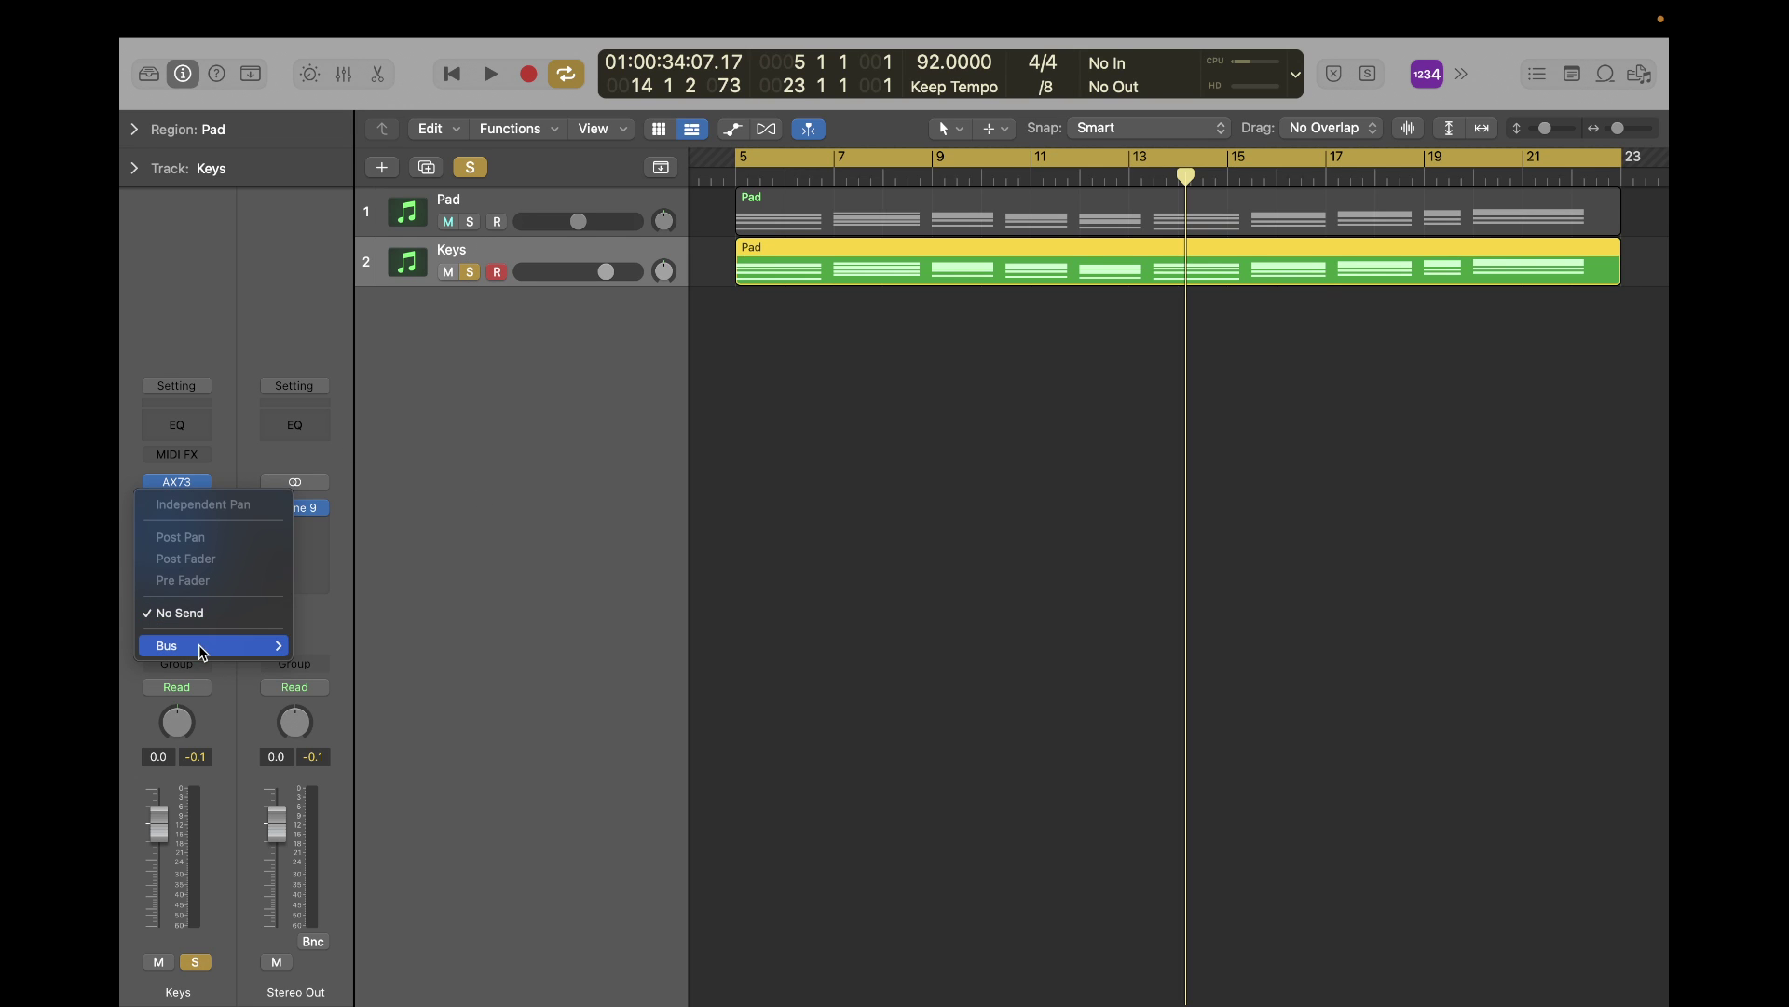
mouse_move(200, 645)
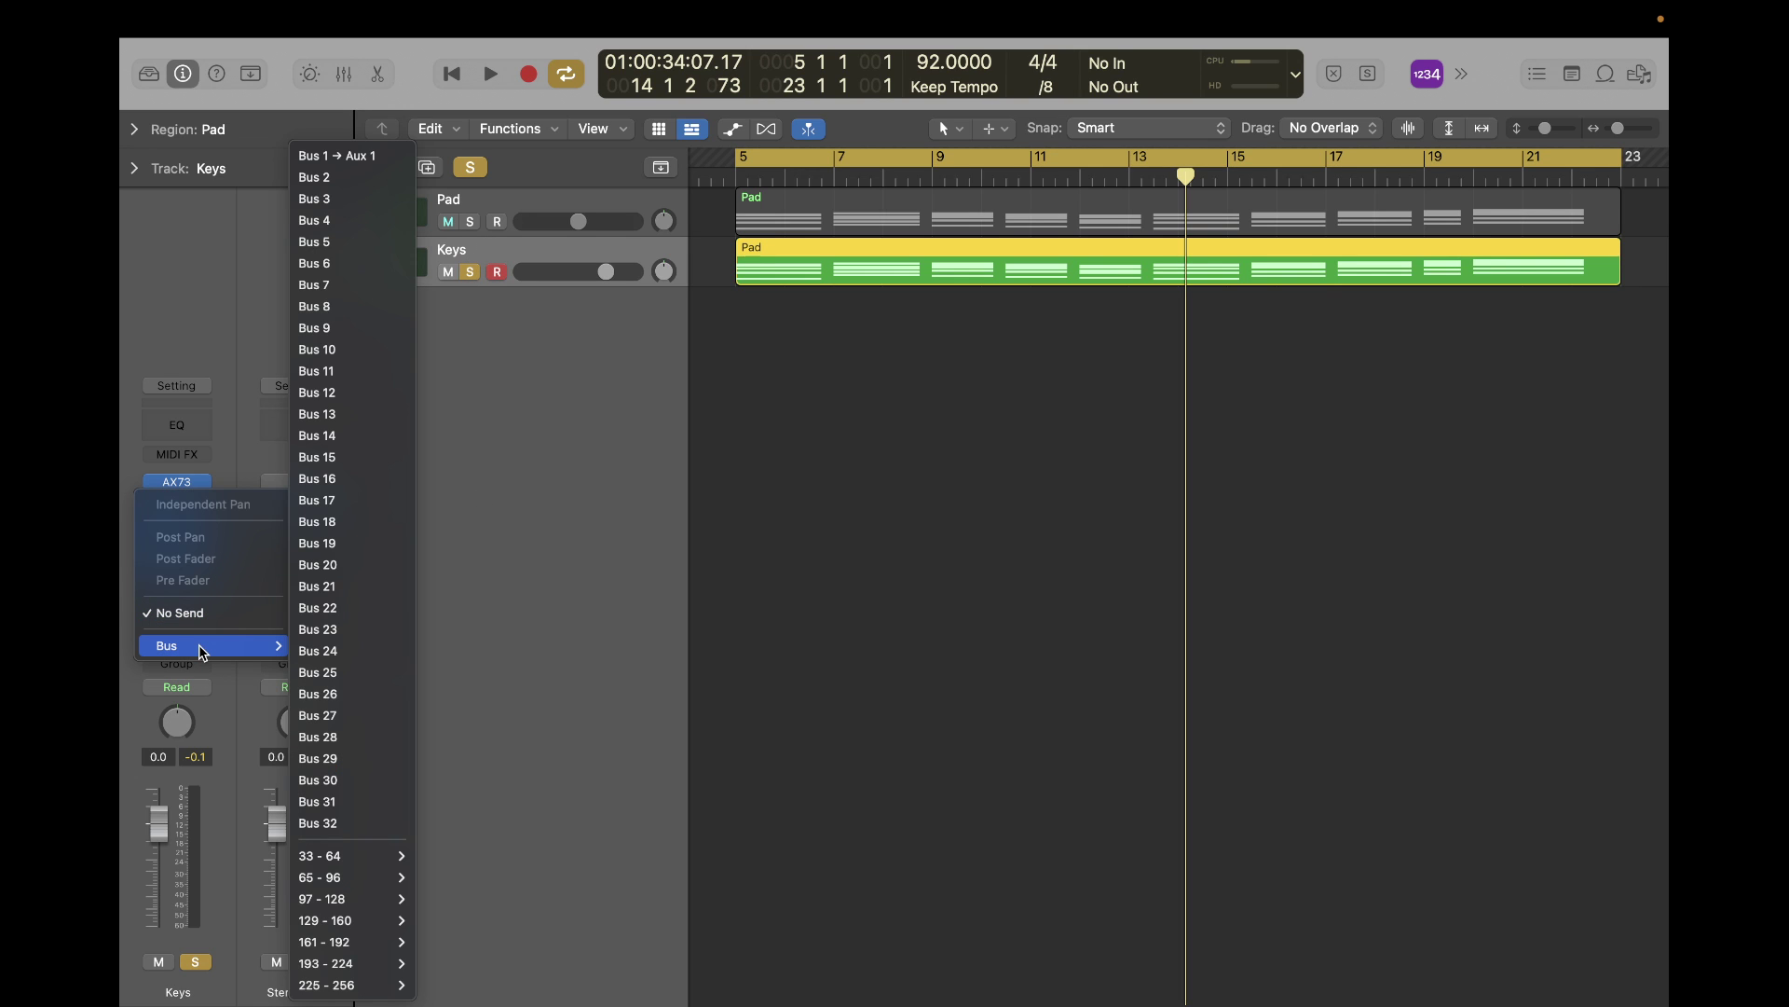
left_click(338, 179)
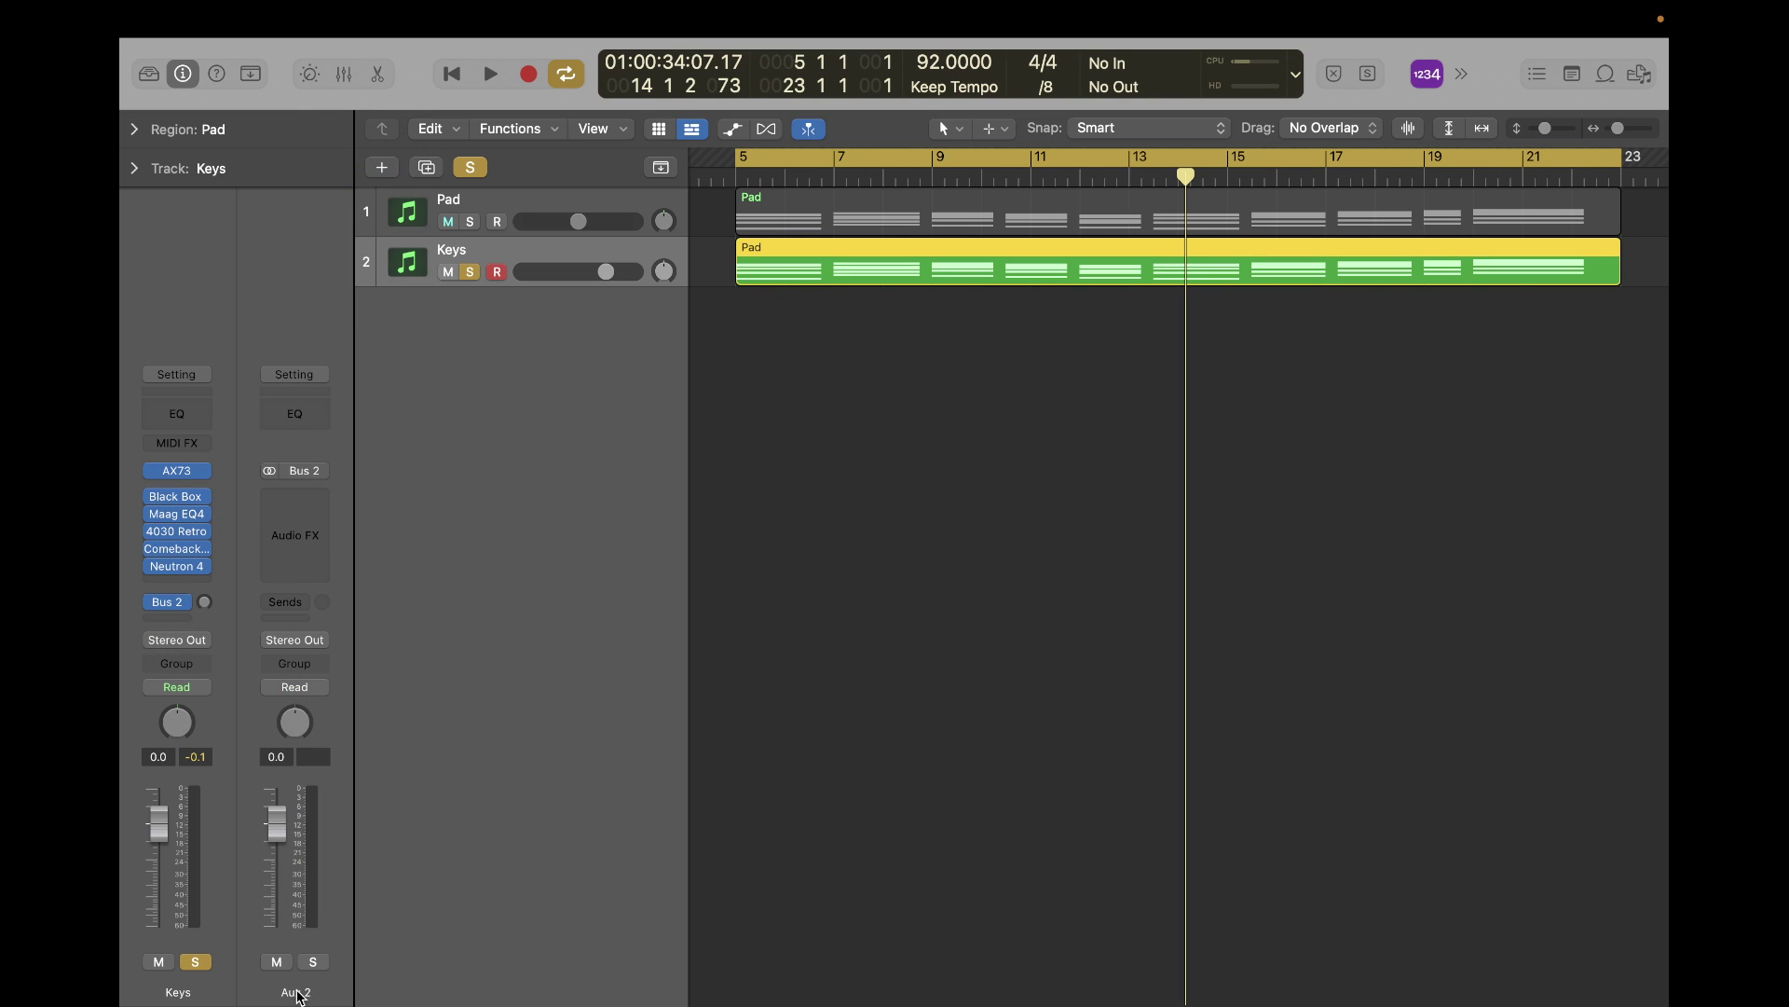
double_click(296, 990)
type("Key")
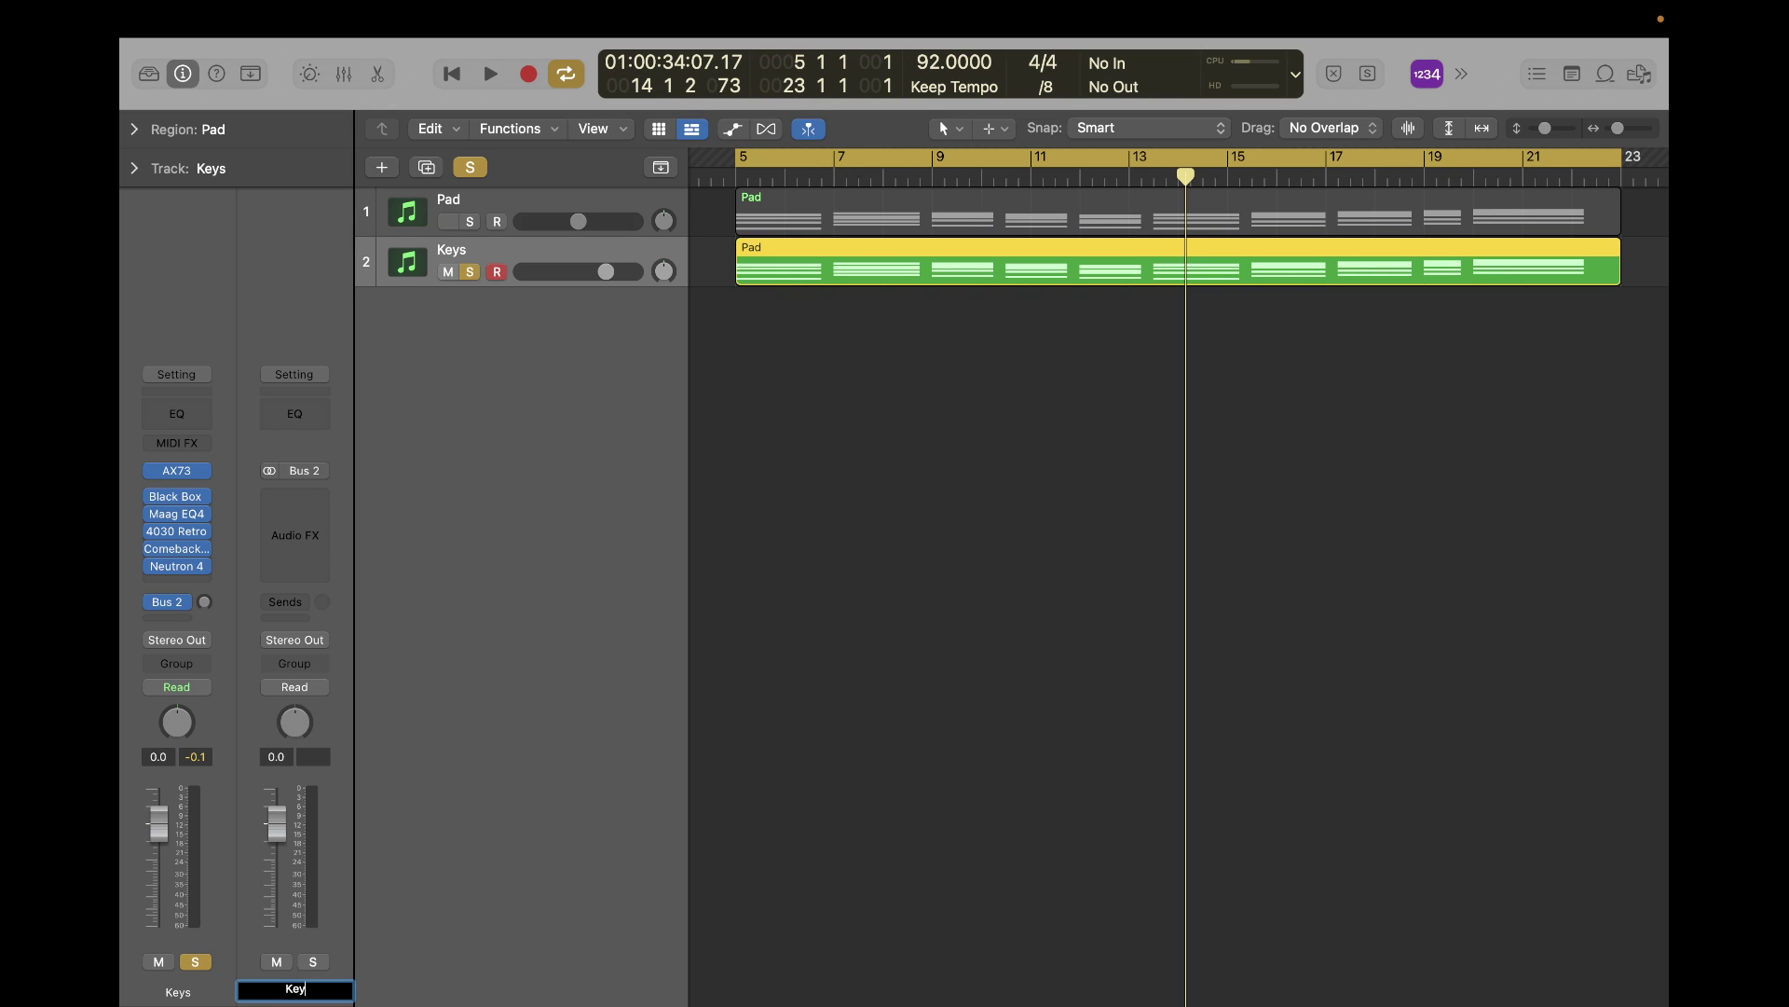
type(" Verb")
key("Return")
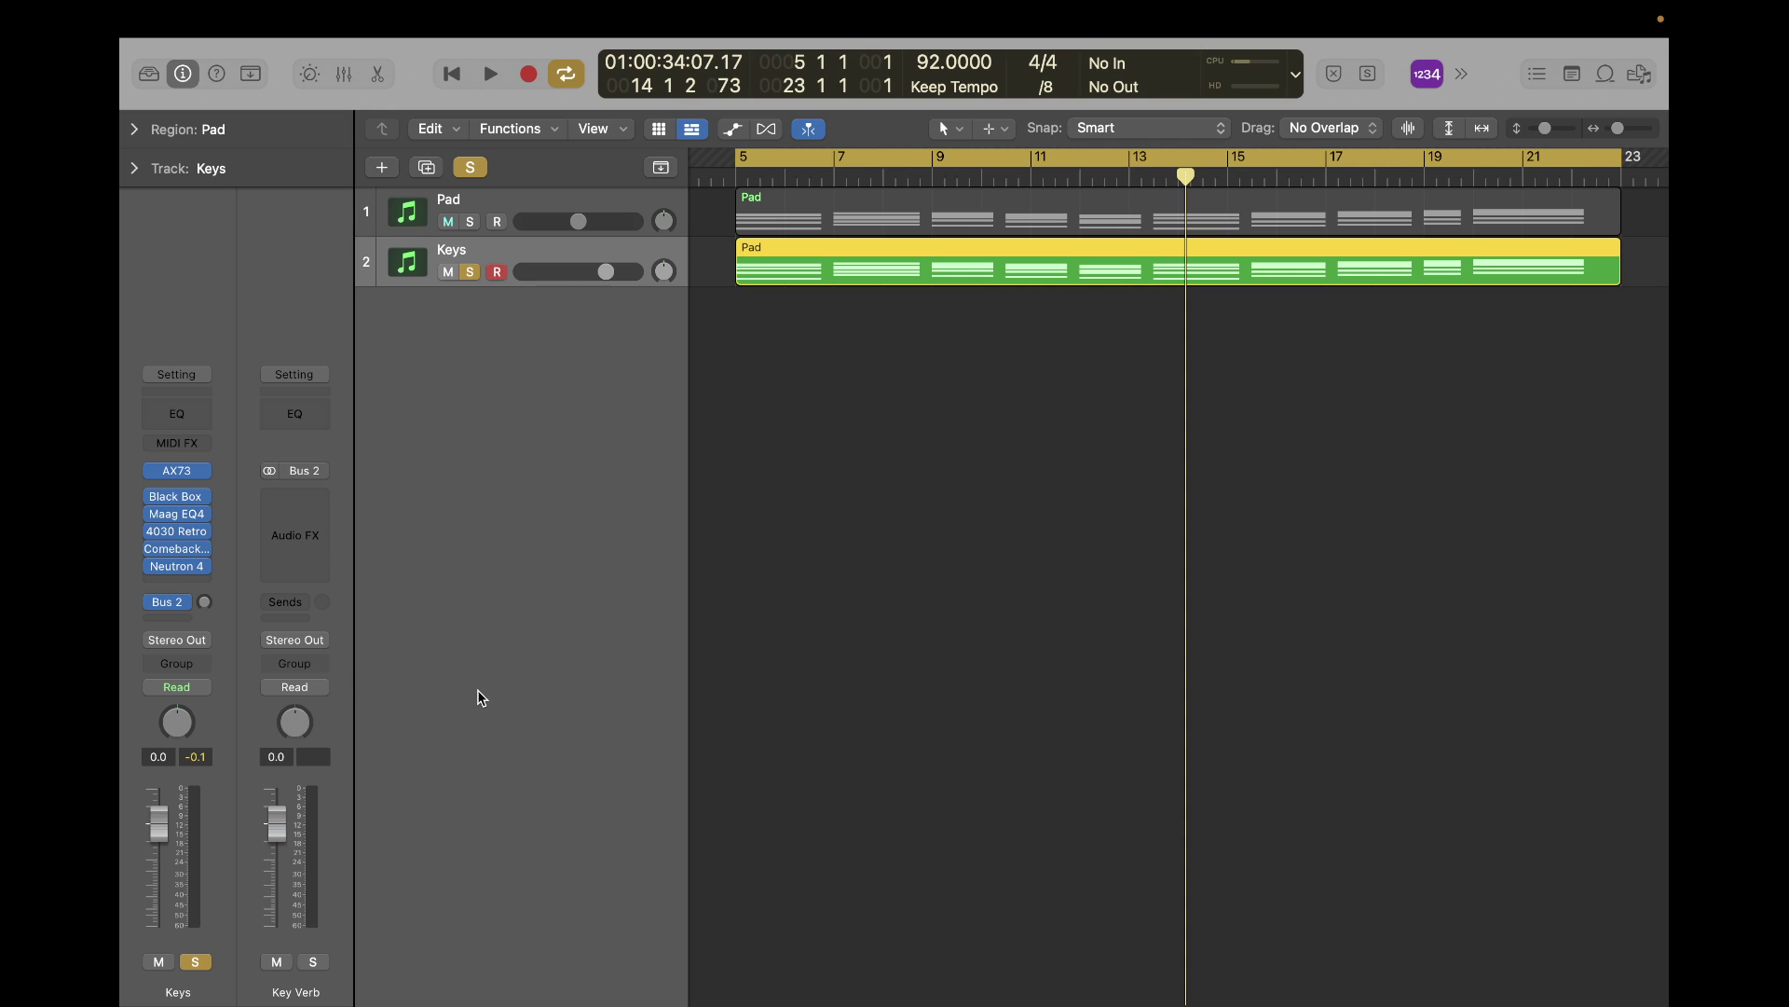
Rename the Aux 1 channel as Pad Verb in the mixer.
key("x")
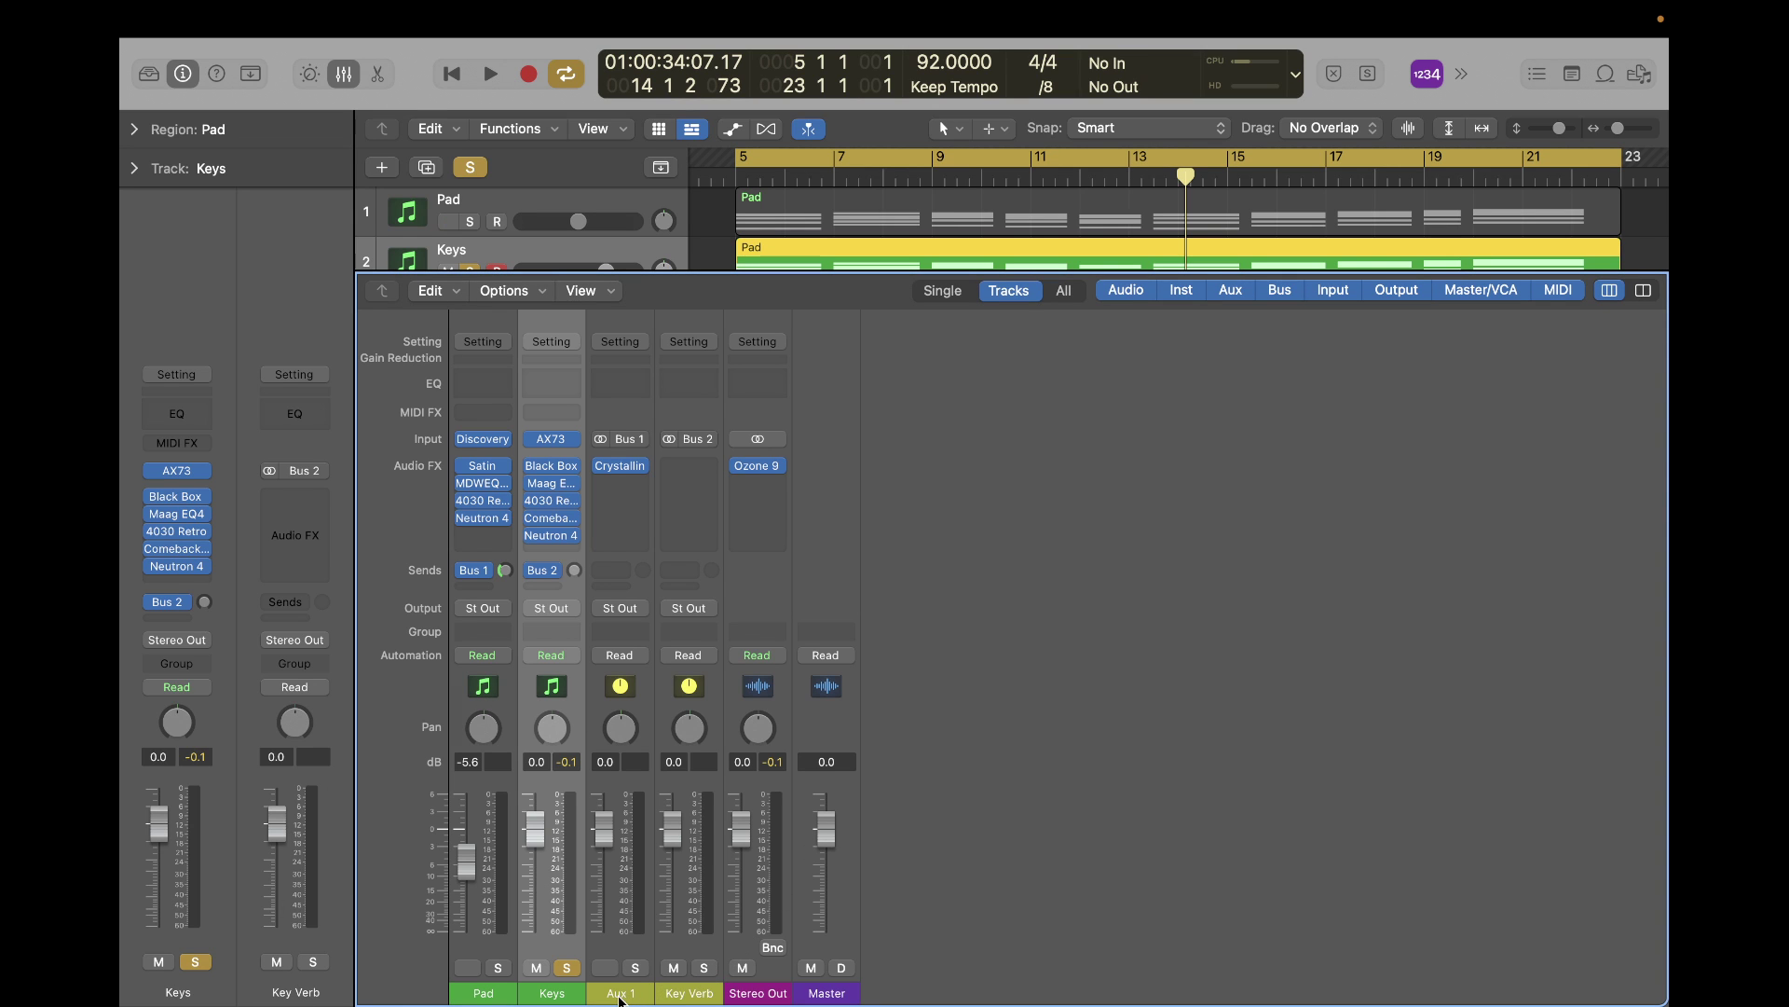
double_click(619, 993)
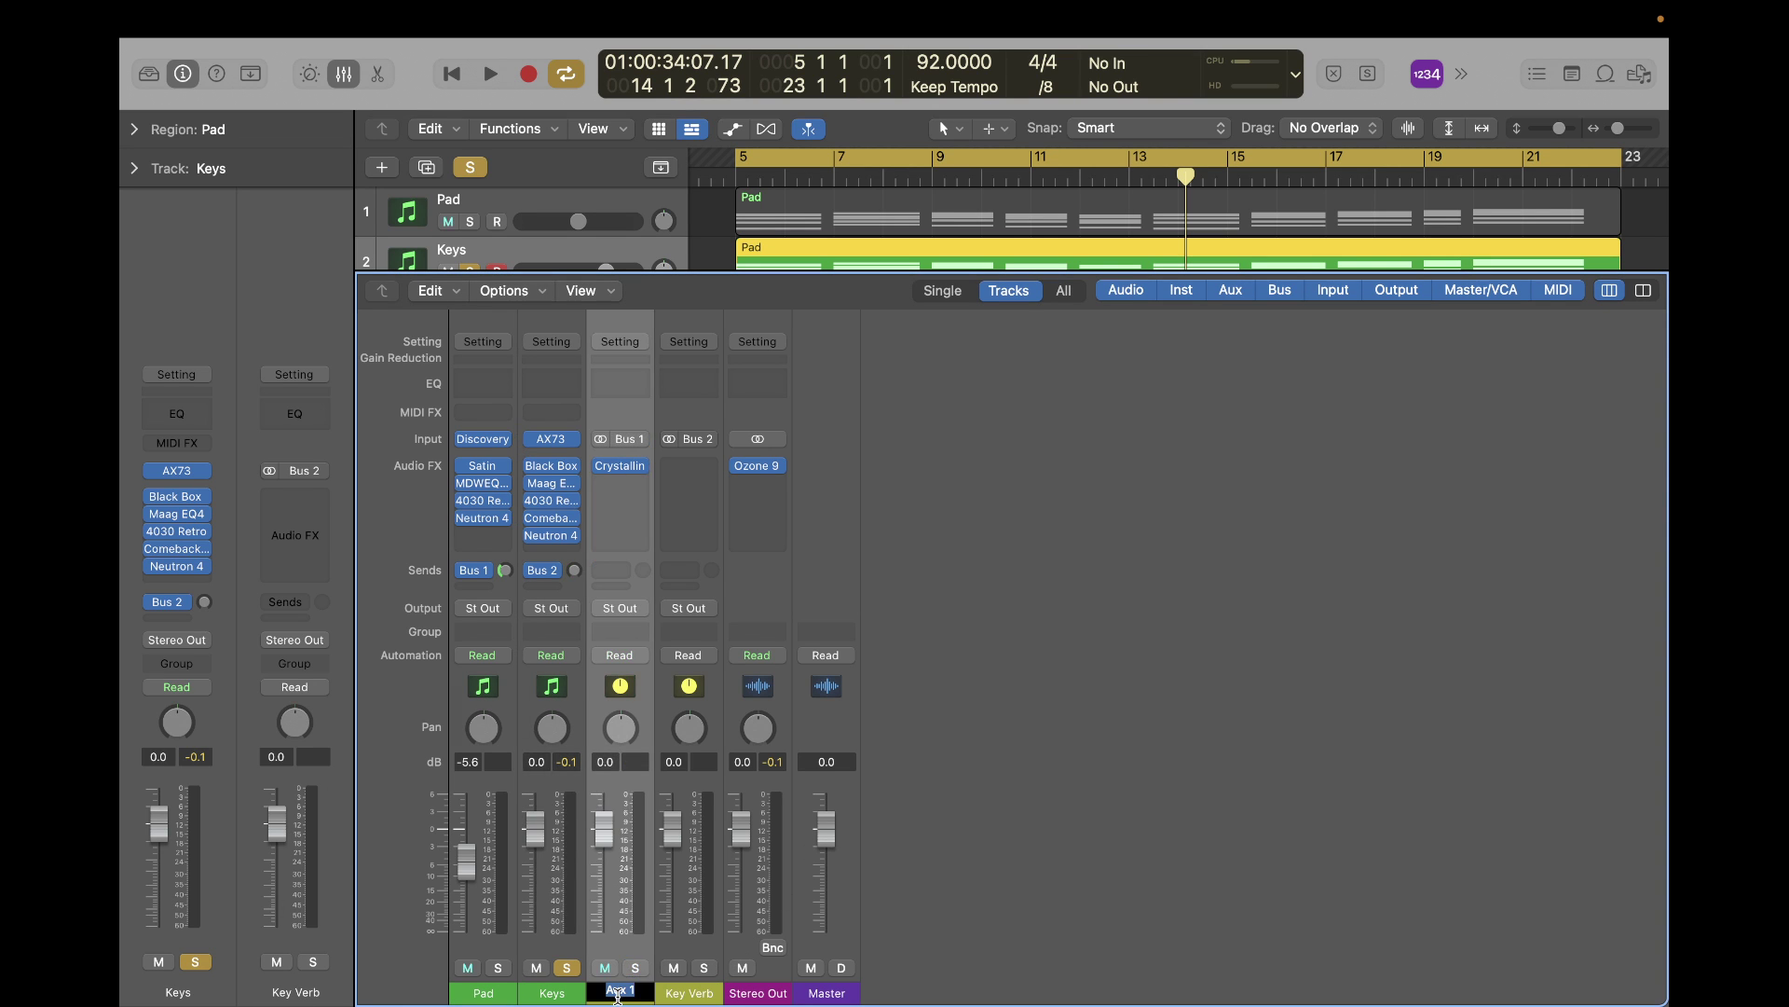
type("Pad Verb")
key("Return")
key("x")
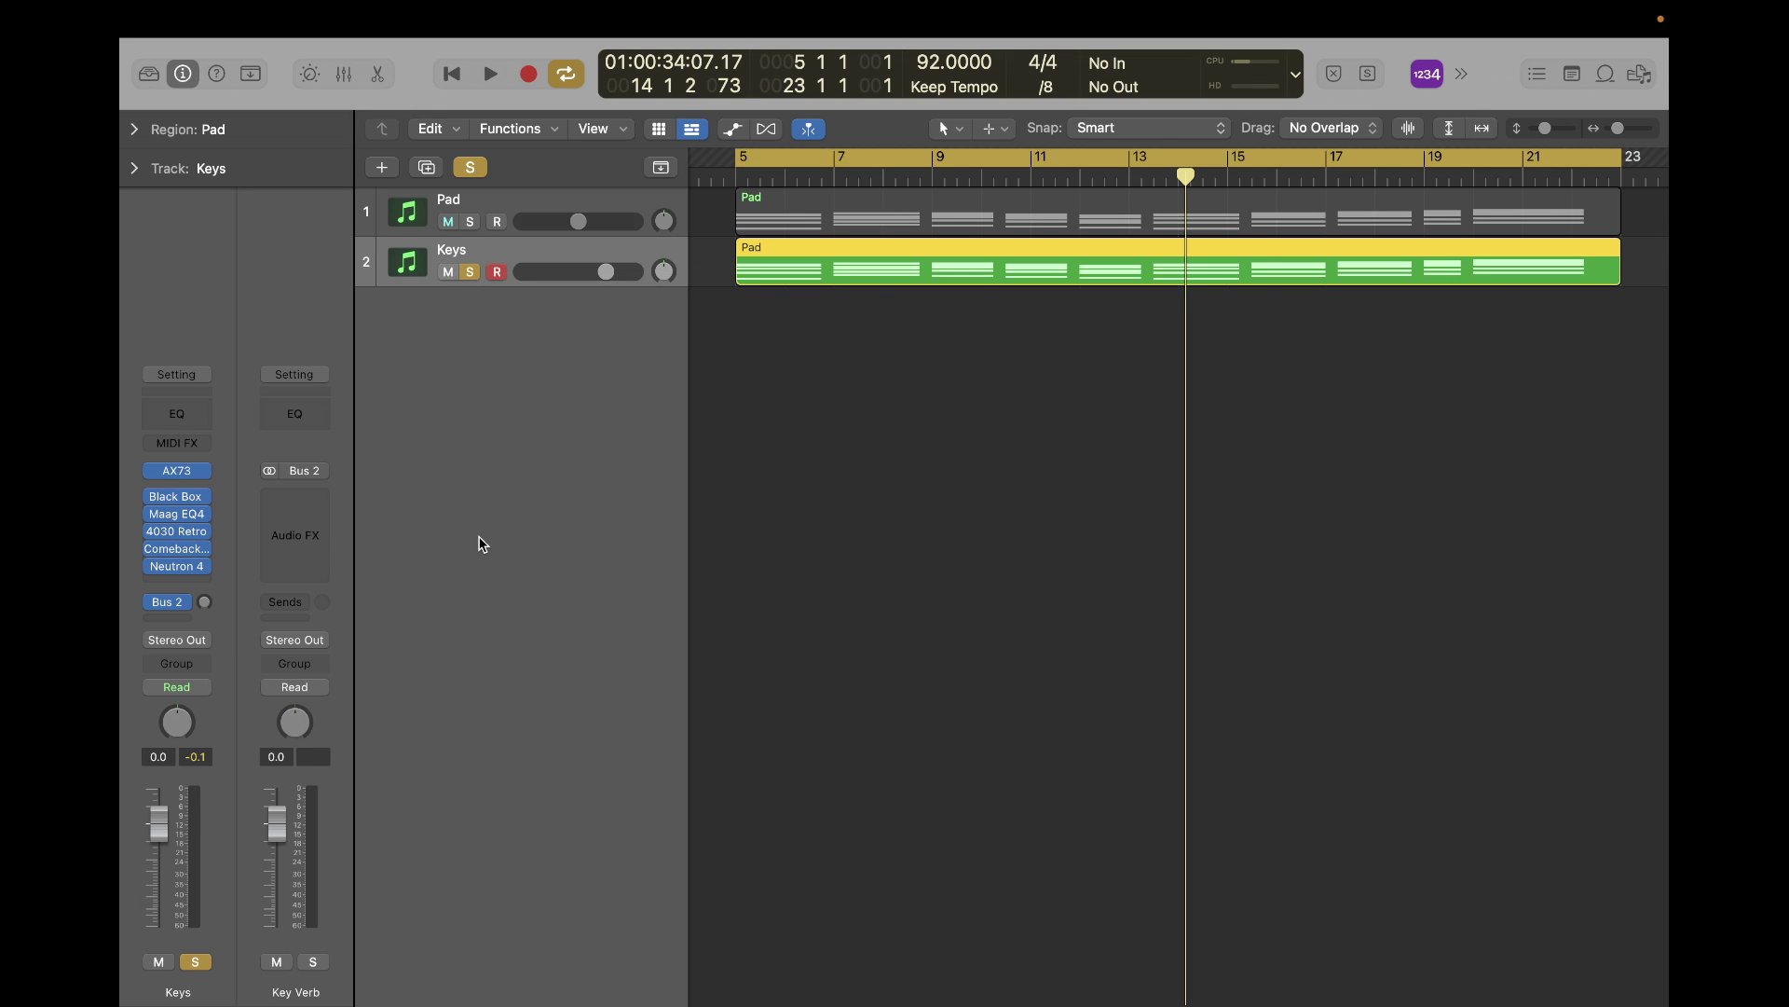
Show the mixer, reduce its height so both tracks stay in view, and play the opening of the Keys part.
key("x")
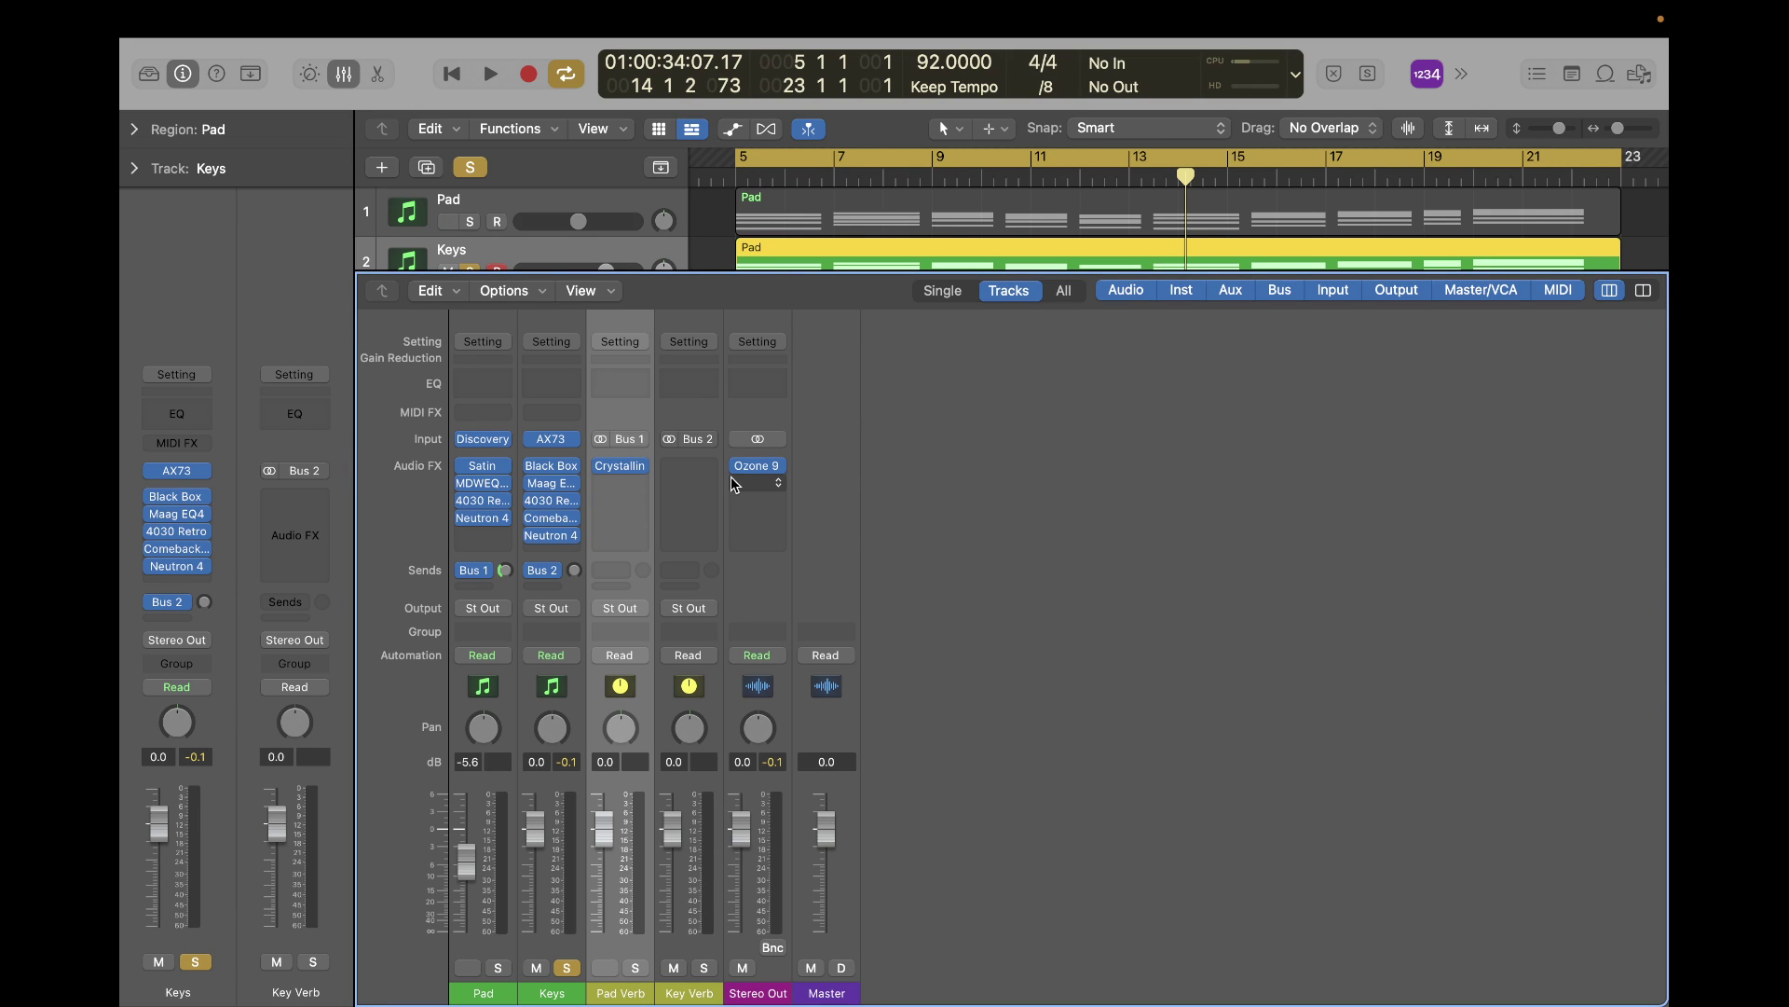
left_click_drag(814, 277, 813, 380)
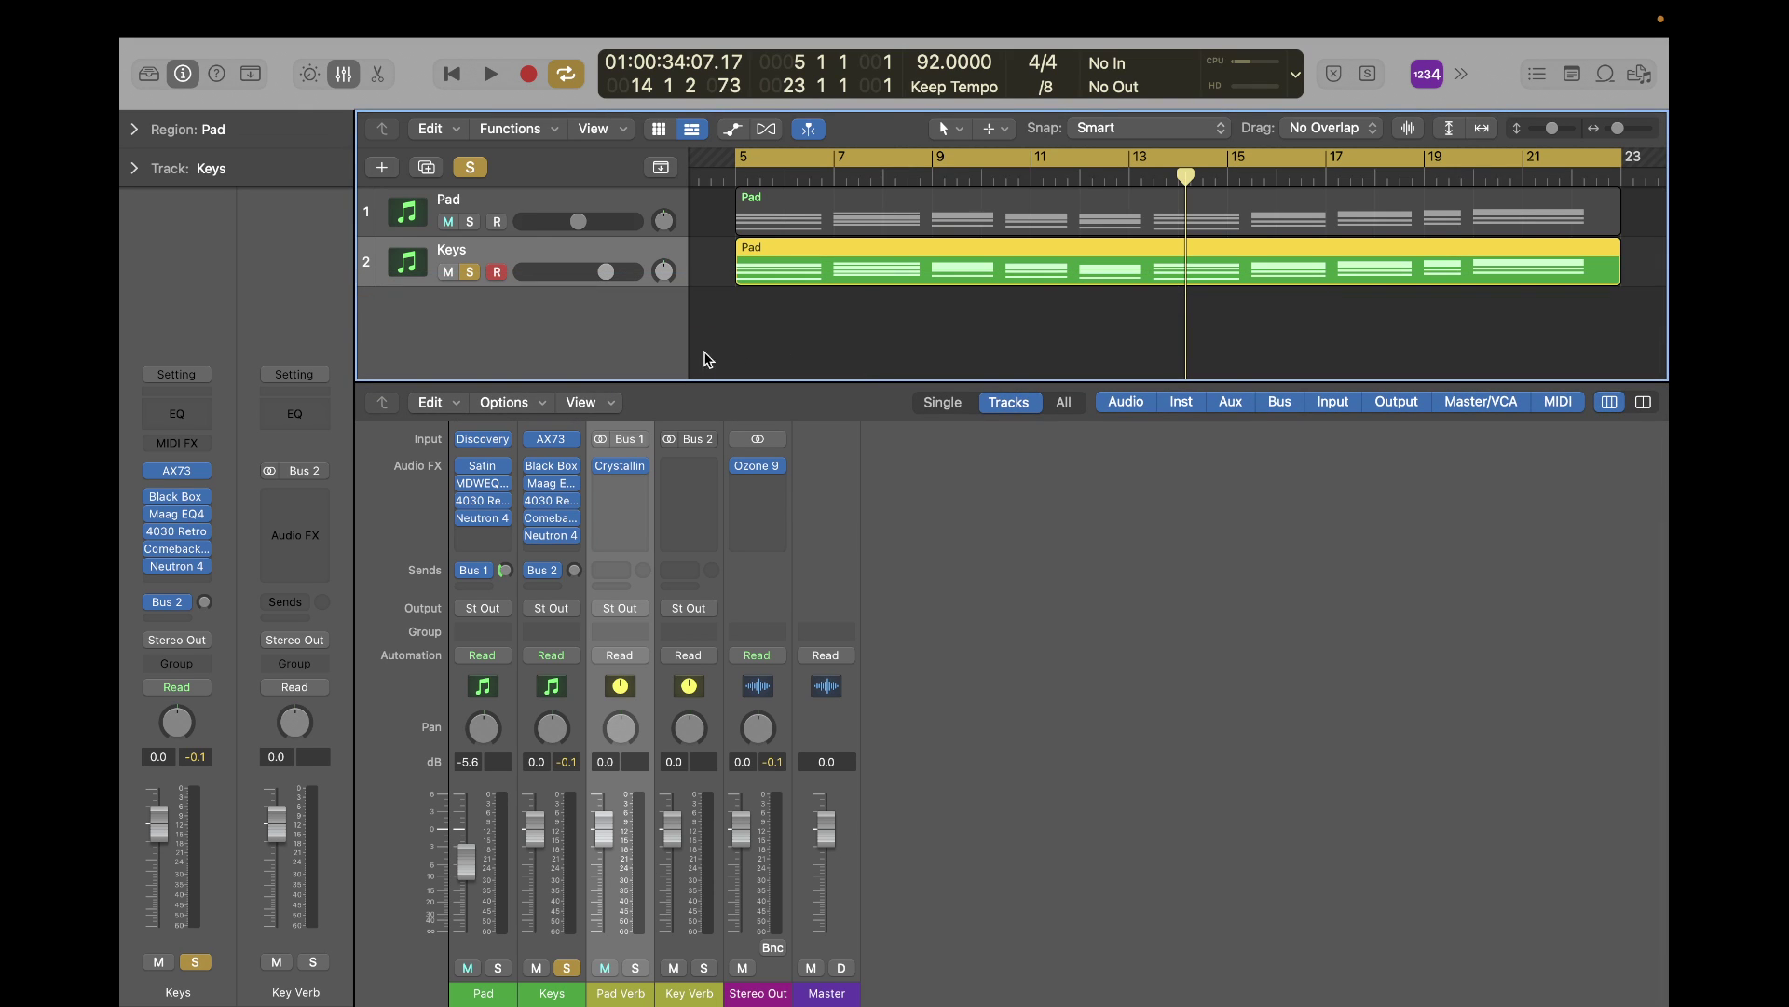
key("Return")
key("space")
key("space")
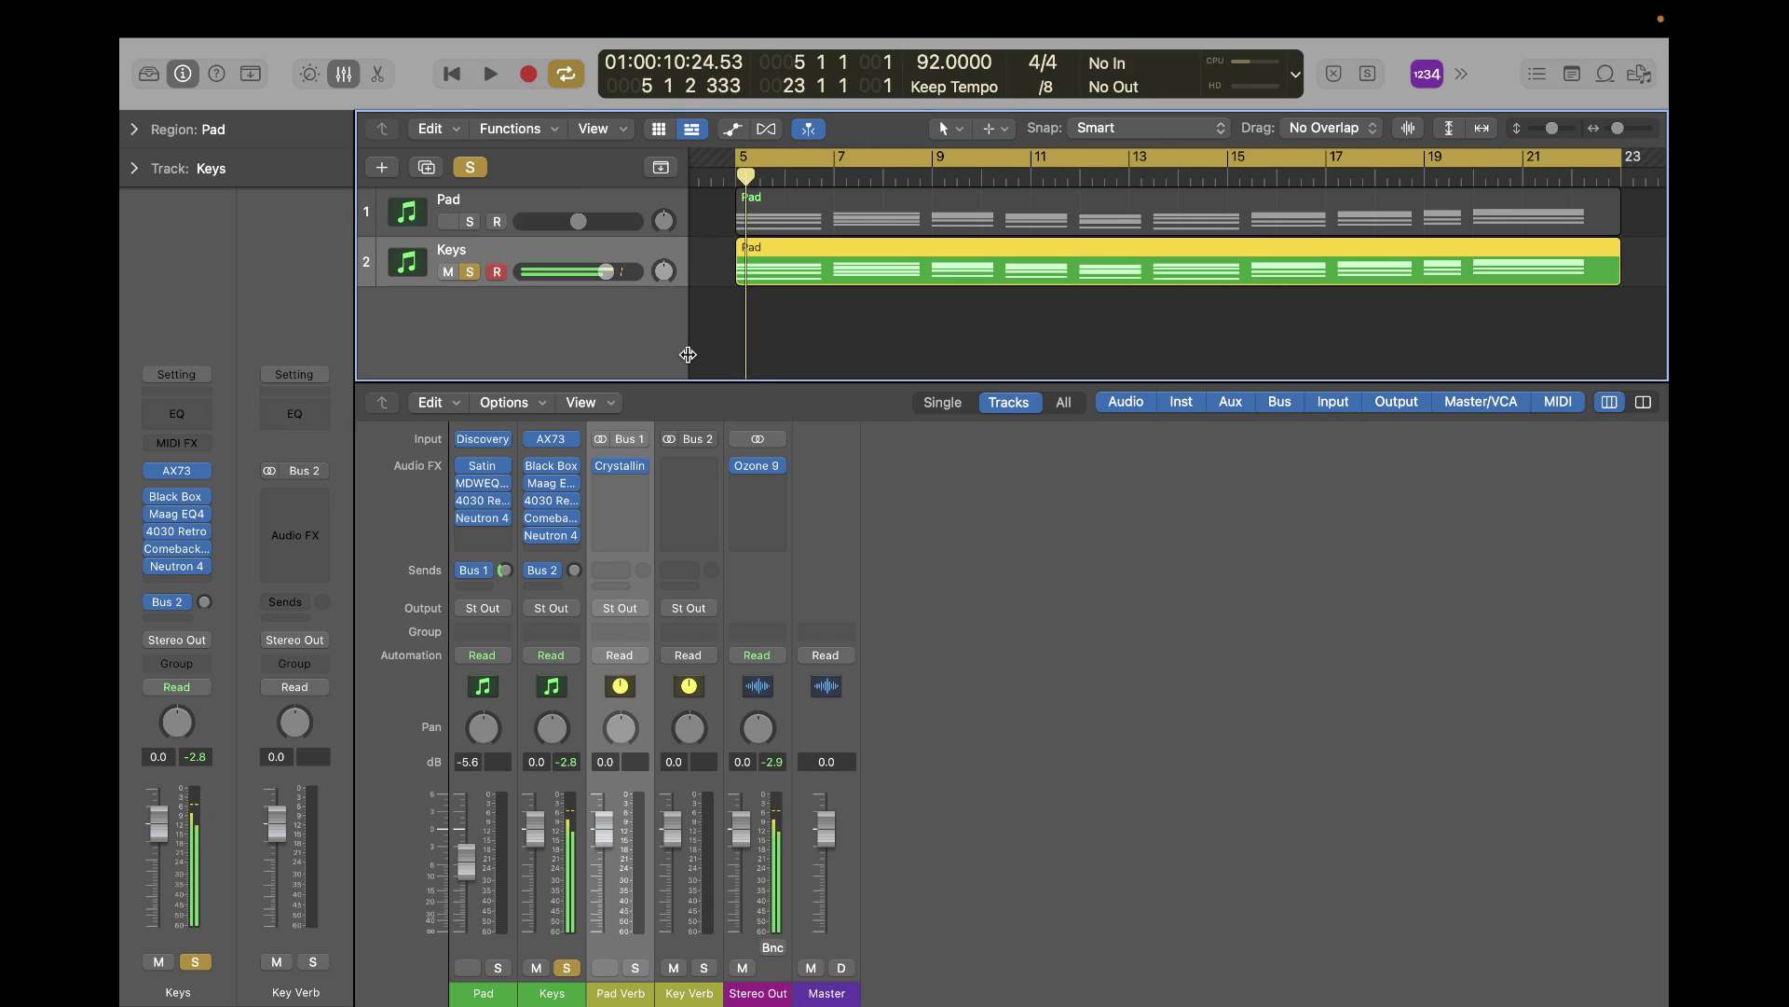
Insert the Eventide SP2016 Reverb in stereo on the Key Verb channel and move its window off the Keys sends.
left_click(300, 500)
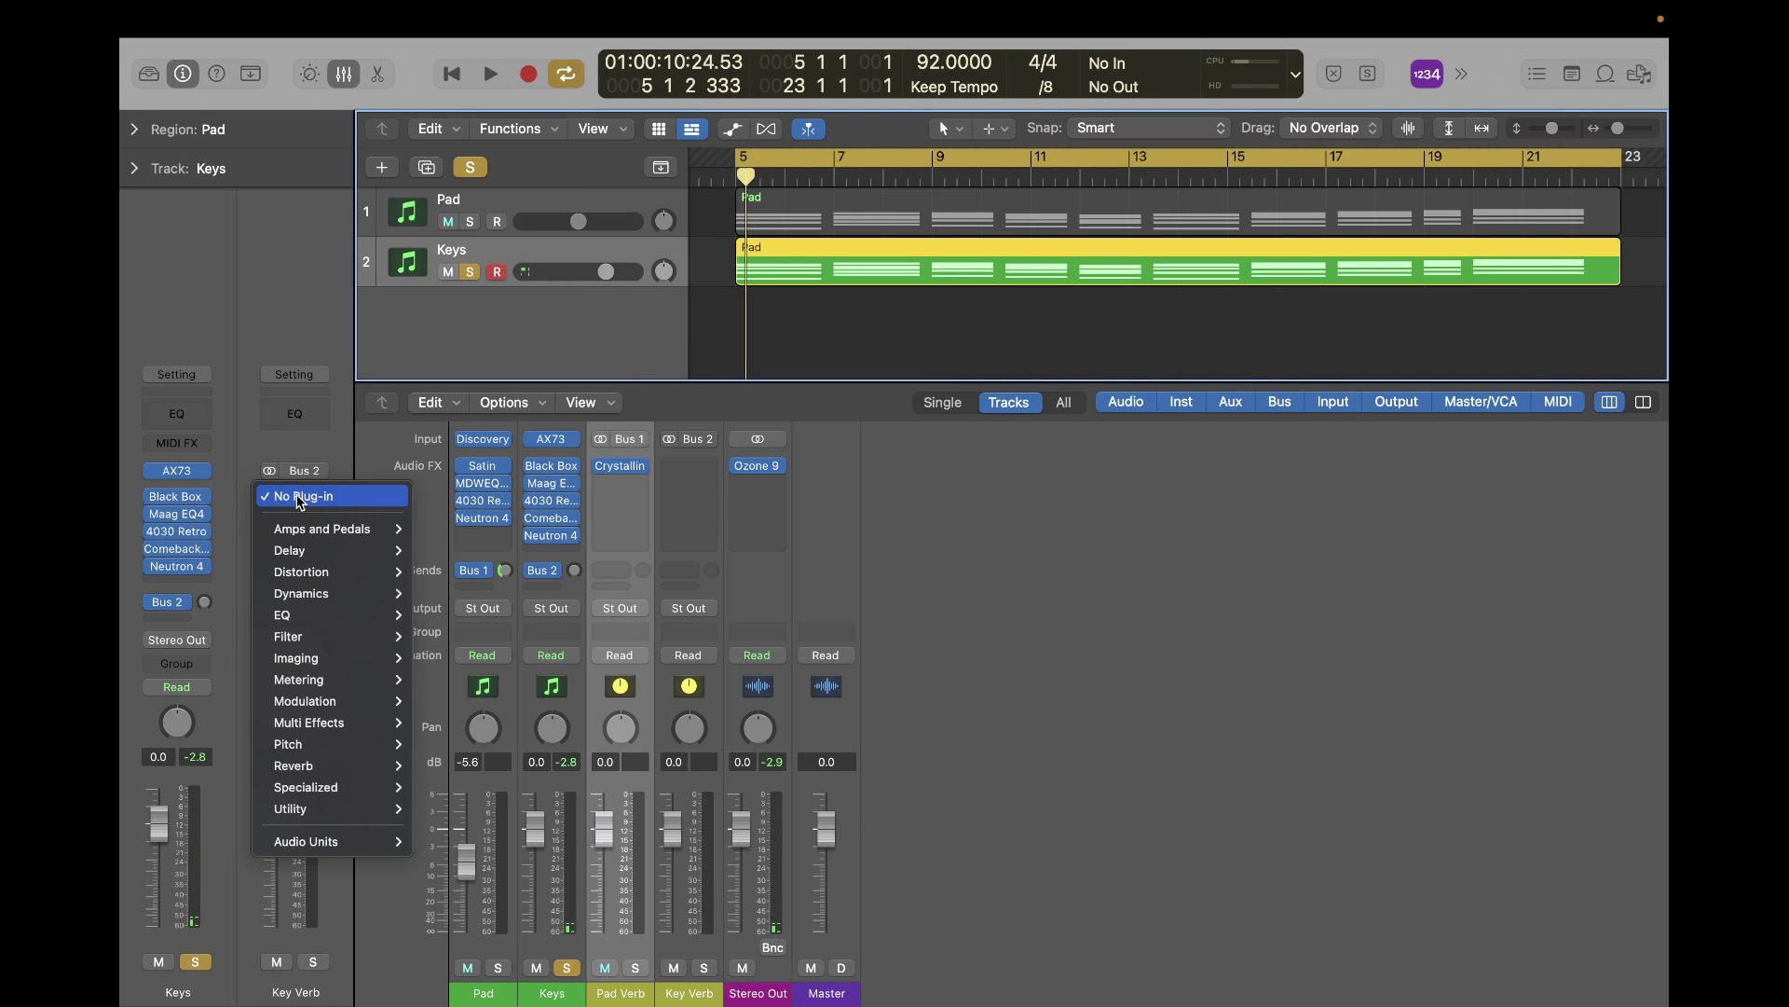
mouse_move(321, 848)
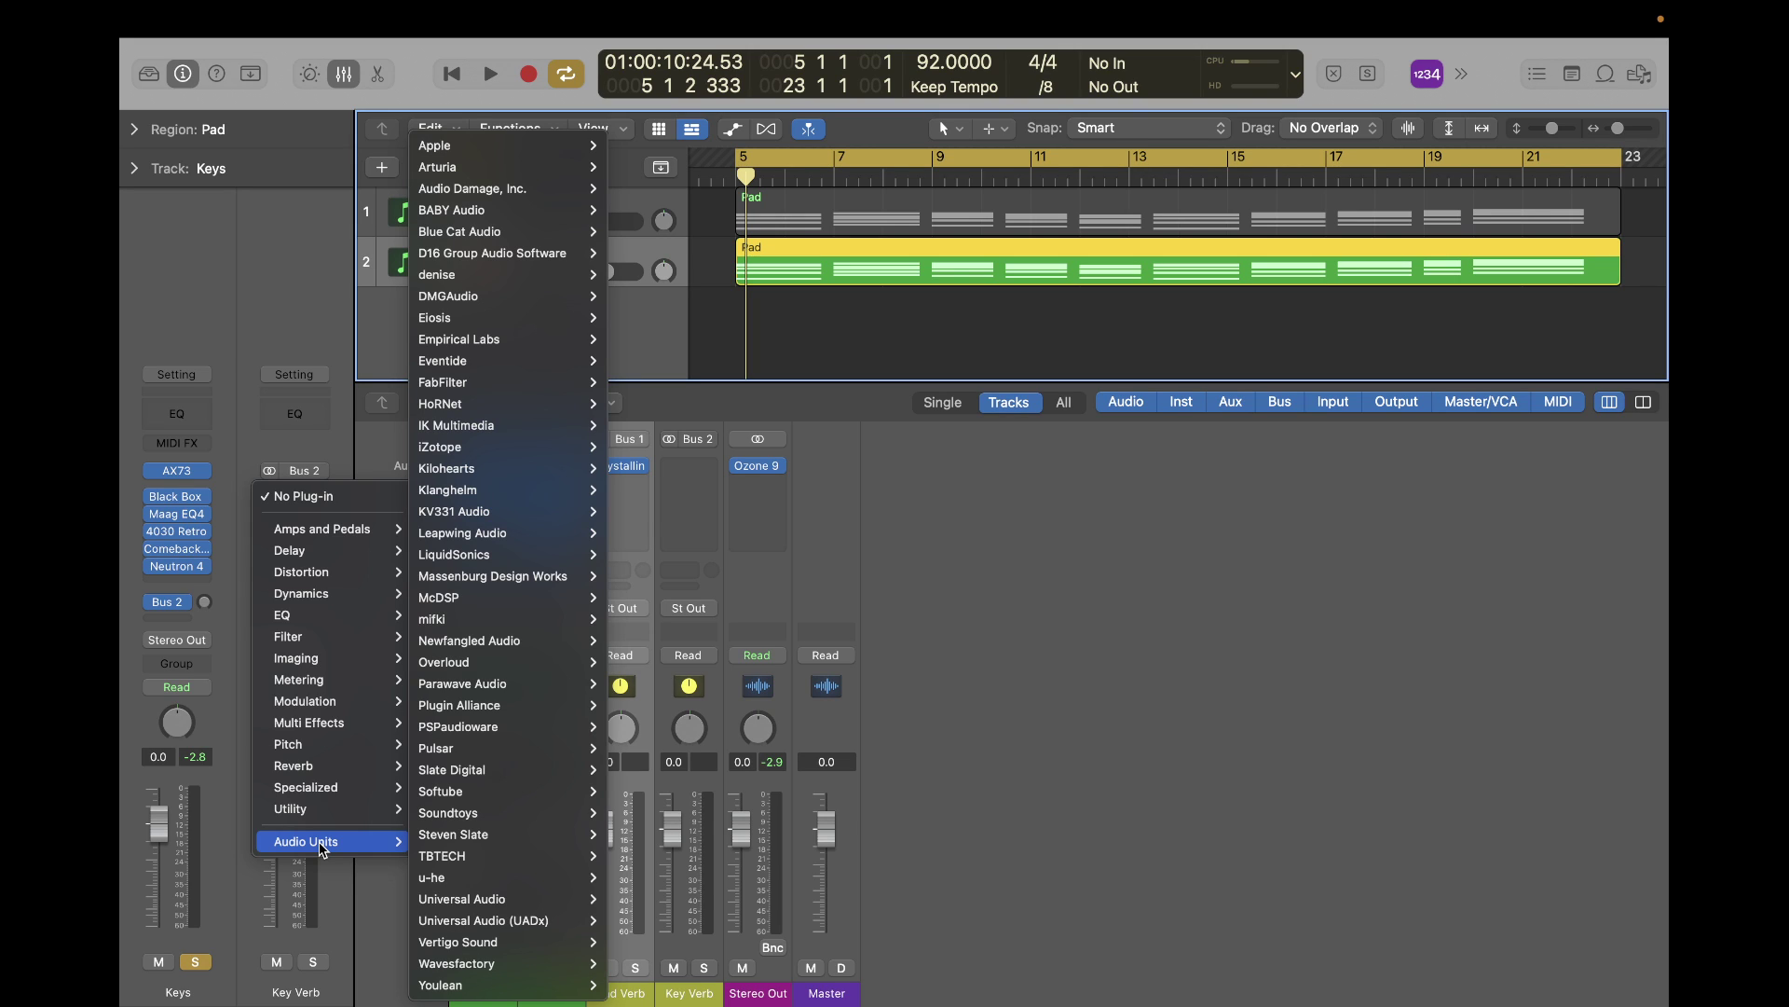
mouse_move(501, 362)
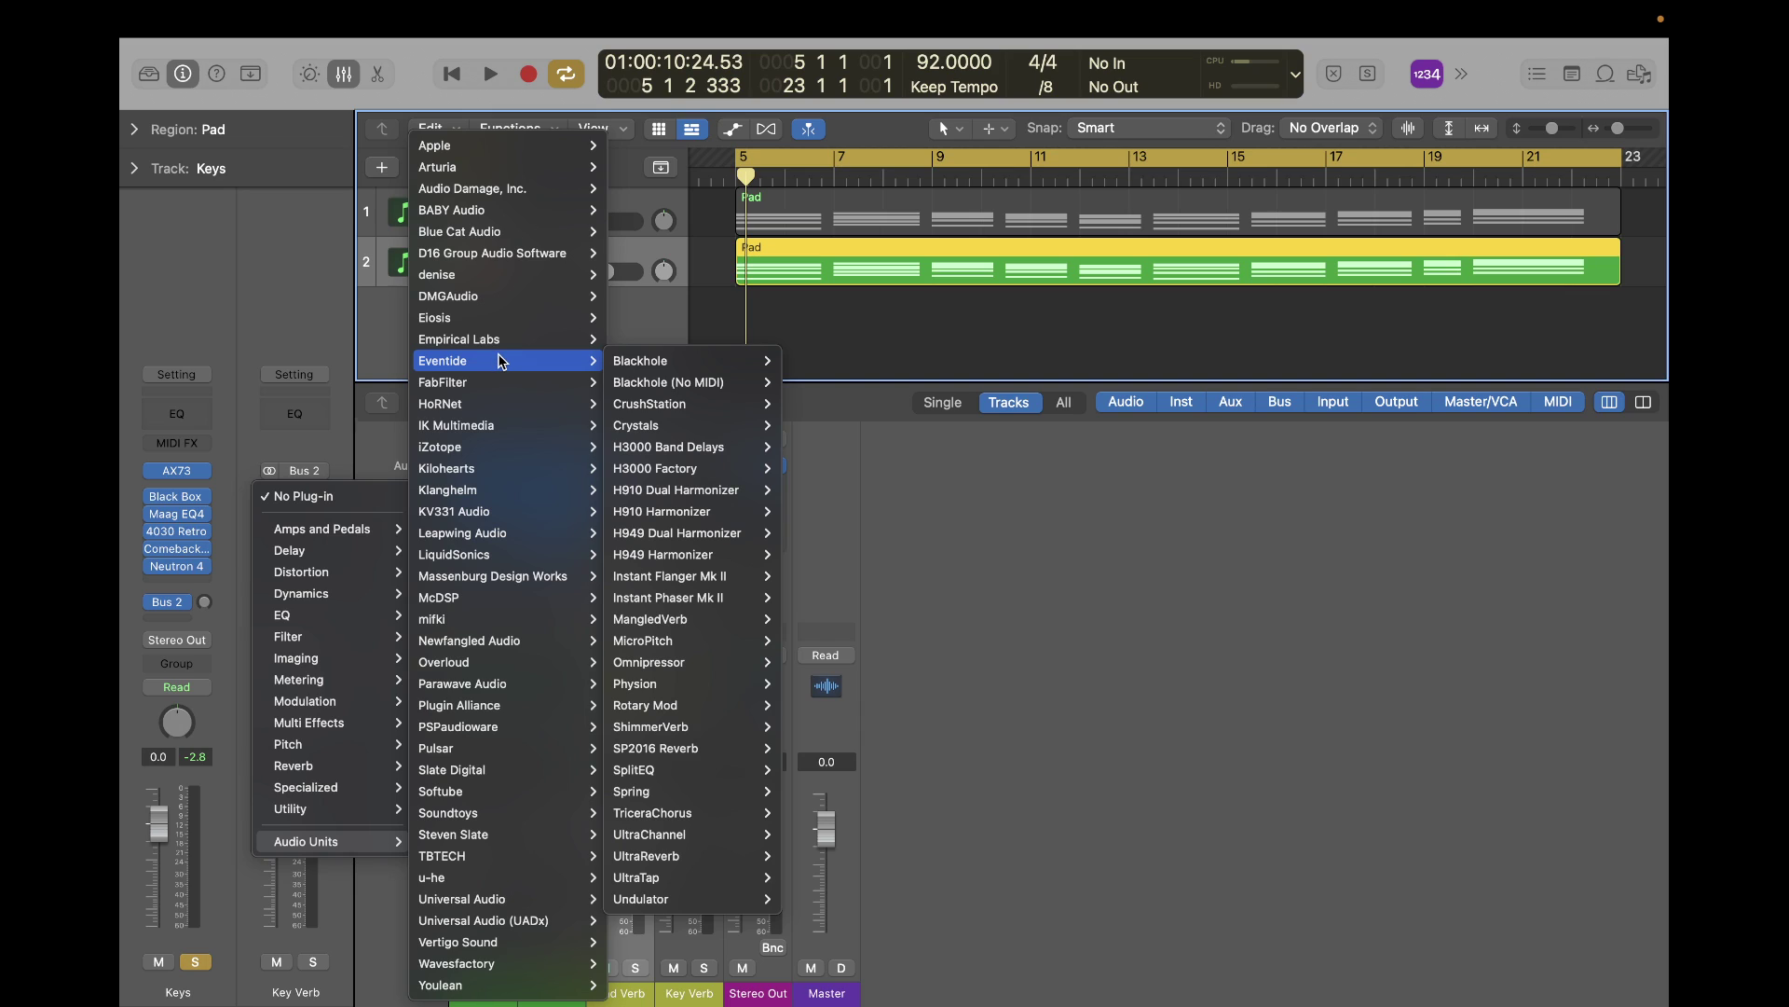
mouse_move(703, 667)
mouse_move(705, 860)
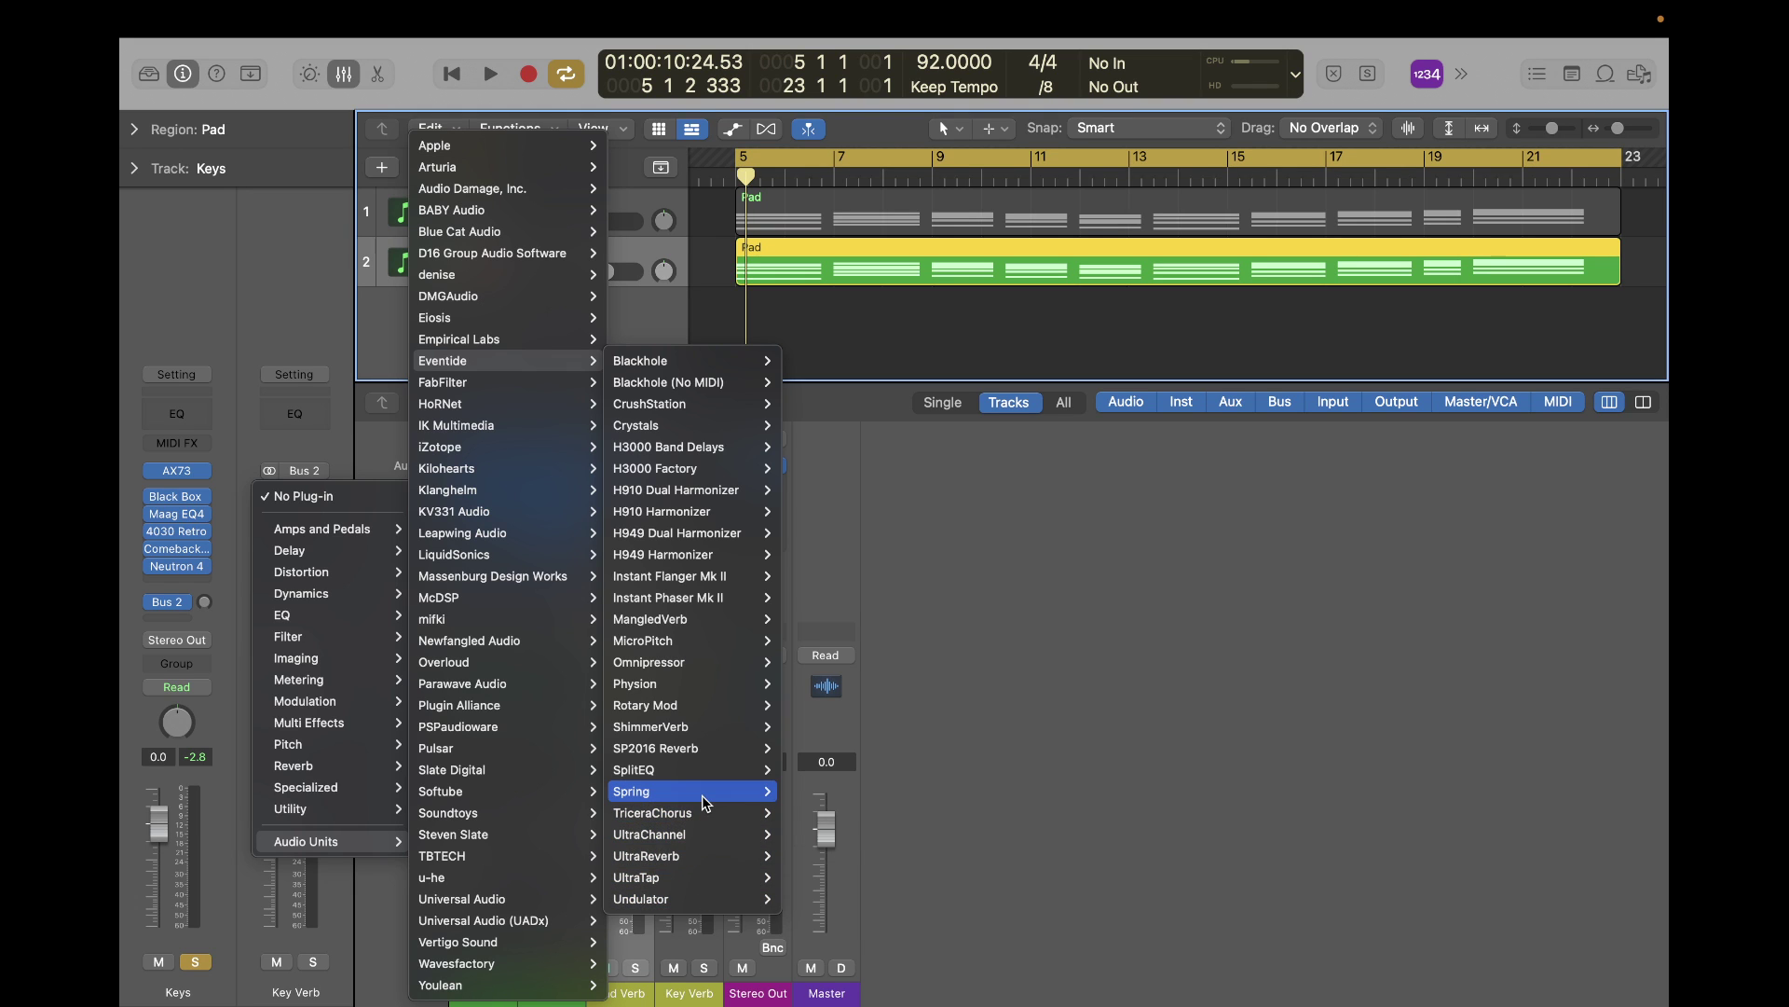
mouse_move(706, 800)
mouse_move(708, 750)
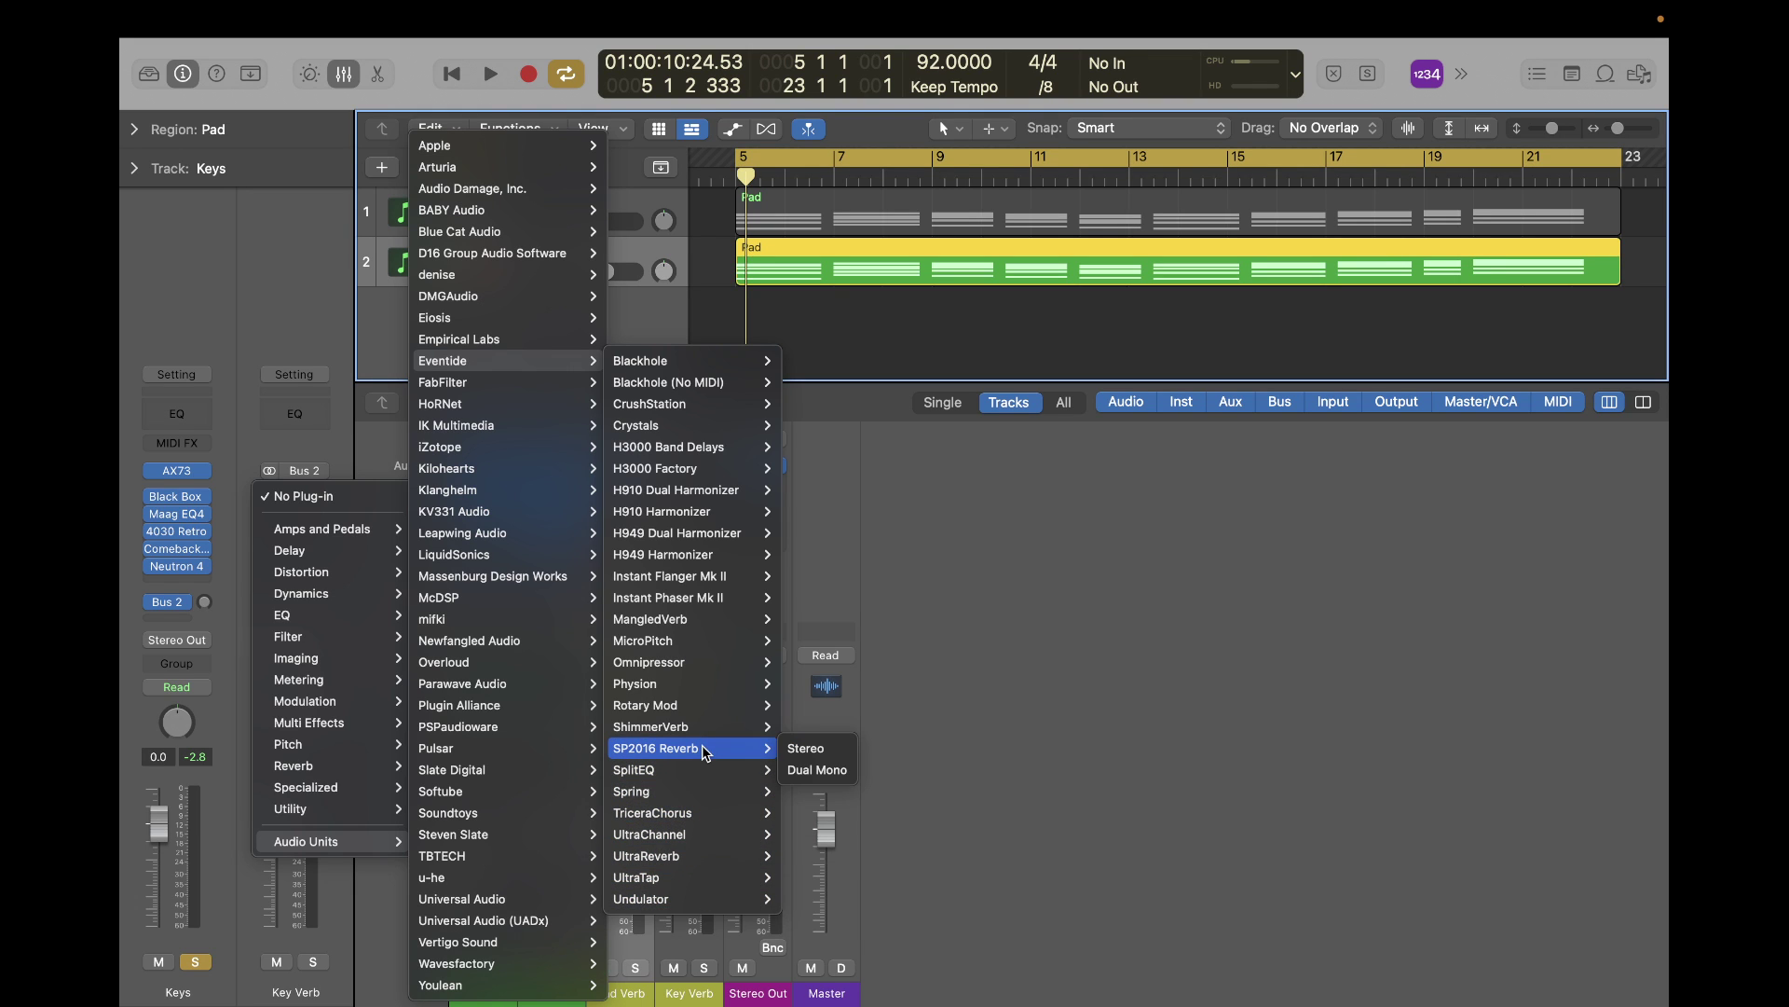
left_click(809, 749)
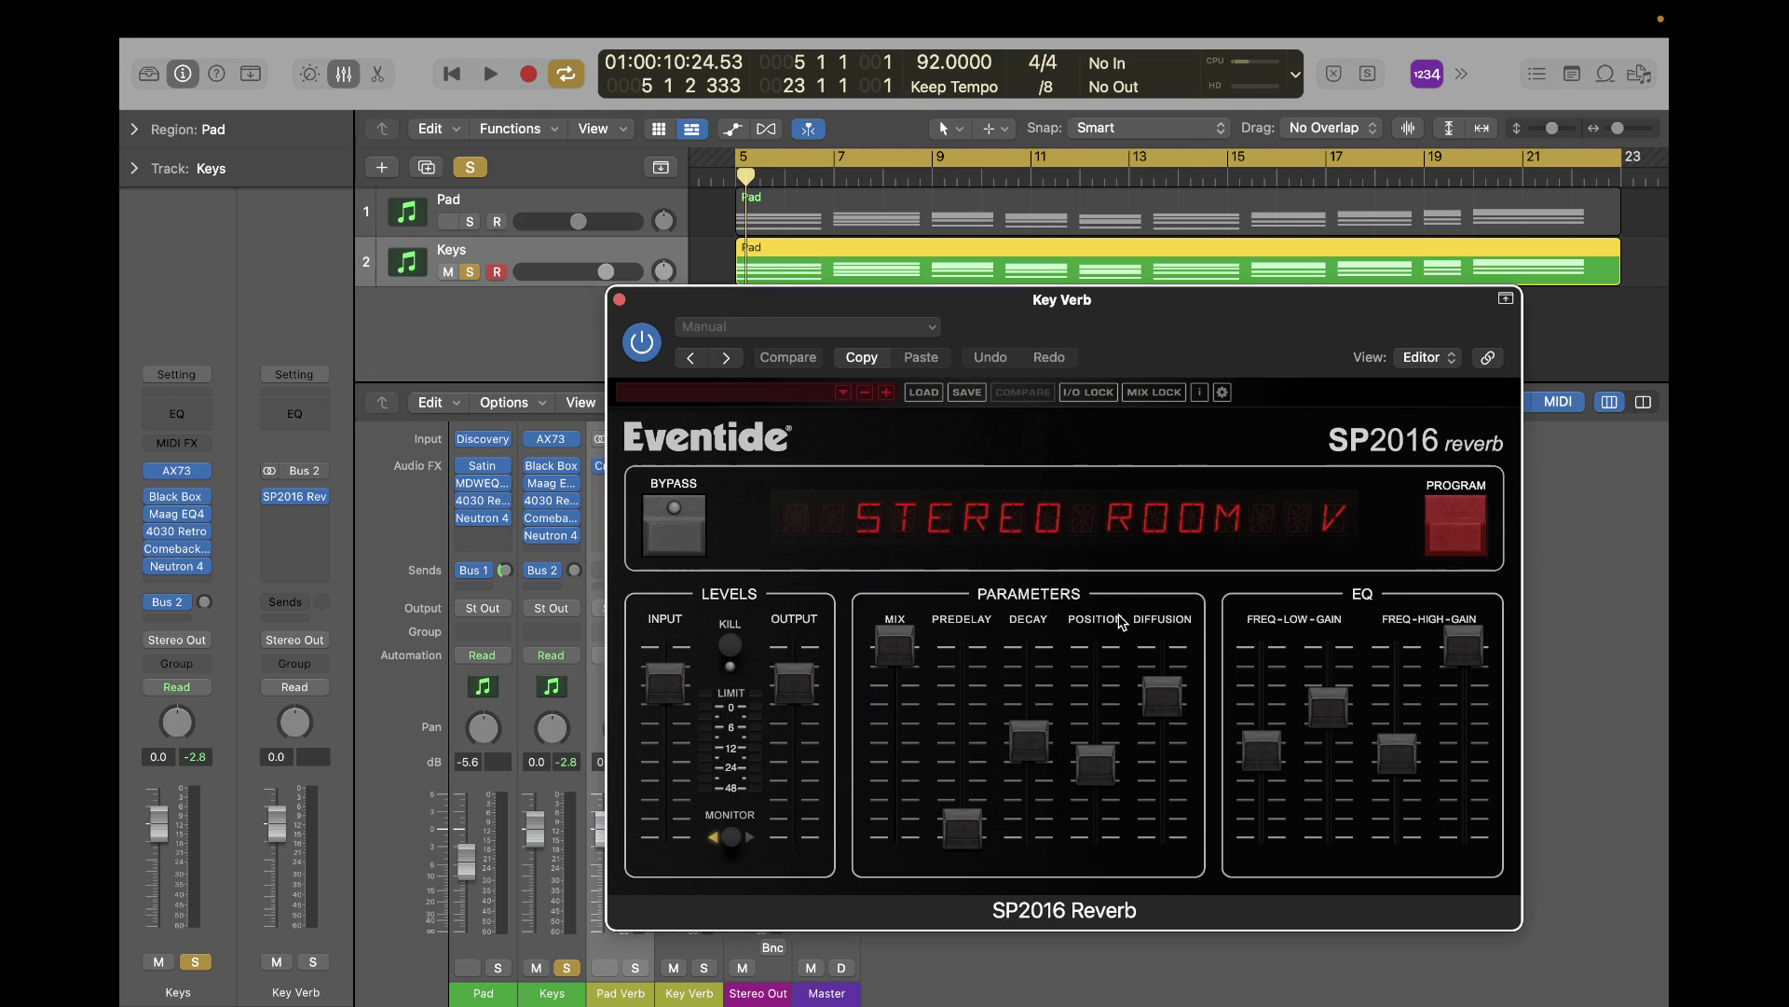
left_click_drag(1282, 307, 1163, 267)
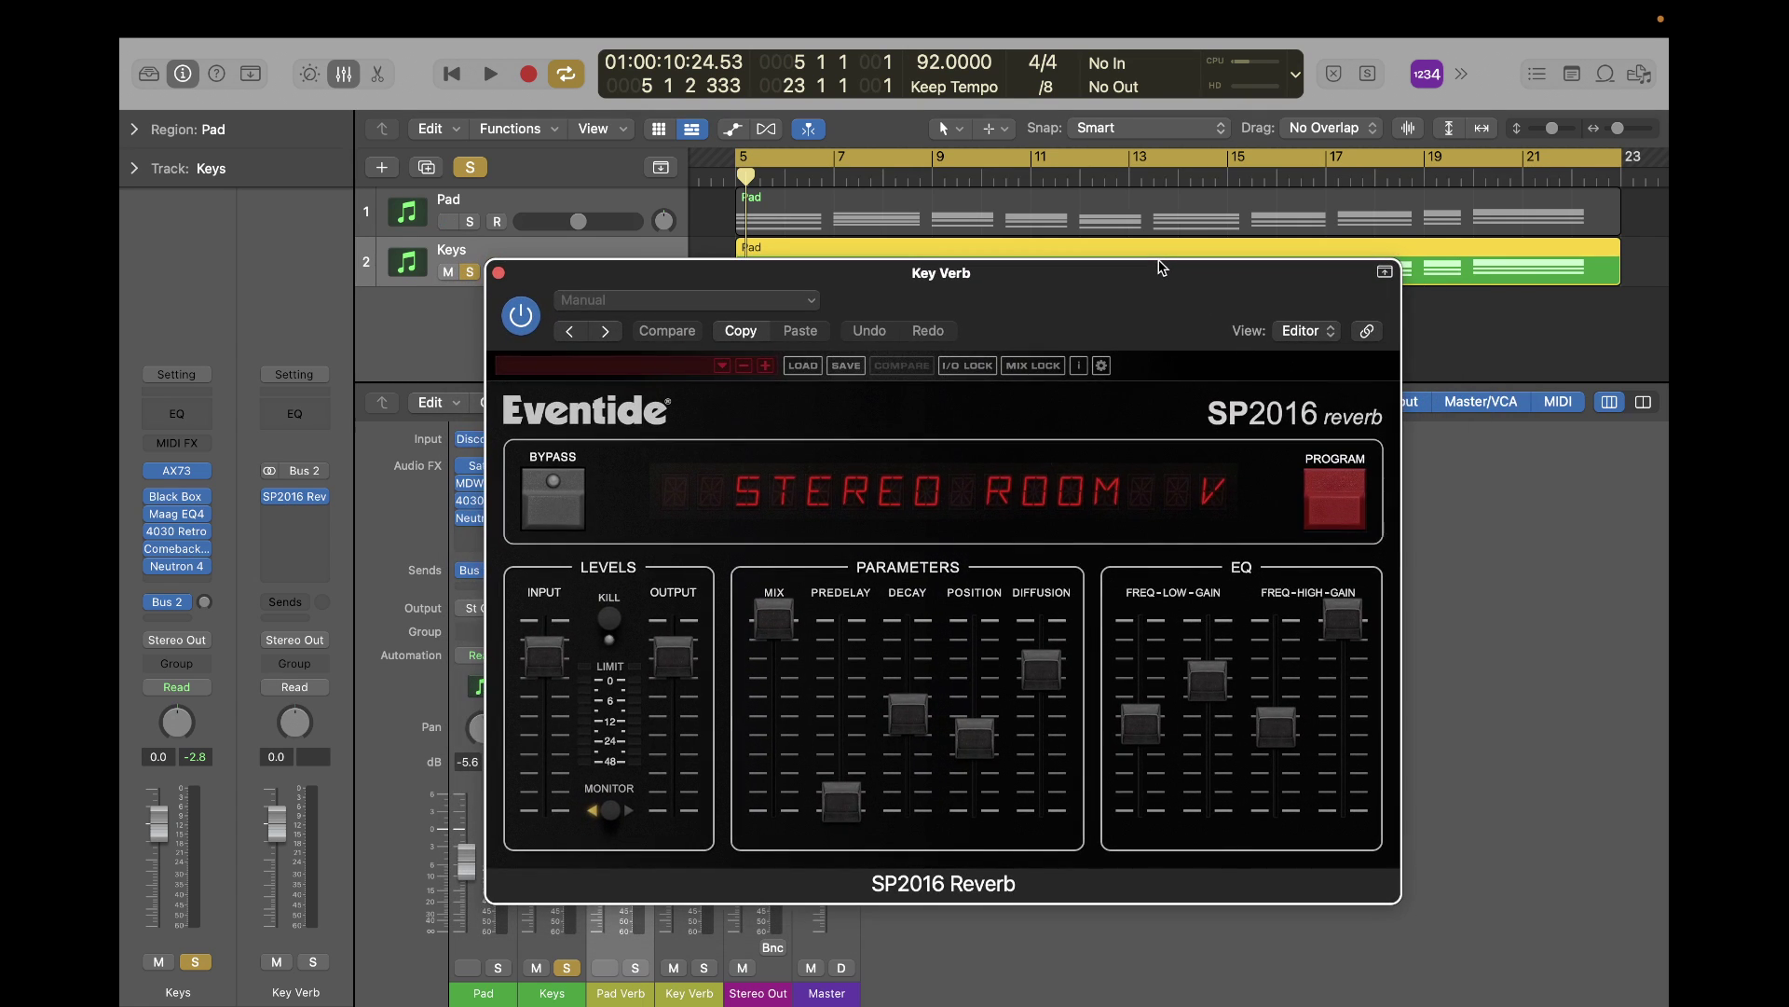
Play the Keys part briefly and raise its Bus 2 send to feed the reverb.
key("space")
key("space")
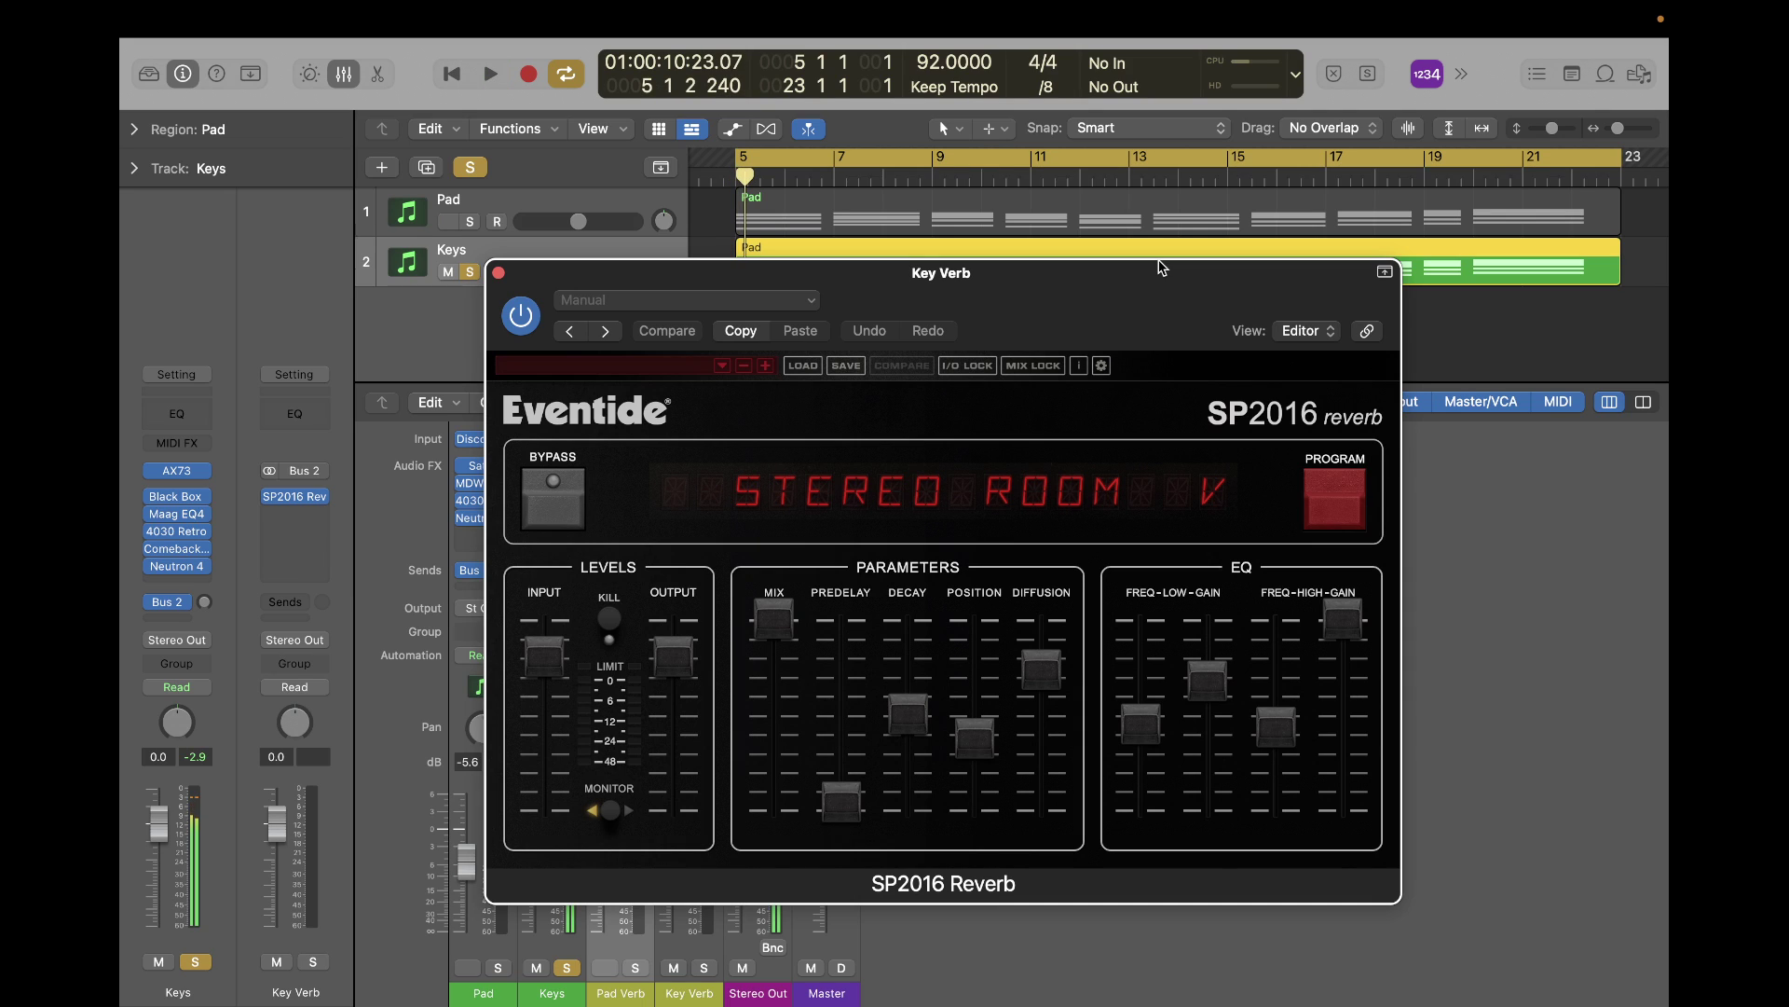
left_click_drag(205, 606, 215, 500)
key("space")
left_click_drag(204, 601, 204, 582)
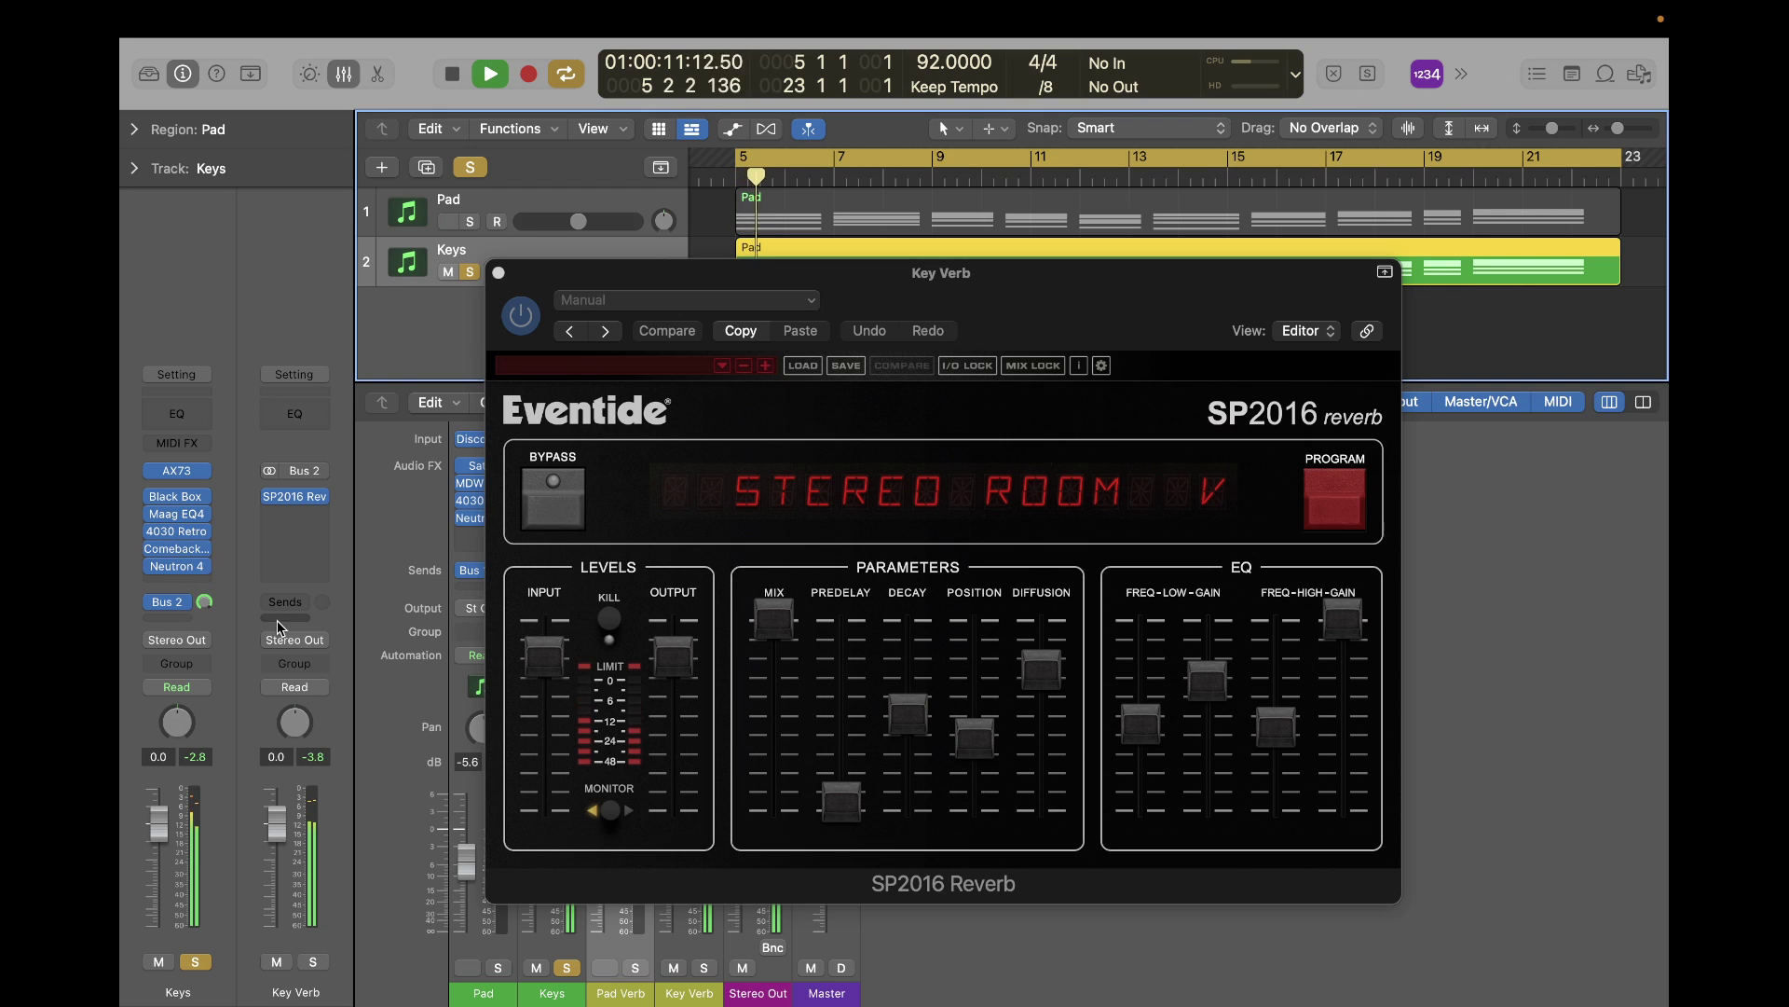
key("space")
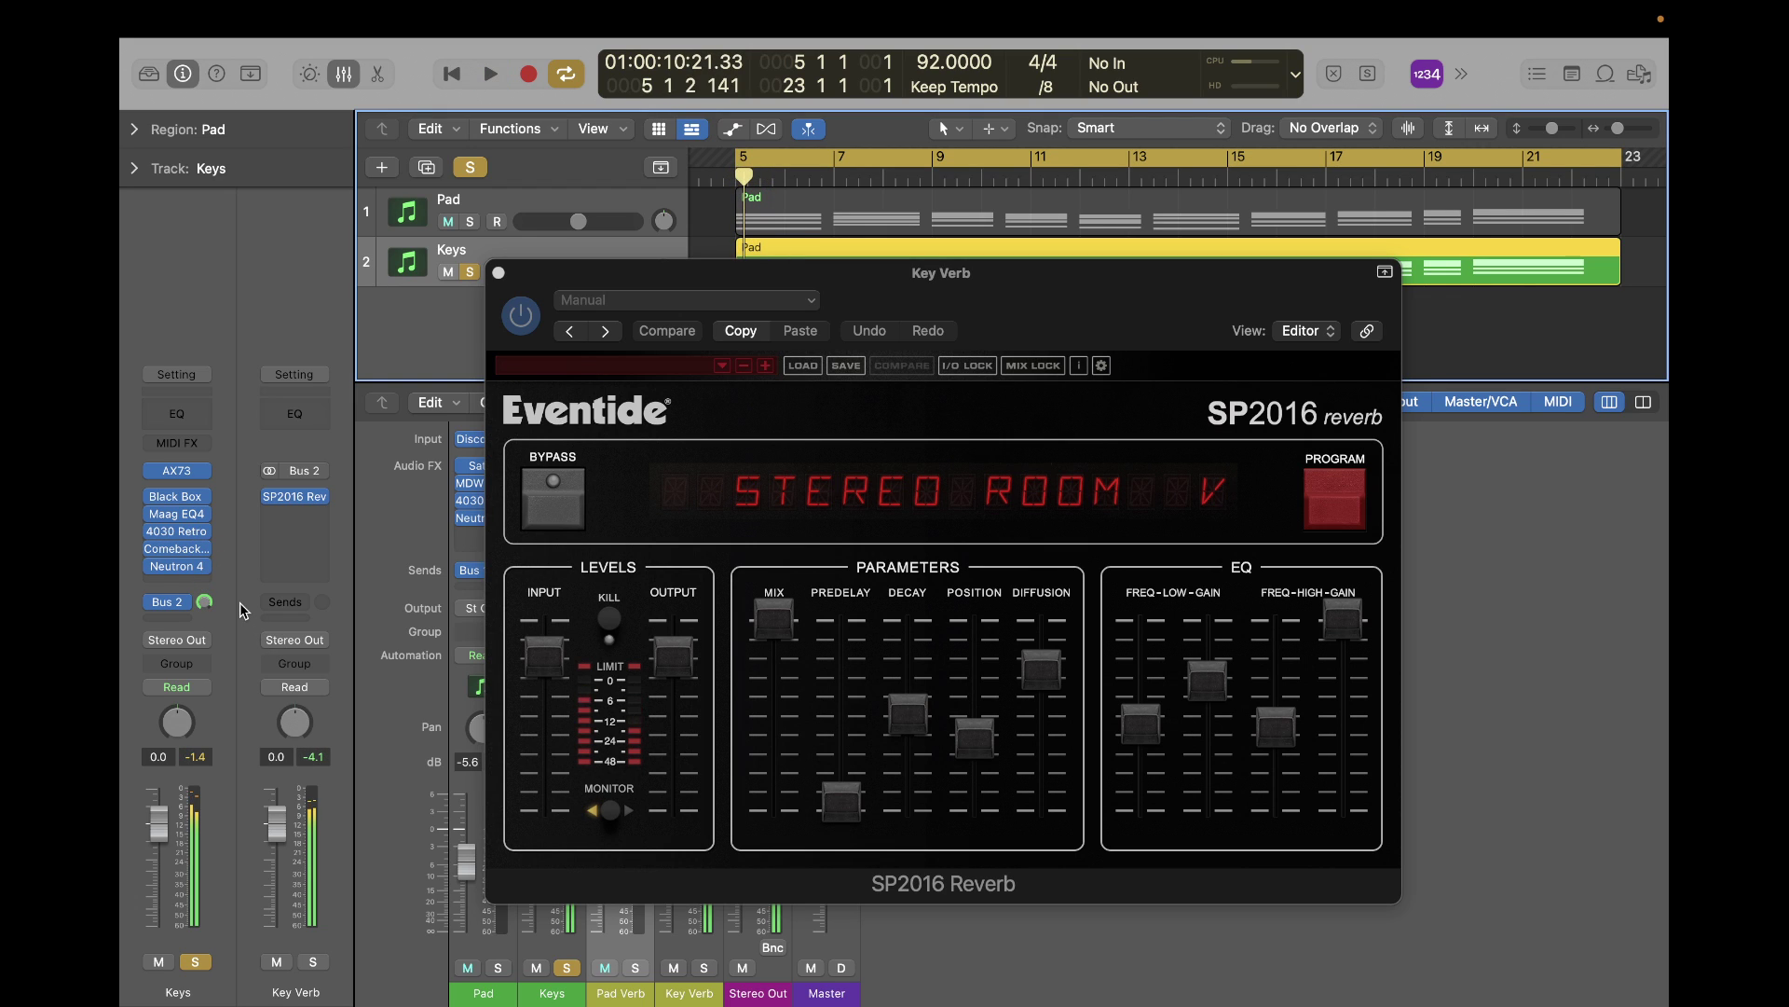
Load the Church Organ preset from the reverb's Instruments > Keys category and audition it with the Bus 2 send at about -0.3.
left_click(1332, 494)
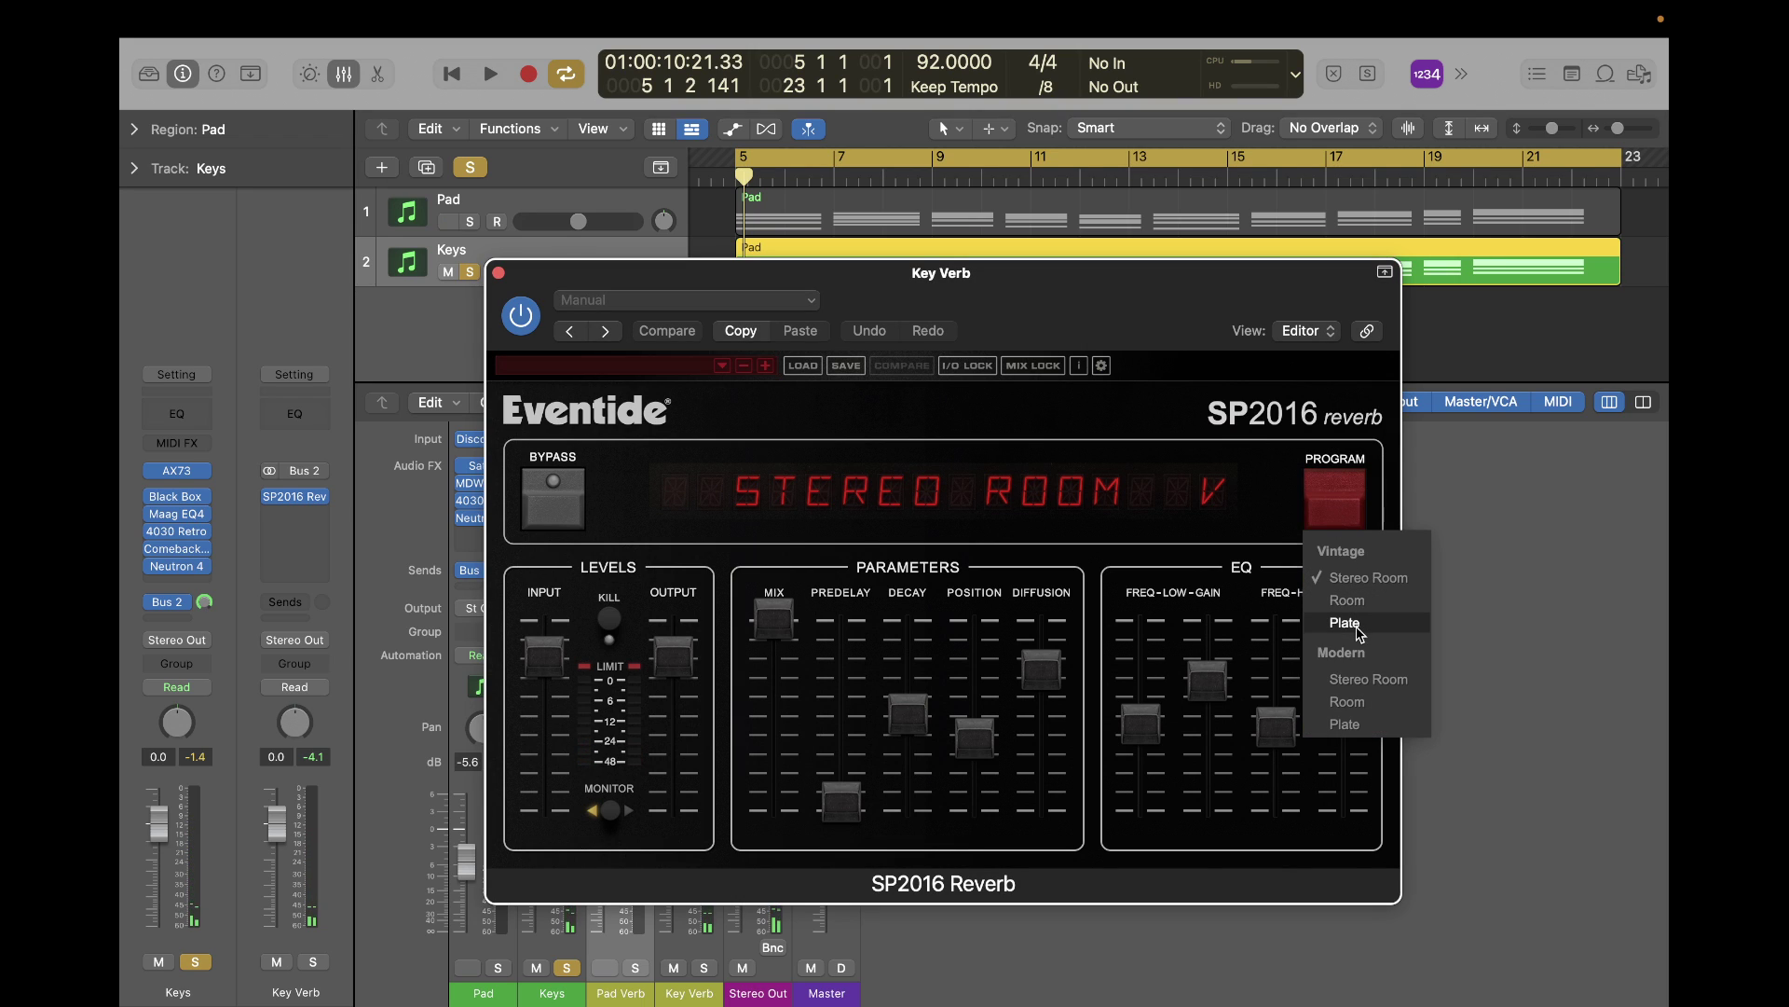
left_click(1362, 401)
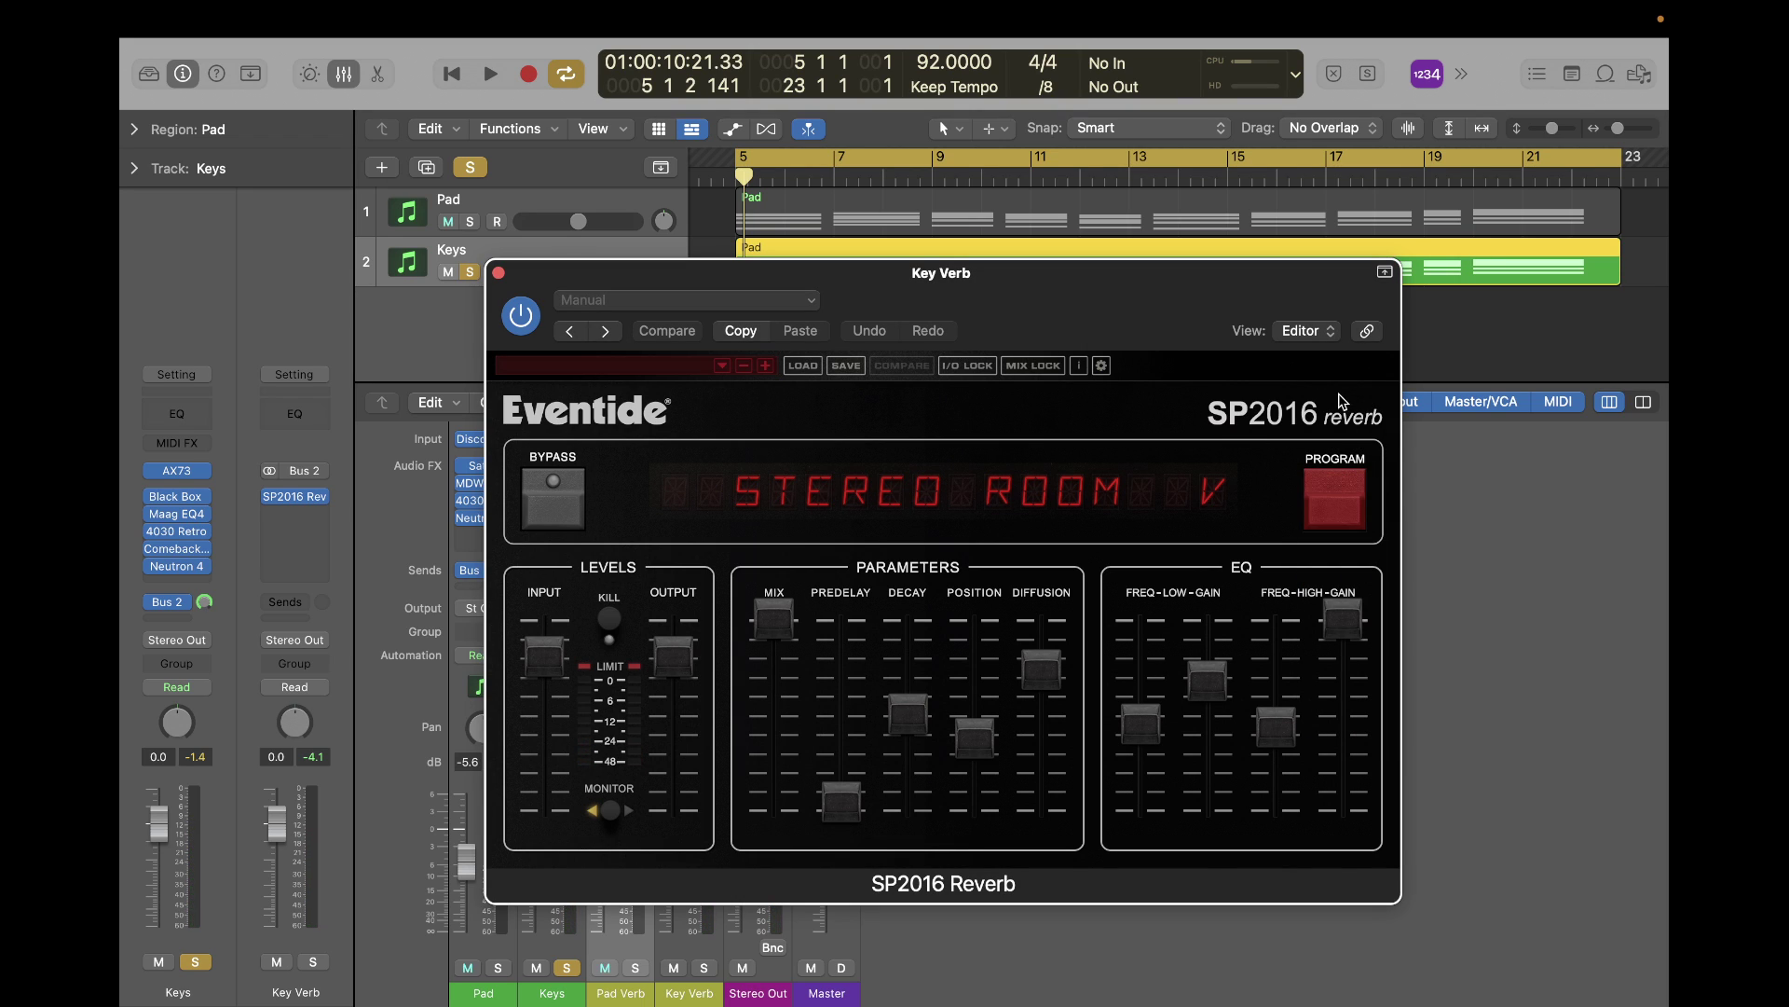
left_click(723, 366)
mouse_move(744, 381)
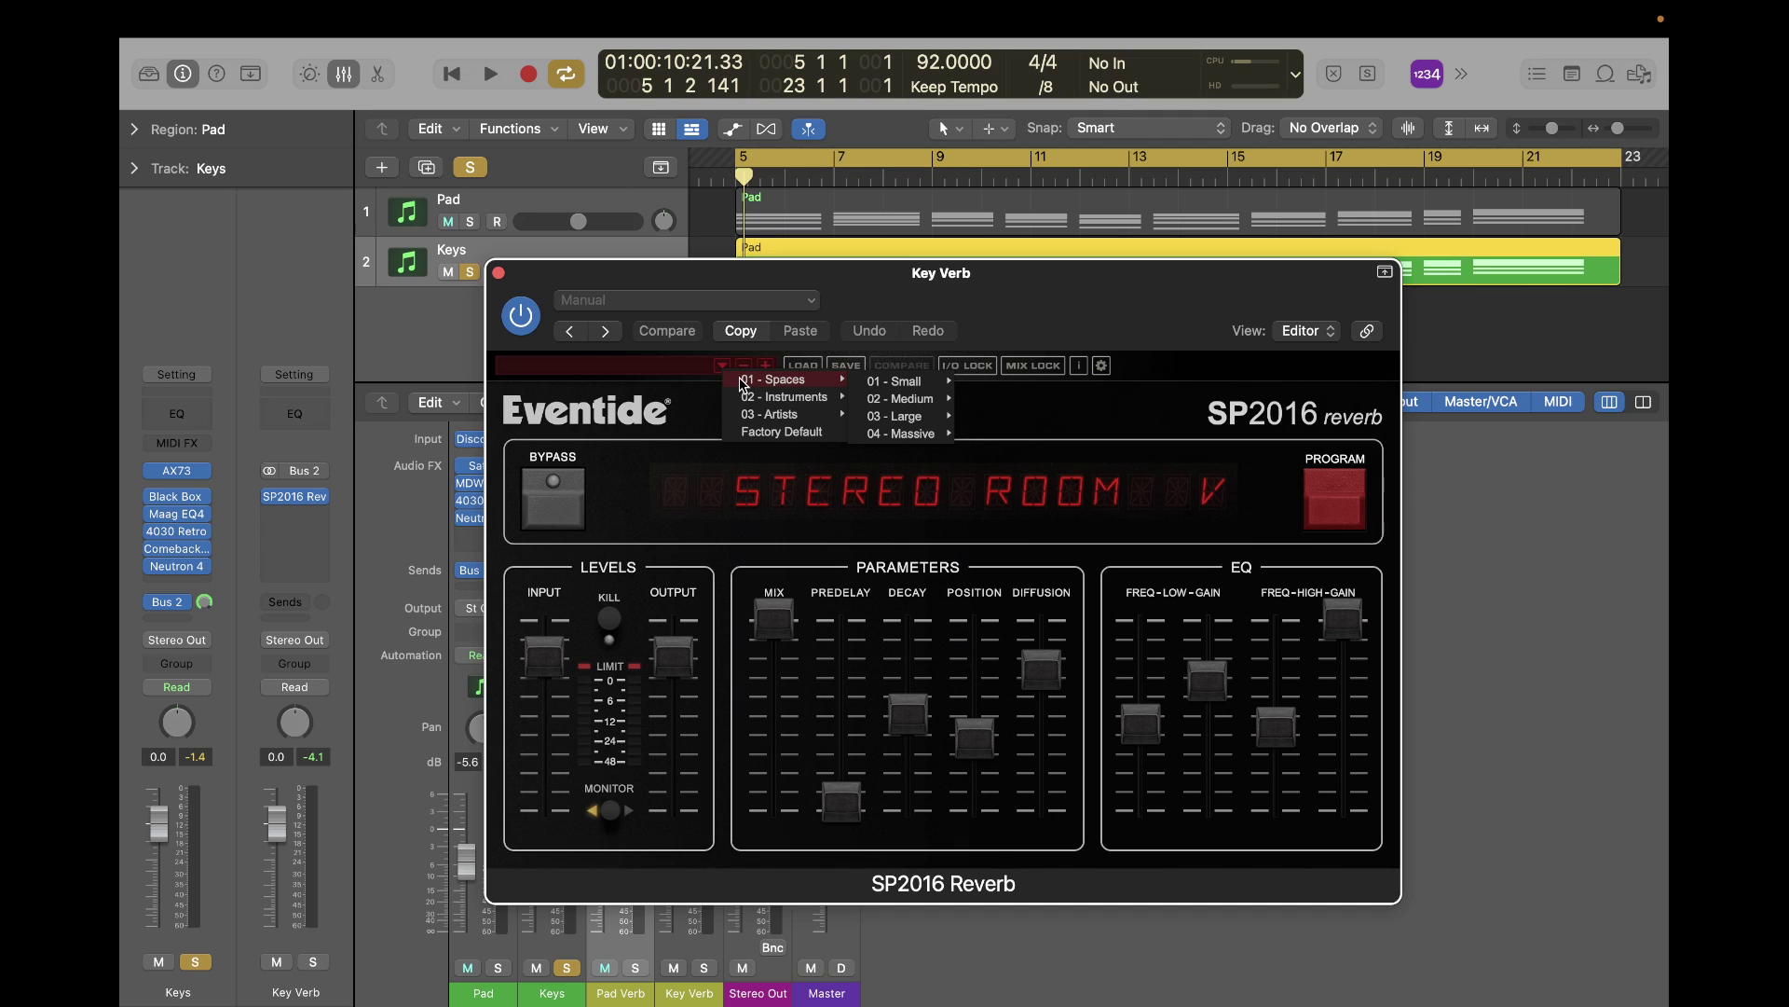
mouse_move(764, 403)
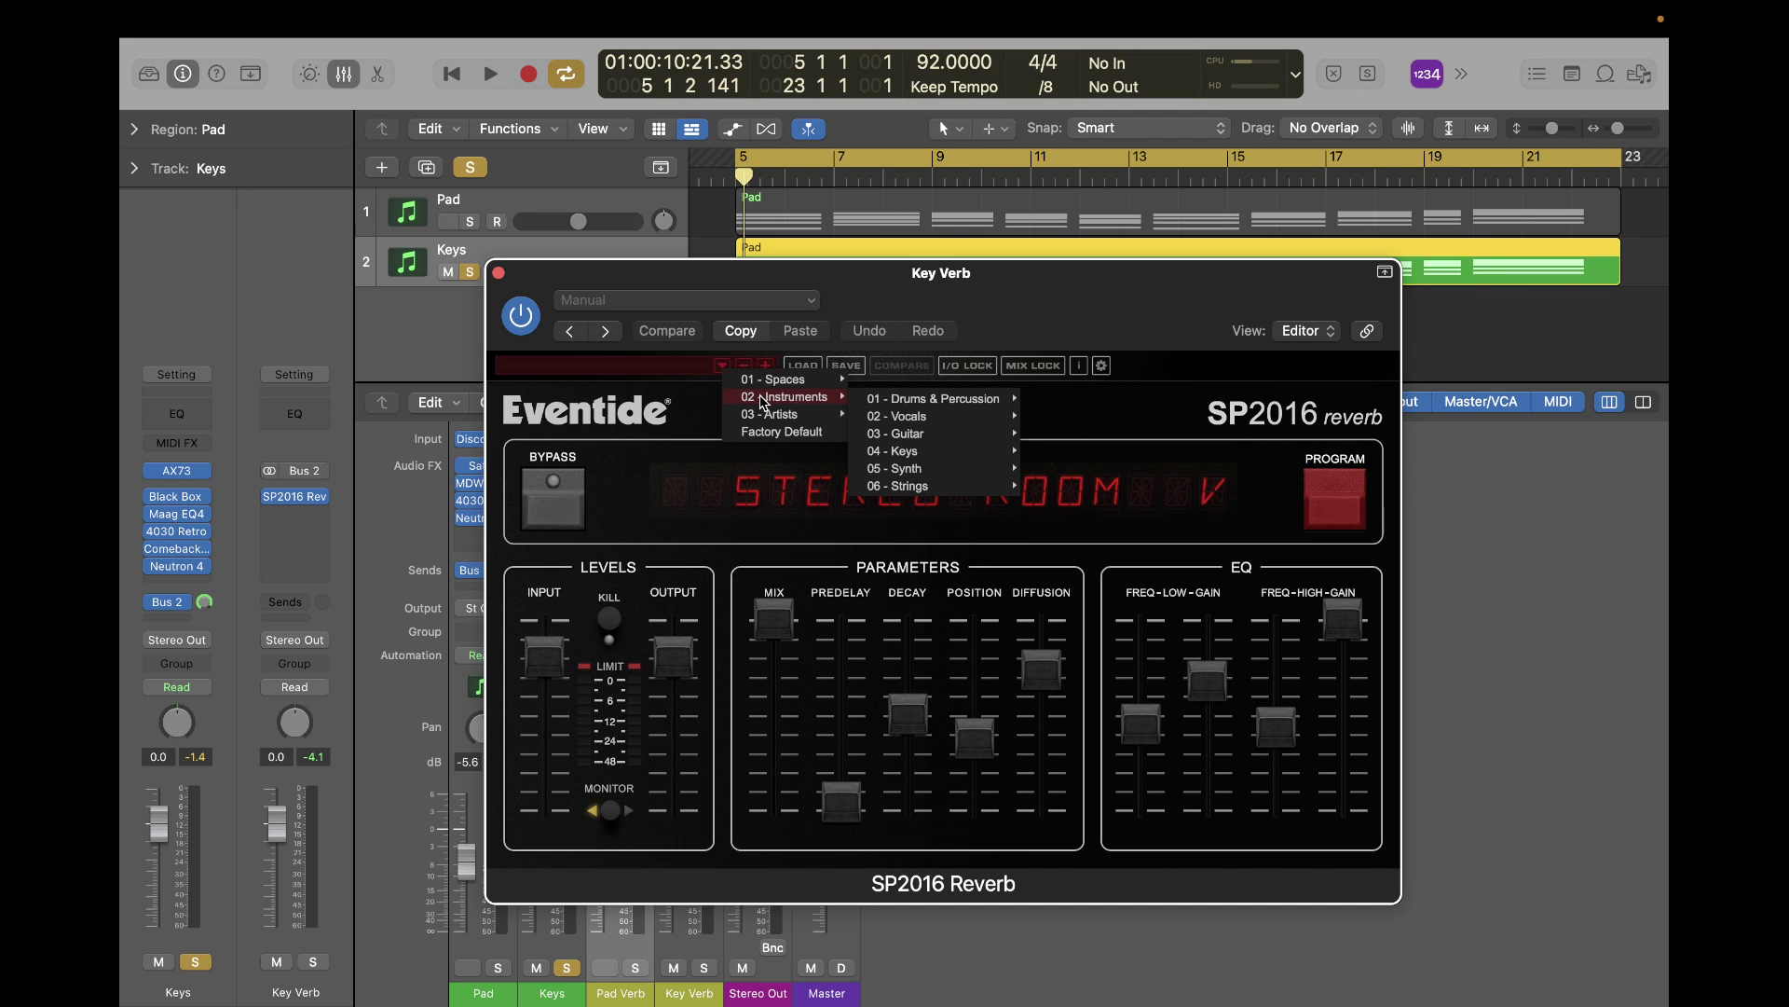
mouse_move(932, 458)
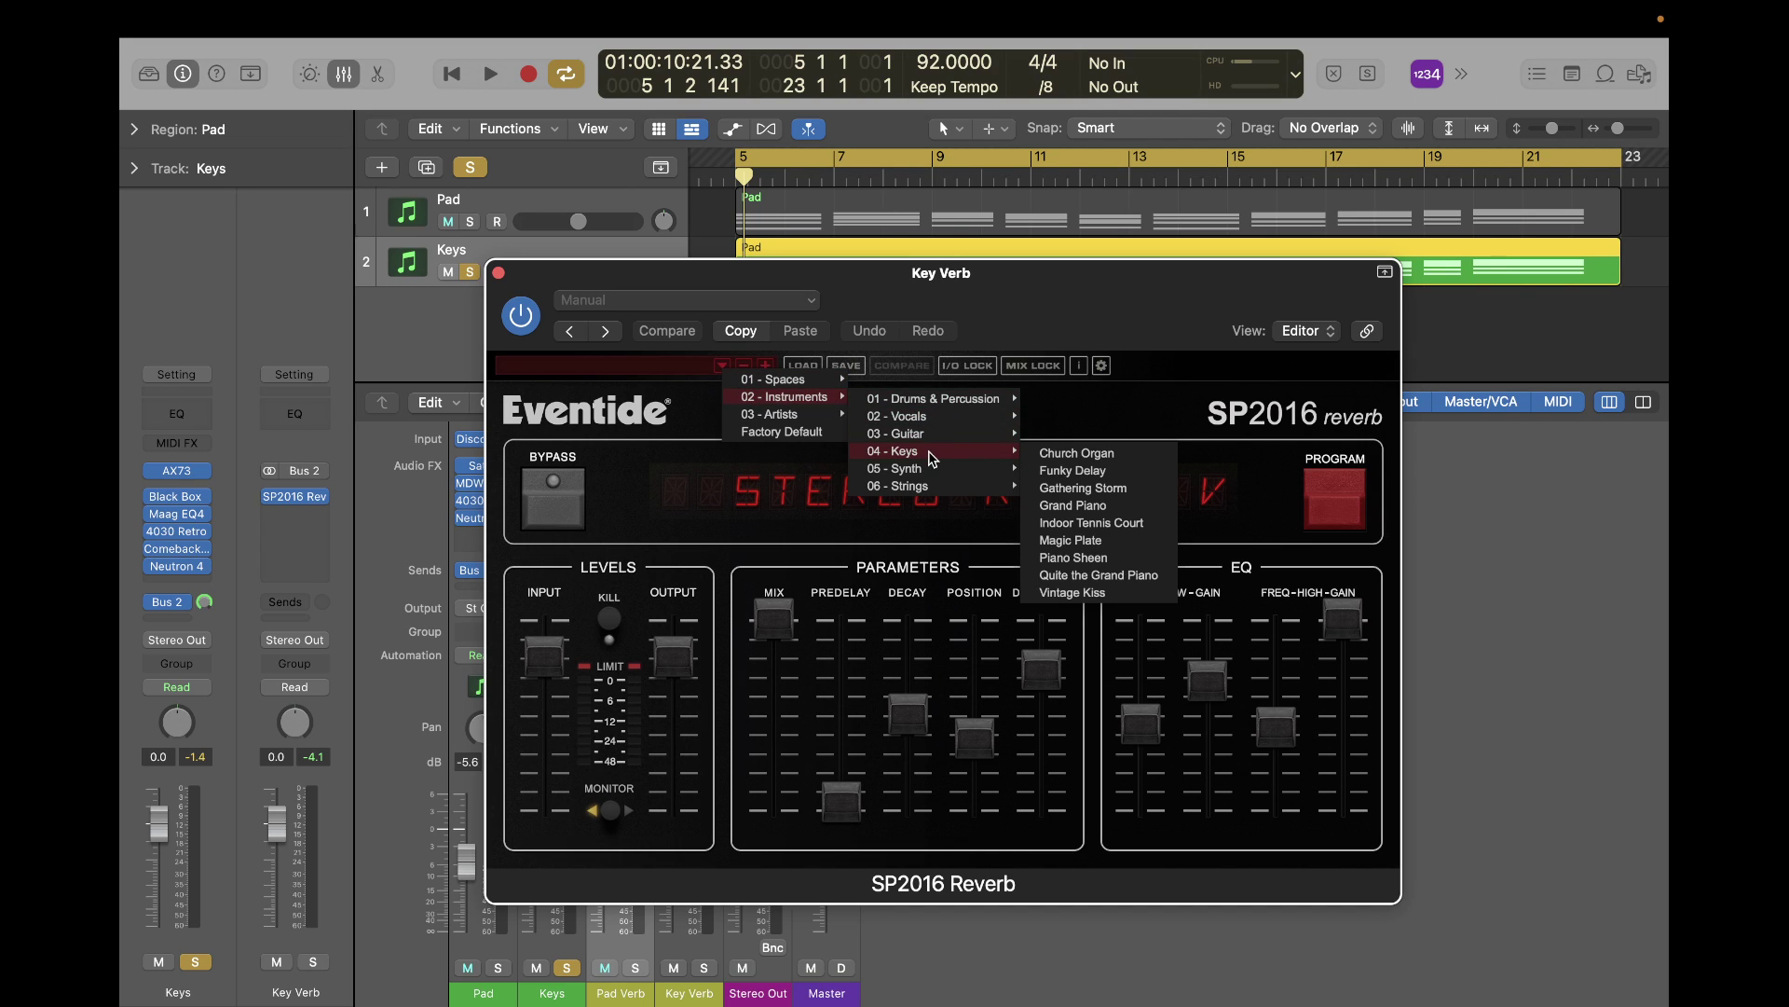
left_click(1093, 458)
key("space")
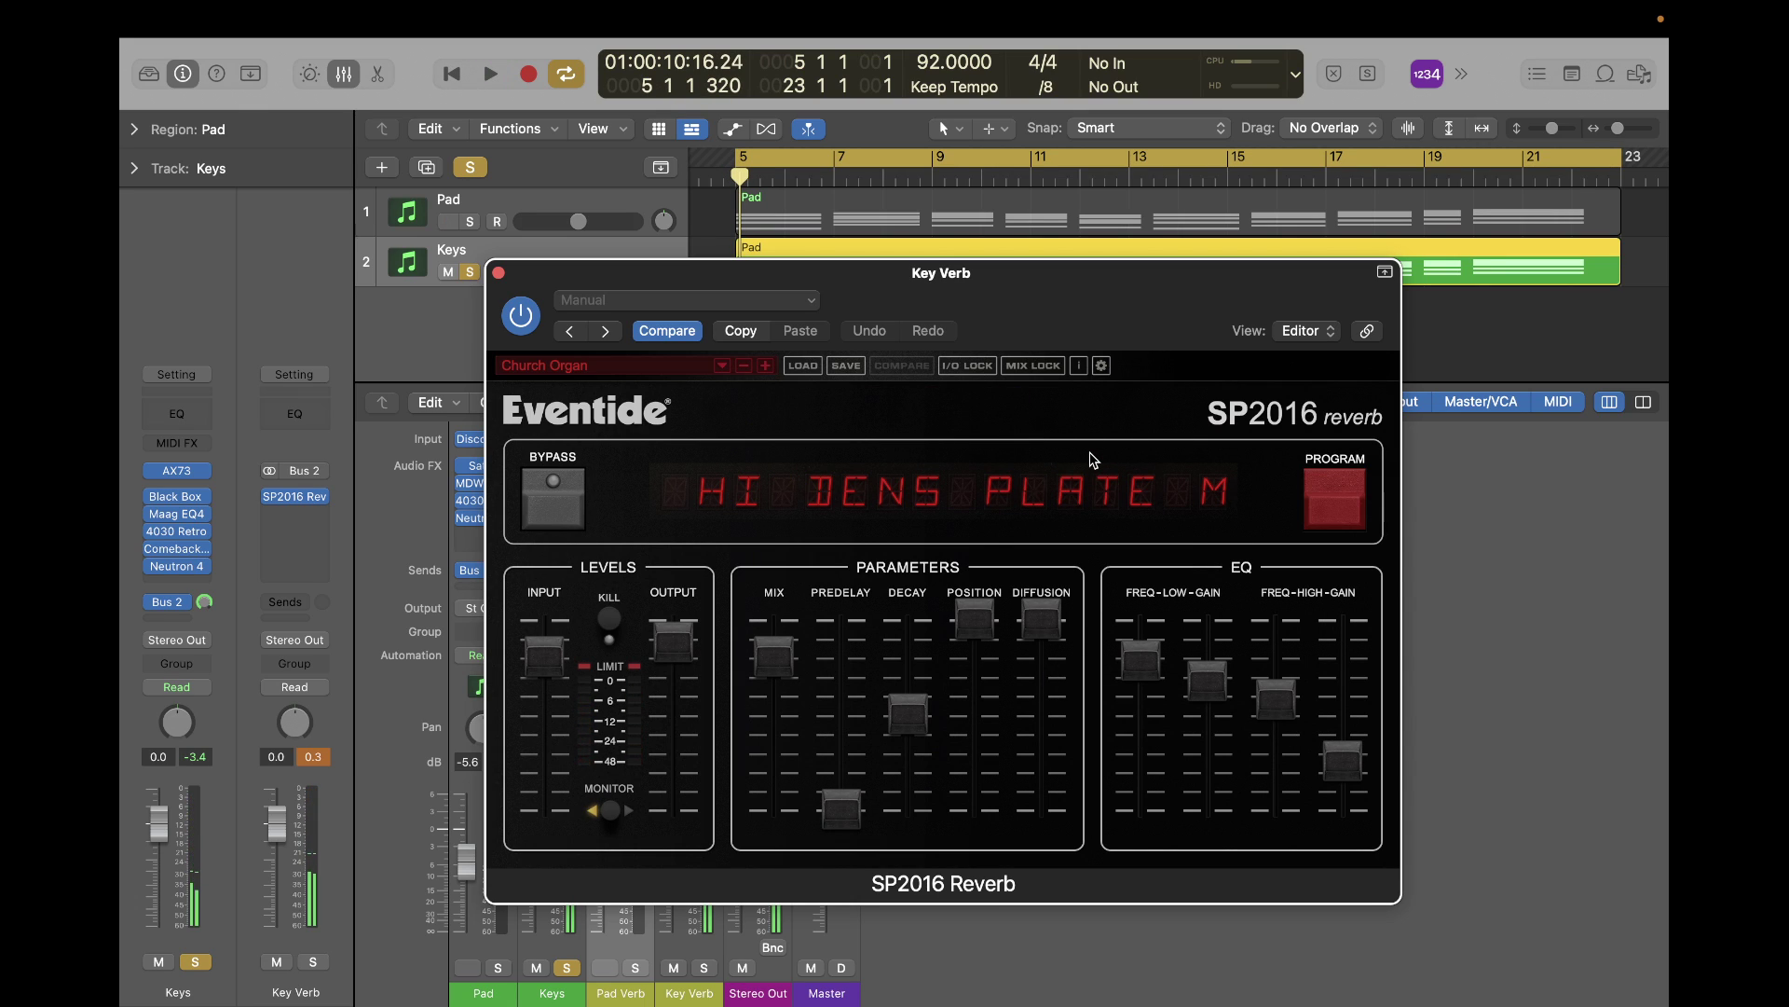
key("space")
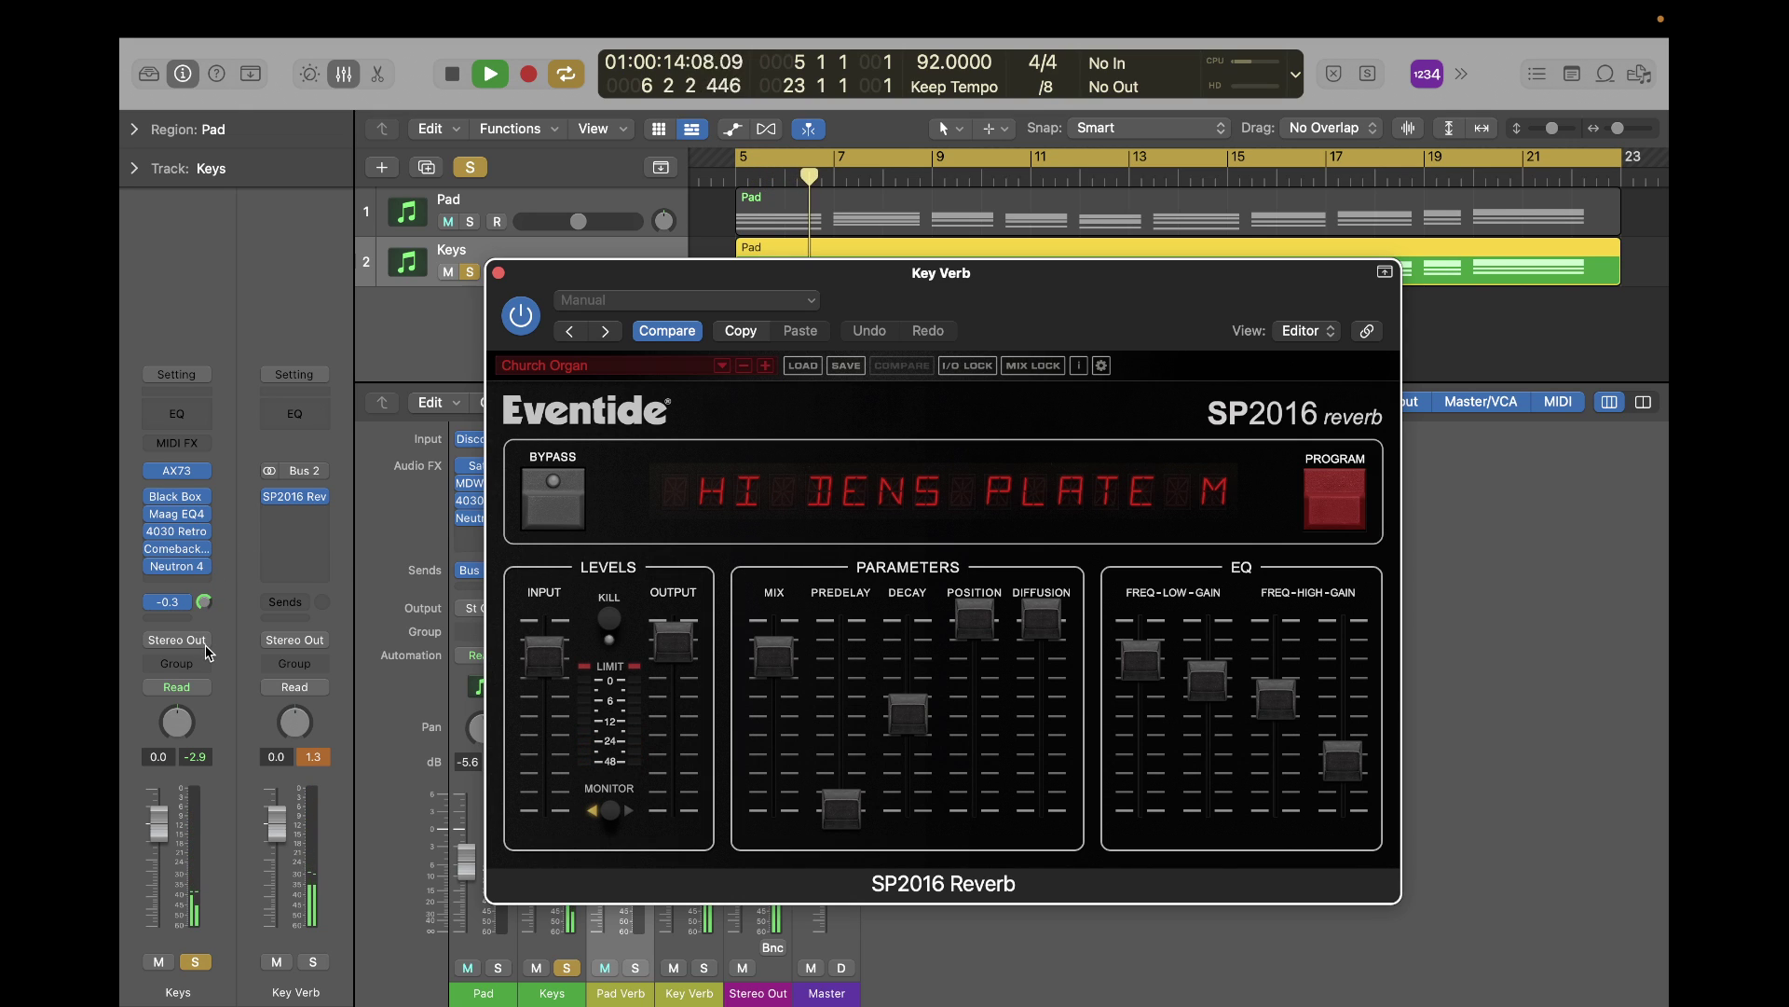
key("space")
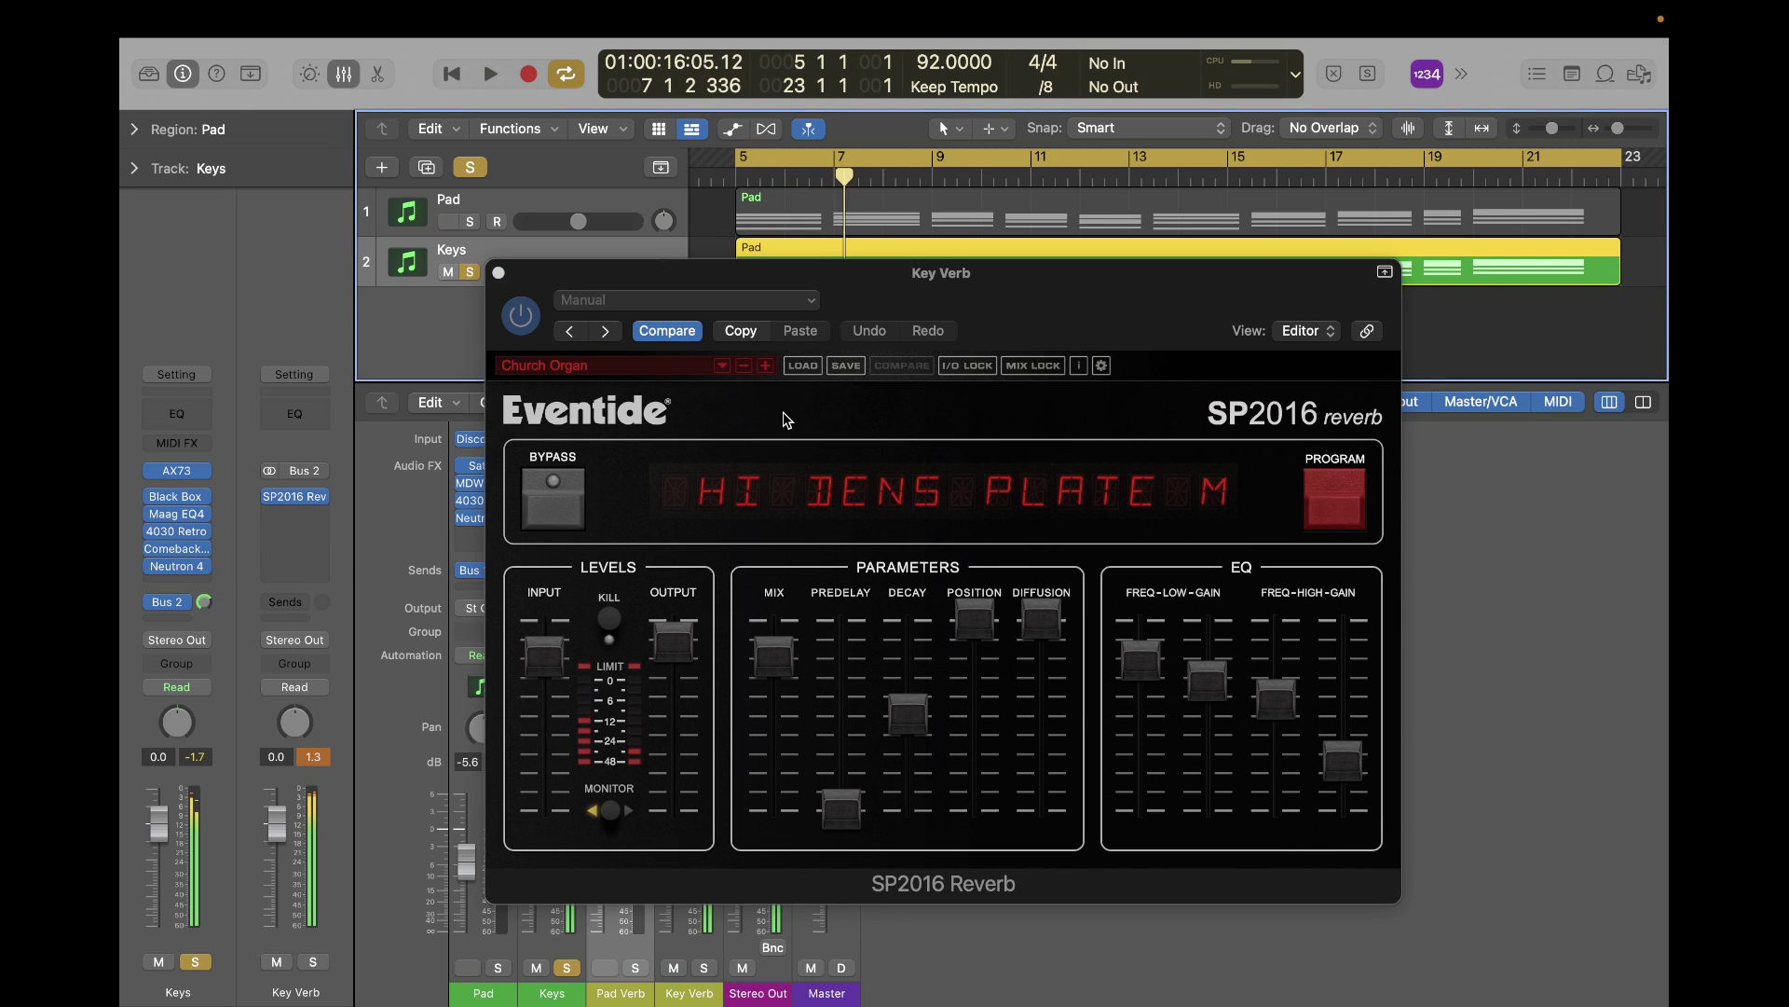
Audition the reverb's next two Keys presets, Funky Delay and Gathering Storm, with short playbacks.
left_click(766, 367)
key("space")
key("space")
key("space")
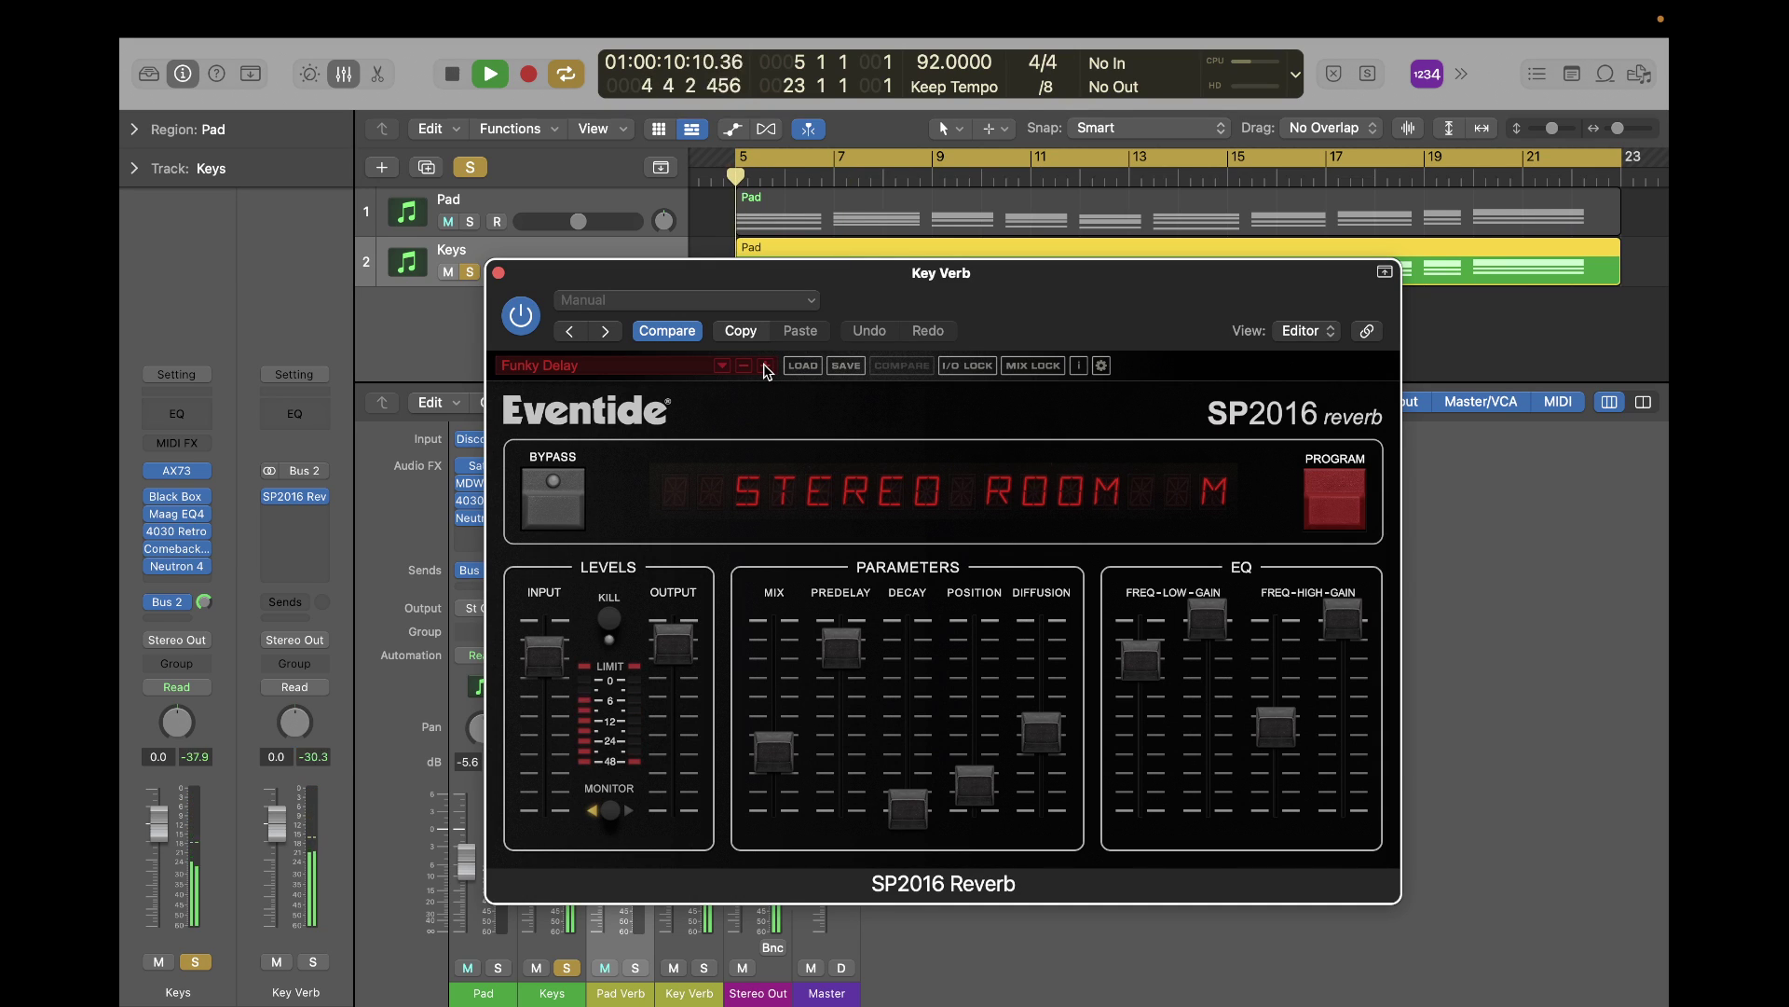
left_click(766, 367)
key("space")
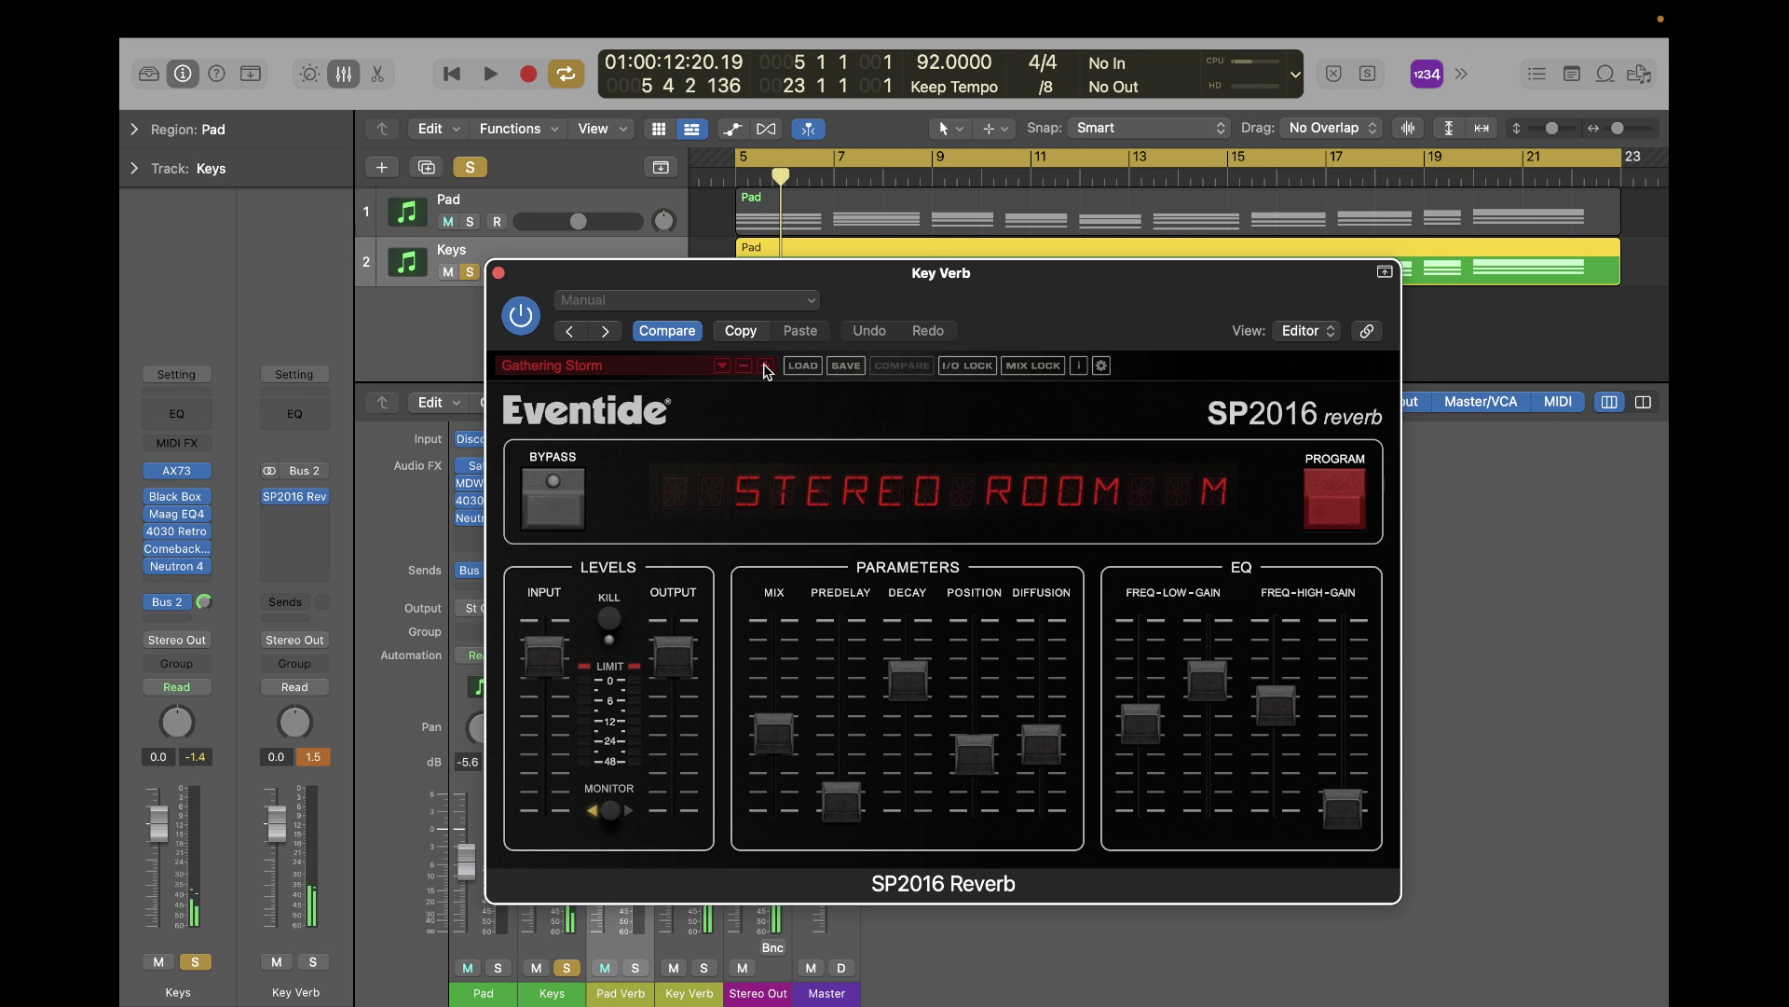
key("space")
key("space")
Load the reverb's Grand Piano preset and audition it, adjusting the Keys track's Bus 2 send during playback.
left_click(766, 367)
key("space")
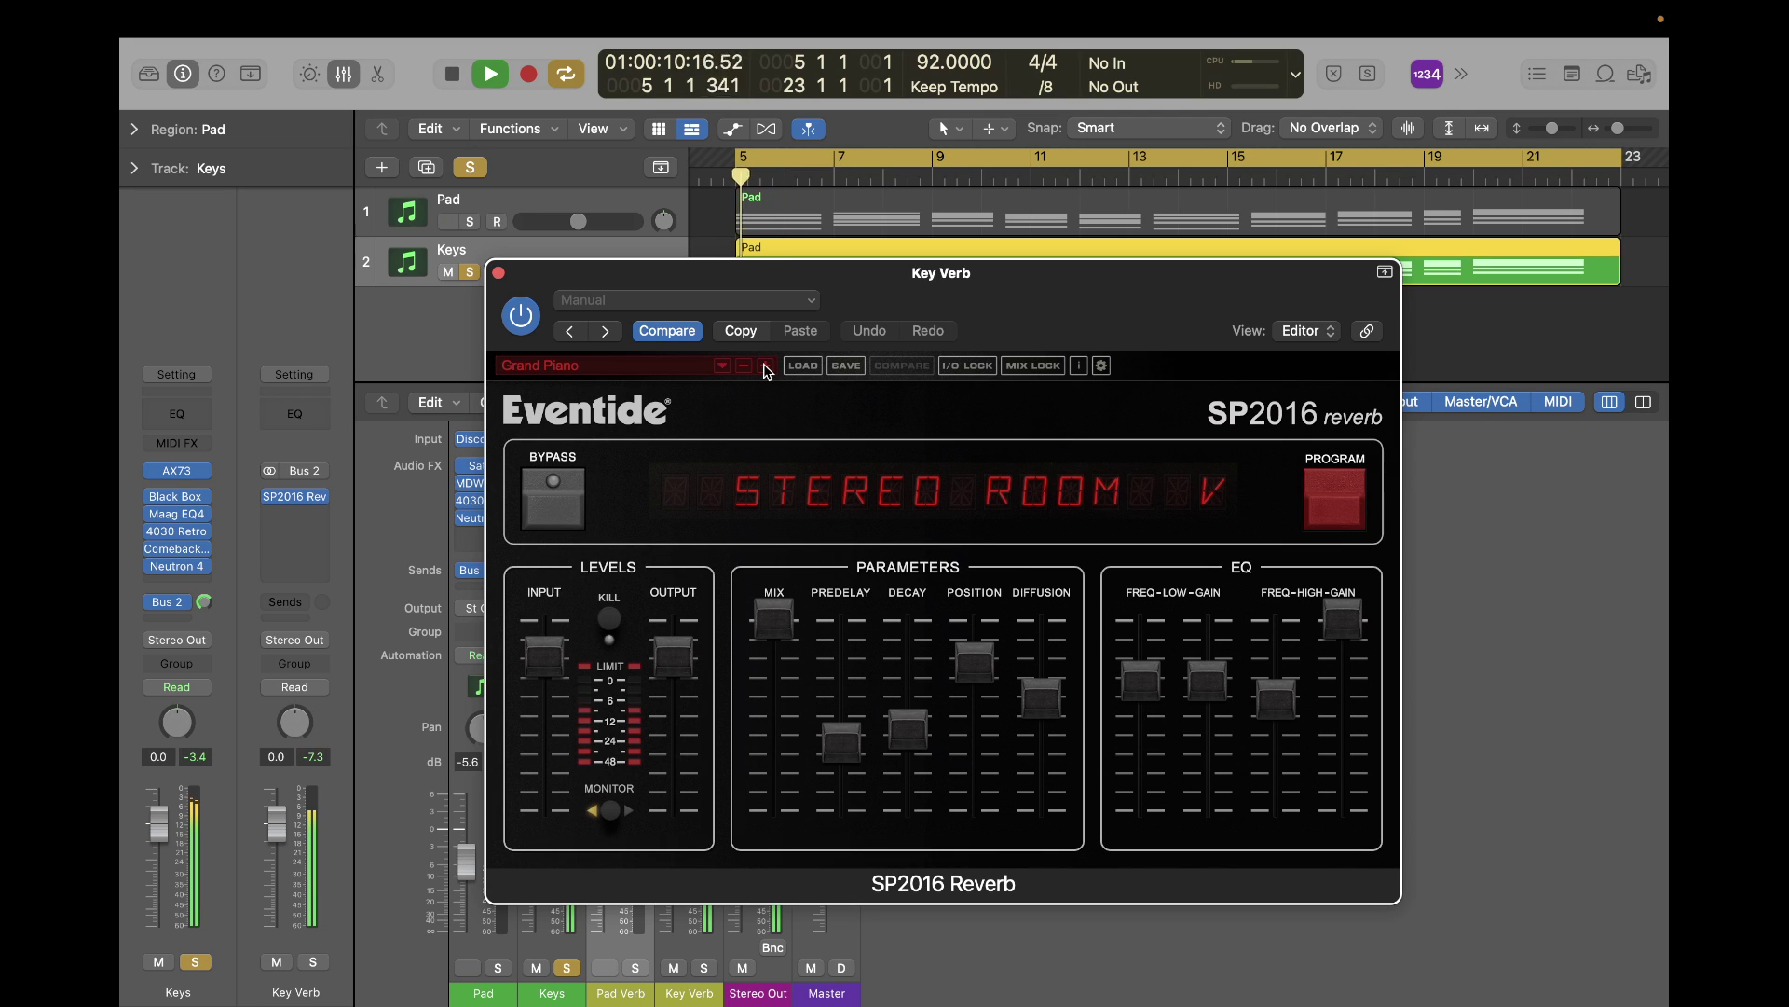
key("space")
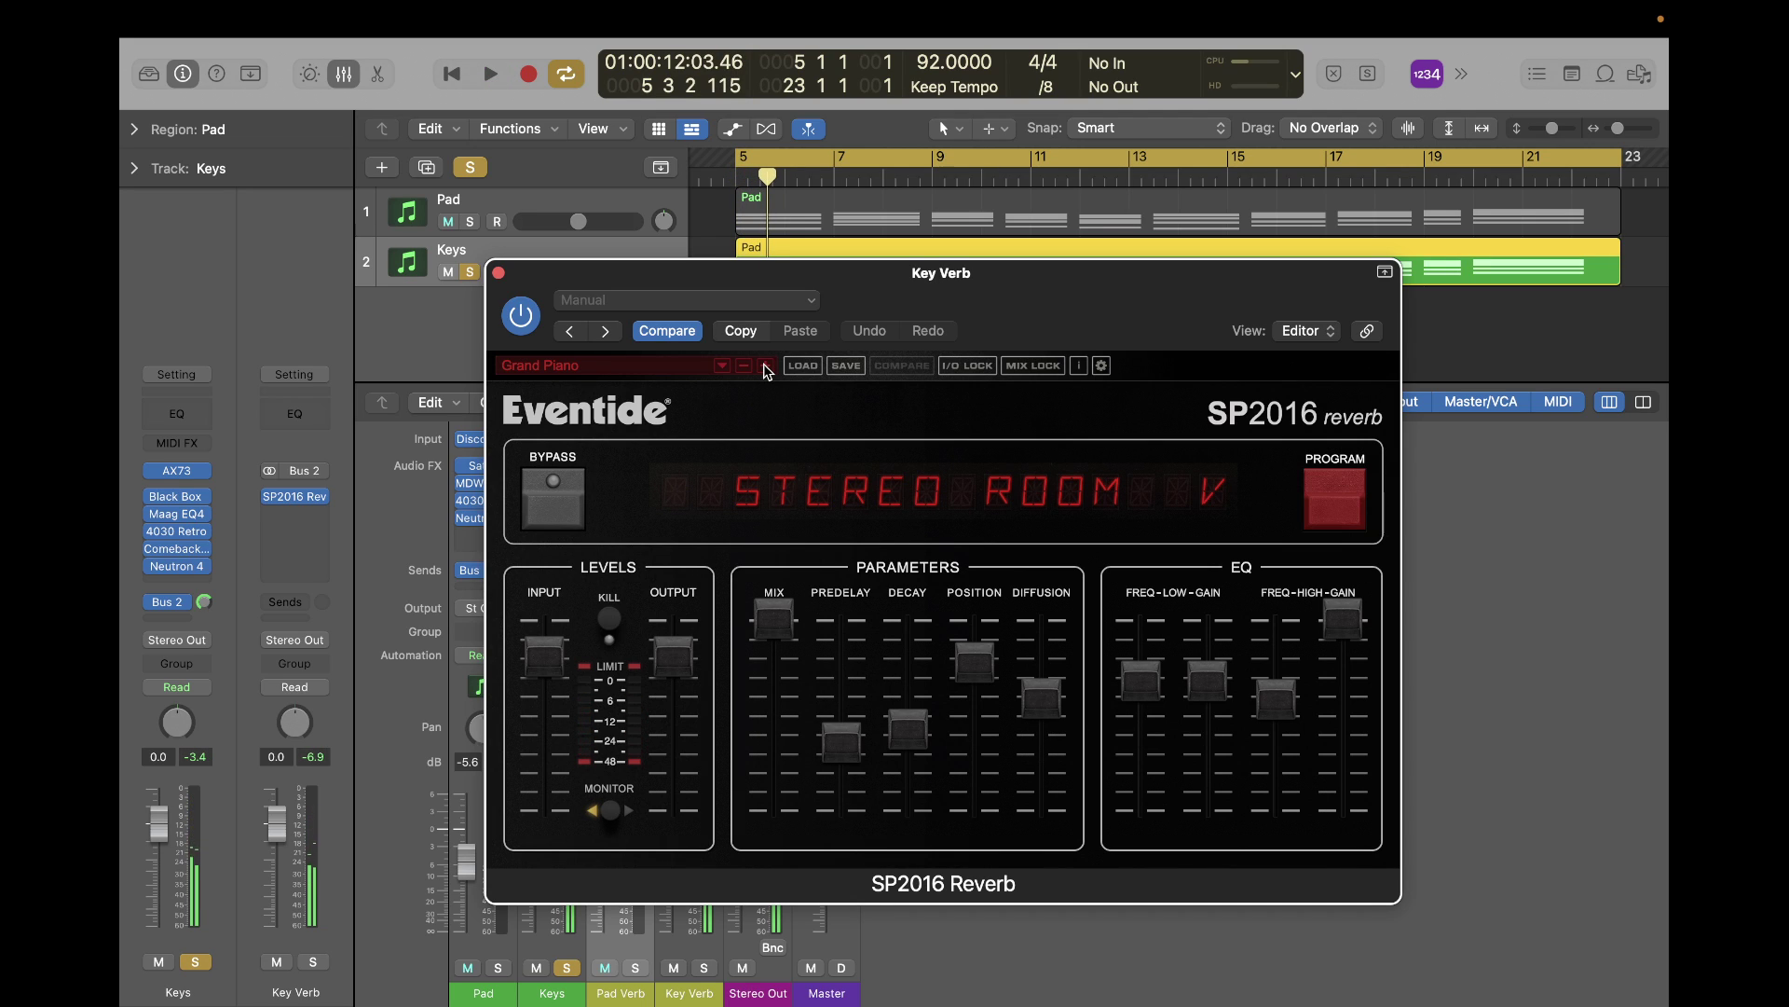
key("space")
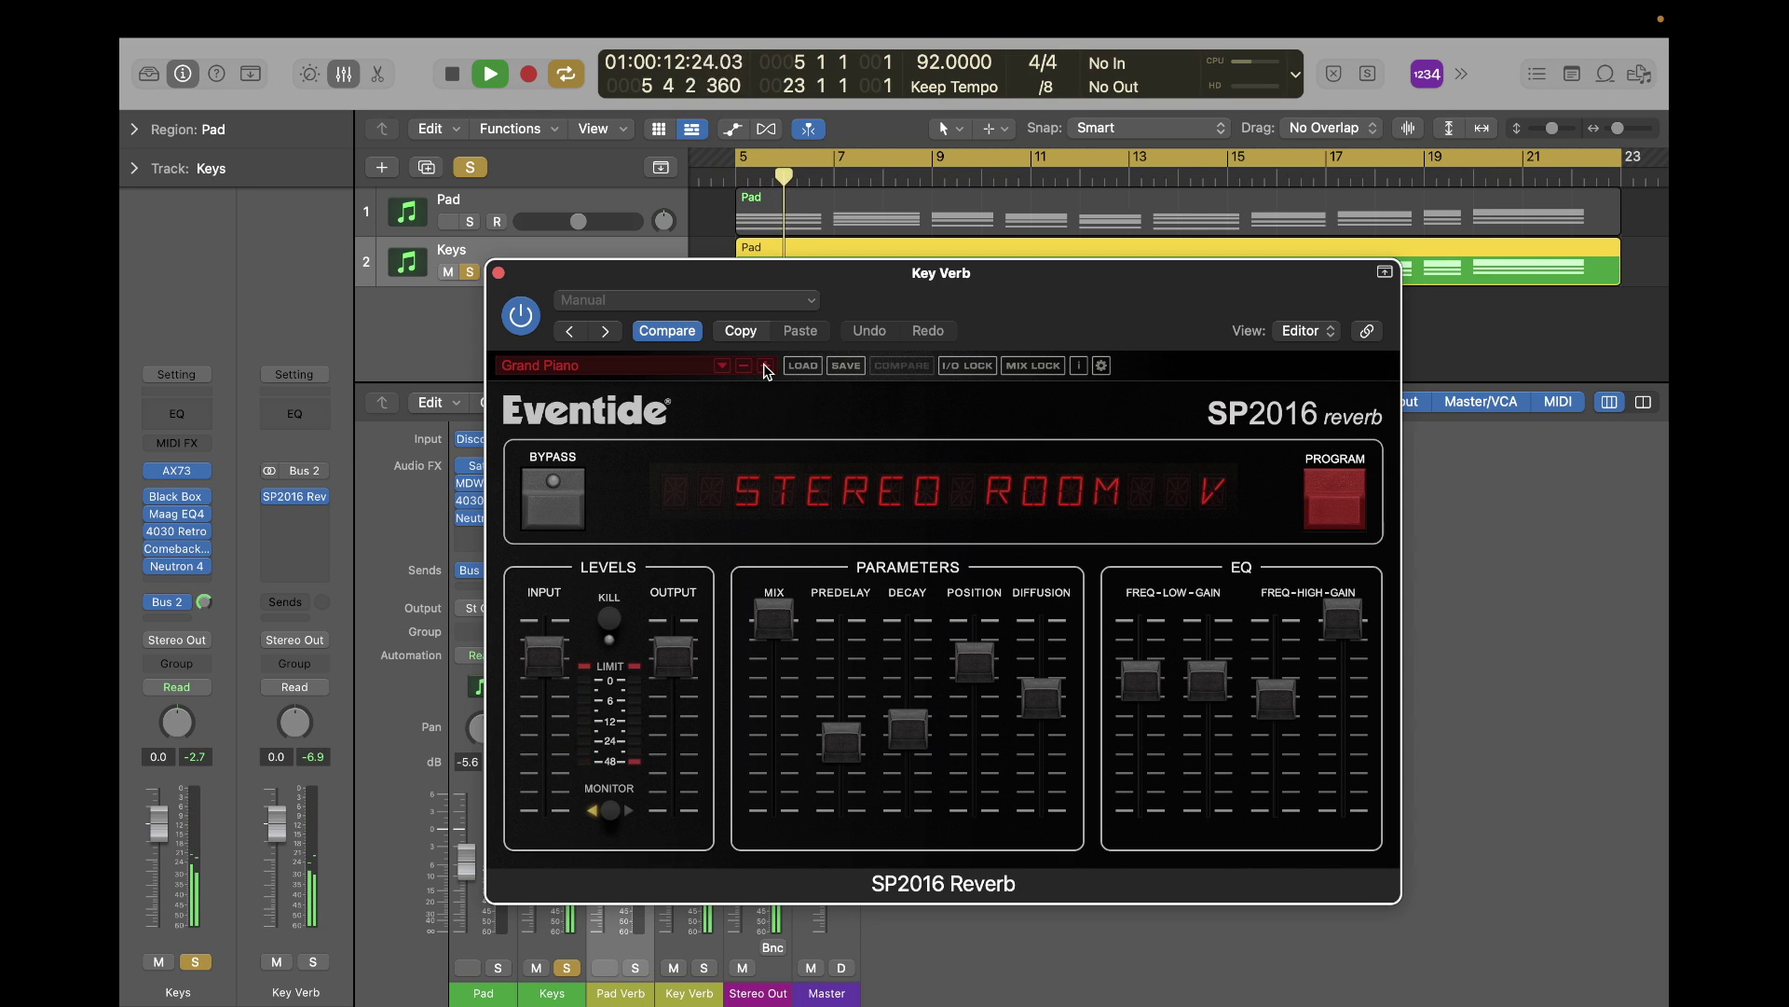
mouse_move(205, 608)
left_mouse_down()
mouse_move(209, 696)
mouse_move(205, 608)
left_mouse_up()
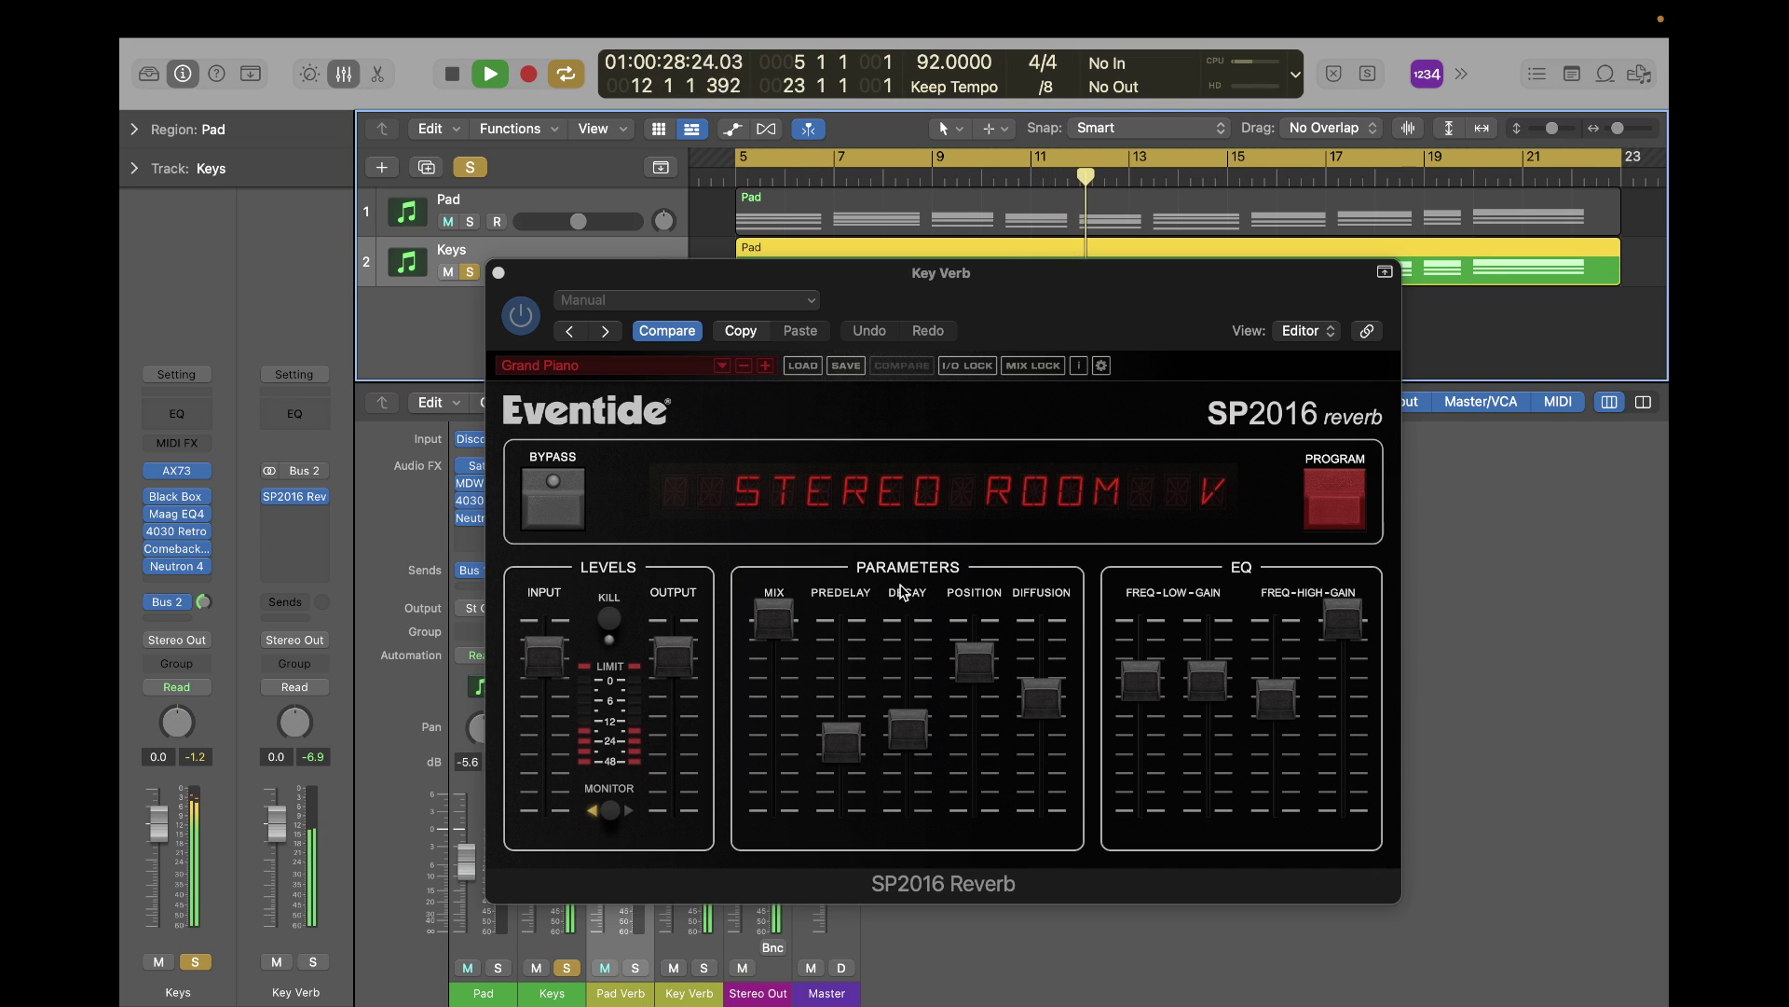
Solo the Key Verb channel and toggle the Keys solo to compare the reverb alone with the dry sound.
left_click(314, 964)
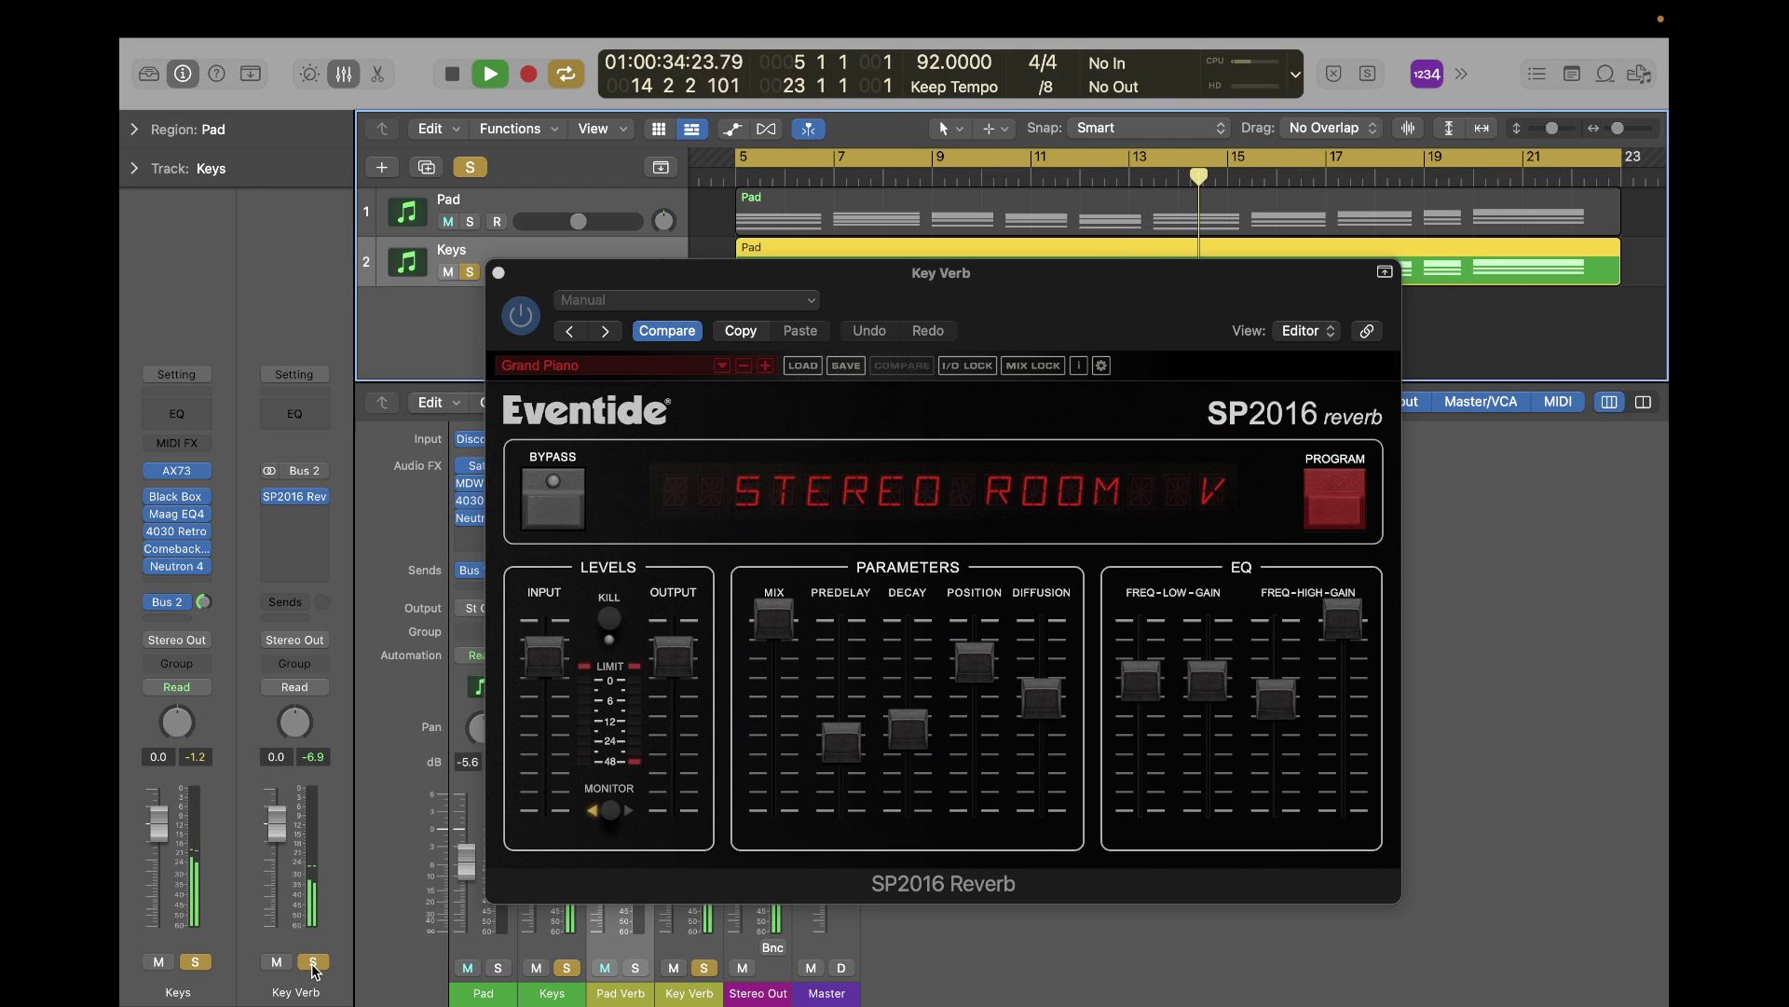
left_click(195, 960)
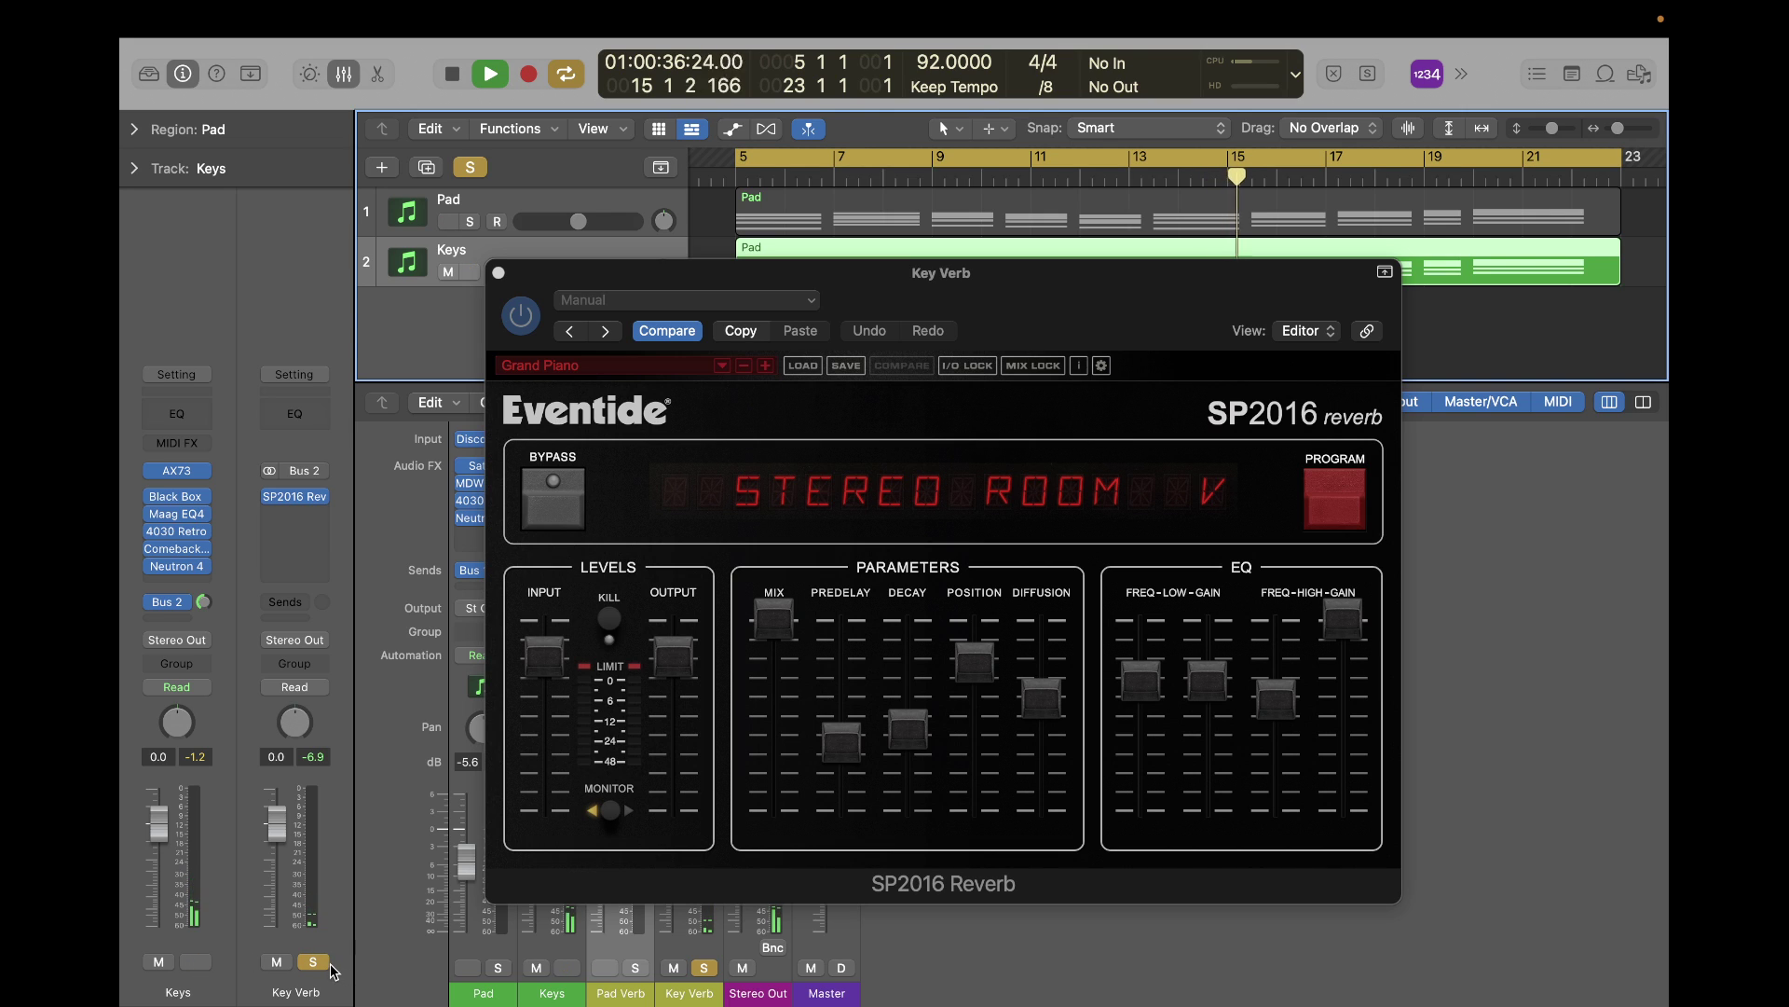
left_click(196, 962)
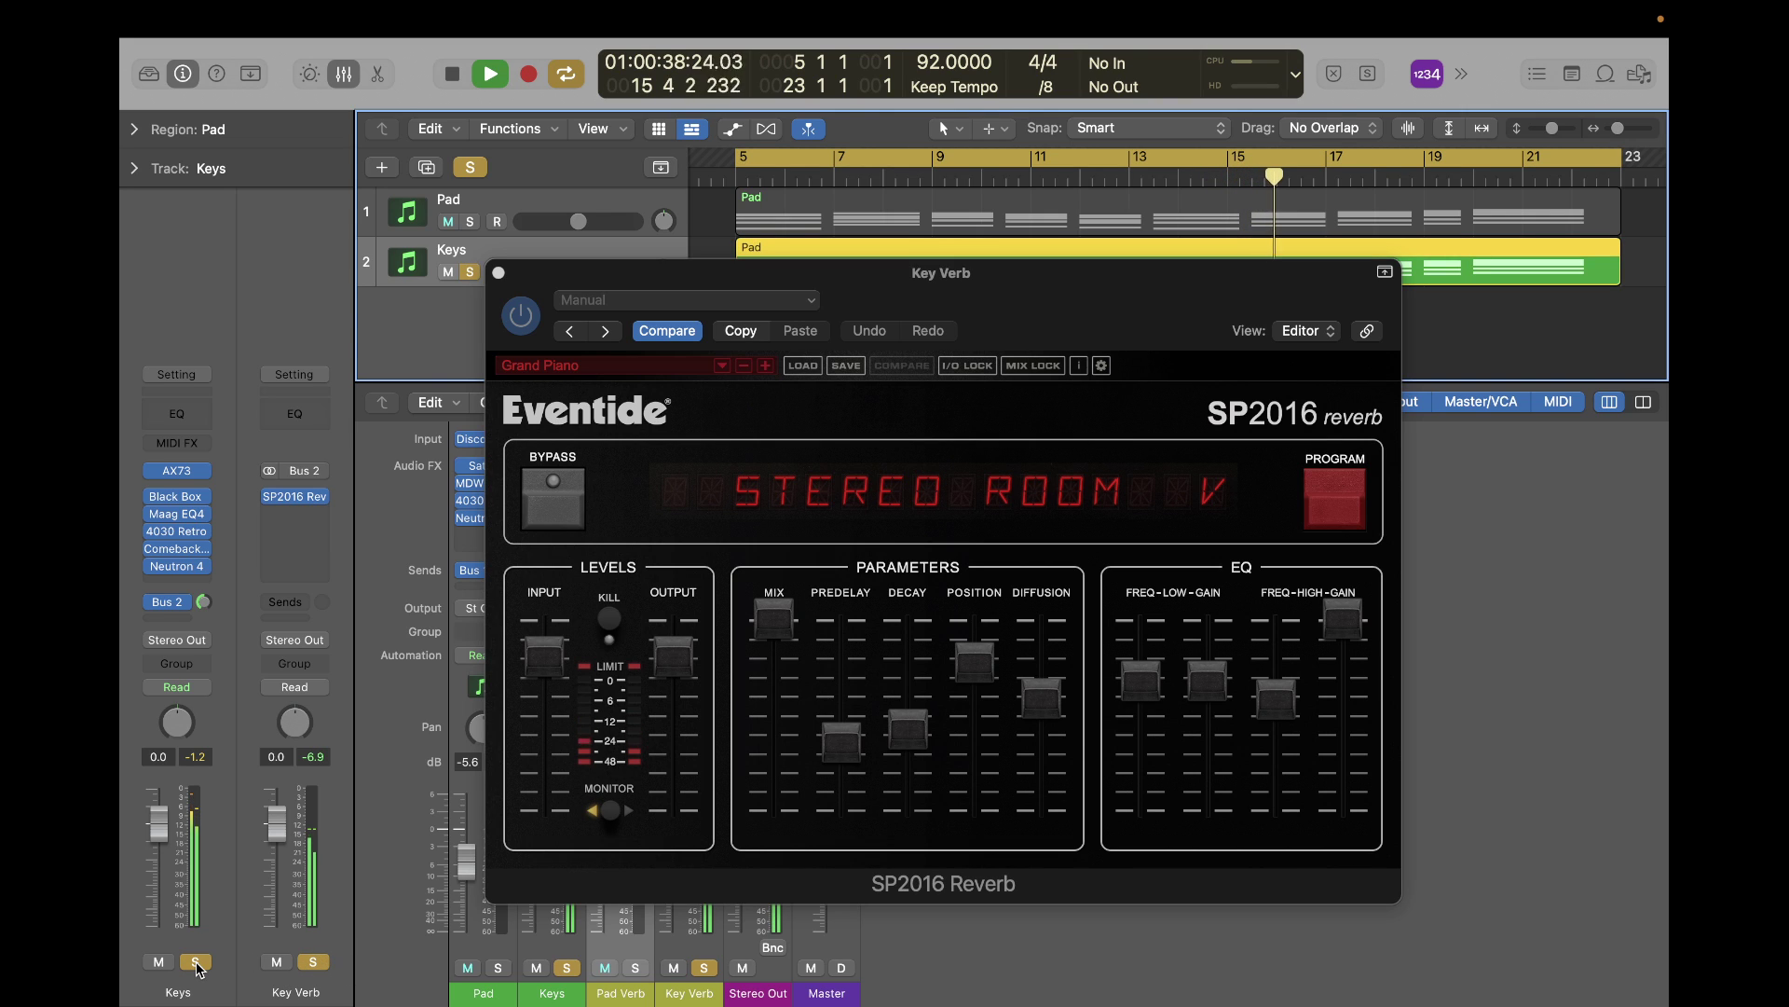
left_click(196, 962)
key("s")
key("s")
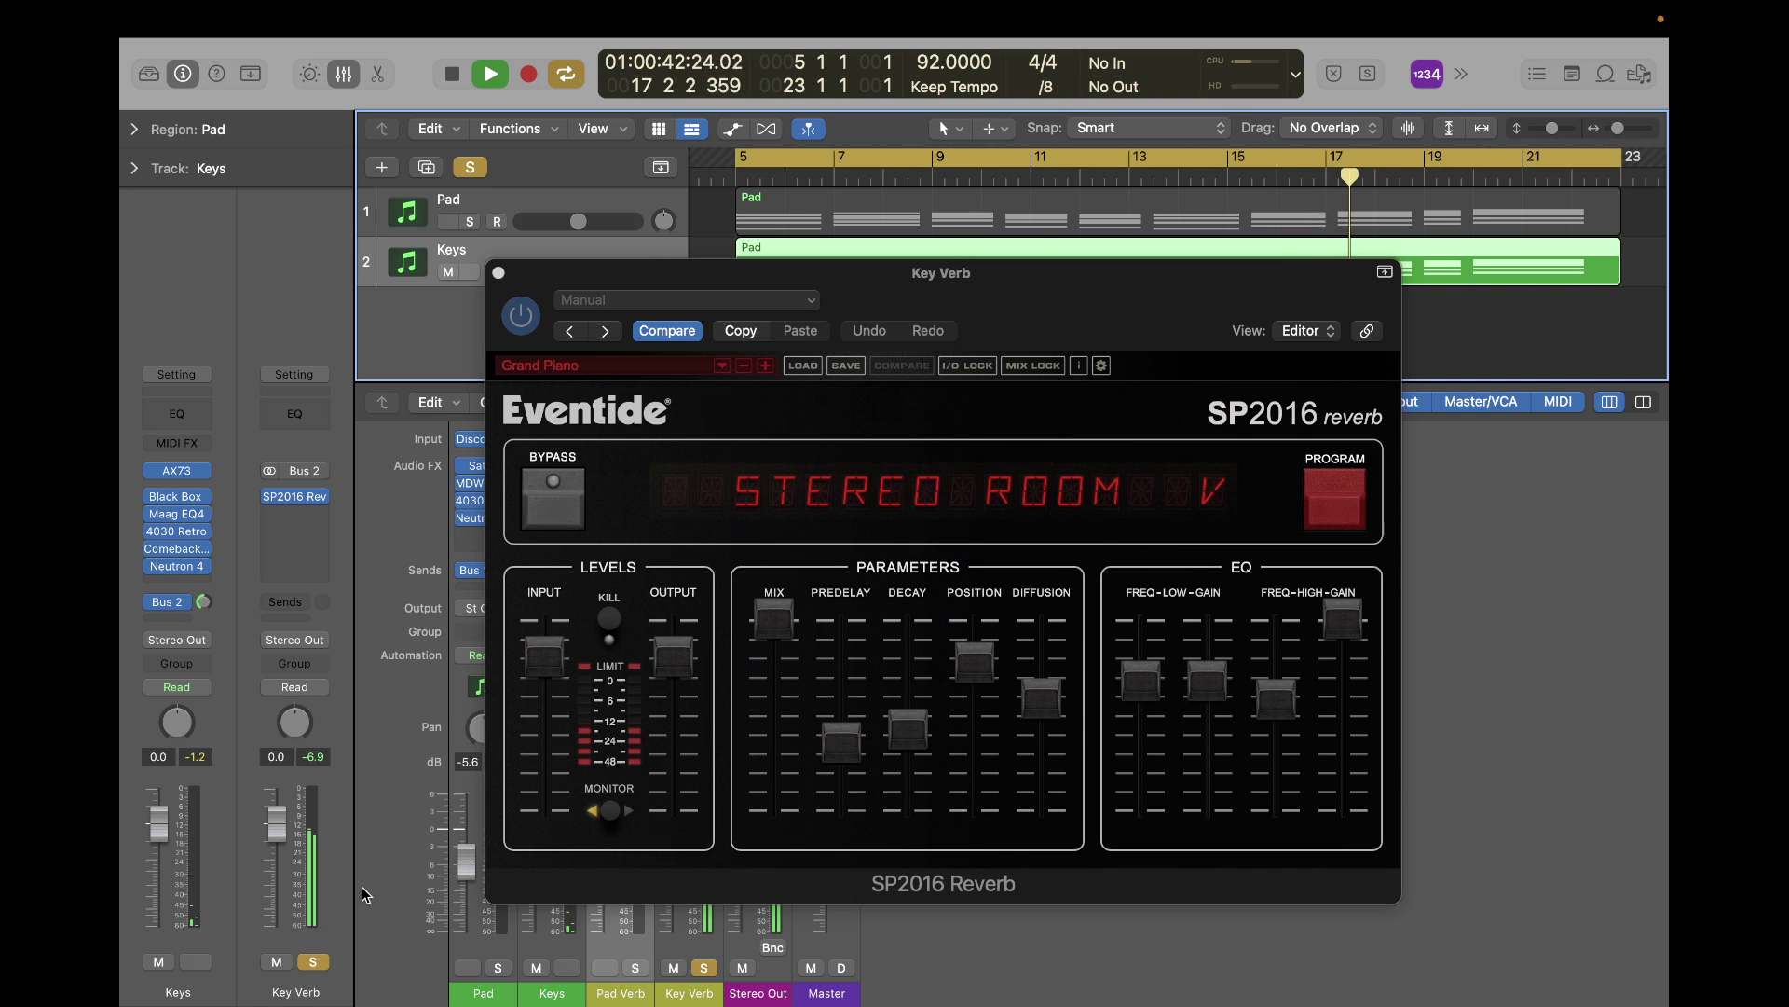
key("s")
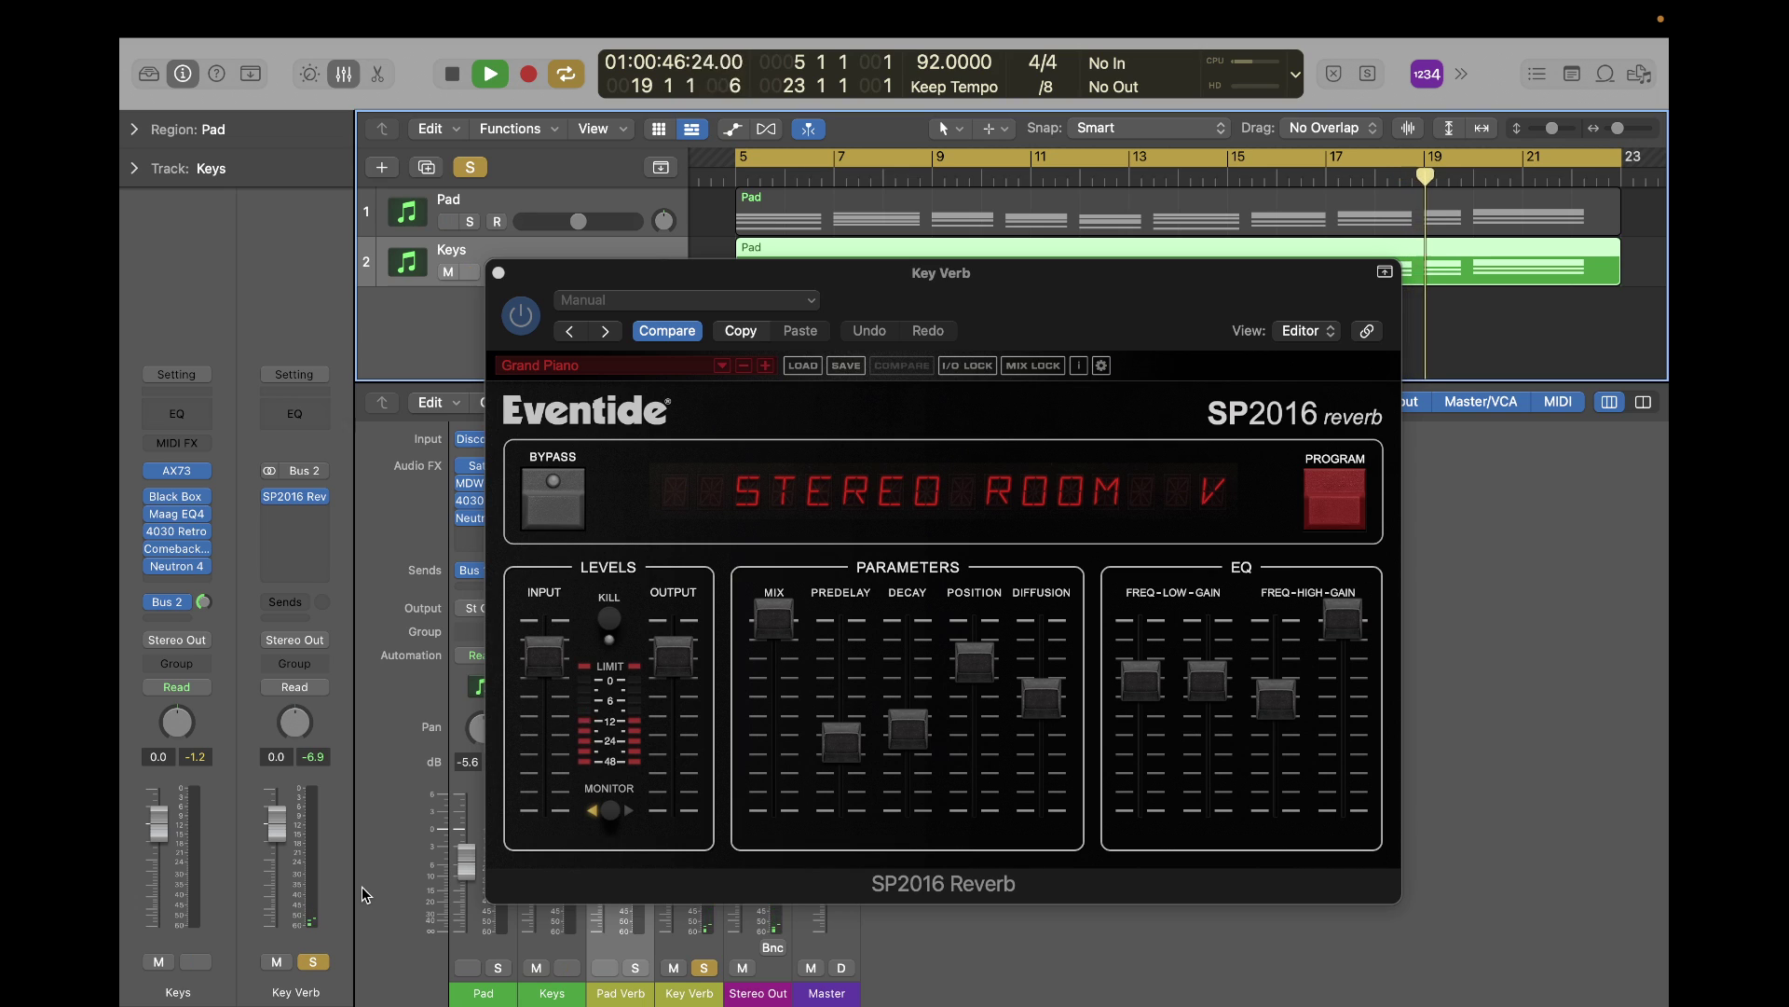
key("s")
Set the Keys track's Bus 2 send to -3.0 and unsolo the Key Verb channel.
mouse_move(199, 596)
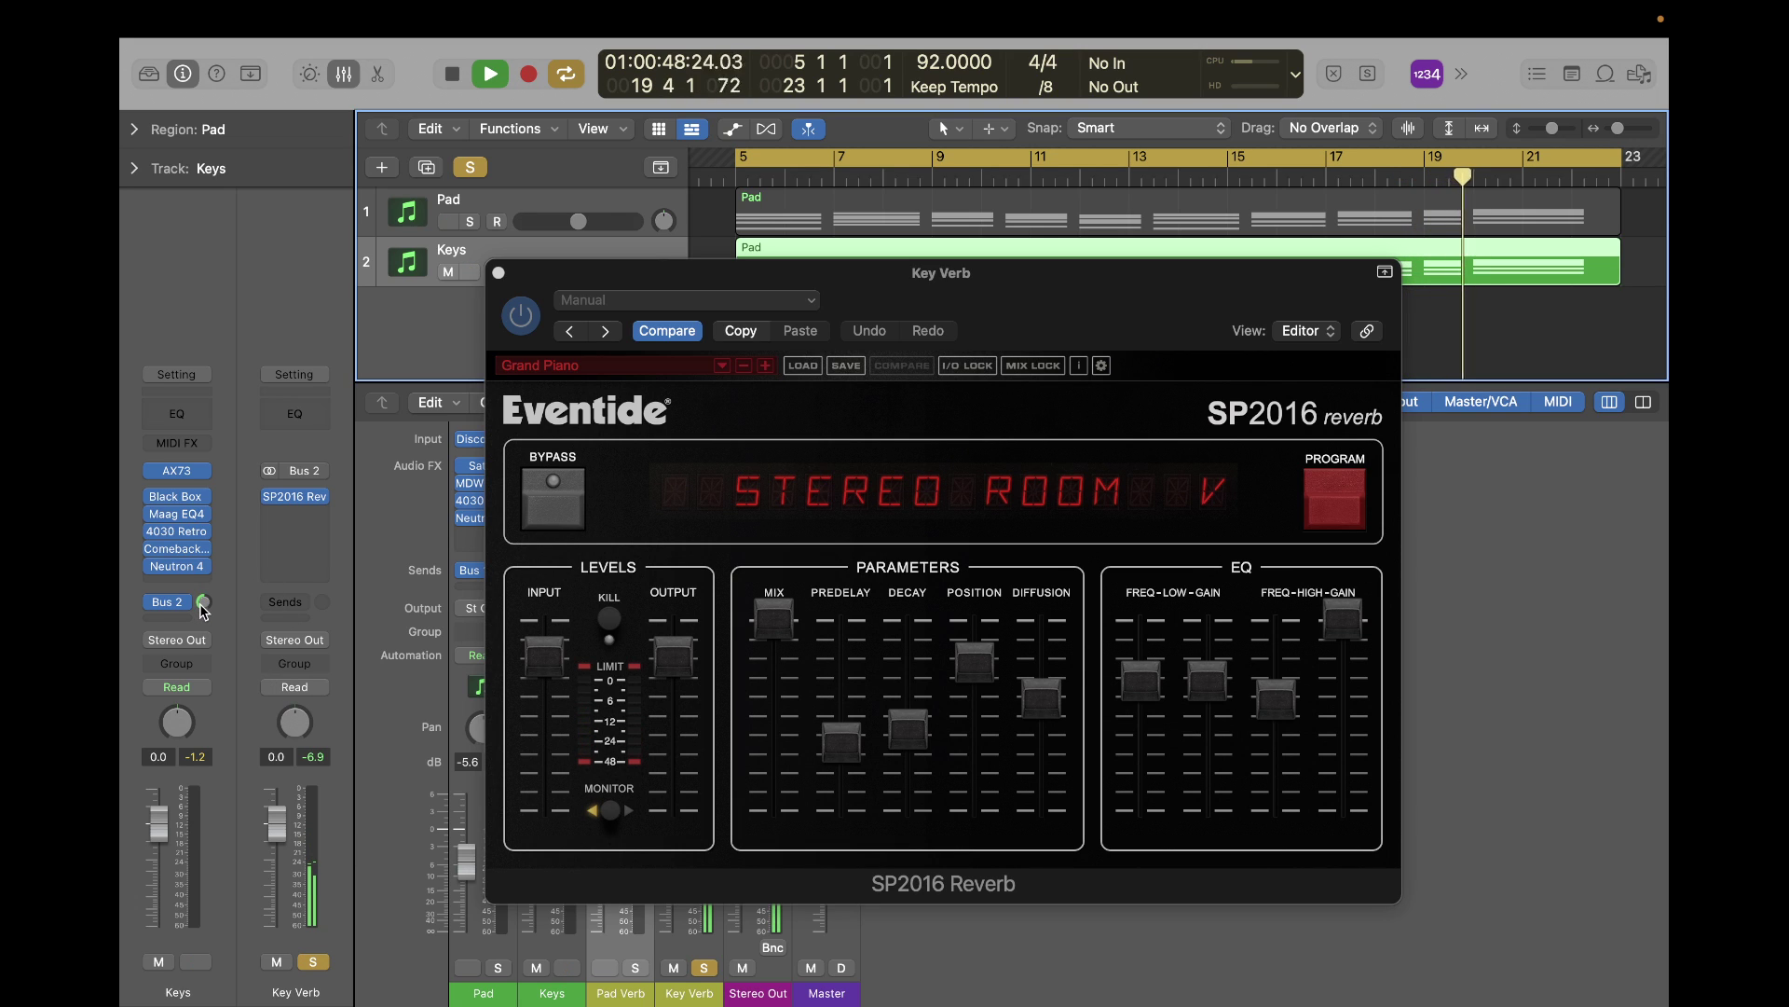
key("s")
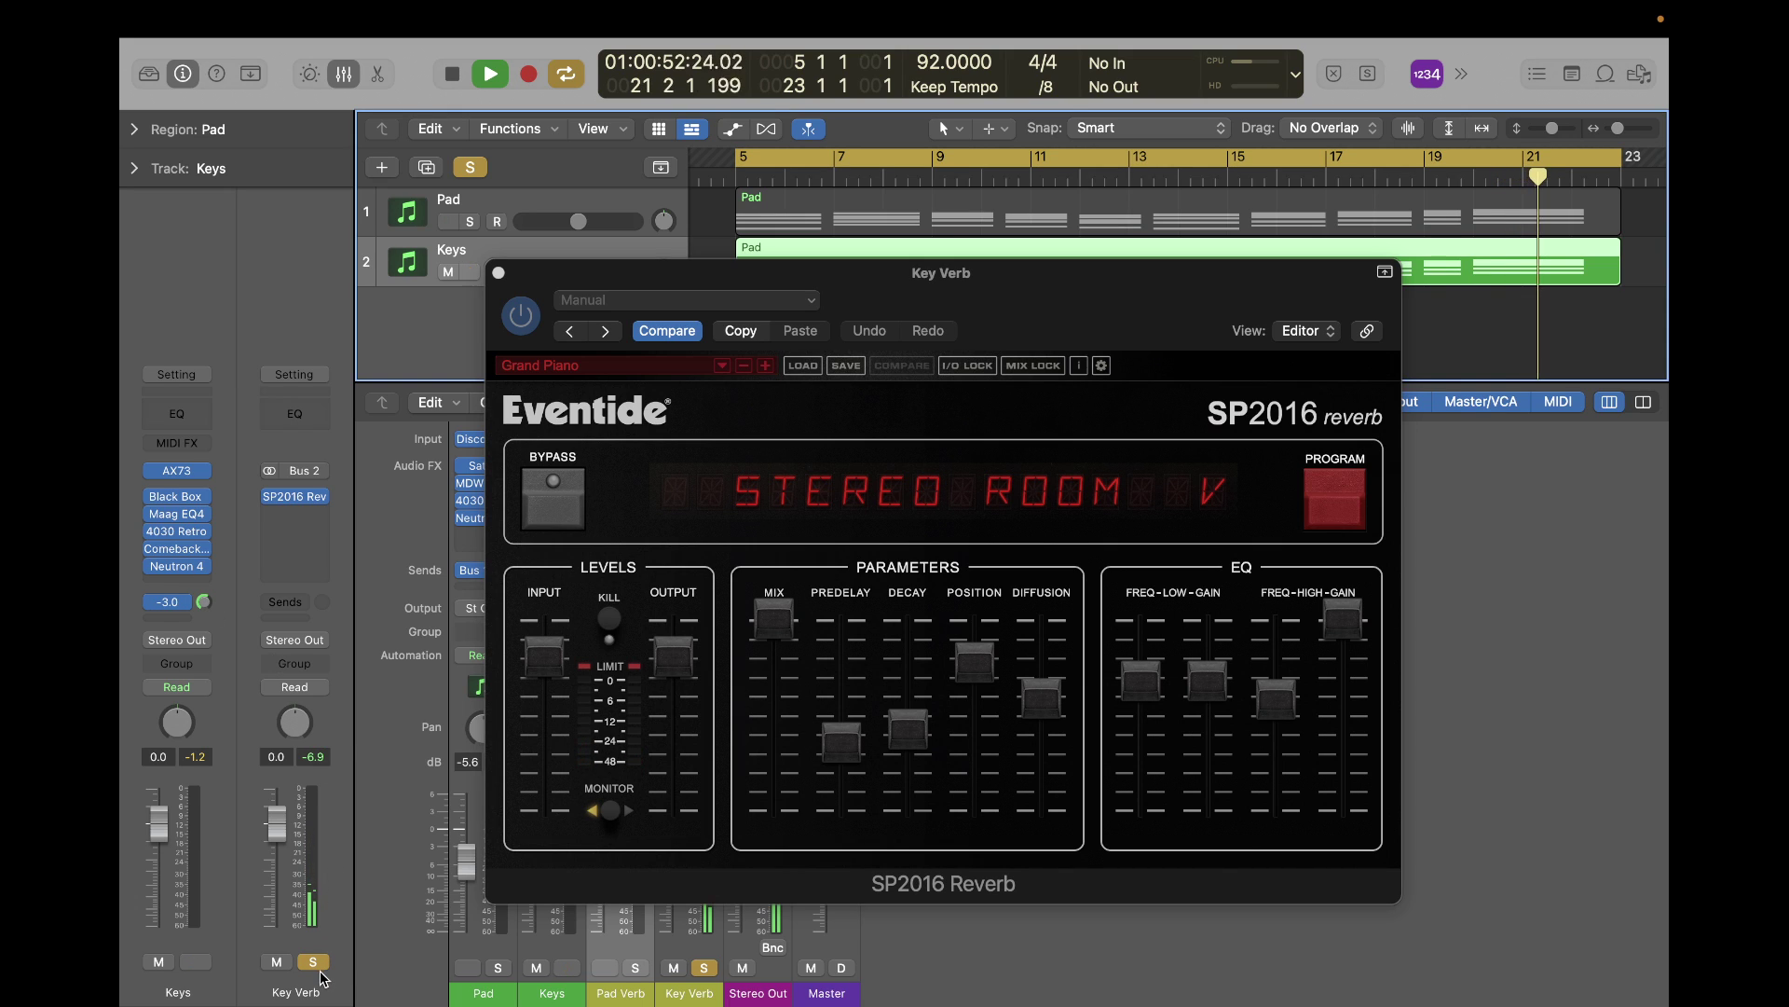
left_click(314, 962)
Replay the full mix from the start, move the reverb window clear of the faders, and lower the Keys fader to -4.0 dB.
key("space")
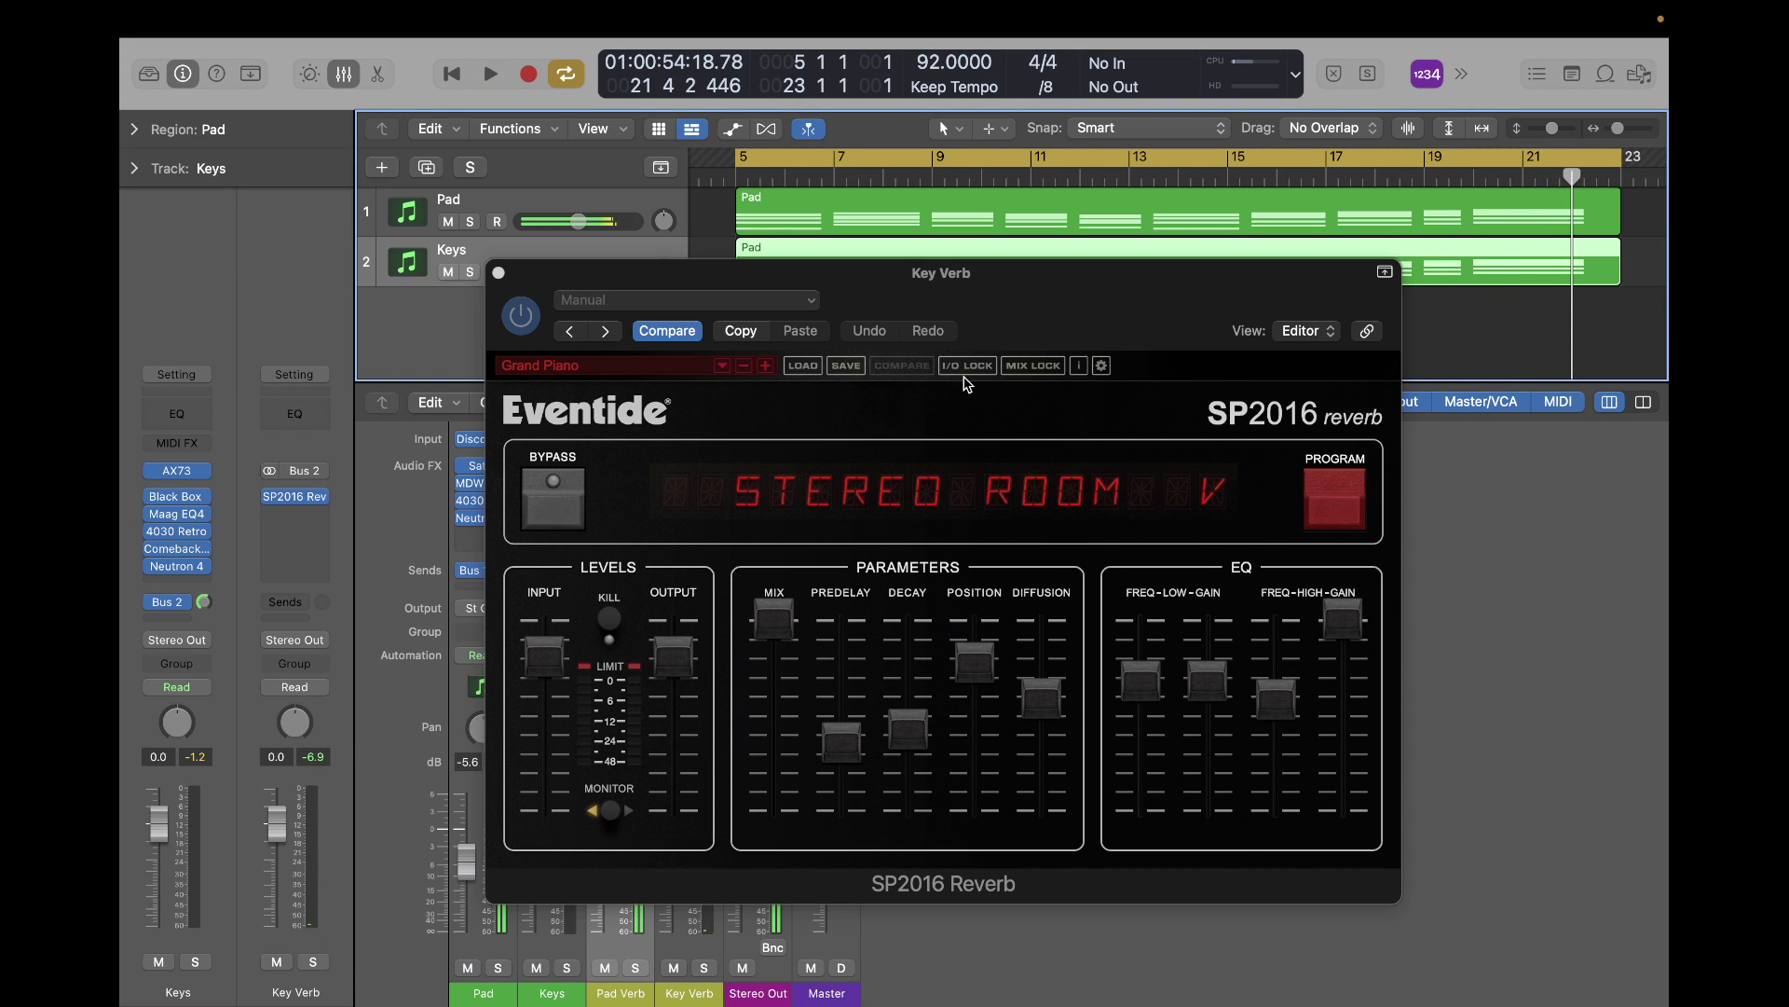
key("space")
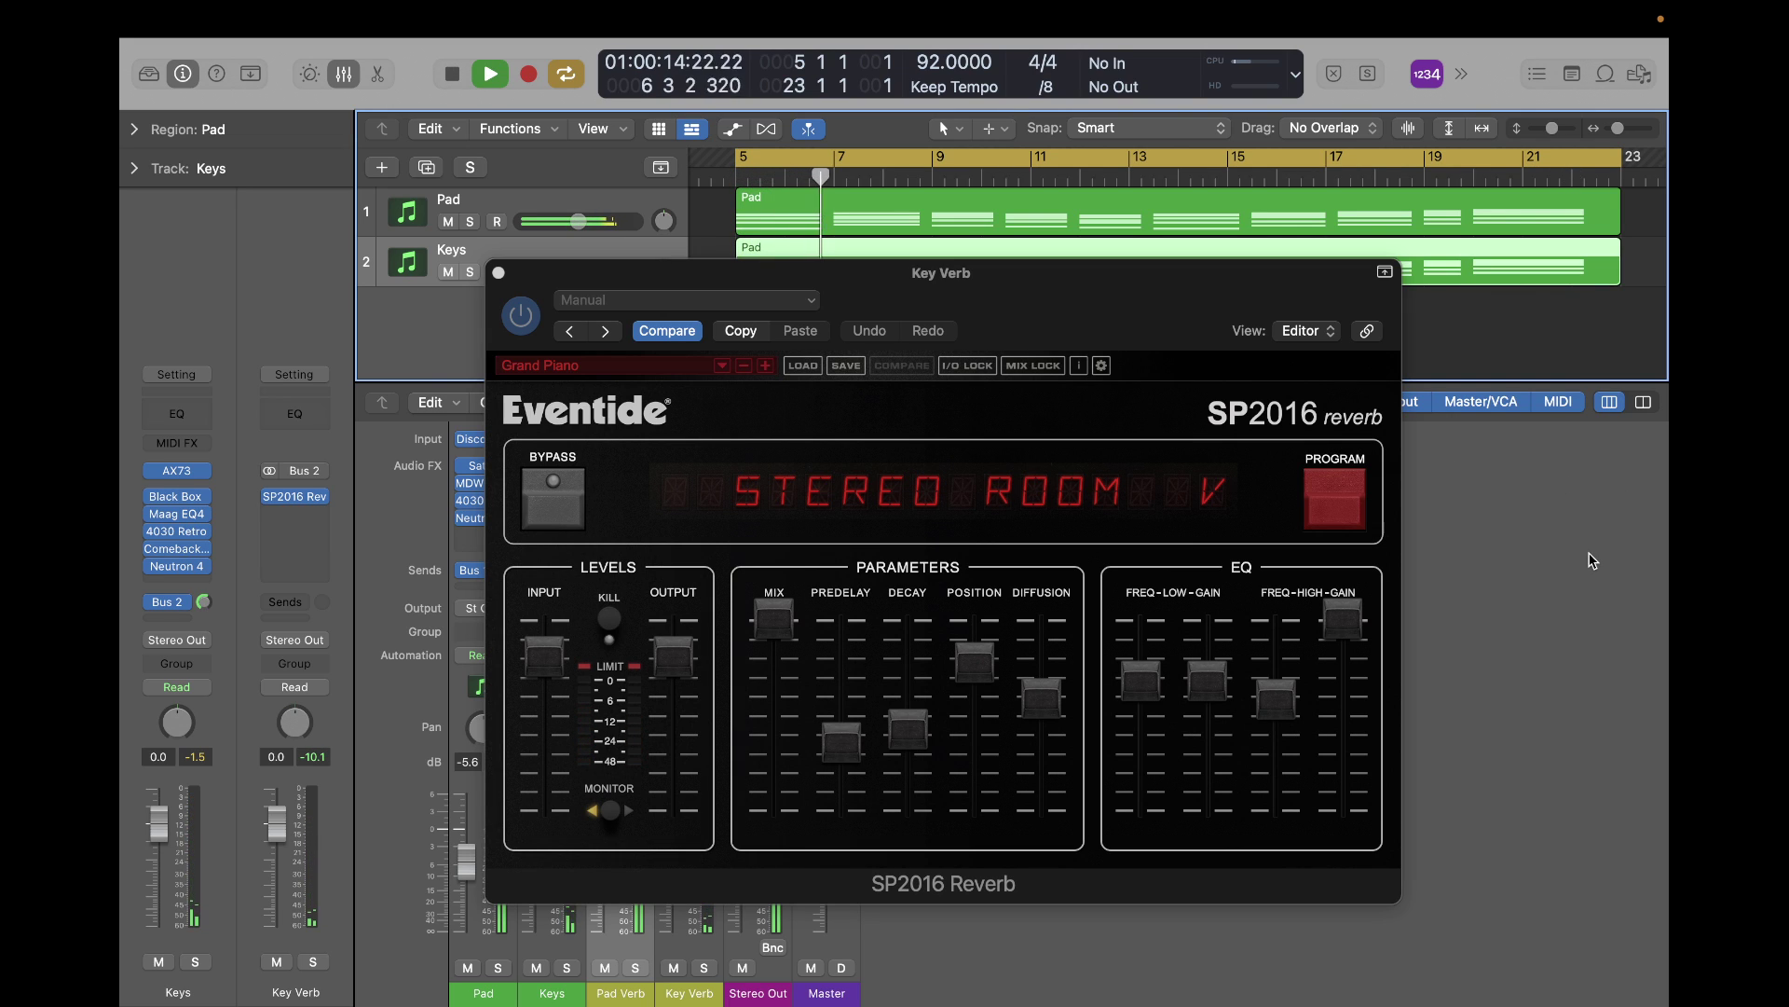
left_click_drag(1138, 271, 1290, 145)
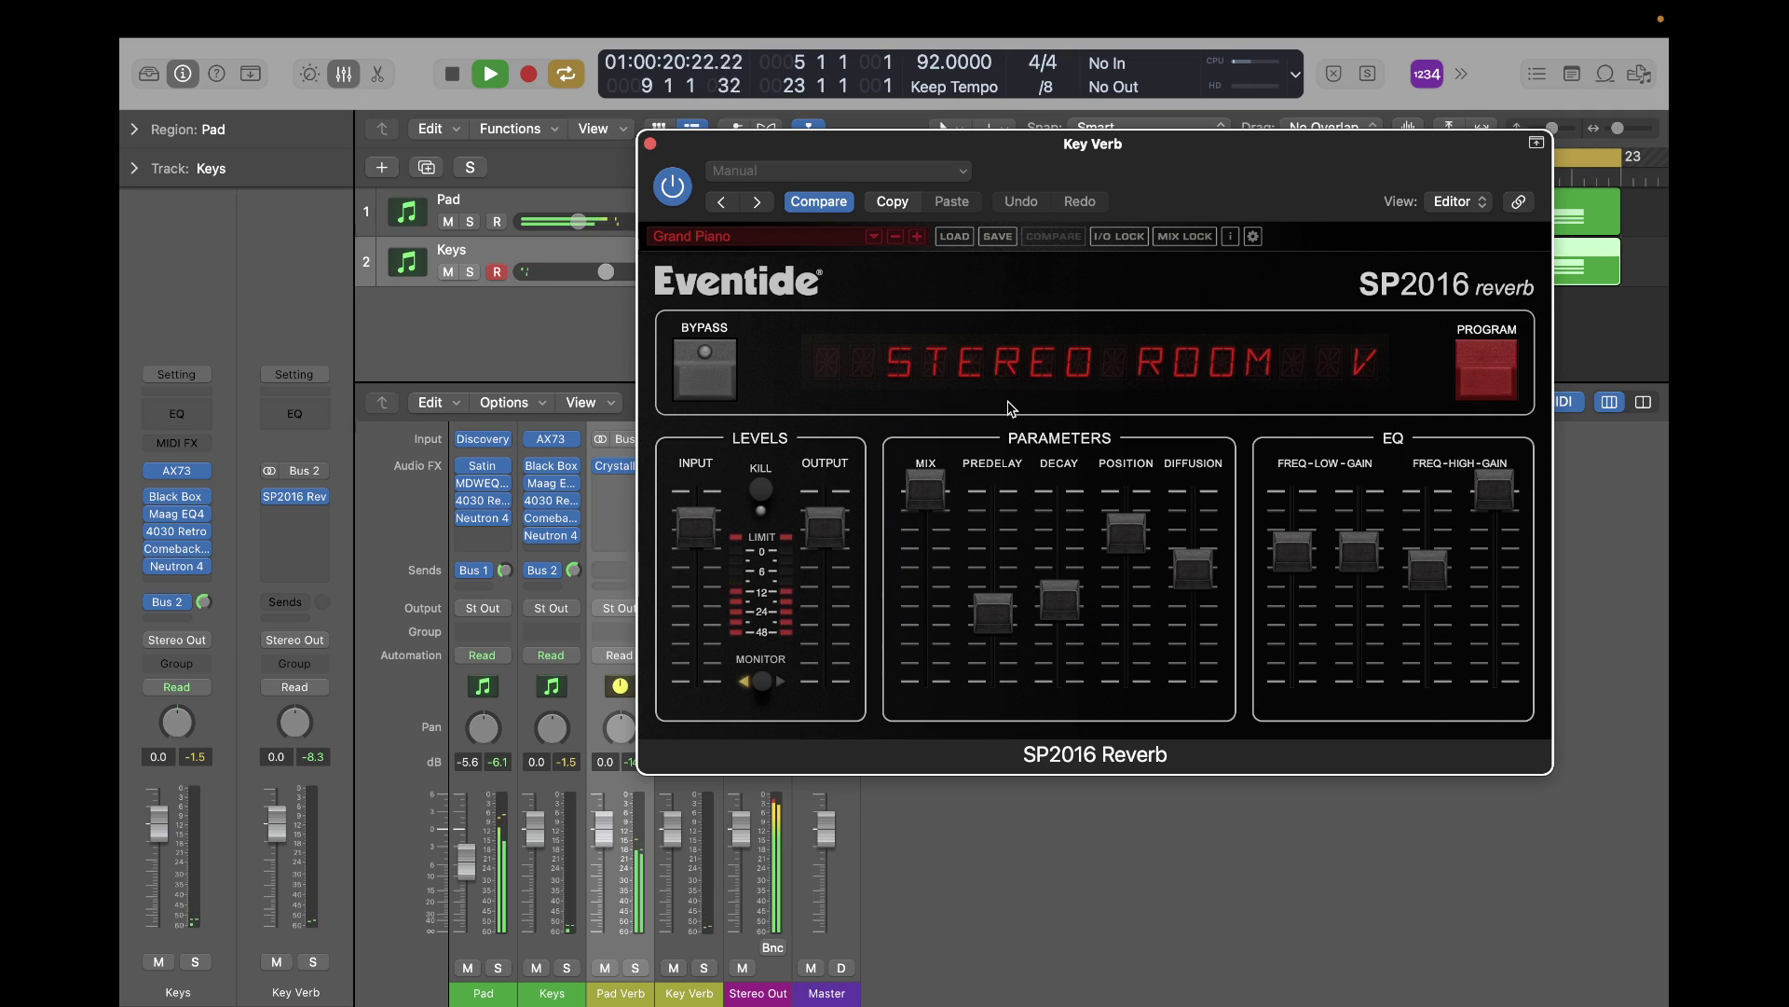
left_click_drag(536, 832, 536, 850)
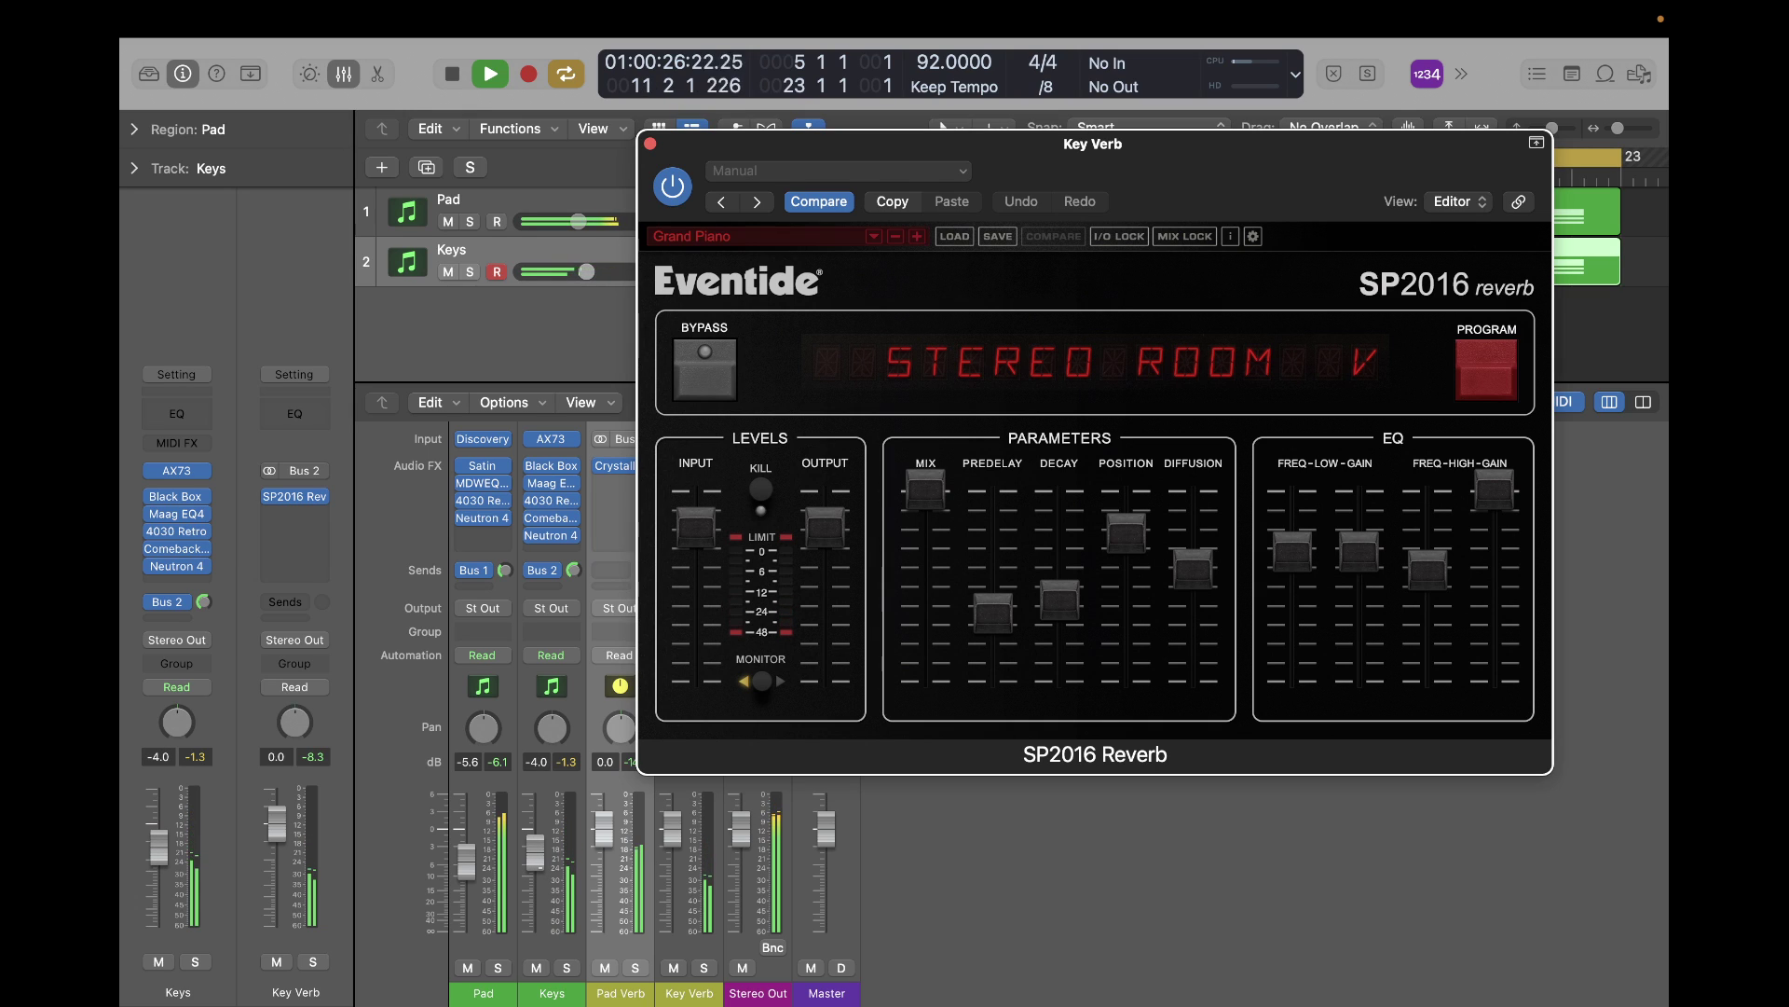
Raise the Keys fader to -3.1 dB during playback, close the reverb window and stop the mix.
left_click(545, 873)
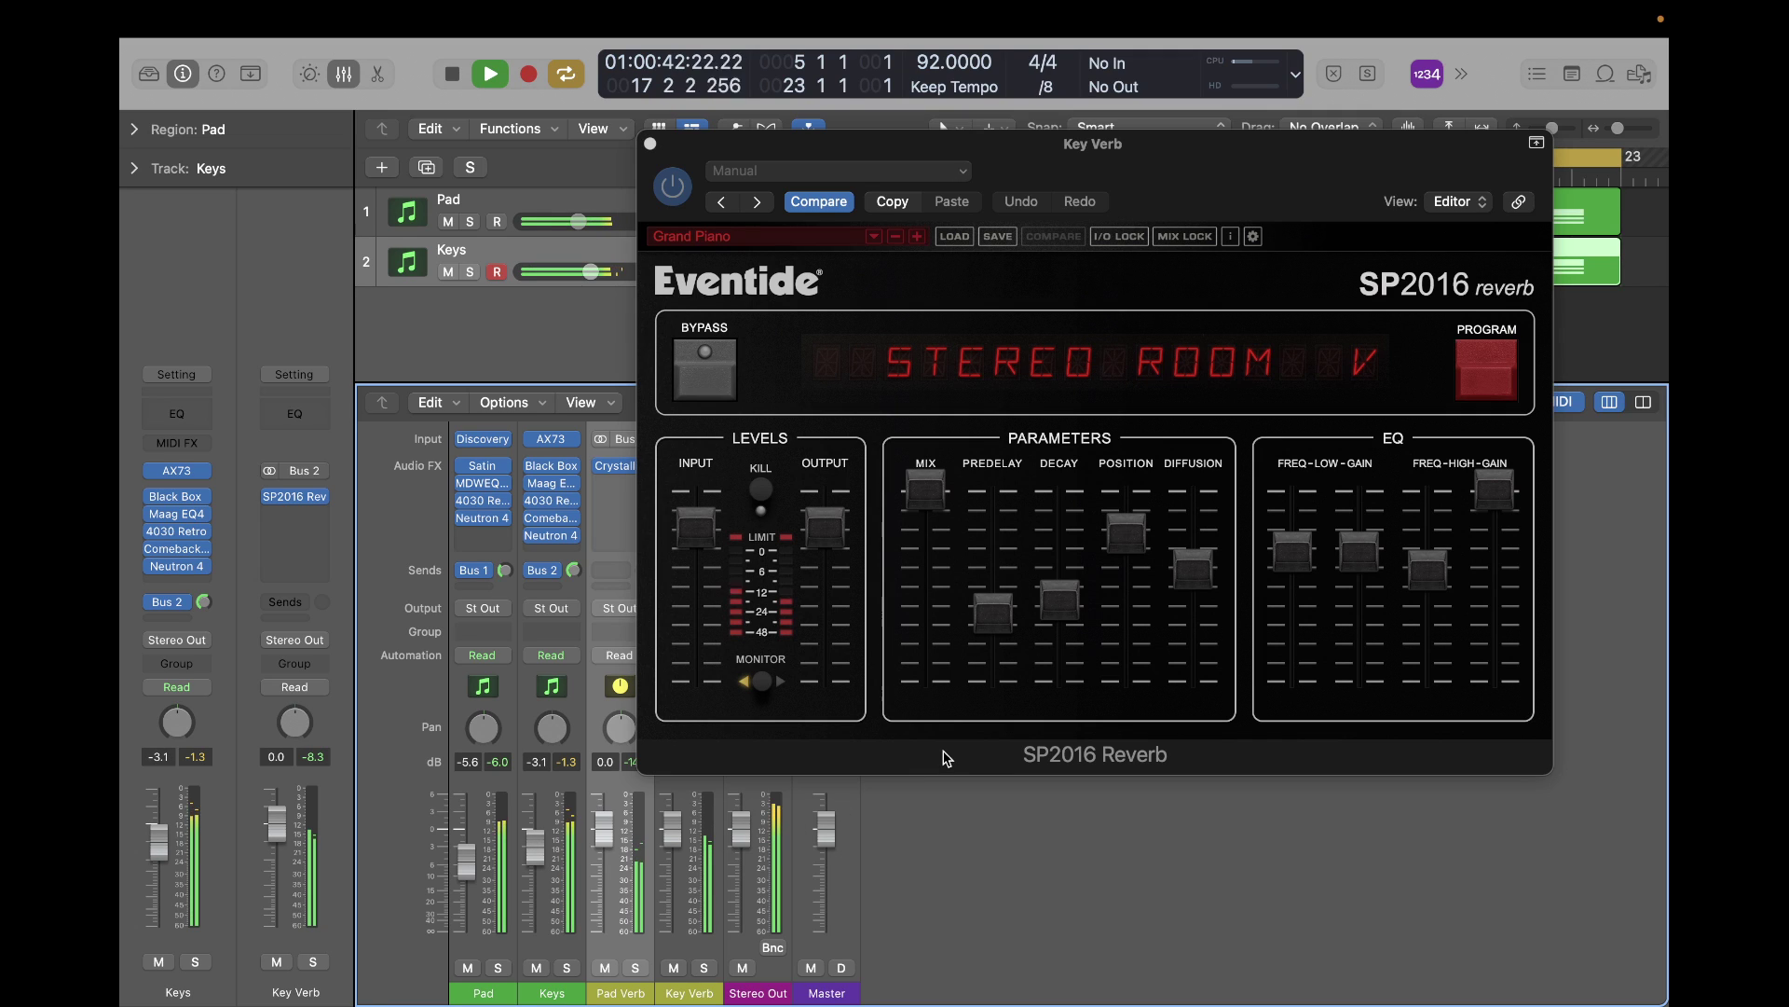
left_click(650, 145)
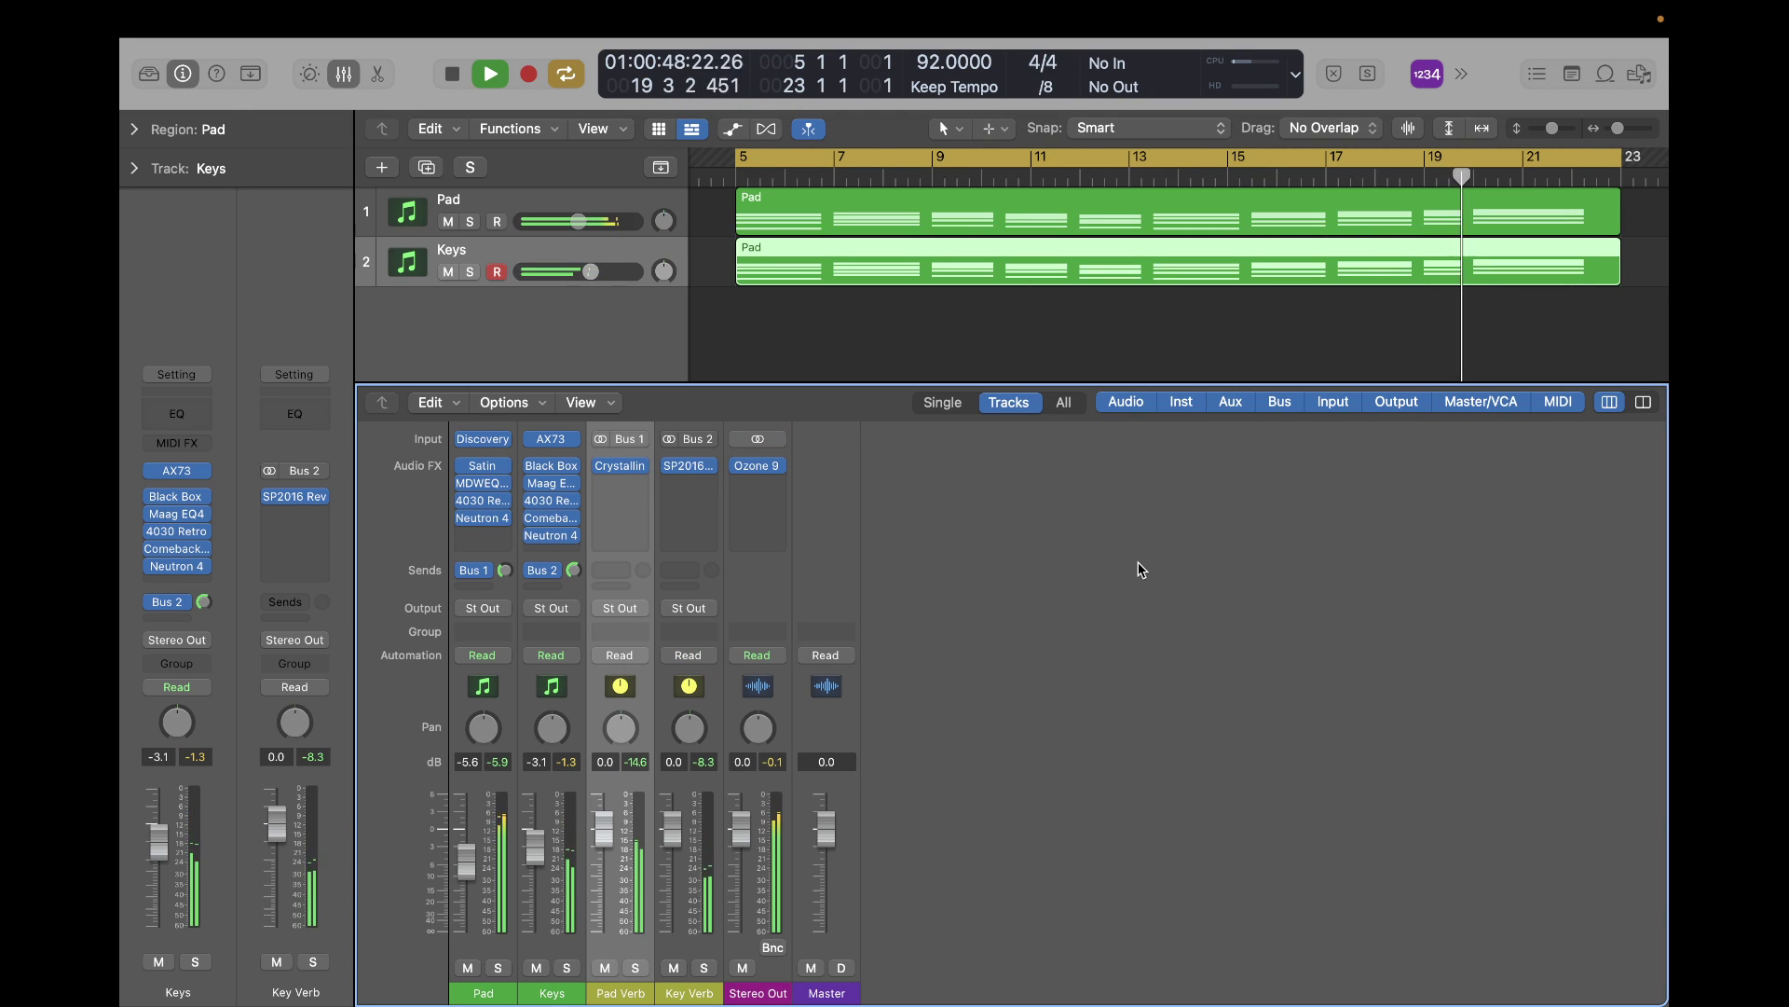
key("space")
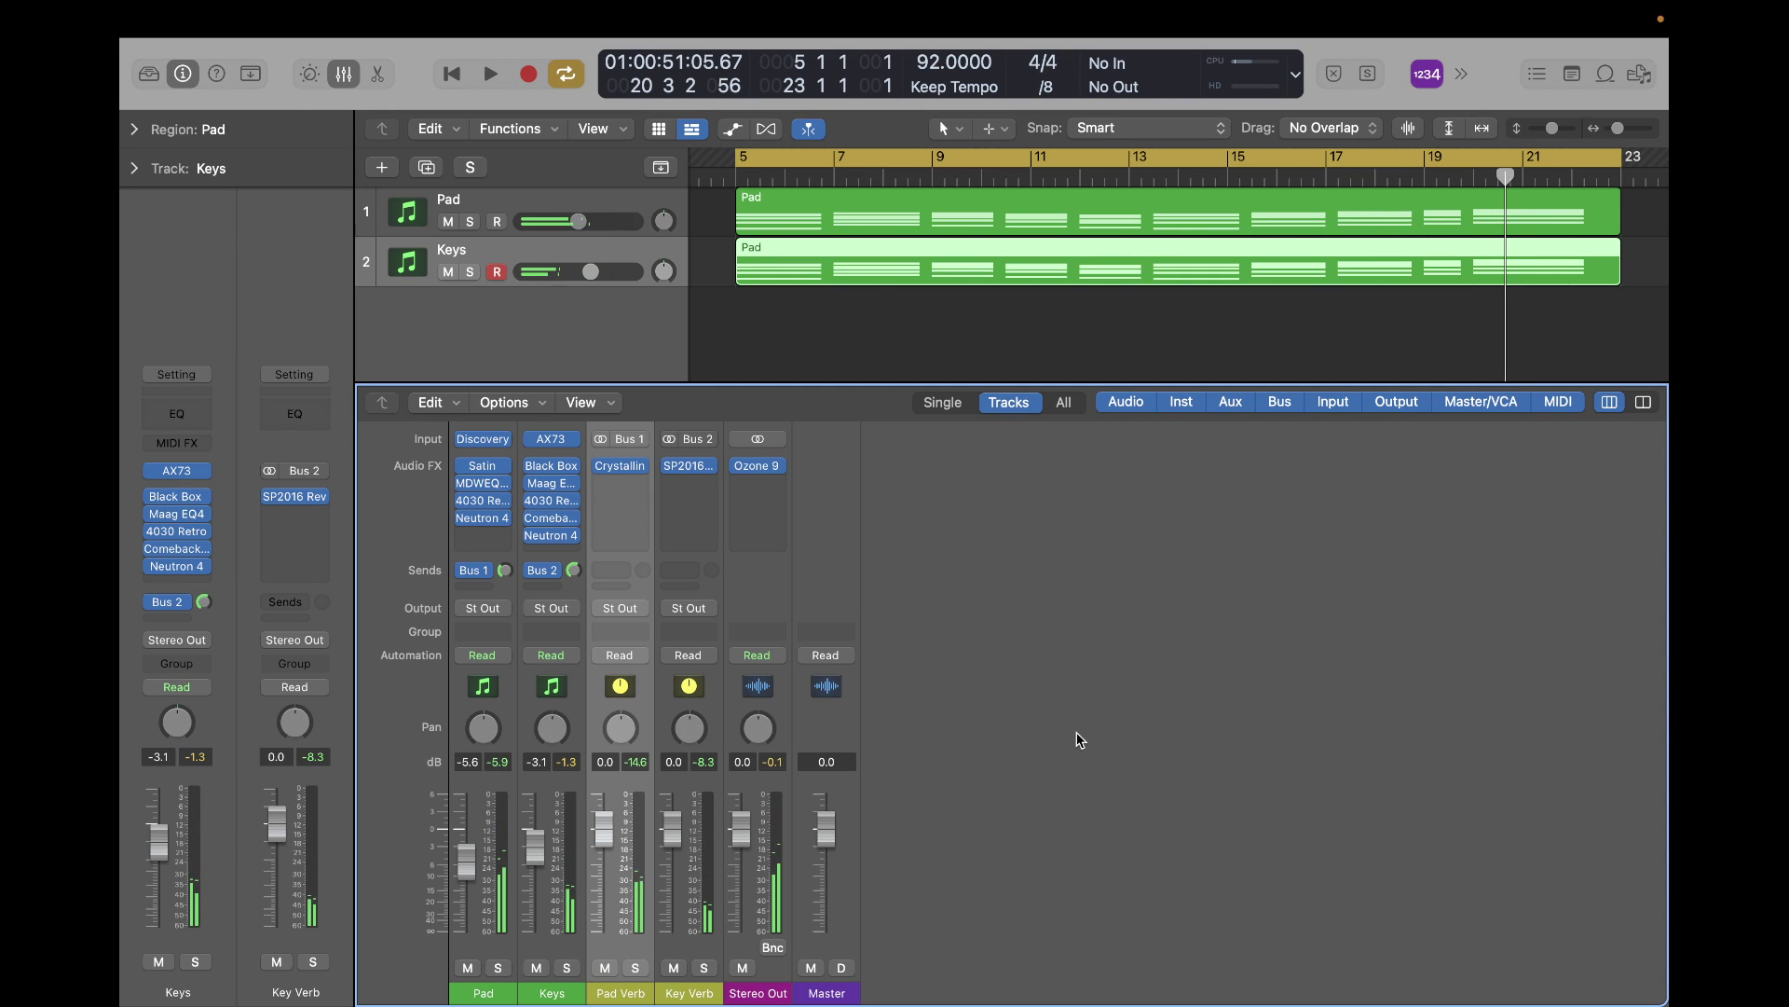
Return to the start of the cycle, solo the Keys track and play it on its own.
key("Return")
key("space")
key("space")
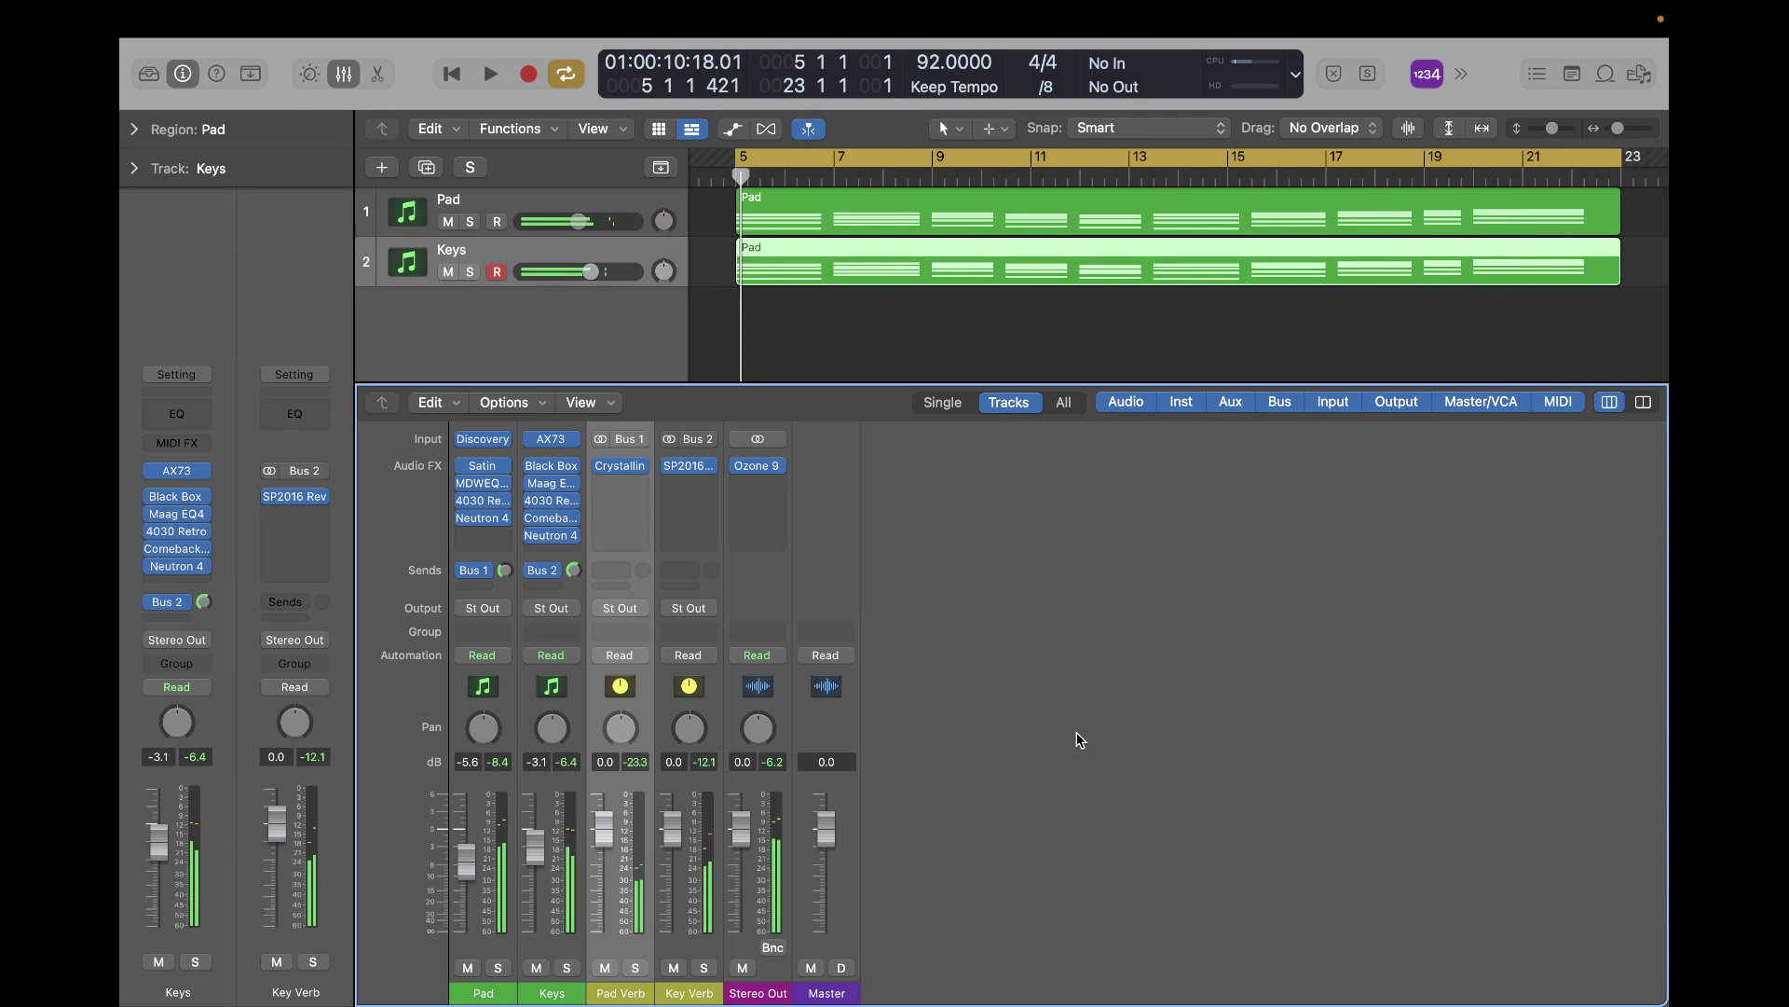
left_click(470, 271)
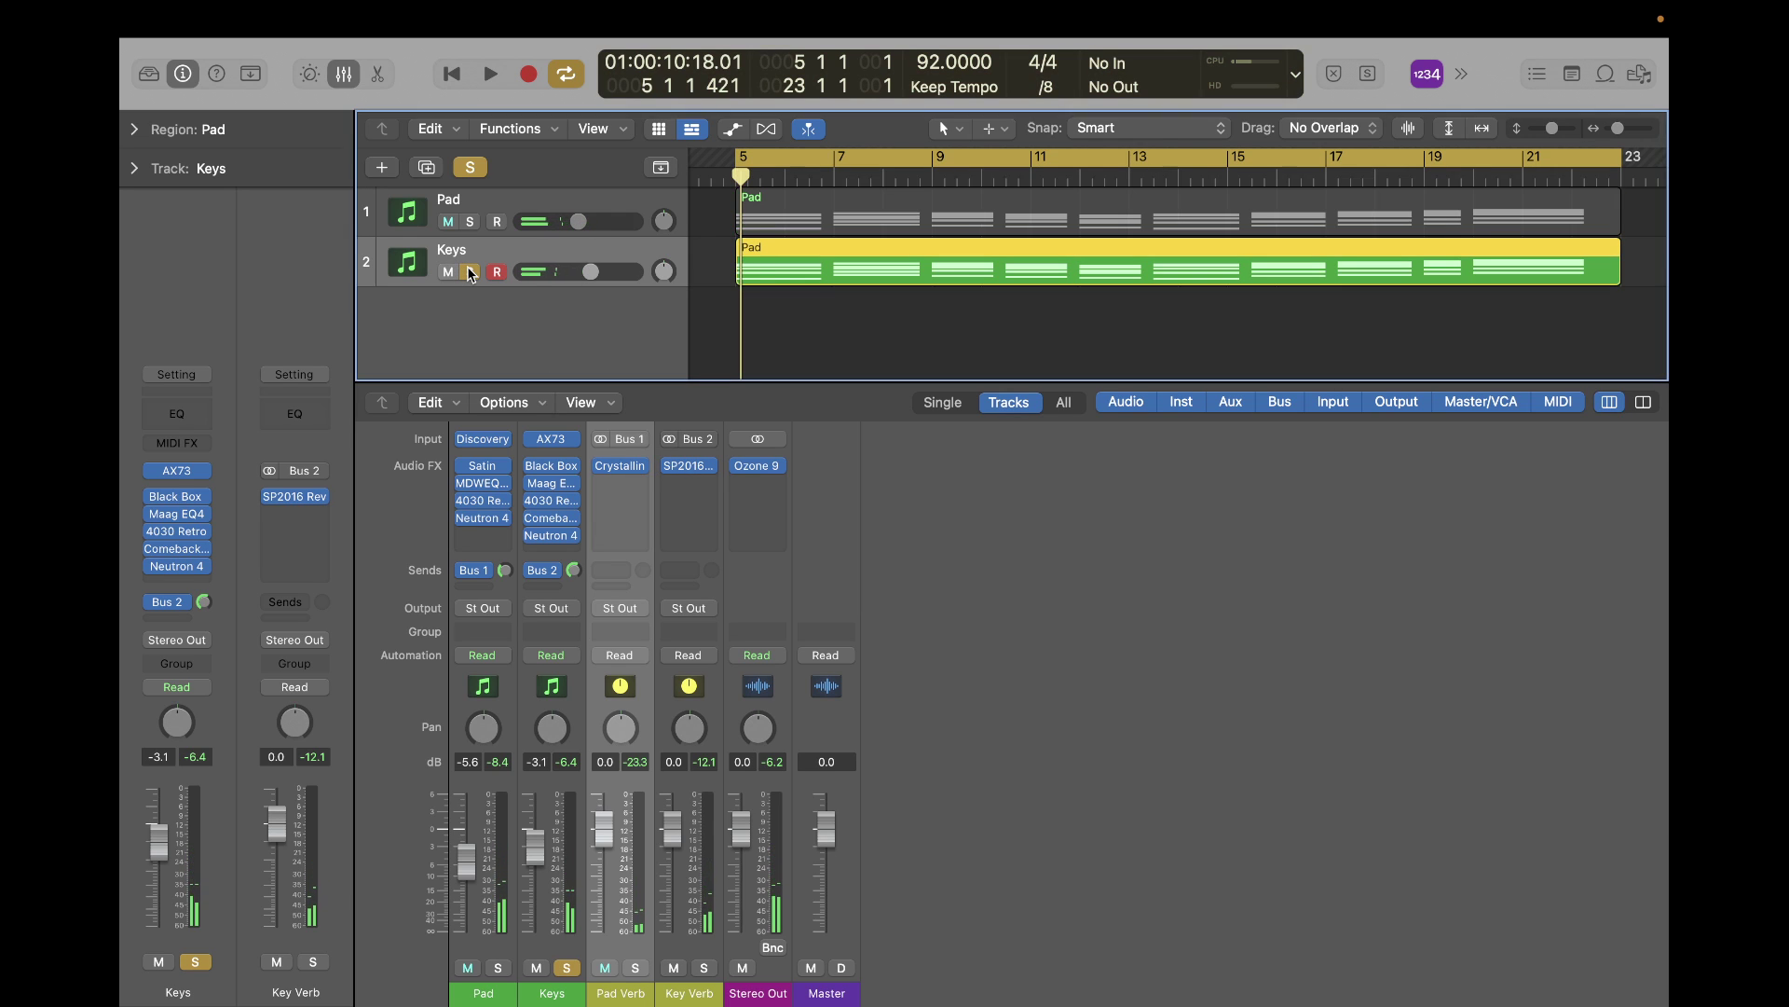
key("space")
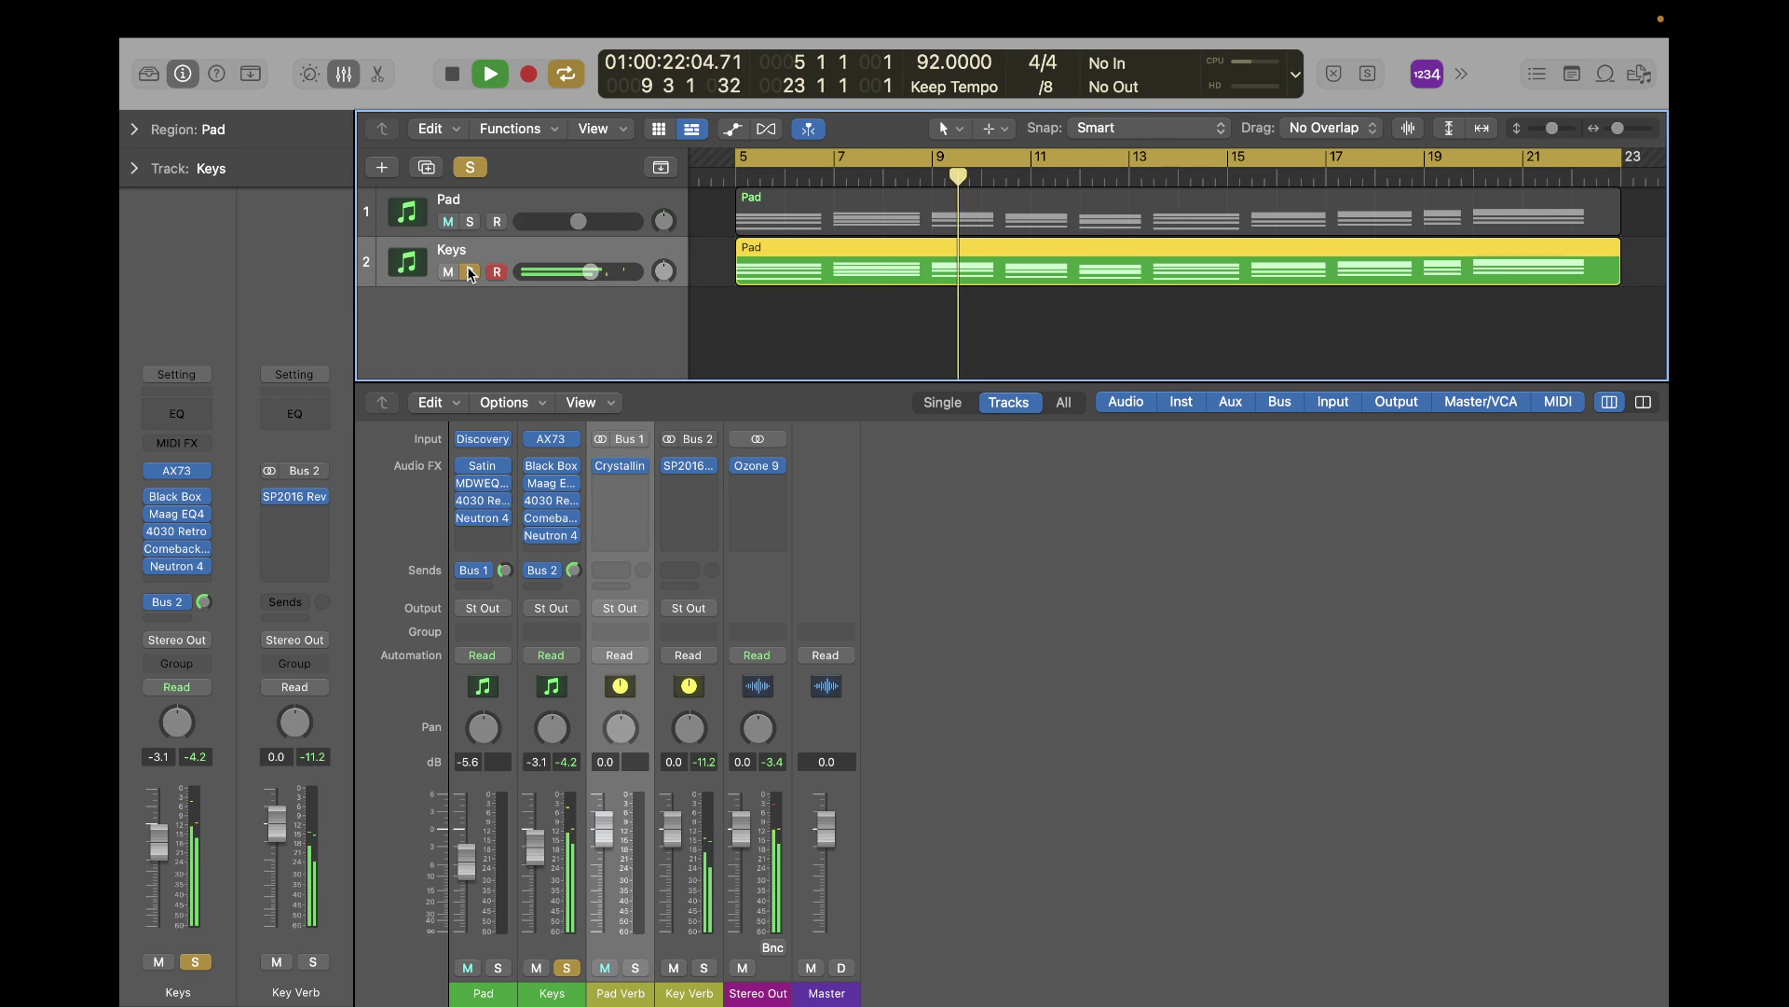
Adjust the Key Verb's SP2016 EQ by lowering the low gain and high frequency and setting the high gain to -3 dB.
left_click(700, 472)
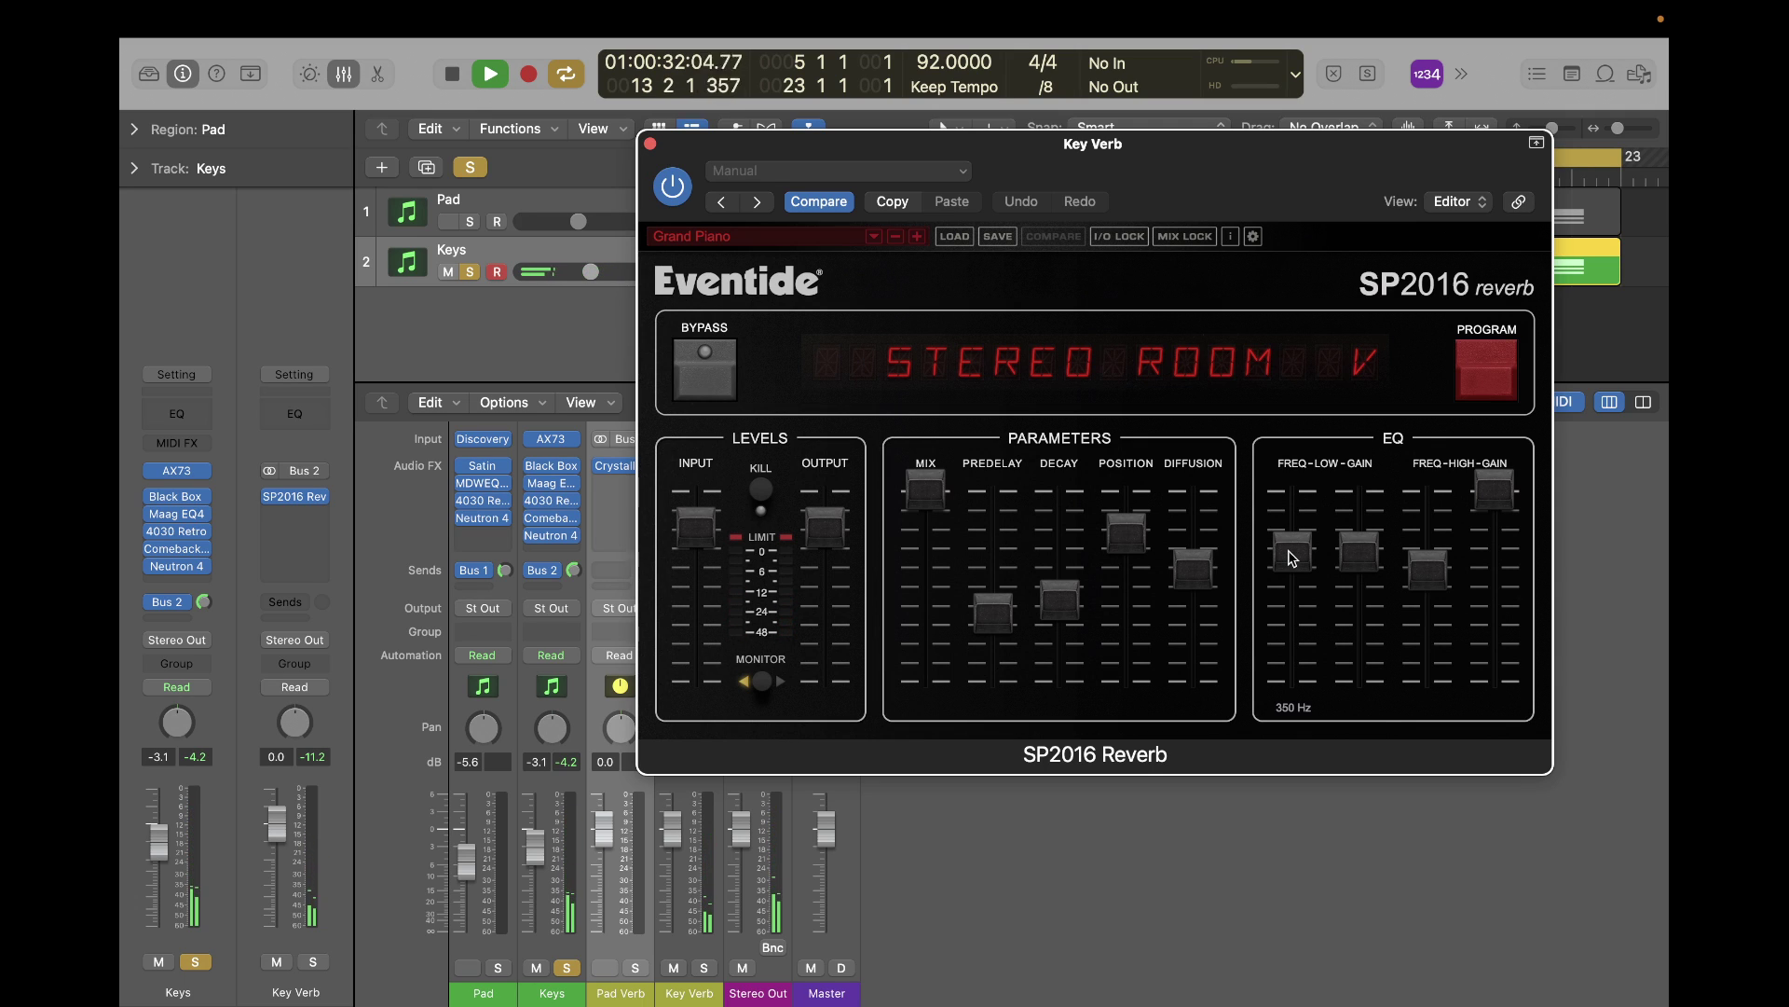
left_click_drag(1353, 552, 1304, 555)
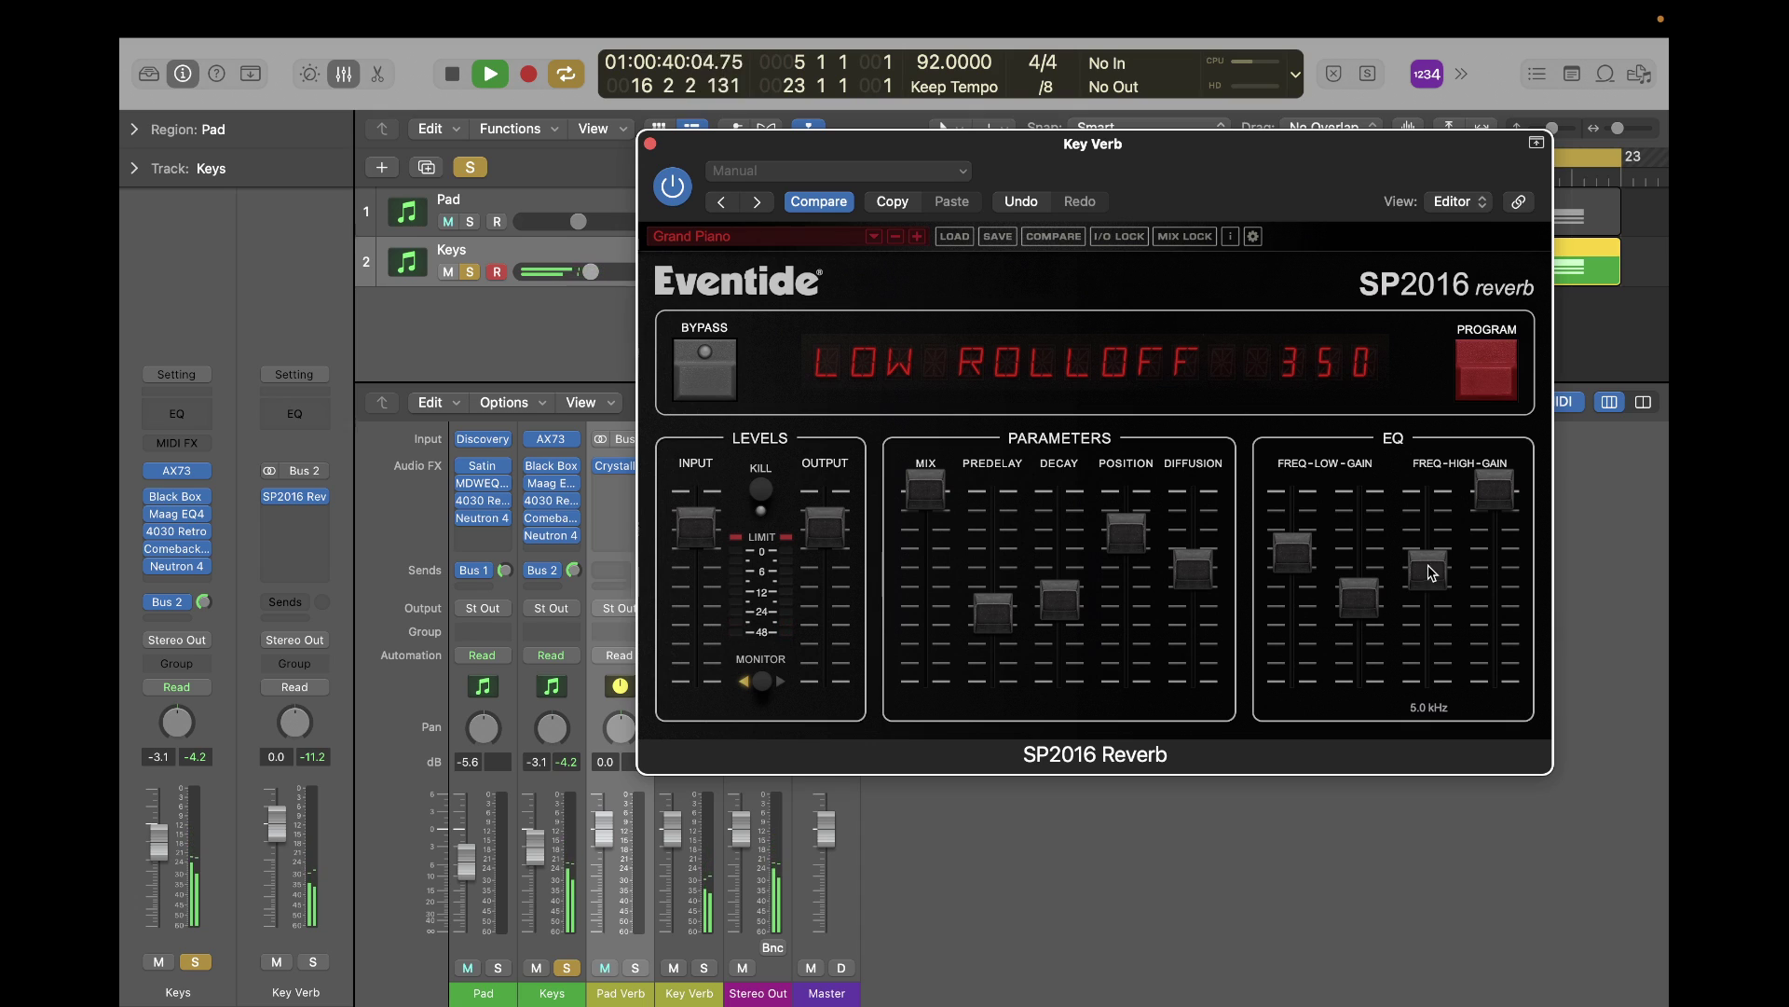
mouse_move(1503, 494)
left_mouse_down()
mouse_move(1506, 522)
mouse_move(1511, 497)
left_mouse_up()
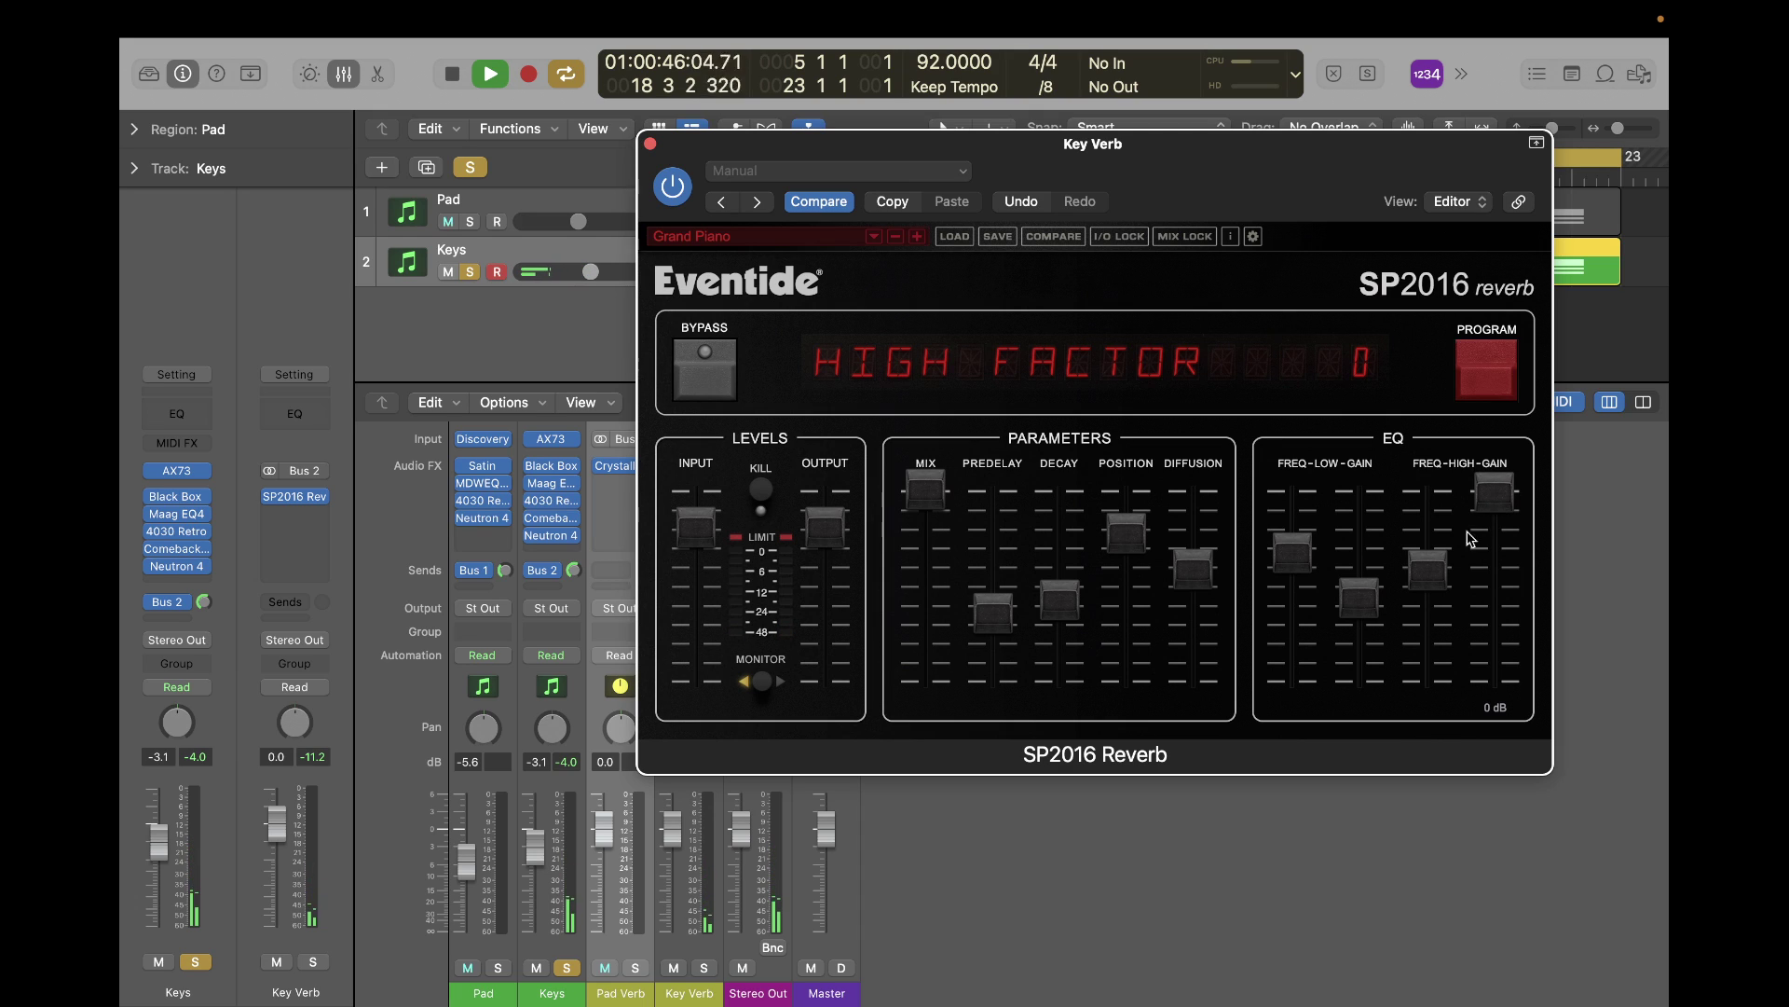
left_click_drag(1432, 575, 1427, 623)
left_click_drag(1496, 503, 1496, 557)
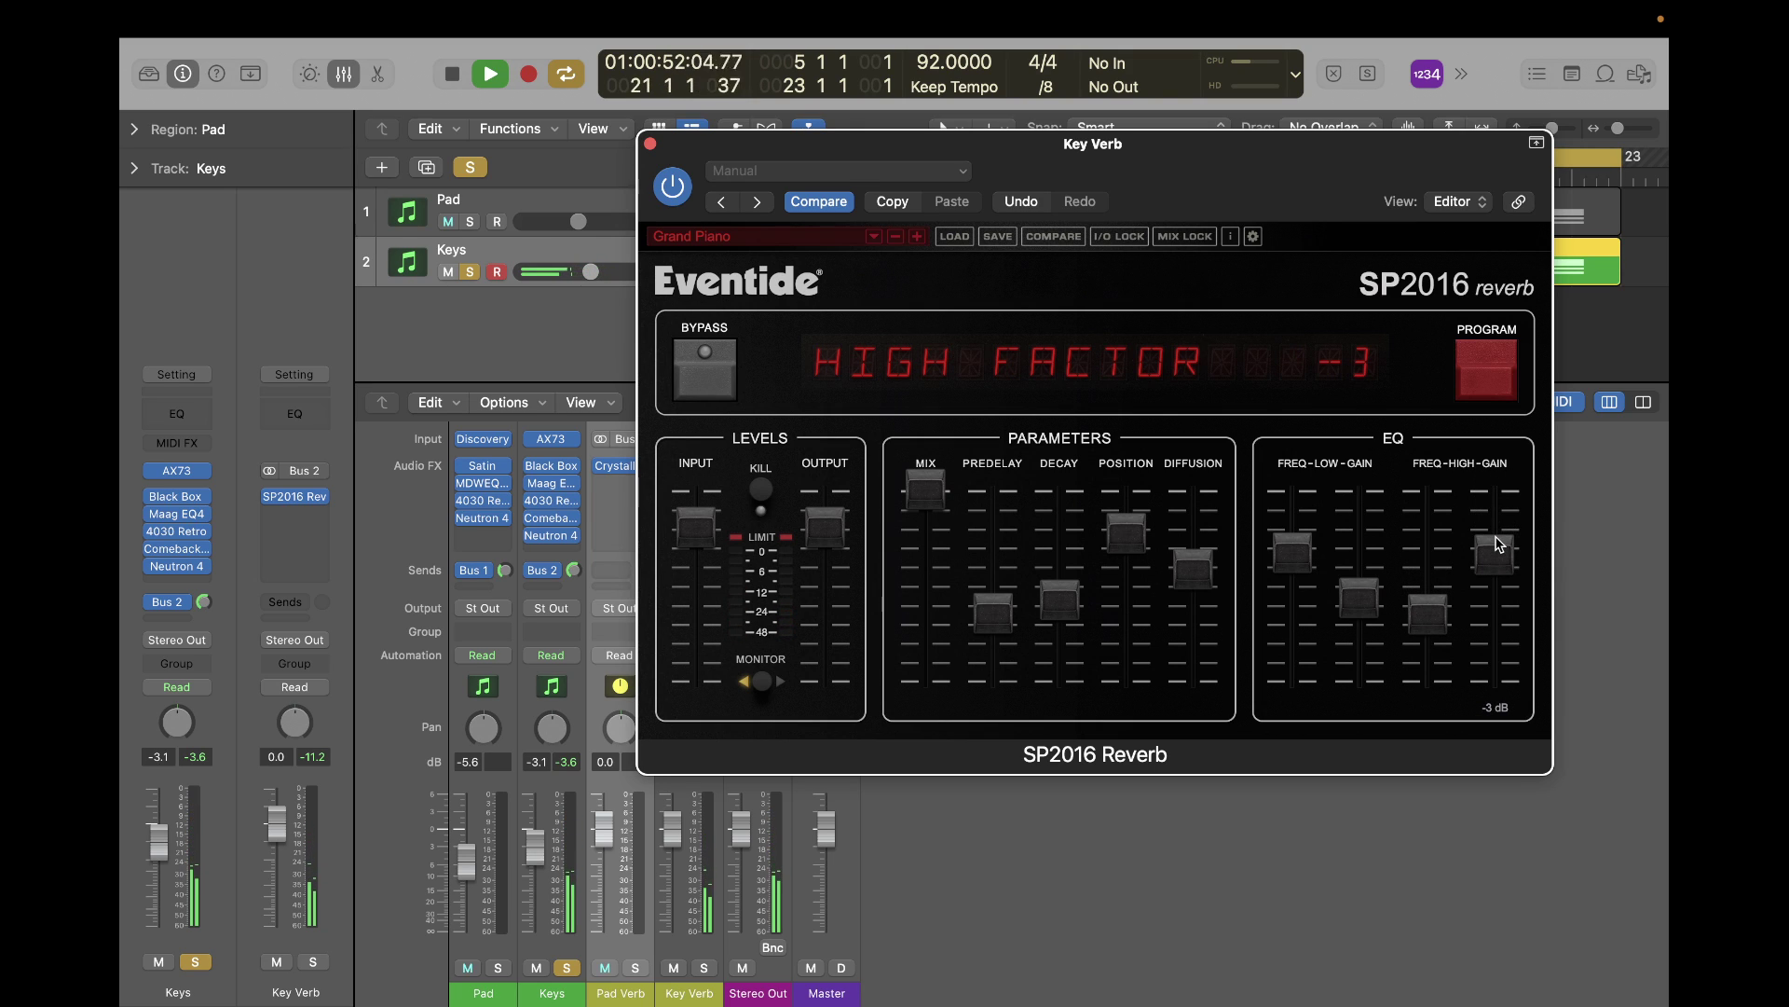
left_click(650, 142)
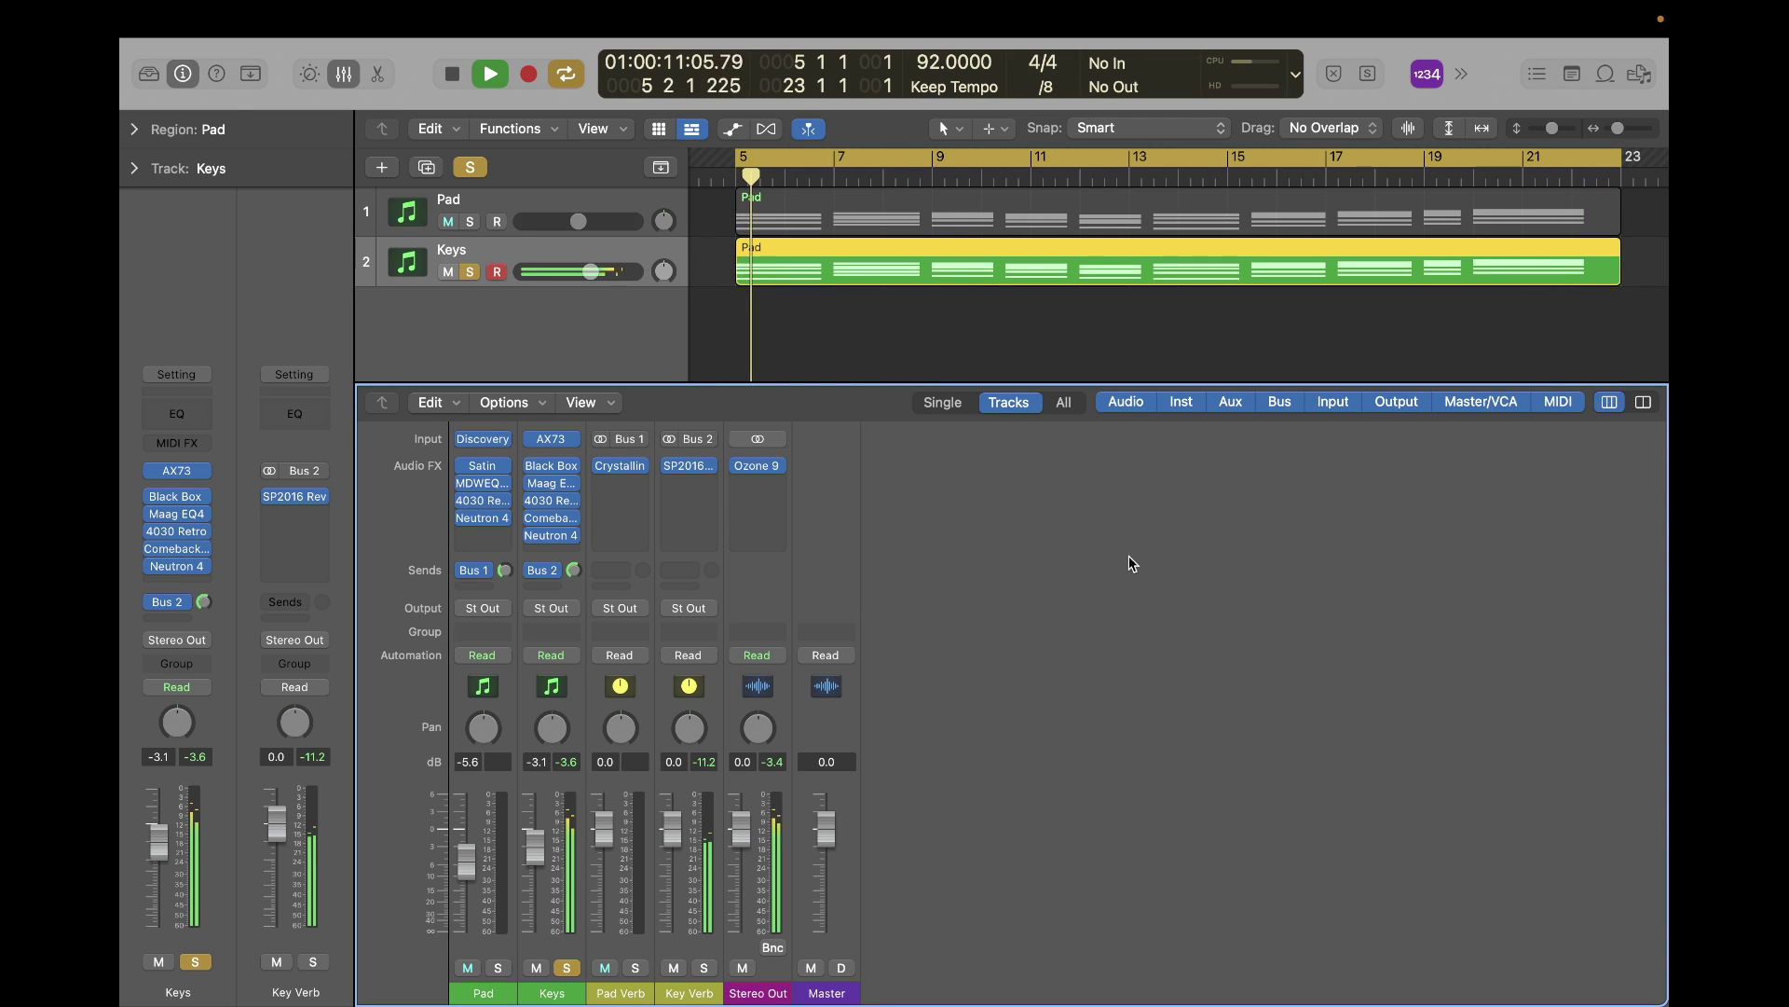
Clear the Keys solo and audition the full mix of Pad and Keys with their reverbs.
key("space")
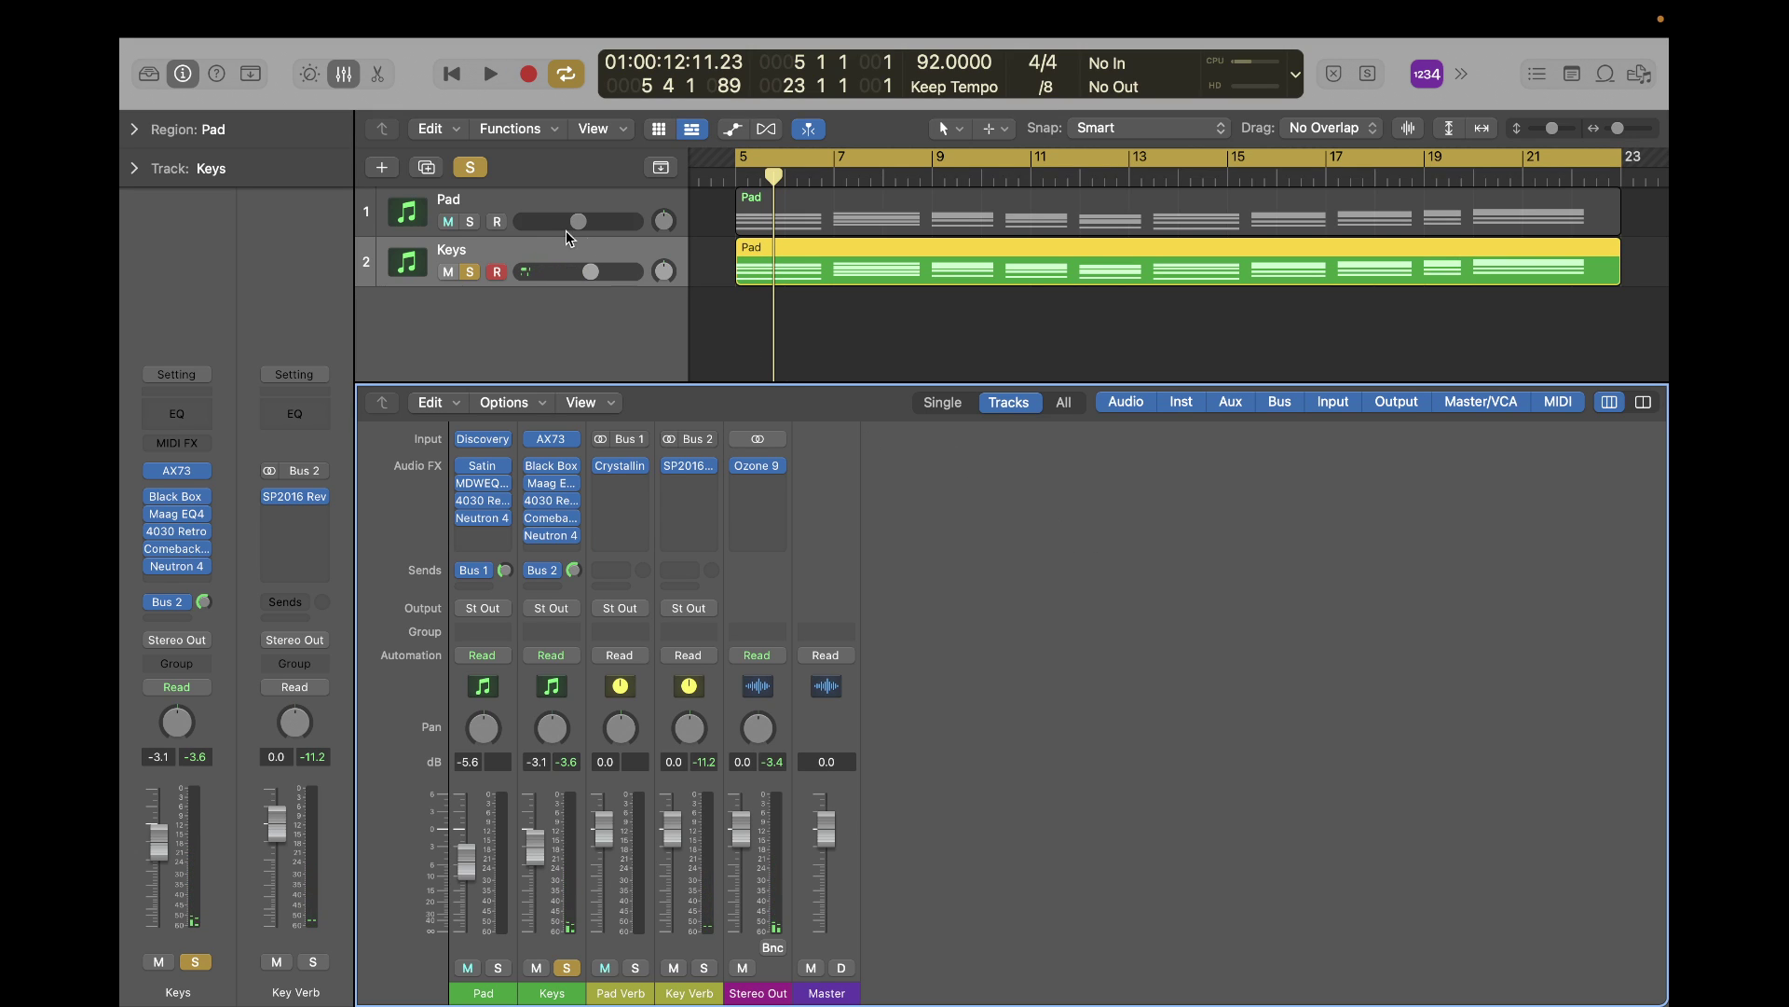
left_click(472, 166)
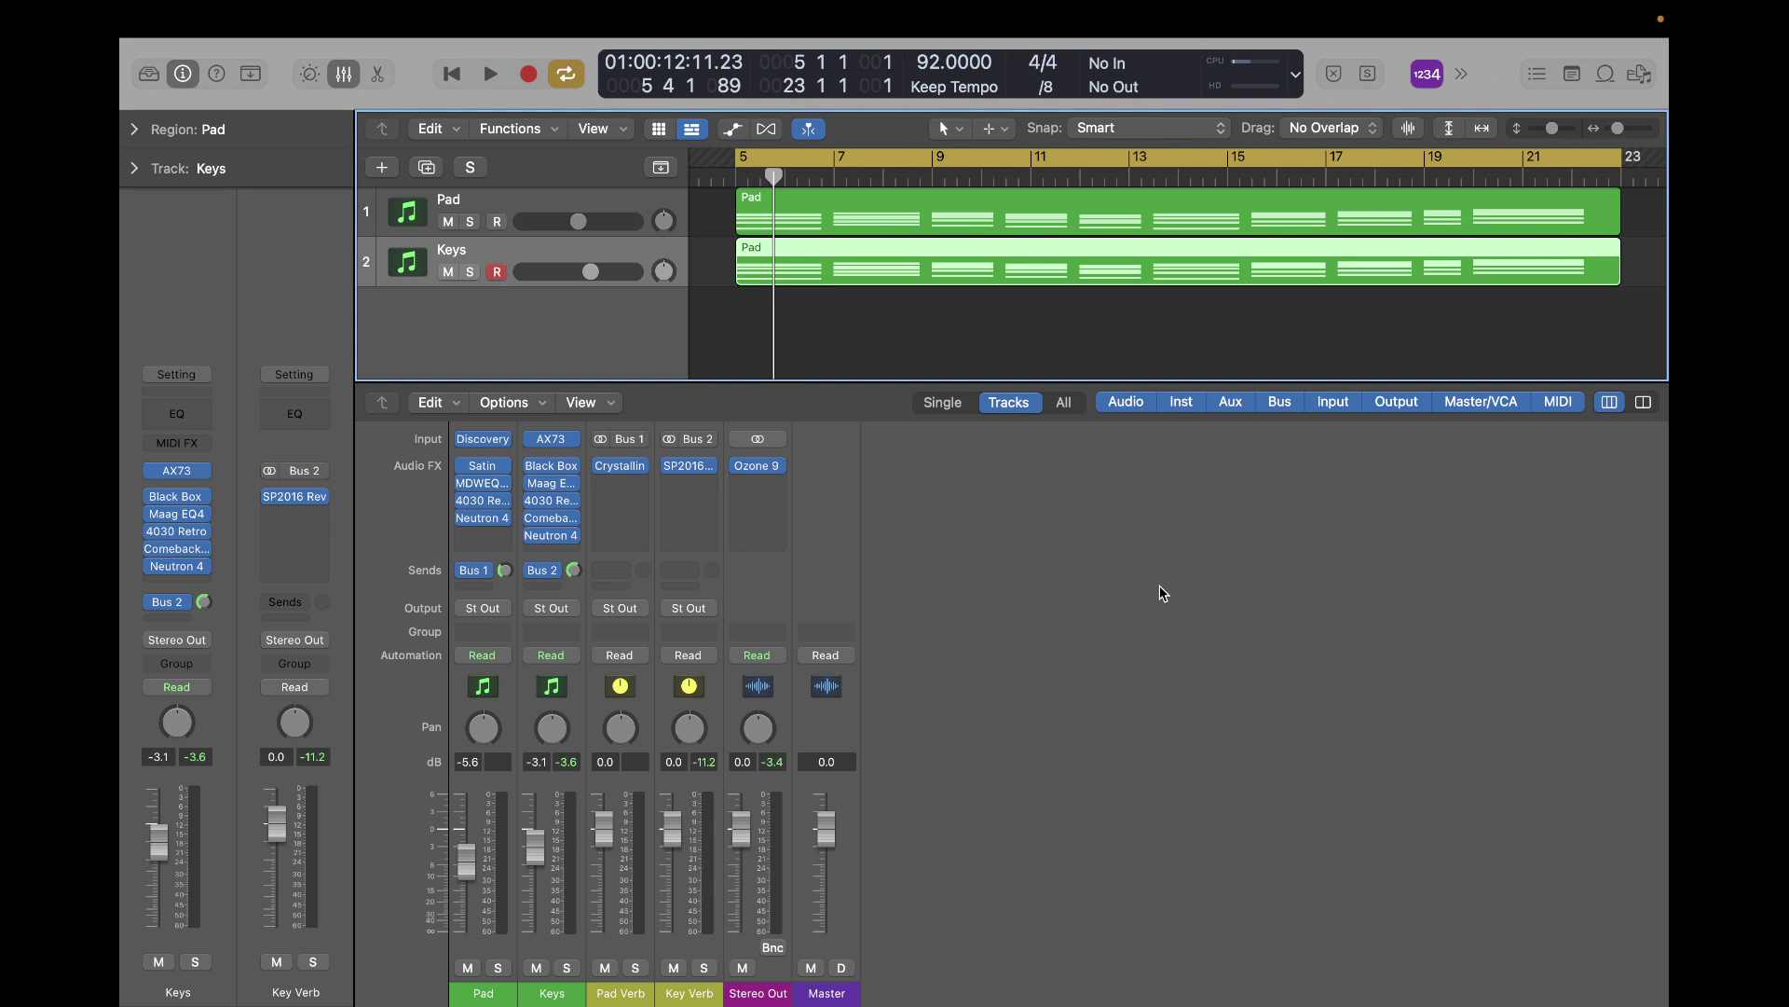
key("space")
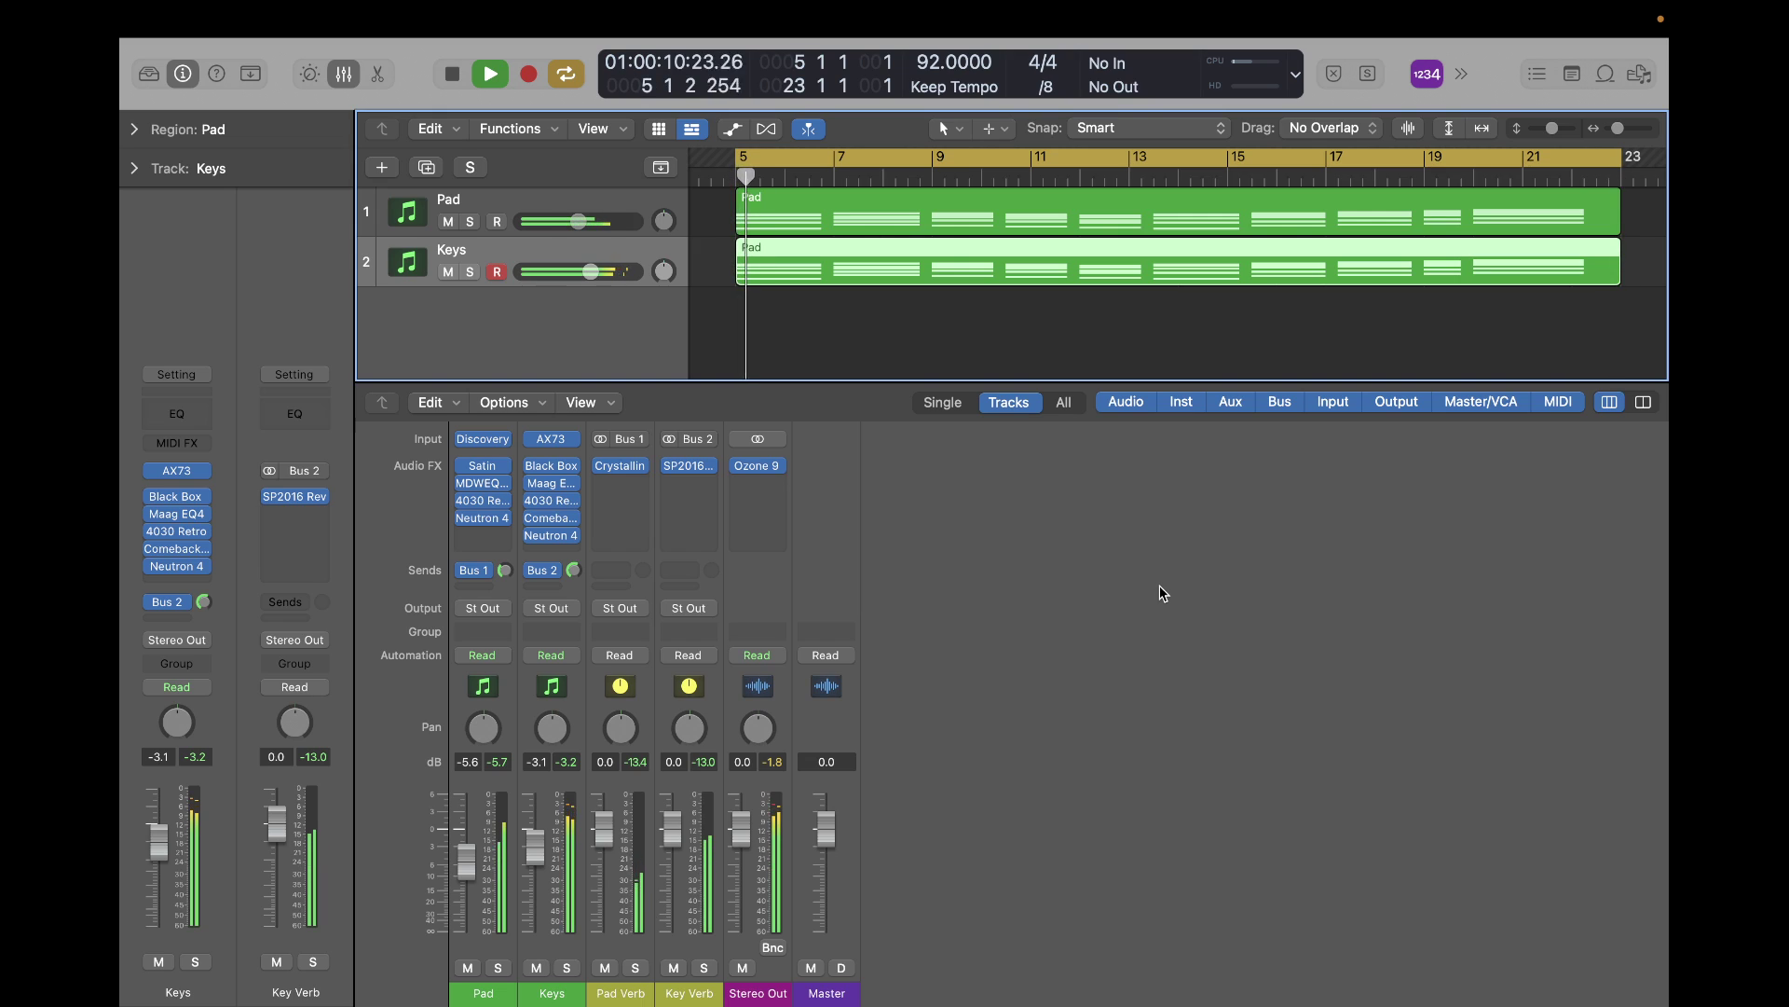
key("space")
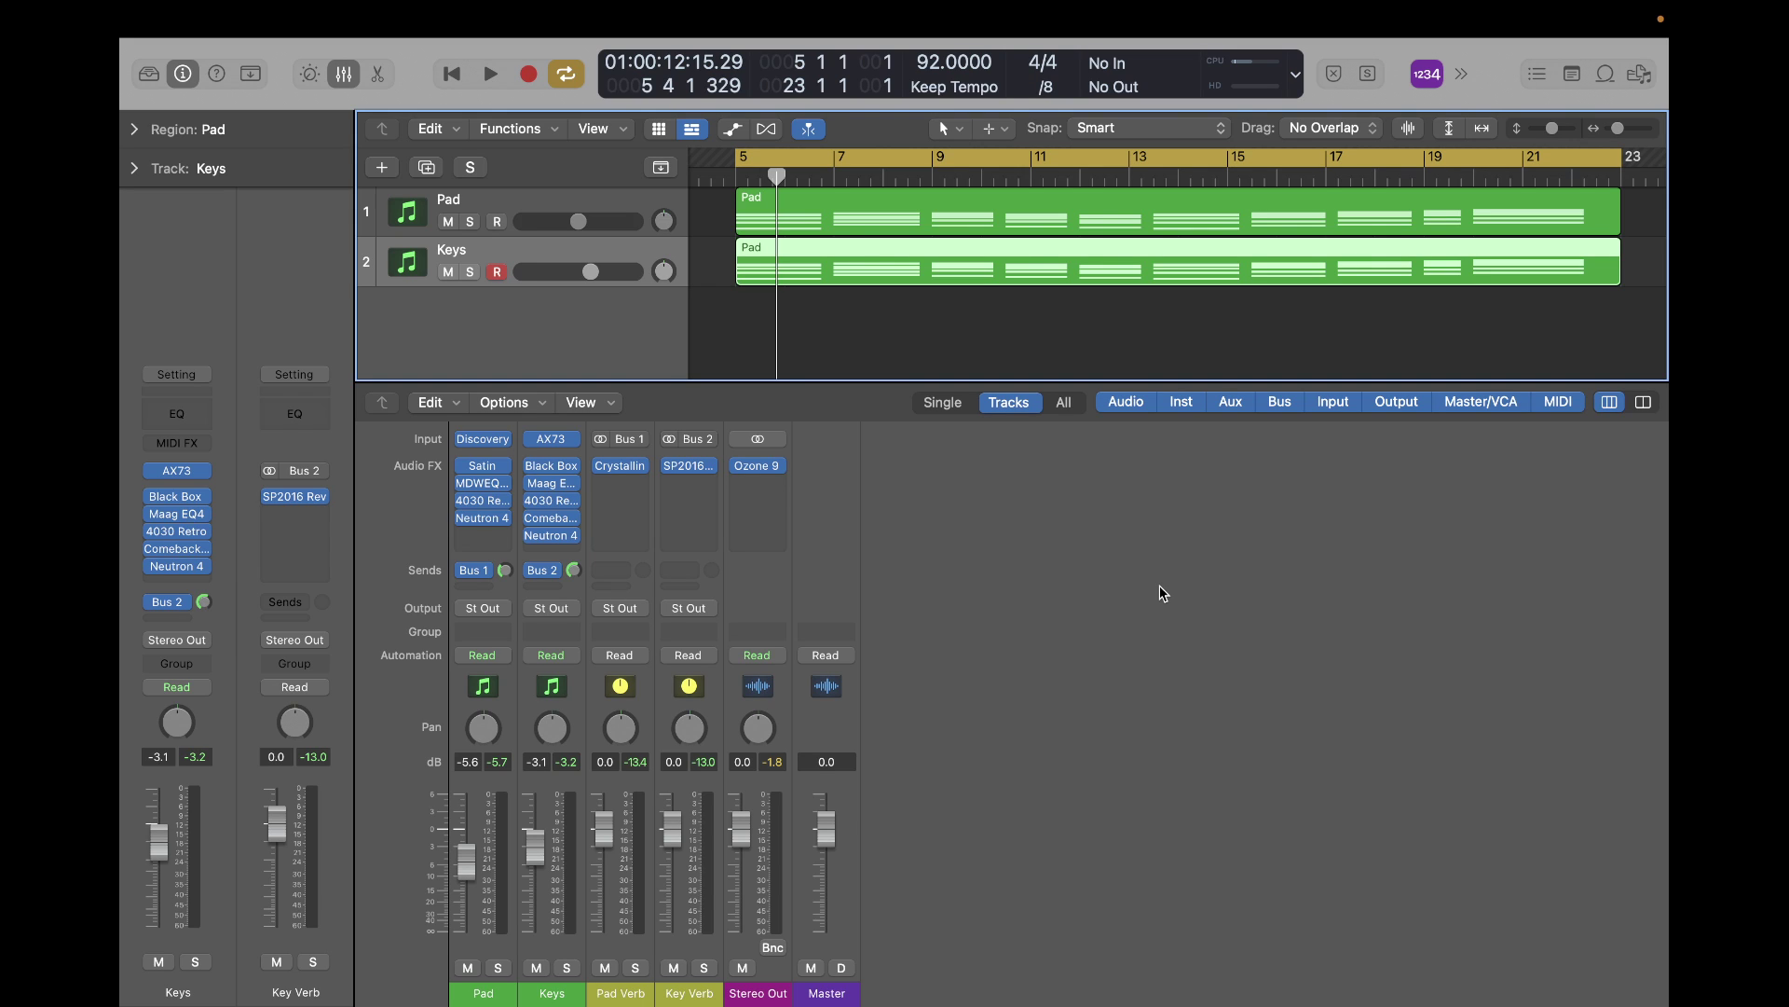
mouse_move(1371, 6)
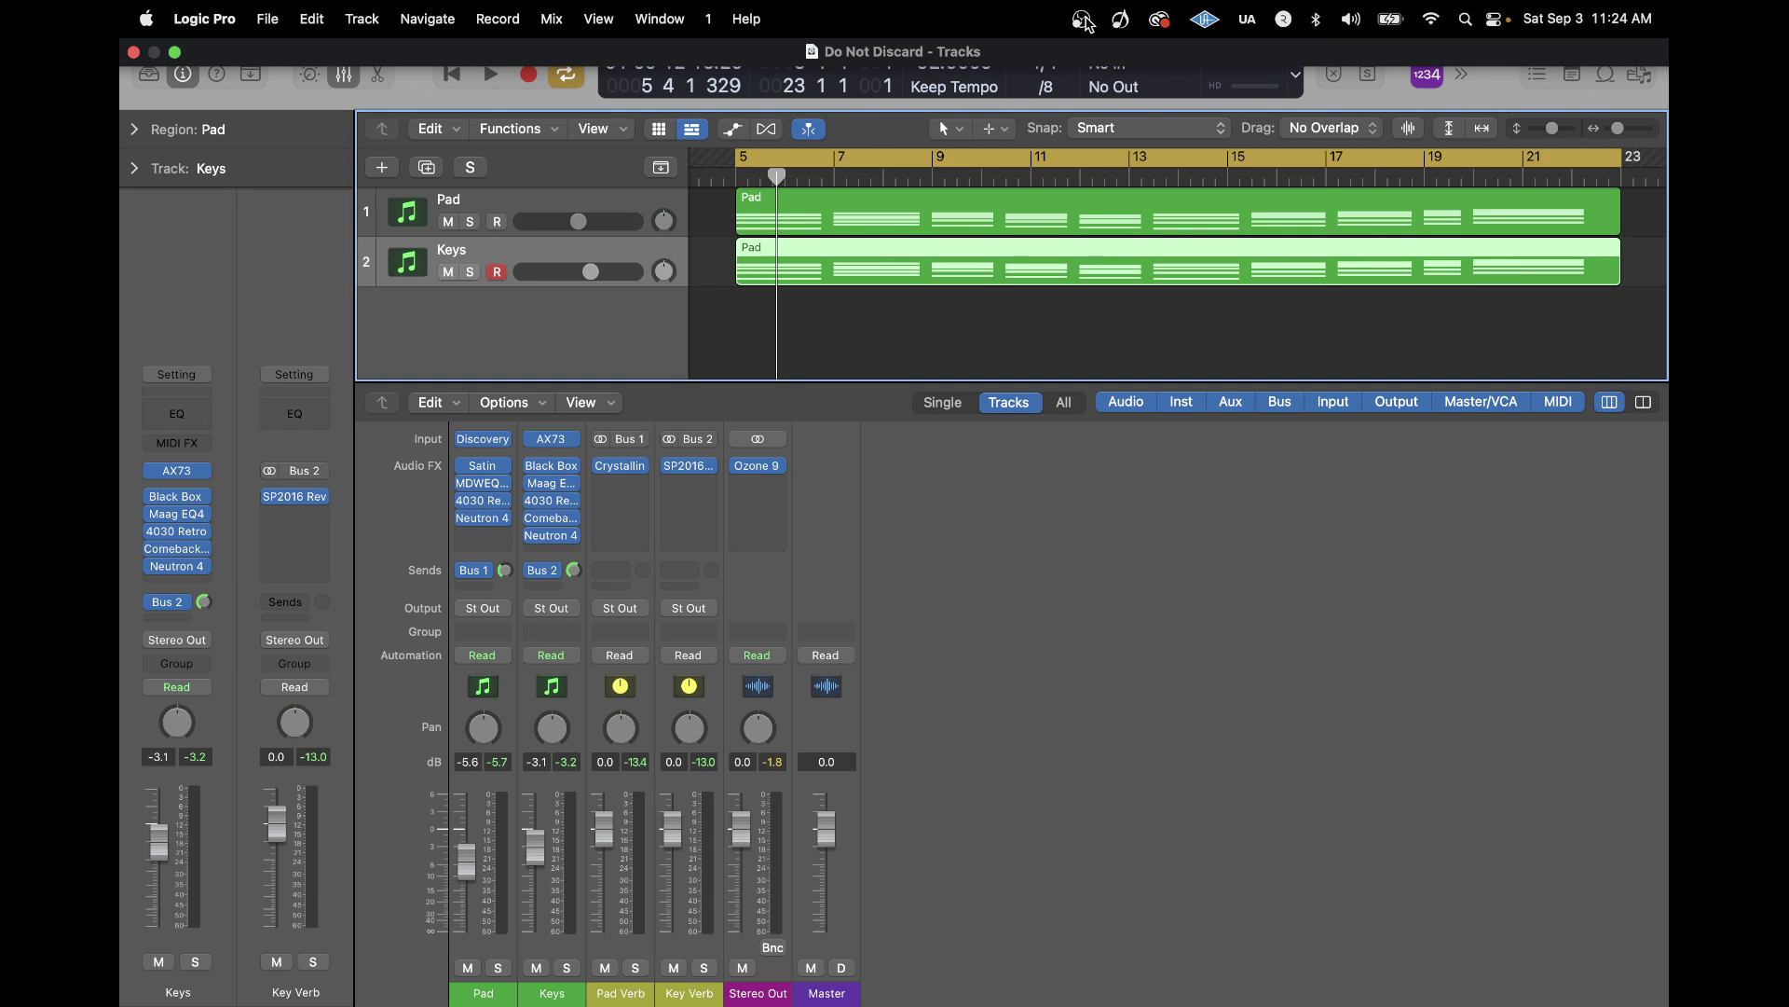